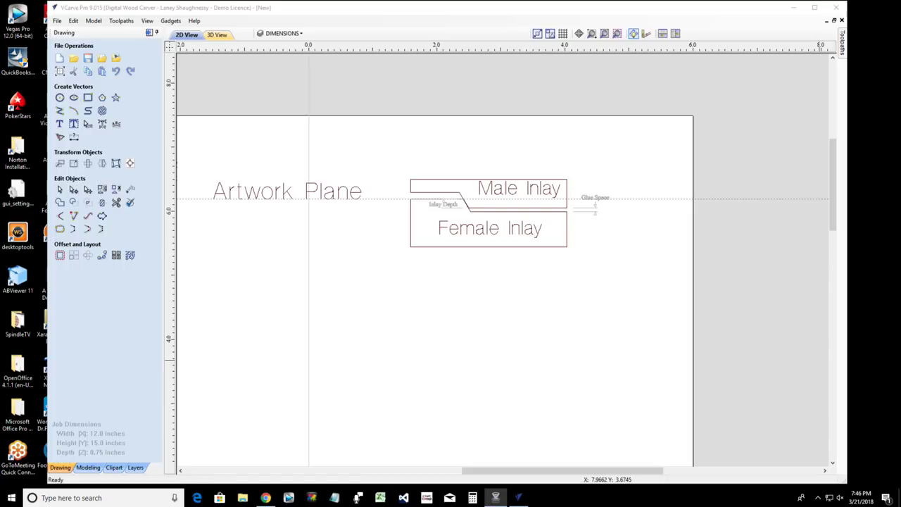
Select the Artwork Plane label and drag it right toward the dashed line by the inlay outline.
{"action": "left_click", "coordinate": [265, 498]}
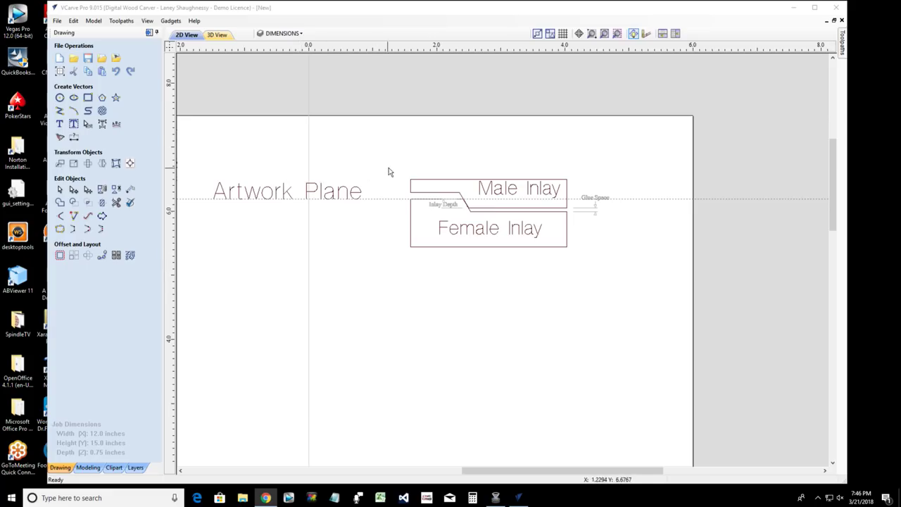
{"action": "scroll", "coordinate": [390, 171], "scroll_direction": "up", "scroll_amount": 1}
{"action": "scroll", "coordinate": [390, 171], "scroll_direction": "up", "scroll_amount": 1}
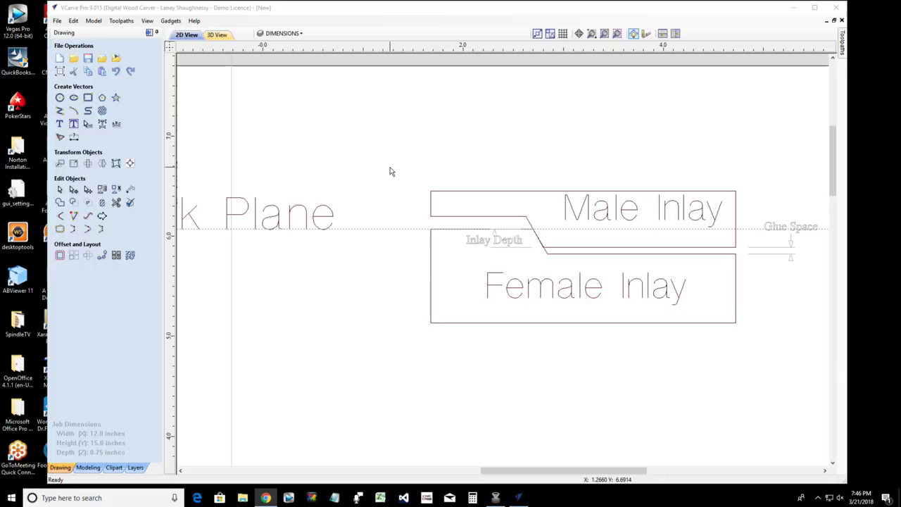
{"action": "scroll", "coordinate": [390, 171], "scroll_direction": "down", "scroll_amount": 1}
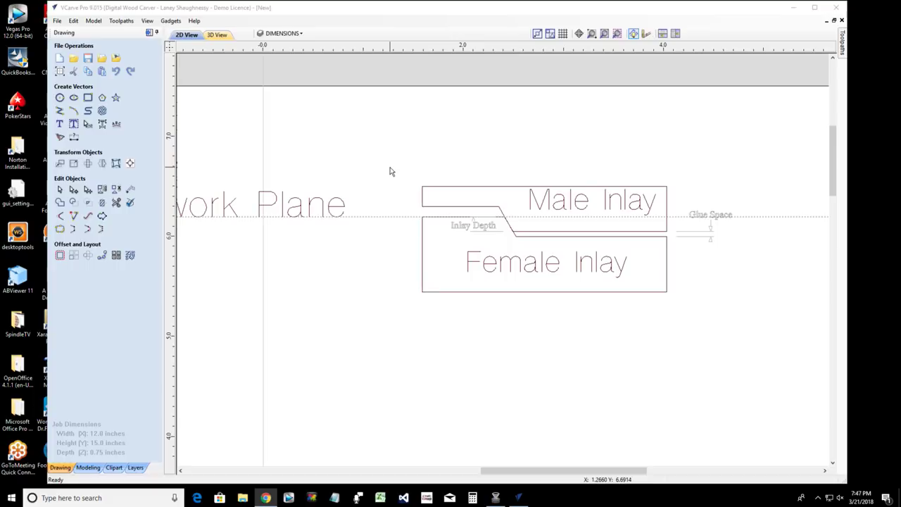
{"action": "scroll", "coordinate": [335, 227], "scroll_direction": "down", "scroll_amount": 2}
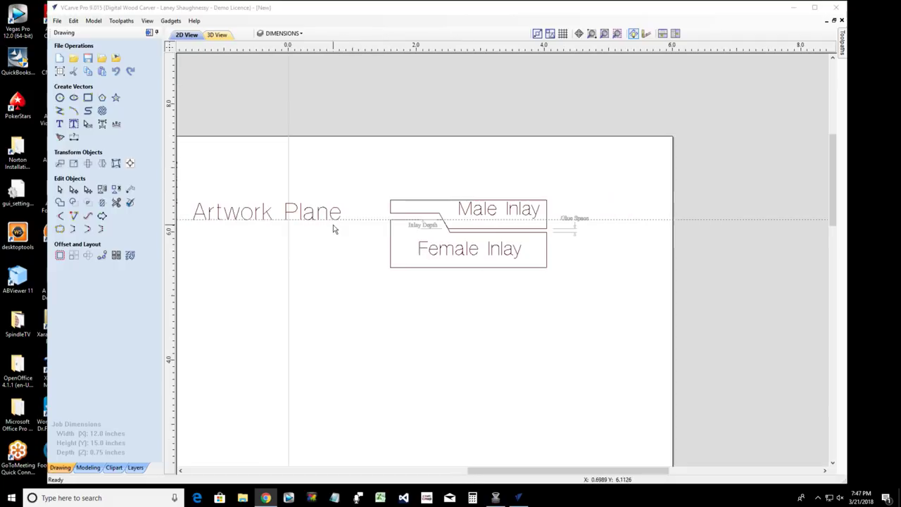
{"action": "scroll", "coordinate": [377, 211], "scroll_direction": "up", "scroll_amount": 4}
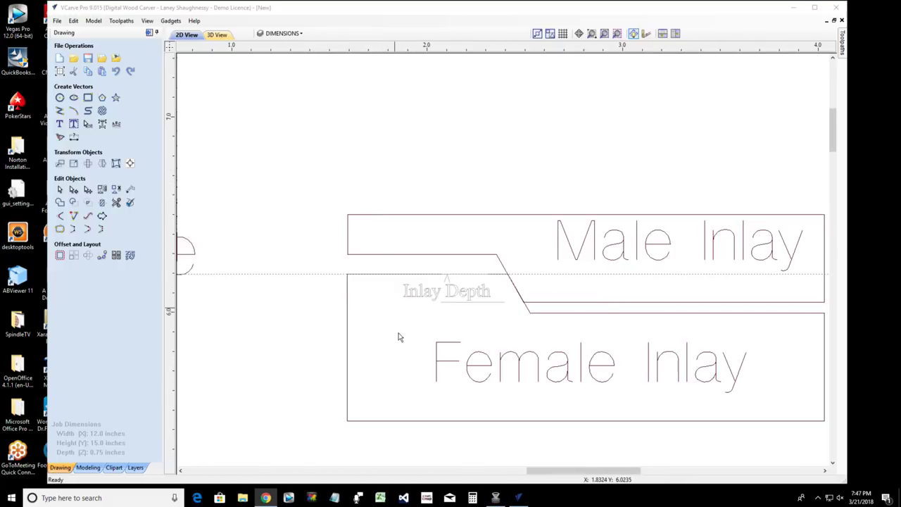
{"action": "scroll", "coordinate": [243, 298], "scroll_direction": "down", "scroll_amount": 4}
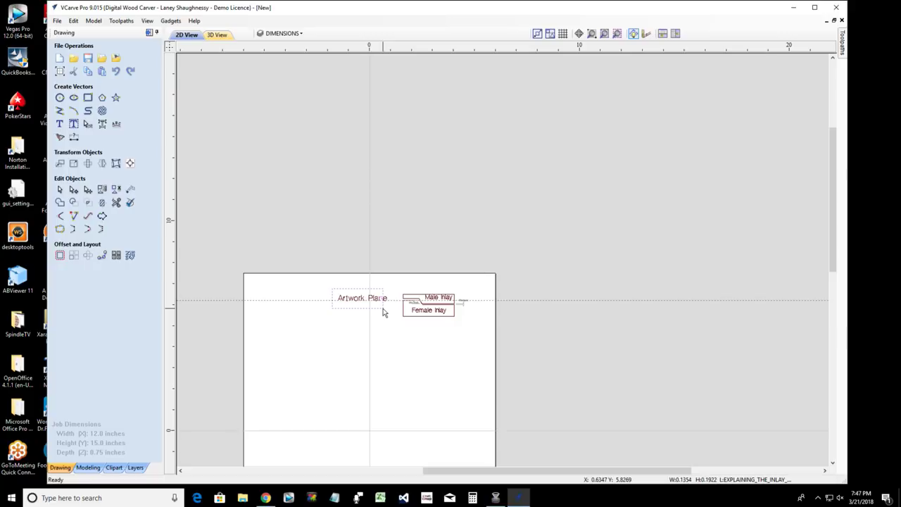
{"action": "scroll", "coordinate": [383, 312], "scroll_direction": "up", "scroll_amount": 4}
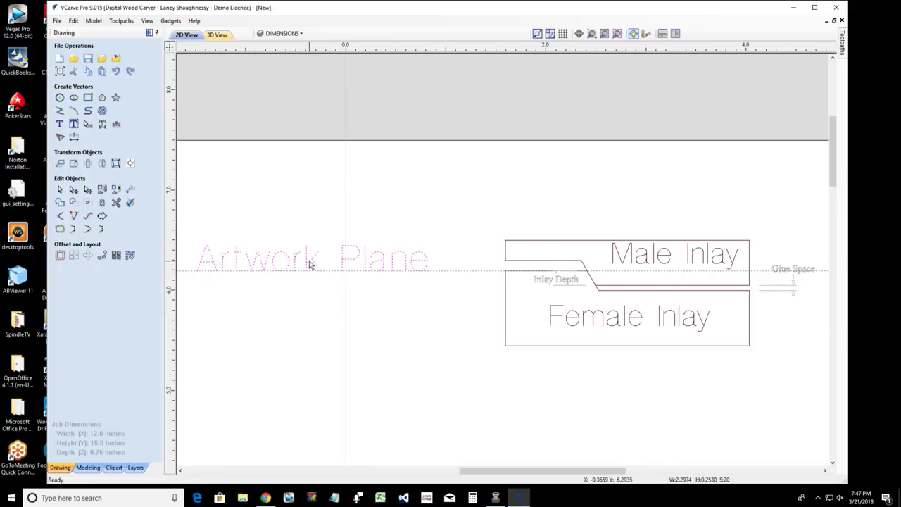
{"action": "left_click", "coordinate": [310, 261]}
{"action": "left_click_drag", "start_coordinate": [310, 262], "coordinate": [396, 258]}
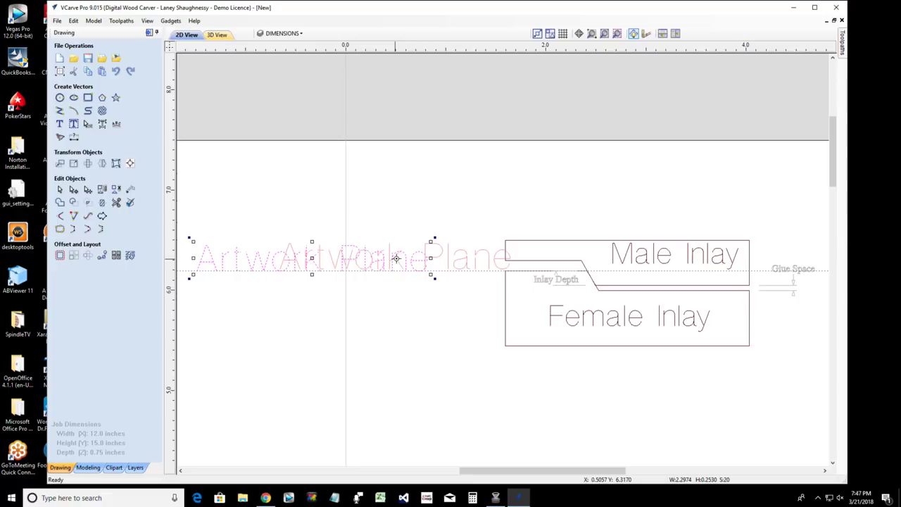
Shrink the Artwork Plane label with a corner handle, then deselect it.
{"action": "left_click_drag", "start_coordinate": [396, 258], "coordinate": [396, 258]}
{"action": "left_click_drag", "start_coordinate": [288, 245], "coordinate": [440, 263]}
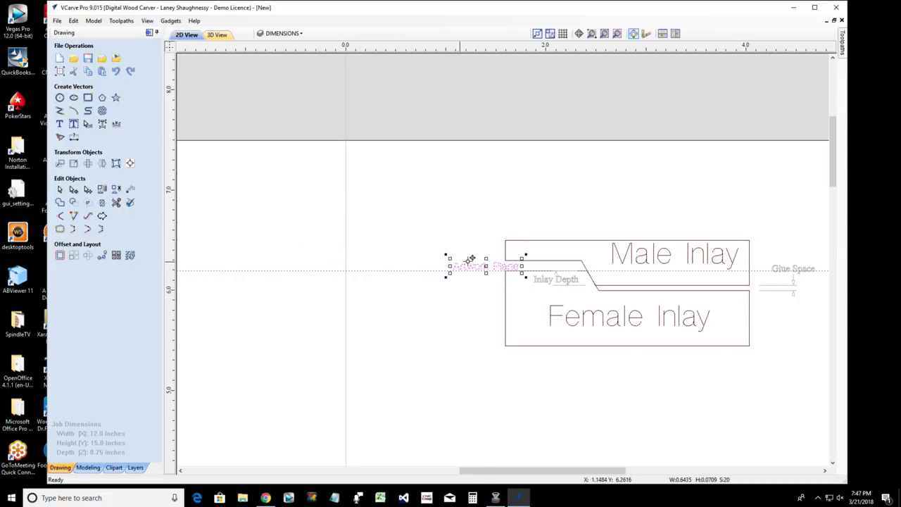
{"action": "scroll", "coordinate": [527, 266], "scroll_direction": "up", "scroll_amount": 2}
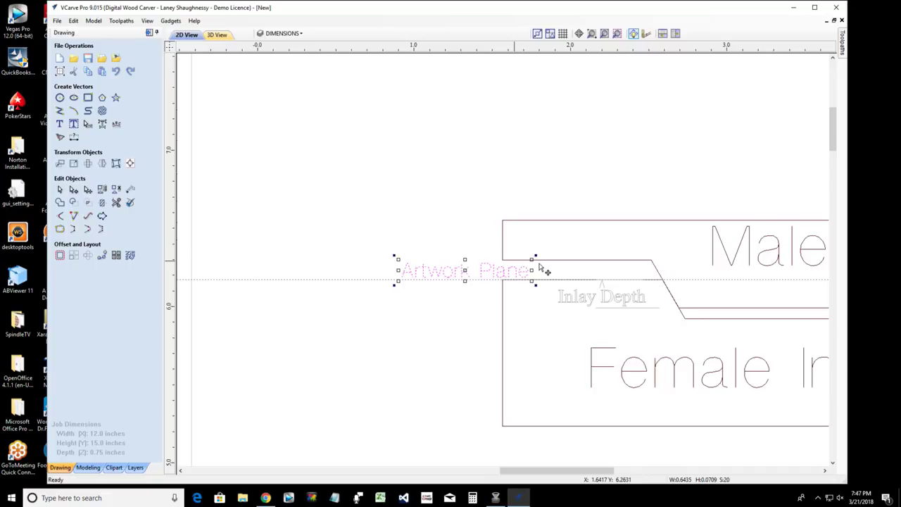
{"action": "left_click_drag", "start_coordinate": [519, 470], "coordinate": [557, 475]}
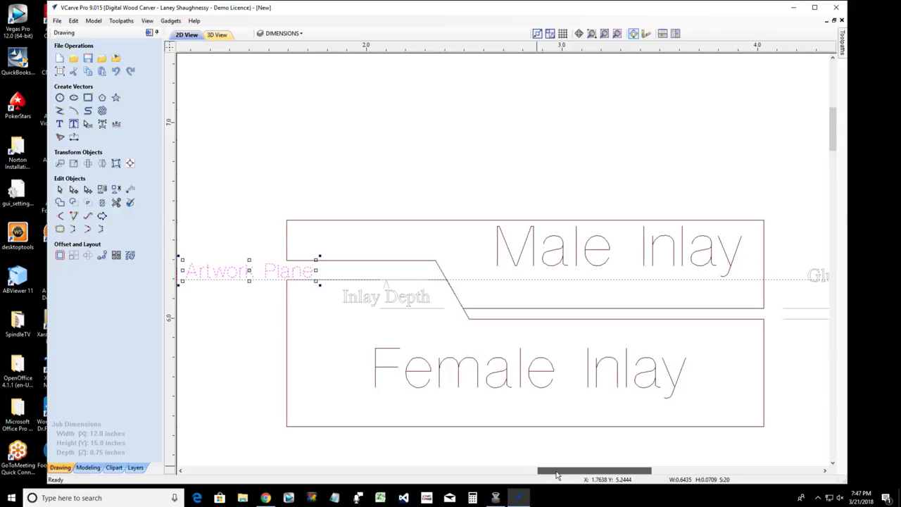
{"action": "left_click_drag", "start_coordinate": [557, 475], "coordinate": [556, 476]}
{"action": "left_click", "coordinate": [333, 195]}
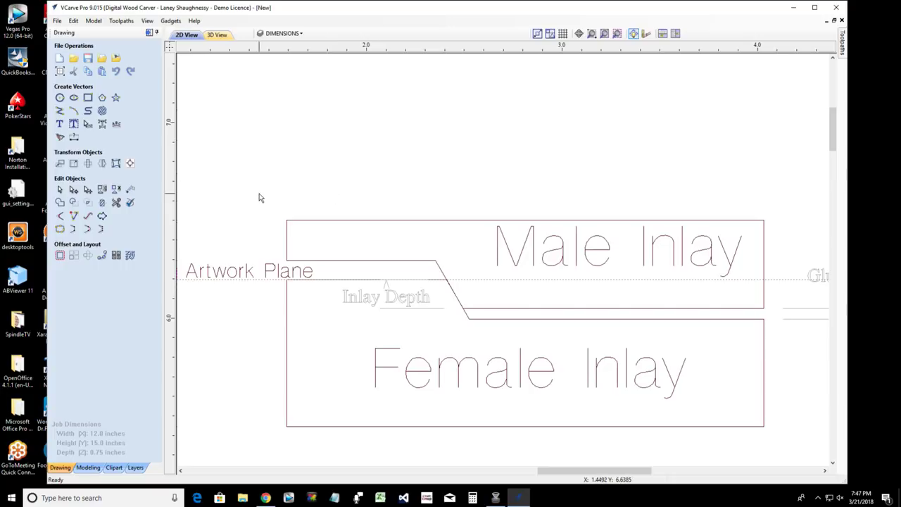
Box-select the Male Inlay outline together with its text.
{"action": "left_click", "coordinate": [418, 247]}
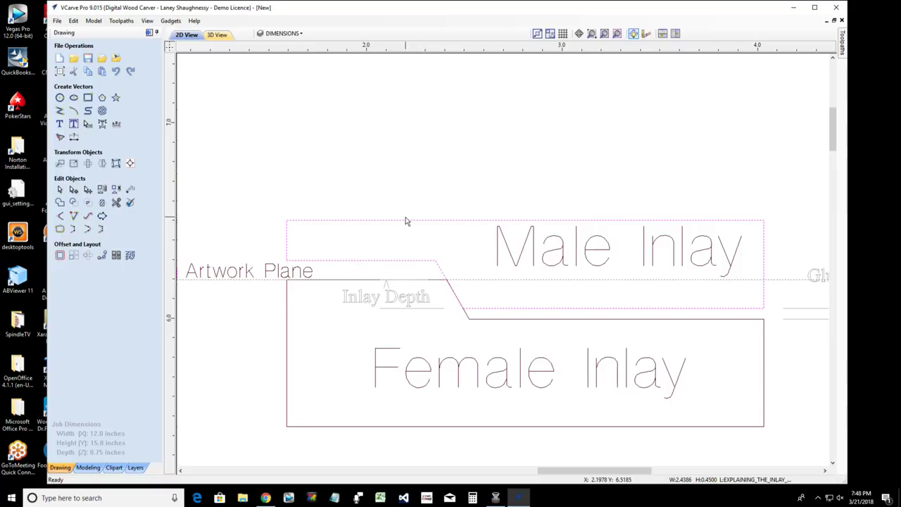
{"action": "left_click_drag", "start_coordinate": [266, 176], "coordinate": [723, 275]}
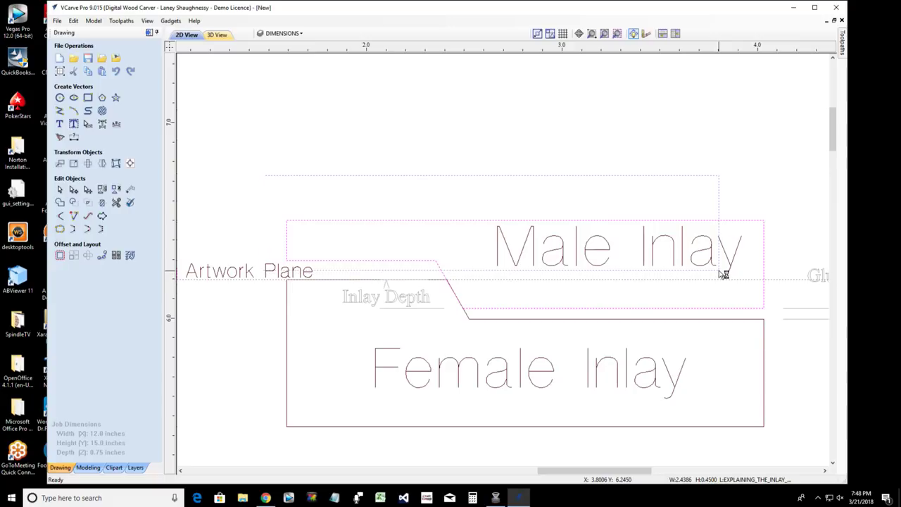
{"action": "left_click_drag", "start_coordinate": [723, 275], "coordinate": [724, 275]}
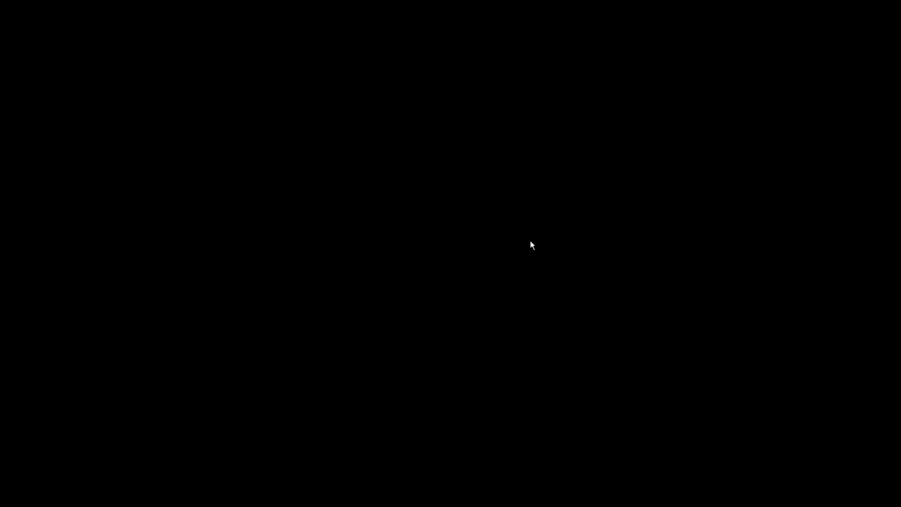
{"action": "left_click_drag", "start_coordinate": [464, 208], "coordinate": [749, 283]}
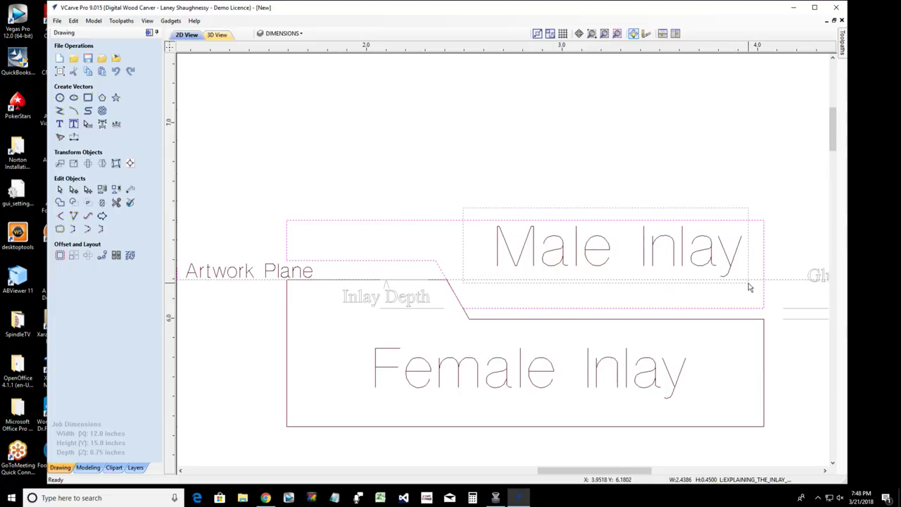
{"action": "left_click_drag", "start_coordinate": [749, 284], "coordinate": [748, 283]}
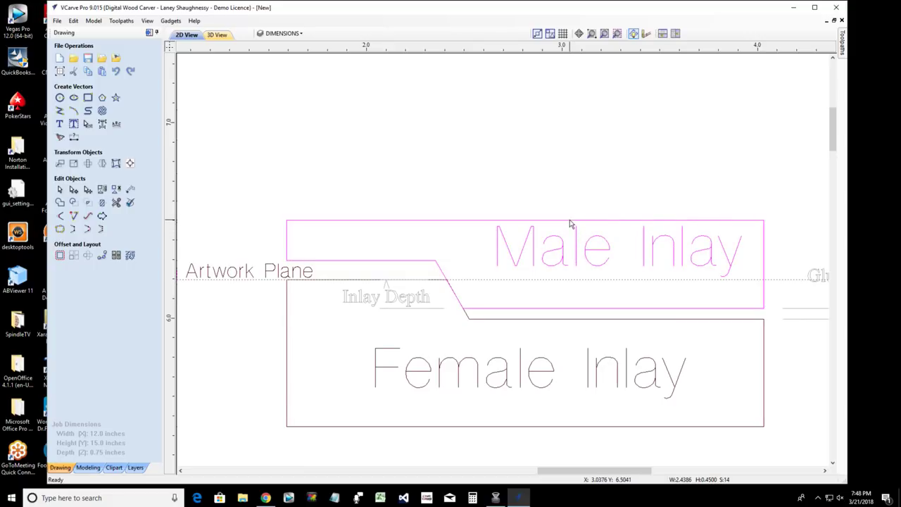
Lift the Male Inlay group well above the Female Inlay piece, then begin a line at the inlay step.
{"action": "left_click", "coordinate": [570, 223]}
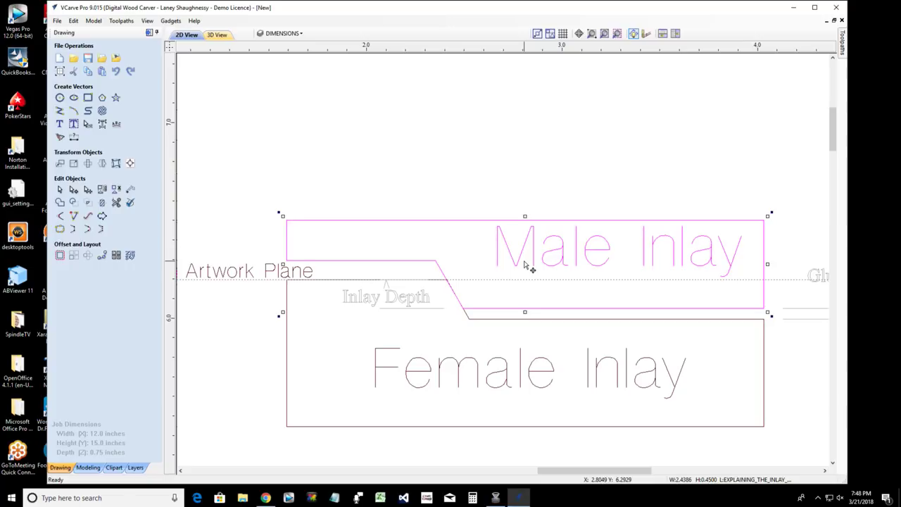
{"action": "left_click_drag", "start_coordinate": [524, 265], "coordinate": [514, 130]}
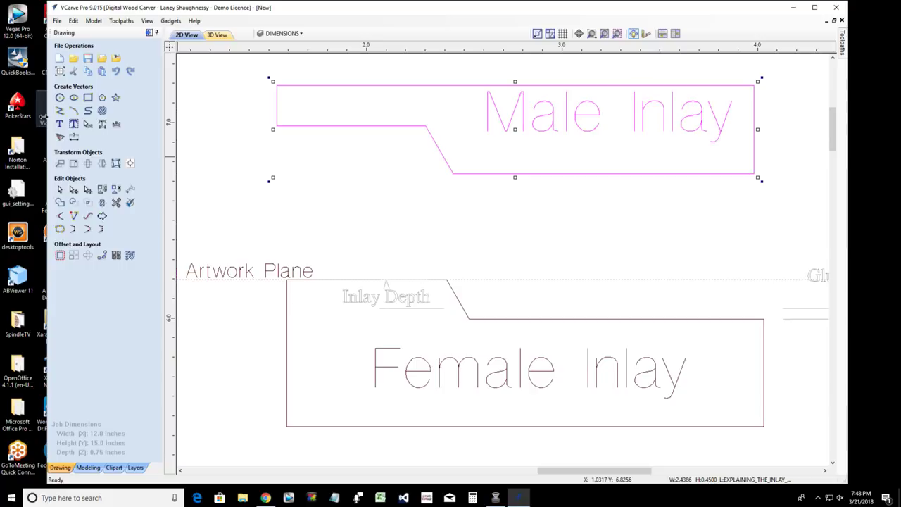
{"action": "left_click", "coordinate": [60, 110]}
{"action": "left_click", "coordinate": [442, 232]}
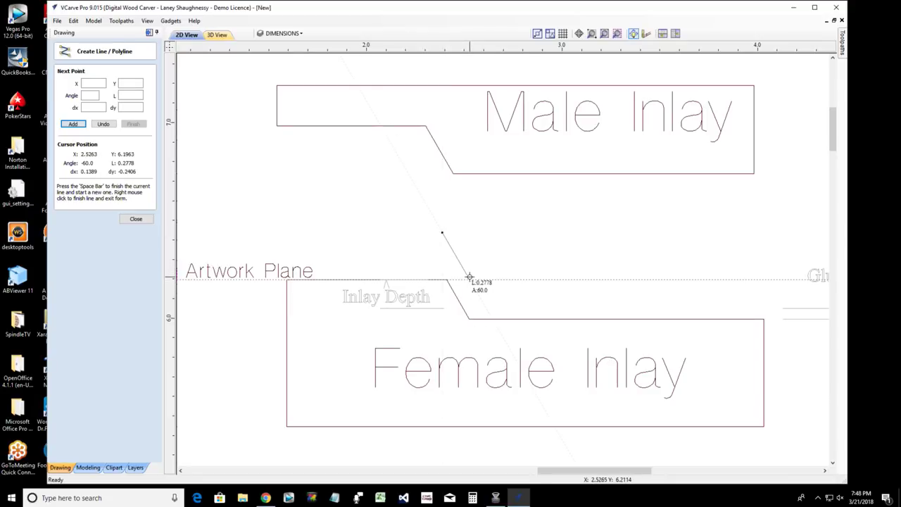
Finish the V-shaped polyline, each leg 0.2778 long at 60°, and select it.
{"action": "left_click", "coordinate": [470, 278]}
{"action": "left_click", "coordinate": [470, 278]}
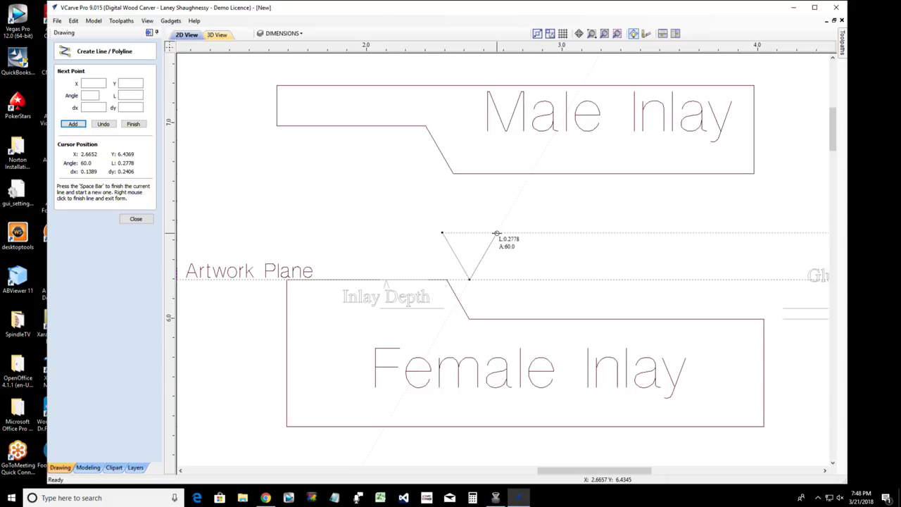
{"action": "left_click", "coordinate": [497, 233]}
{"action": "left_click", "coordinate": [136, 219]}
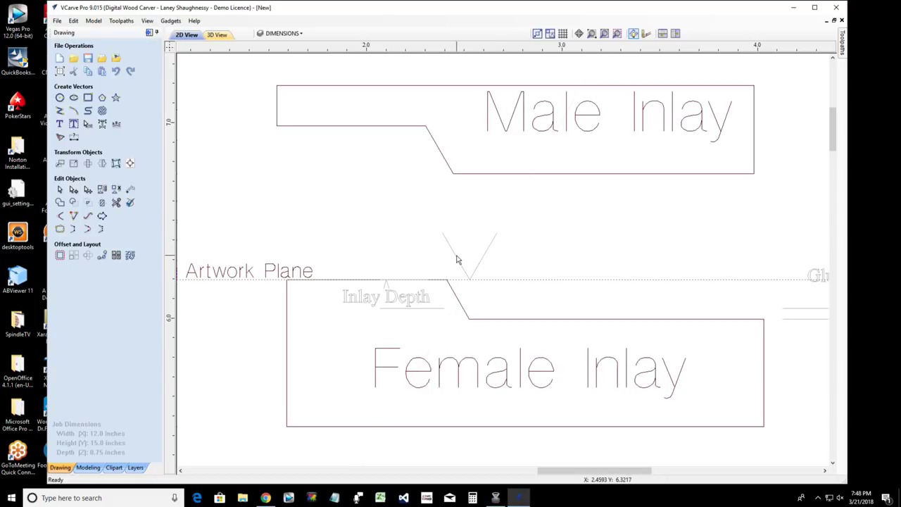
{"action": "left_click", "coordinate": [456, 260]}
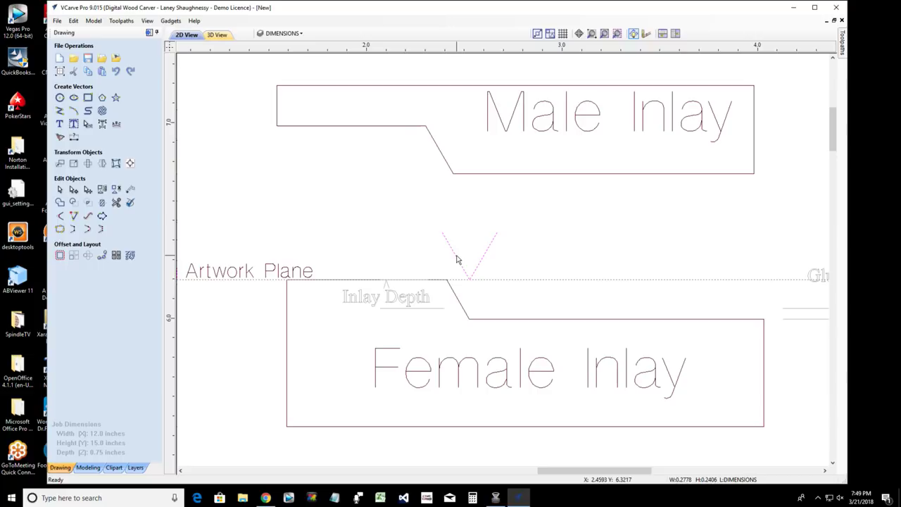
Nudge the V shape with arrow keys until its tip rests on the Artwork Plane line, then reselect it.
{"action": "key", "text": "Left"}
{"action": "key", "text": "Down"}
{"action": "key", "text": "Down"}
{"action": "key", "text": "Down"}
{"action": "key", "text": "Right"}
{"action": "key", "text": "Right"}
{"action": "key", "text": "Right"}
{"action": "key", "text": "Down"}
{"action": "key", "text": "Down"}
{"action": "key", "text": "Down"}
{"action": "key", "text": "Down"}
{"action": "key", "text": "Down"}
{"action": "key", "text": "Down"}
{"action": "key", "text": "Down"}
{"action": "key", "text": "Down"}
{"action": "key", "text": "Left"}
{"action": "scroll", "coordinate": [465, 317], "scroll_direction": "up", "scroll_amount": 1}
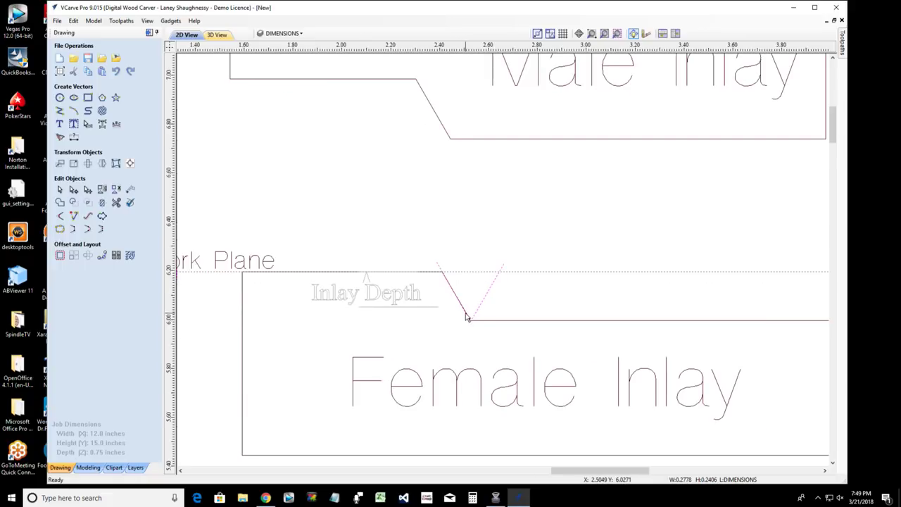
{"action": "key", "text": "Right"}
{"action": "key", "text": "Right"}
{"action": "key", "text": "Right"}
{"action": "key", "text": "Right"}
{"action": "key", "text": "Right"}
{"action": "key", "text": "Right"}
{"action": "key", "text": "Right"}
{"action": "key", "text": "Right"}
{"action": "key", "text": "Right"}
{"action": "key", "text": "Right"}
{"action": "key", "text": "Right"}
{"action": "key", "text": "Right"}
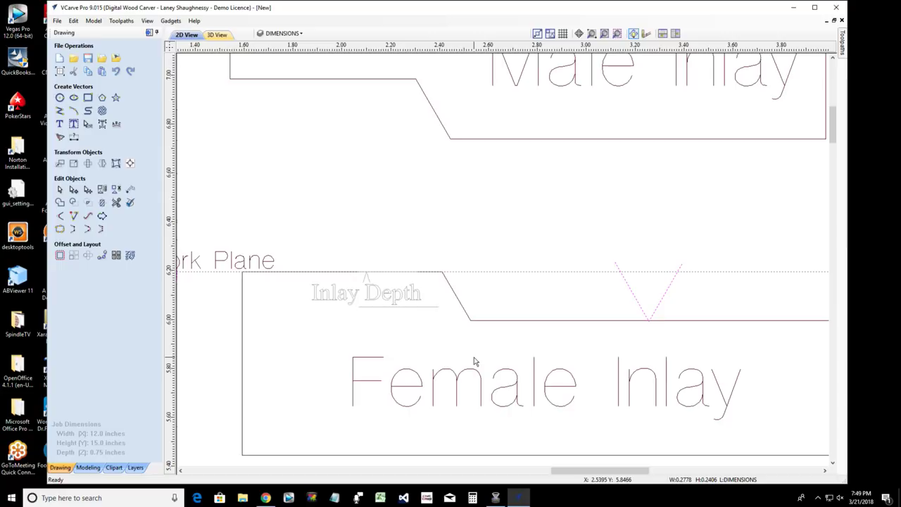
{"action": "key", "text": "Up"}
{"action": "key", "text": "Up"}
{"action": "key", "text": "Up"}
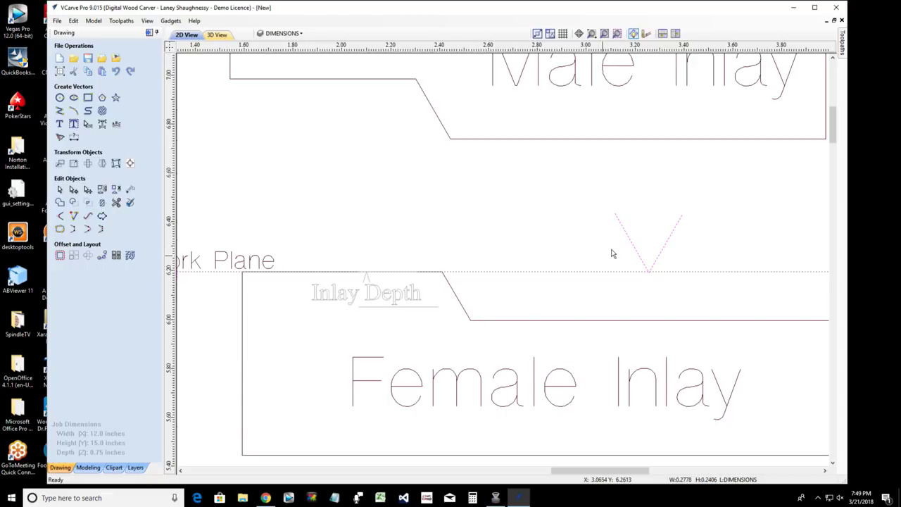
{"action": "left_click", "coordinate": [635, 246]}
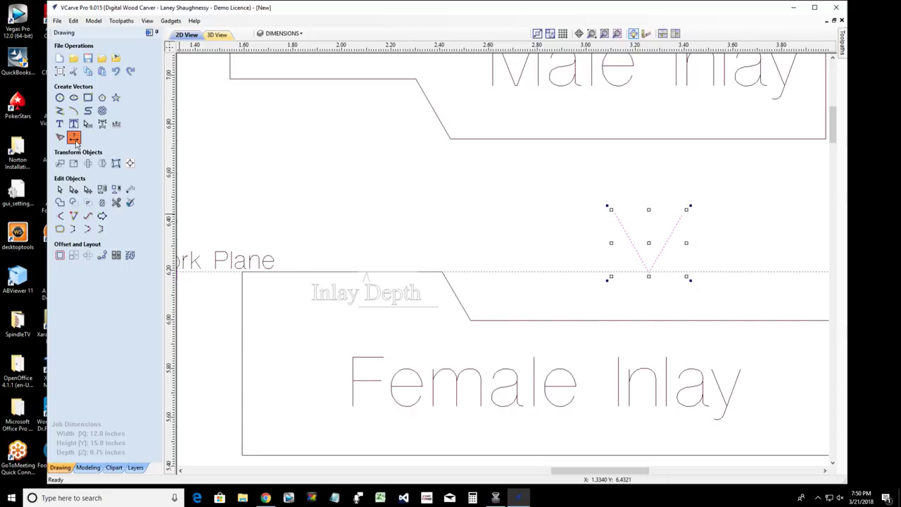
{"action": "left_click", "coordinate": [76, 140]}
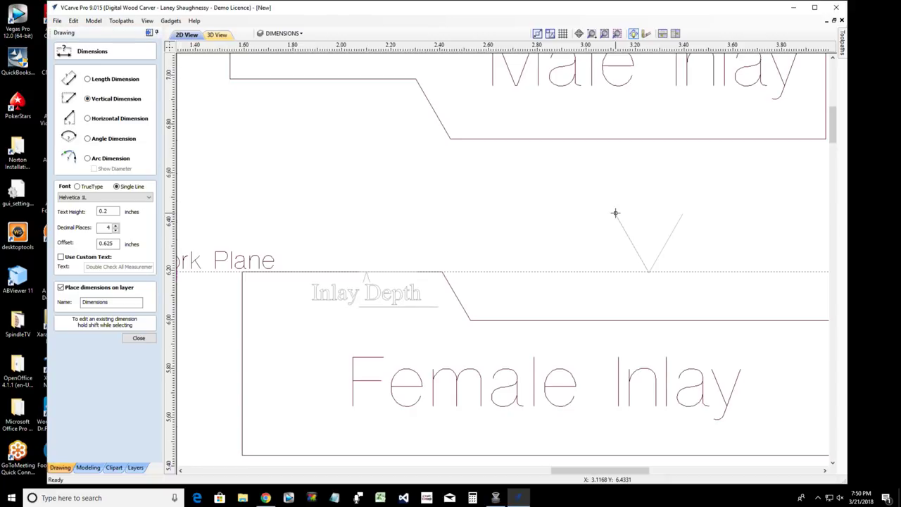
{"action": "left_click", "coordinate": [451, 213]}
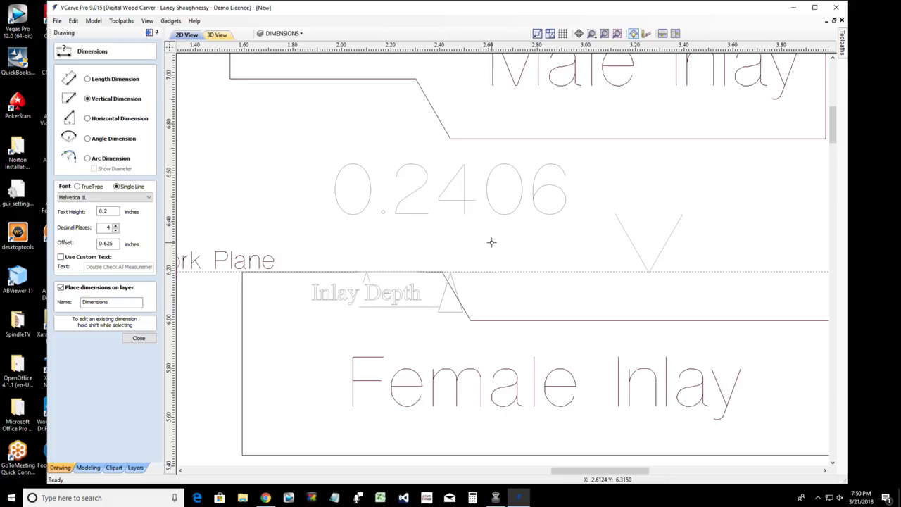
{"action": "left_click", "coordinate": [139, 338]}
{"action": "left_click", "coordinate": [413, 218]}
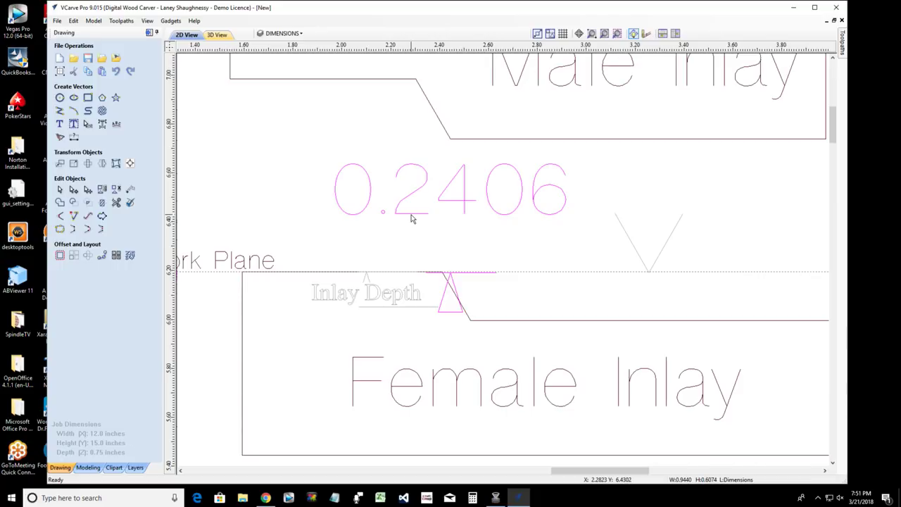
{"action": "key", "text": "Delete"}
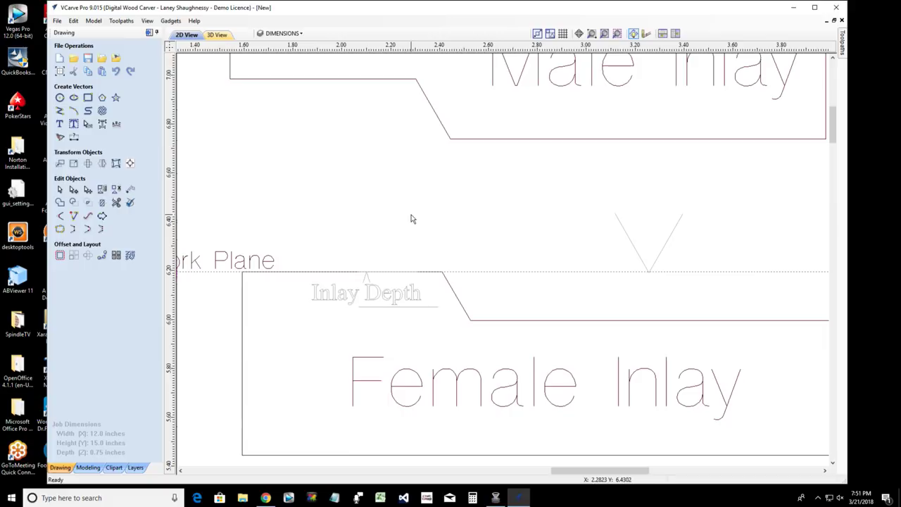
Drag a horizontal guide from the top ruler down to the Inlay Depth step level.
{"action": "scroll", "coordinate": [386, 328], "scroll_direction": "down", "scroll_amount": 1}
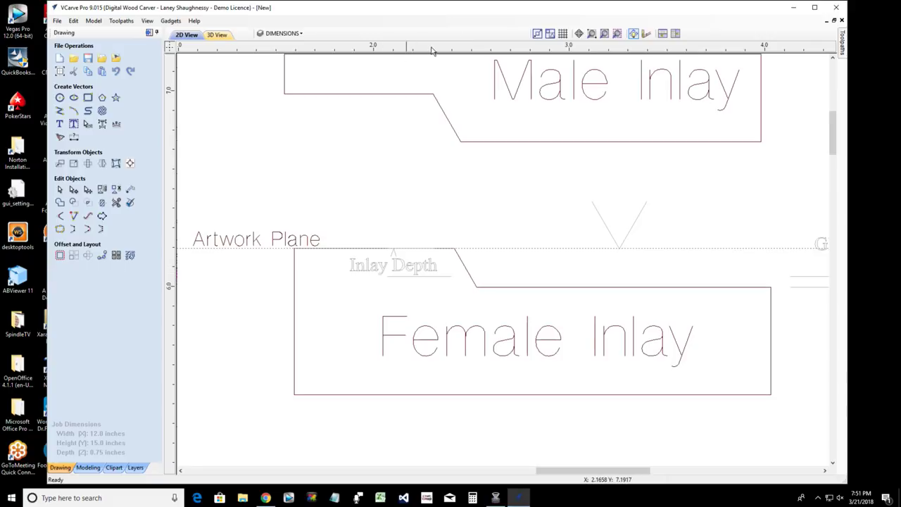
{"action": "left_click_drag", "start_coordinate": [439, 47], "coordinate": [439, 59]}
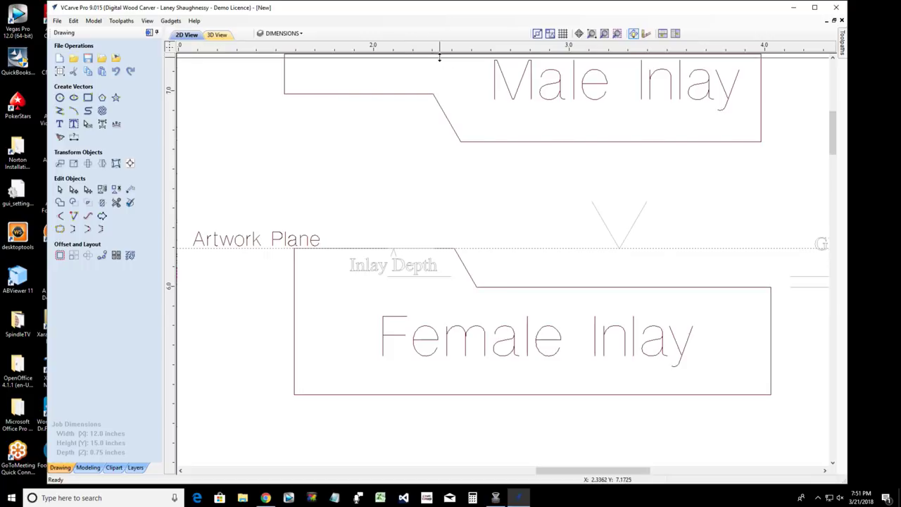
{"action": "left_click_drag", "start_coordinate": [439, 58], "coordinate": [485, 279]}
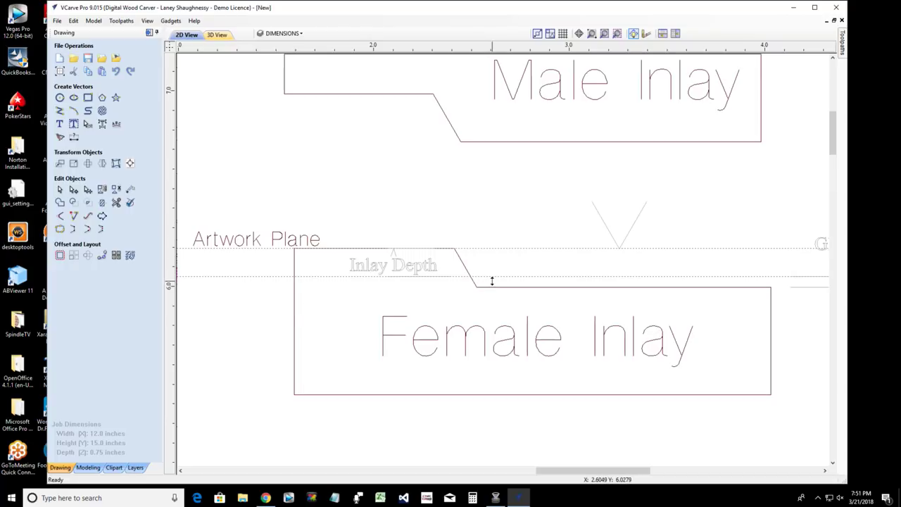
{"action": "scroll", "coordinate": [666, 272], "scroll_direction": "up", "scroll_amount": 3}
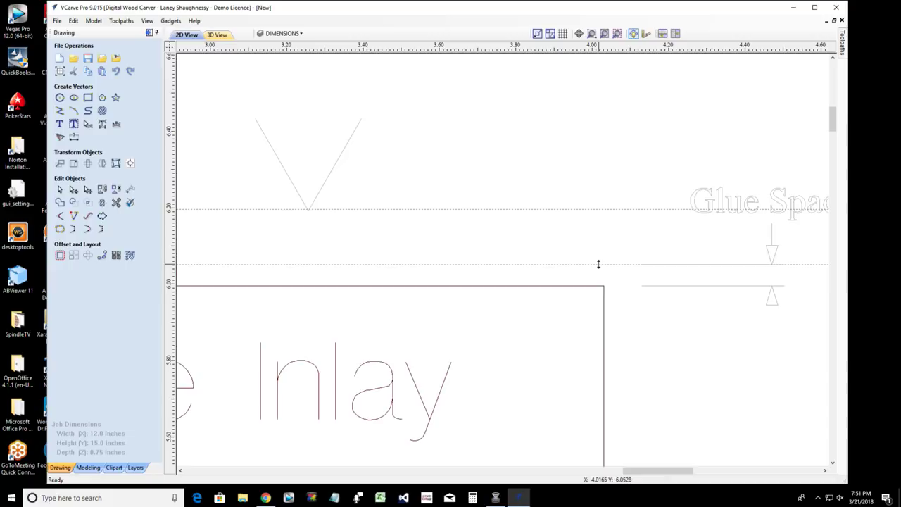
{"action": "left_click_drag", "start_coordinate": [649, 473], "coordinate": [594, 472]}
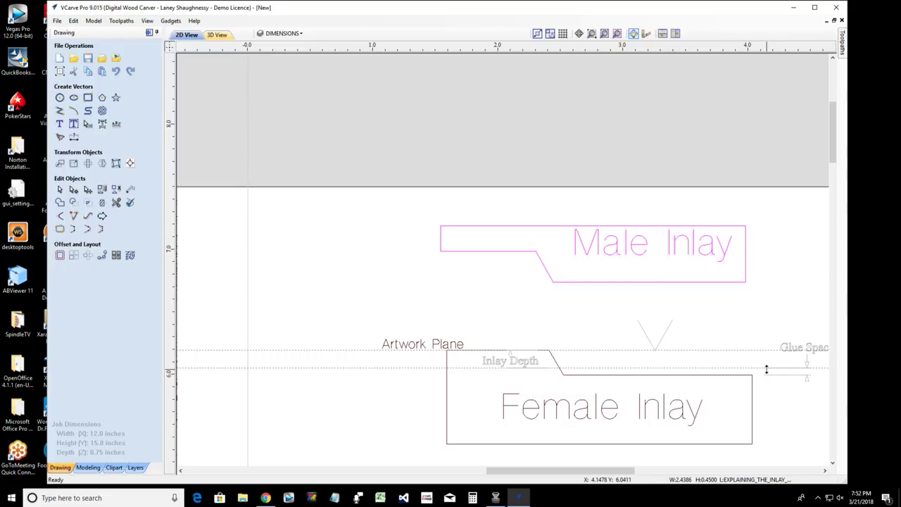
In the V-Carve/Engraving toolpath, enable Flat Depth and set it to .15 inches.
{"action": "scroll", "coordinate": [766, 369], "scroll_direction": "right", "scroll_amount": 5}
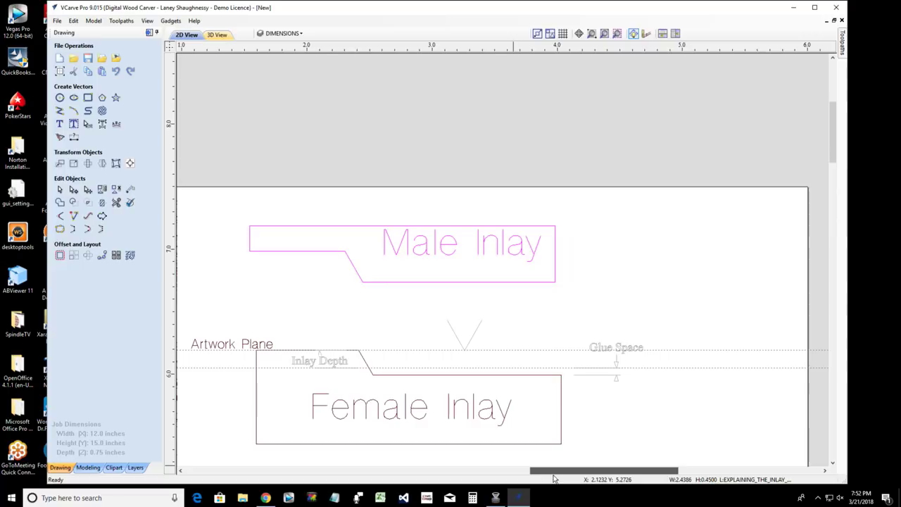
{"action": "mouse_move", "coordinate": [843, 46]}
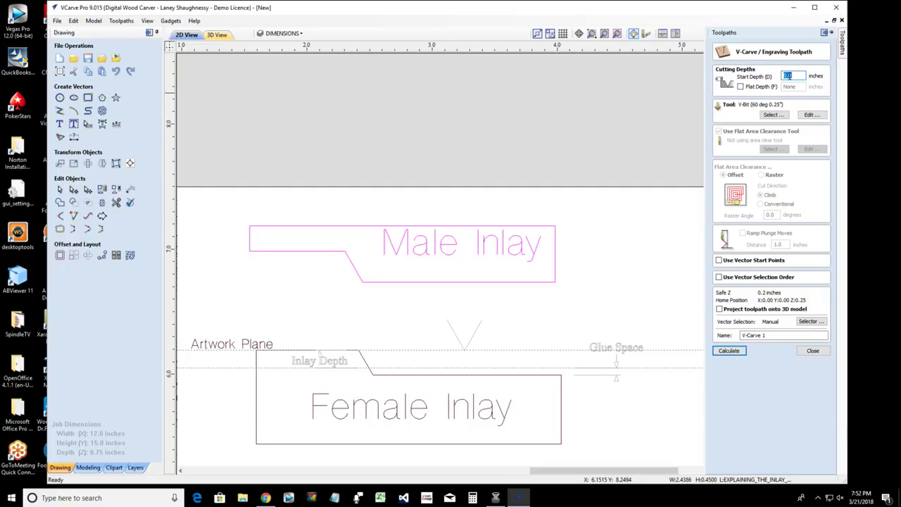
{"action": "left_click", "coordinate": [740, 86]}
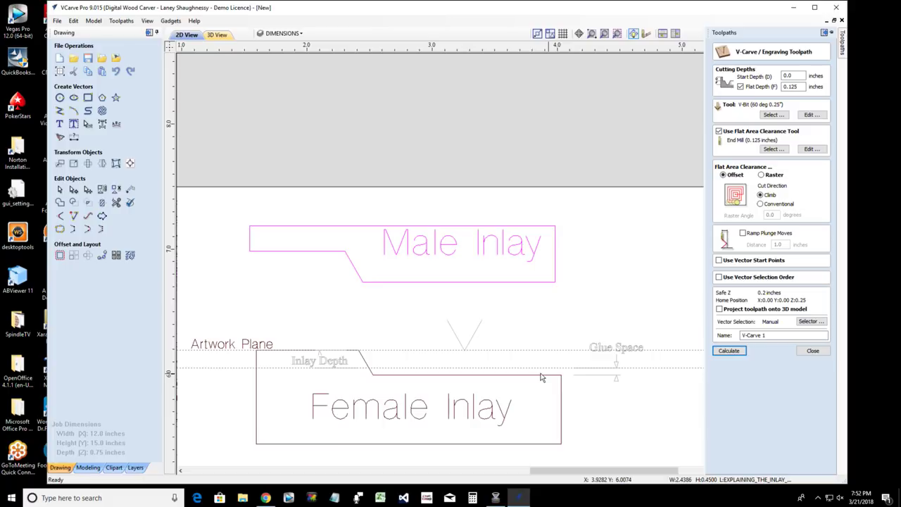
{"action": "double_click", "coordinate": [794, 86]}
{"action": "type", "text": ".15"}
{"action": "key", "text": "shift+Tab"}
Rotate the Male Inlay shape 180 degrees about a repositioned pivot point.
{"action": "left_click", "coordinate": [364, 281]}
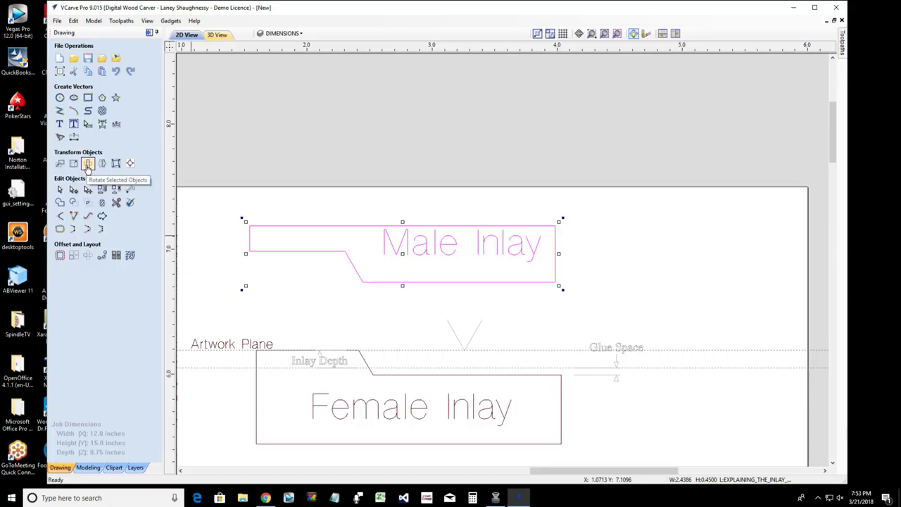
{"action": "left_click", "coordinate": [88, 166]}
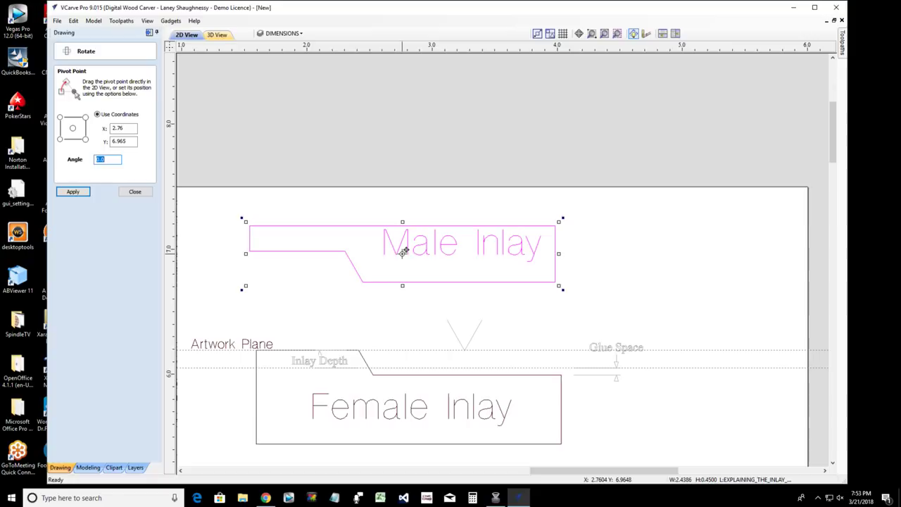
{"action": "left_click_drag", "start_coordinate": [403, 254], "coordinate": [248, 222]}
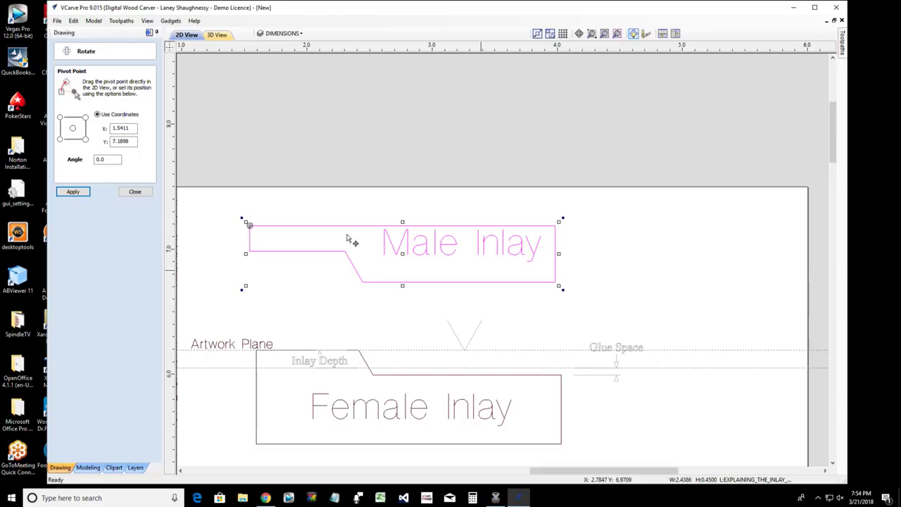
{"action": "double_click", "coordinate": [106, 159]}
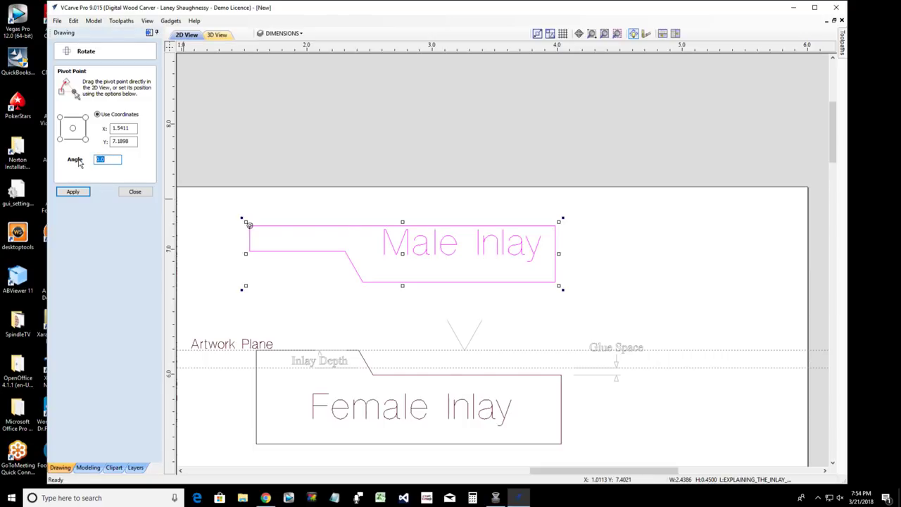
{"action": "type", "text": "180"}
{"action": "key", "text": "Return"}
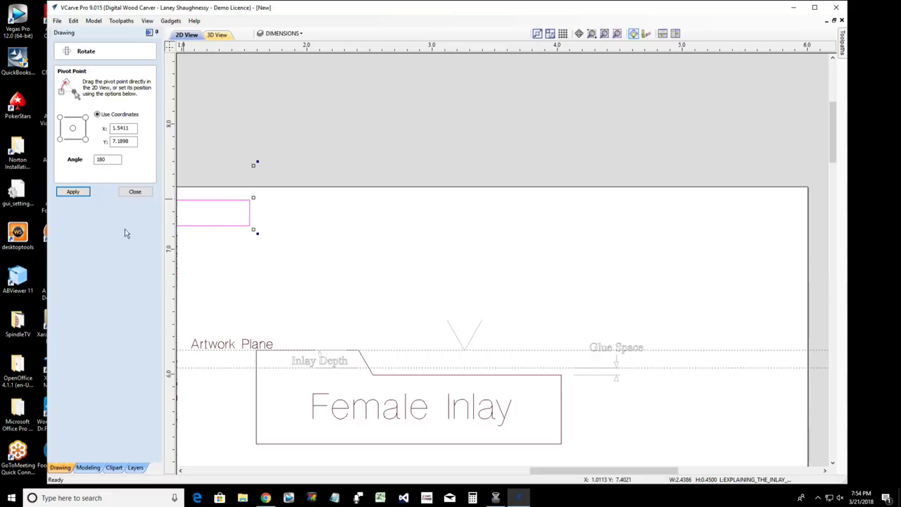
{"action": "left_click", "coordinate": [135, 193]}
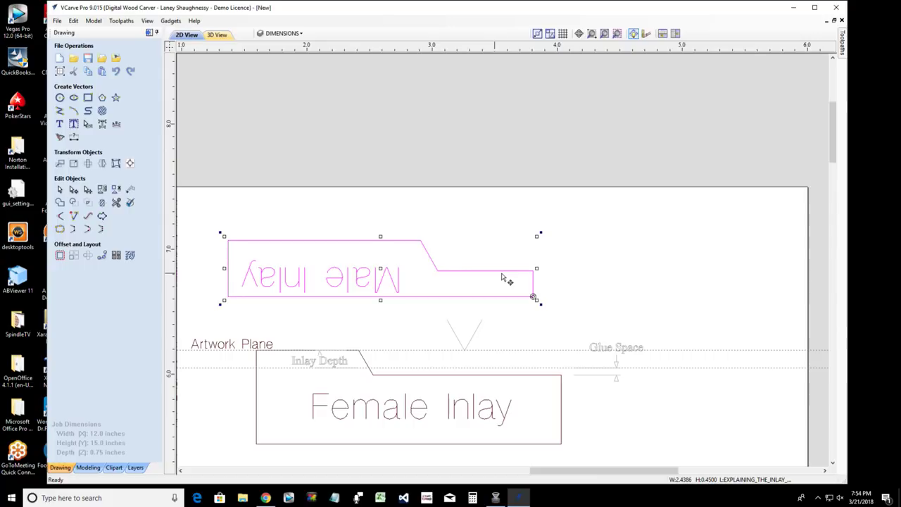
Enter .1 inches for both Start Depth and Flat Depth in the V-Carve/Engraving form.
{"action": "left_click", "coordinate": [843, 44]}
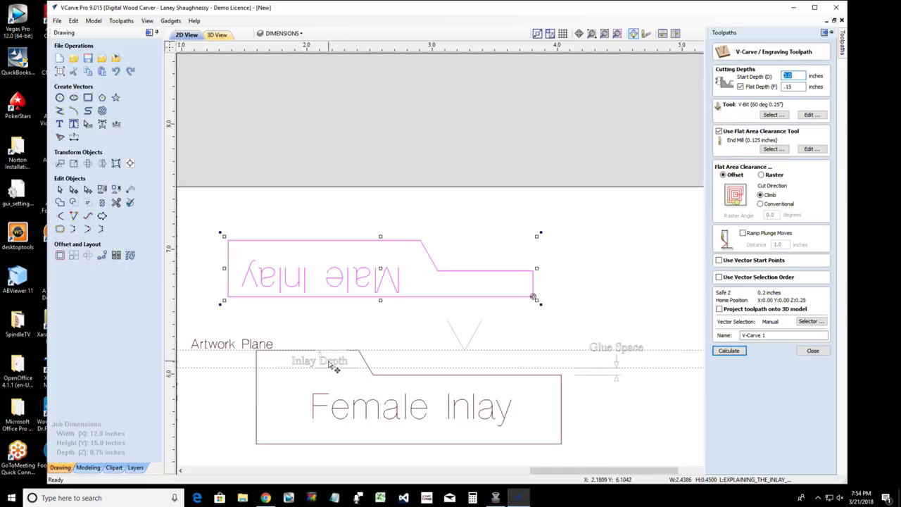
{"action": "type", "text": ".1"}
{"action": "key", "text": "Tab"}
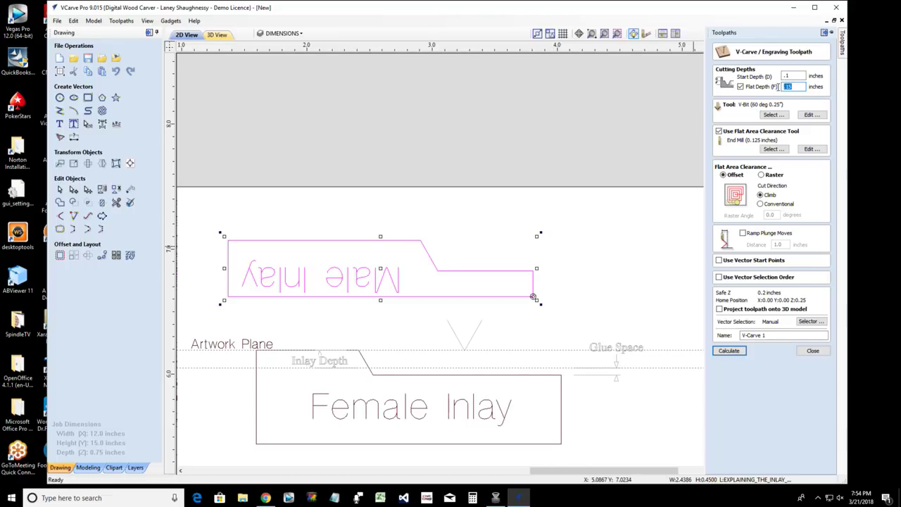
{"action": "type", "text": "."}
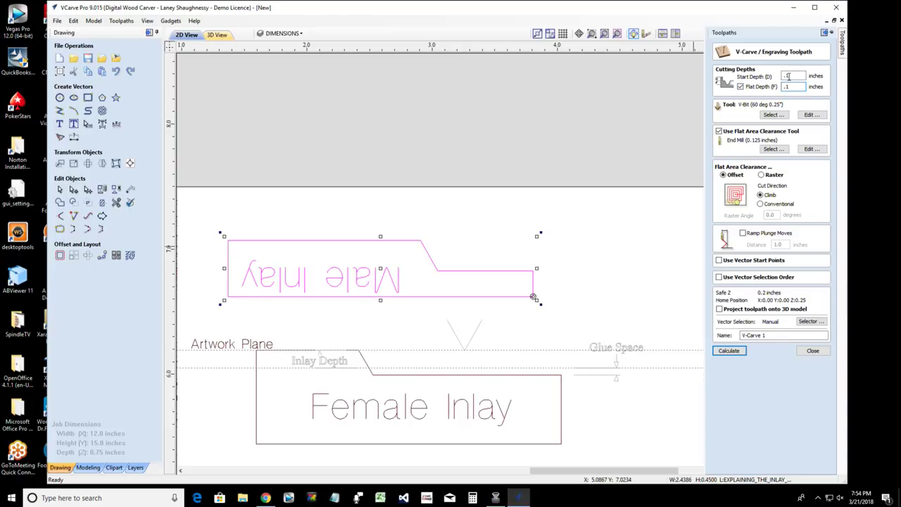
{"action": "double_click", "coordinate": [788, 75]}
{"action": "double_click", "coordinate": [787, 86]}
{"action": "key", "text": "shift+Tab"}
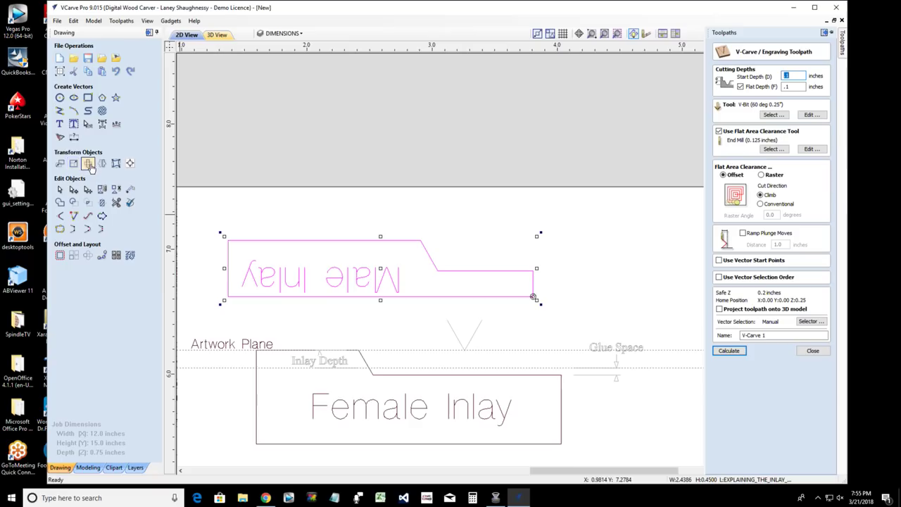
Undo the Male Inlay's last move and its 180° rotation from the Edit menu.
{"action": "left_click", "coordinate": [83, 159]}
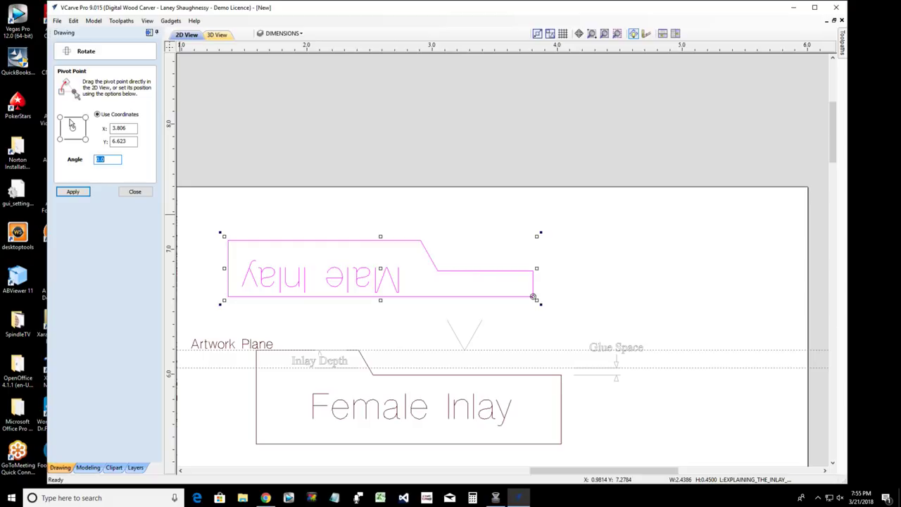
{"action": "left_click", "coordinate": [73, 20]}
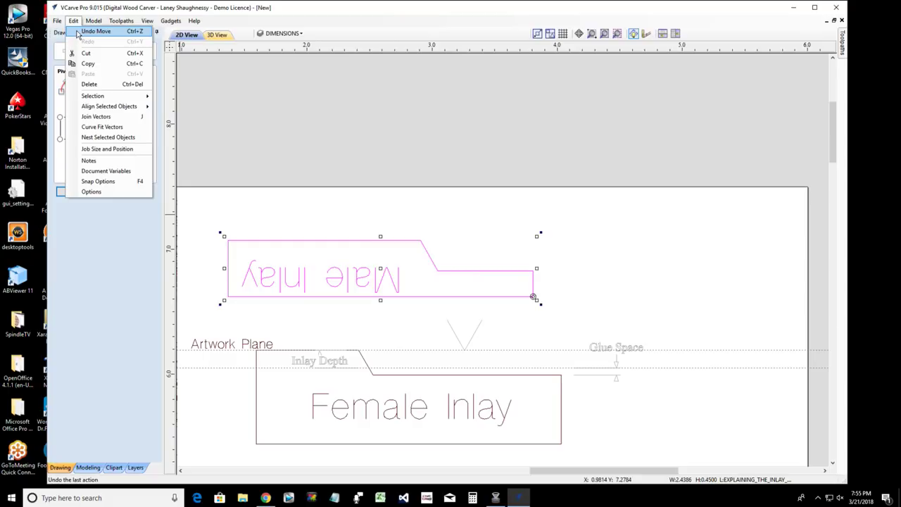
{"action": "left_click", "coordinate": [84, 29]}
{"action": "left_click", "coordinate": [74, 20]}
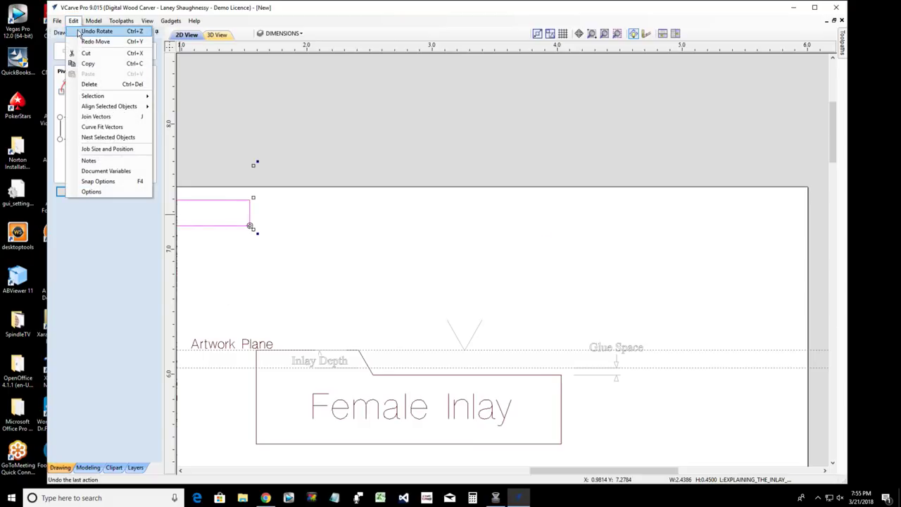
{"action": "left_click", "coordinate": [85, 29]}
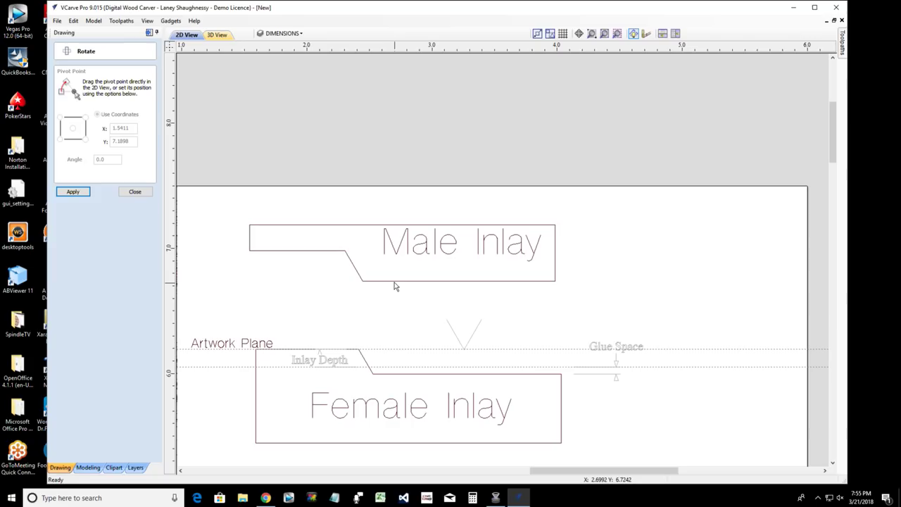
Drag the upright Male Inlay down onto the Female Inlay so the stepped edges line up.
{"action": "left_click", "coordinate": [395, 280]}
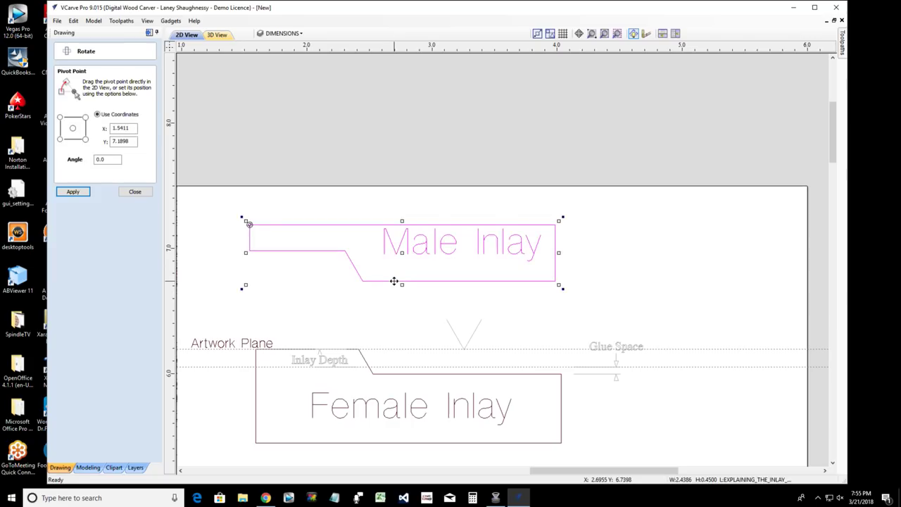
{"action": "left_click_drag", "start_coordinate": [399, 253], "coordinate": [406, 343]}
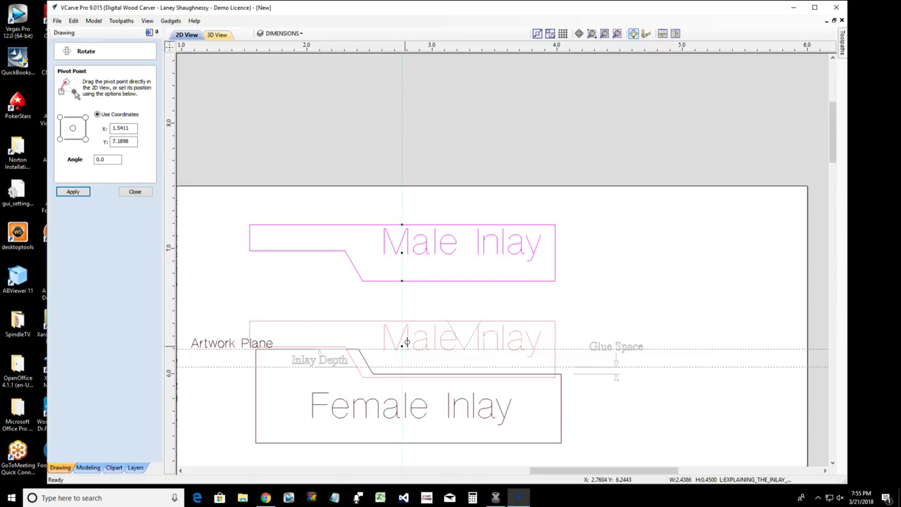
{"action": "left_click_drag", "start_coordinate": [406, 343], "coordinate": [407, 343]}
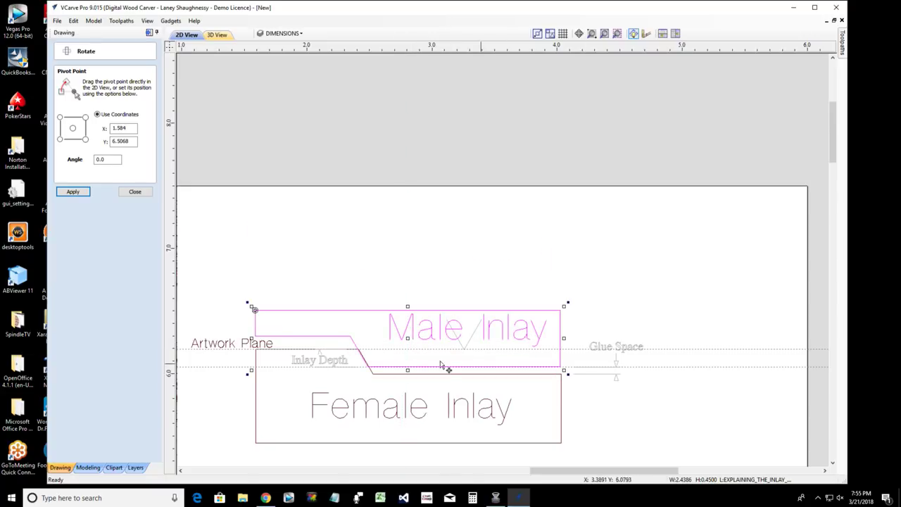
{"action": "scroll", "coordinate": [373, 370], "scroll_direction": "up", "scroll_amount": 4}
{"action": "scroll", "coordinate": [370, 373], "scroll_direction": "up", "scroll_amount": 3}
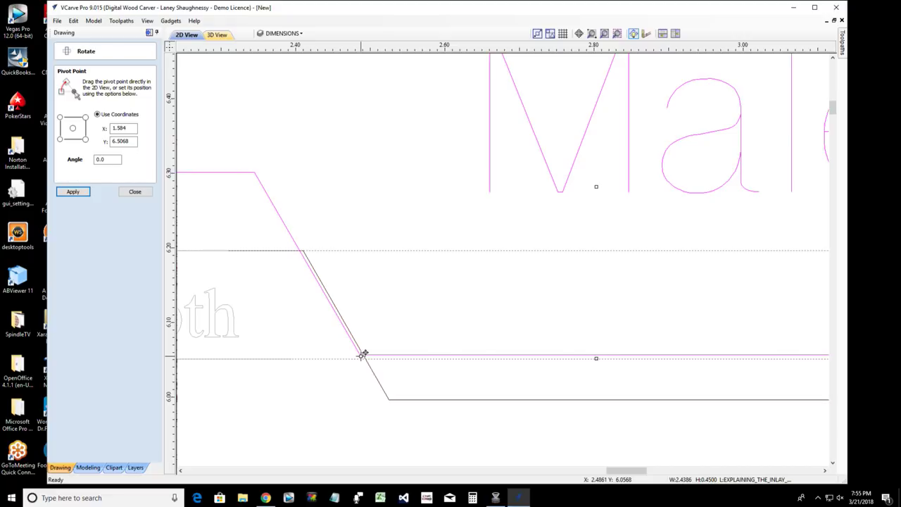
{"action": "left_click_drag", "start_coordinate": [362, 354], "coordinate": [368, 350]}
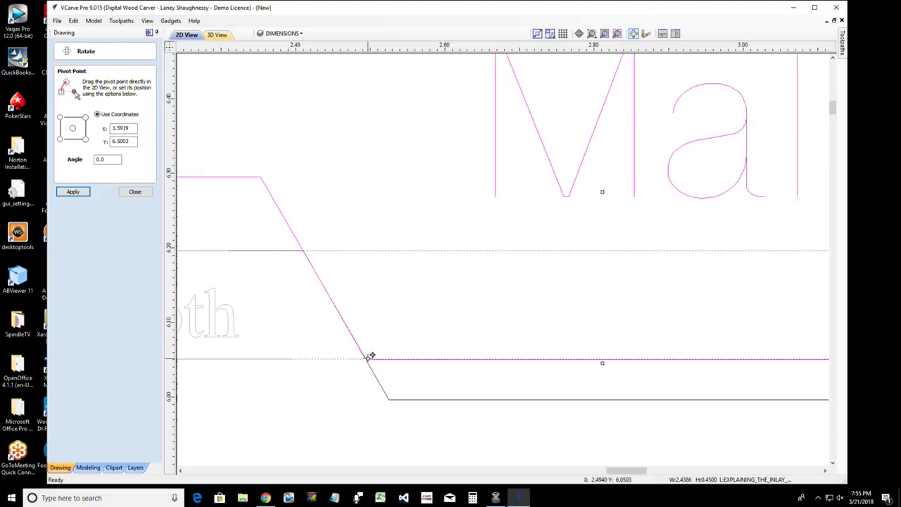
{"action": "scroll", "coordinate": [369, 352], "scroll_direction": "down", "scroll_amount": 6}
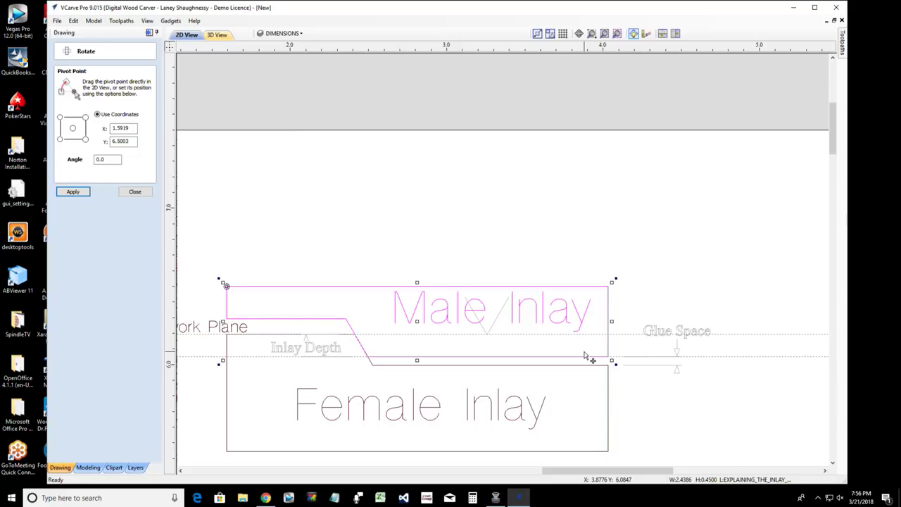
{"action": "scroll", "coordinate": [382, 326], "scroll_direction": "down", "scroll_amount": 4}
{"action": "scroll", "coordinate": [382, 326], "scroll_direction": "up", "scroll_amount": 2}
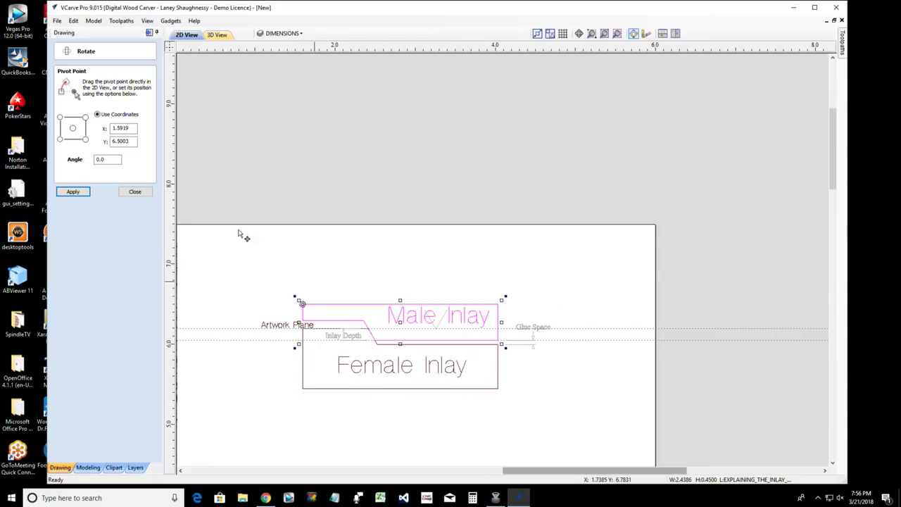
Close the Rotate form and set the toolpath's Flat Depth to .15 inches.
{"action": "left_click", "coordinate": [136, 193]}
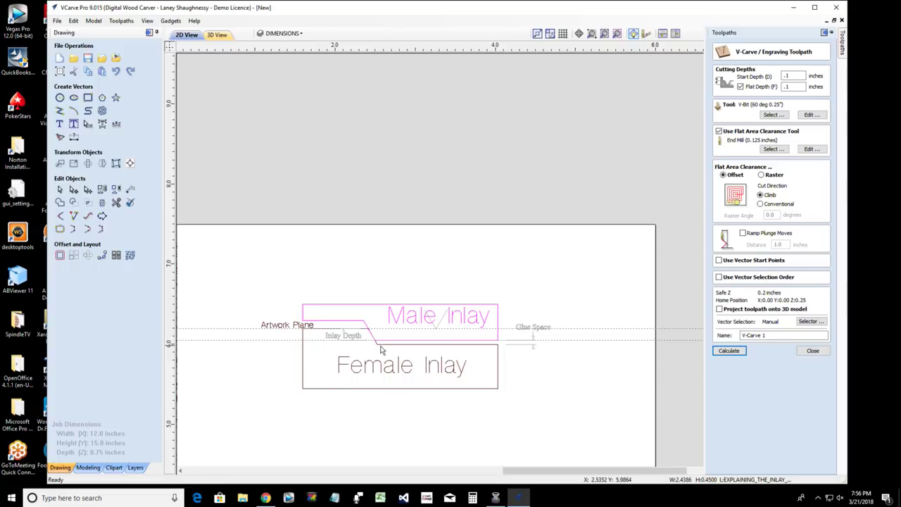
{"action": "double_click", "coordinate": [786, 86]}
{"action": "scroll", "coordinate": [417, 368], "scroll_direction": "up", "scroll_amount": 2}
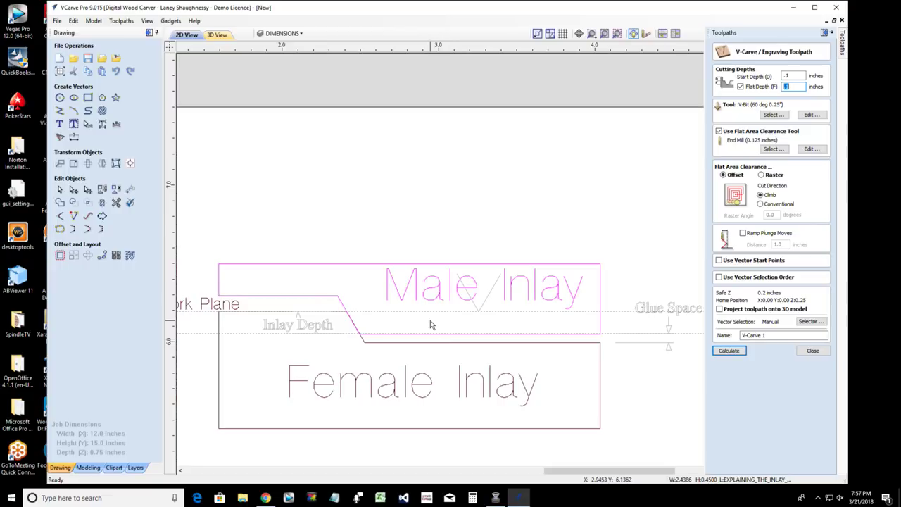
{"action": "scroll", "coordinate": [405, 344], "scroll_direction": "down", "scroll_amount": 1}
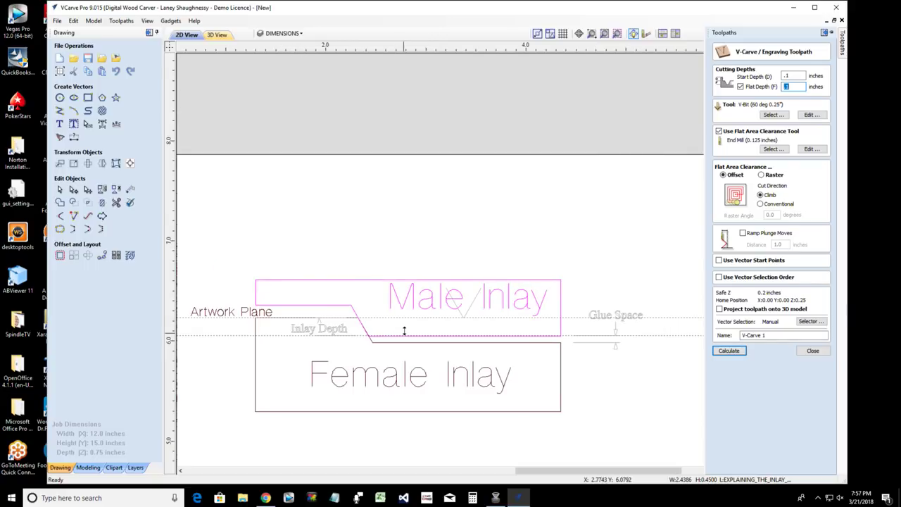
{"action": "scroll", "coordinate": [425, 312], "scroll_direction": "up", "scroll_amount": 3}
{"action": "scroll", "coordinate": [426, 314], "scroll_direction": "down", "scroll_amount": 2}
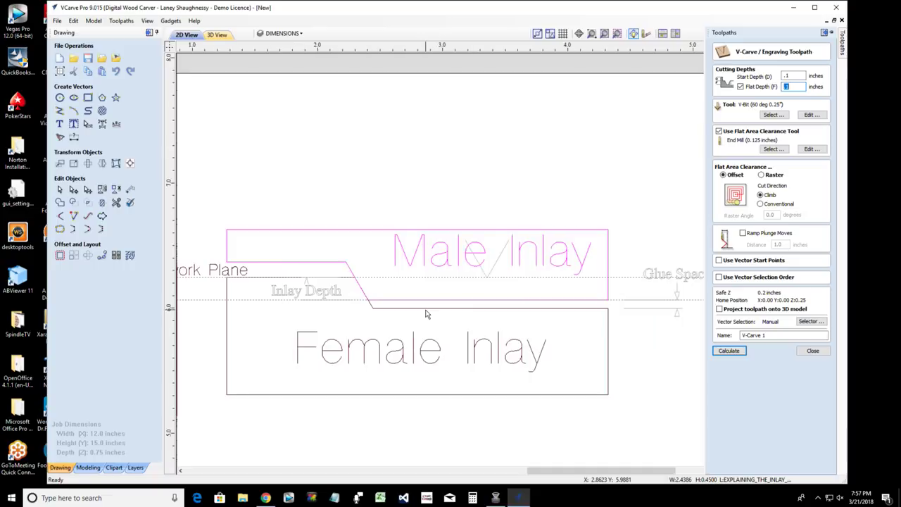
{"action": "scroll", "coordinate": [426, 314], "scroll_direction": "down", "scroll_amount": 1}
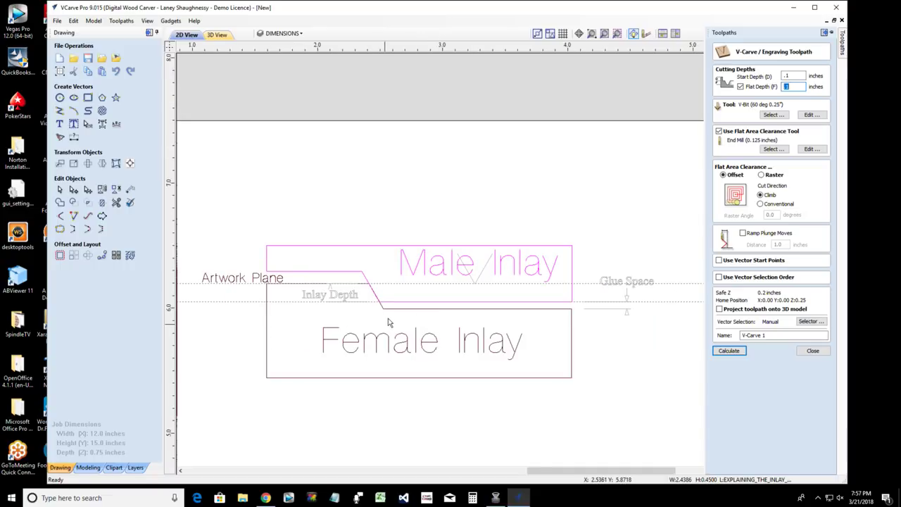
{"action": "type", "text": "15"}
{"action": "key", "text": "BackSpace"}
{"action": "key", "text": "BackSpace"}
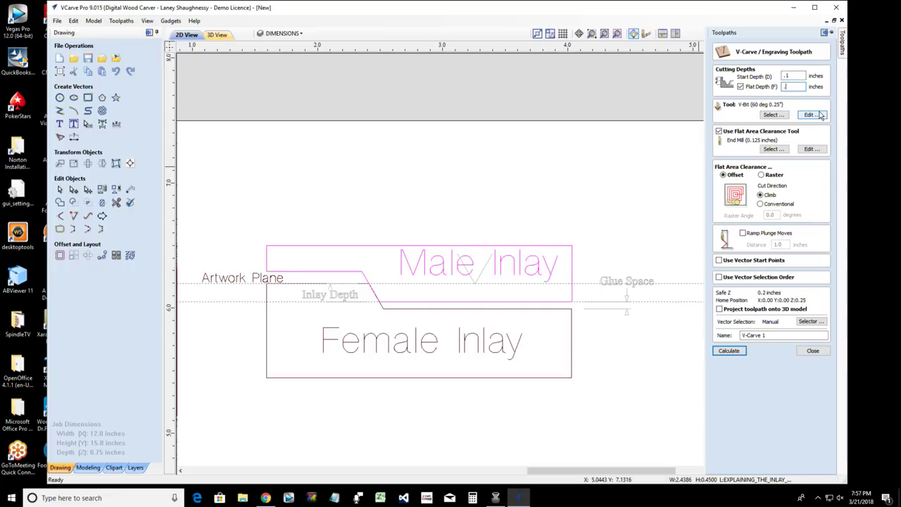
{"action": "type", "text": ".15"}
Change the toolpath's Start Depth from .1 to 0.
{"action": "double_click", "coordinate": [790, 75]}
{"action": "type", "text": "0"}
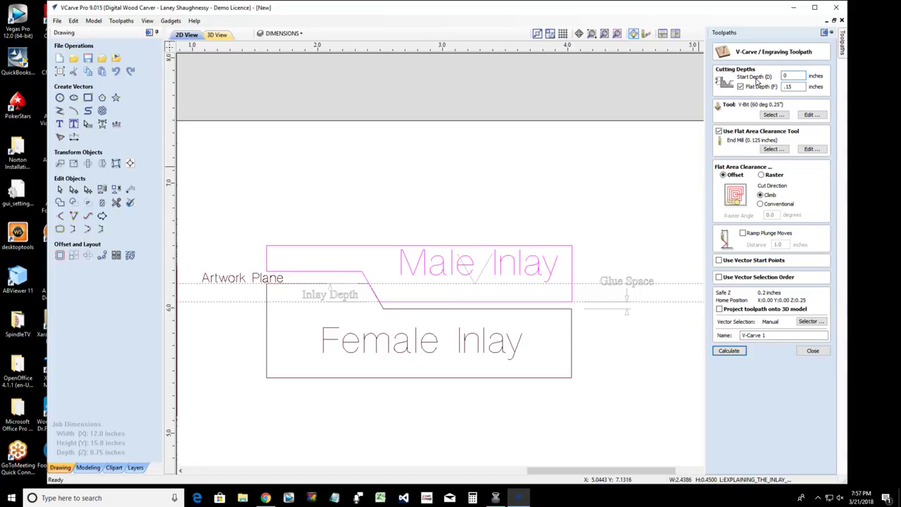
{"action": "key", "text": "Tab"}
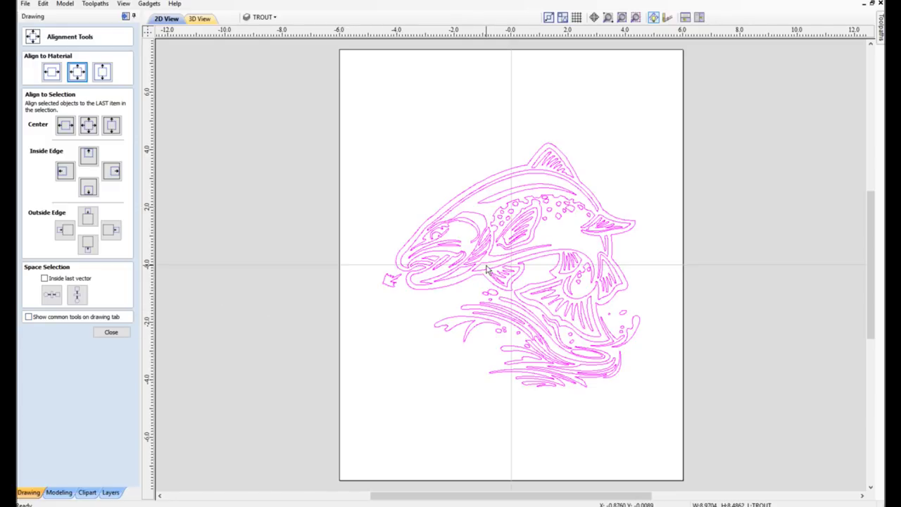
Center the TROUT group on the 12 x 15 in material, reselect it, and close alignment tools.
{"action": "left_click", "coordinate": [78, 73]}
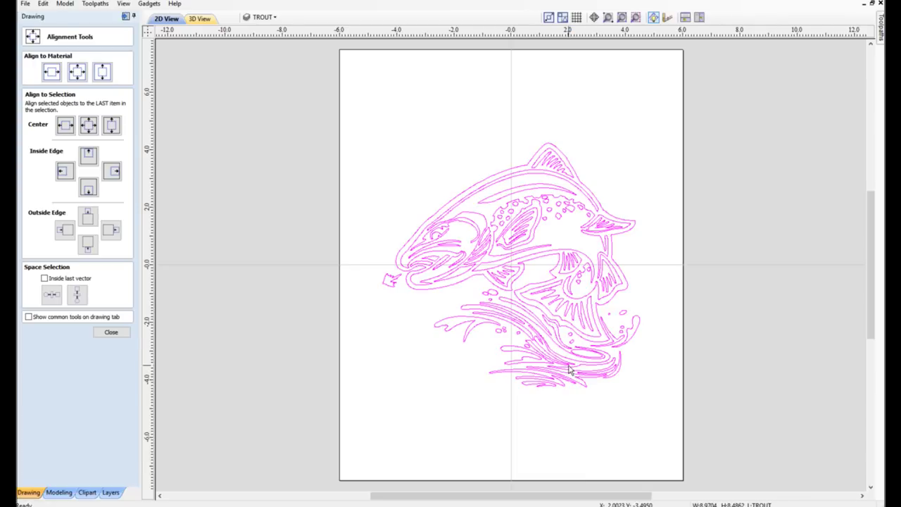
{"action": "left_click", "coordinate": [406, 313]}
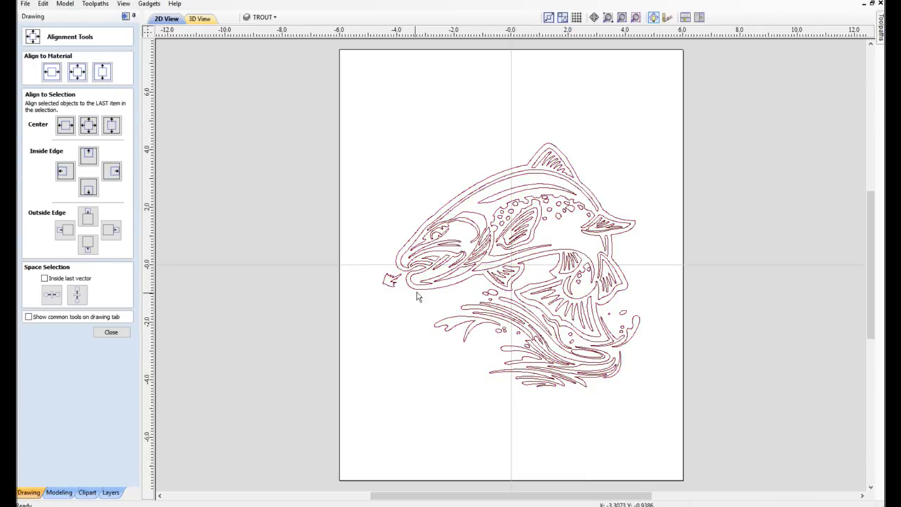
{"action": "left_click", "coordinate": [433, 282]}
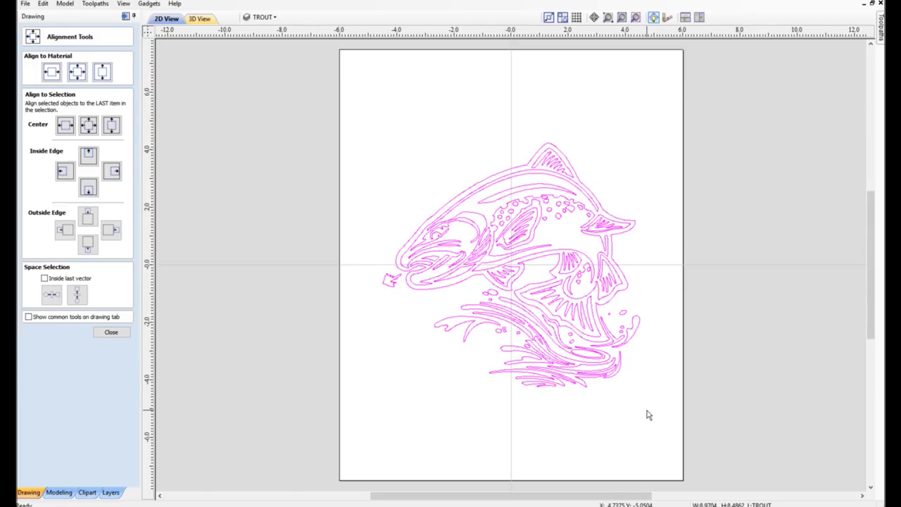
{"action": "left_click", "coordinate": [112, 333]}
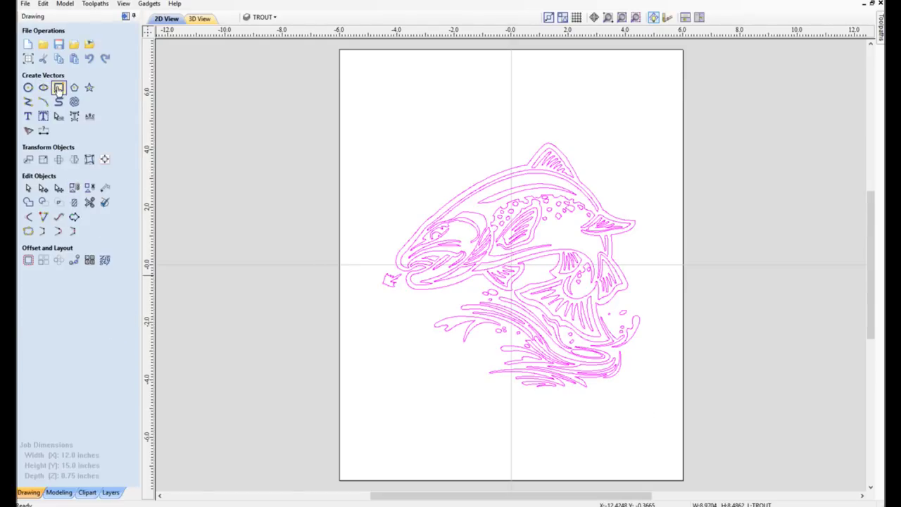
Draw a 12.0 x 15.0 in rectangle tracing the material from corner to corner.
{"action": "left_click", "coordinate": [59, 88]}
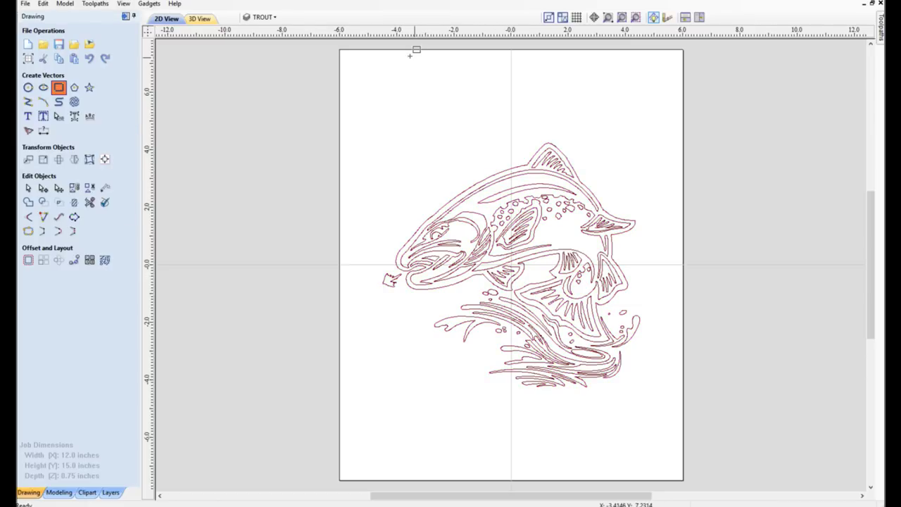
{"action": "left_click_drag", "start_coordinate": [339, 50], "coordinate": [683, 479]}
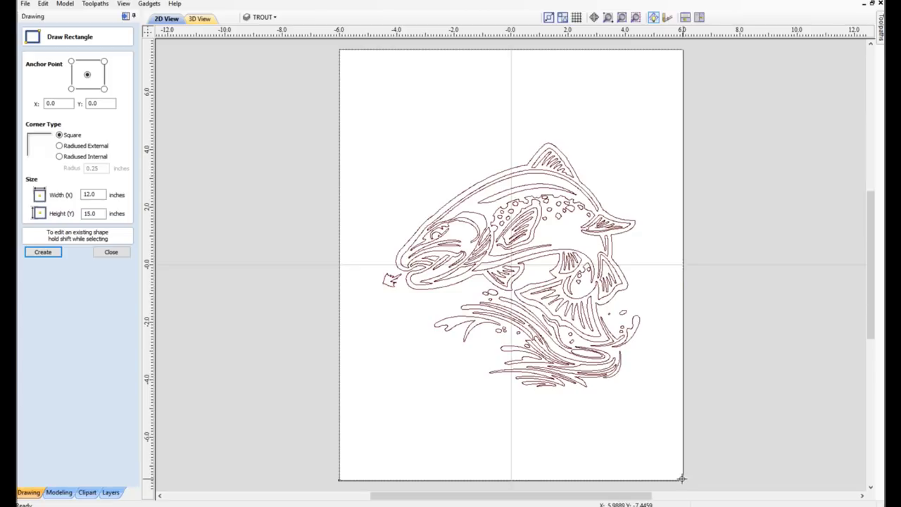
{"action": "left_click", "coordinate": [111, 252]}
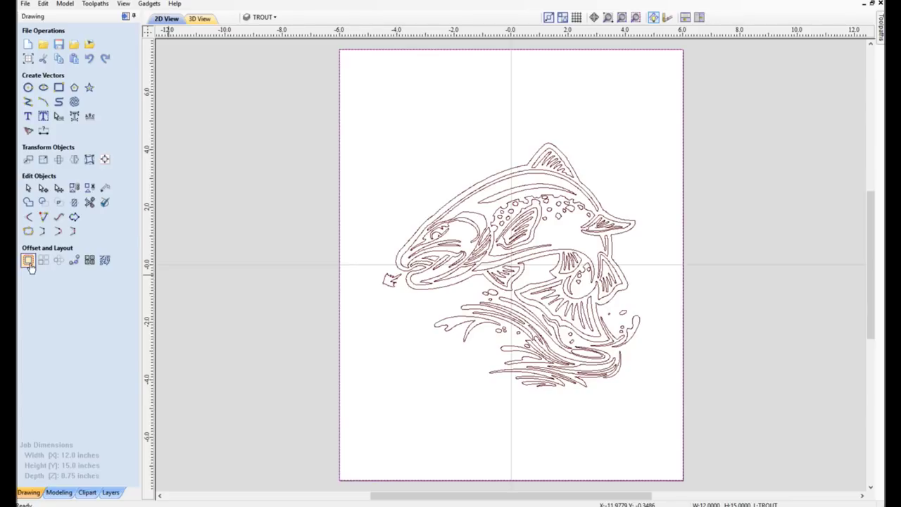
Offset the material rectangle 0.75 in inwards with rounded corners.
{"action": "left_click", "coordinate": [29, 262]}
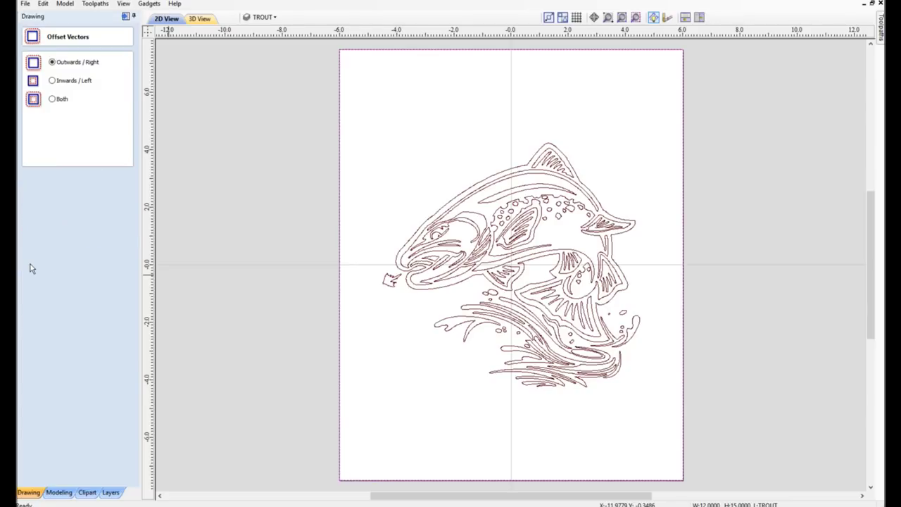
{"action": "left_click", "coordinate": [53, 81]}
{"action": "left_click_drag", "start_coordinate": [79, 118], "coordinate": [33, 121]}
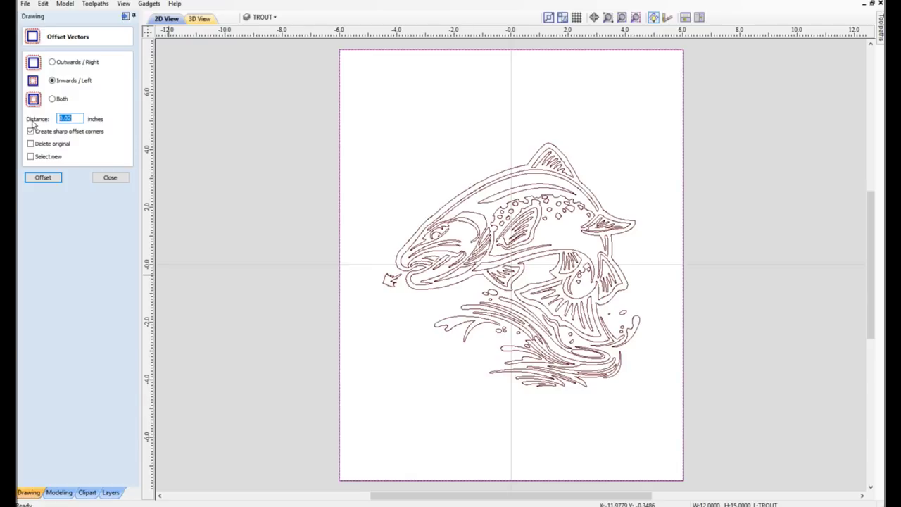
{"action": "type", "text": ".75"}
{"action": "left_click", "coordinate": [43, 179]}
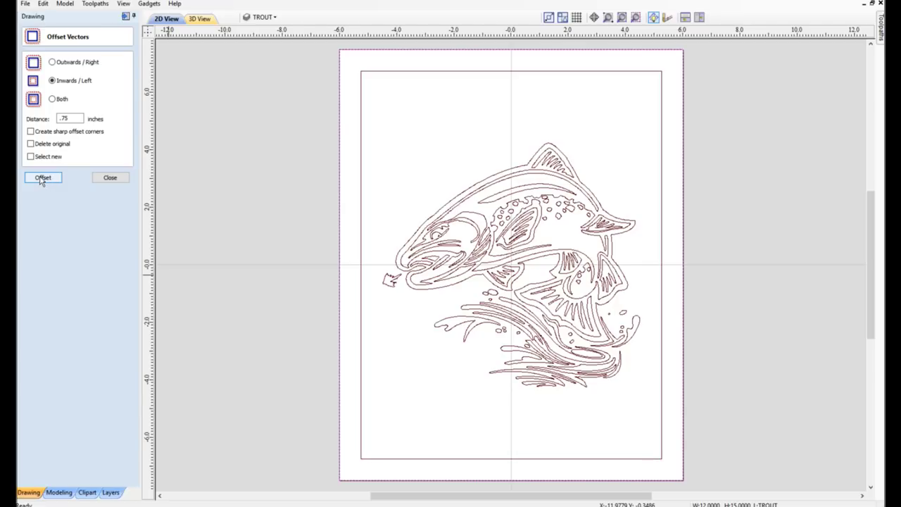
{"action": "left_click", "coordinate": [110, 178]}
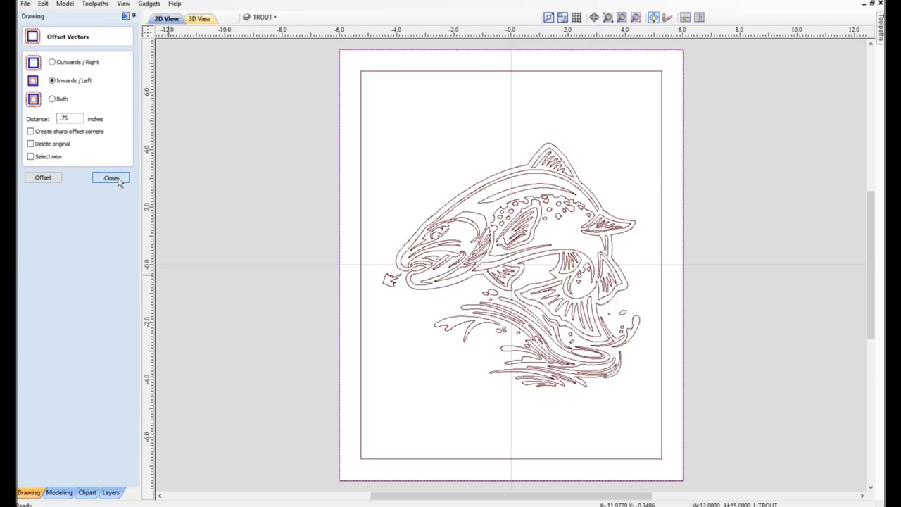
Select the new 10.5 x 13.5 in inner rectangle and zoom around to inspect it.
{"action": "left_click", "coordinate": [361, 100]}
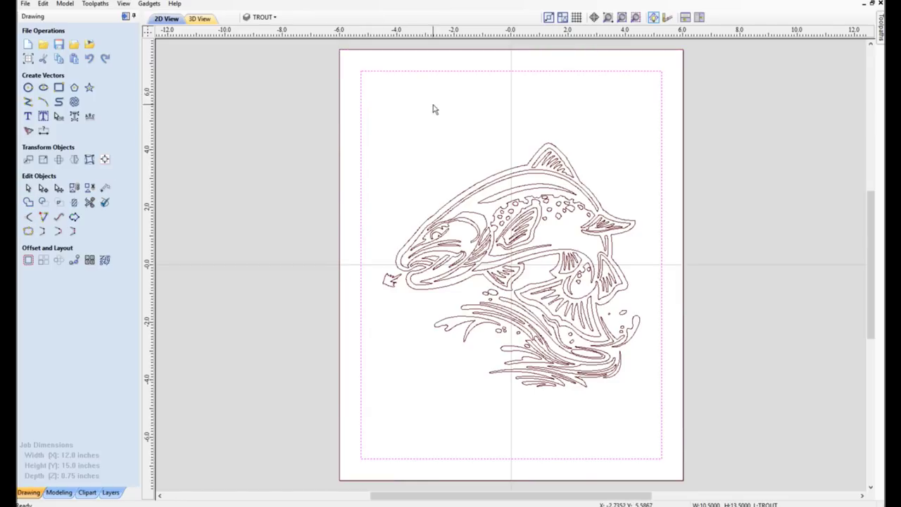
{"action": "scroll", "coordinate": [369, 82], "scroll_direction": "up", "scroll_amount": 2}
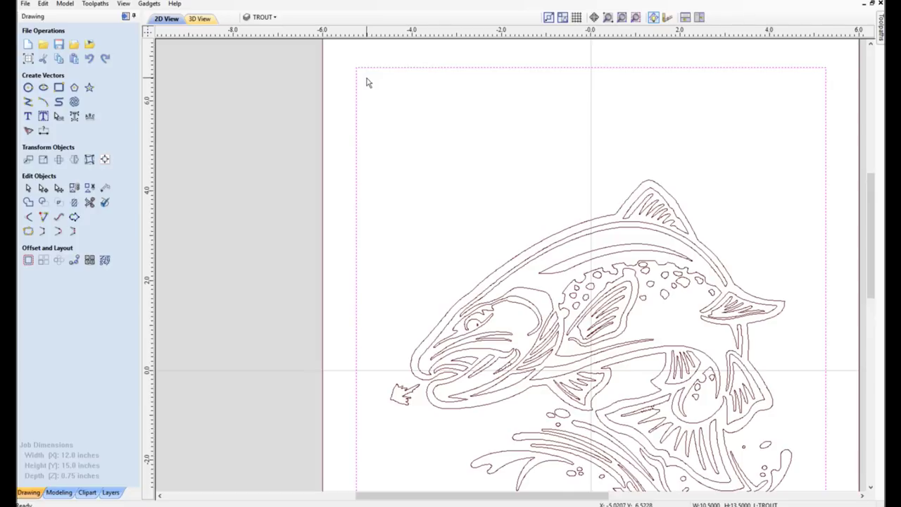
{"action": "scroll", "coordinate": [362, 74], "scroll_direction": "up", "scroll_amount": 3}
{"action": "scroll", "coordinate": [359, 71], "scroll_direction": "down", "scroll_amount": 2}
{"action": "scroll", "coordinate": [357, 98], "scroll_direction": "down", "scroll_amount": 3}
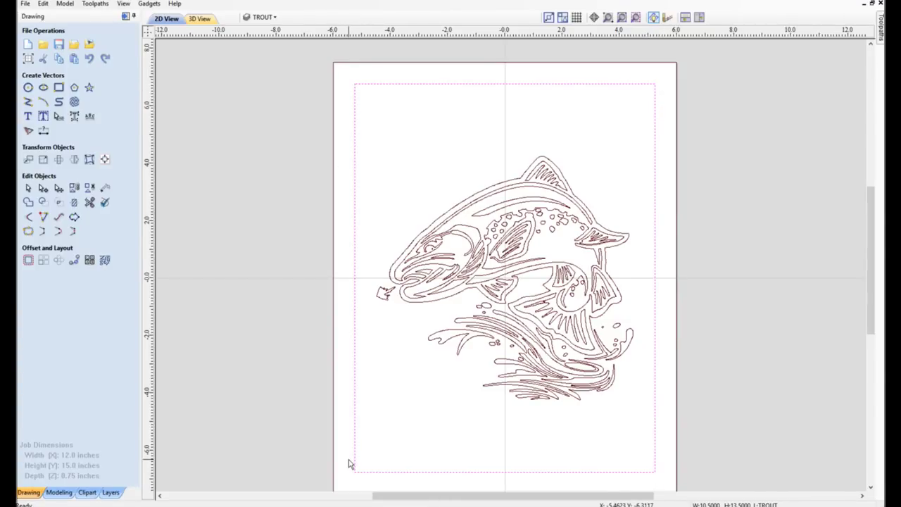
Try outward and inward 0.25 in trial offsets of the border, then delete both results.
{"action": "left_click", "coordinate": [28, 260]}
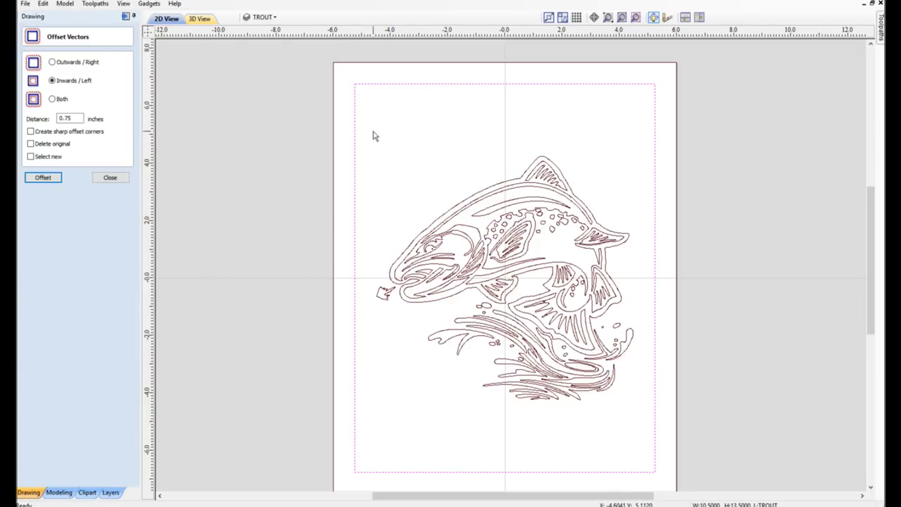
{"action": "left_click", "coordinate": [52, 63]}
{"action": "double_click", "coordinate": [64, 118]}
{"action": "type", "text": "0.25"}
{"action": "left_click", "coordinate": [32, 182]}
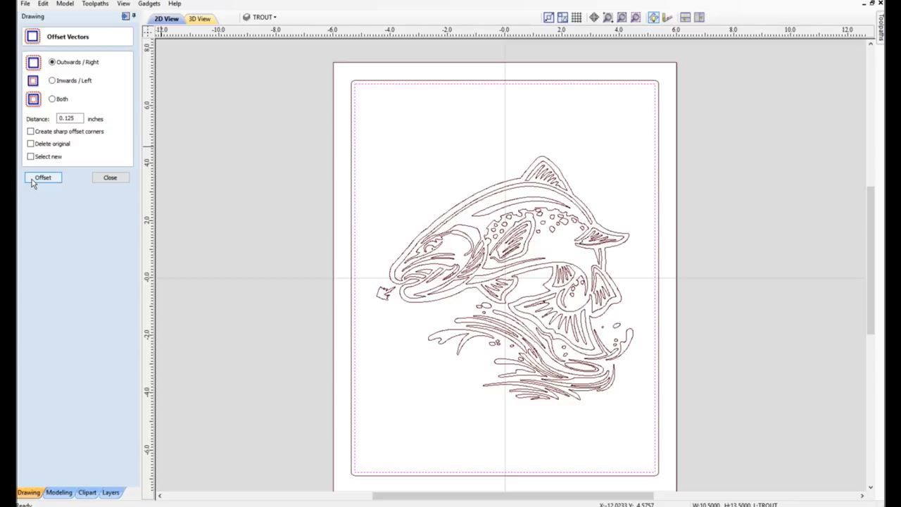
{"action": "left_click", "coordinate": [54, 82]}
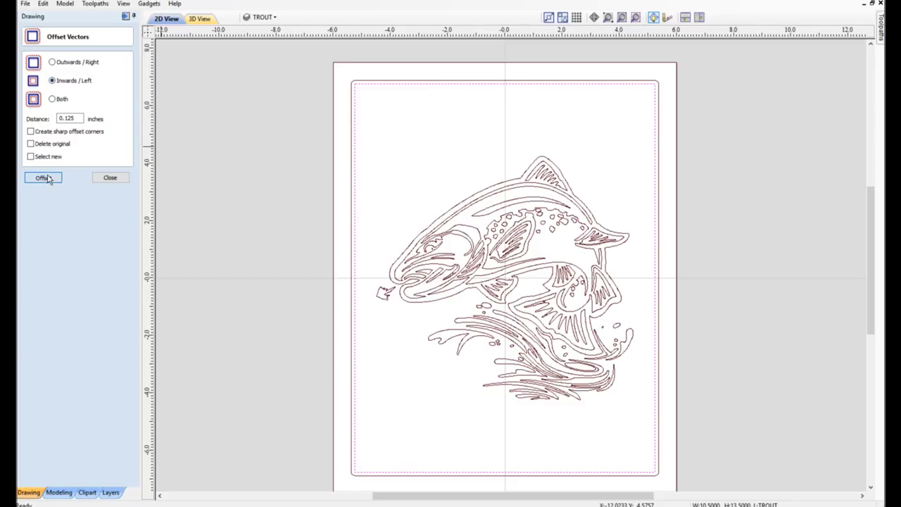
{"action": "left_click", "coordinate": [43, 179]}
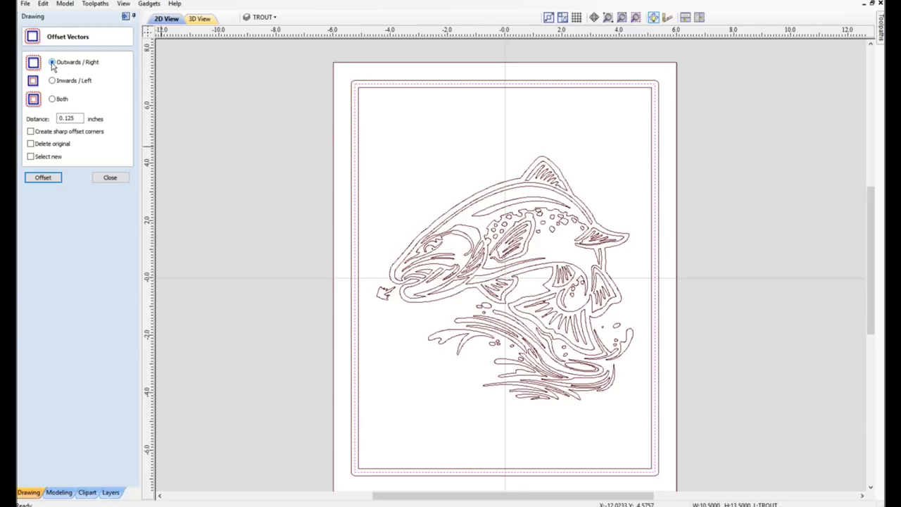
{"action": "key", "text": "Delete"}
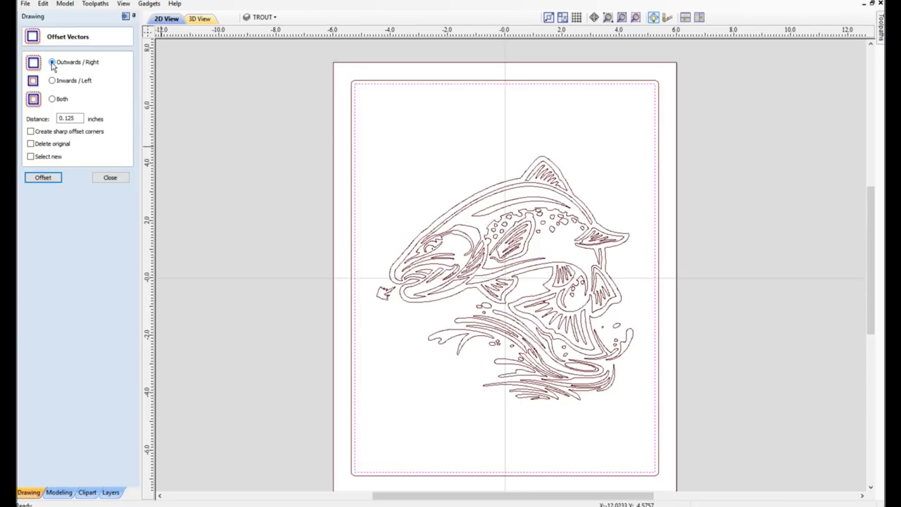
{"action": "key", "text": "Delete"}
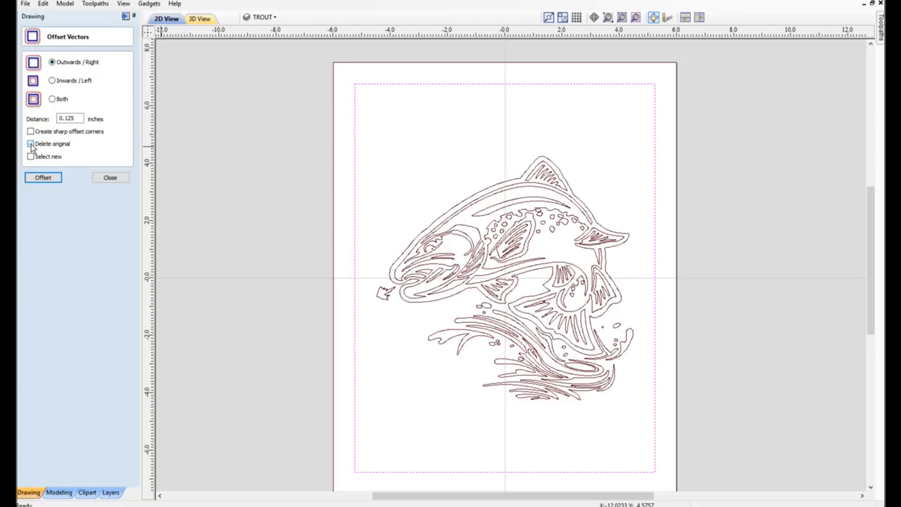
Offset the border 0.1875 in outwards with rounded corners, keeping the original rectangle.
{"action": "left_click", "coordinate": [39, 180]}
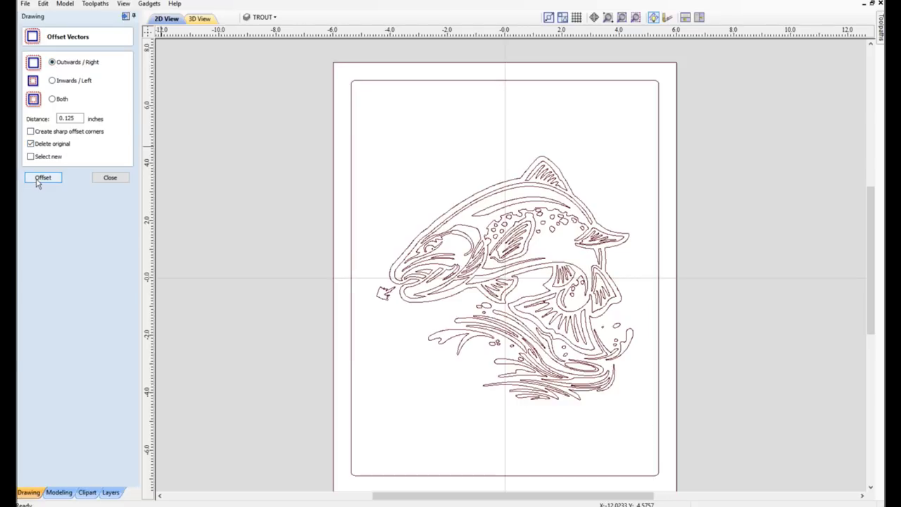
{"action": "left_click", "coordinate": [351, 155]}
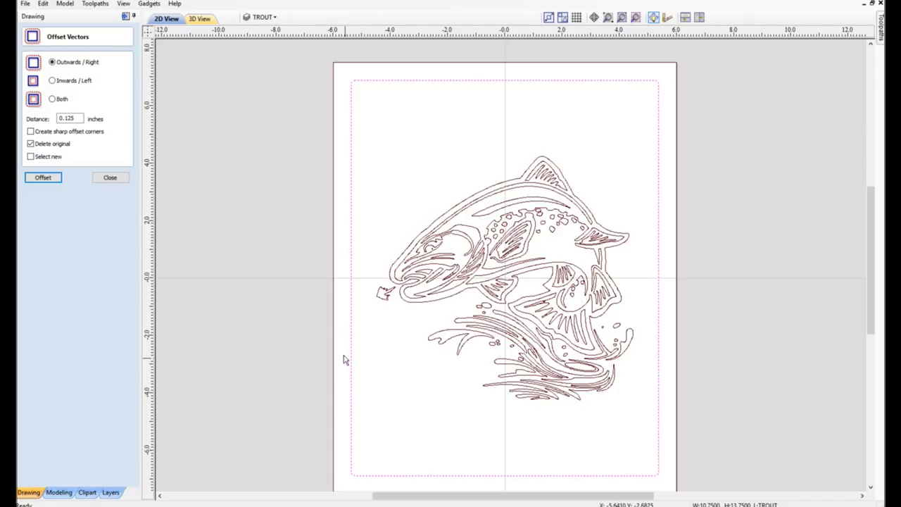
{"action": "left_click", "coordinate": [65, 120]}
{"action": "left_click_drag", "start_coordinate": [65, 119], "coordinate": [92, 121]}
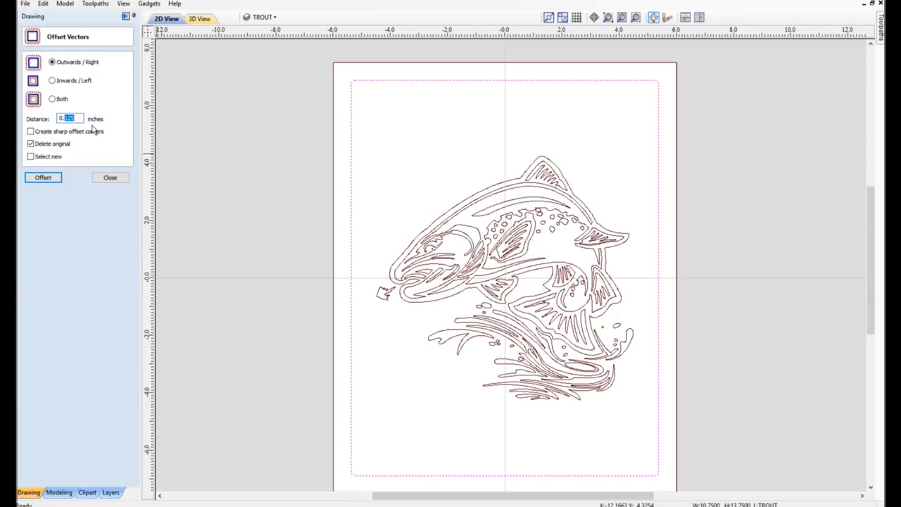
{"action": "type", "text": "187"}
{"action": "left_click", "coordinate": [39, 180]}
{"action": "left_click", "coordinate": [38, 180]}
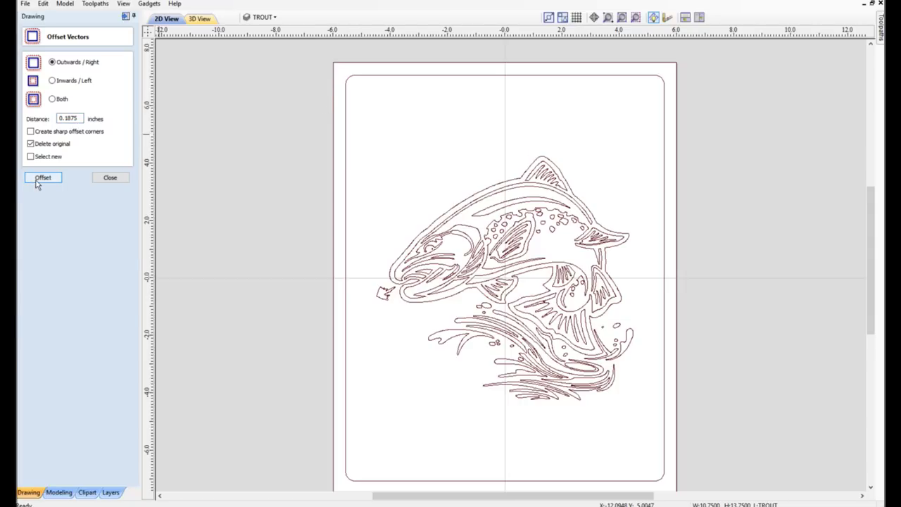
{"action": "key", "text": "ctrl+z"}
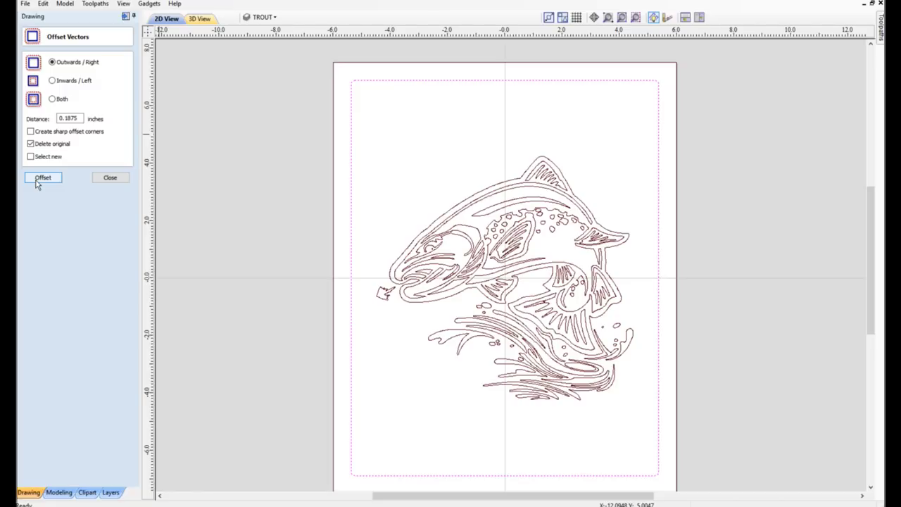
{"action": "left_click", "coordinate": [31, 145]}
{"action": "left_click", "coordinate": [42, 178]}
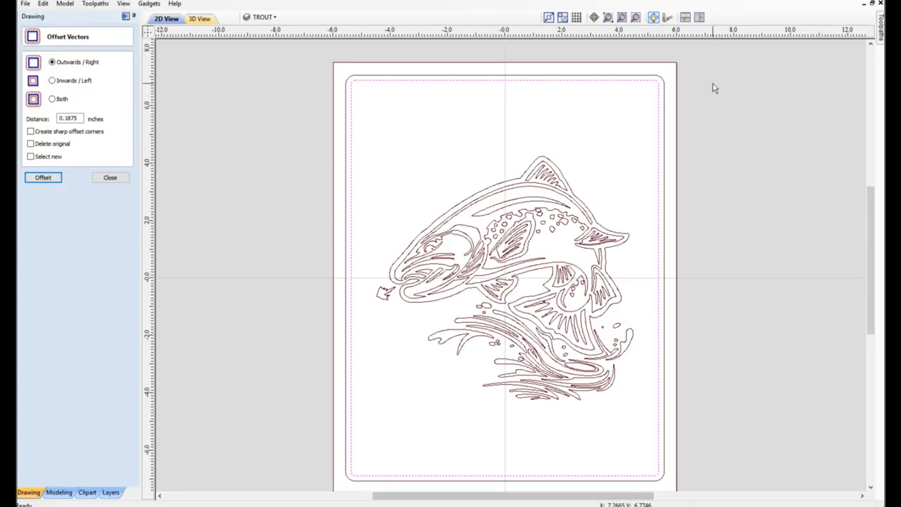
Check the inner and outer rounded borders, then select the 8.9704 x 8.4862 in trout artwork.
{"action": "left_click", "coordinate": [110, 179]}
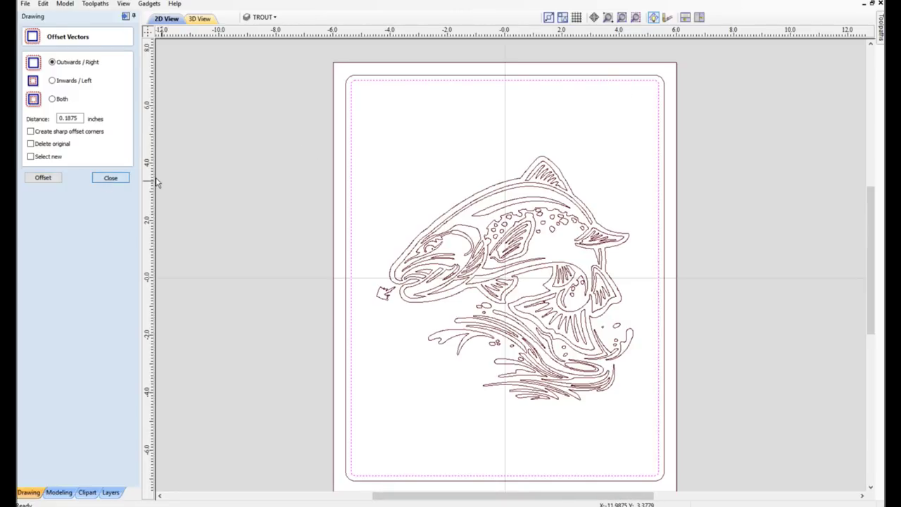
{"action": "left_click", "coordinate": [352, 76]}
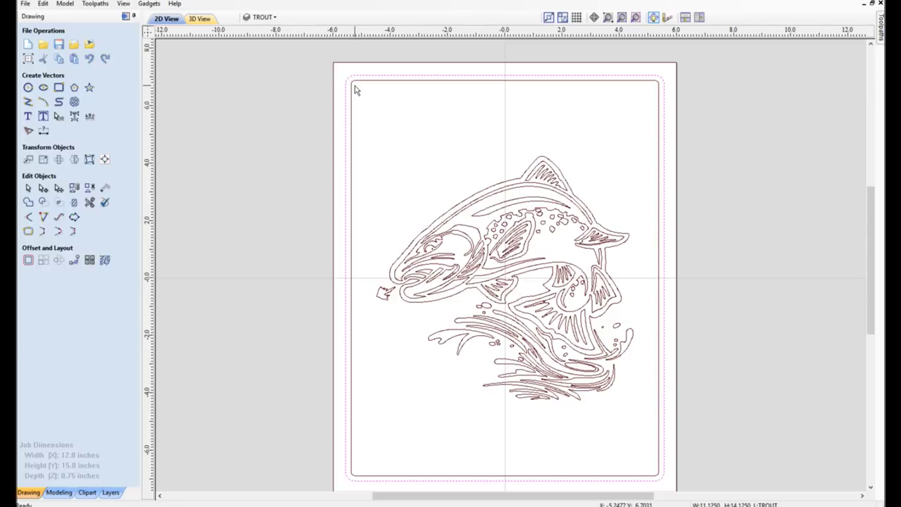
{"action": "left_click", "coordinate": [356, 85]}
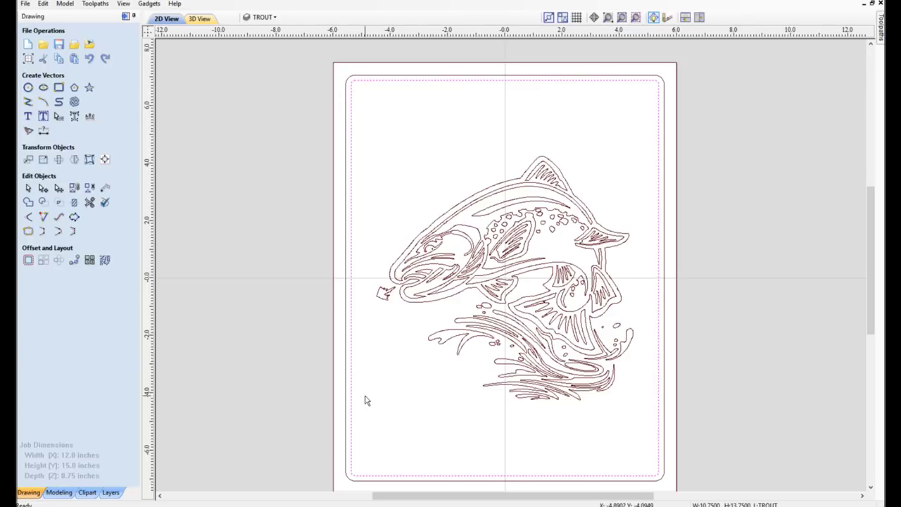
{"action": "left_click", "coordinate": [350, 80]}
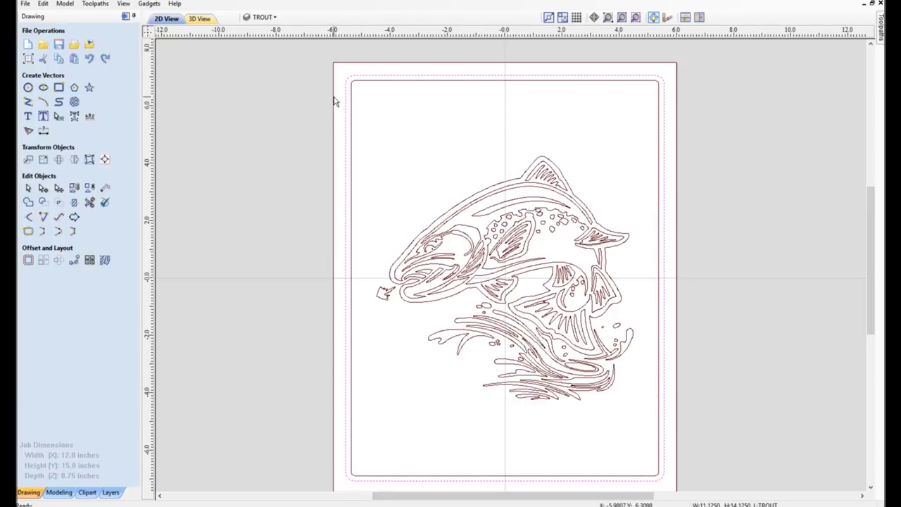
{"action": "left_click", "coordinate": [409, 154]}
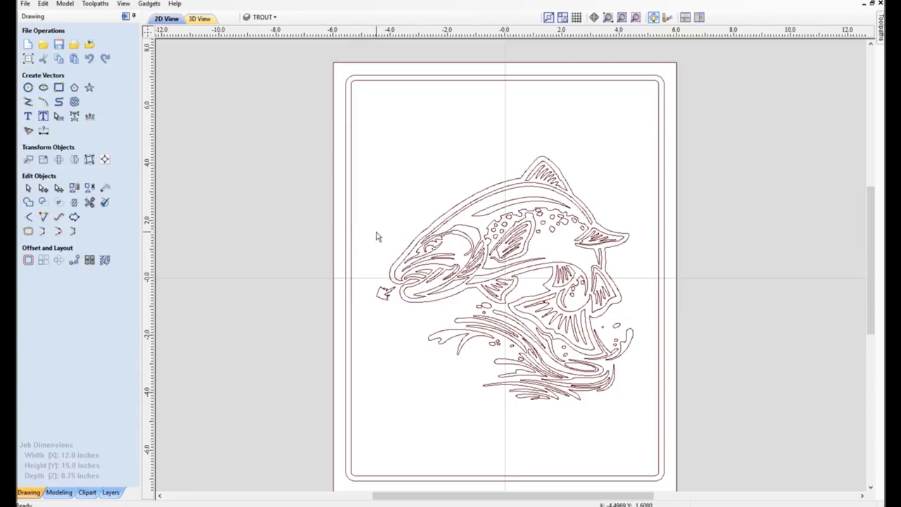
{"action": "left_click", "coordinate": [420, 248]}
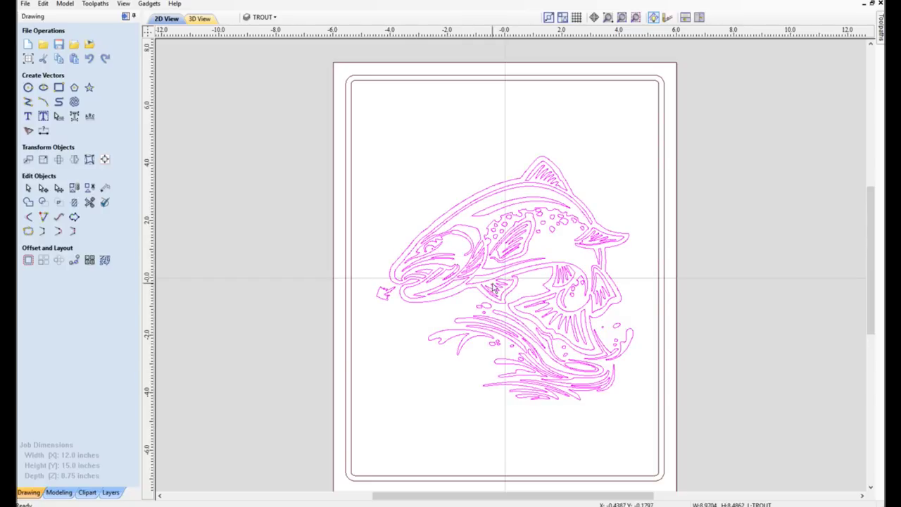
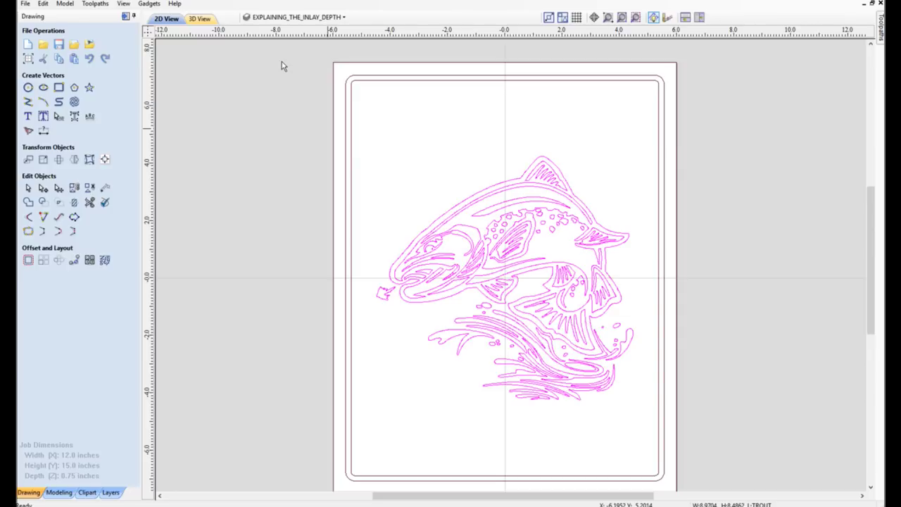
Check the trout and both board borders by selecting them, then leave everything deselected.
{"action": "left_click", "coordinate": [441, 232]}
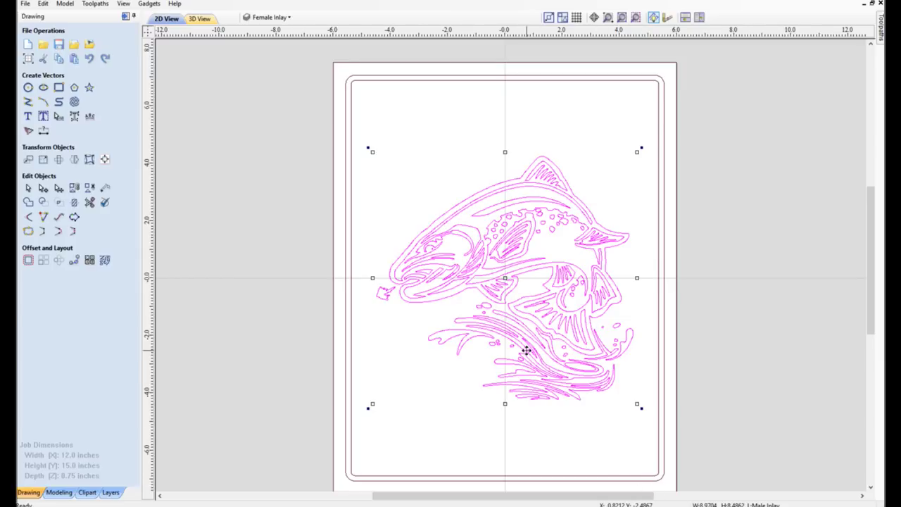
{"action": "left_click", "coordinate": [530, 83]}
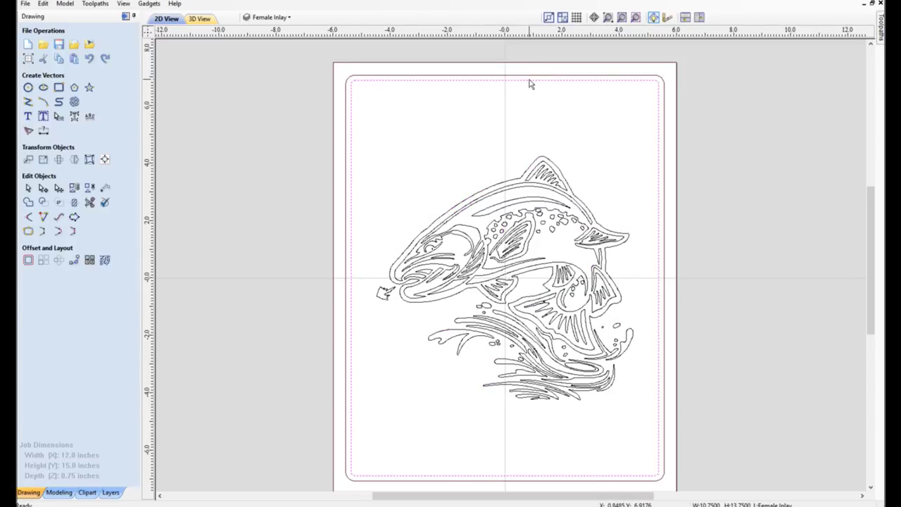
{"action": "left_click", "coordinate": [529, 76], "text": "shift"}
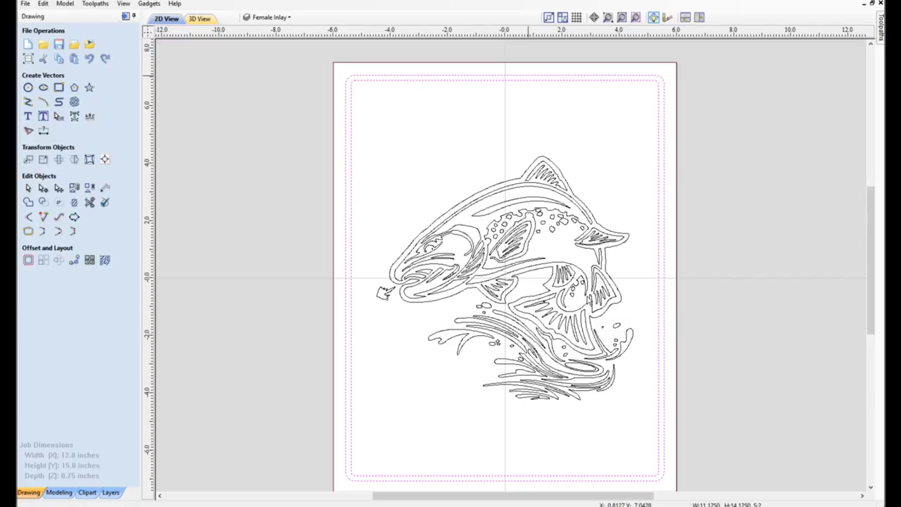
{"action": "left_click", "coordinate": [694, 318]}
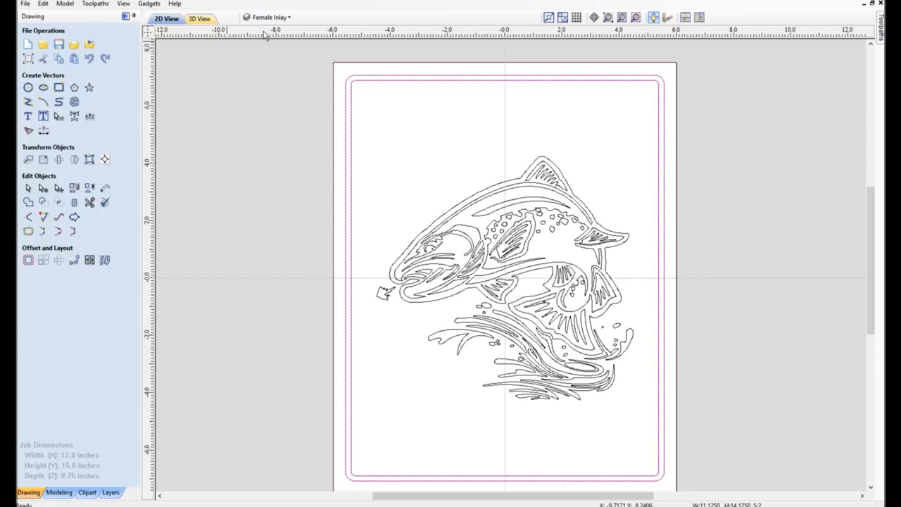
{"action": "key", "text": "ctrl+a"}
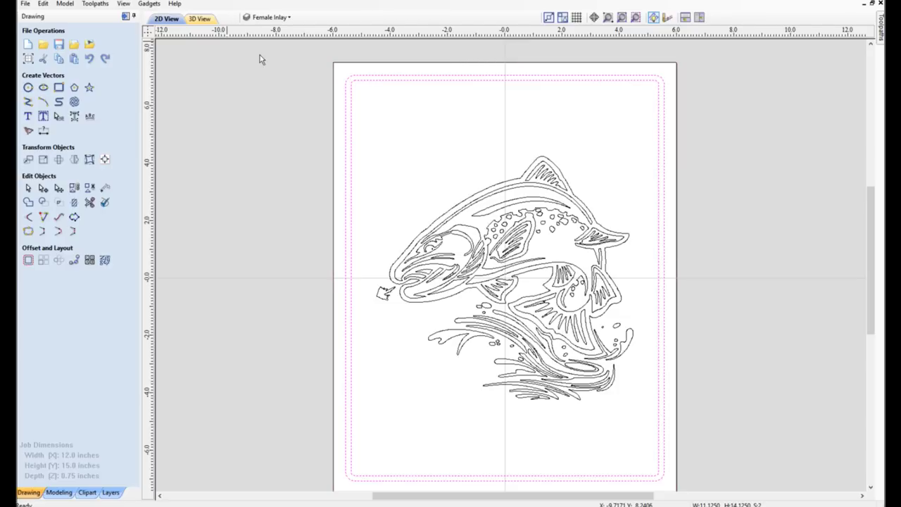
{"action": "left_click", "coordinate": [454, 255]}
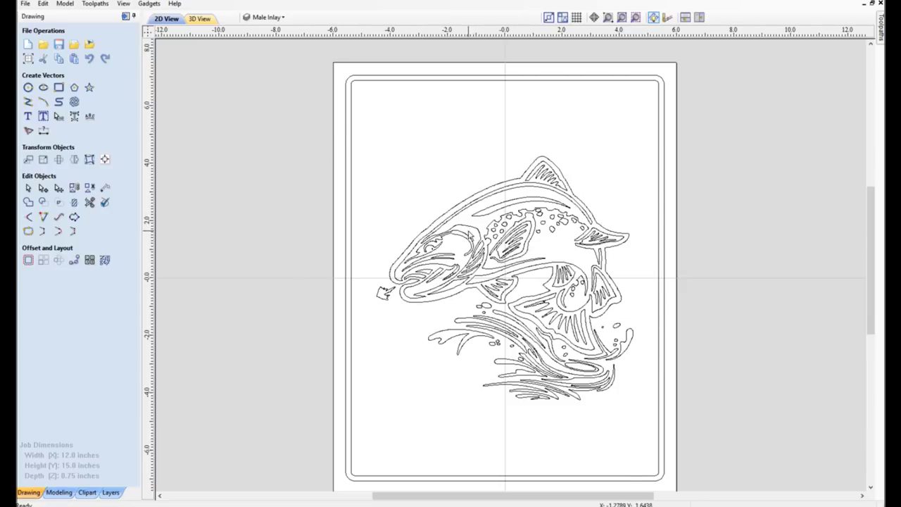
Select the trout vectors together with the inner and outer rounded border rectangles.
{"action": "left_click", "coordinate": [469, 229]}
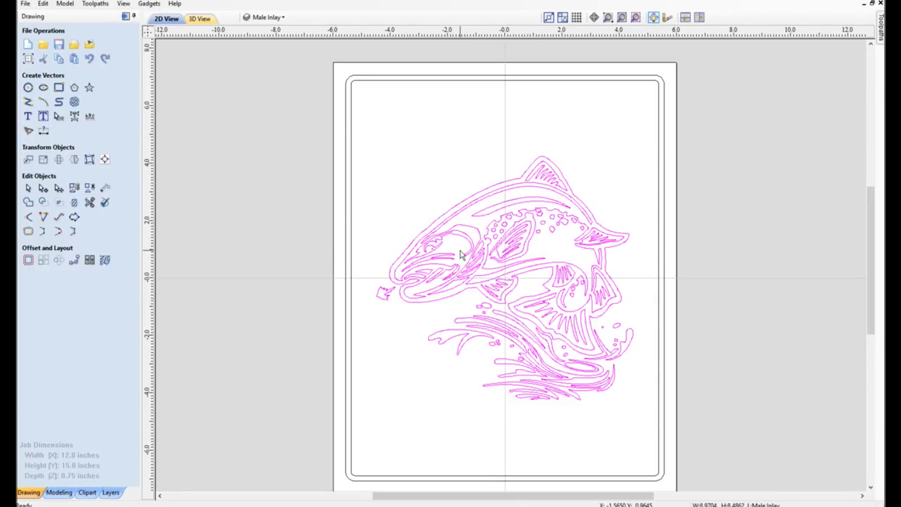
{"action": "left_click", "coordinate": [363, 80]}
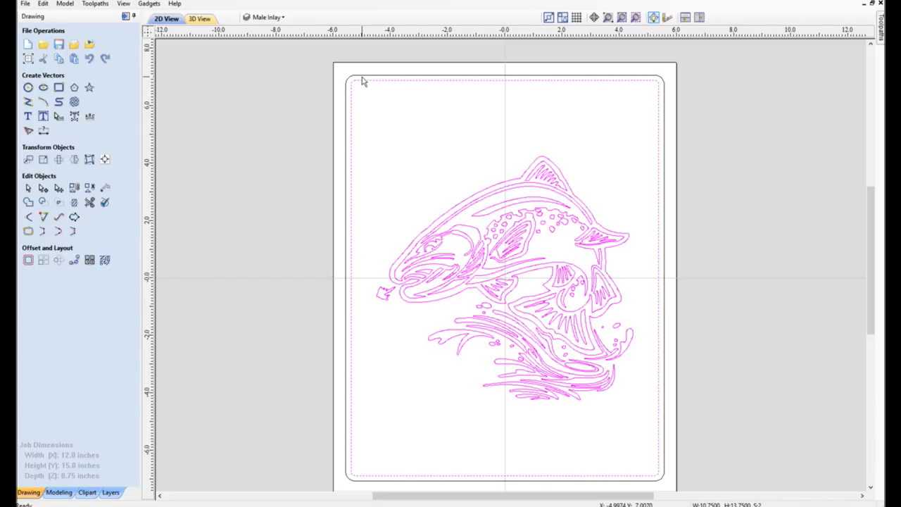
{"action": "left_click", "coordinate": [362, 76], "text": "shift"}
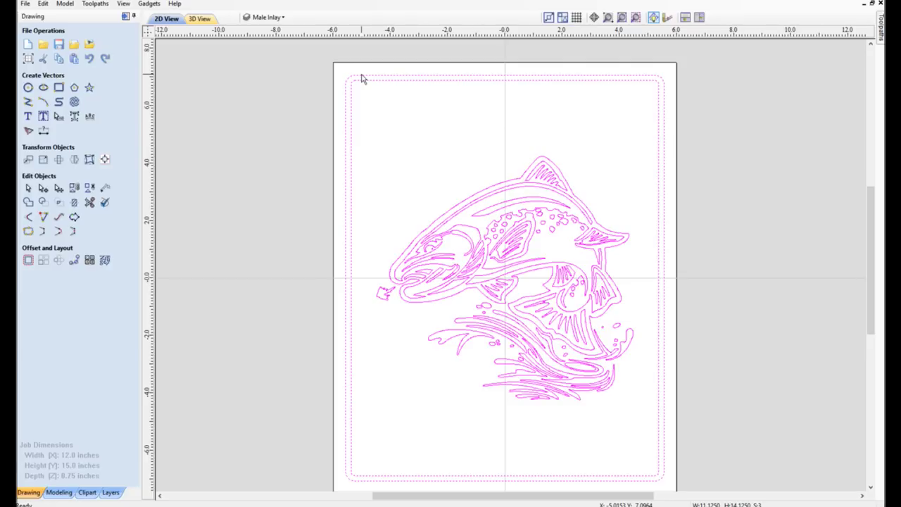
Flip the selected trout and borders horizontally about the job center.
{"action": "left_click", "coordinate": [74, 161]}
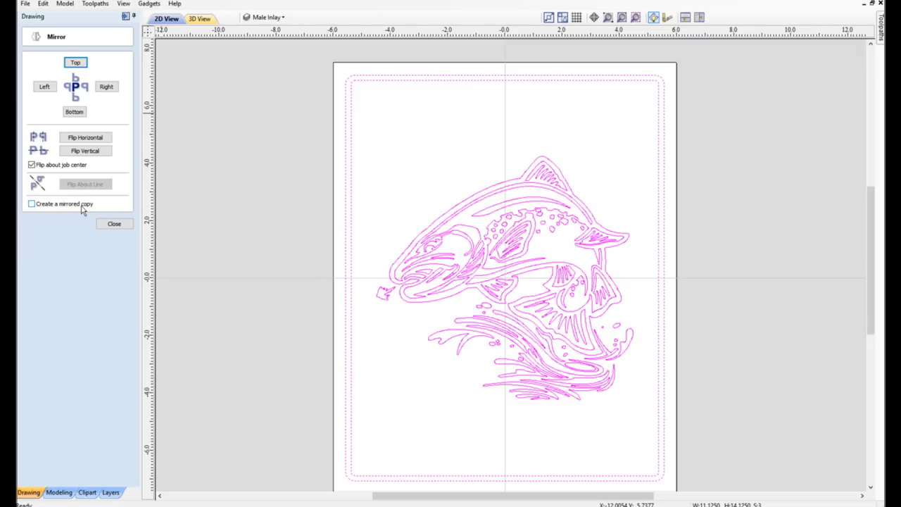
{"action": "left_click", "coordinate": [81, 138]}
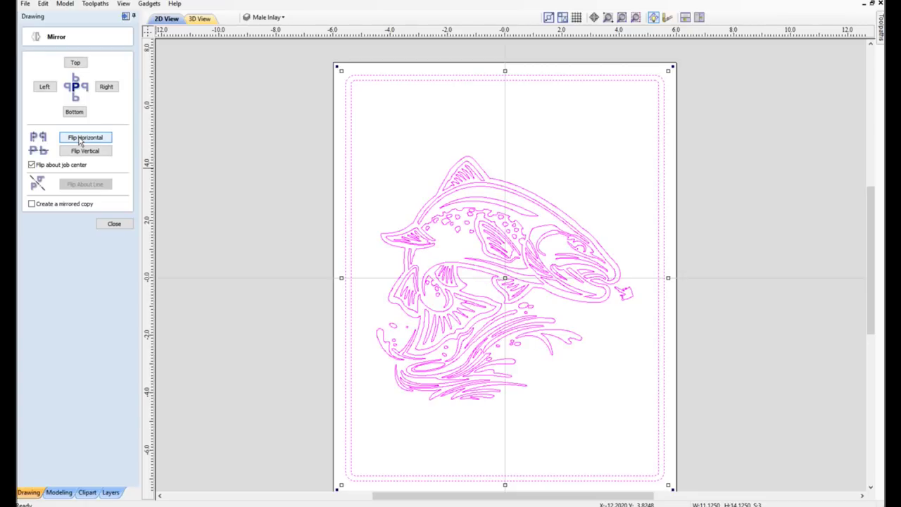
{"action": "left_click", "coordinate": [115, 226]}
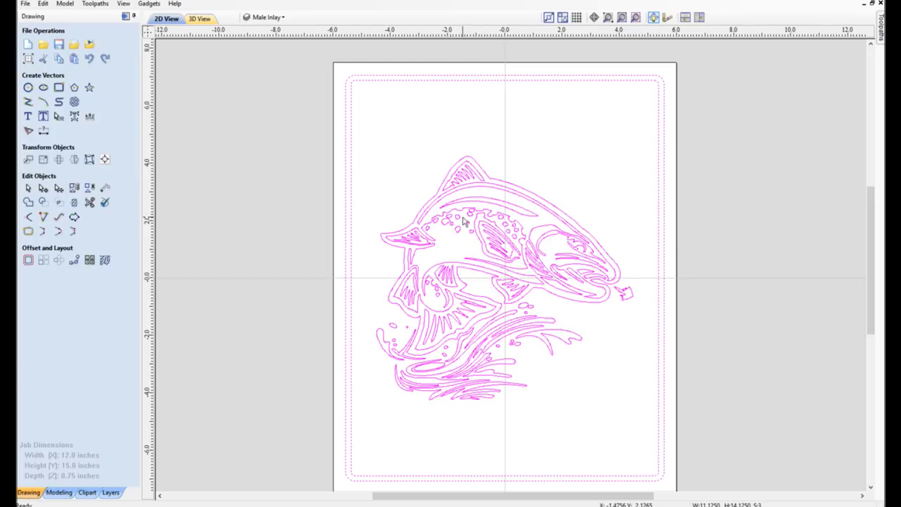
Clear the selection and select only the mirrored trout vectors.
{"action": "left_click", "coordinate": [493, 176]}
{"action": "left_click", "coordinate": [376, 424]}
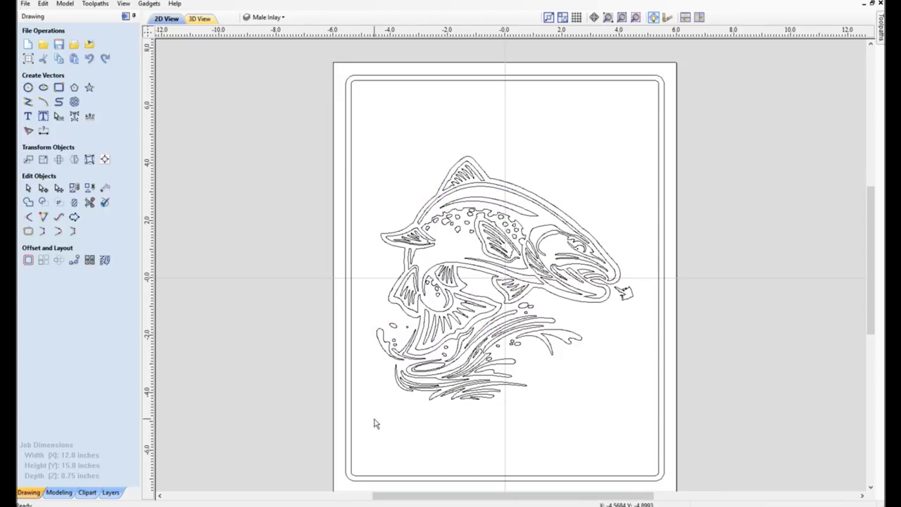
{"action": "left_click", "coordinate": [497, 184]}
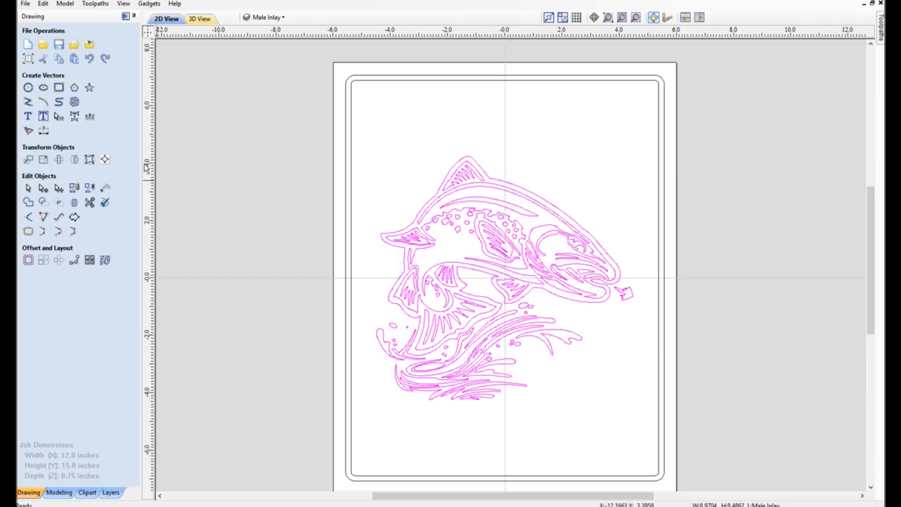
{"action": "left_click", "coordinate": [26, 265]}
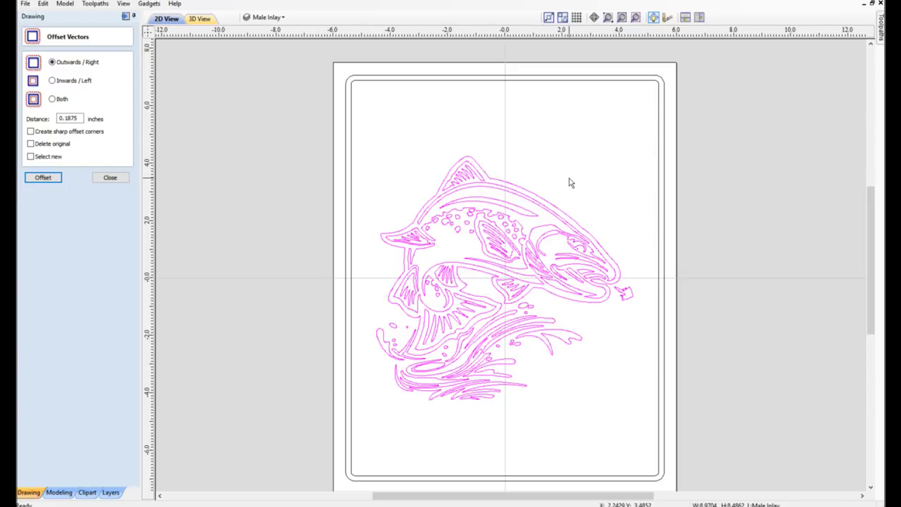
{"action": "left_click", "coordinate": [109, 181]}
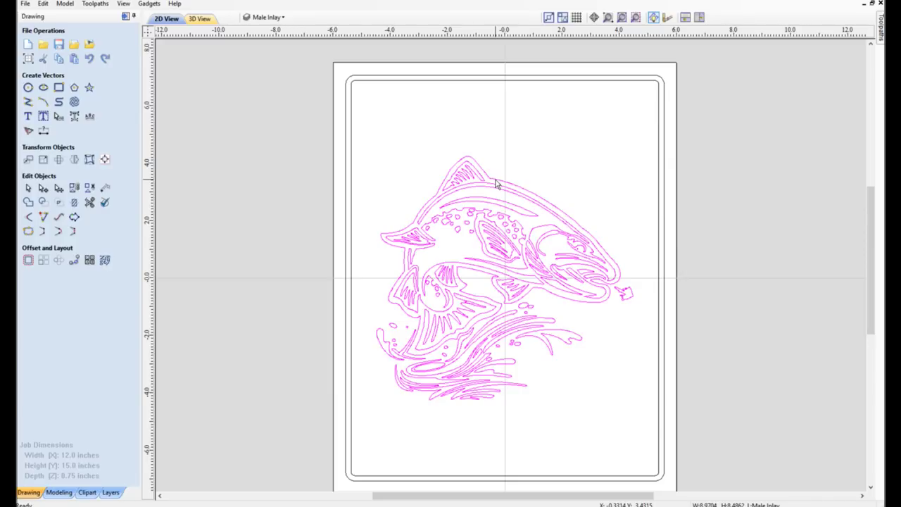
Zoom in on the trout, then zoom back out slightly.
{"action": "scroll", "coordinate": [496, 183], "scroll_direction": "up", "scroll_amount": 4}
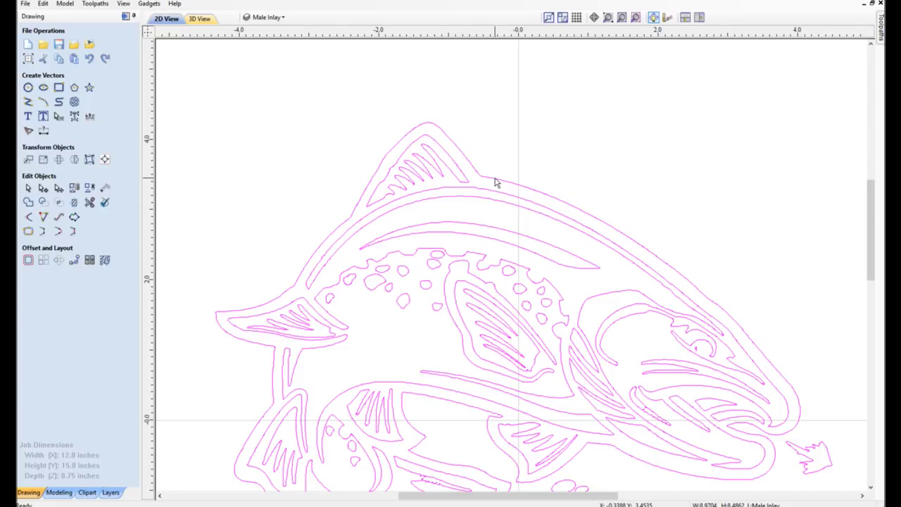
{"action": "scroll", "coordinate": [495, 183], "scroll_direction": "down", "scroll_amount": 2}
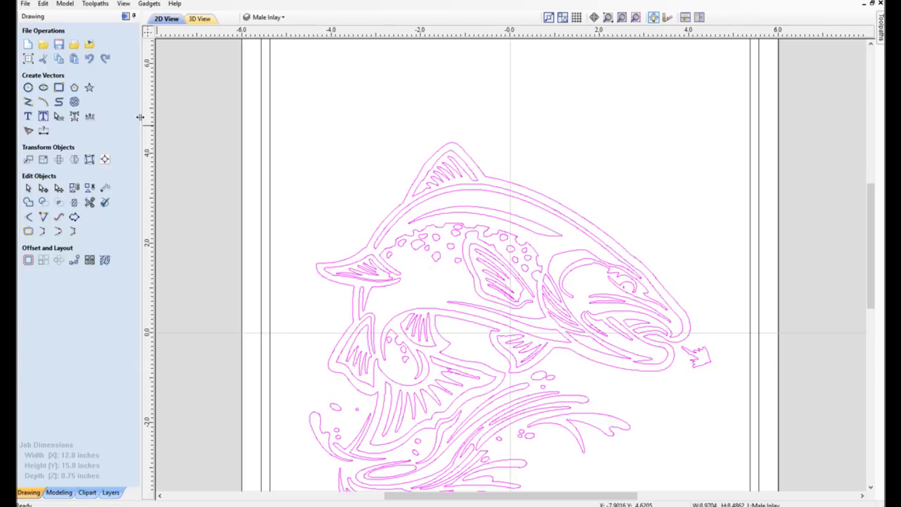
Draw a small V polyline and a horizontal line from its vertex above the trout.
{"action": "left_click", "coordinate": [27, 103]}
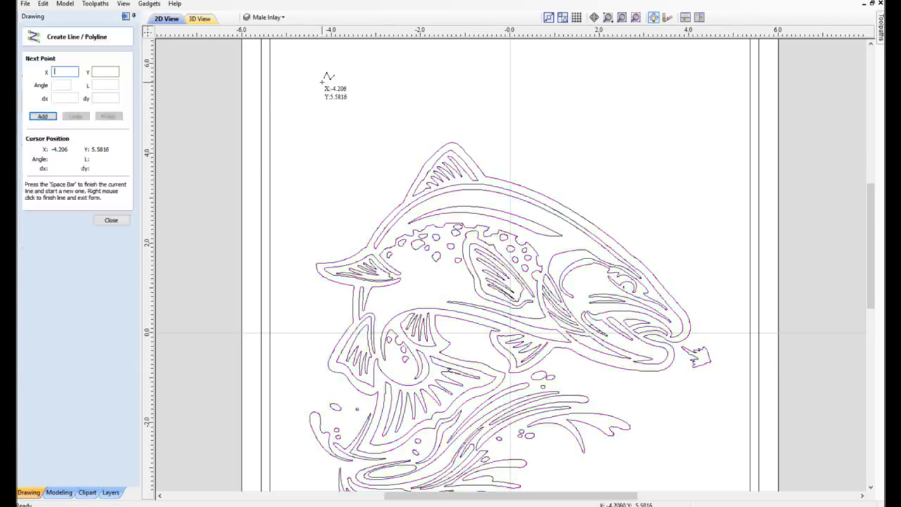
{"action": "left_click", "coordinate": [323, 81]}
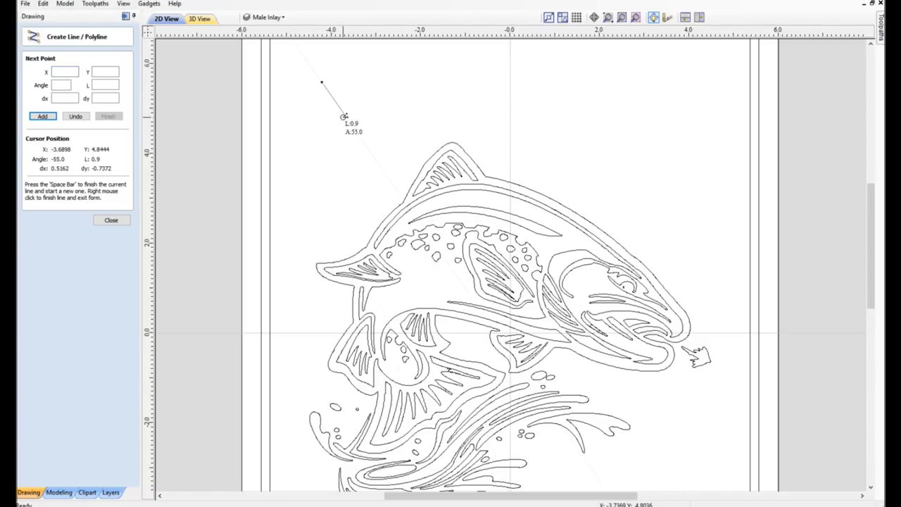
{"action": "left_click", "coordinate": [341, 116]}
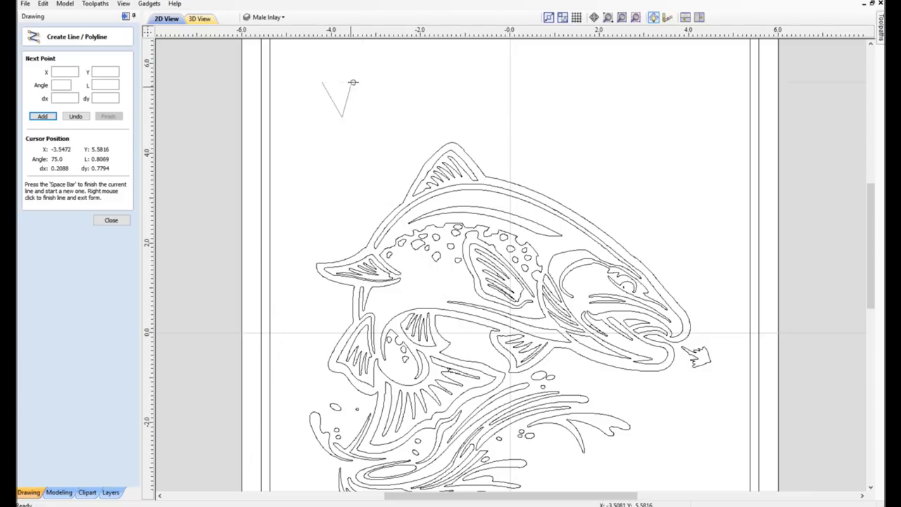
{"action": "left_click", "coordinate": [362, 82]}
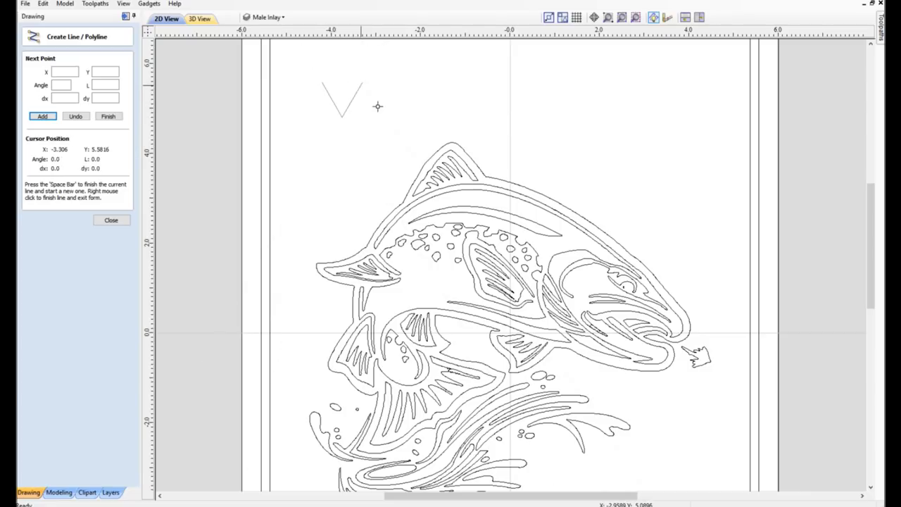
{"action": "key", "text": "space"}
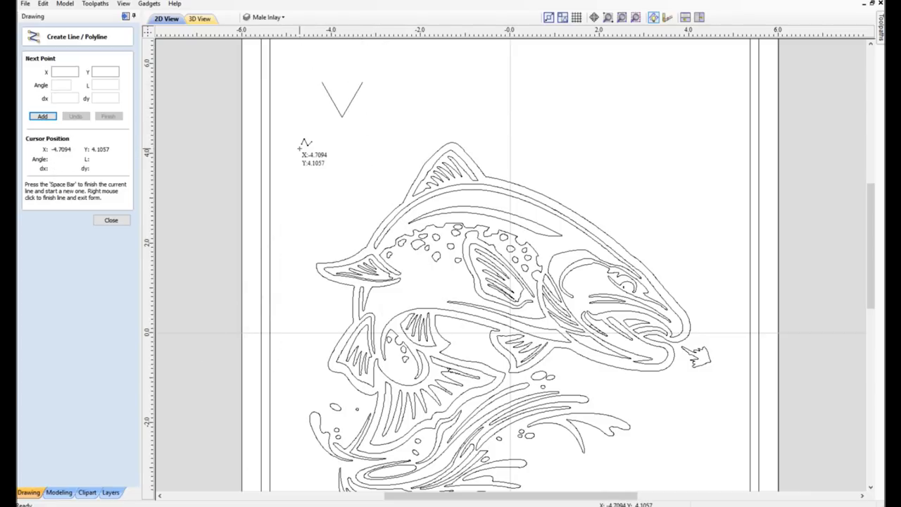
{"action": "left_click", "coordinate": [396, 117]}
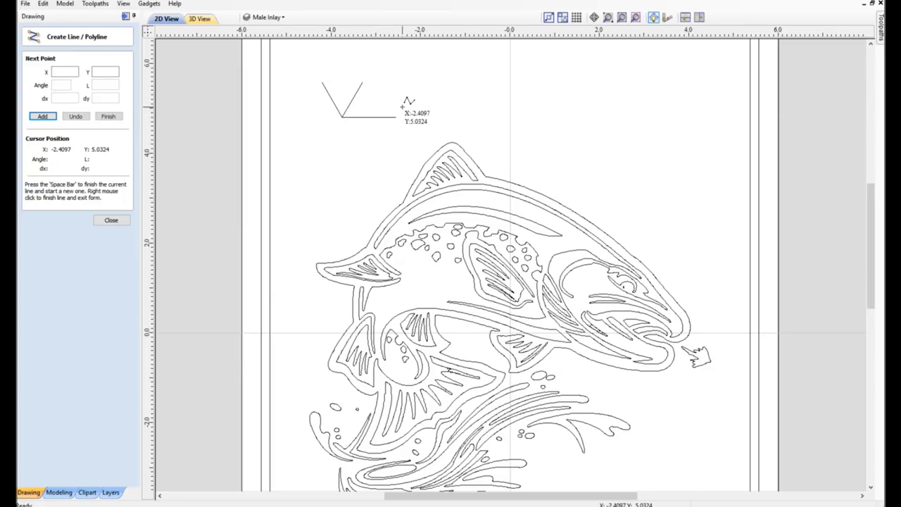
{"action": "key", "text": "space"}
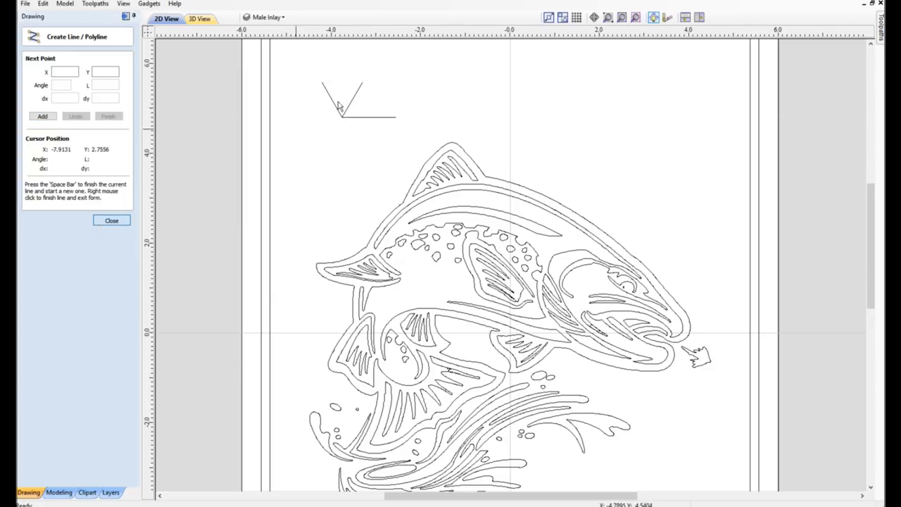
{"action": "left_click", "coordinate": [99, 225]}
{"action": "left_click", "coordinate": [366, 118]}
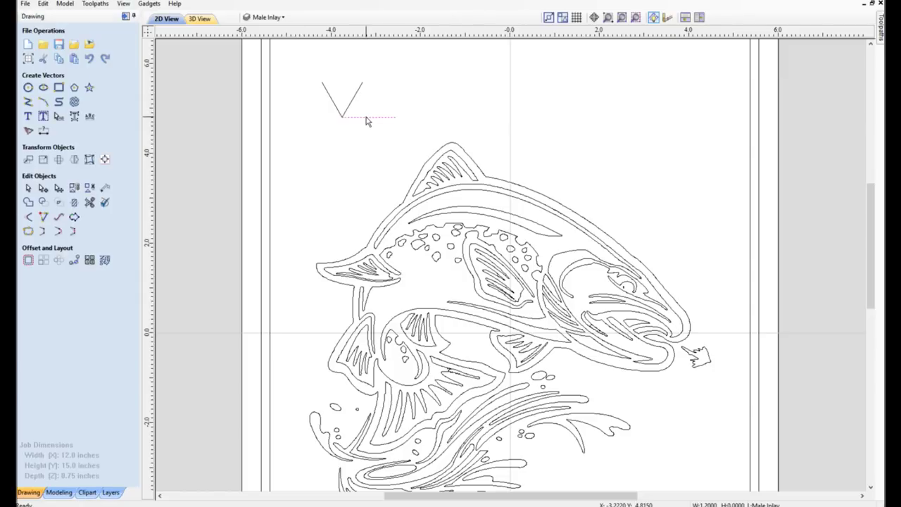
Apply a first relative move of -2 to the selected horizontal line.
{"action": "left_click", "coordinate": [28, 160]}
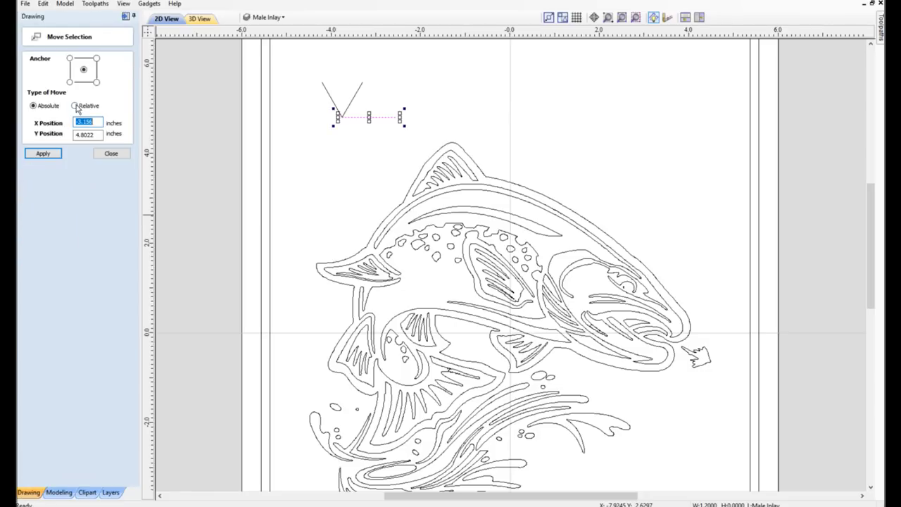
{"action": "left_click", "coordinate": [75, 106]}
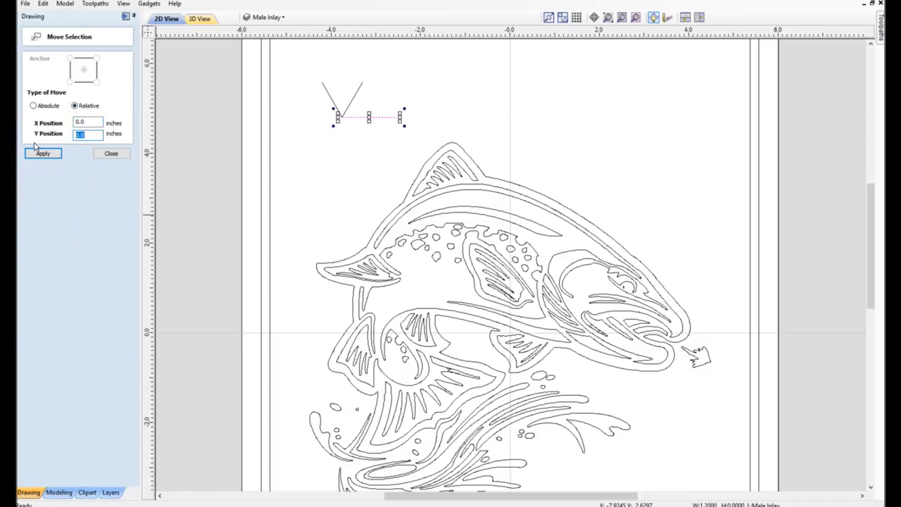
{"action": "type", "text": "-2"}
{"action": "left_click", "coordinate": [28, 158]}
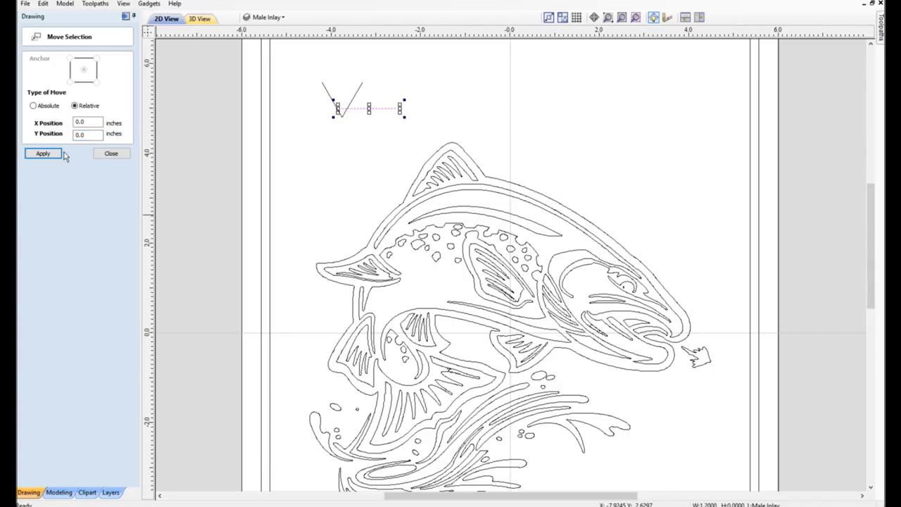
{"action": "left_click", "coordinate": [120, 155]}
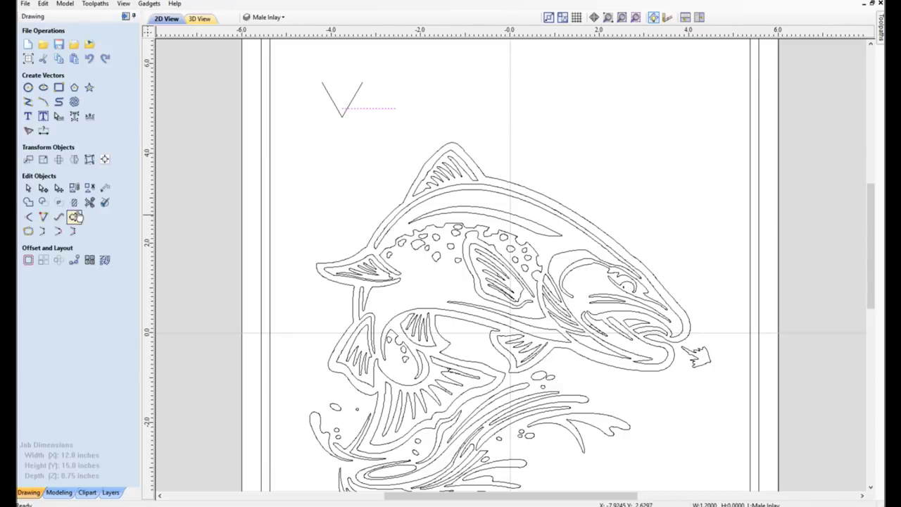
{"action": "left_click", "coordinate": [45, 131]}
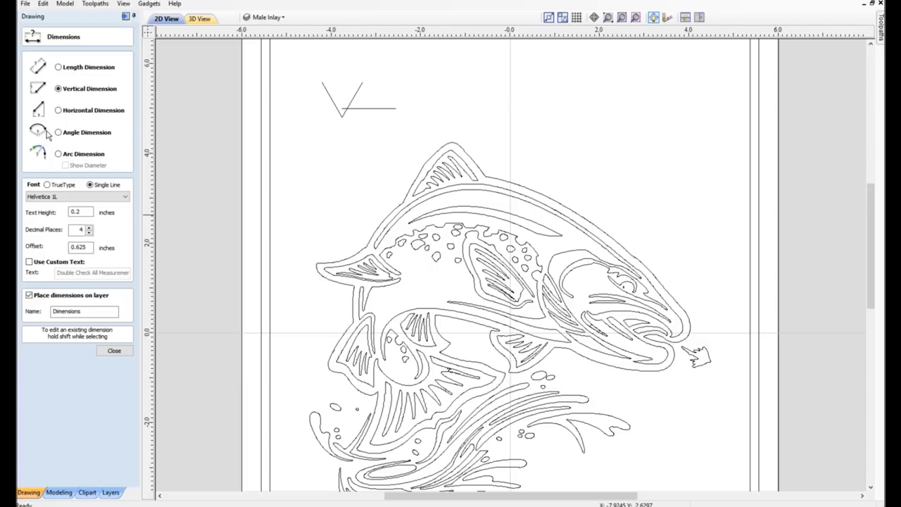
{"action": "left_click", "coordinate": [120, 350]}
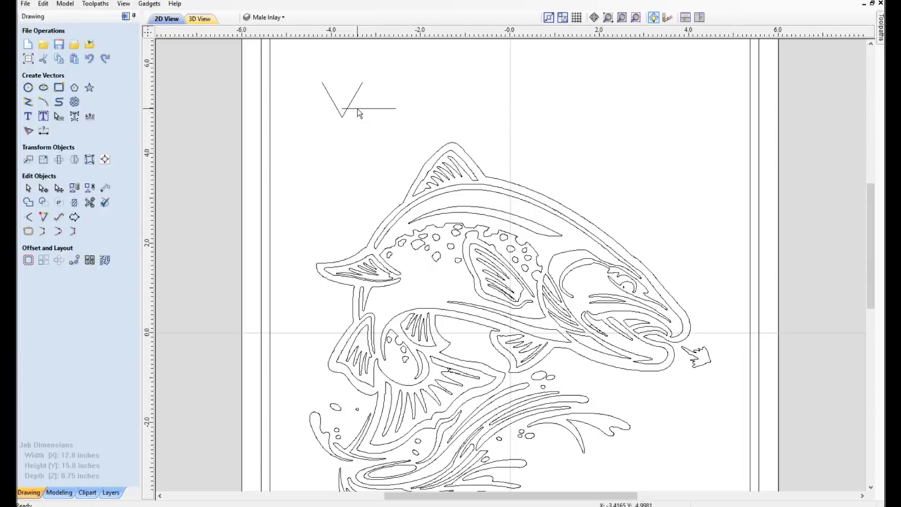
Move the horizontal line by a relative Y offset of -0.2 inch, level with the V's point.
{"action": "left_click", "coordinate": [360, 109]}
{"action": "left_click", "coordinate": [28, 160]}
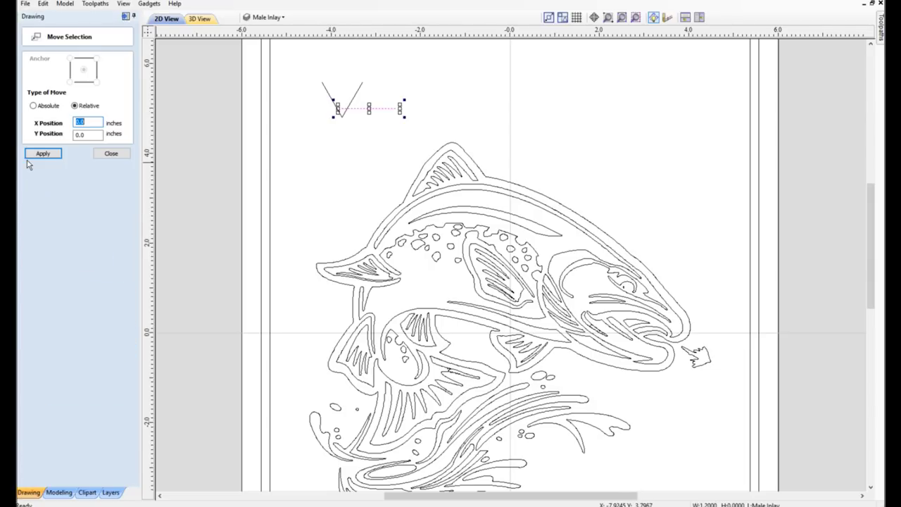
{"action": "key", "text": "Tab"}
{"action": "type", "text": "-.2"}
{"action": "left_click", "coordinate": [55, 150]}
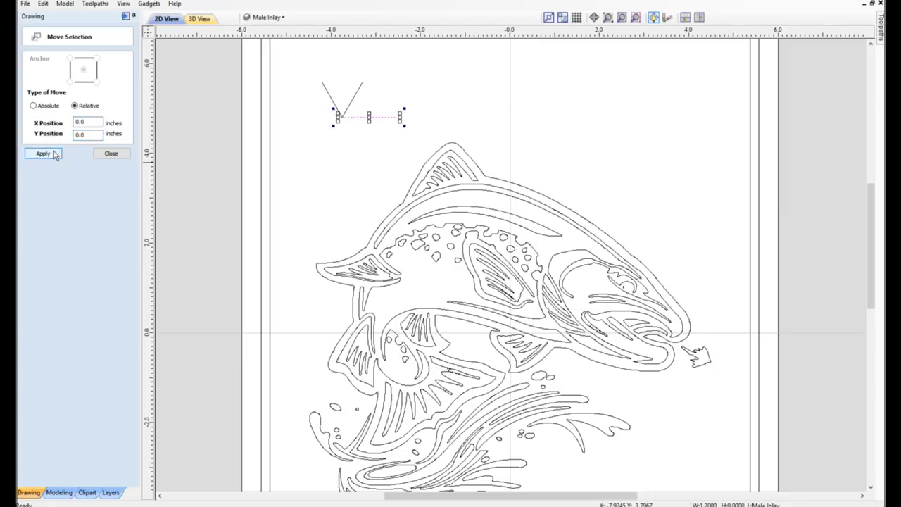
{"action": "double_click", "coordinate": [81, 135]}
{"action": "type", "text": "-.2"}
{"action": "left_click", "coordinate": [44, 154]}
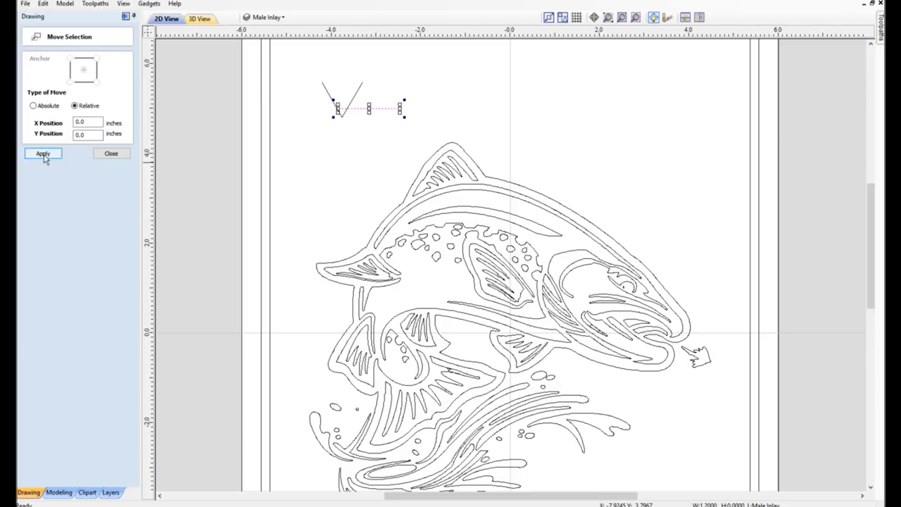
{"action": "left_click", "coordinate": [112, 153]}
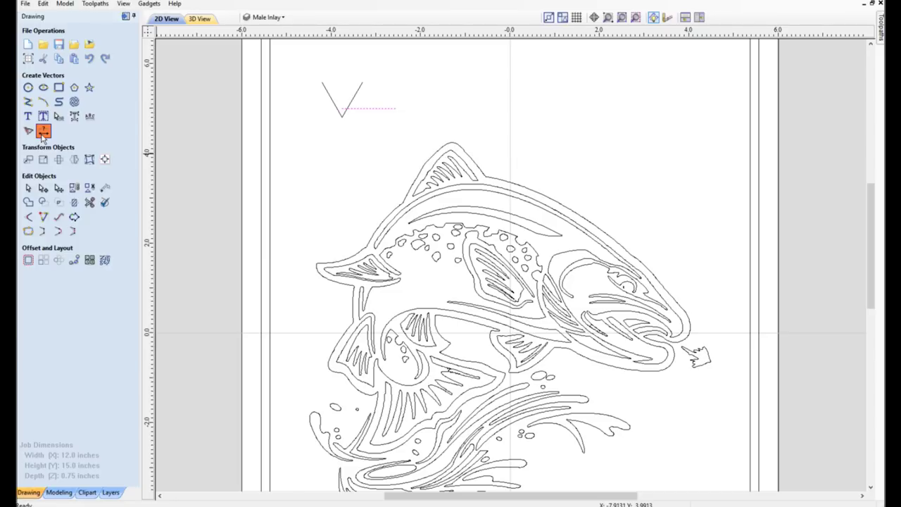
Add a 0.1155-inch horizontal dimension across the V where the line crosses it.
{"action": "left_click", "coordinate": [43, 131]}
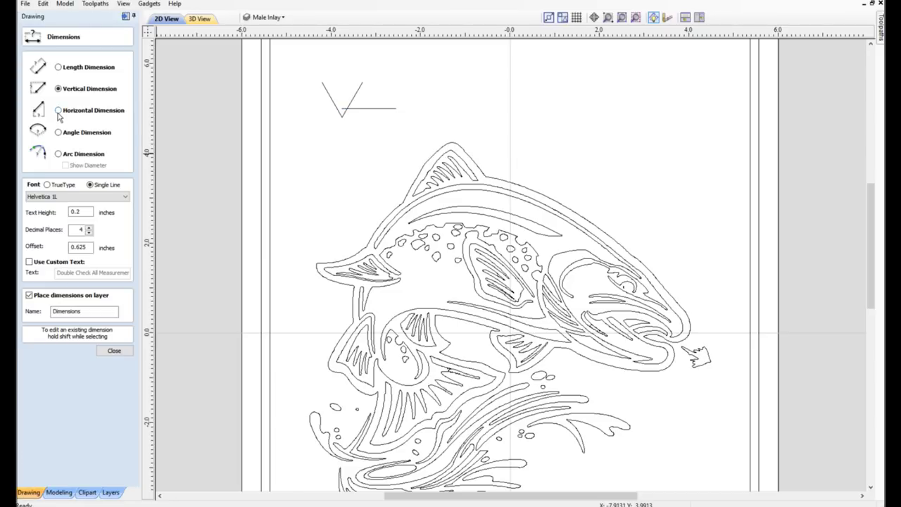
{"action": "left_click", "coordinate": [59, 111]}
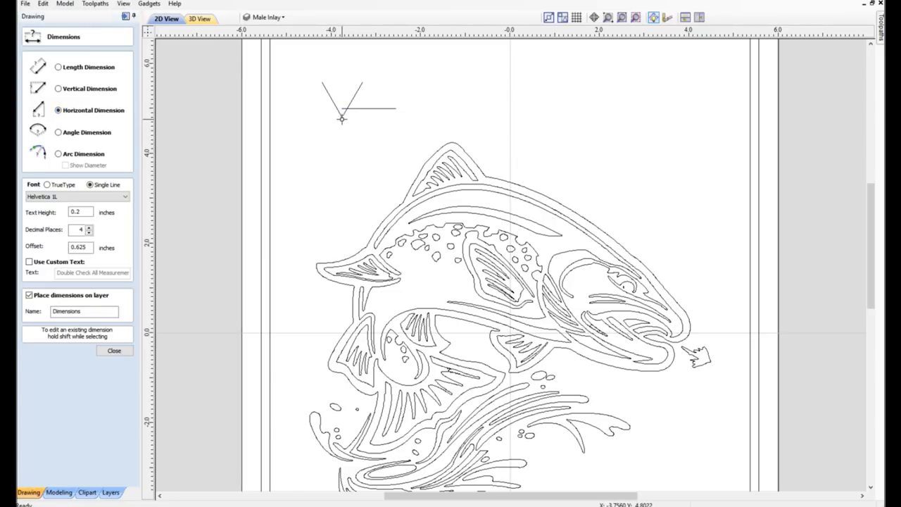
{"action": "scroll", "coordinate": [346, 111], "scroll_direction": "up", "scroll_amount": 1}
{"action": "scroll", "coordinate": [346, 111], "scroll_direction": "up", "scroll_amount": 3}
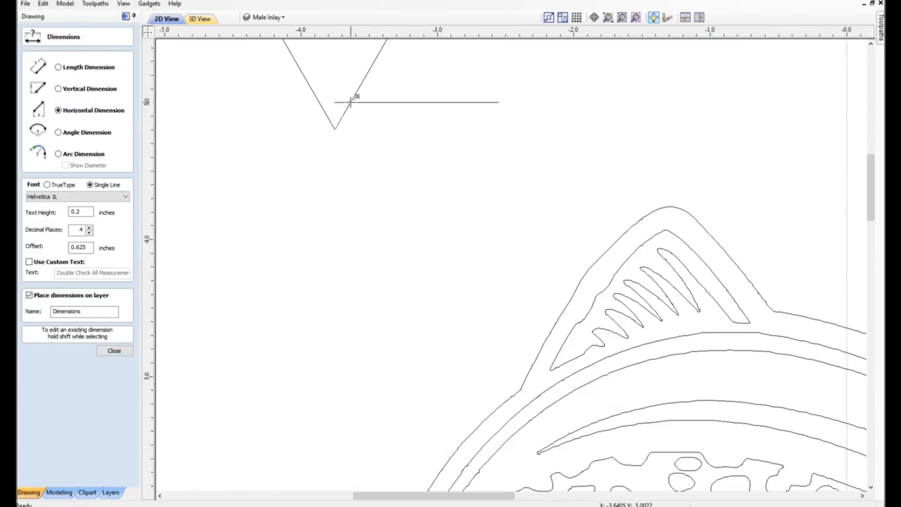
{"action": "left_click", "coordinate": [350, 101]}
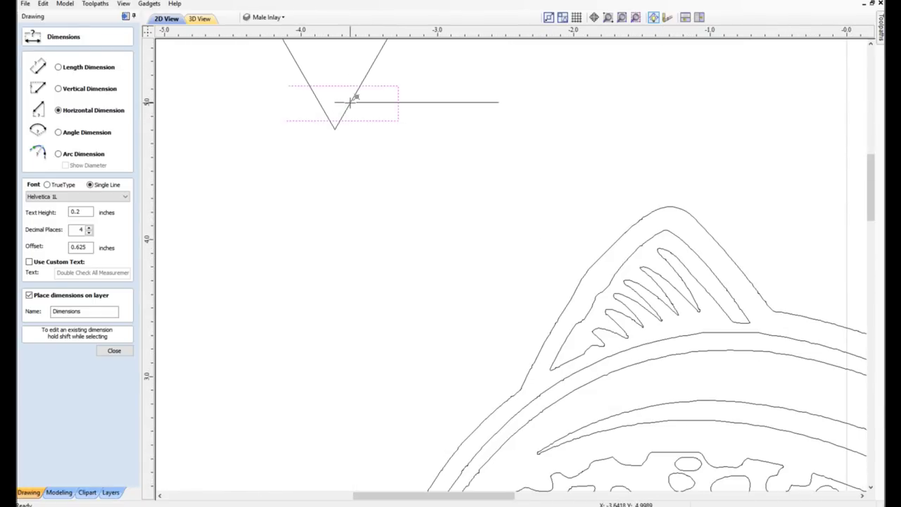
{"action": "left_click", "coordinate": [396, 173]}
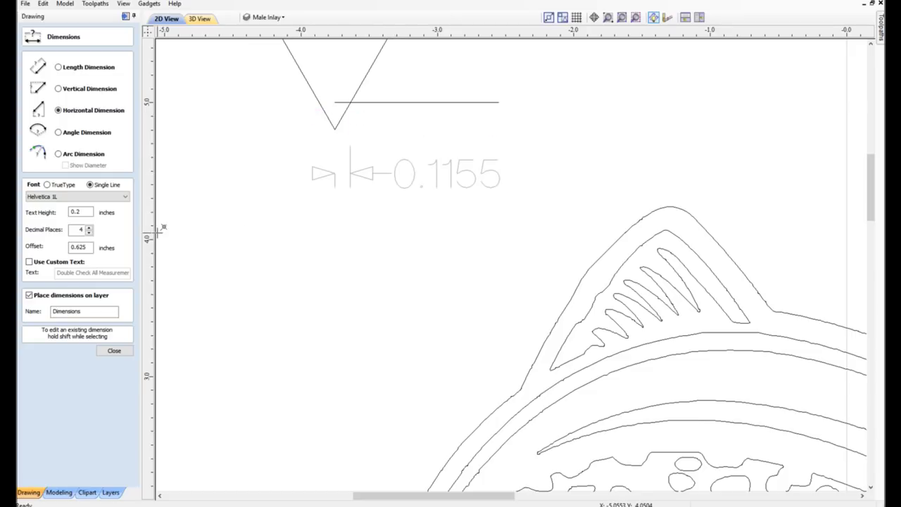
{"action": "left_click", "coordinate": [114, 351]}
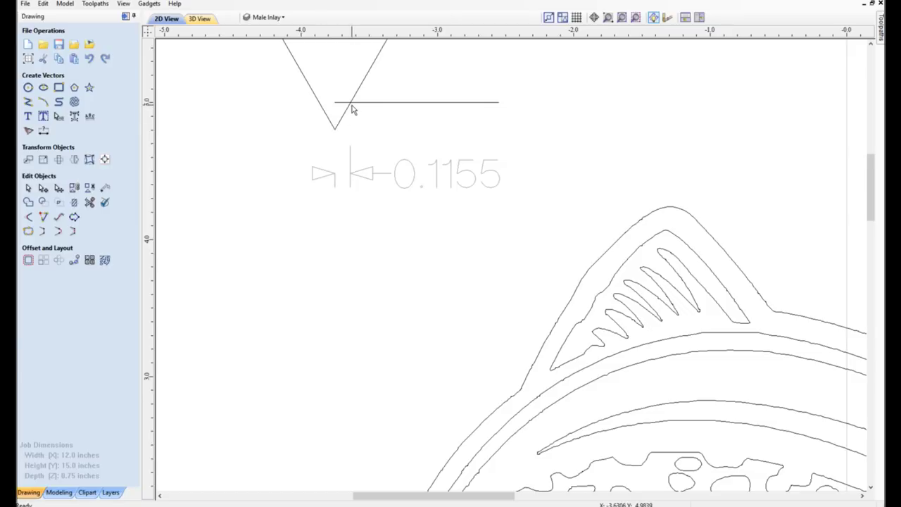
{"action": "scroll", "coordinate": [458, 178], "scroll_direction": "down", "scroll_amount": 4}
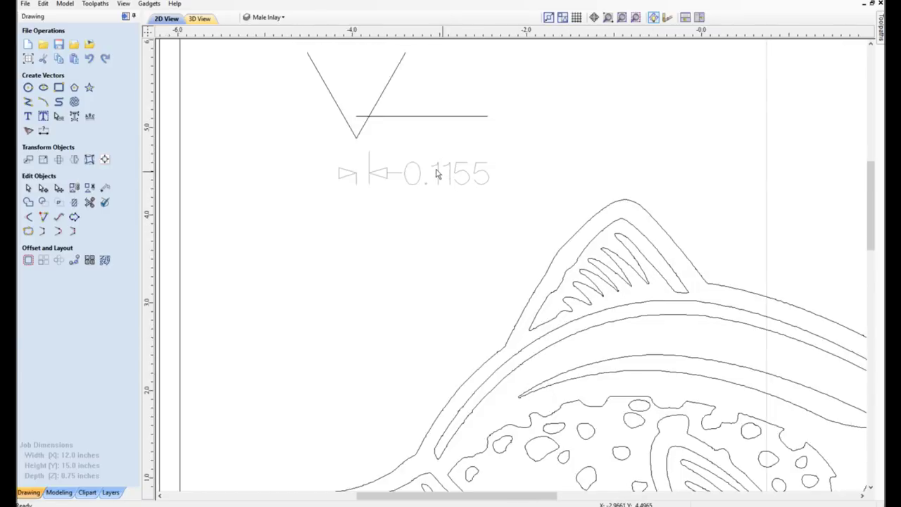
{"action": "scroll", "coordinate": [437, 172], "scroll_direction": "down", "scroll_amount": 1}
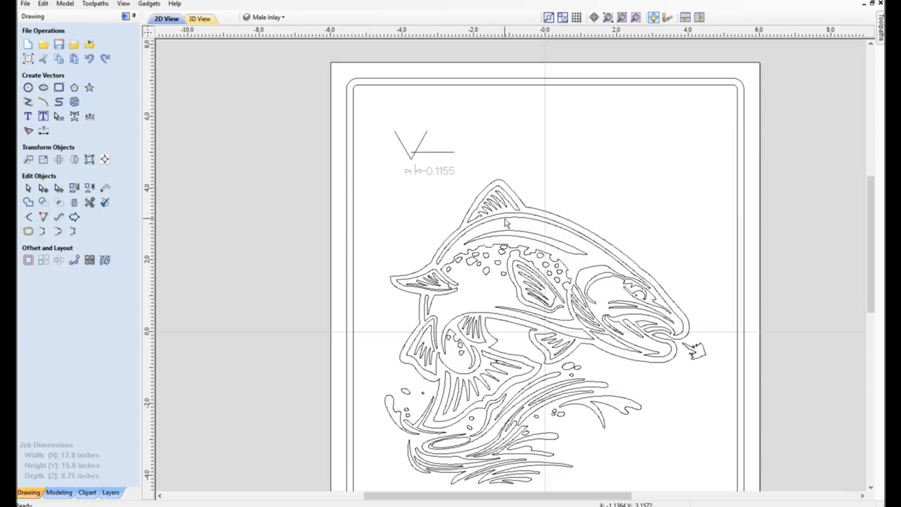
Offset the fish vectors 0.12 inch outwards with Select new ticked, then pick the inner offset pieces.
{"action": "left_click", "coordinate": [542, 212]}
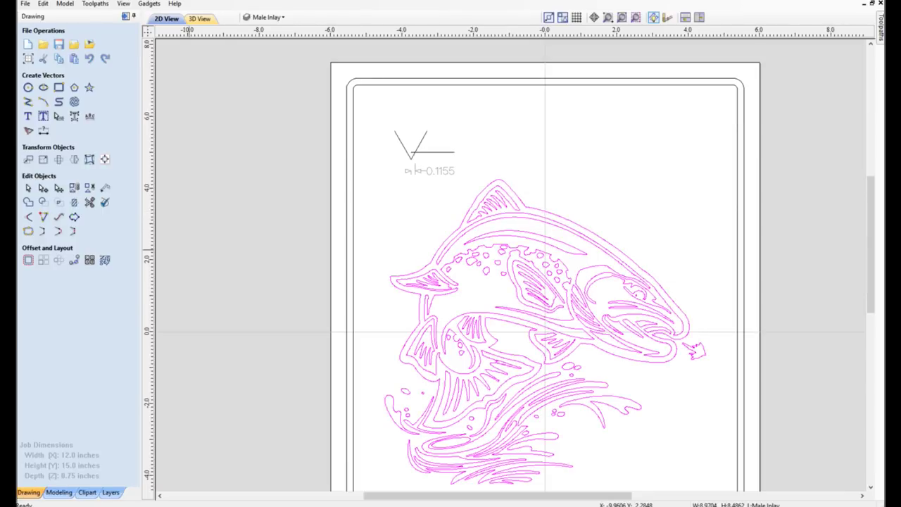
{"action": "left_click", "coordinate": [28, 261]}
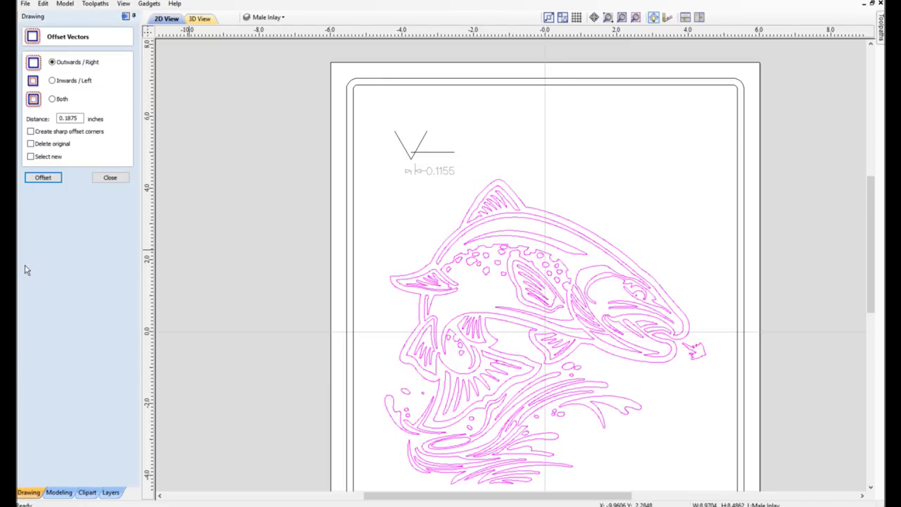
{"action": "left_click", "coordinate": [64, 119]}
{"action": "left_click_drag", "start_coordinate": [64, 118], "coordinate": [146, 127]}
{"action": "type", "text": "1"}
{"action": "type", "text": "1"}
{"action": "key", "text": "BackSpace"}
{"action": "key", "text": "BackSpace"}
{"action": "type", "text": "12"}
{"action": "left_click", "coordinate": [31, 159]}
{"action": "left_click", "coordinate": [44, 178]}
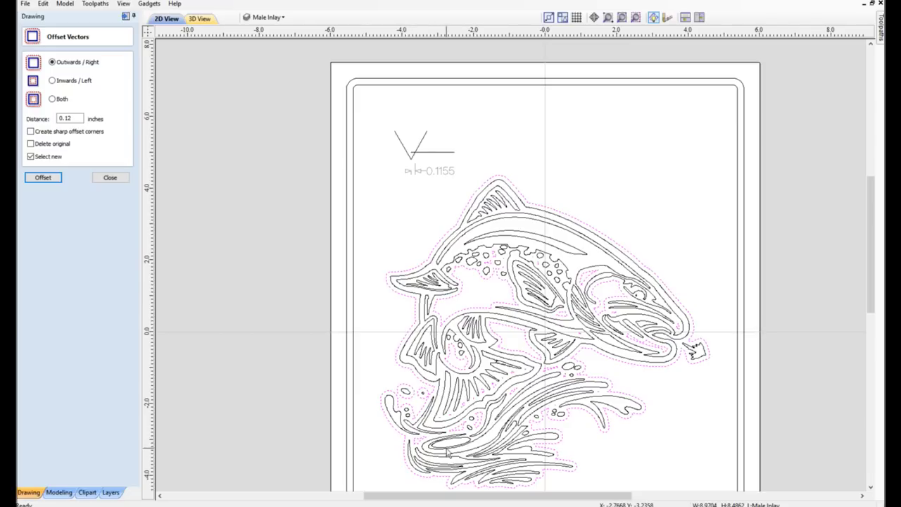
{"action": "left_click", "coordinate": [431, 262]}
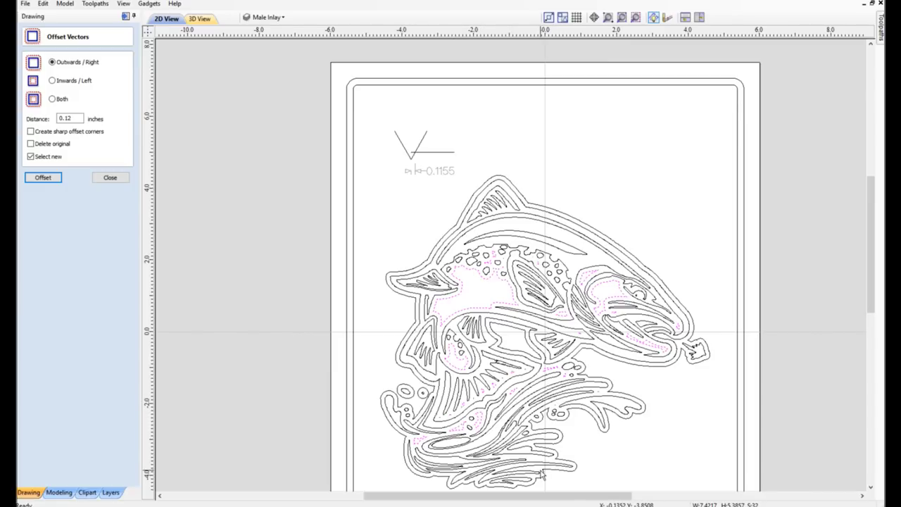
Delete the stray inner offset pieces and reselect the outer offset outline, bubble and fish vectors.
{"action": "key", "text": "Delete"}
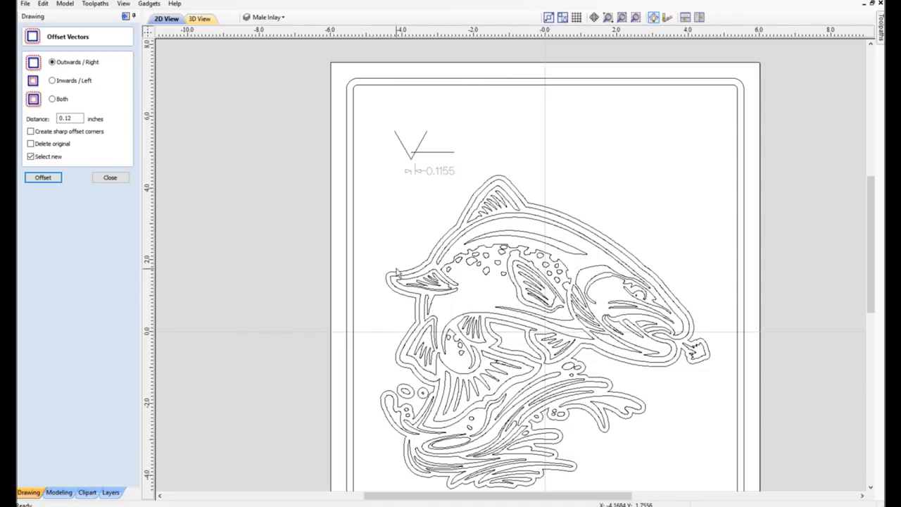
{"action": "left_click", "coordinate": [398, 275]}
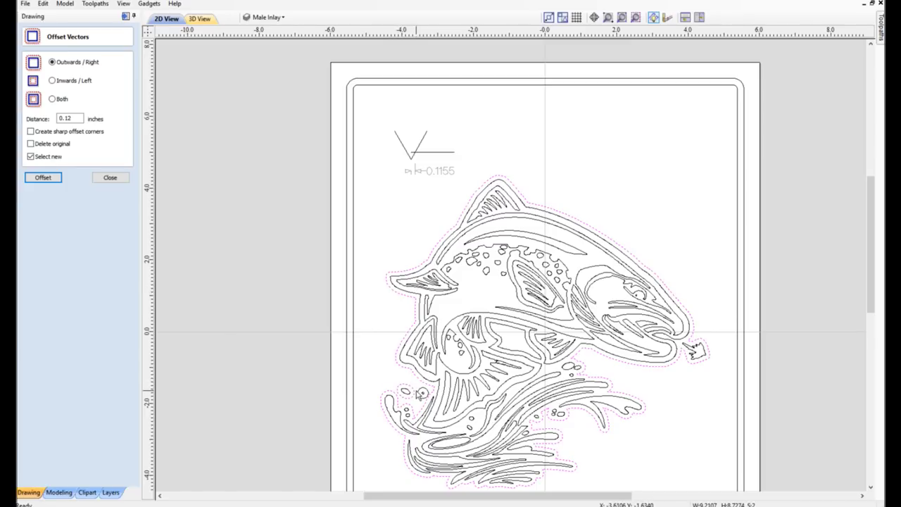
{"action": "left_click", "coordinate": [421, 393], "text": "shift"}
{"action": "left_click", "coordinate": [504, 357], "text": "shift"}
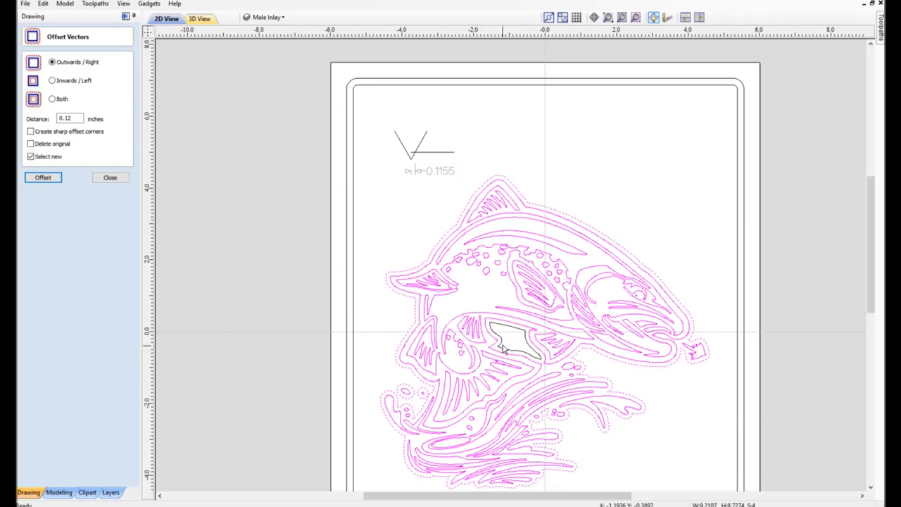
{"action": "left_click", "coordinate": [505, 356], "text": "ctrl"}
{"action": "left_click", "coordinate": [504, 354], "text": "shift"}
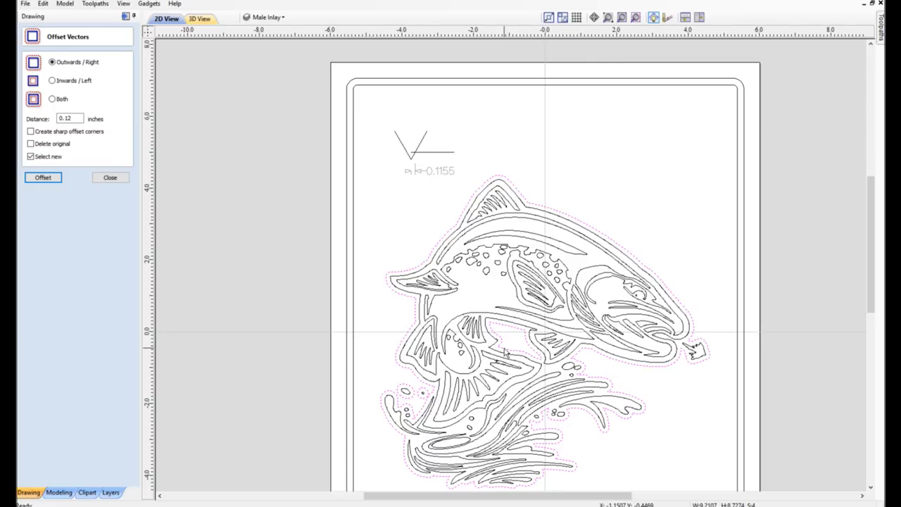
Regenerate the fish's offset outline at a 0.125-inch distance, close the form and deselect it.
{"action": "double_click", "coordinate": [67, 117]}
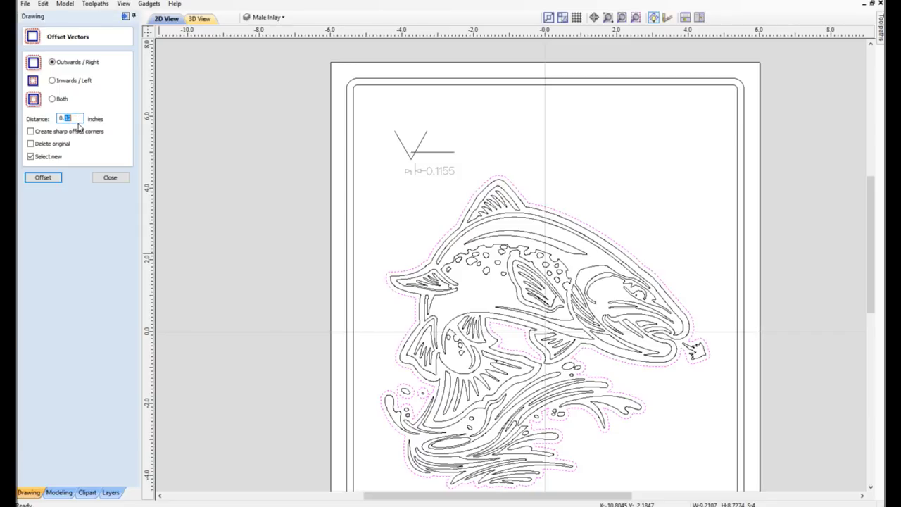
{"action": "type", "text": "0.125"}
{"action": "left_click", "coordinate": [43, 178]}
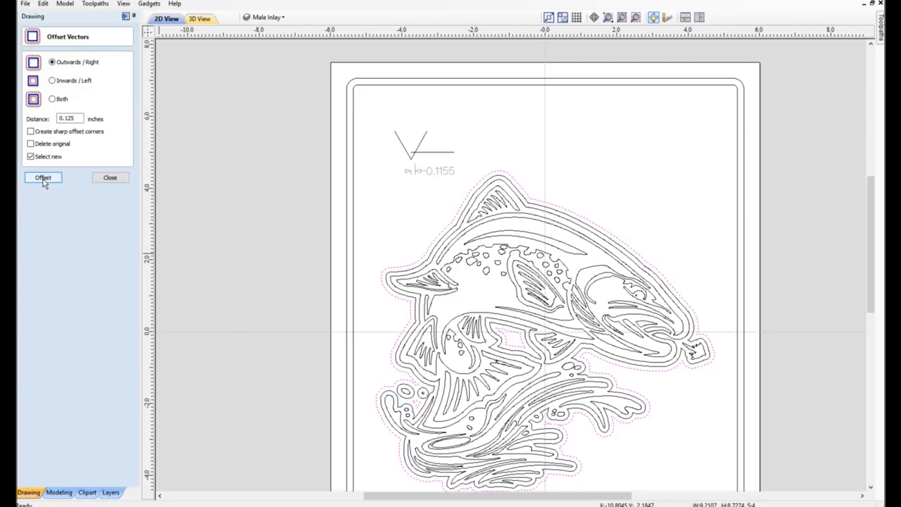
{"action": "left_click", "coordinate": [106, 180]}
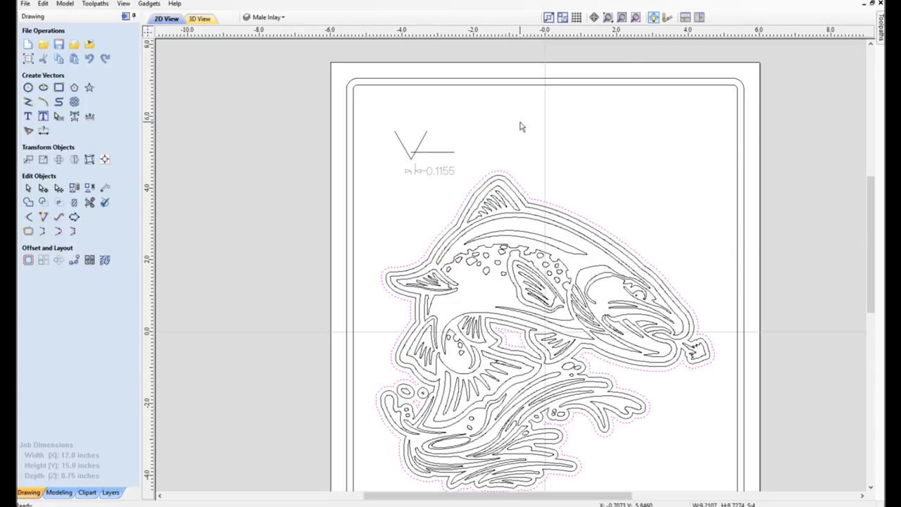
{"action": "left_click", "coordinate": [576, 128]}
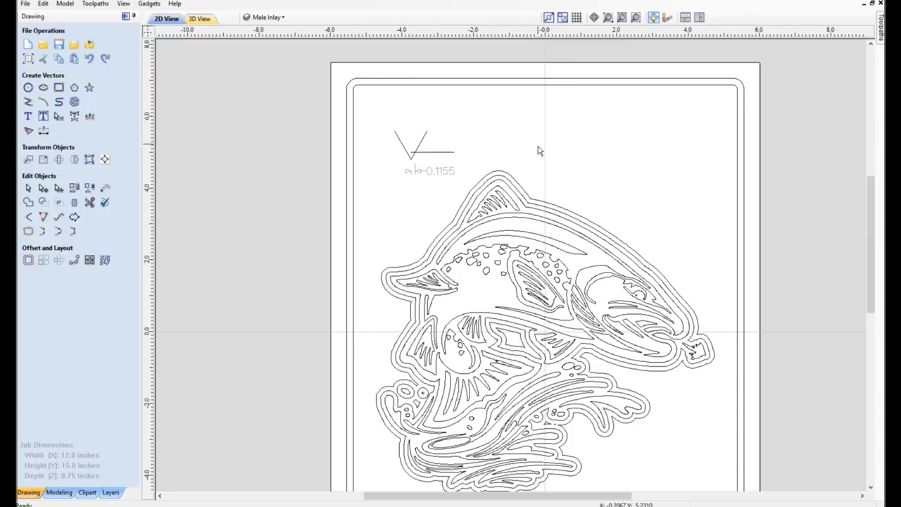
{"action": "scroll", "coordinate": [601, 402], "scroll_direction": "down", "scroll_amount": 4}
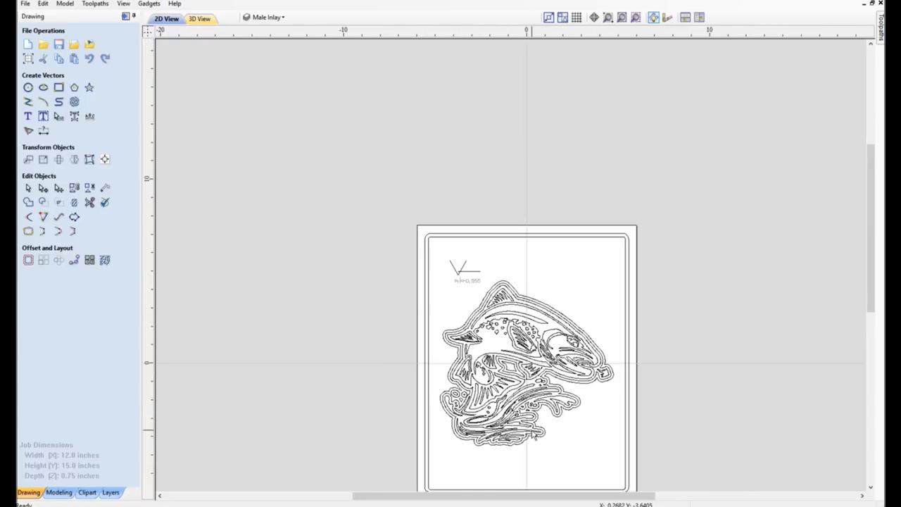
{"action": "scroll", "coordinate": [534, 436], "scroll_direction": "up", "scroll_amount": 5}
{"action": "scroll", "coordinate": [533, 408], "scroll_direction": "down", "scroll_amount": 1}
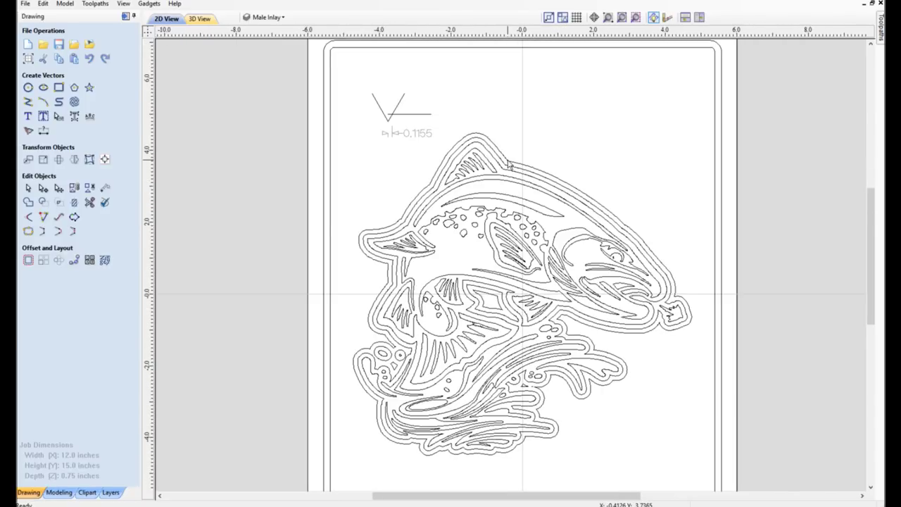
Select the outer fish offset and the small bubble outlines for Male Inlay, then deselect them.
{"action": "left_click", "coordinate": [510, 167]}
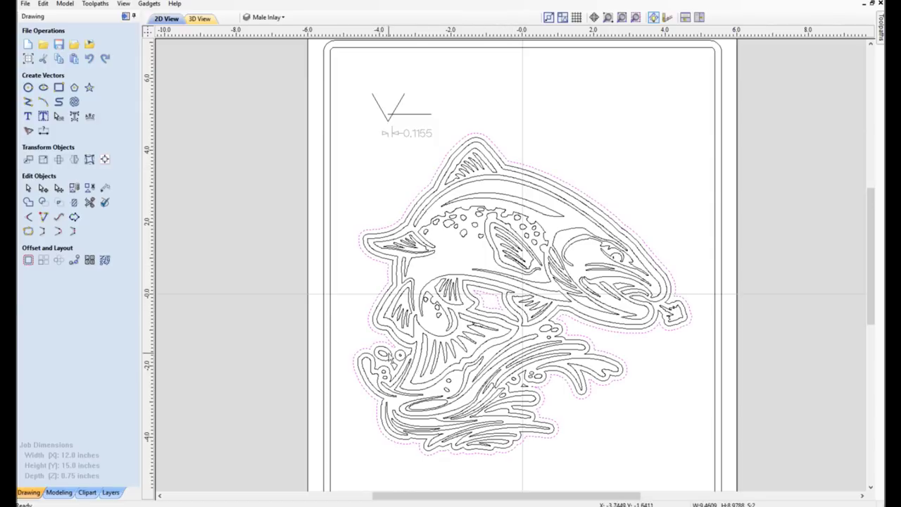
{"action": "left_click", "coordinate": [382, 352], "text": "shift"}
{"action": "left_click", "coordinate": [352, 296]}
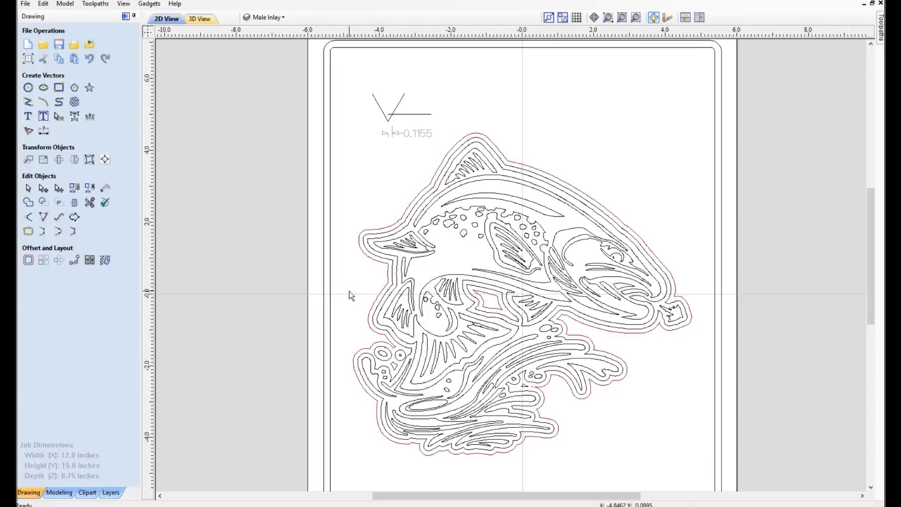
{"action": "left_click", "coordinate": [381, 262]}
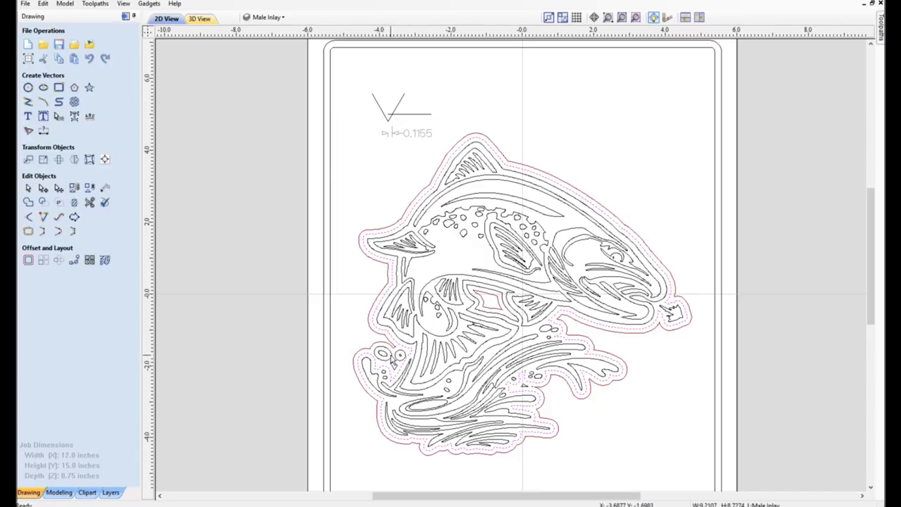
{"action": "left_click", "coordinate": [396, 363], "text": "shift"}
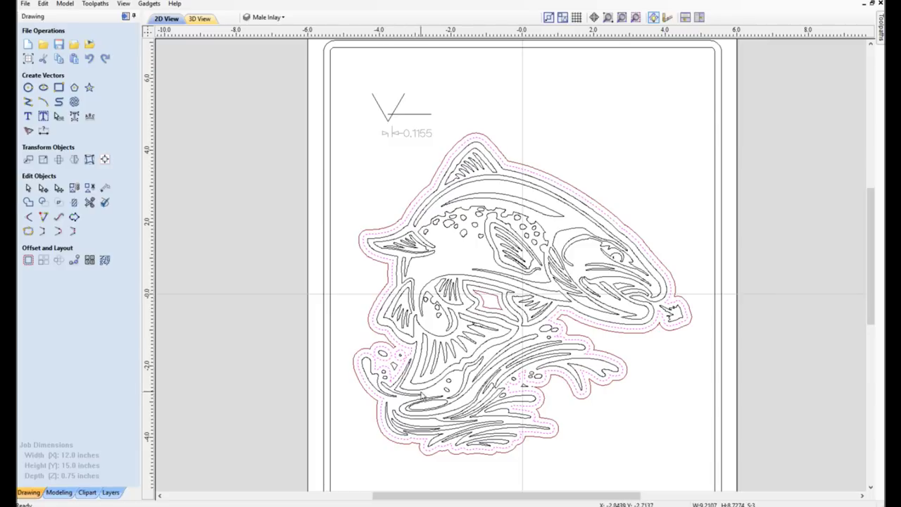
{"action": "left_click", "coordinate": [506, 307], "text": "shift"}
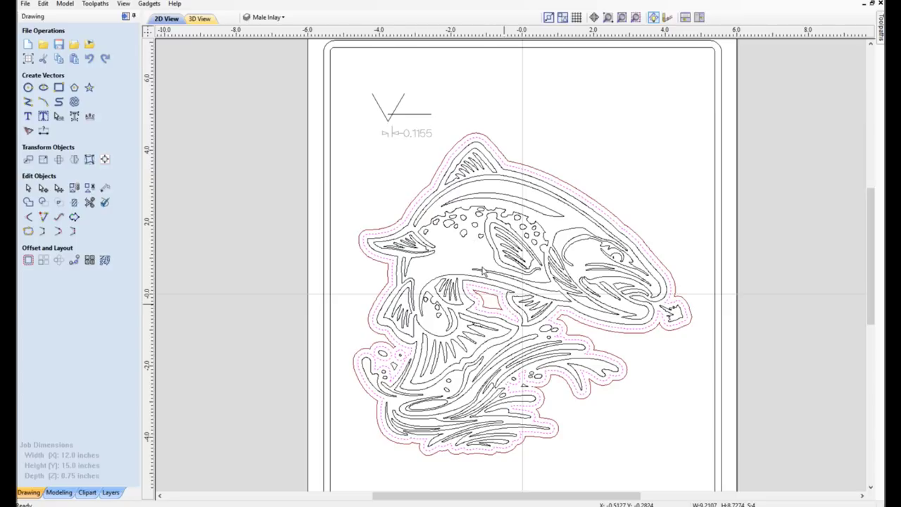
{"action": "left_click", "coordinate": [345, 304]}
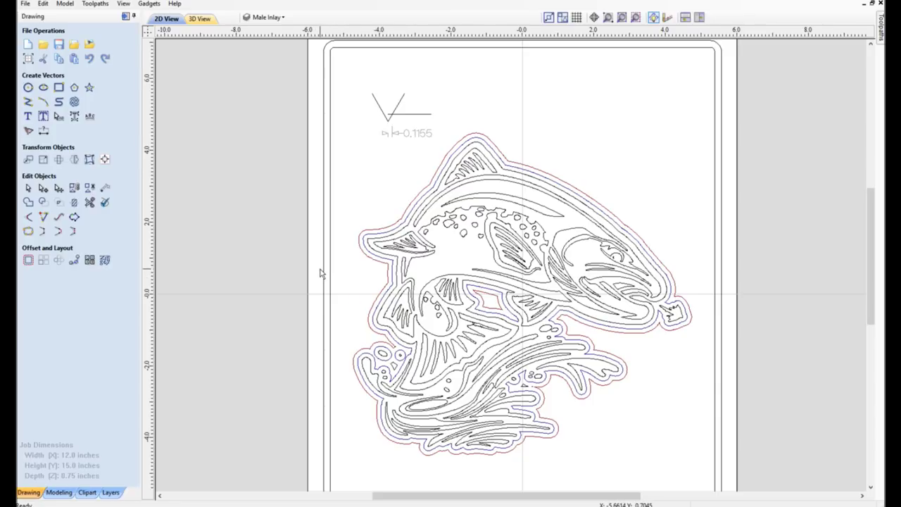
Check the outer and inner border rectangles, then auto-hide the Drawing panel.
{"action": "left_click", "coordinate": [325, 270]}
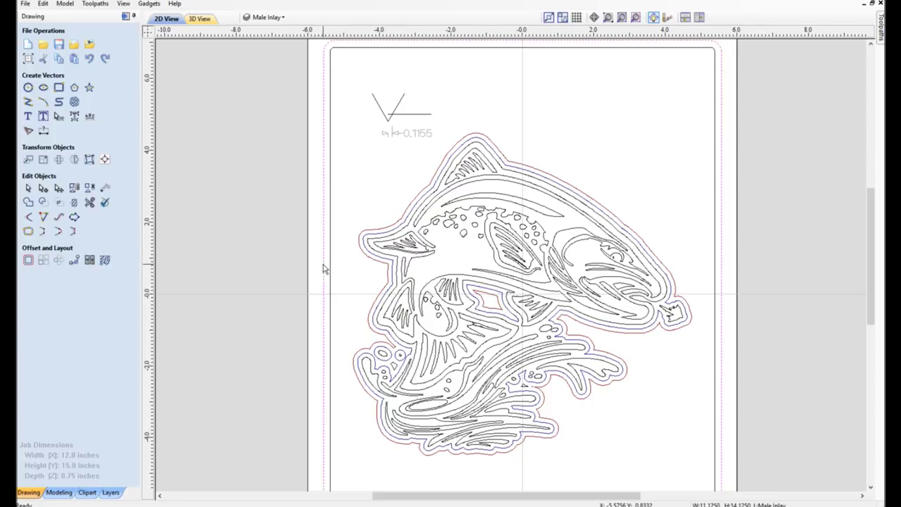
{"action": "left_click", "coordinate": [332, 270]}
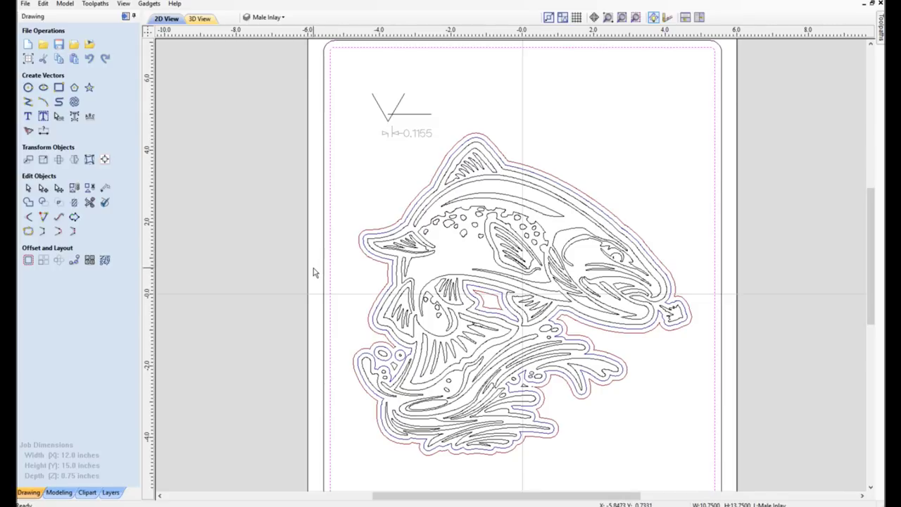
{"action": "left_click", "coordinate": [324, 103]}
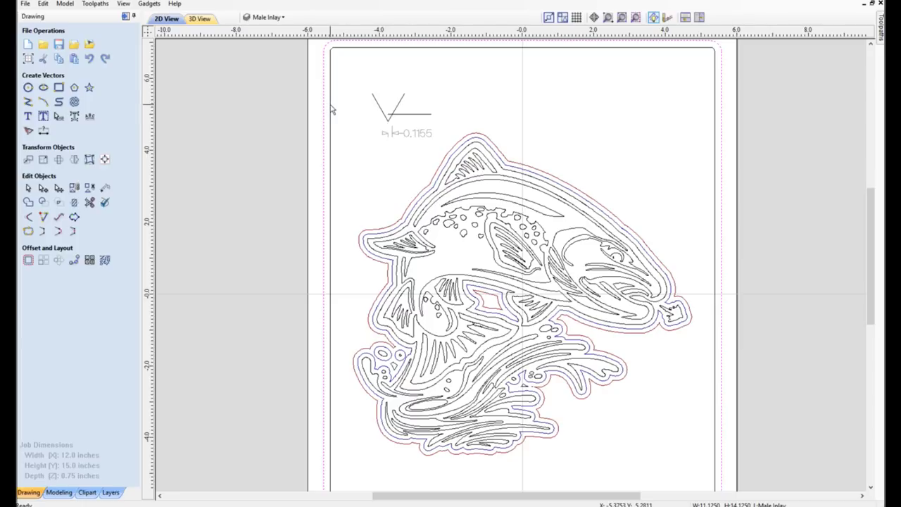
{"action": "left_click", "coordinate": [332, 107]}
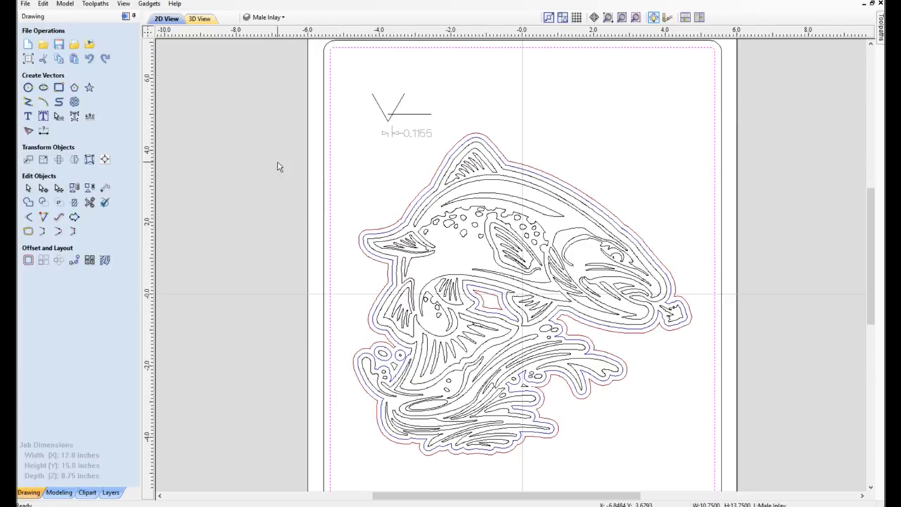
{"action": "left_click", "coordinate": [133, 16]}
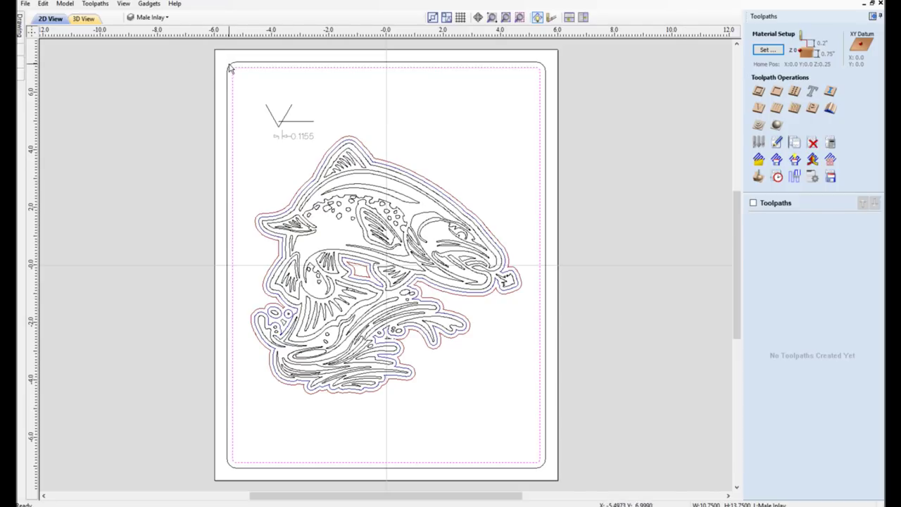
Draw a square-cornered 12 by 15 inch rectangle around the full job edge.
{"action": "mouse_move", "coordinate": [21, 32]}
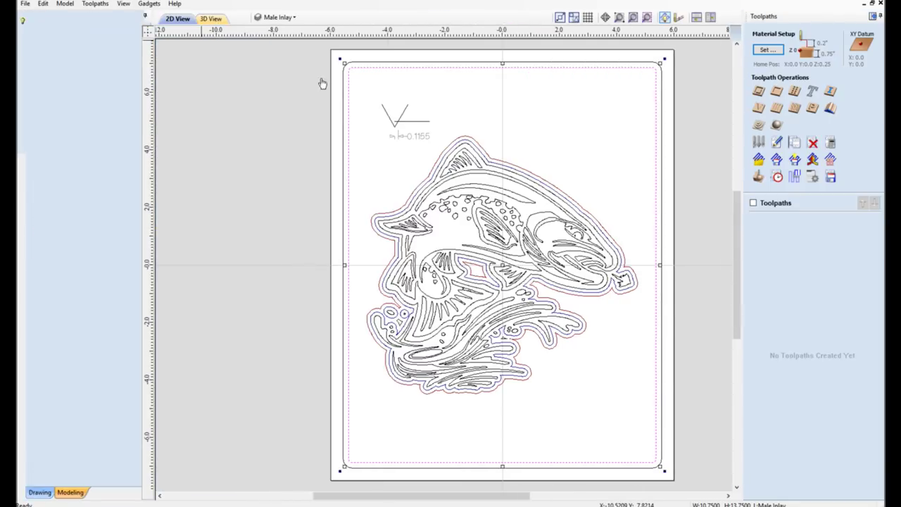
{"action": "key", "text": "r"}
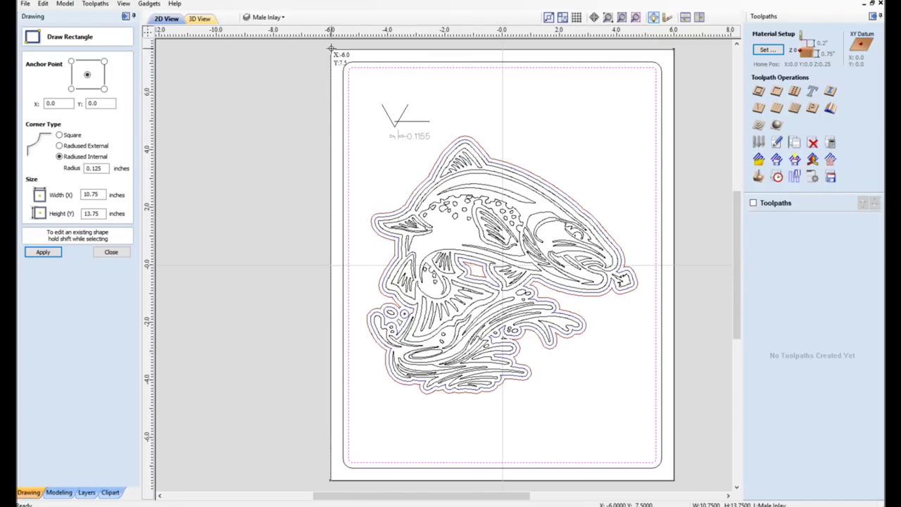
{"action": "left_click_drag", "start_coordinate": [331, 49], "coordinate": [674, 479]}
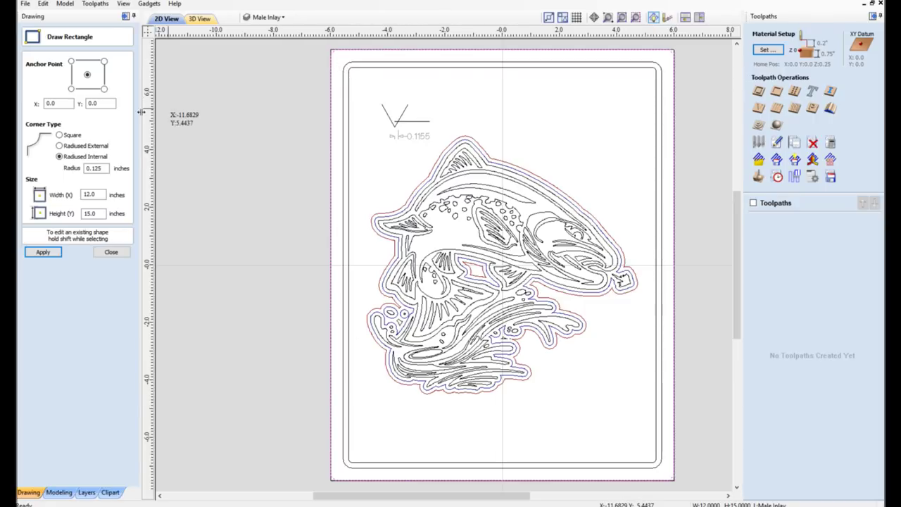
{"action": "left_click", "coordinate": [59, 135]}
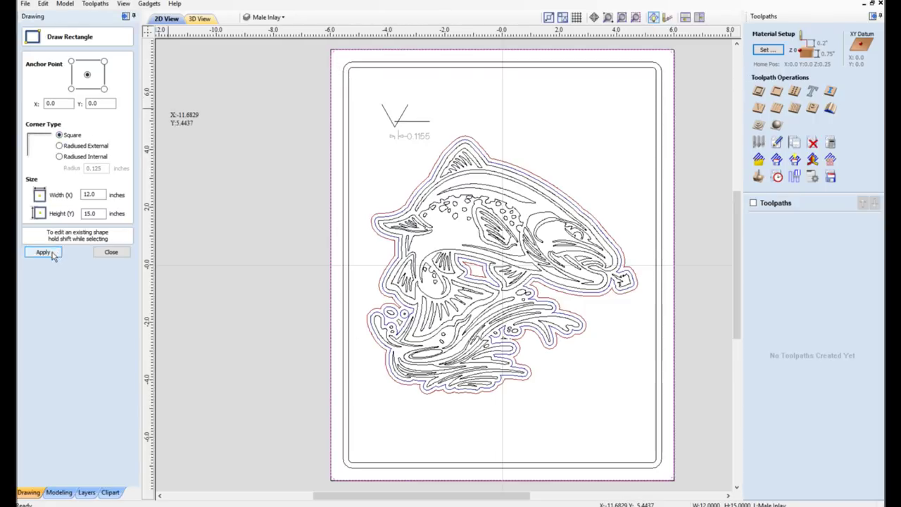
{"action": "left_click", "coordinate": [51, 255]}
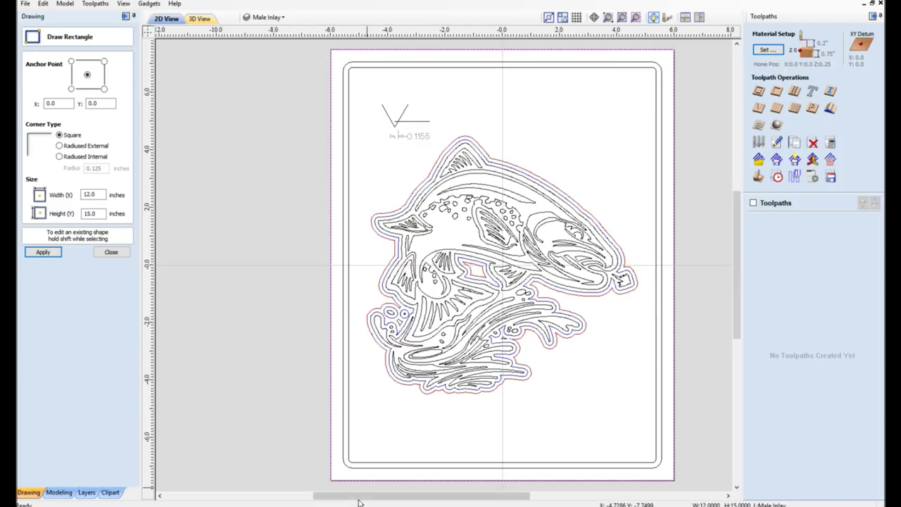
{"action": "left_click_drag", "start_coordinate": [359, 502], "coordinate": [367, 502]}
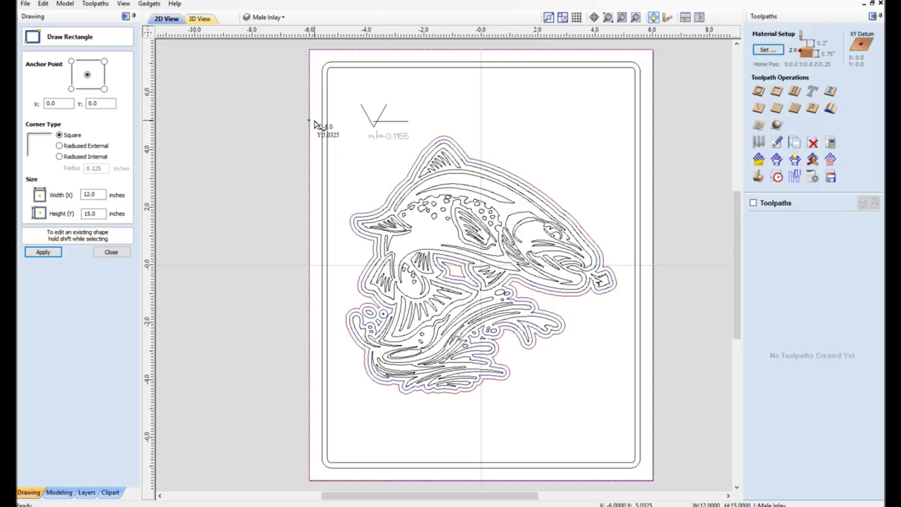
{"action": "left_click", "coordinate": [111, 252]}
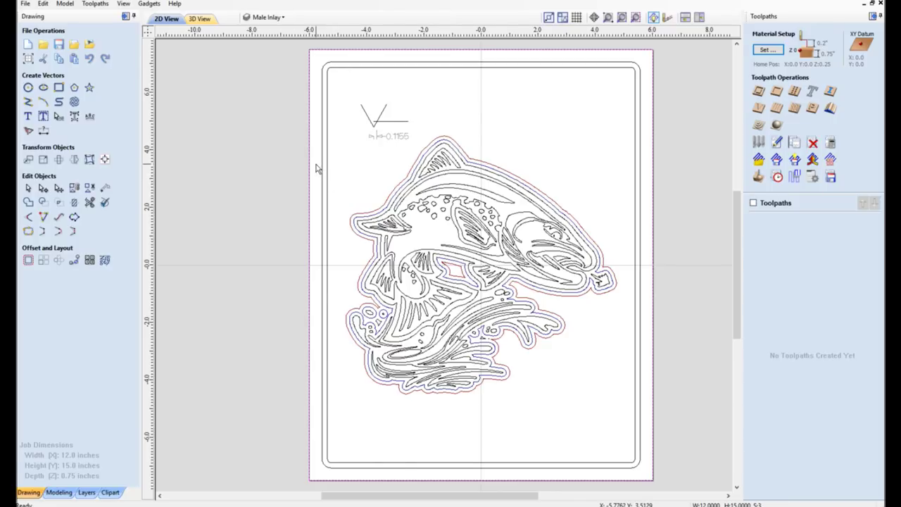
Select the rounded border and fish vectors and start a V-Carve / Engraving toolpath.
{"action": "left_click", "coordinate": [324, 172]}
{"action": "left_click", "coordinate": [432, 201], "text": "shift"}
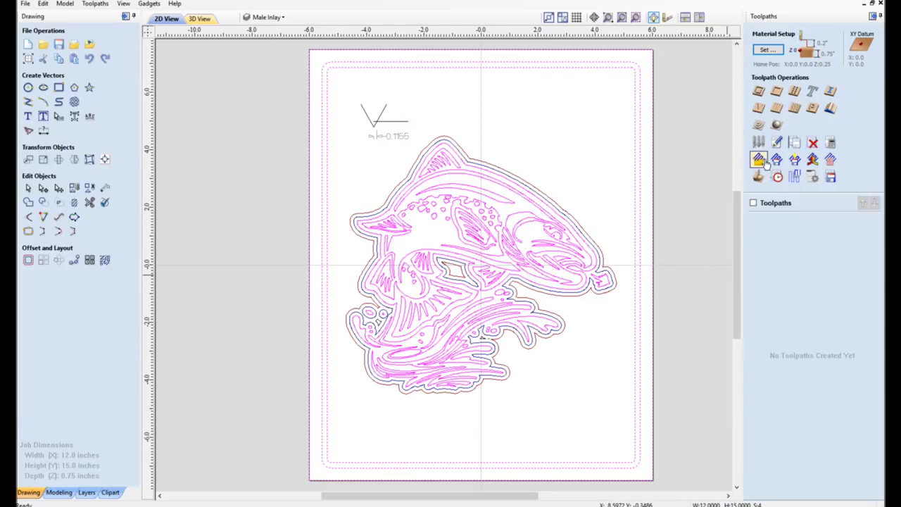
{"action": "left_click", "coordinate": [760, 111]}
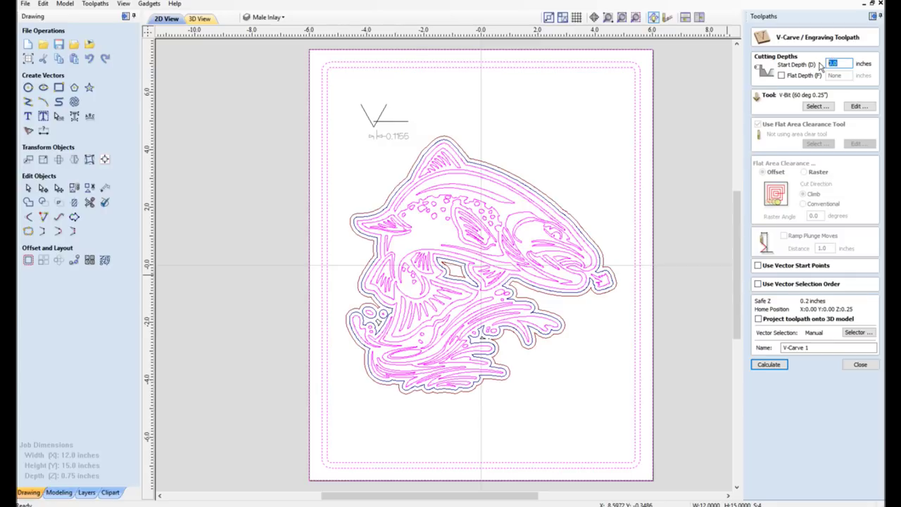
Set 0.1-inch start and flat depths, name the toolpath MaleInlay_1, and calculate it.
{"action": "type", "text": ".1"}
{"action": "left_click", "coordinate": [780, 74]}
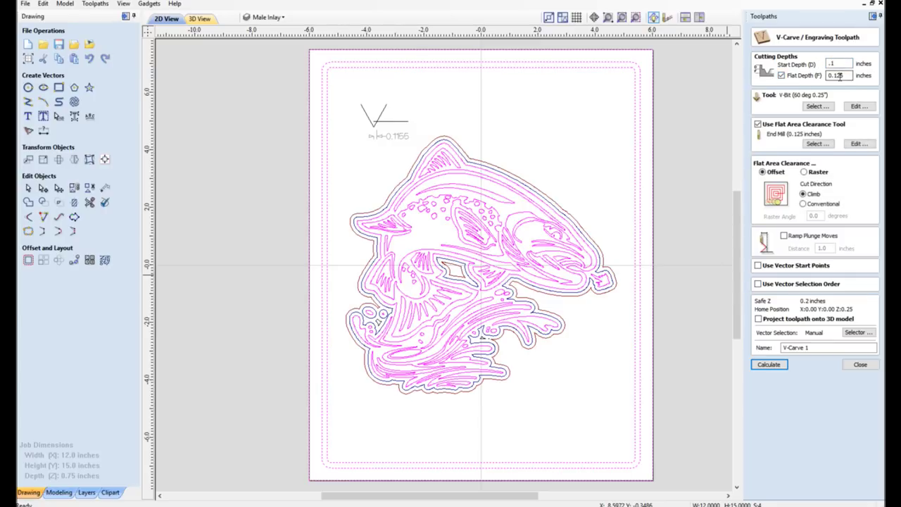
{"action": "left_click_drag", "start_coordinate": [848, 76], "coordinate": [822, 79]}
{"action": "type", "text": ".1"}
{"action": "left_click_drag", "start_coordinate": [810, 348], "coordinate": [713, 368]}
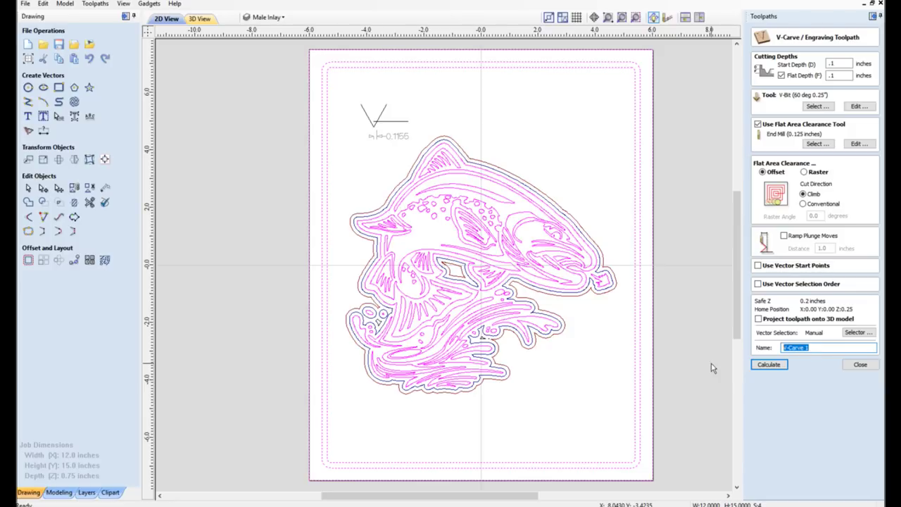
{"action": "type", "text": "P"}
{"action": "type", "text": "ale"}
{"action": "type", "text": "Inla"}
{"action": "type", "text": "y_1"}
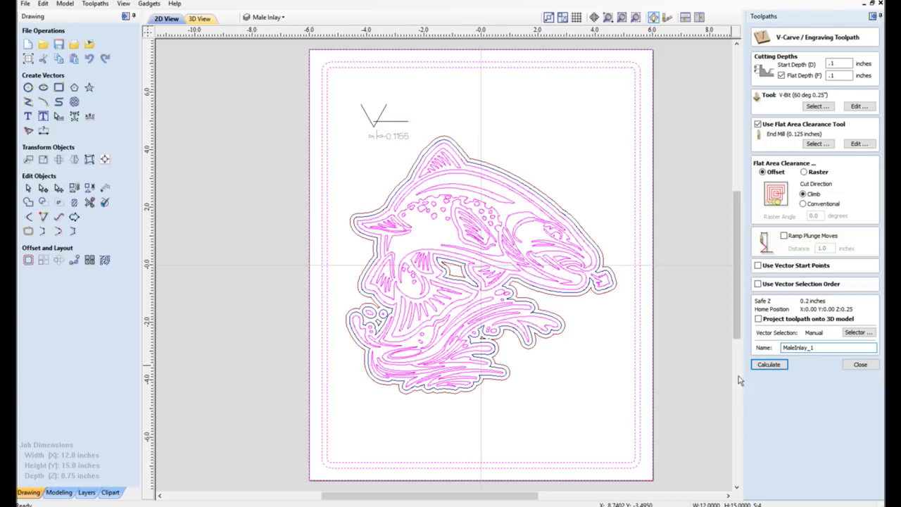
{"action": "left_click", "coordinate": [771, 369]}
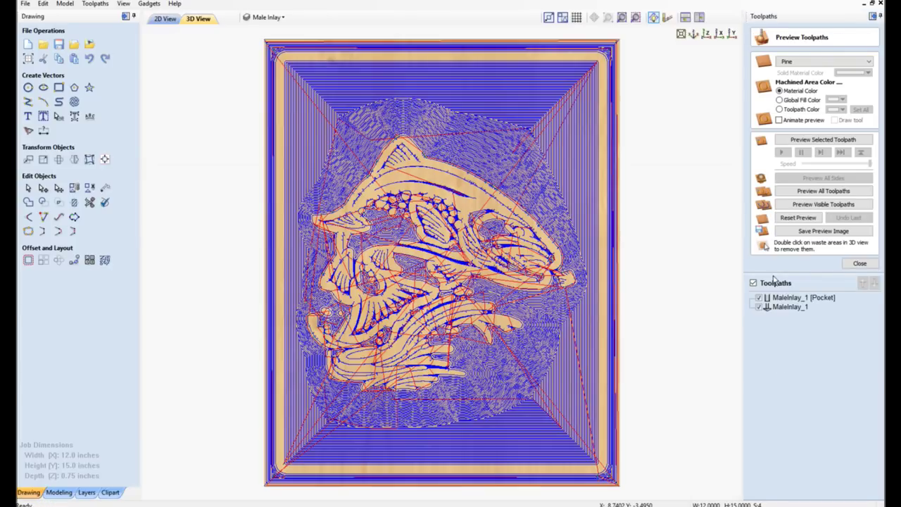
Preview the toolpaths cut in wood, then tilt and zoom in on the carved trout.
{"action": "left_click", "coordinate": [800, 205]}
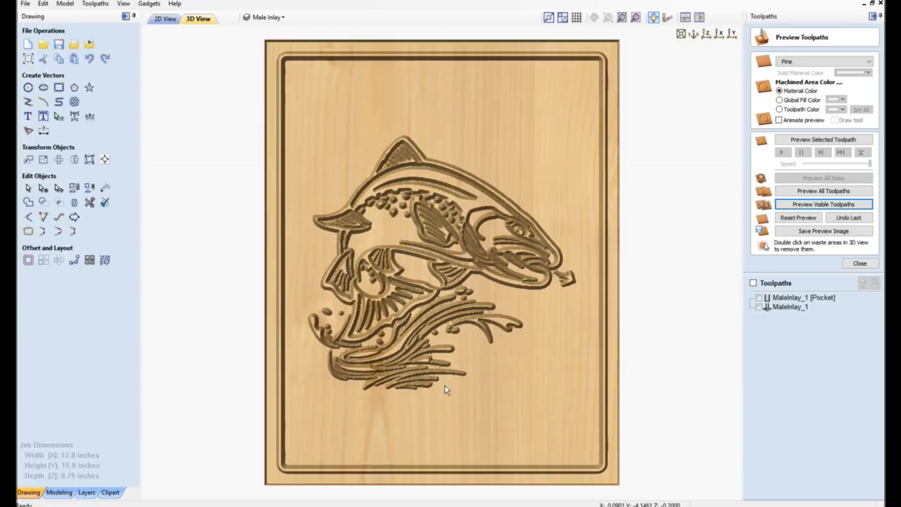
{"action": "left_click_drag", "start_coordinate": [426, 445], "coordinate": [423, 299]}
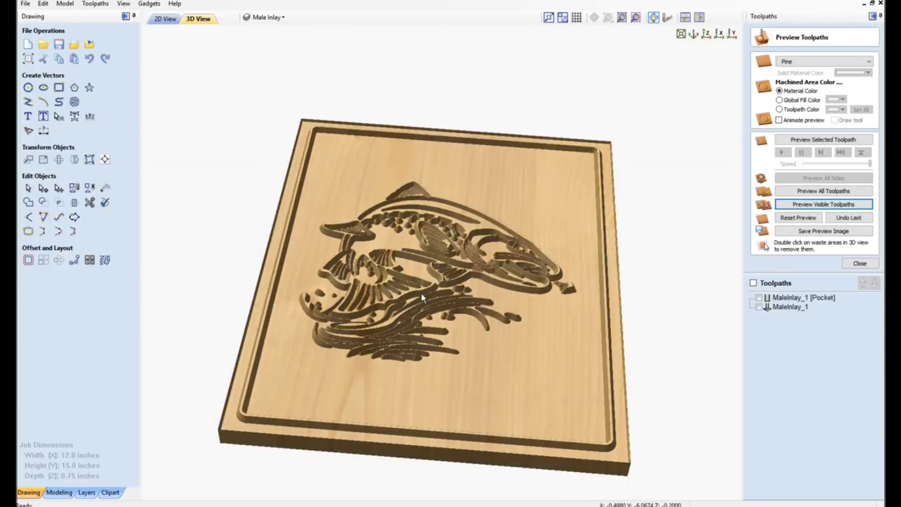
{"action": "scroll", "coordinate": [431, 315], "scroll_direction": "up", "scroll_amount": 3}
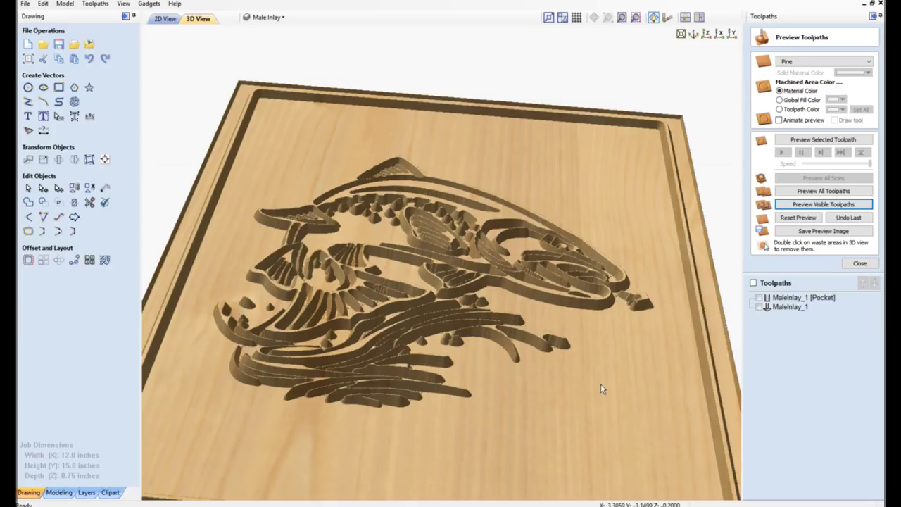
Edit the MaleInlay_1 V-carve toolpath's start and flat depths and recalculate it.
{"action": "double_click", "coordinate": [775, 297]}
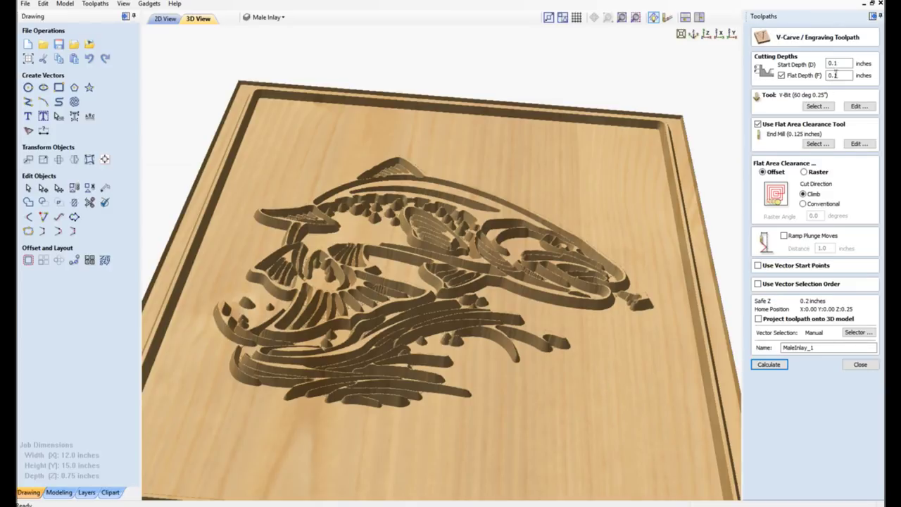
{"action": "left_click_drag", "start_coordinate": [845, 62], "coordinate": [823, 66]}
{"action": "left_click", "coordinate": [840, 76]}
{"action": "double_click", "coordinate": [840, 76]}
{"action": "left_click", "coordinate": [770, 365]}
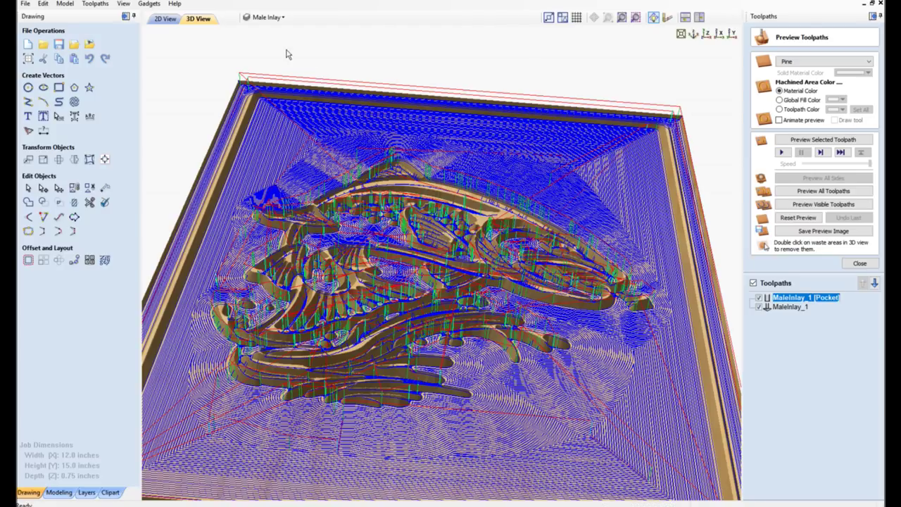
Hide the toolpath lines, inspect the page and fish boundary vectors in 2D, briefly check 3D.
{"action": "left_click", "coordinate": [753, 282]}
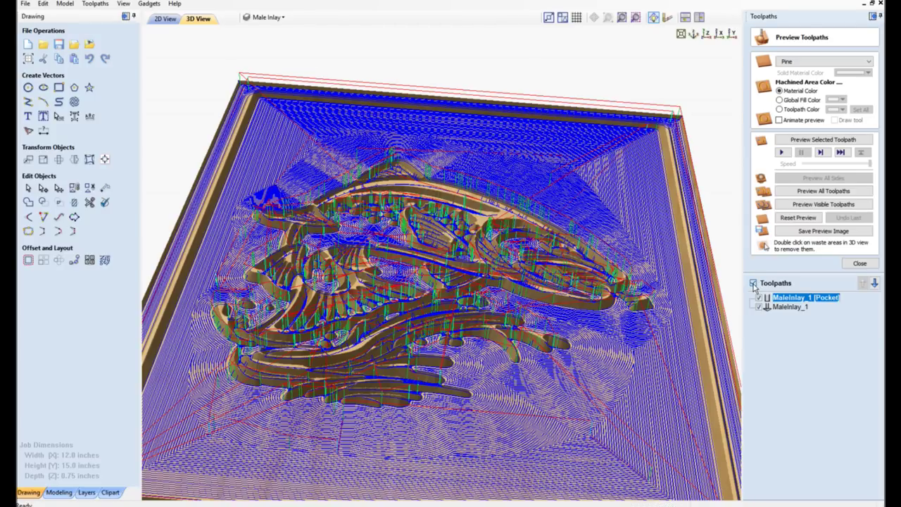
{"action": "left_click", "coordinate": [167, 19]}
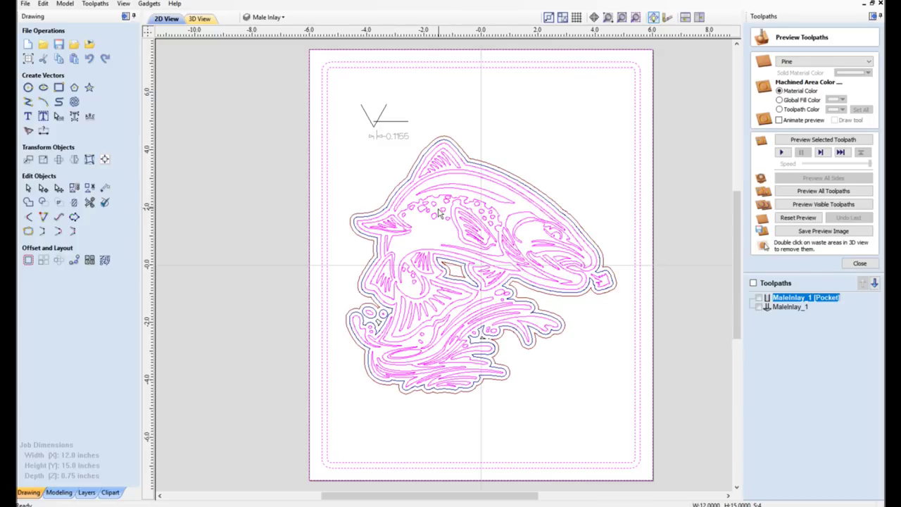
{"action": "left_click", "coordinate": [322, 213]}
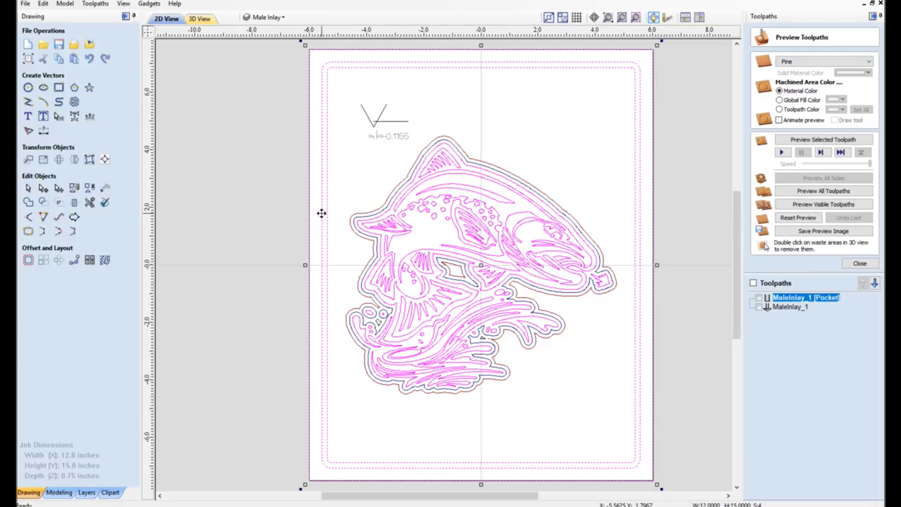
{"action": "left_click", "coordinate": [461, 155]}
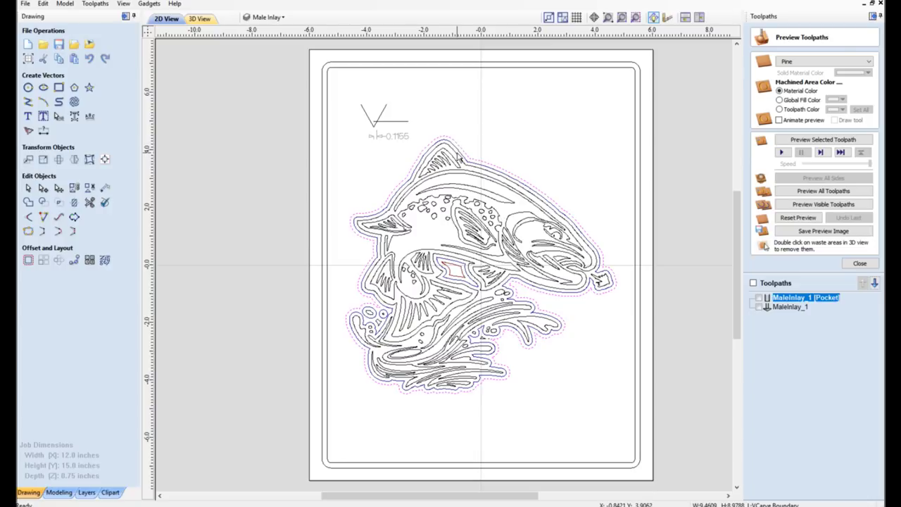
{"action": "left_click", "coordinate": [462, 156]}
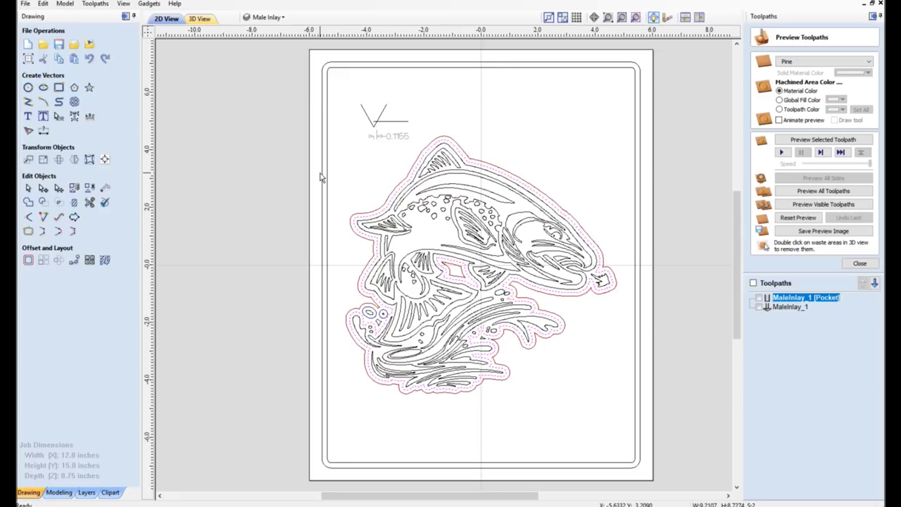
{"action": "left_click", "coordinate": [200, 20]}
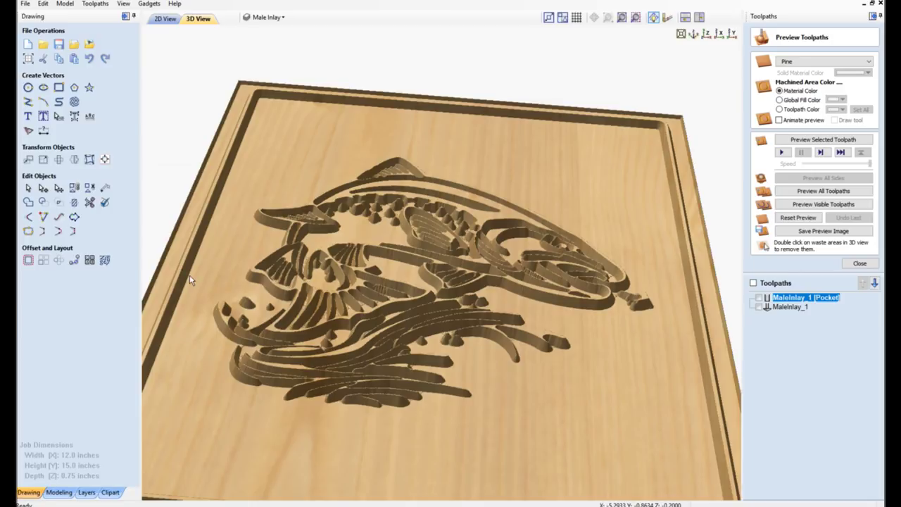
{"action": "left_click", "coordinate": [172, 19]}
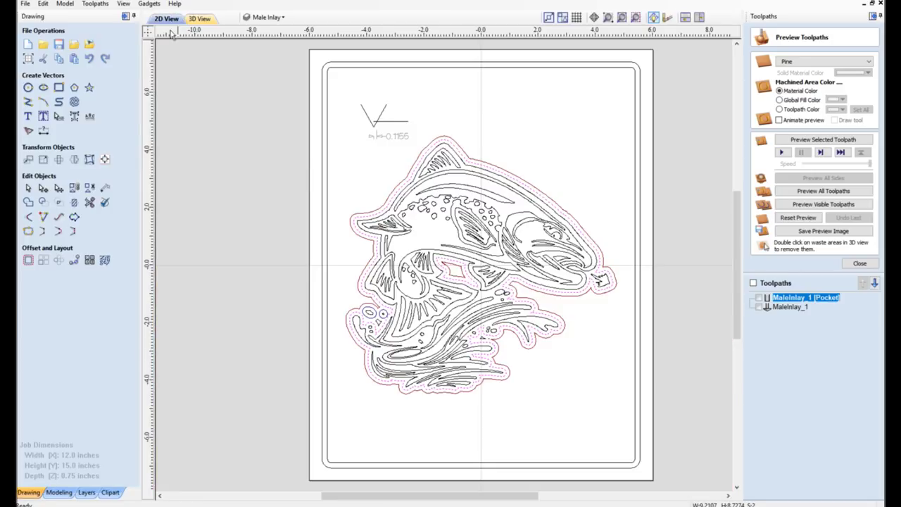
Offset the inner border rectangle 0.12 inch inwards to create a second border line.
{"action": "left_click", "coordinate": [327, 150]}
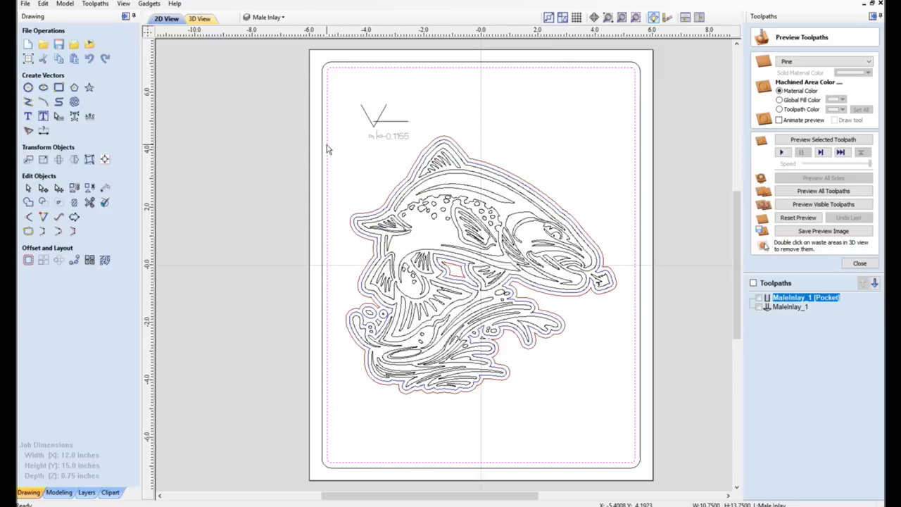
{"action": "left_click", "coordinate": [28, 260]}
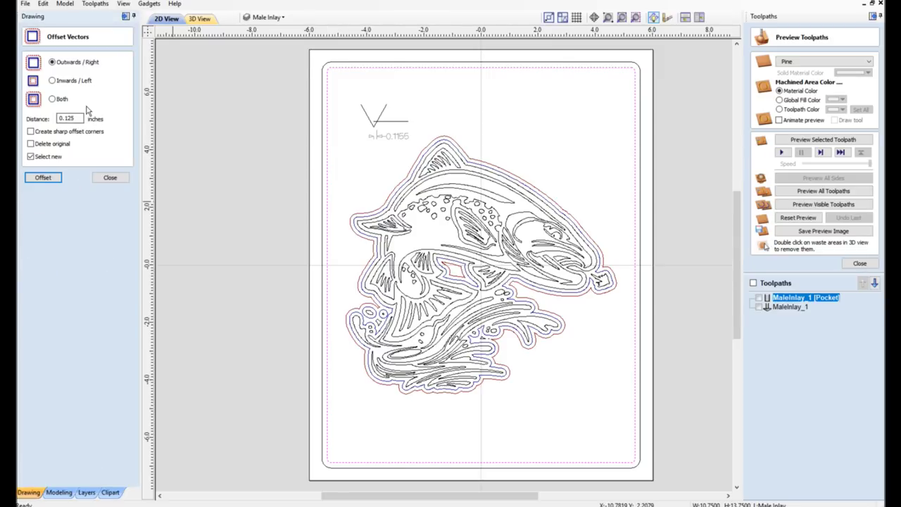
{"action": "left_click", "coordinate": [53, 81]}
{"action": "left_click_drag", "start_coordinate": [81, 120], "coordinate": [39, 126]}
{"action": "type", "text": "."}
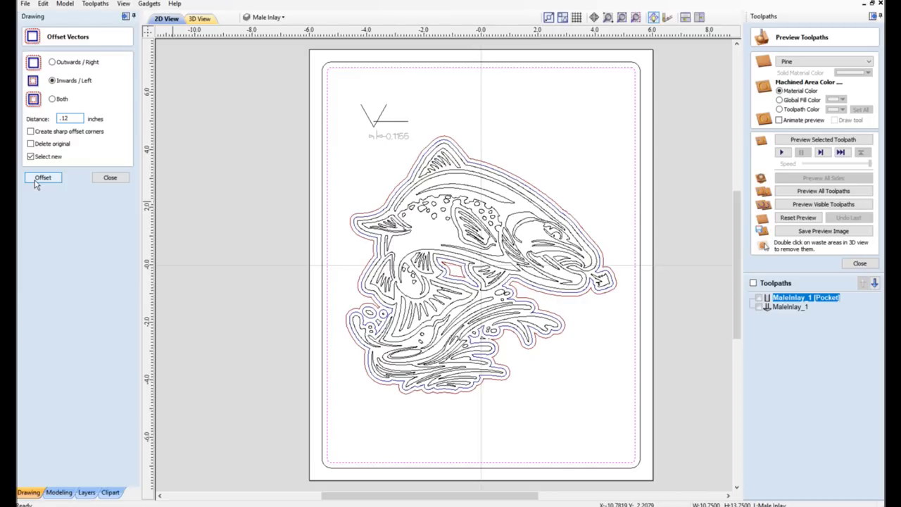
{"action": "left_click", "coordinate": [39, 180]}
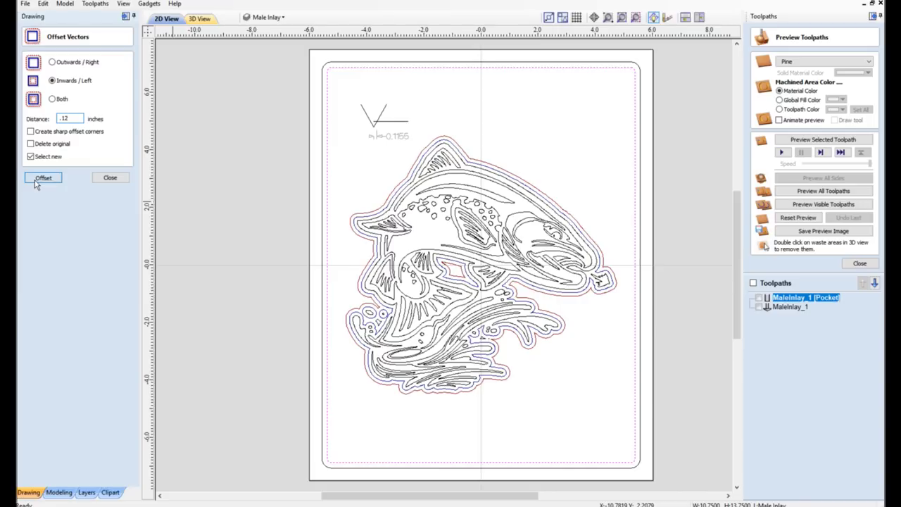
{"action": "left_click", "coordinate": [106, 179]}
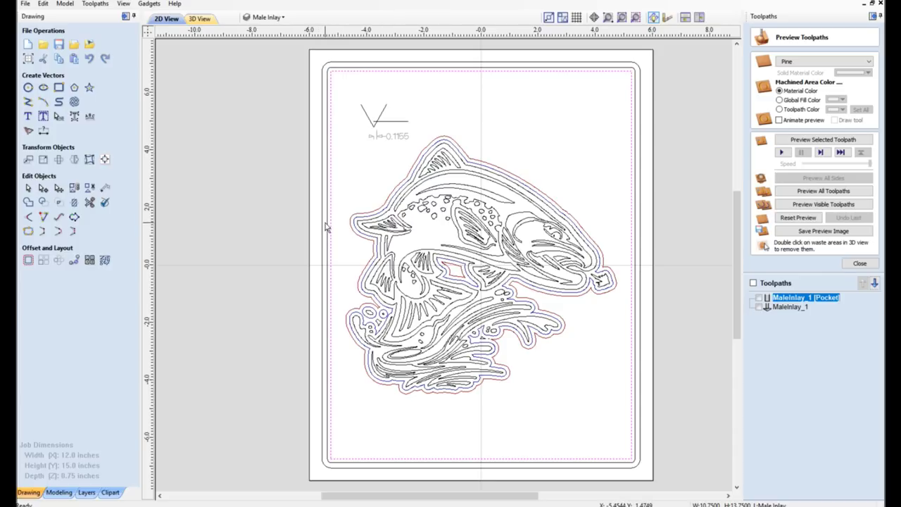
{"action": "left_click", "coordinate": [363, 238]}
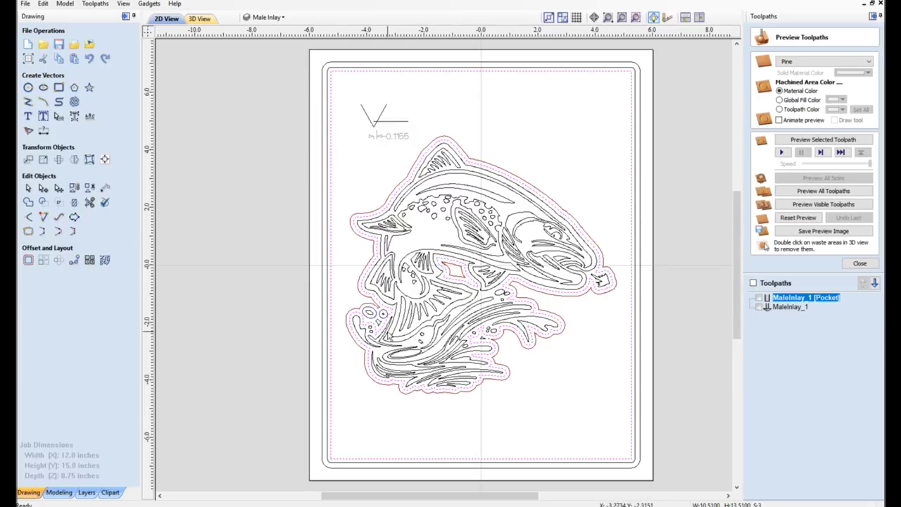
Start a new pocket toolpath with a 0.2-inch cut depth and begin changing its tool.
{"action": "left_click", "coordinate": [860, 264]}
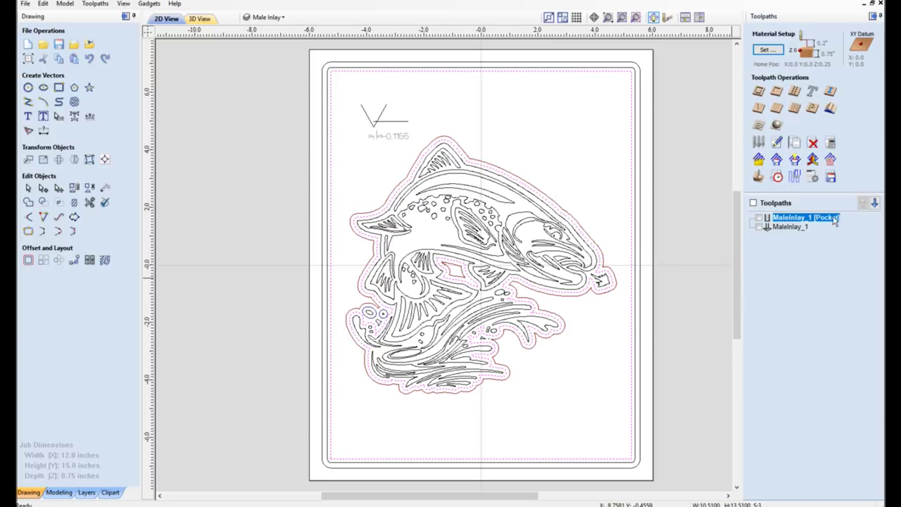
{"action": "left_click", "coordinate": [778, 91]}
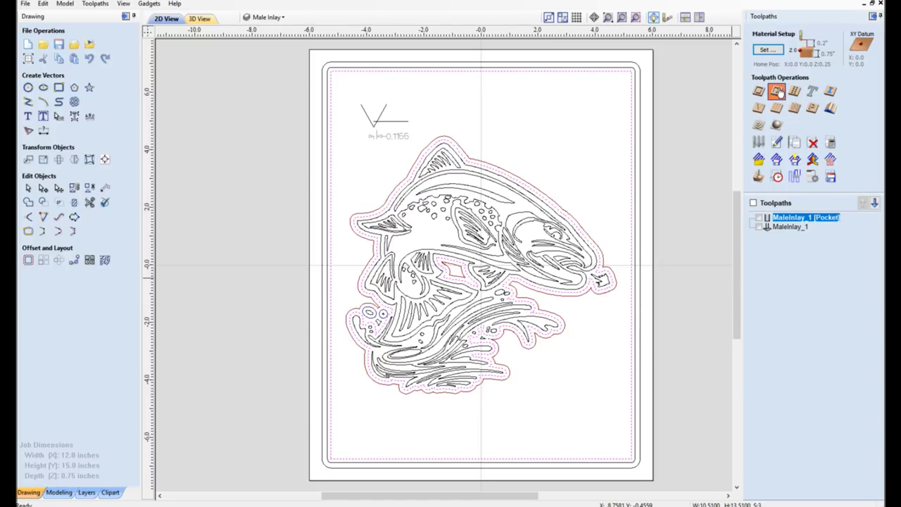
{"action": "left_click", "coordinate": [842, 76]}
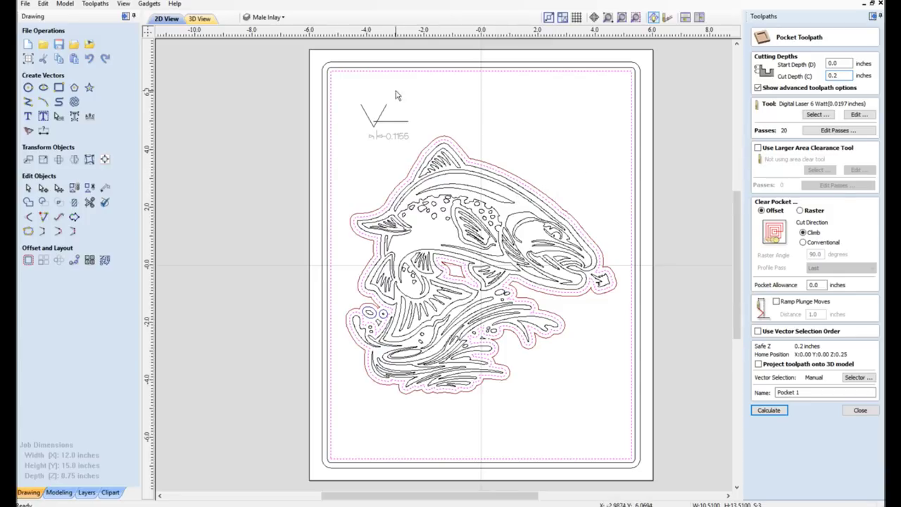
{"action": "left_click", "coordinate": [812, 117]}
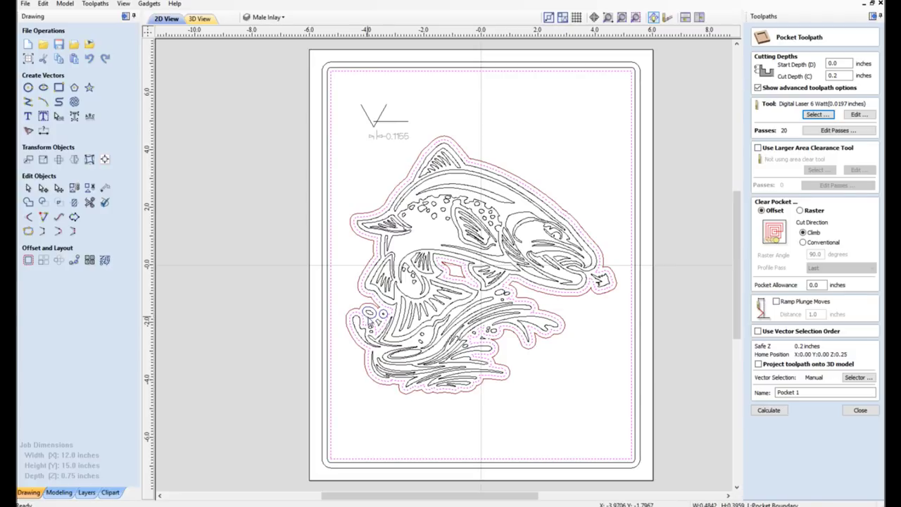
Select the bubbles, eye, fish outer boundary and inner border rectangle for pocketing.
{"action": "left_click", "coordinate": [370, 315]}
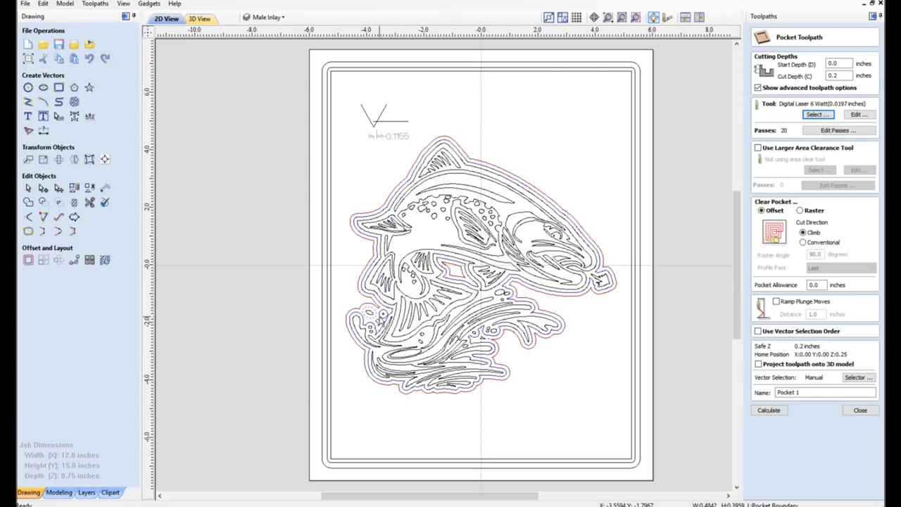
{"action": "left_click", "coordinate": [363, 314]}
{"action": "left_click", "coordinate": [446, 268], "text": "shift"}
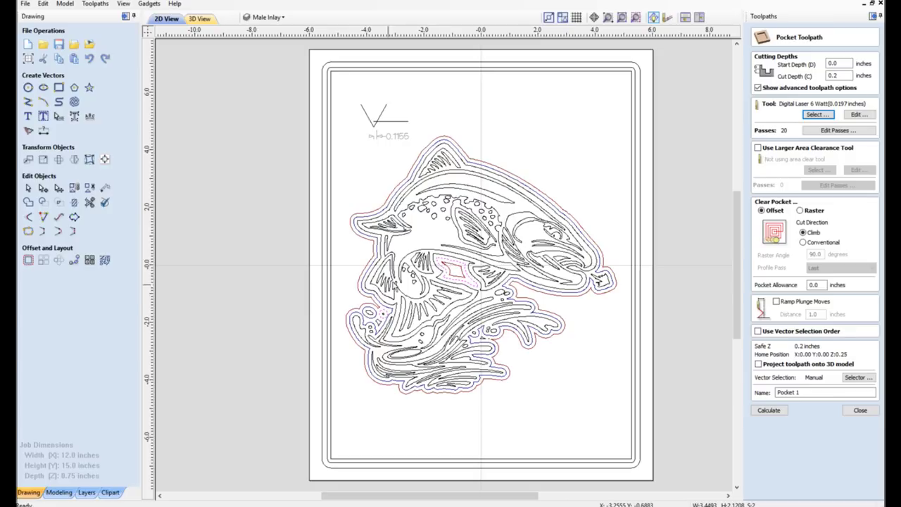
{"action": "left_click", "coordinate": [379, 313], "text": "shift"}
{"action": "left_click", "coordinate": [354, 314], "text": "shift"}
{"action": "left_click", "coordinate": [351, 313], "text": "shift"}
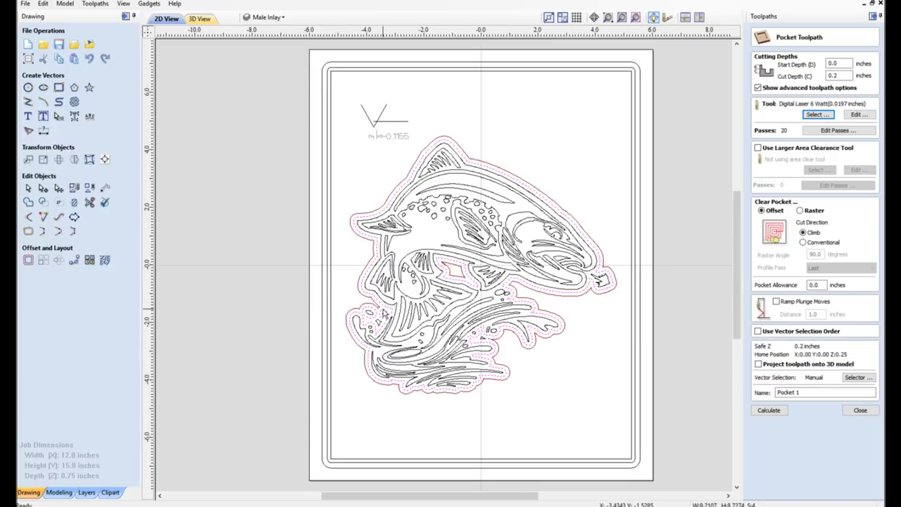
{"action": "left_click", "coordinate": [330, 298], "text": "shift"}
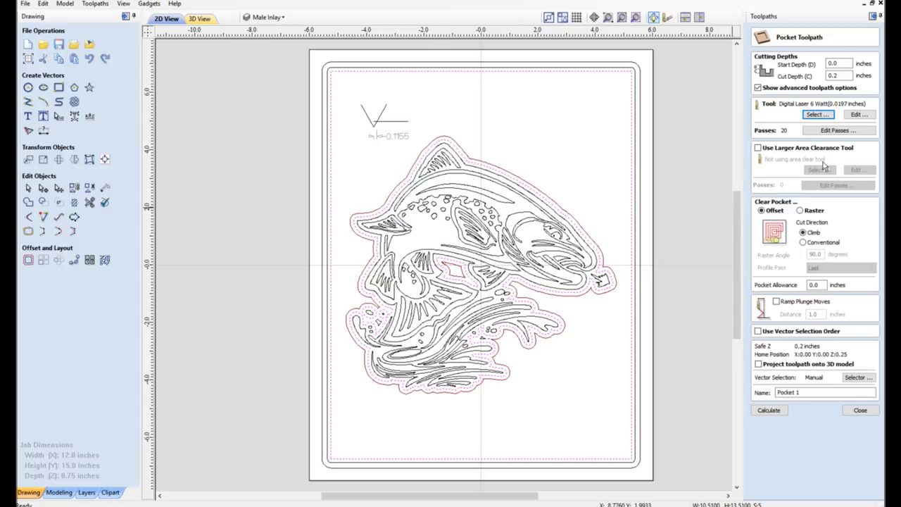
{"action": "left_click", "coordinate": [810, 115]}
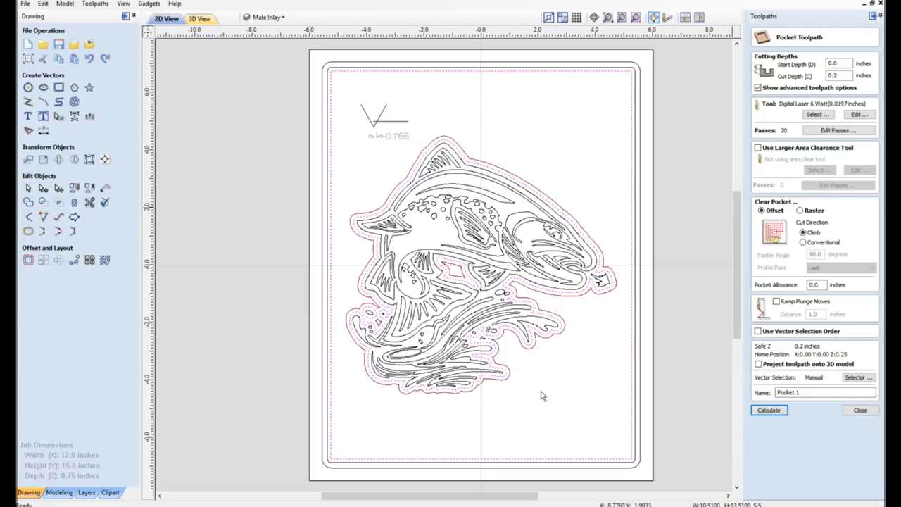
Calculate Pocket 1 with the 0.25-inch end mill cutting in 2 passes.
{"action": "key", "text": "Return"}
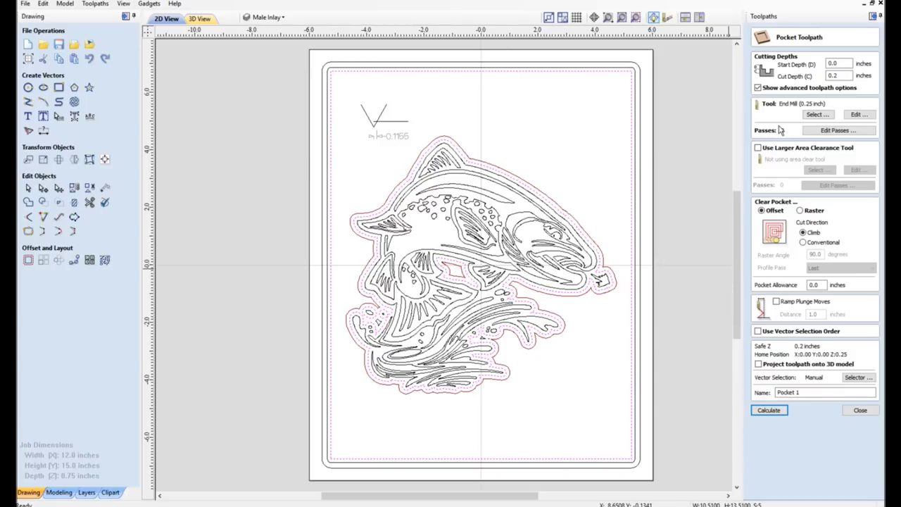
{"action": "left_click", "coordinate": [815, 135]}
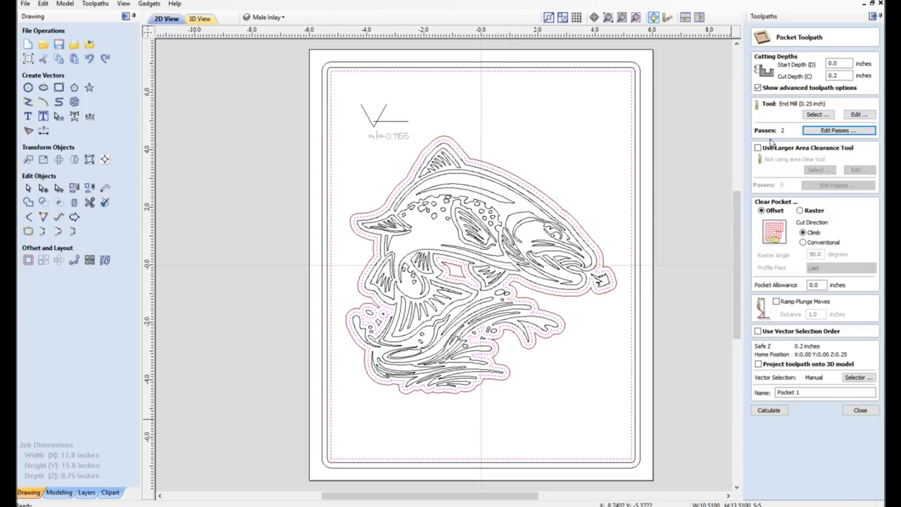
{"action": "left_click", "coordinate": [769, 411]}
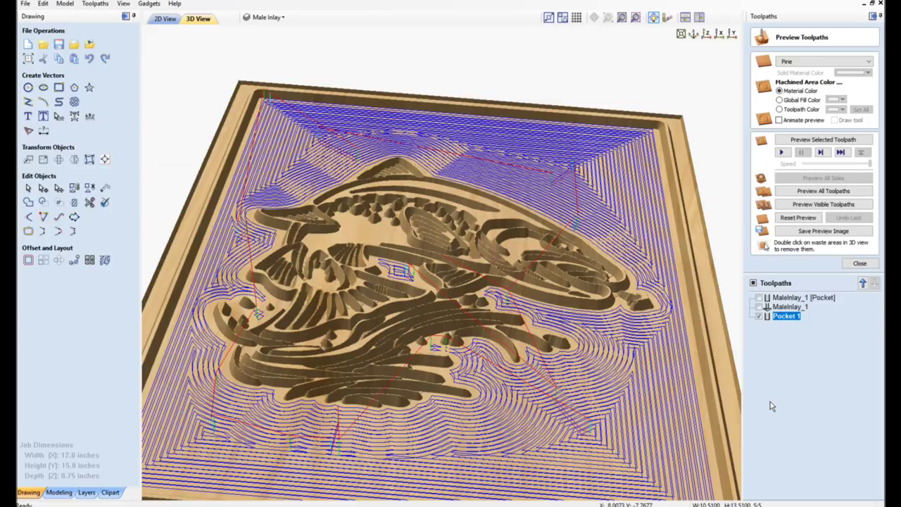
Clear the pine preview, enable animation, and simulate Pocket 1 carving the board.
{"action": "left_click", "coordinate": [802, 218]}
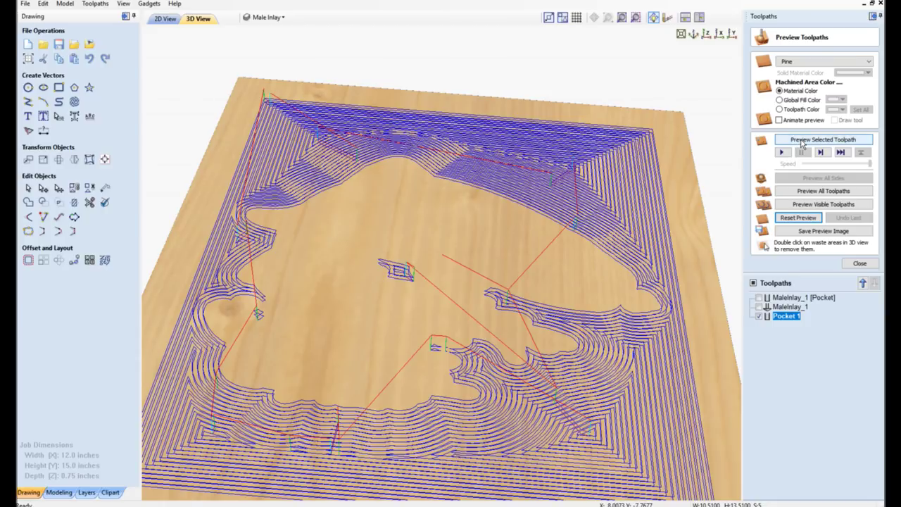
{"action": "left_click", "coordinate": [779, 119]}
{"action": "left_click", "coordinate": [798, 140]}
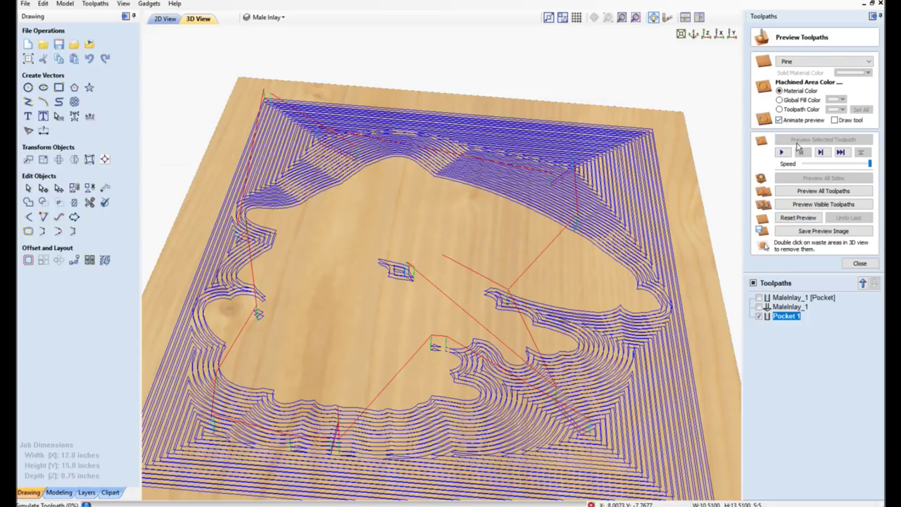
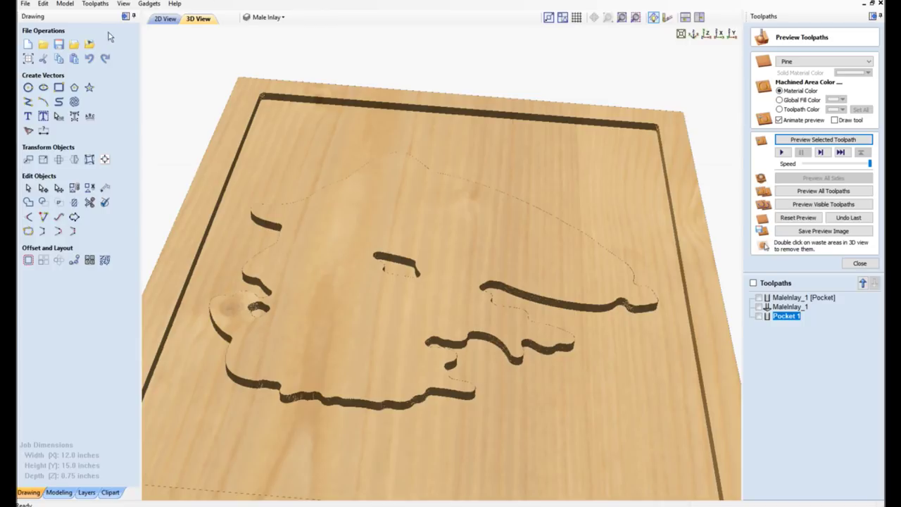
In 2D View, create a 0.12-inch outward offset of the border rectangle.
{"action": "left_click", "coordinate": [162, 20]}
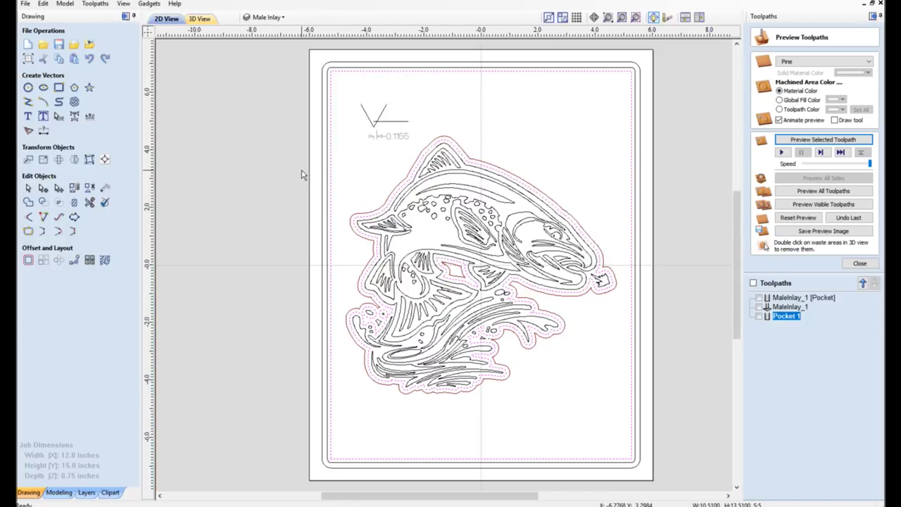
{"action": "left_click", "coordinate": [322, 270]}
{"action": "left_click", "coordinate": [28, 260]}
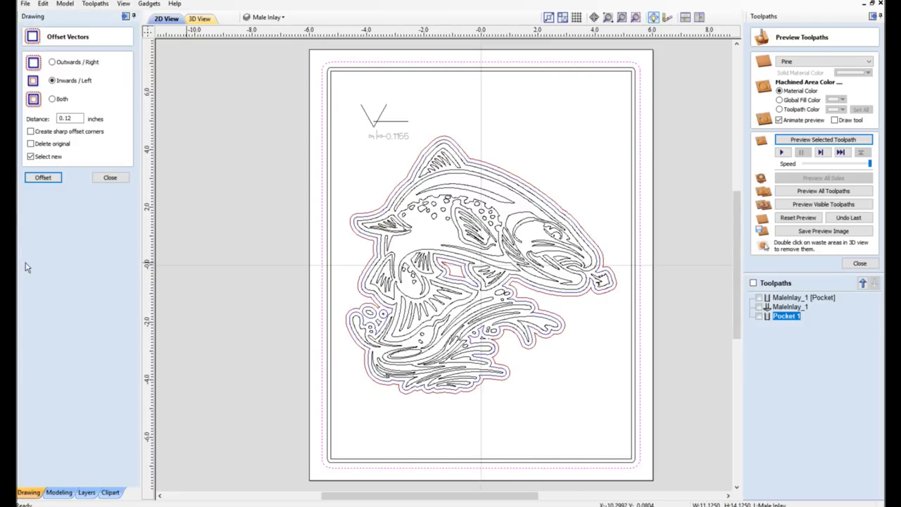
{"action": "left_click", "coordinate": [52, 61]}
{"action": "left_click", "coordinate": [53, 177]}
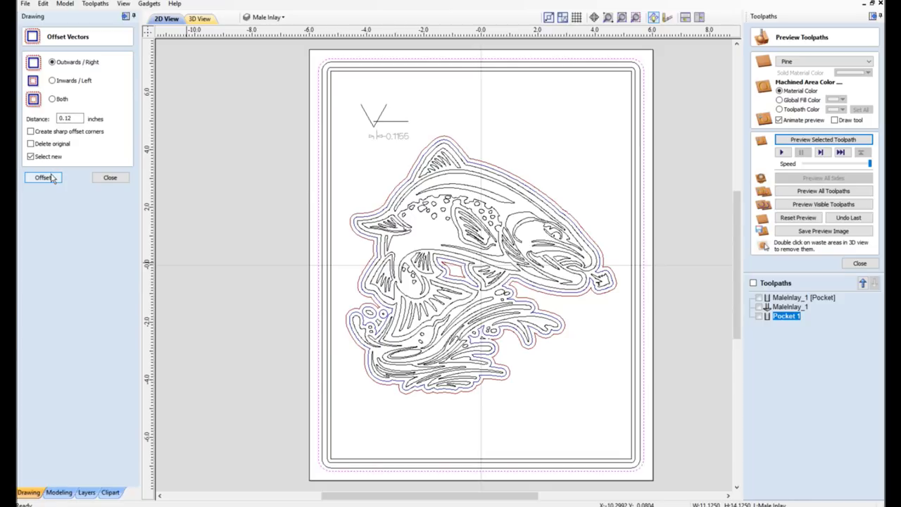
Close the offset form, clear the selection, and reopen the Pocket 1 toolpath.
{"action": "left_click", "coordinate": [111, 178]}
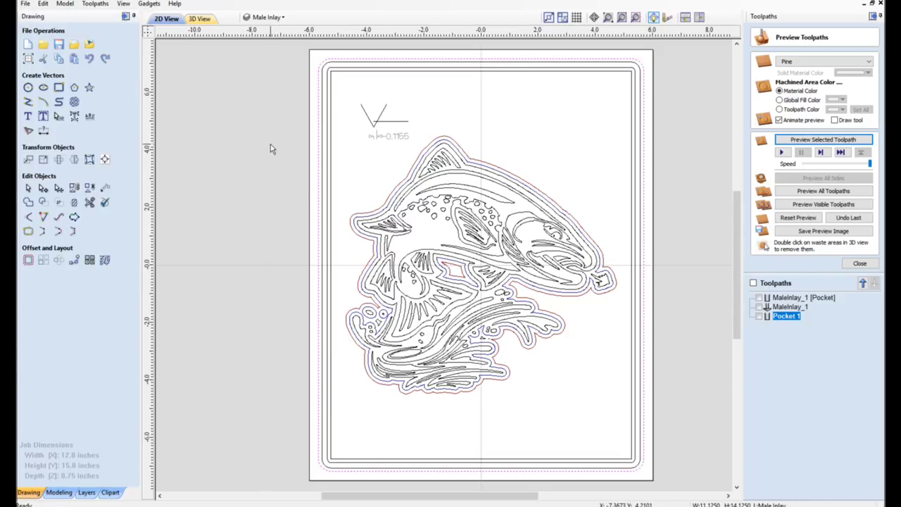
{"action": "left_click", "coordinate": [309, 156]}
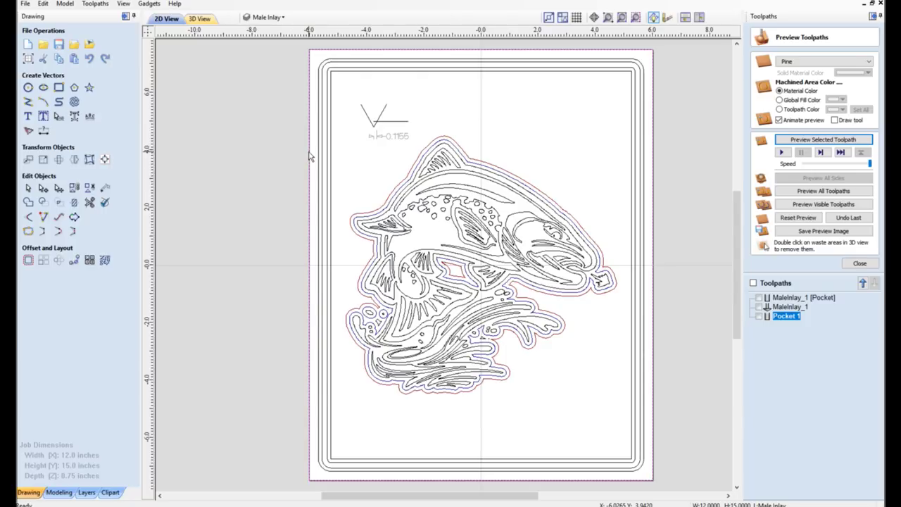
{"action": "double_click", "coordinate": [787, 316]}
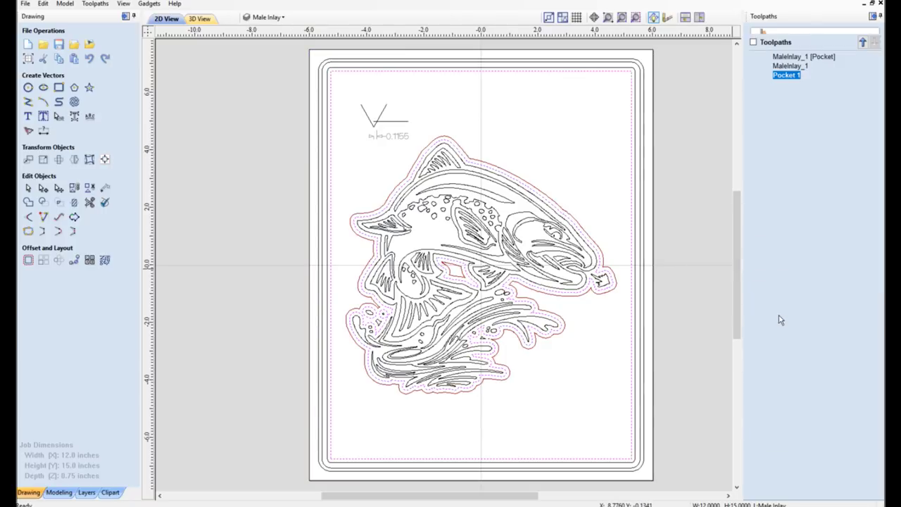
Select the new outer border, material boundary, fish offset outline and bubble vectors.
{"action": "left_click", "coordinate": [318, 99]}
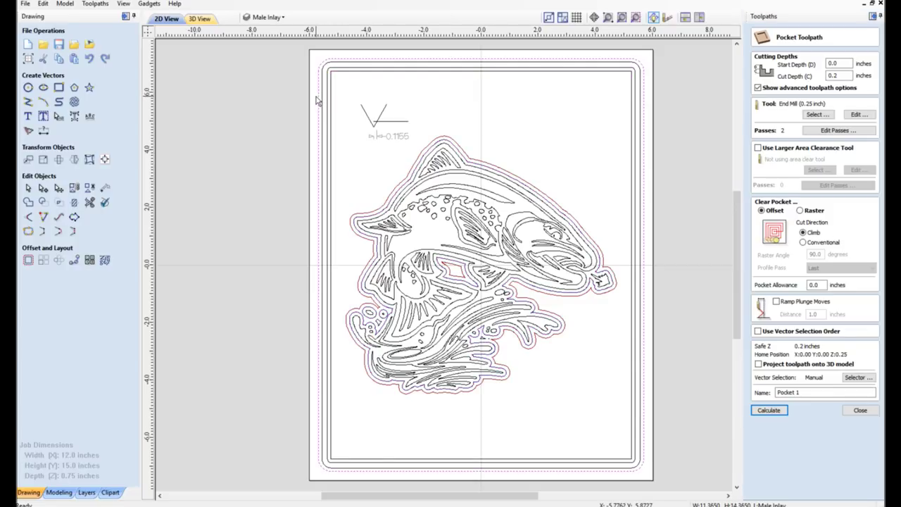
{"action": "left_click", "coordinate": [310, 102], "text": "shift"}
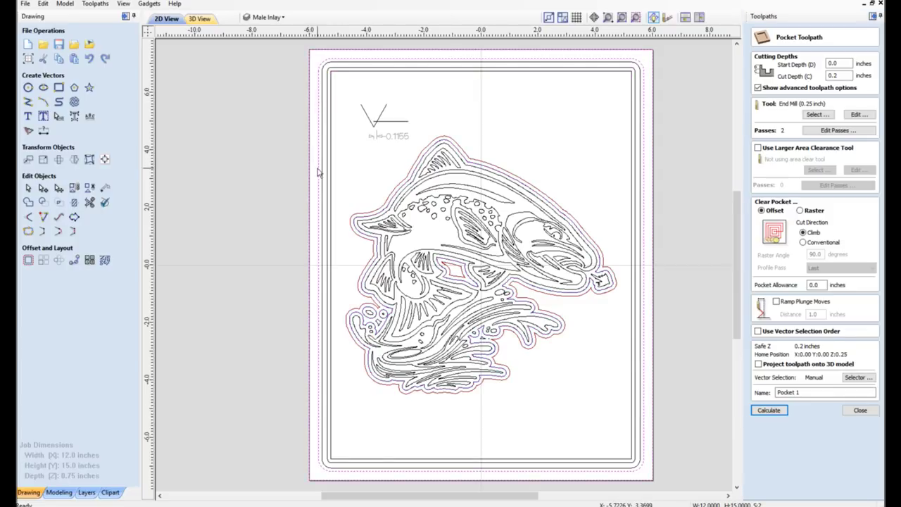
{"action": "left_click", "coordinate": [465, 162], "text": "shift"}
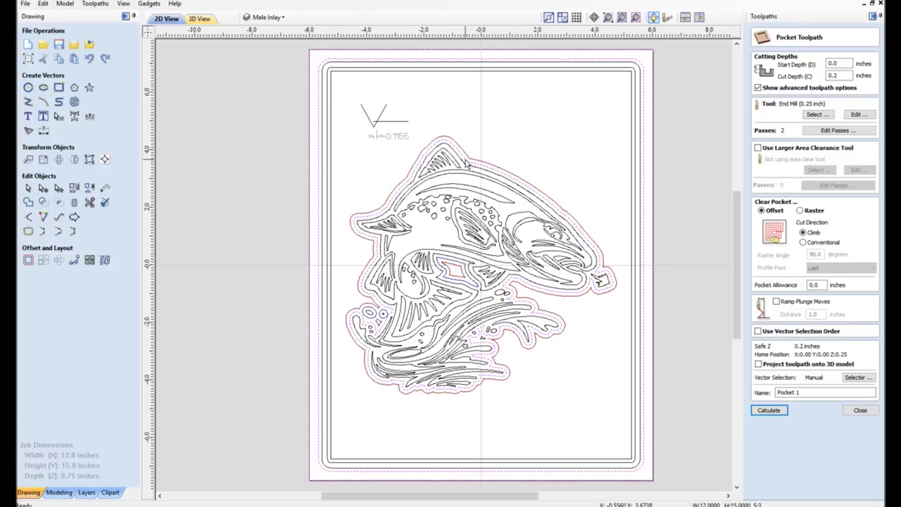
{"action": "left_click", "coordinate": [382, 318], "text": "shift"}
{"action": "left_click", "coordinate": [386, 322], "text": "shift"}
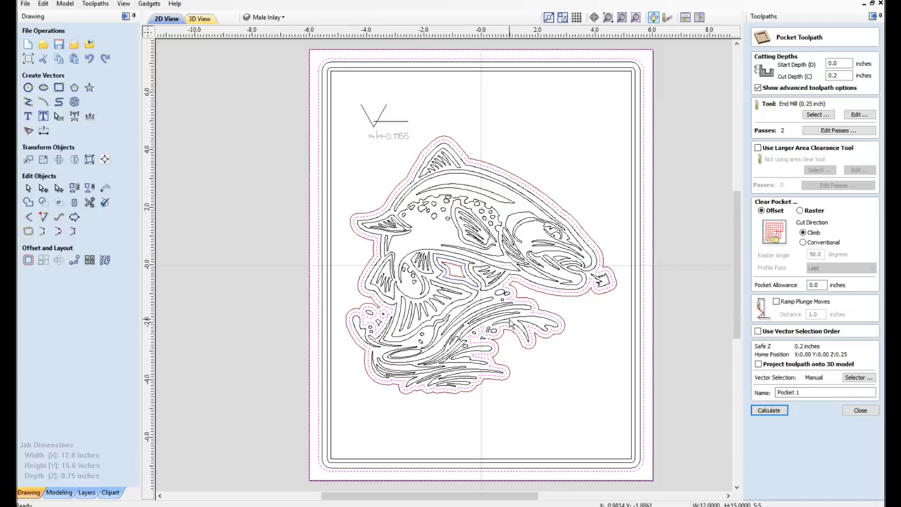
{"action": "left_click", "coordinate": [445, 279], "text": "shift"}
Name the pocket toolpath 'Roughing Pocket' and calculate it.
{"action": "left_click", "coordinate": [770, 411]}
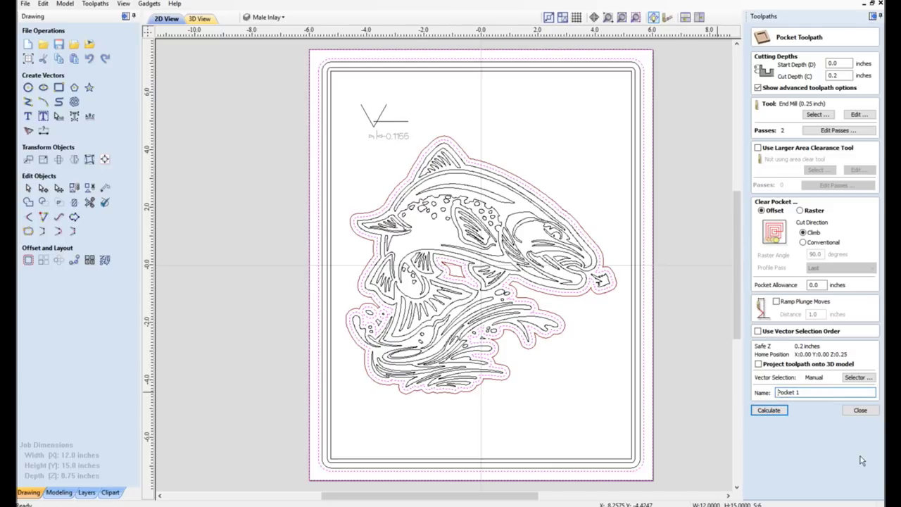
{"action": "type", "text": "Roughing Poacket"}
{"action": "key", "text": "Delete"}
{"action": "key", "text": "Delete"}
{"action": "key", "text": "Delete"}
{"action": "key", "text": "Delete"}
{"action": "key", "text": "Delete"}
{"action": "key", "text": "Delete"}
{"action": "key", "text": "BackSpace"}
{"action": "key", "text": "BackSpace"}
{"action": "key", "text": "BackSpace"}
{"action": "key", "text": "BackSpace"}
{"action": "key", "text": "BackSpace"}
{"action": "type", "text": "cket"}
{"action": "left_click", "coordinate": [766, 410]}
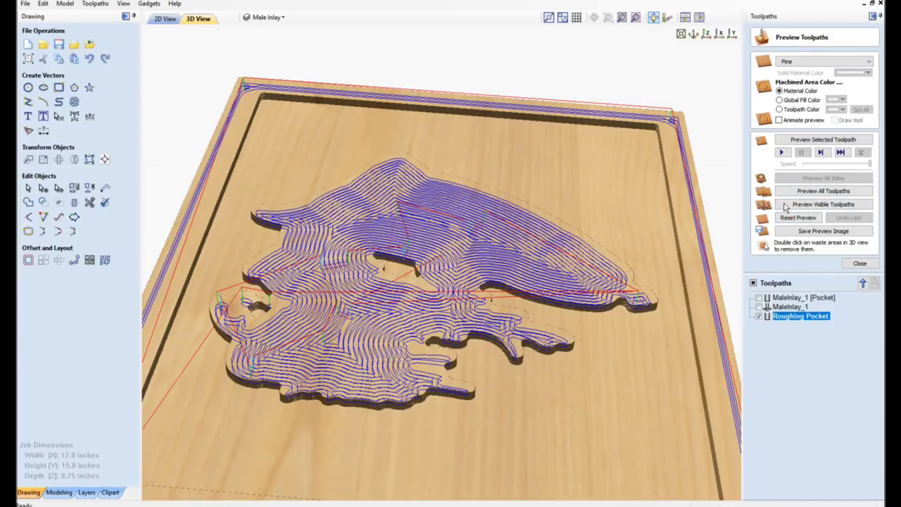
Switch to 2D View to see the Roughing Pocket cut lines over the trout.
{"action": "left_click", "coordinate": [168, 19]}
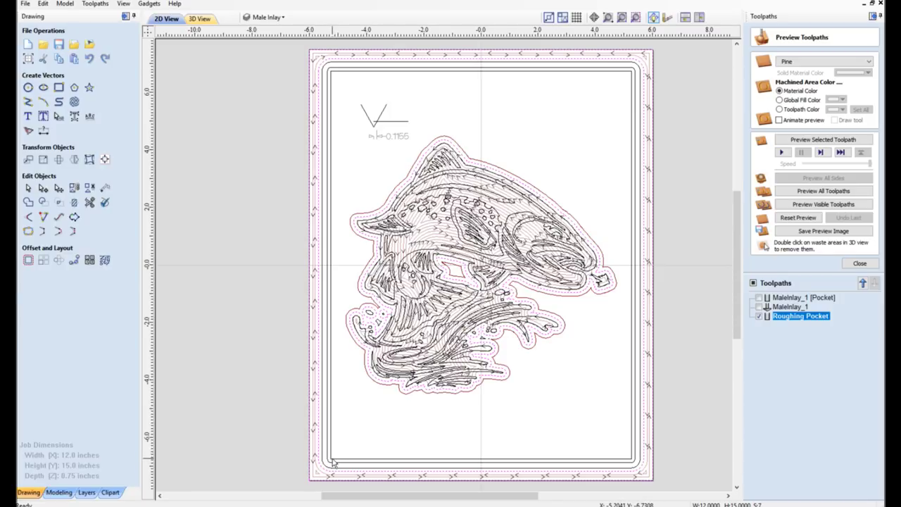
Reopen Roughing Pocket from the Toolpaths list and recalculate it.
{"action": "left_click", "coordinate": [781, 316]}
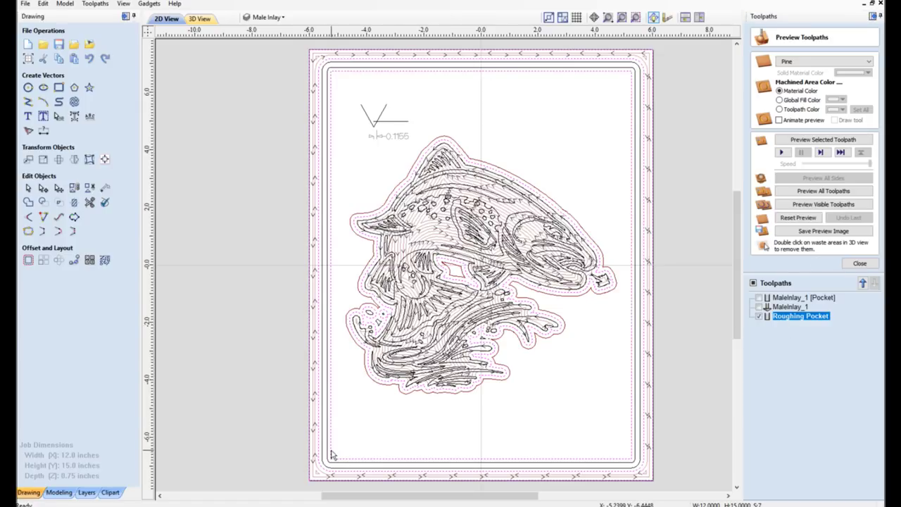
{"action": "double_click", "coordinate": [782, 318]}
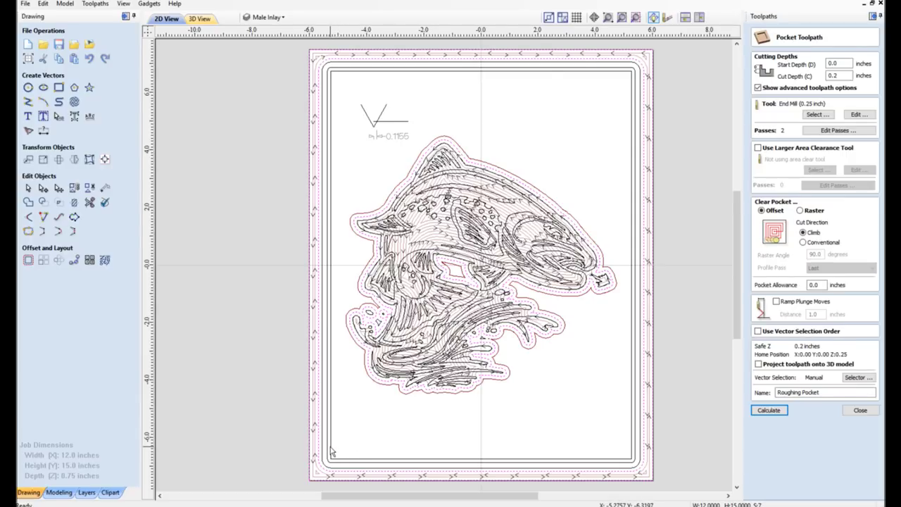
{"action": "left_click", "coordinate": [769, 410]}
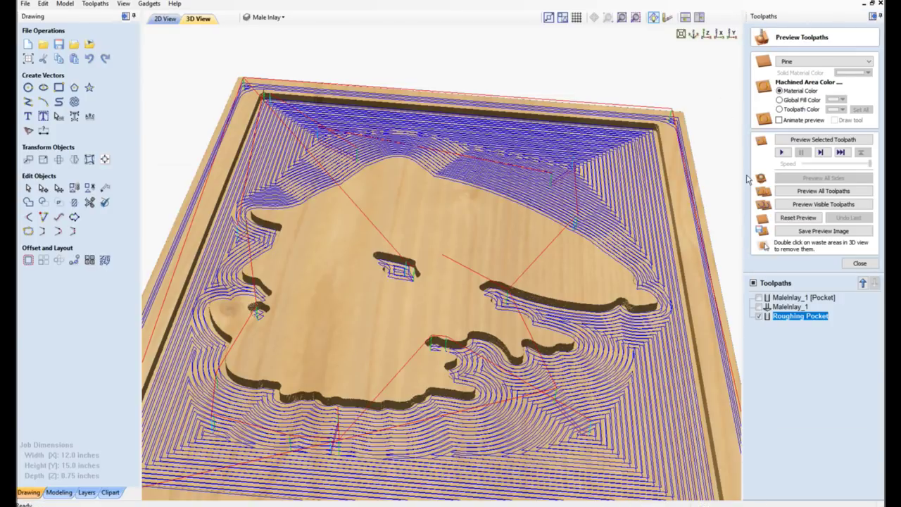
Preview the Roughing Pocket cut in 3D and zoom out to see the whole board.
{"action": "left_click", "coordinate": [806, 141]}
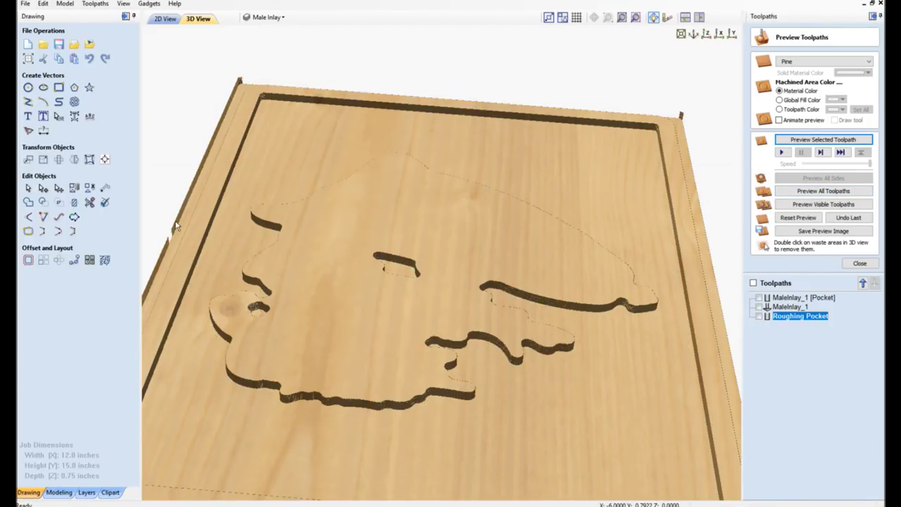
{"action": "scroll", "coordinate": [427, 317], "scroll_direction": "down", "scroll_amount": 3}
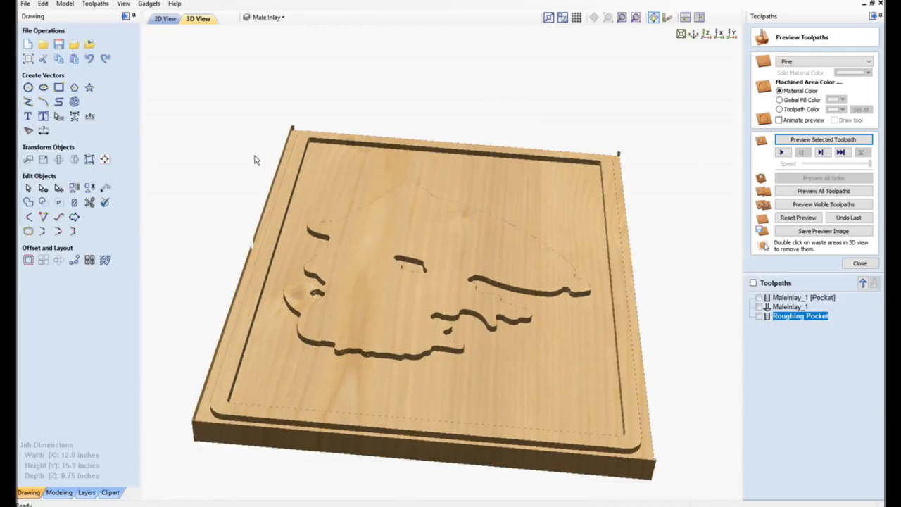
In 2D View, reselect just the outer material boundary rectangle.
{"action": "left_click", "coordinate": [164, 19]}
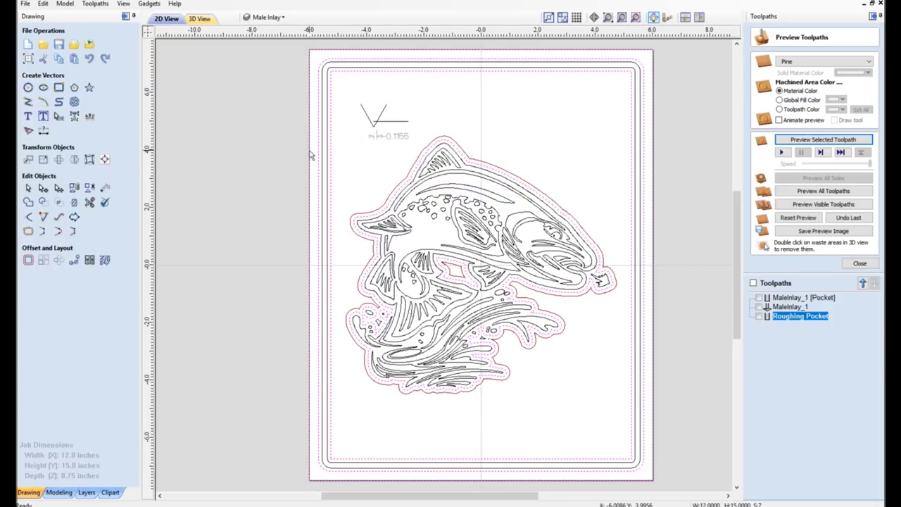
{"action": "left_click", "coordinate": [297, 117]}
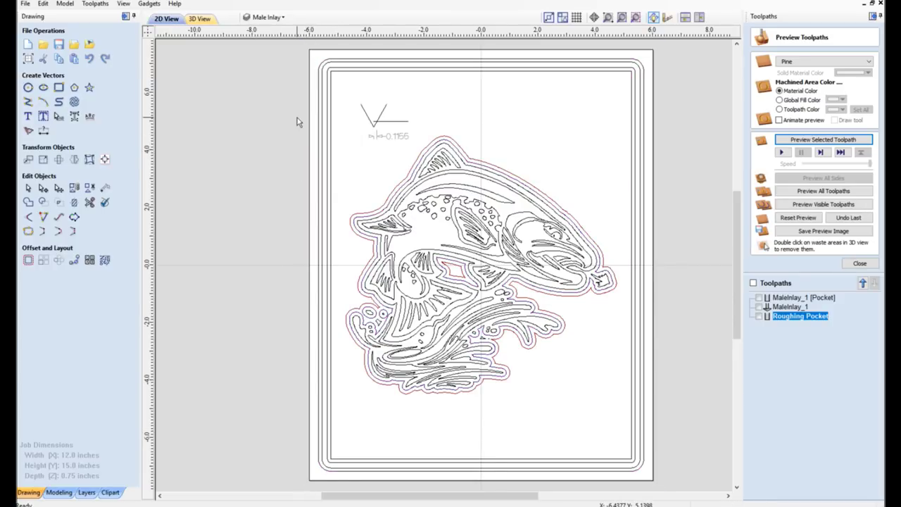
{"action": "left_click", "coordinate": [309, 117]}
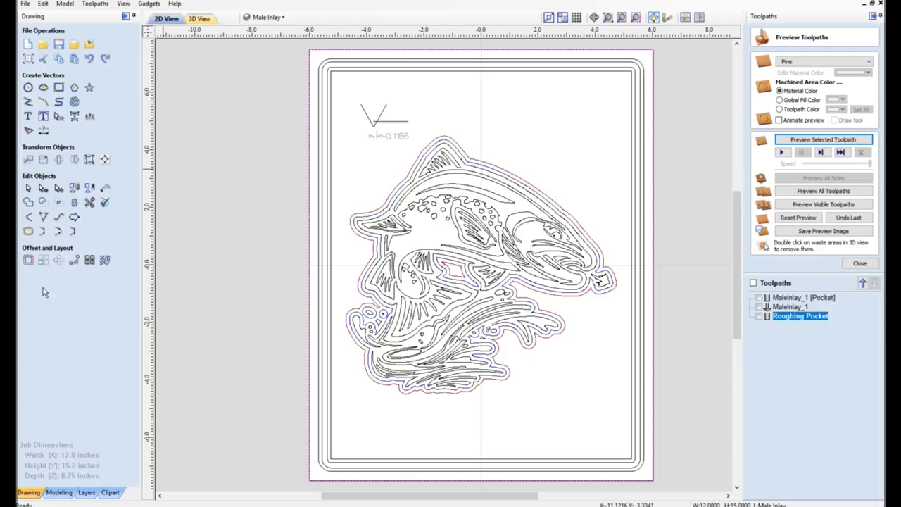
Offset outwards by 0.0625 in with Delete original ticked, replacing the old offset.
{"action": "left_click", "coordinate": [29, 261]}
{"action": "double_click", "coordinate": [67, 119]}
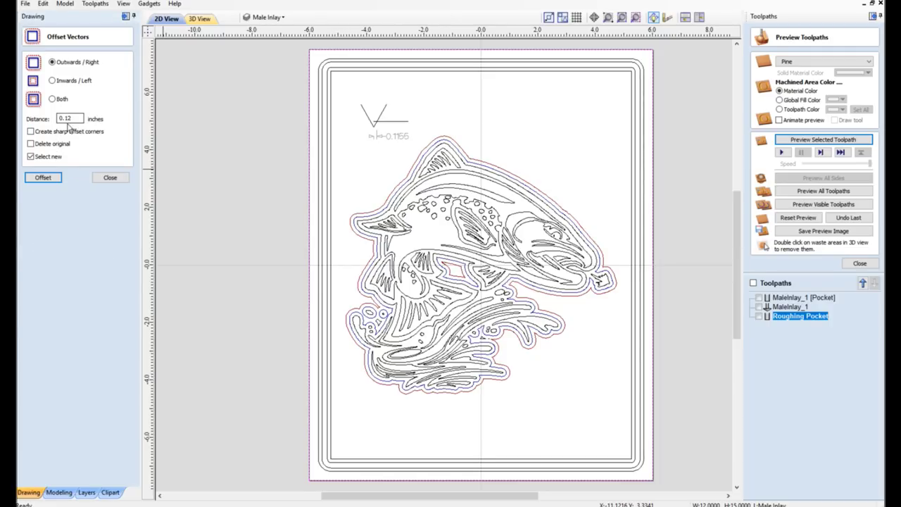
{"action": "type", "text": "0.12"}
{"action": "double_click", "coordinate": [65, 118]}
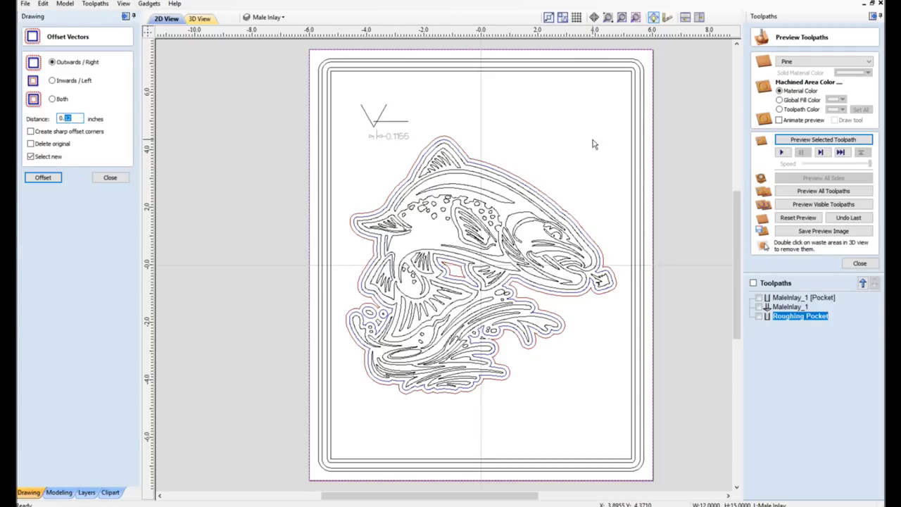
{"action": "type", "text": "0.06"}
{"action": "left_click", "coordinate": [39, 179]}
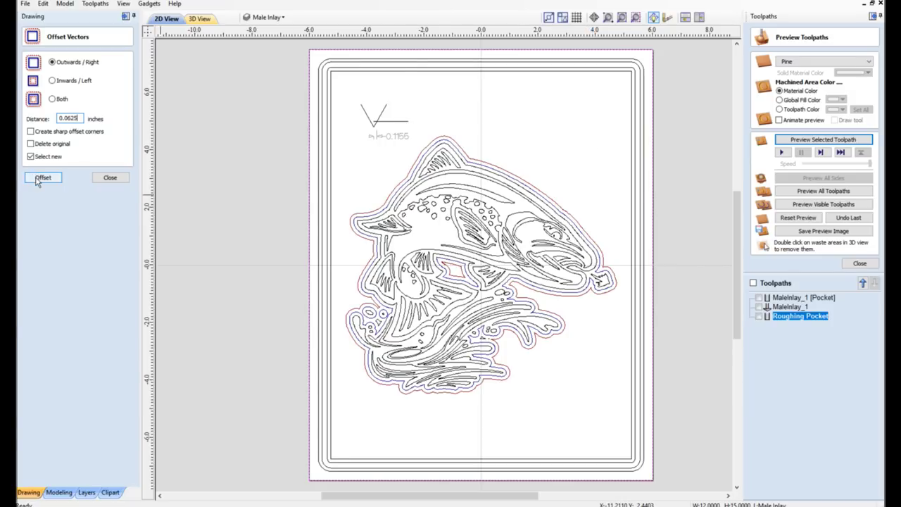
{"action": "left_click", "coordinate": [30, 143]}
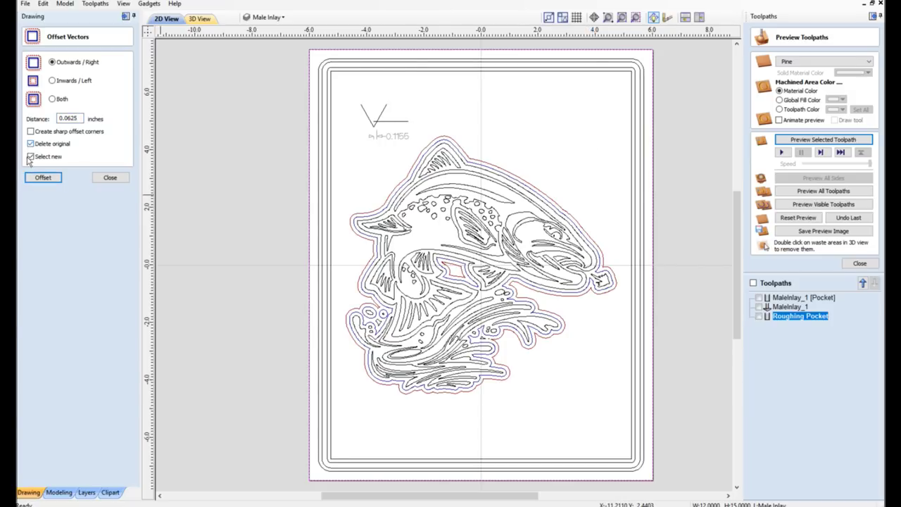
{"action": "left_click", "coordinate": [42, 179]}
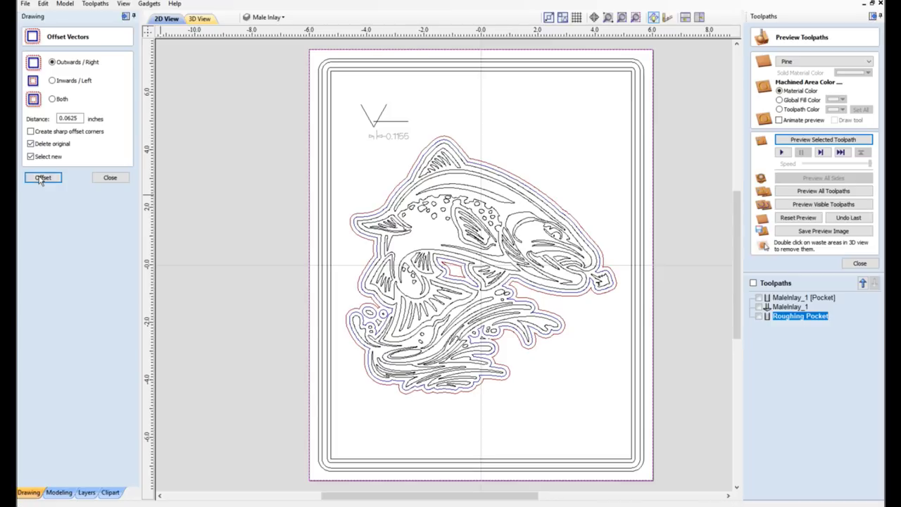
{"action": "left_click", "coordinate": [111, 178]}
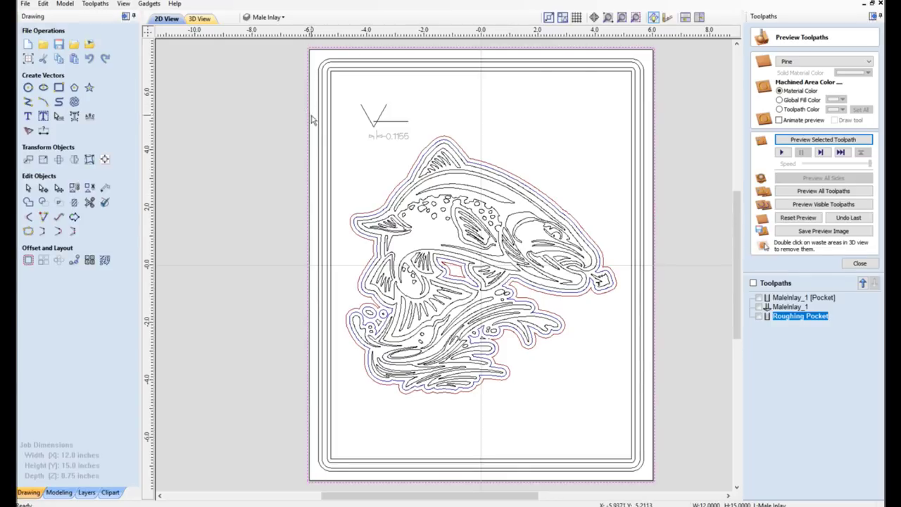
Reopen Roughing Pocket, add the outer sheet rectangle to the selection, and recalculate.
{"action": "double_click", "coordinate": [800, 316]}
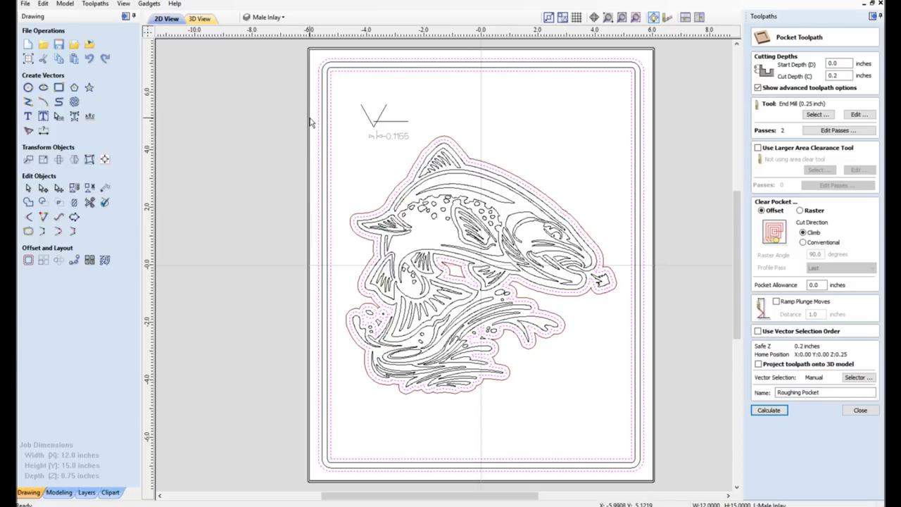
{"action": "left_click", "coordinate": [309, 123], "text": "shift"}
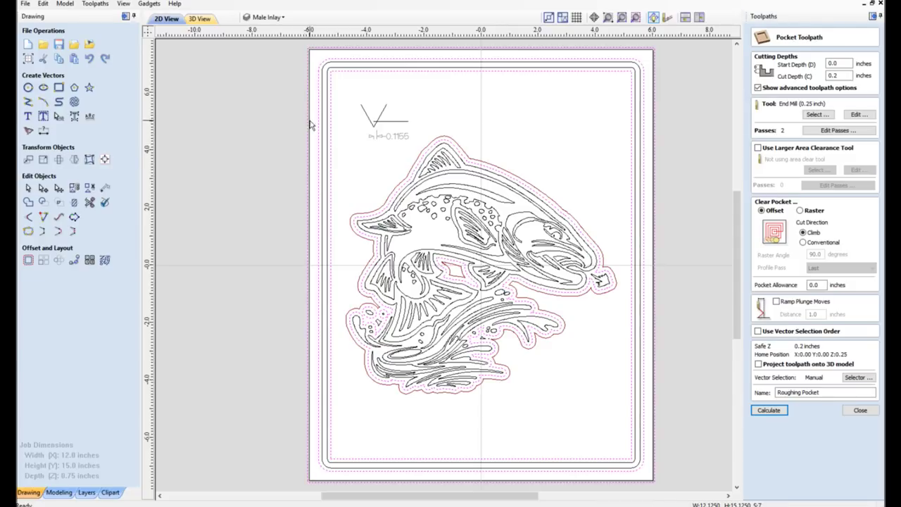
{"action": "left_click", "coordinate": [772, 411]}
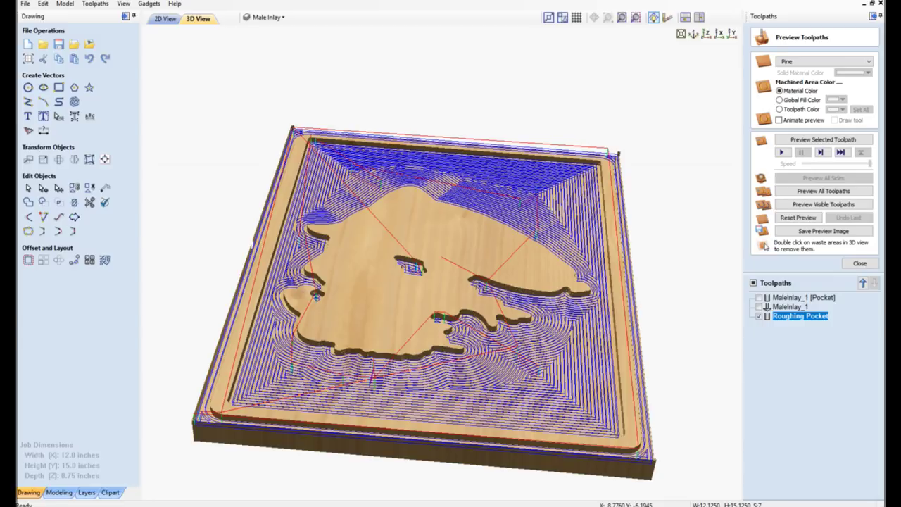
Simulate the Roughing Pocket cut in 3D, replay it, then return to 2D View.
{"action": "left_click", "coordinate": [828, 143]}
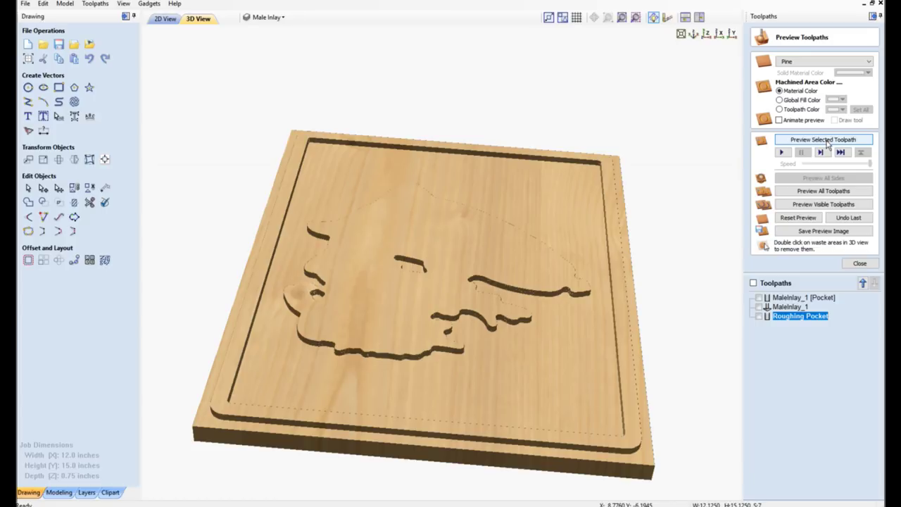
{"action": "left_click", "coordinate": [824, 139]}
{"action": "left_click", "coordinate": [166, 18]}
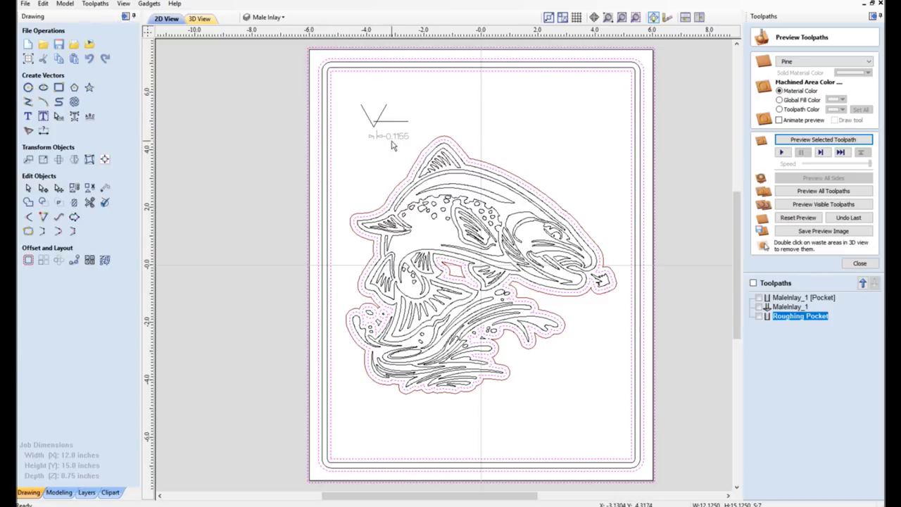
Reopen the Roughing Pocket settings and close them without changes.
{"action": "double_click", "coordinate": [799, 317]}
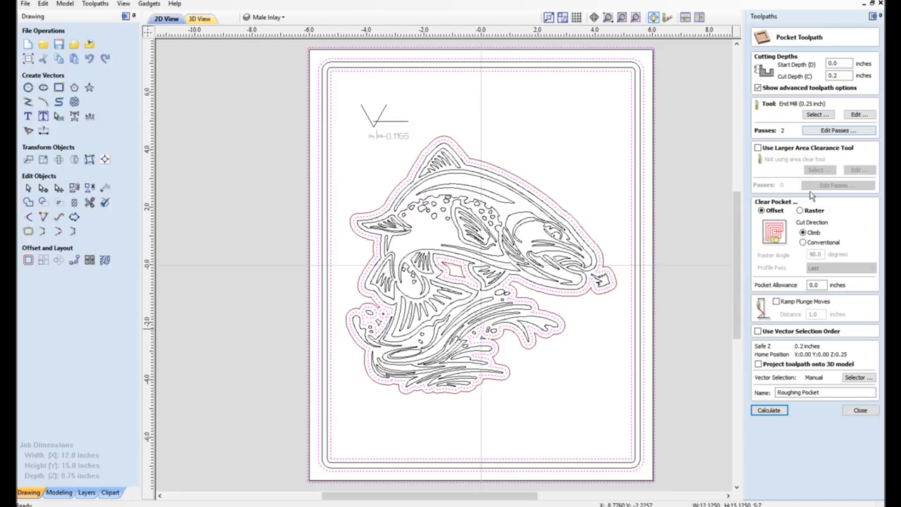
{"action": "left_click", "coordinate": [860, 409]}
Move Roughing Pocket to the top of the toolpath list and review MaleInlay_1's V-carve settings.
{"action": "left_click", "coordinate": [863, 198]}
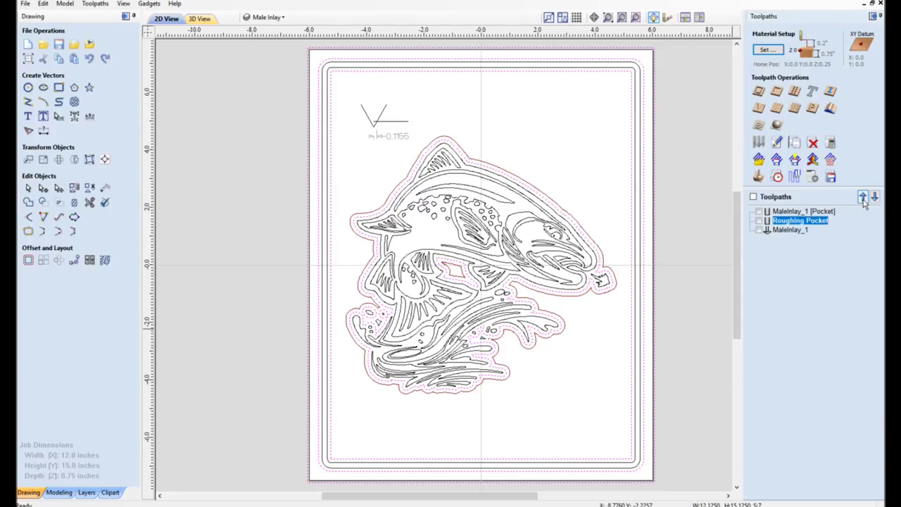
{"action": "left_click", "coordinate": [864, 198]}
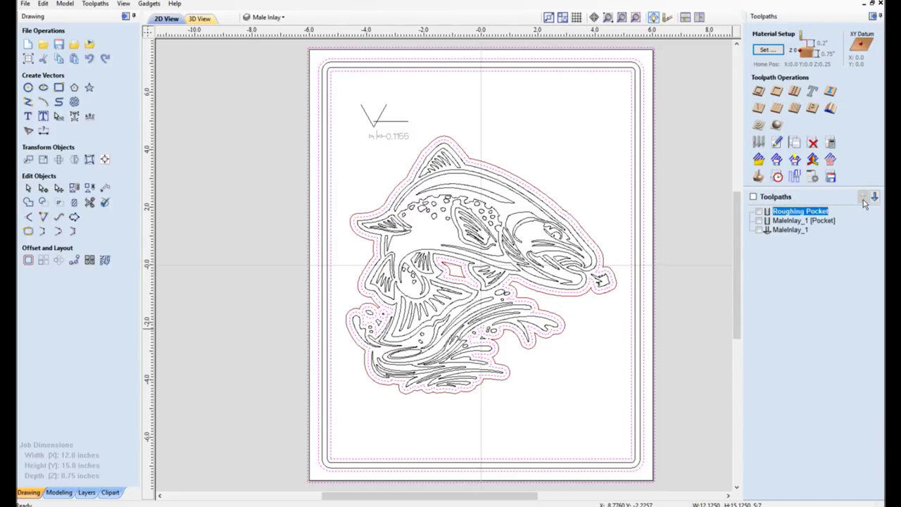
{"action": "double_click", "coordinate": [779, 223]}
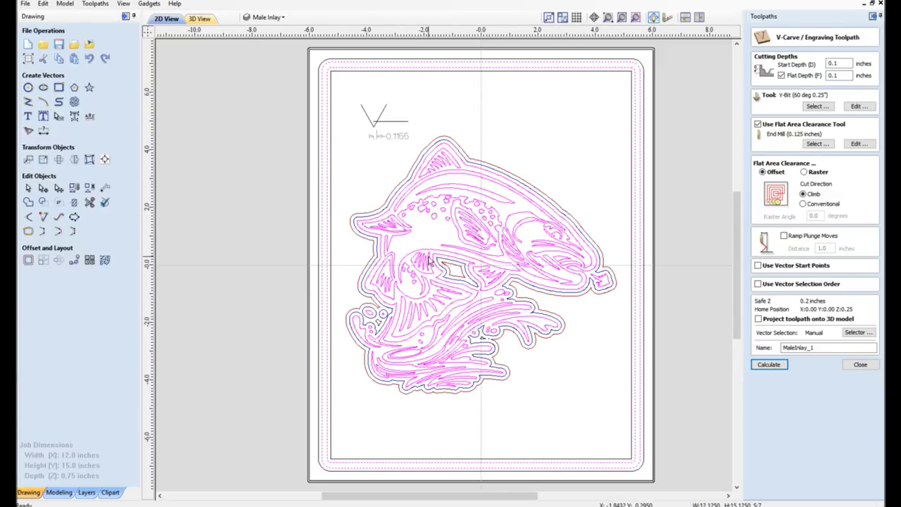
{"action": "left_click", "coordinate": [856, 369]}
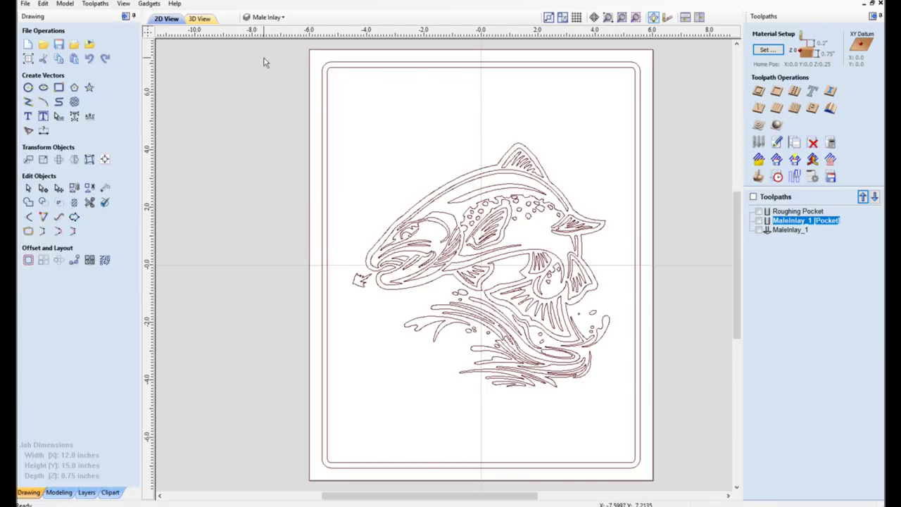
Select the rectangular border and the mirrored trout vectors, then begin a V-Carve / Engraving toolpath.
{"action": "left_click", "coordinate": [346, 74]}
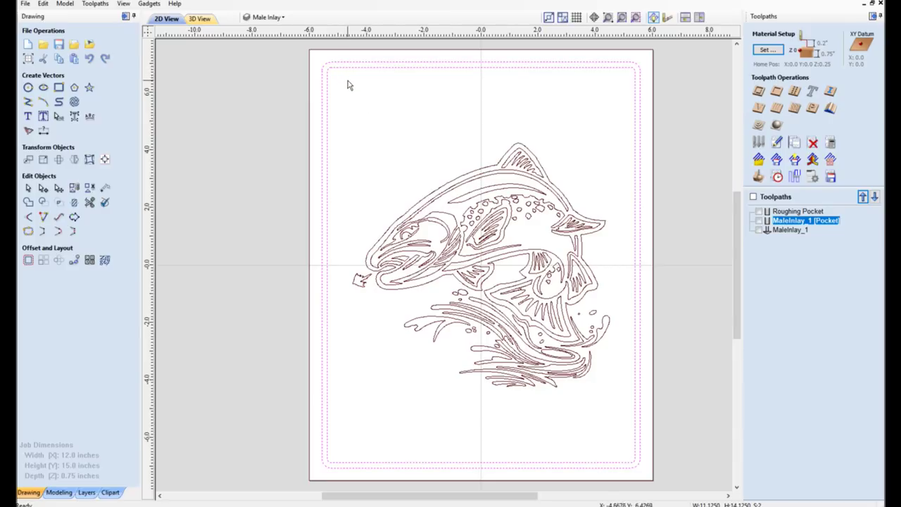
{"action": "left_click", "coordinate": [461, 177], "text": "shift"}
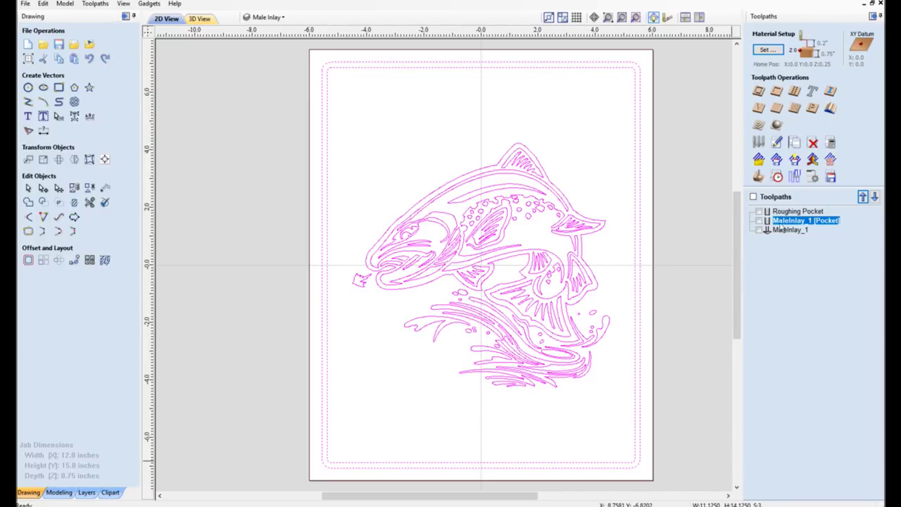
{"action": "left_click", "coordinate": [759, 110]}
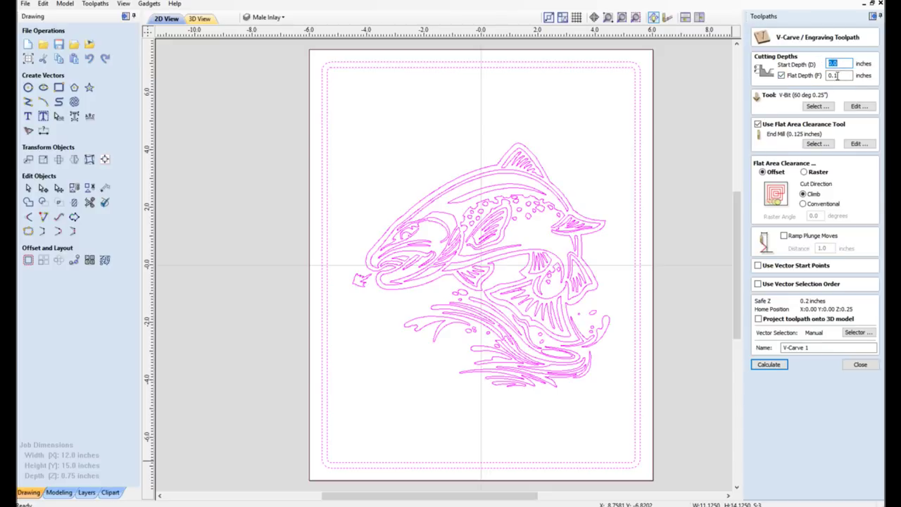
Give the V-carve toolpath a 0.15 inch flat depth and rename it from V-Carve 1 to FemaleInlay.
{"action": "left_click", "coordinate": [838, 75]}
{"action": "type", "text": "5"}
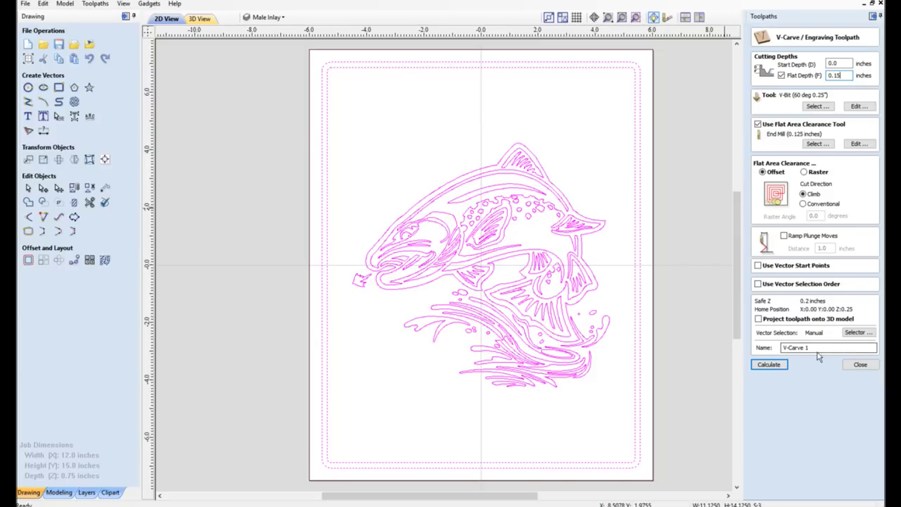
{"action": "left_click_drag", "start_coordinate": [813, 347], "coordinate": [760, 346]}
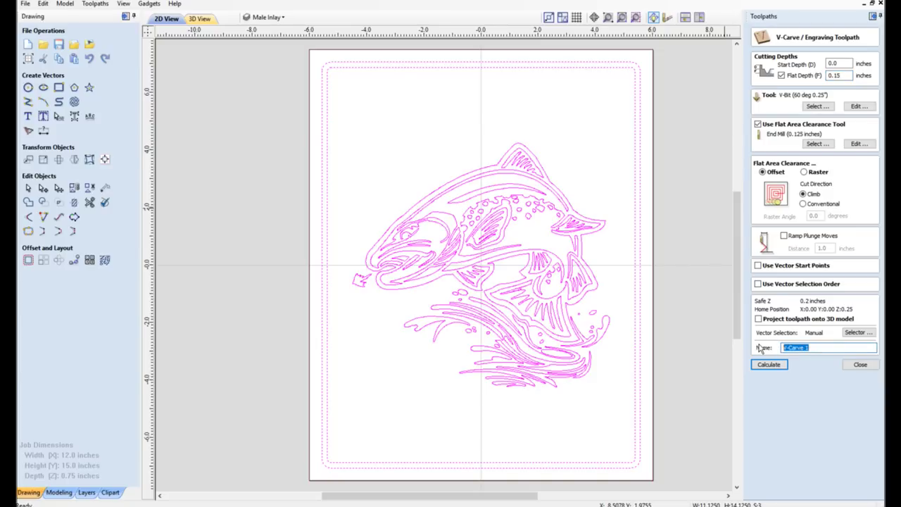
{"action": "type", "text": "Female"}
{"action": "key", "text": "BackSpace"}
{"action": "type", "text": "leINlay"}
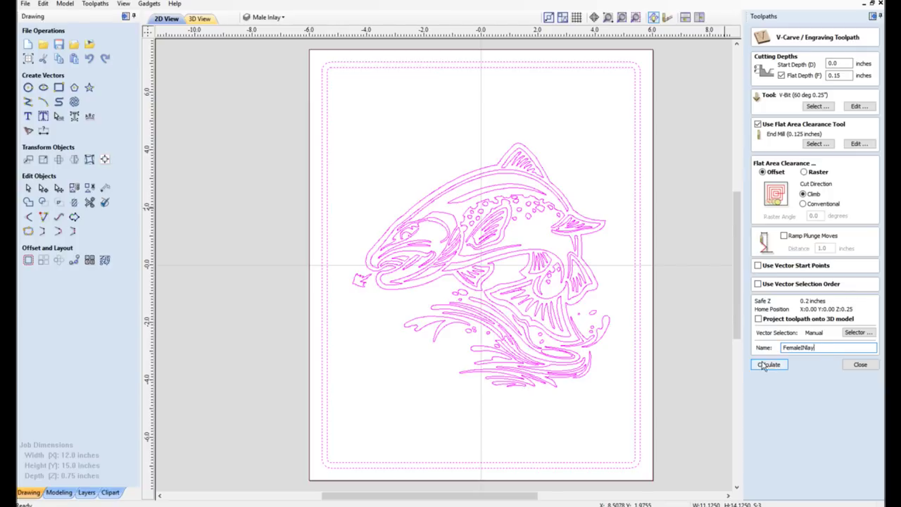
{"action": "left_click", "coordinate": [804, 347]}
{"action": "type", "text": "n"}
{"action": "key", "text": "Delete"}
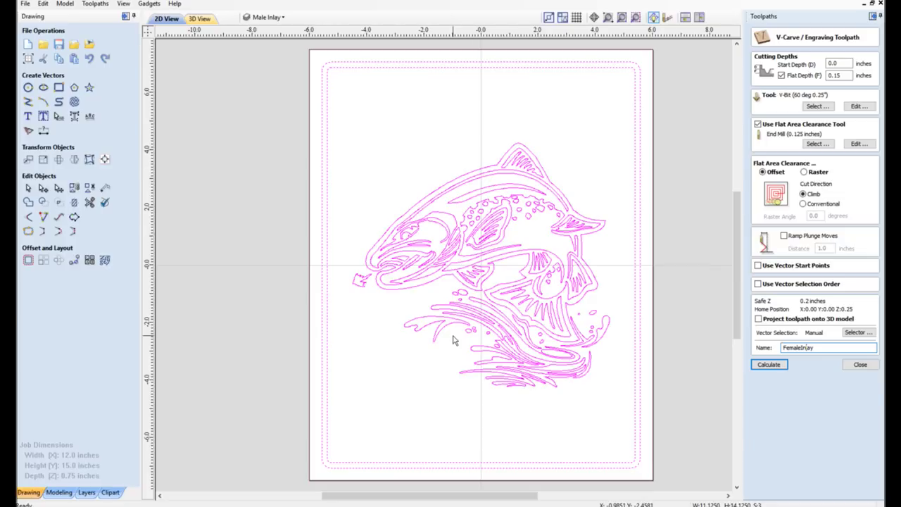
Calculate the FemaleInlay V-carve toolpath, then reset and preview the visible toolpaths on fresh pine.
{"action": "left_click", "coordinate": [770, 368]}
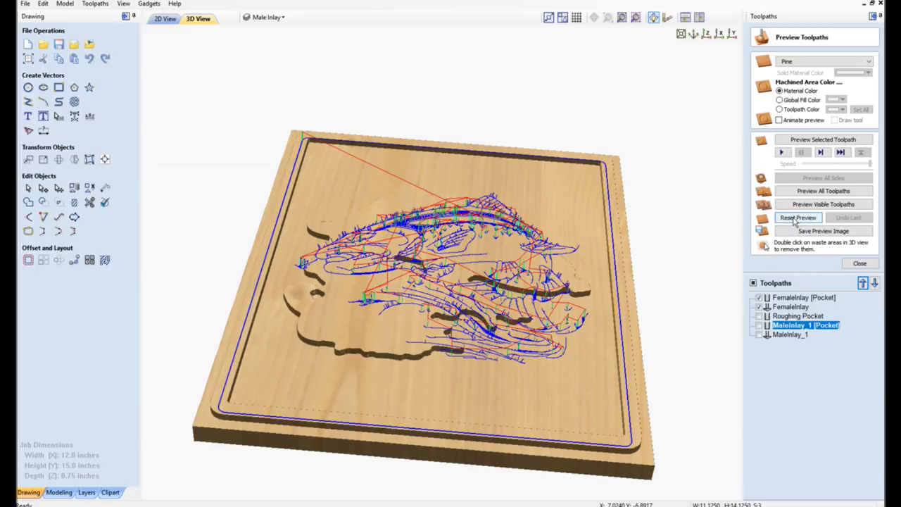
{"action": "left_click", "coordinate": [795, 218]}
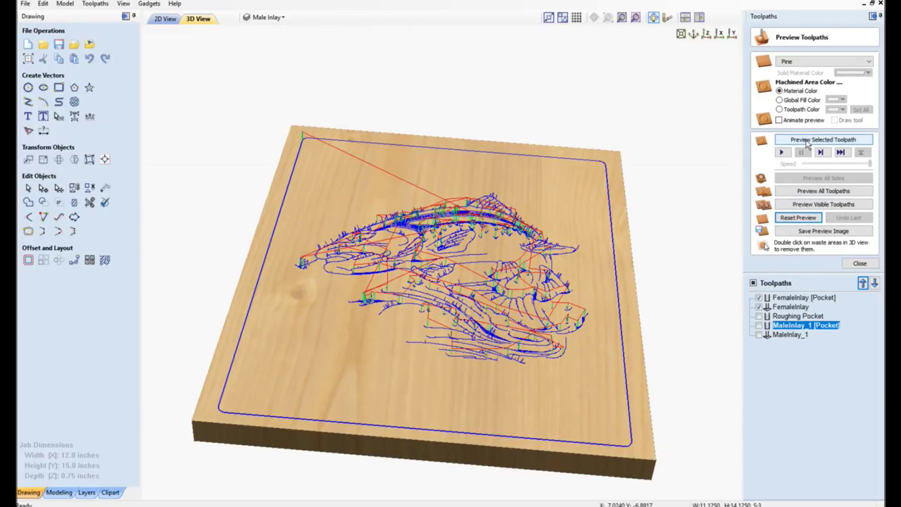
{"action": "left_click", "coordinate": [818, 205]}
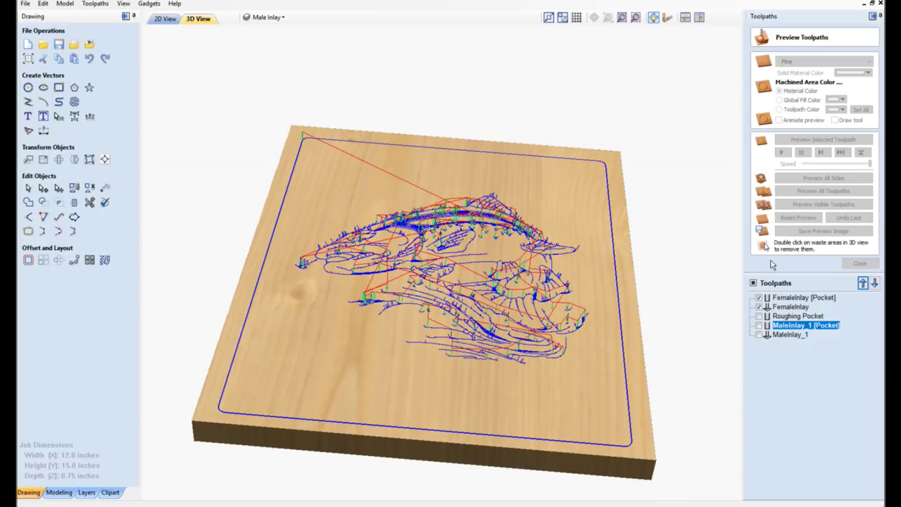
Skip to the finished trout carving and orbit the pine board to inspect it from several angles.
{"action": "left_click", "coordinate": [506, 413]}
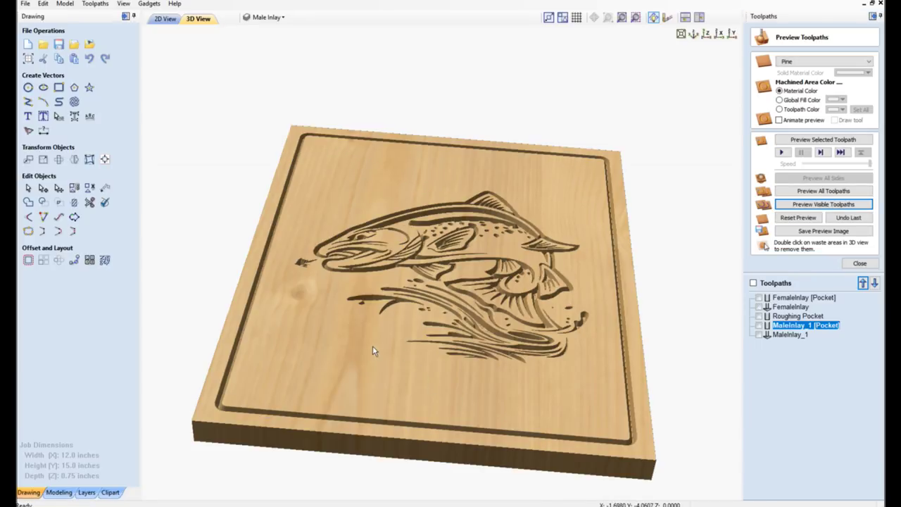
{"action": "left_click_drag", "start_coordinate": [372, 347], "coordinate": [424, 405]}
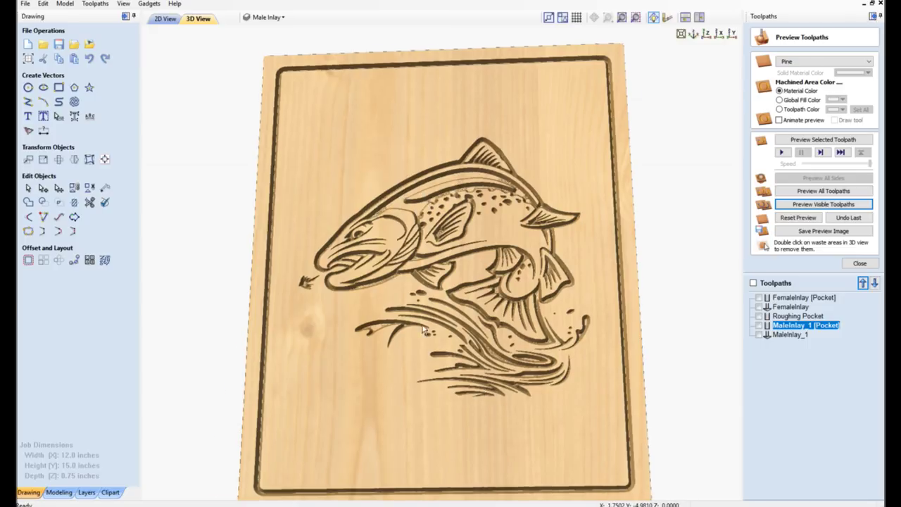
{"action": "left_click_drag", "start_coordinate": [499, 397], "coordinate": [593, 335]}
{"action": "left_click_drag", "start_coordinate": [393, 439], "coordinate": [378, 426]}
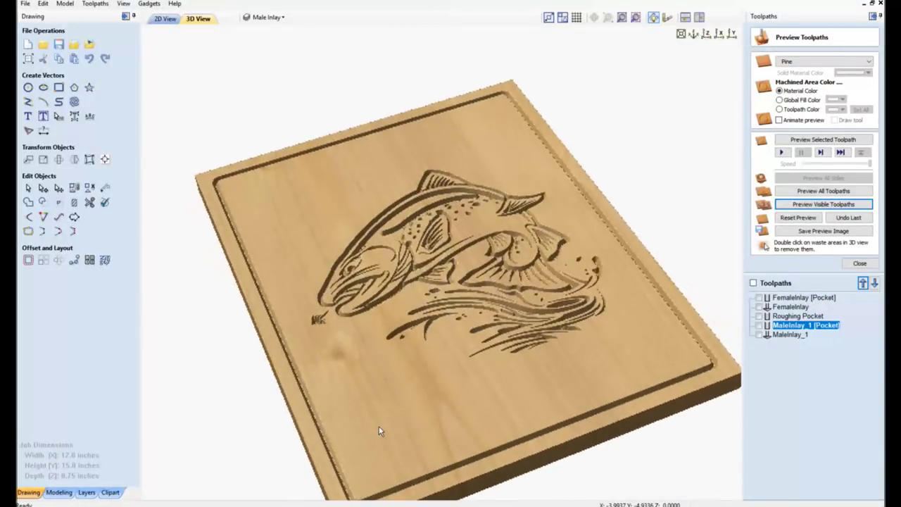
{"action": "left_click_drag", "start_coordinate": [543, 318], "coordinate": [418, 331]}
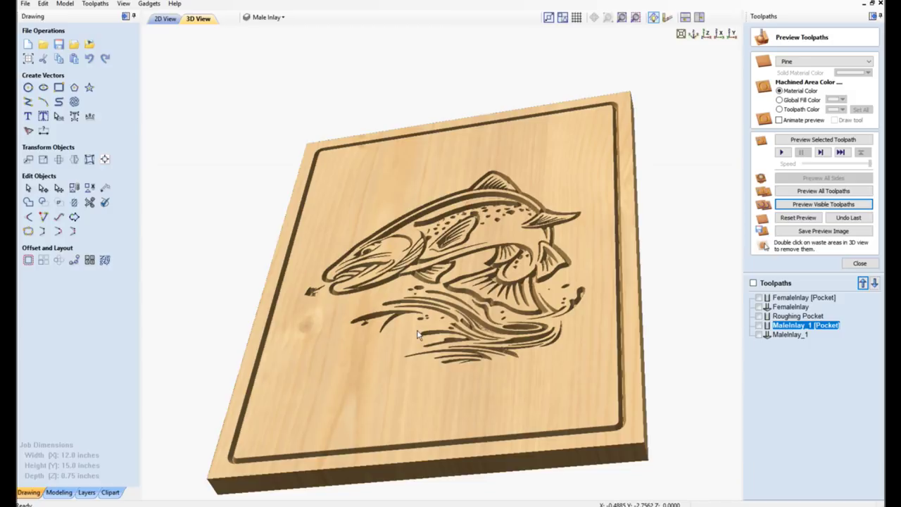
{"action": "left_click_drag", "start_coordinate": [369, 428], "coordinate": [357, 364]}
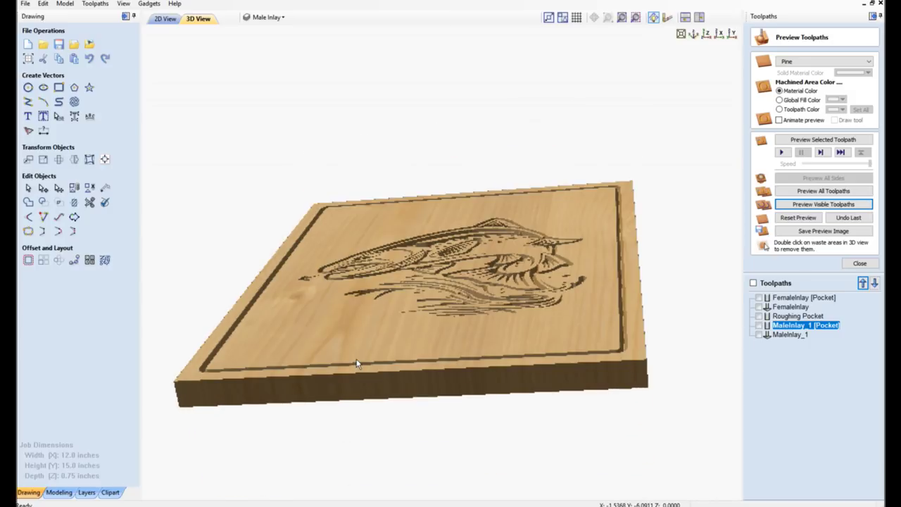
{"action": "left_click_drag", "start_coordinate": [535, 316], "coordinate": [338, 382]}
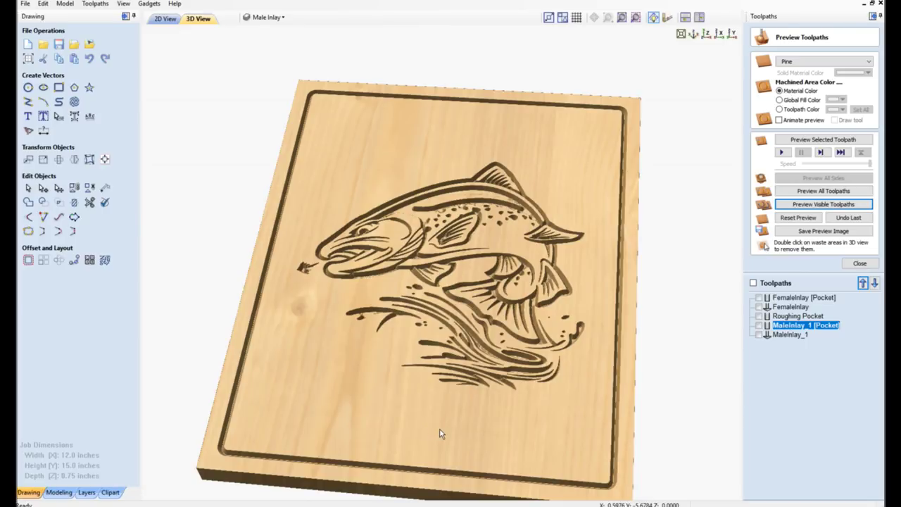
{"action": "left_click_drag", "start_coordinate": [448, 435], "coordinate": [455, 411]}
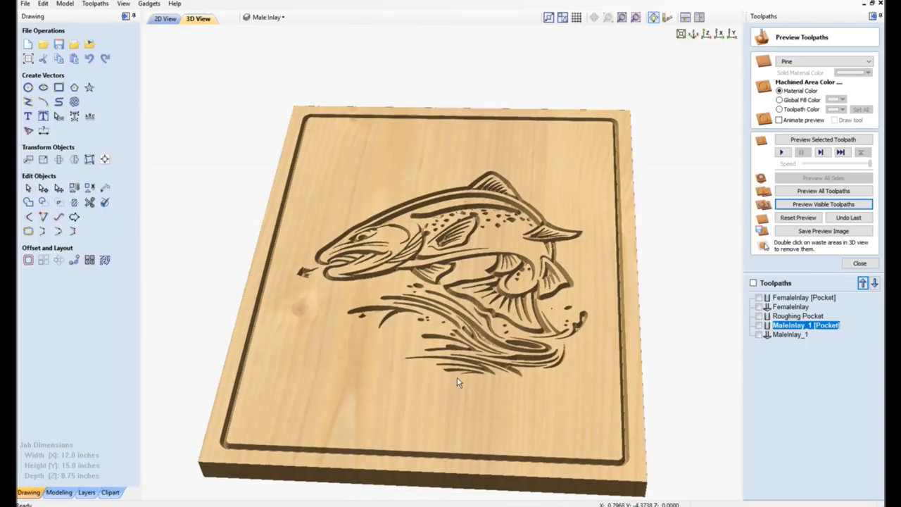
{"action": "left_click_drag", "start_coordinate": [424, 333], "coordinate": [420, 359]}
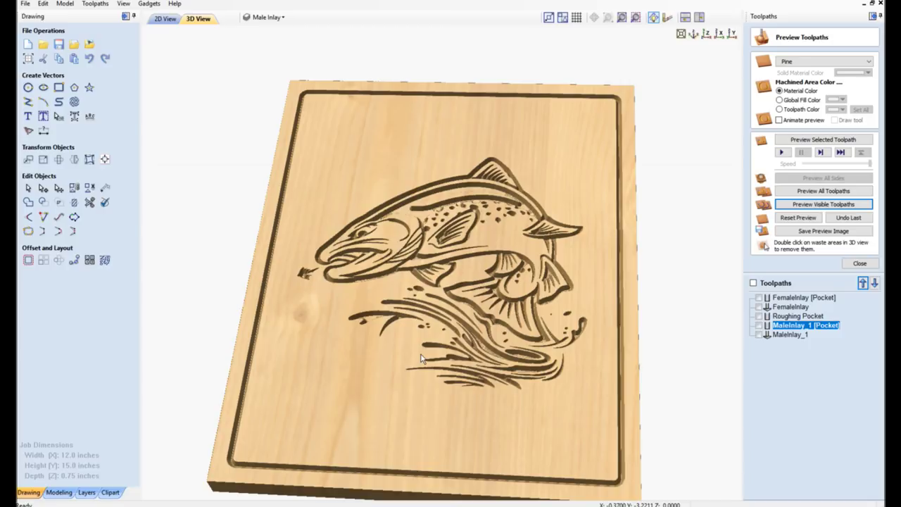
{"action": "left_click_drag", "start_coordinate": [425, 355], "coordinate": [437, 334]}
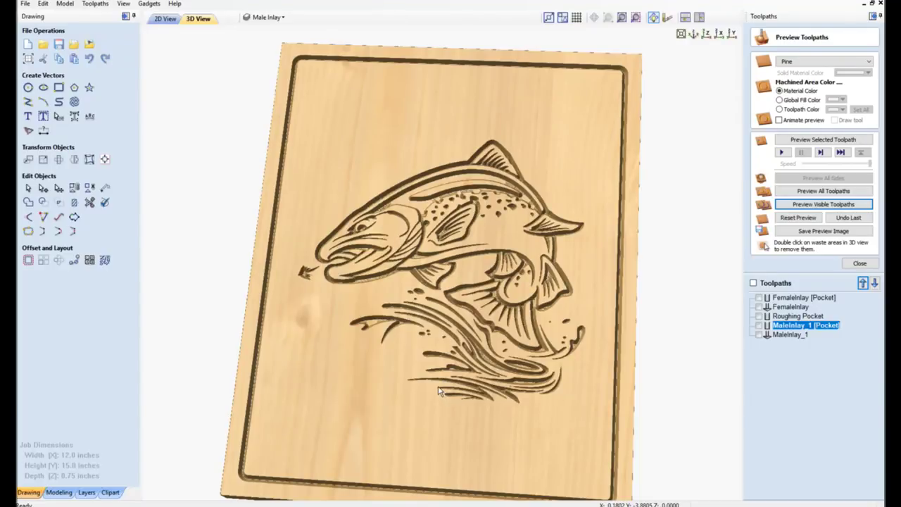
{"action": "left_click_drag", "start_coordinate": [438, 391], "coordinate": [441, 380]}
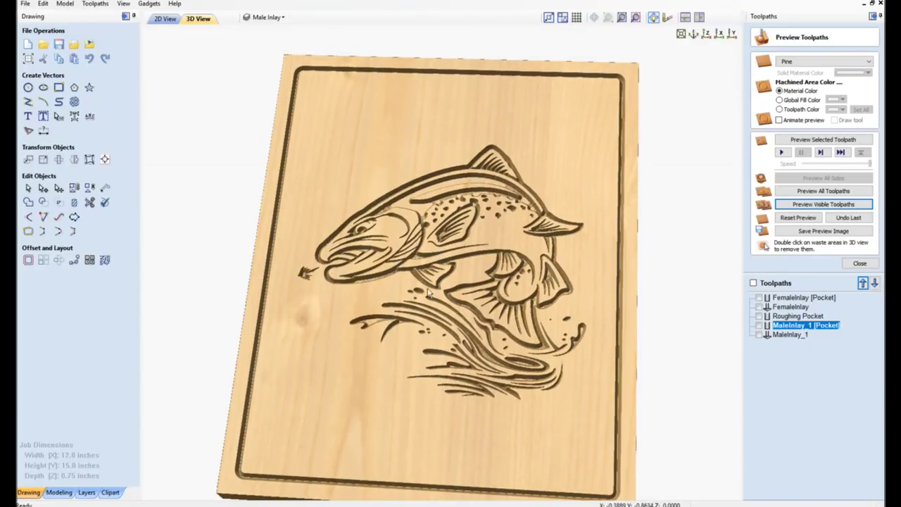
{"action": "left_click_drag", "start_coordinate": [417, 336], "coordinate": [419, 365]}
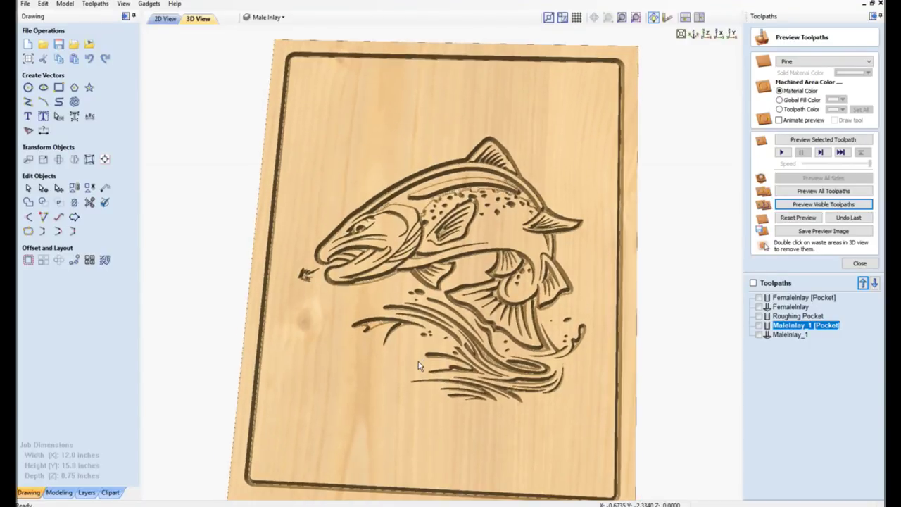
{"action": "scroll", "coordinate": [475, 396], "scroll_direction": "up", "scroll_amount": 2}
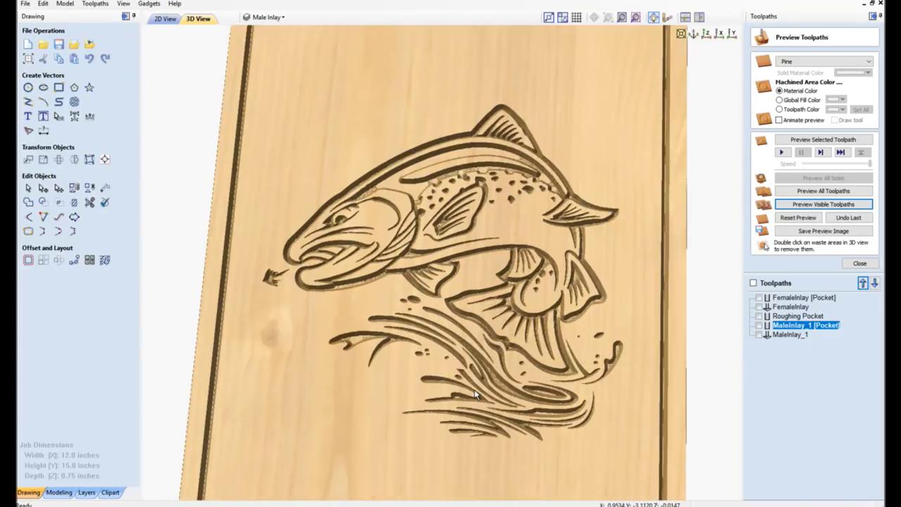
{"action": "left_click_drag", "start_coordinate": [429, 452], "coordinate": [422, 414]}
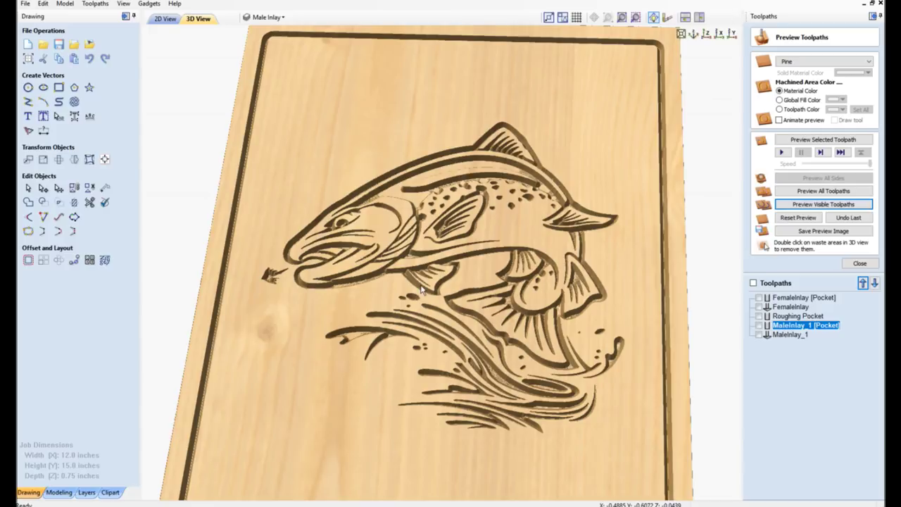
{"action": "left_click_drag", "start_coordinate": [433, 266], "coordinate": [436, 201]}
{"action": "left_click_drag", "start_coordinate": [523, 382], "coordinate": [207, 227]}
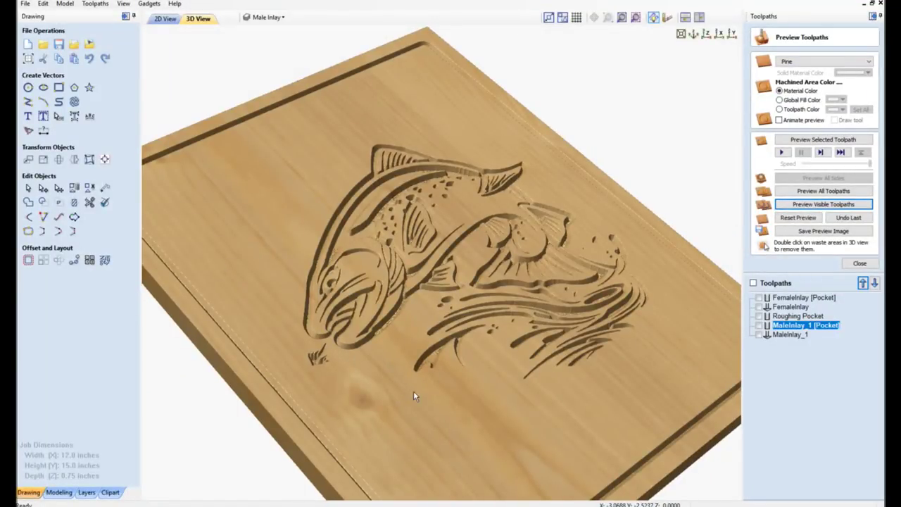
{"action": "left_click_drag", "start_coordinate": [413, 395], "coordinate": [302, 409]}
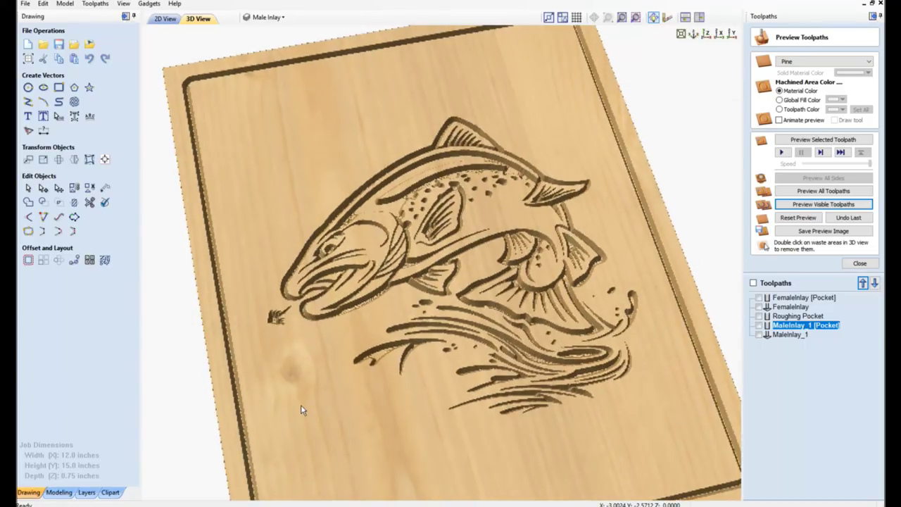
{"action": "left_click_drag", "start_coordinate": [353, 334], "coordinate": [327, 366]}
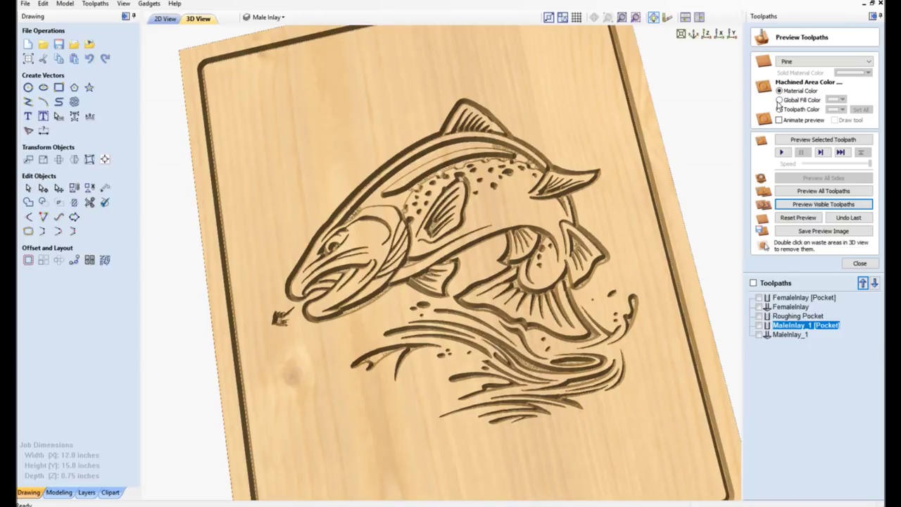
Change the preview material from Pine to walnut2 and select the FemaleInlay [Pocket] toolpath.
{"action": "left_click", "coordinate": [820, 62]}
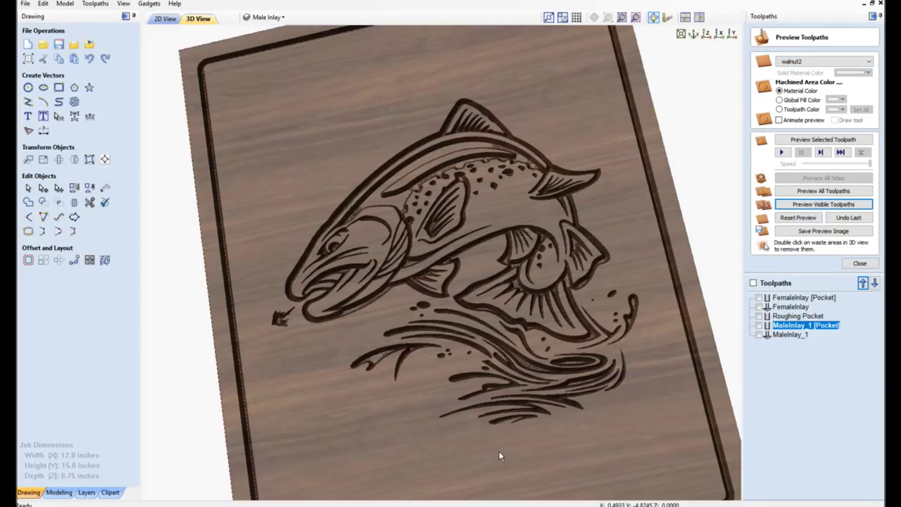
{"action": "left_click_drag", "start_coordinate": [499, 450], "coordinate": [493, 432]}
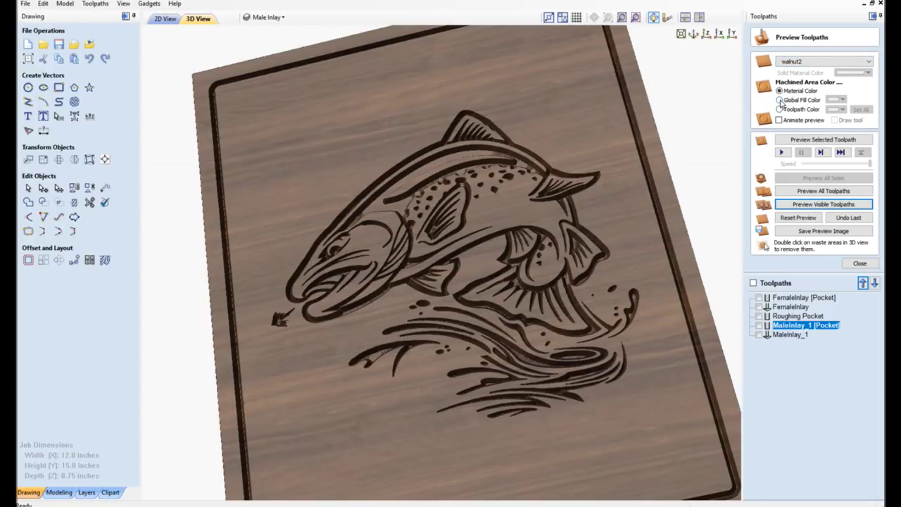
{"action": "left_click", "coordinate": [791, 299]}
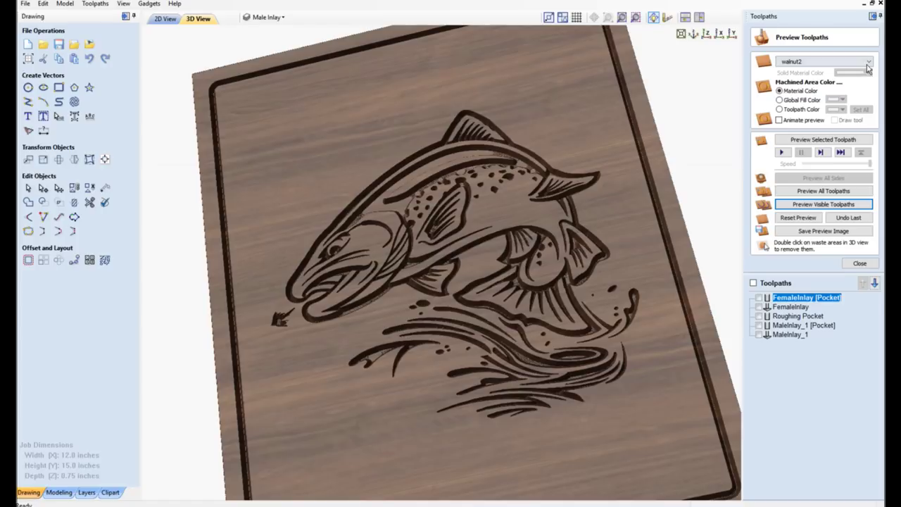
Colour machined areas by toolpath colour, select FemaleInlay, and inspect the carving from several angles.
{"action": "left_click", "coordinate": [780, 109]}
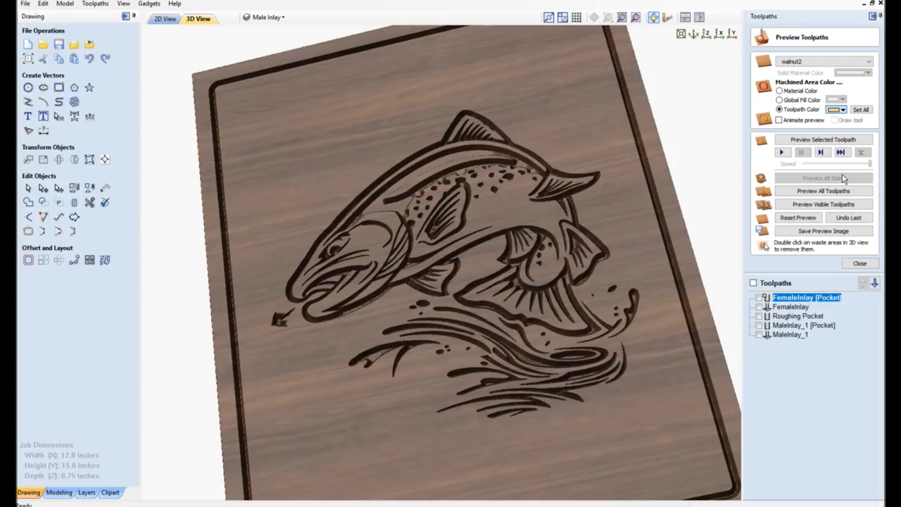
{"action": "left_click", "coordinate": [784, 308]}
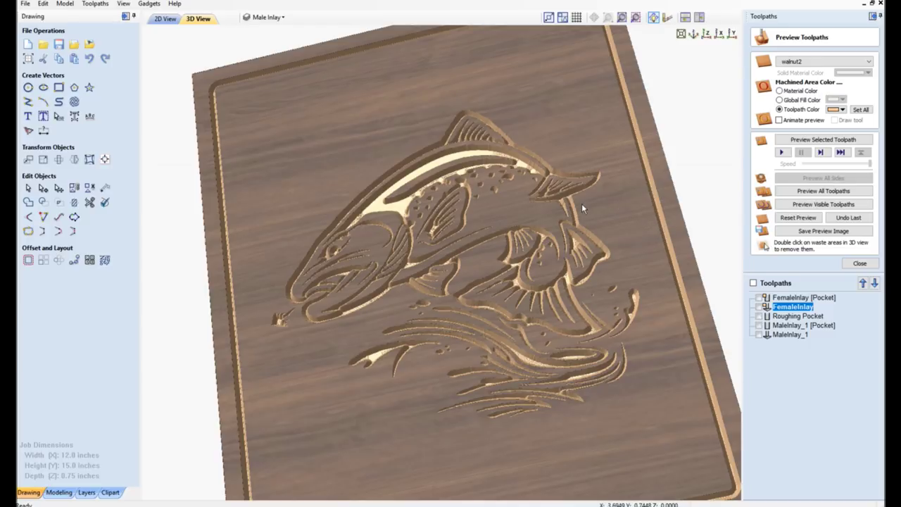
{"action": "left_click_drag", "start_coordinate": [486, 230], "coordinate": [482, 235]}
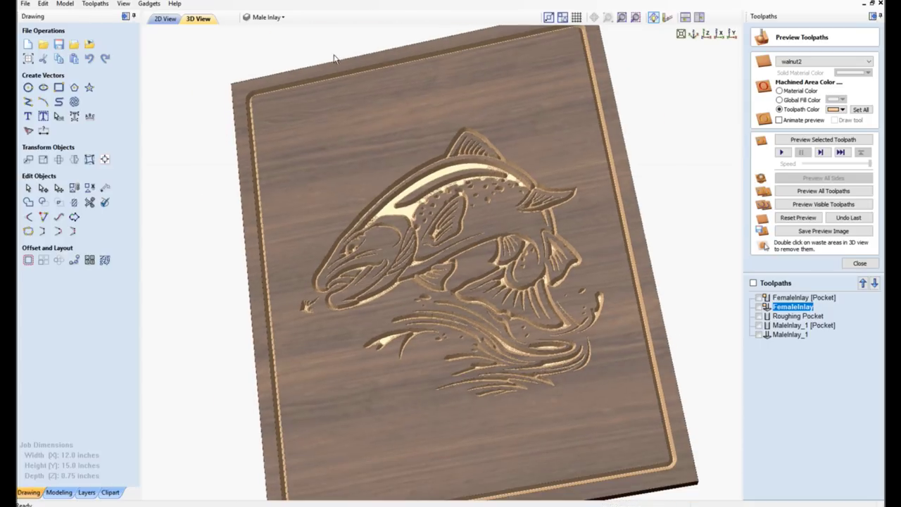
{"action": "left_click_drag", "start_coordinate": [402, 270], "coordinate": [353, 205]}
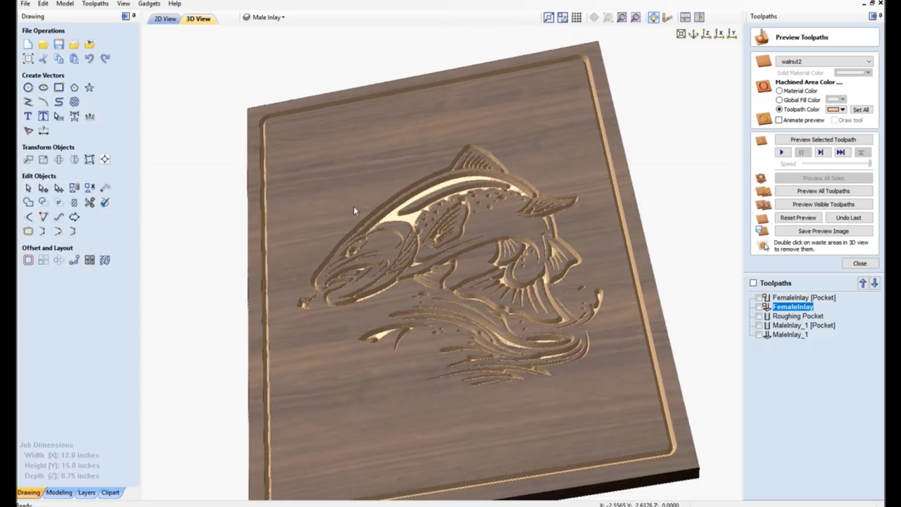
{"action": "left_click_drag", "start_coordinate": [443, 258], "coordinate": [395, 235]}
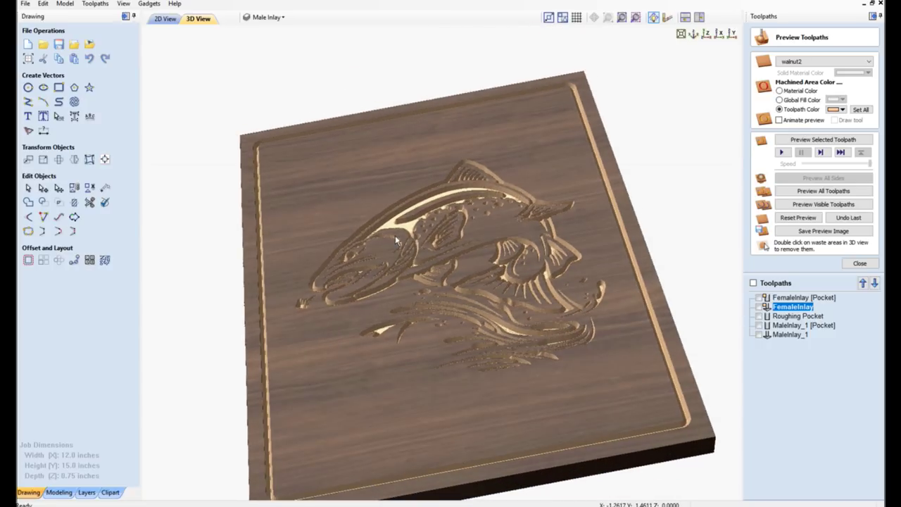
{"action": "left_click_drag", "start_coordinate": [465, 383], "coordinate": [460, 390]}
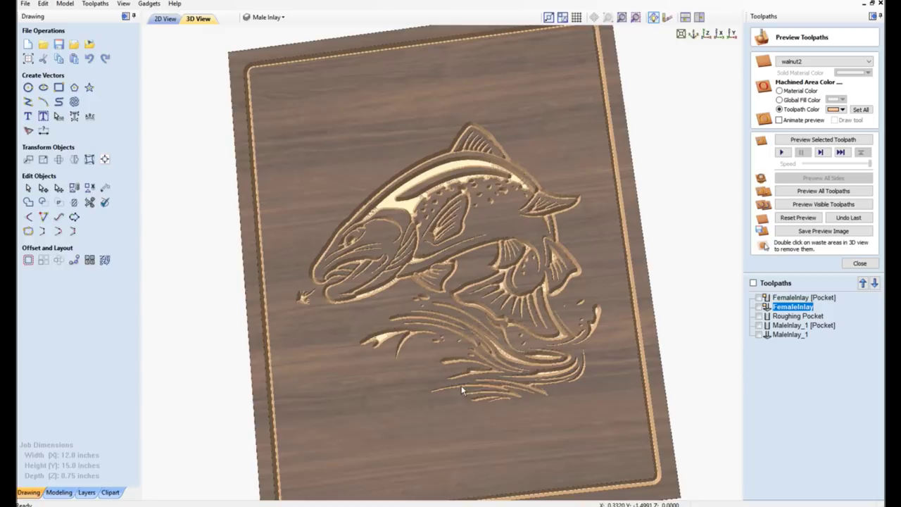
Make the machined areas purple, select FemaleInlay [Pocket], and inspect the purple carving.
{"action": "left_click", "coordinate": [842, 109]}
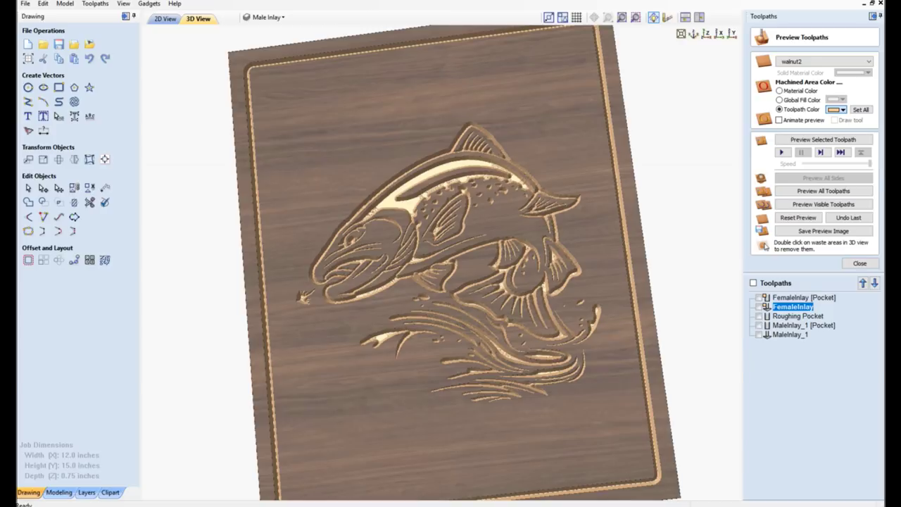
{"action": "key", "text": "Down"}
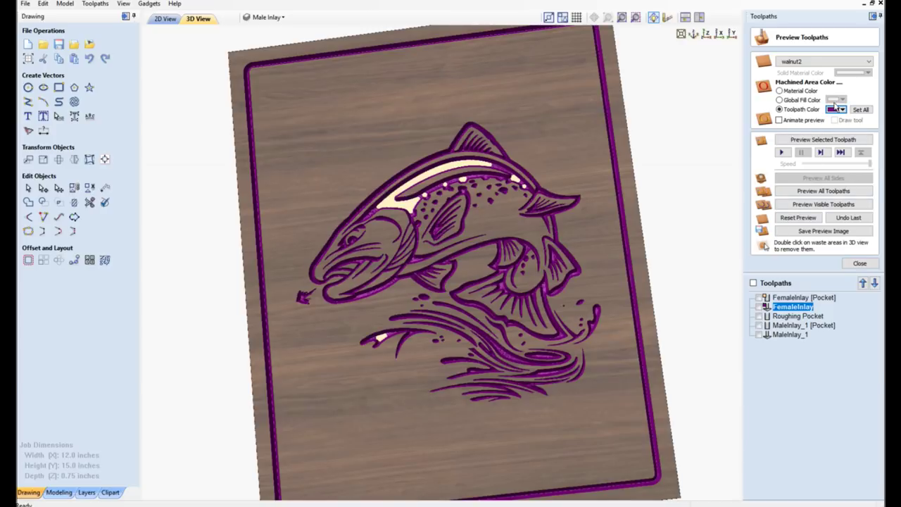
{"action": "left_click", "coordinate": [803, 298]}
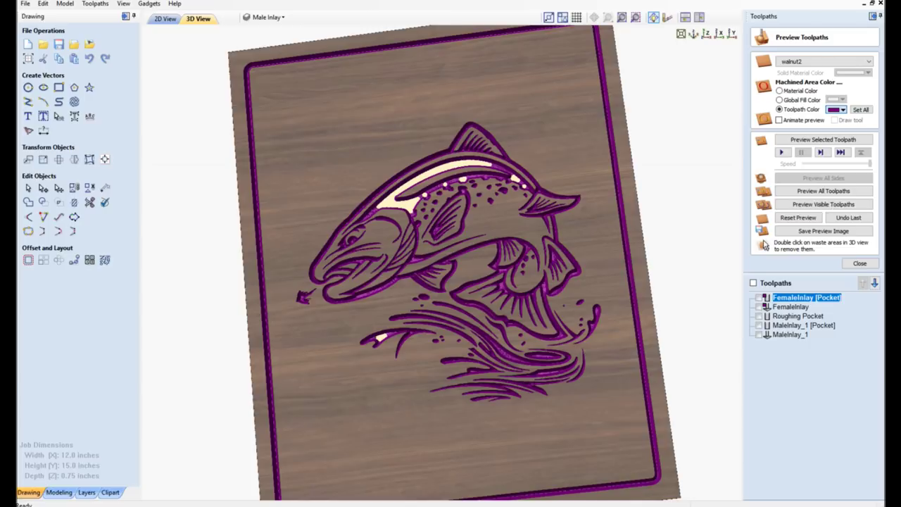
{"action": "left_click_drag", "start_coordinate": [432, 339], "coordinate": [433, 246]}
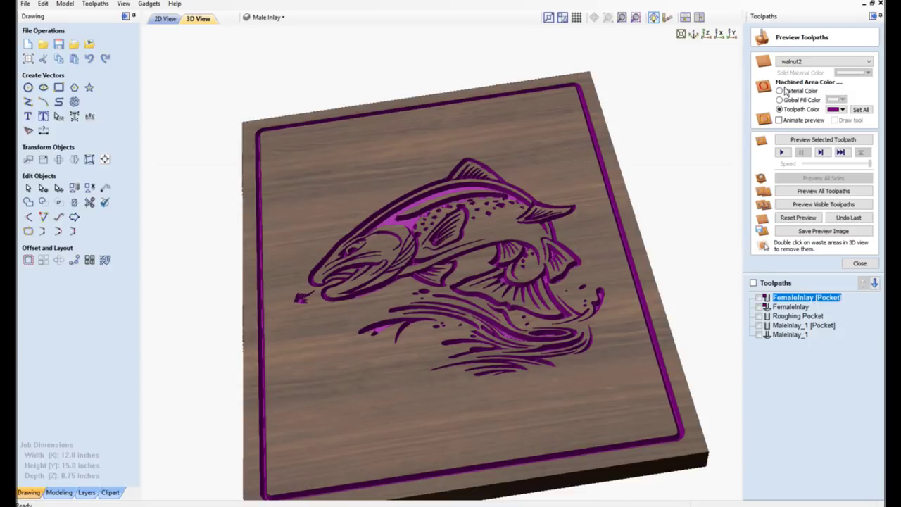
{"action": "left_click_drag", "start_coordinate": [404, 268], "coordinate": [404, 315]}
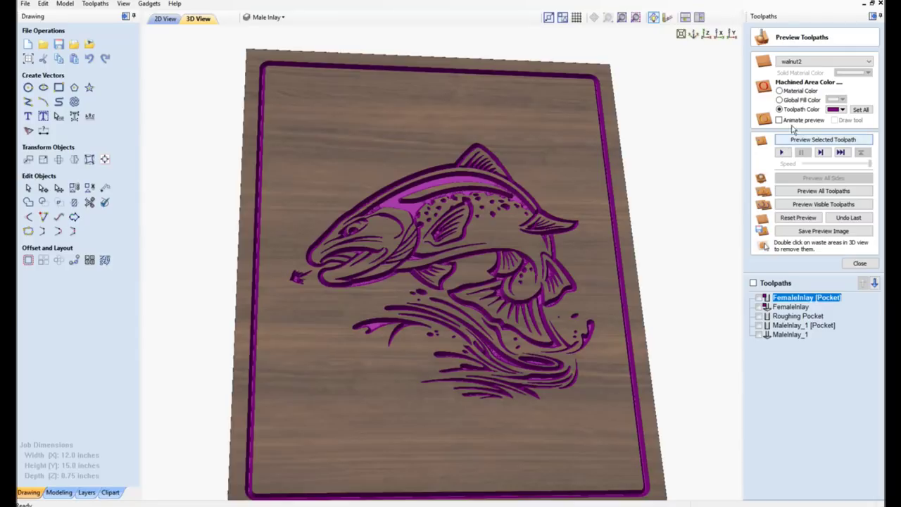
Show machined areas in Material Color and switch the preview wood from walnut to Cherry.
{"action": "left_click", "coordinate": [780, 92]}
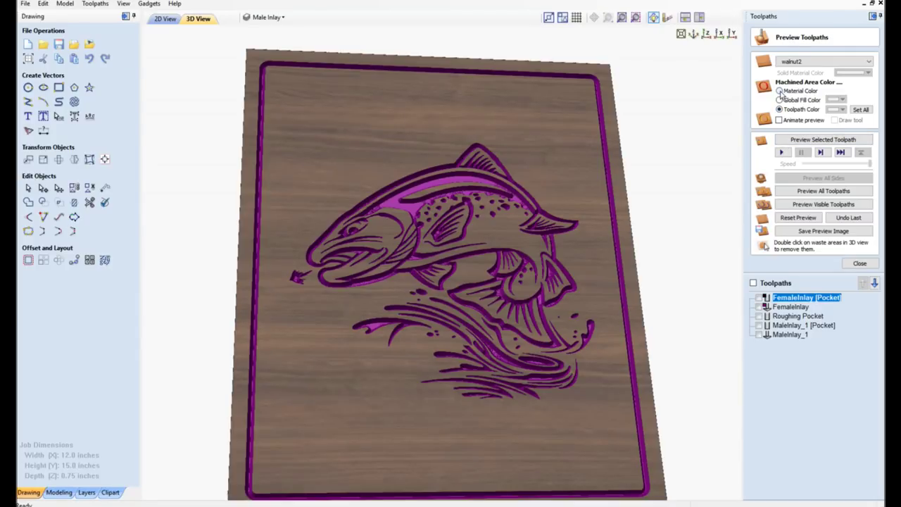
{"action": "left_click", "coordinate": [780, 92]}
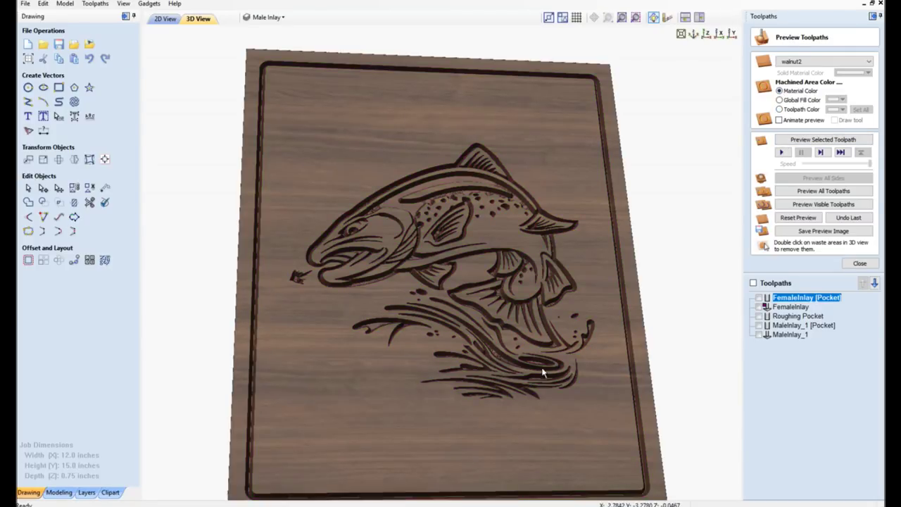
{"action": "left_click_drag", "start_coordinate": [416, 425], "coordinate": [684, 88]}
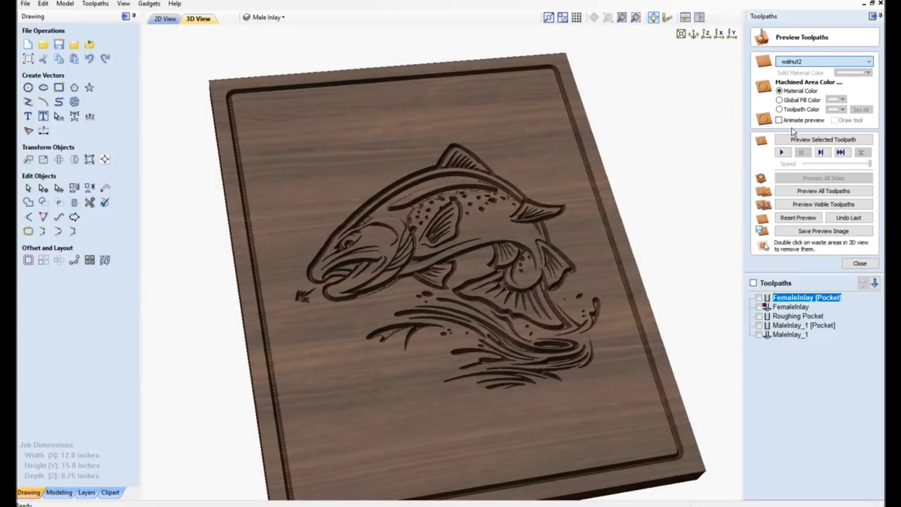
{"action": "key", "text": "Down"}
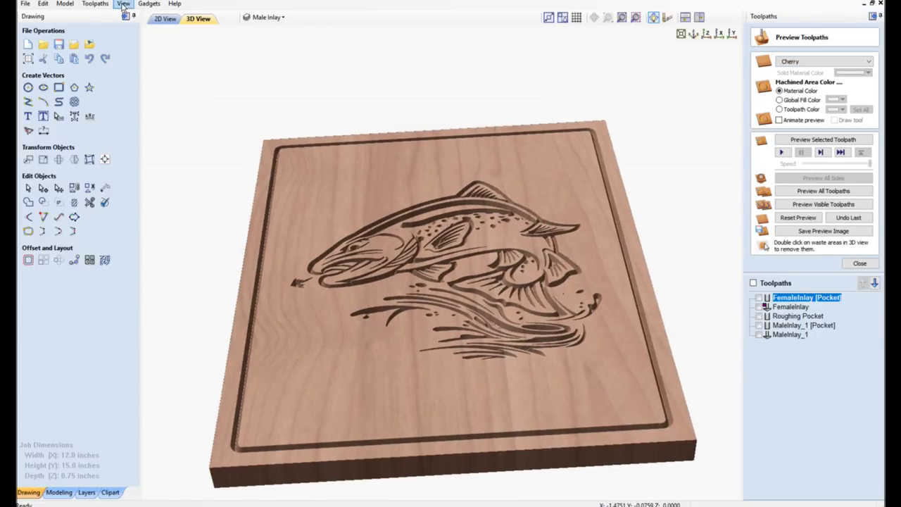
In the 2D view, review FemaleInlay's 0.15 flat depth and close the form without recalculating.
{"action": "left_click", "coordinate": [164, 19]}
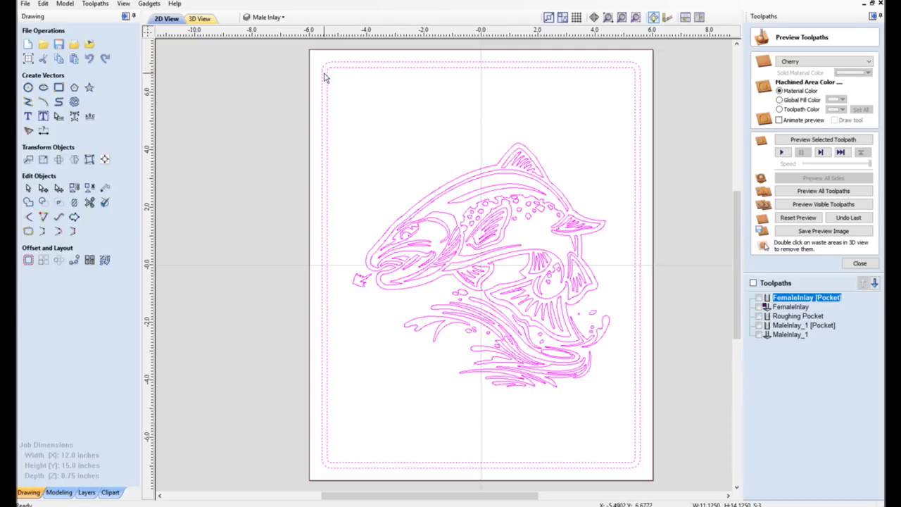
{"action": "double_click", "coordinate": [785, 307]}
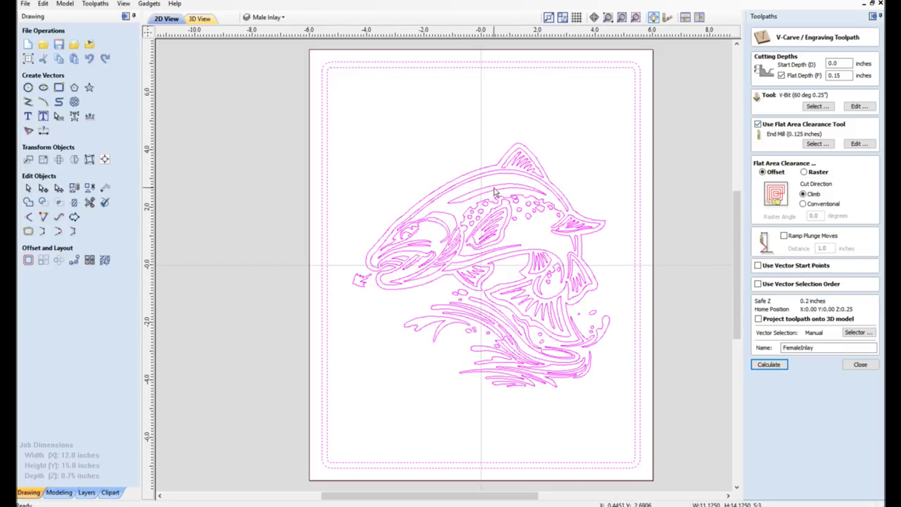
{"action": "left_click", "coordinate": [835, 77]}
{"action": "left_click_drag", "start_coordinate": [837, 77], "coordinate": [842, 79]}
{"action": "left_click", "coordinate": [861, 365]}
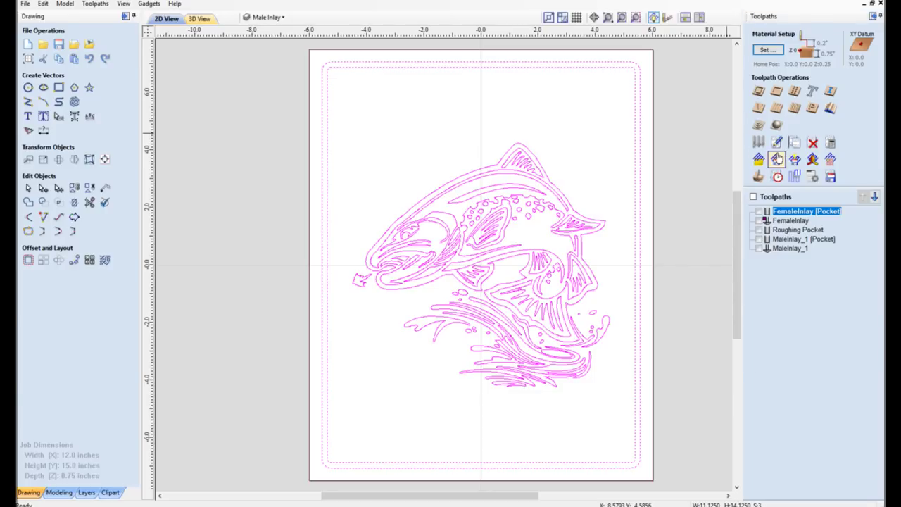
Select the FemaleInlay toolpath, undo back to the male inlay vectors, and select the trout design.
{"action": "left_click", "coordinate": [775, 221]}
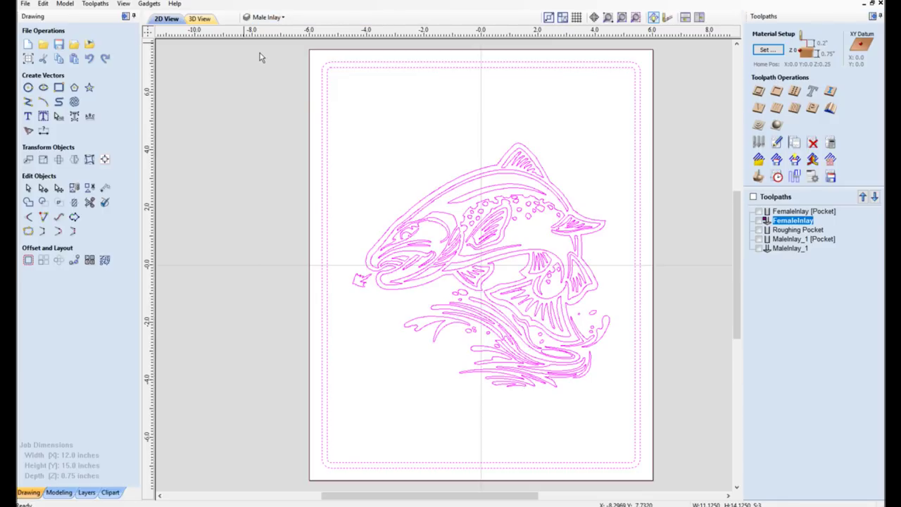
{"action": "key", "text": "ctrl+z"}
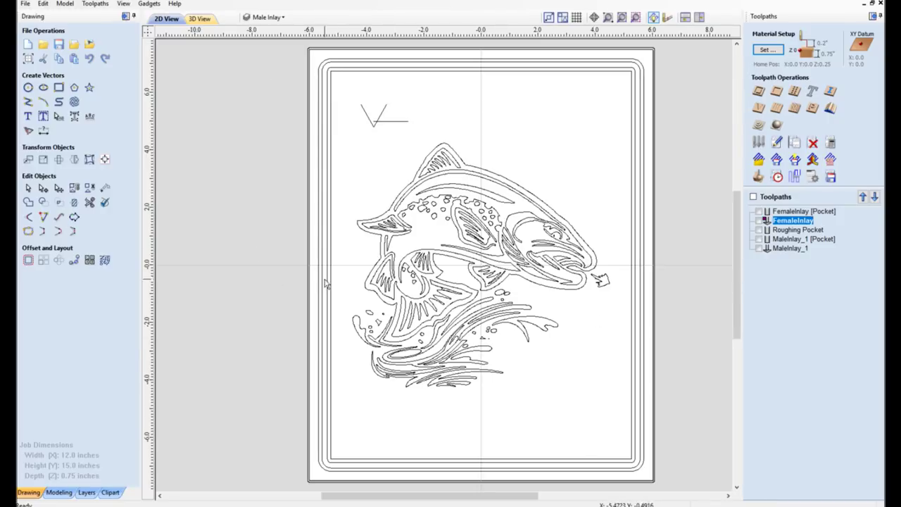
{"action": "left_click", "coordinate": [436, 194]}
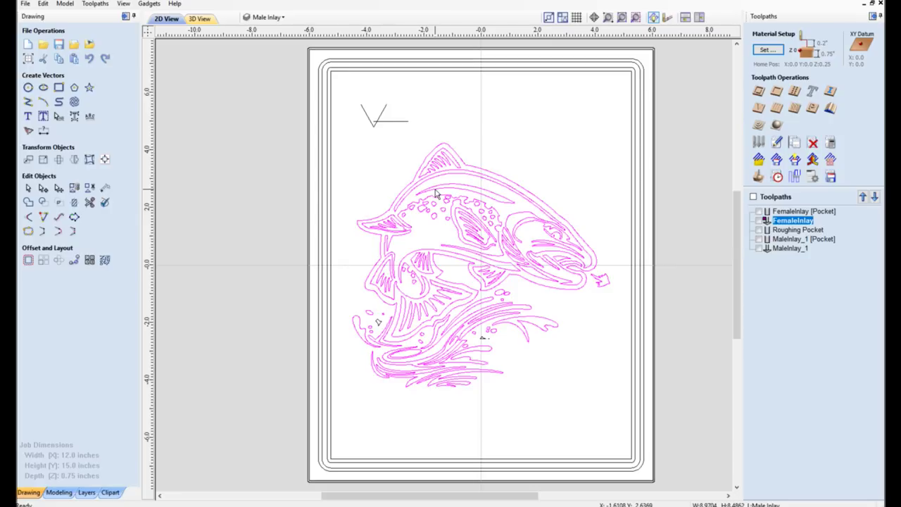
{"action": "left_click", "coordinate": [323, 235]}
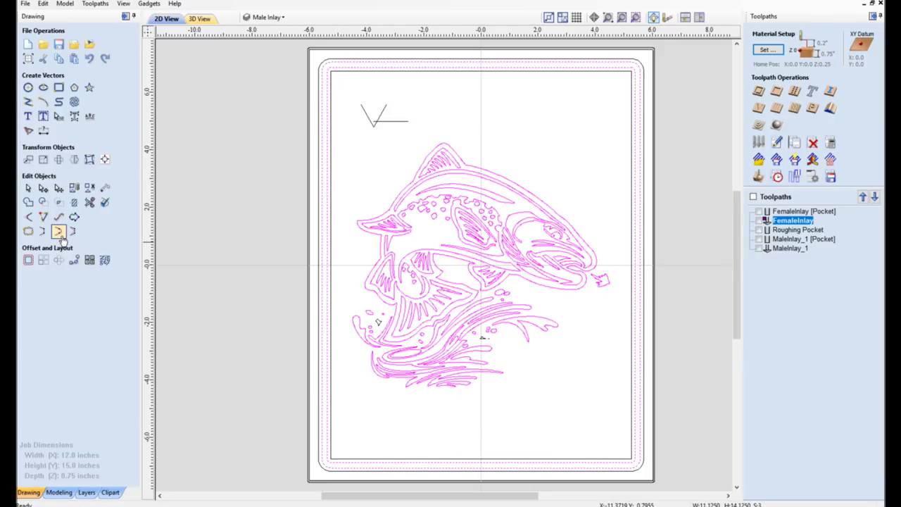
{"action": "left_click", "coordinate": [74, 189]}
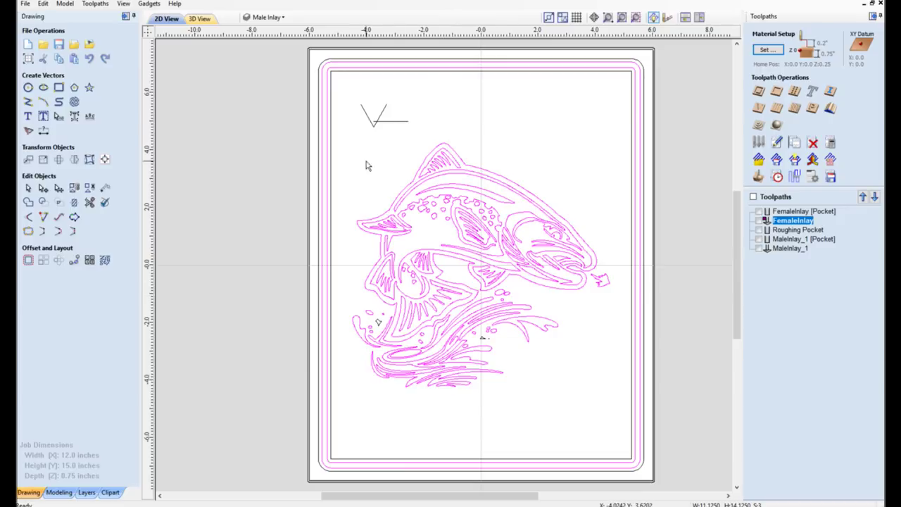
Select the inner, outer rounded, and outermost sheet border rectangles in turn.
{"action": "left_click", "coordinate": [332, 118]}
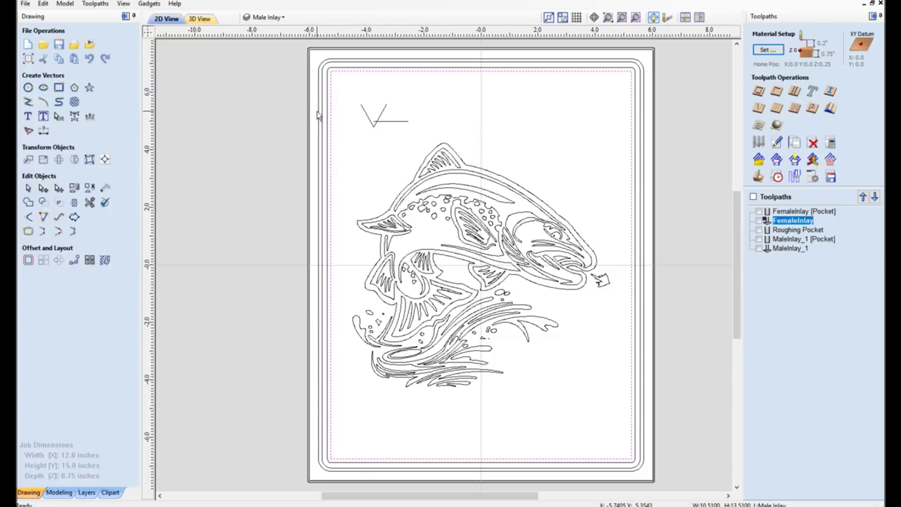
{"action": "left_click", "coordinate": [321, 118]}
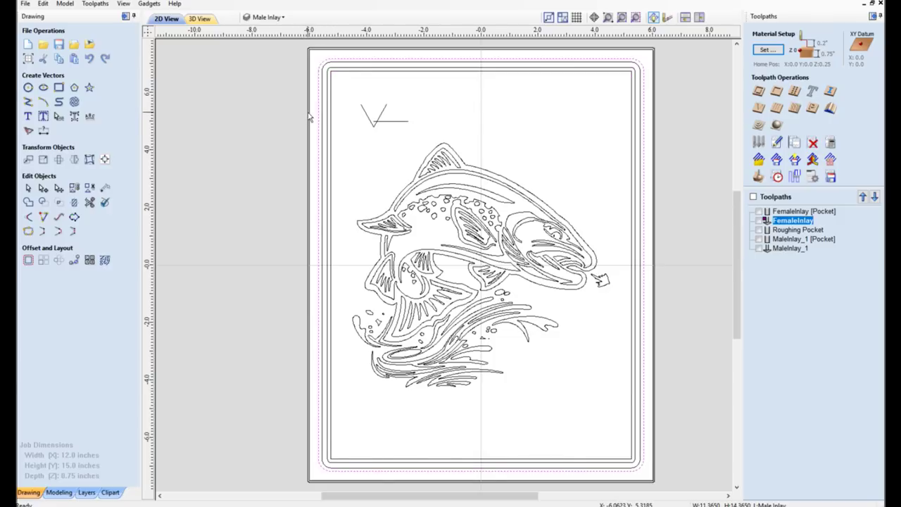
{"action": "left_click", "coordinate": [308, 117]}
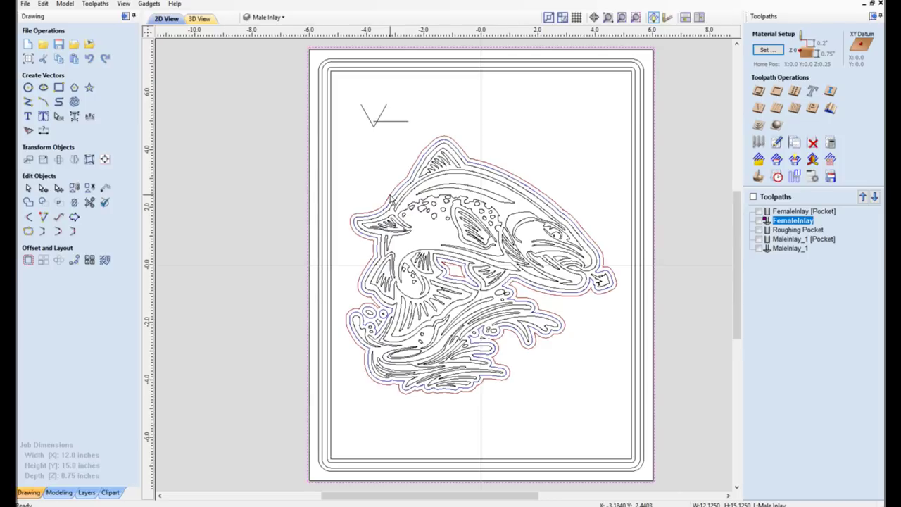
{"action": "left_click", "coordinate": [776, 230]}
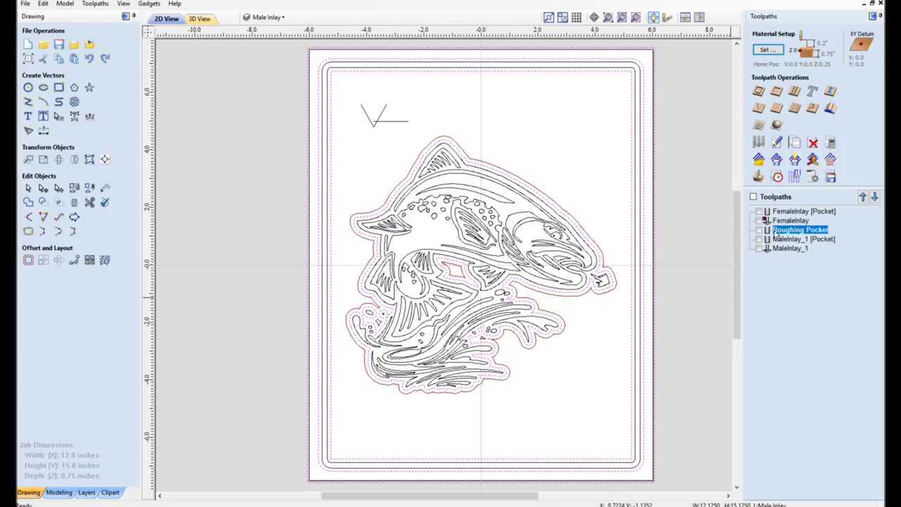
{"action": "left_click", "coordinate": [862, 197]}
{"action": "left_click", "coordinate": [863, 198]}
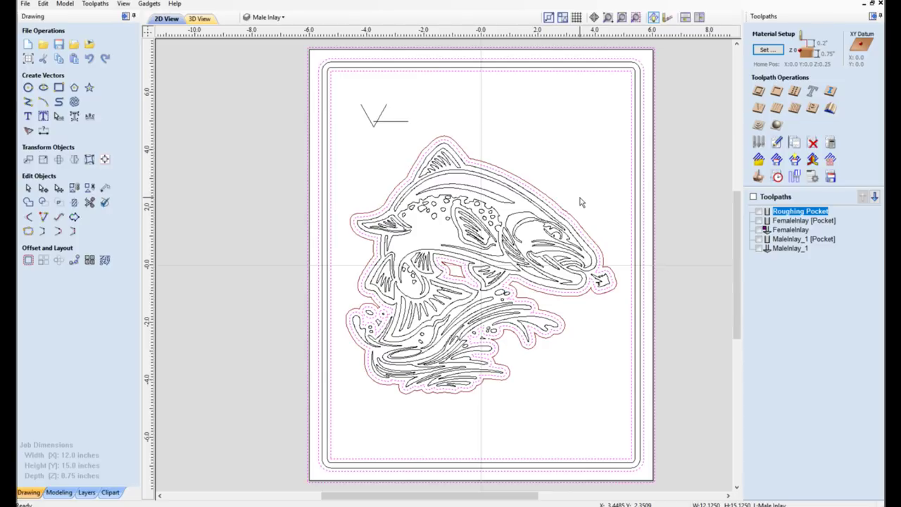
Open the Roughing Pocket toolpath and set its cut depth to 0.2 inches after trying 0.5.
{"action": "double_click", "coordinate": [782, 211]}
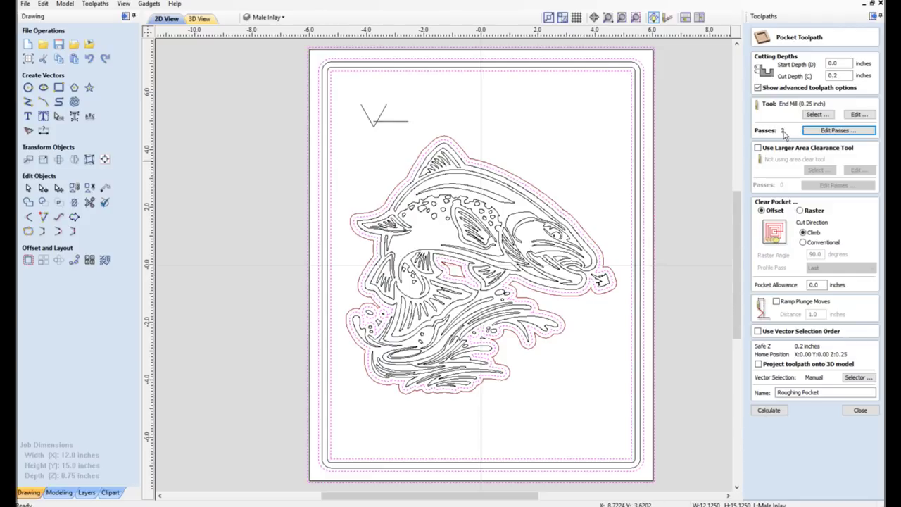
{"action": "left_click", "coordinate": [842, 76]}
{"action": "key", "text": "BackSpace"}
{"action": "type", "text": "5"}
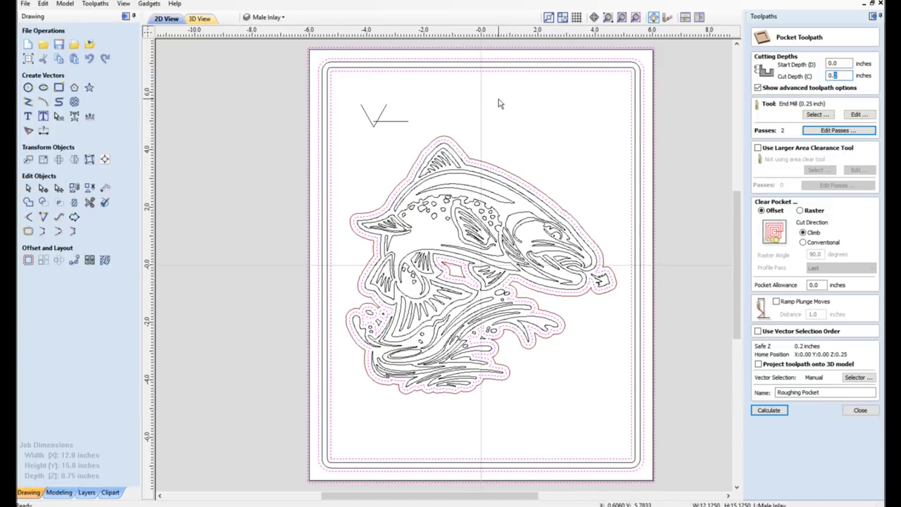
{"action": "type", "text": "0.2"}
{"action": "key", "text": "Tab"}
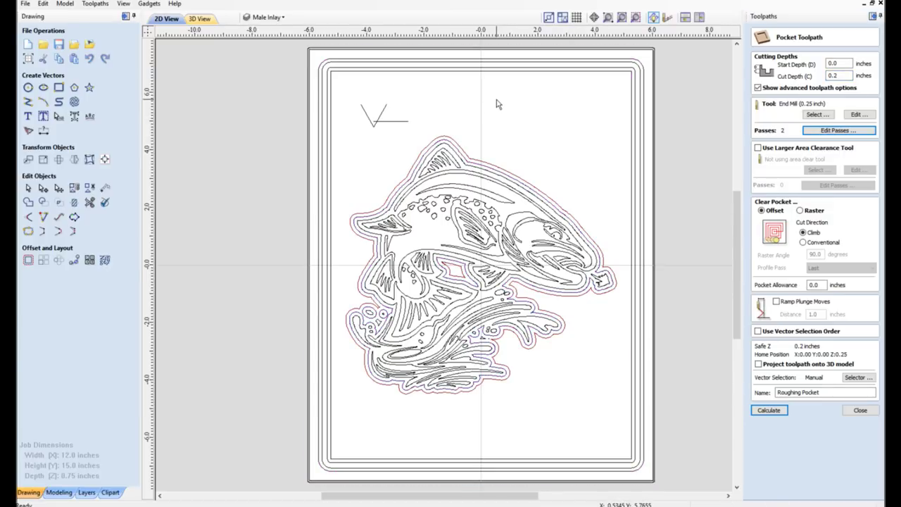
Select the outer board border and inner rectangle, then calculate the Roughing Pocket toolpath.
{"action": "left_click", "coordinate": [381, 72]}
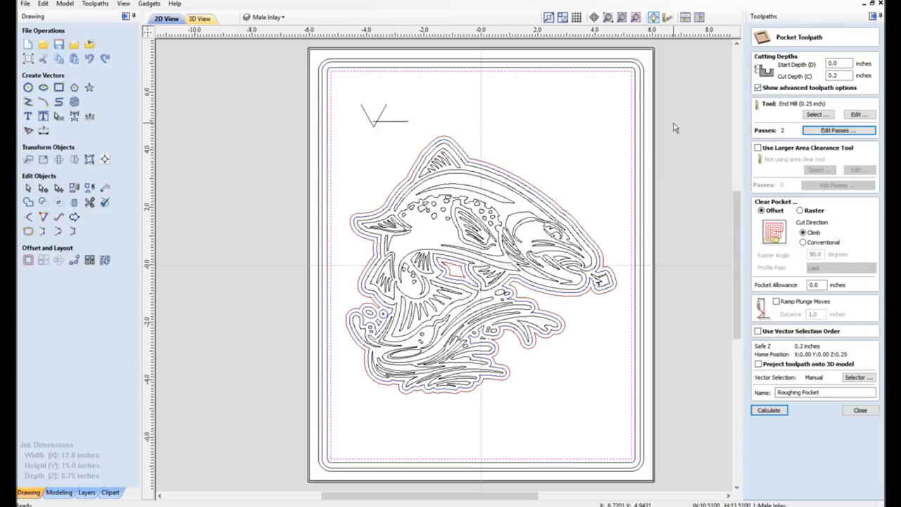
{"action": "left_click", "coordinate": [651, 50]}
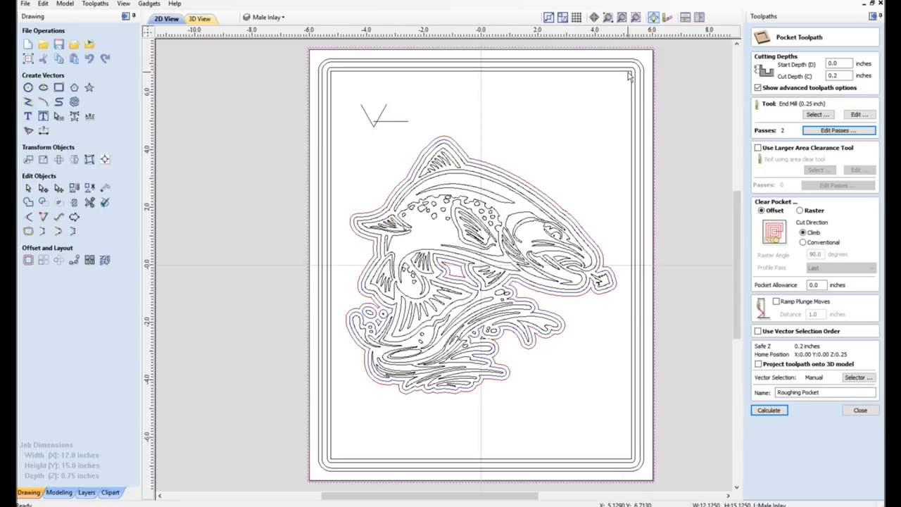
{"action": "left_click", "coordinate": [632, 76], "text": "shift"}
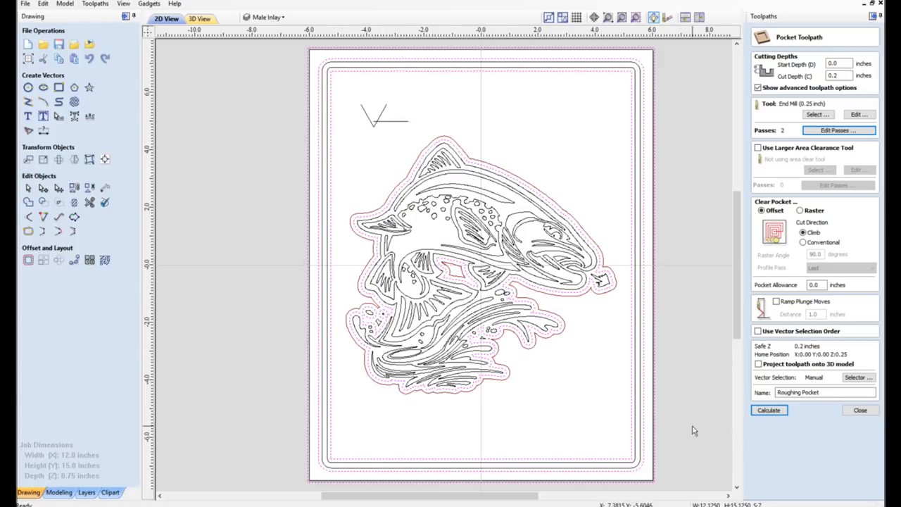
{"action": "left_click", "coordinate": [769, 411]}
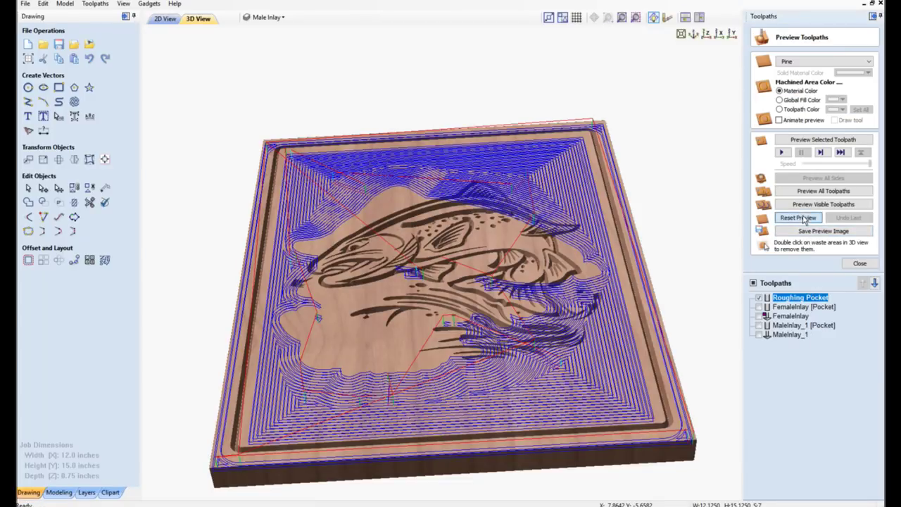
Reset the preview, simulate the Roughing Pocket cut in pine, and return to the 2D view.
{"action": "left_click", "coordinate": [799, 217]}
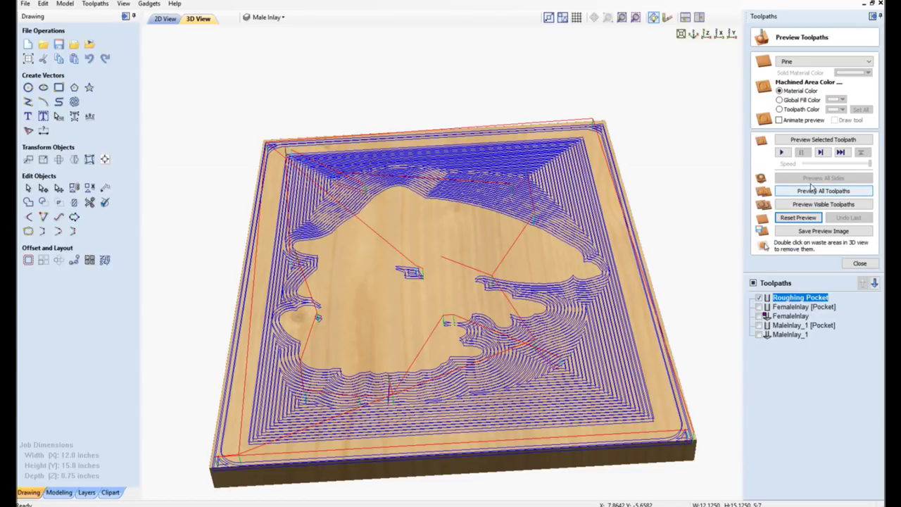
{"action": "left_click", "coordinate": [810, 141]}
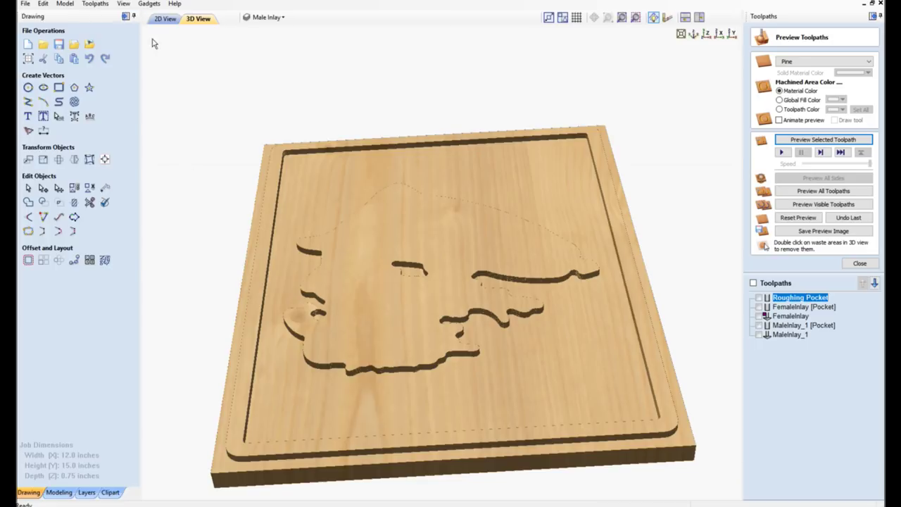
{"action": "left_click", "coordinate": [160, 19]}
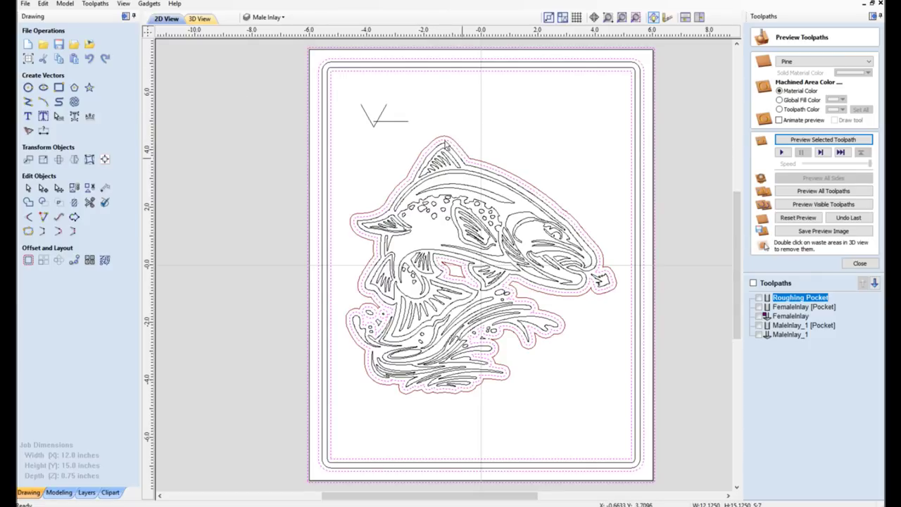
Open MaleInlay_1 and select the trout, outer border and inner rectangle, excluding the outermost sheet border.
{"action": "double_click", "coordinate": [782, 334]}
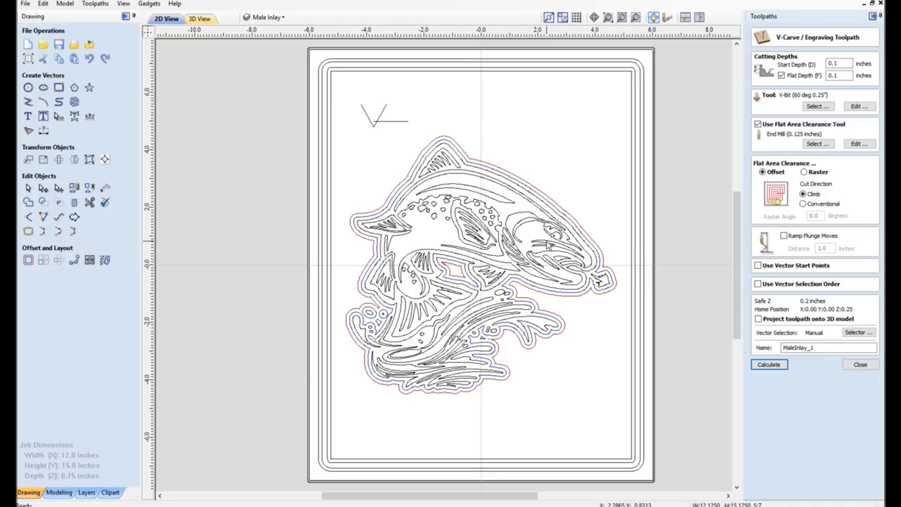
{"action": "left_click", "coordinate": [547, 243]}
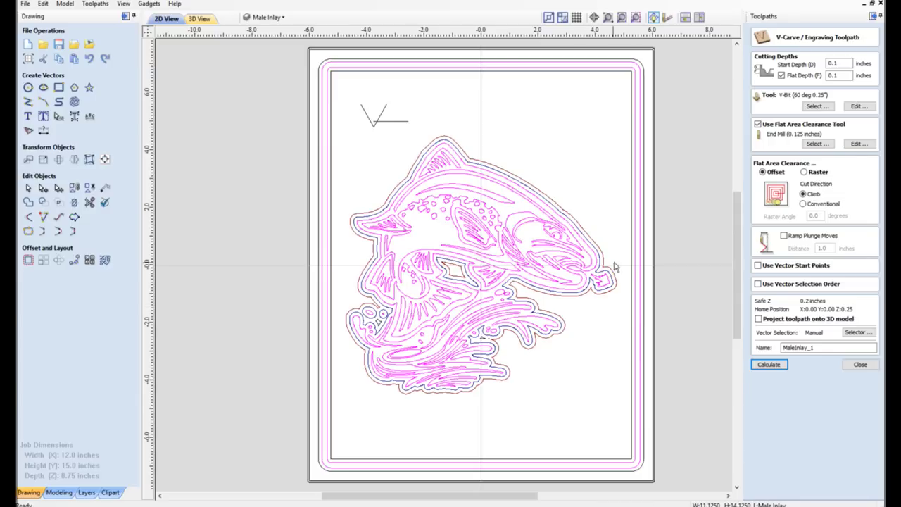
{"action": "left_click", "coordinate": [654, 245]}
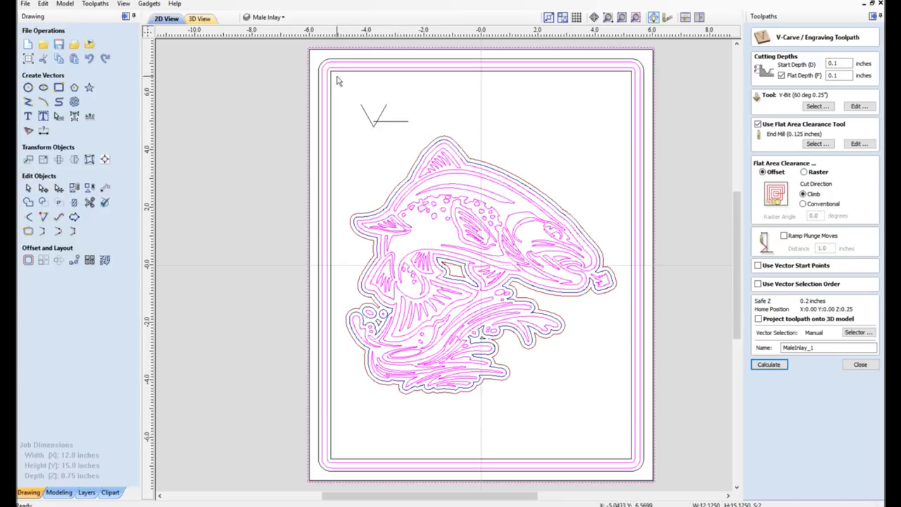
{"action": "left_click", "coordinate": [319, 146], "text": "shift"}
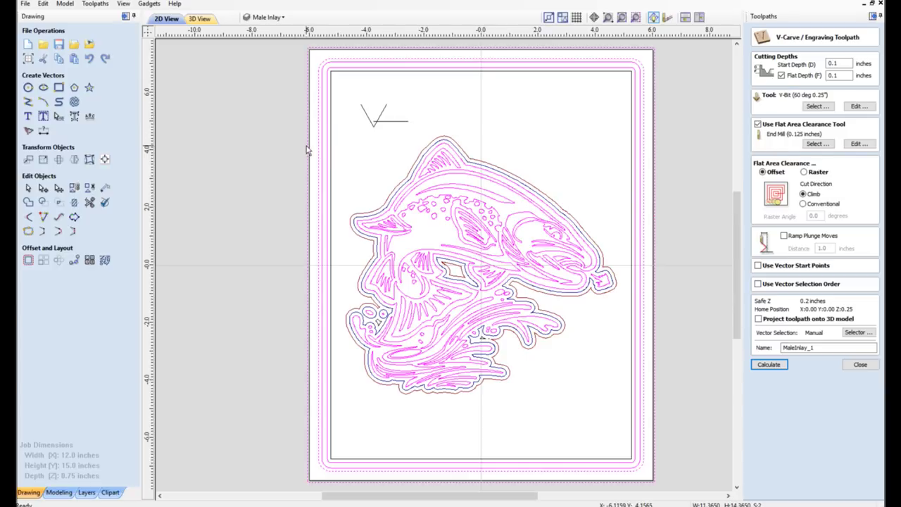
{"action": "left_click", "coordinate": [307, 150], "text": "shift"}
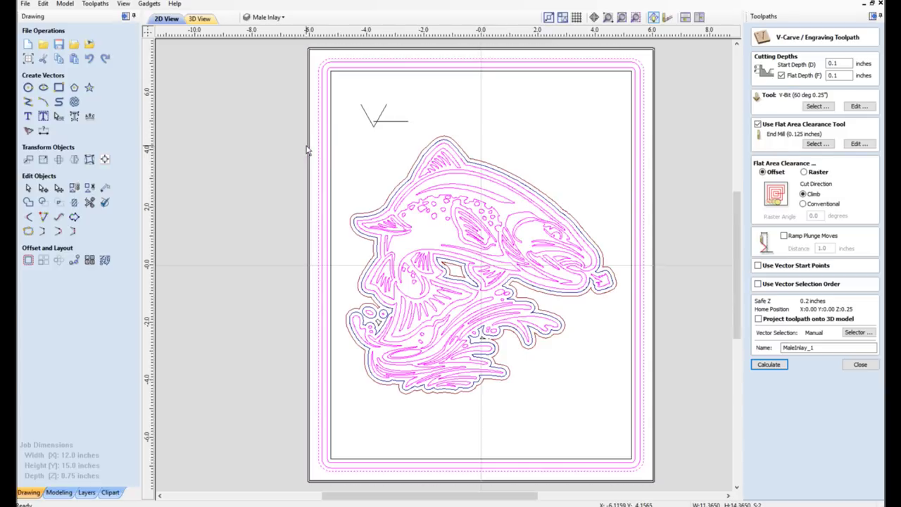
{"action": "left_click", "coordinate": [330, 175], "text": "shift"}
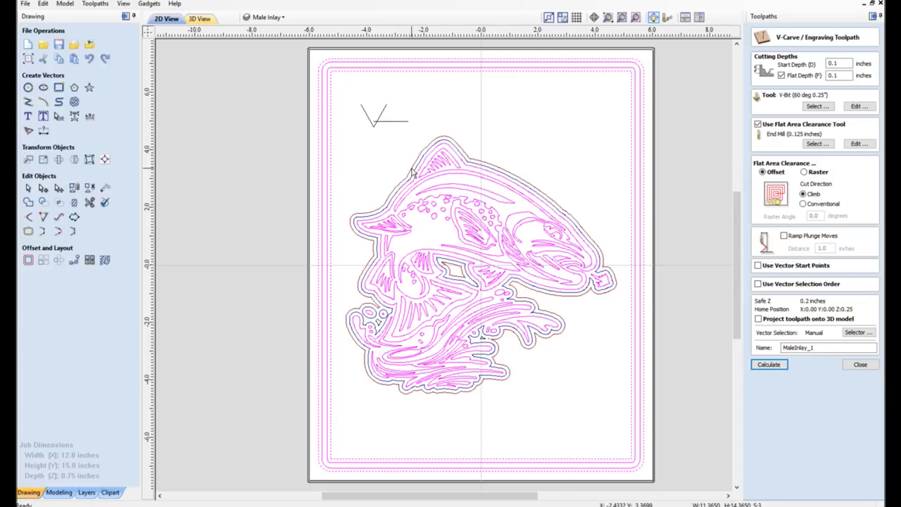
Add the trout's outer offset outline and a small detail shape to the selected vectors.
{"action": "left_click", "coordinate": [412, 172]}
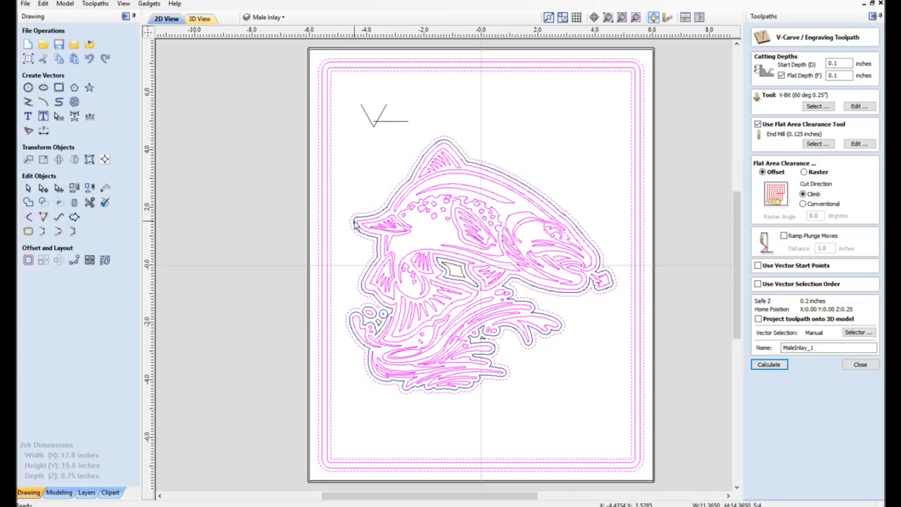
{"action": "left_click", "coordinate": [457, 276], "text": "shift"}
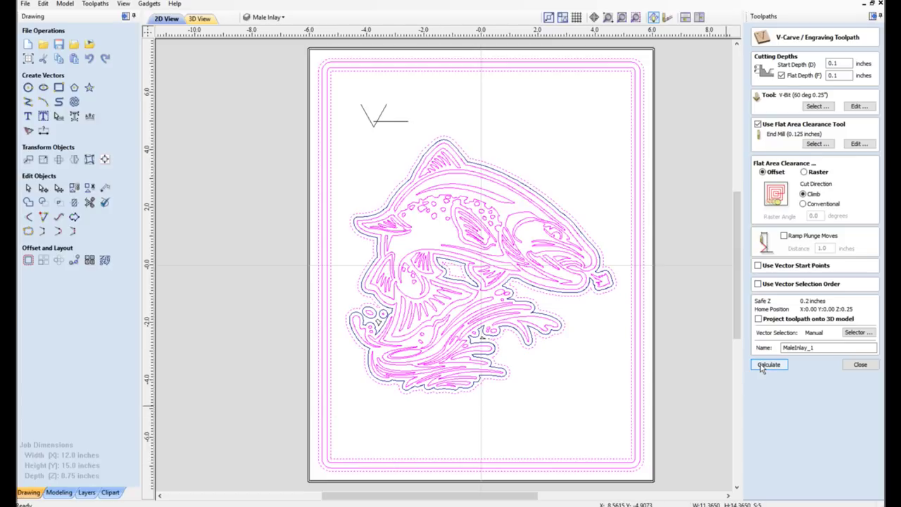
Use 0.1 inch Start Depth and Flat Depth, then recalculate the MaleInlay_1 toolpaths.
{"action": "left_click_drag", "start_coordinate": [843, 64], "coordinate": [821, 62]}
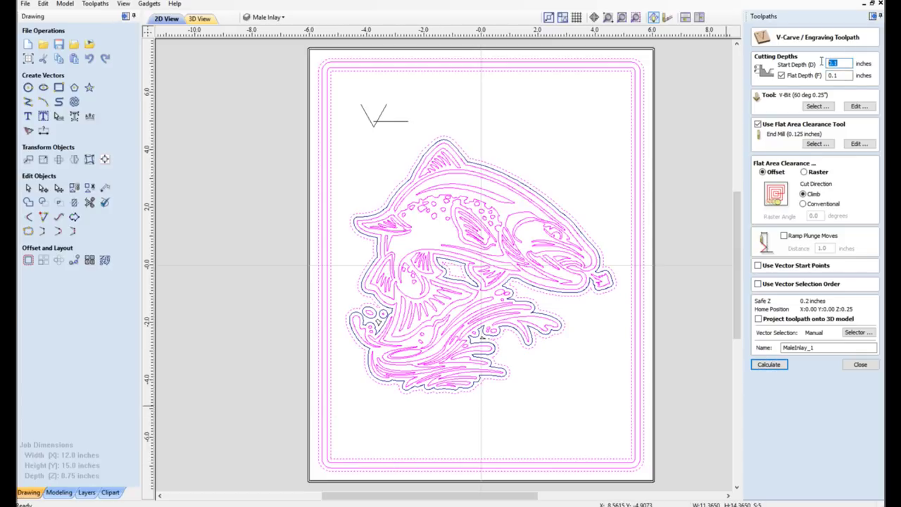
{"action": "left_click", "coordinate": [840, 75]}
{"action": "left_click_drag", "start_coordinate": [833, 75], "coordinate": [837, 64]}
{"action": "left_click", "coordinate": [771, 365]}
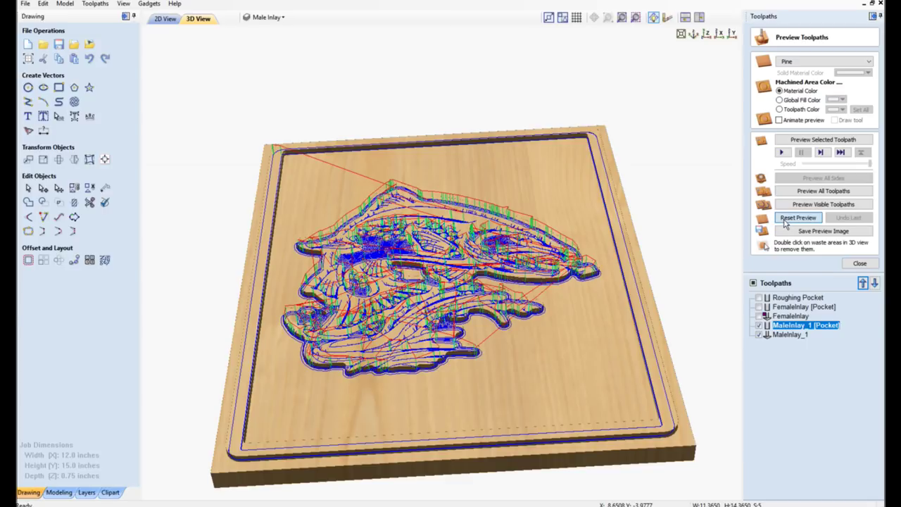
Reset the previous simulation and simulate the Roughing Pocket toolpath on the board.
{"action": "left_click", "coordinate": [785, 220]}
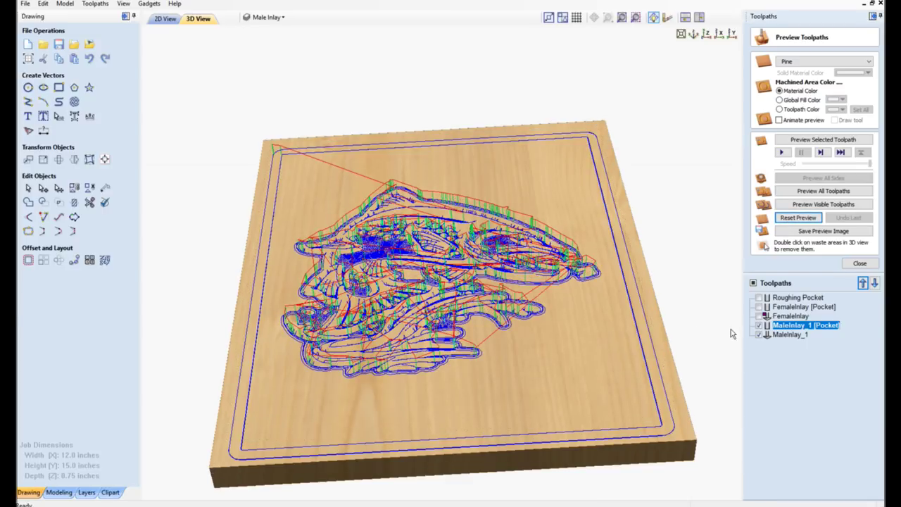
{"action": "left_click", "coordinate": [803, 297]}
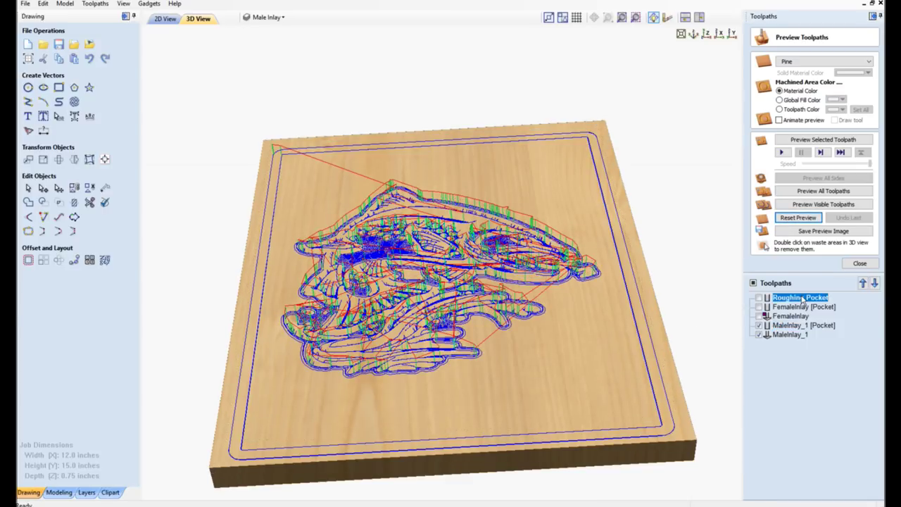
{"action": "left_click", "coordinate": [815, 140]}
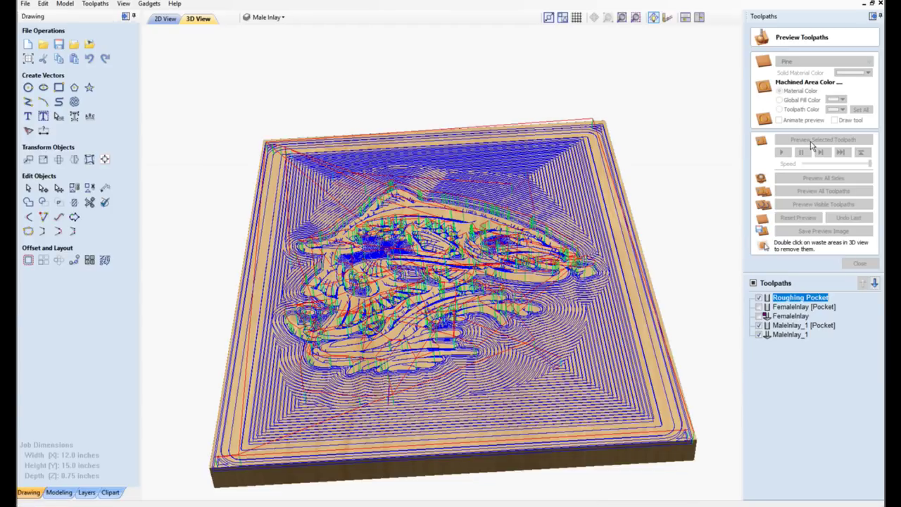
Display the MaleInlay_1 [Pocket] and MaleInlay_1 toolpaths over the 3D board, zoomed in.
{"action": "left_click", "coordinate": [777, 326]}
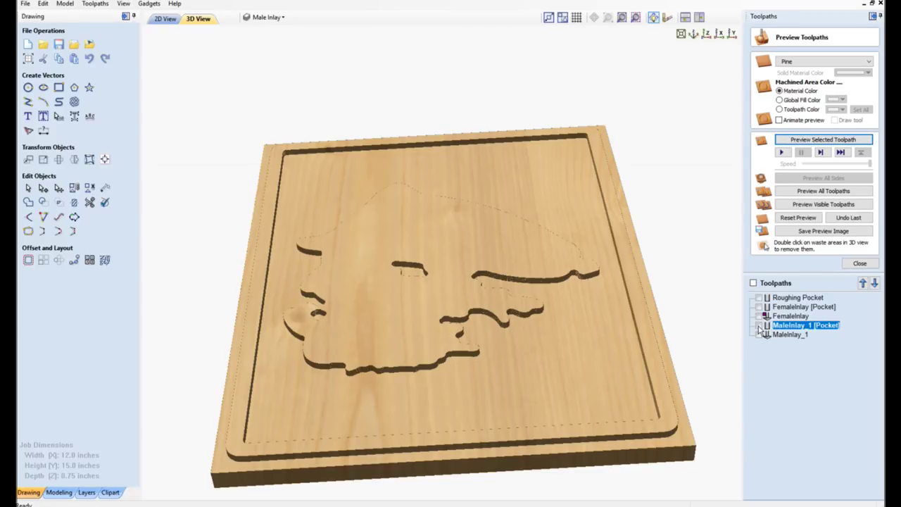
{"action": "left_click", "coordinate": [760, 326]}
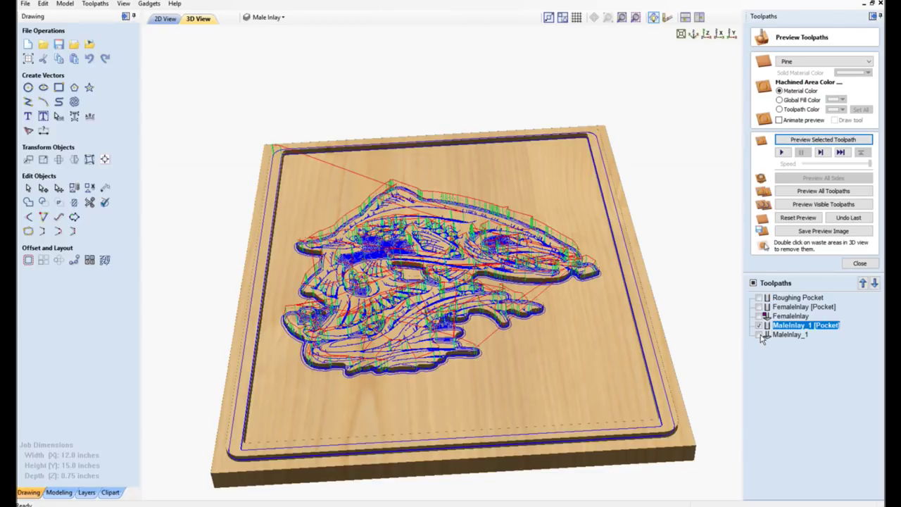
{"action": "left_click", "coordinate": [760, 335]}
{"action": "scroll", "coordinate": [519, 288], "scroll_direction": "up", "scroll_amount": 2}
{"action": "scroll", "coordinate": [519, 288], "scroll_direction": "up", "scroll_amount": 3}
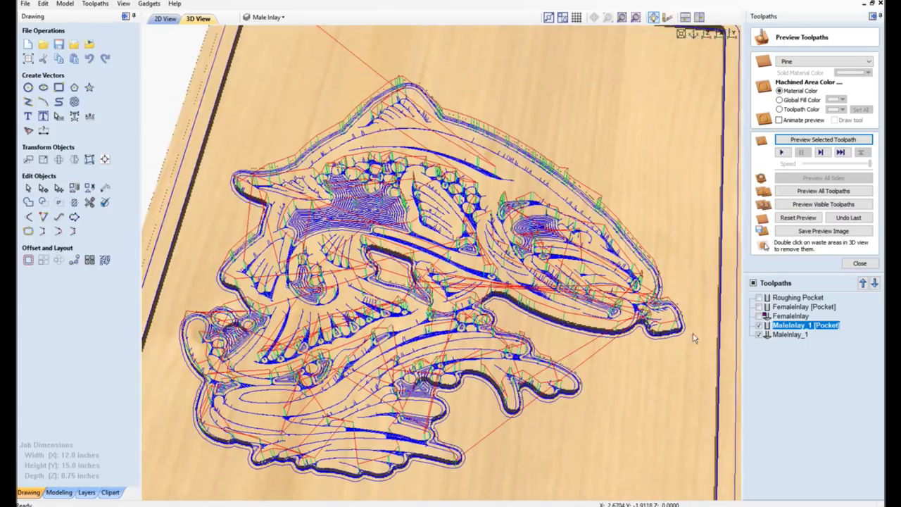
Simulate the MaleInlay_1 [Pocket] clearing alone, then redisplay and select the MaleInlay_1 toolpath.
{"action": "left_click", "coordinate": [760, 335]}
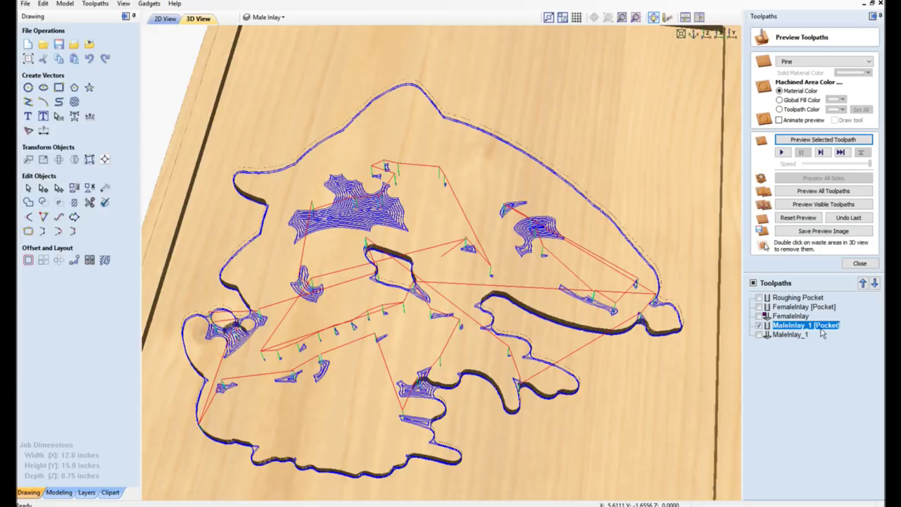
{"action": "left_click", "coordinate": [823, 140]}
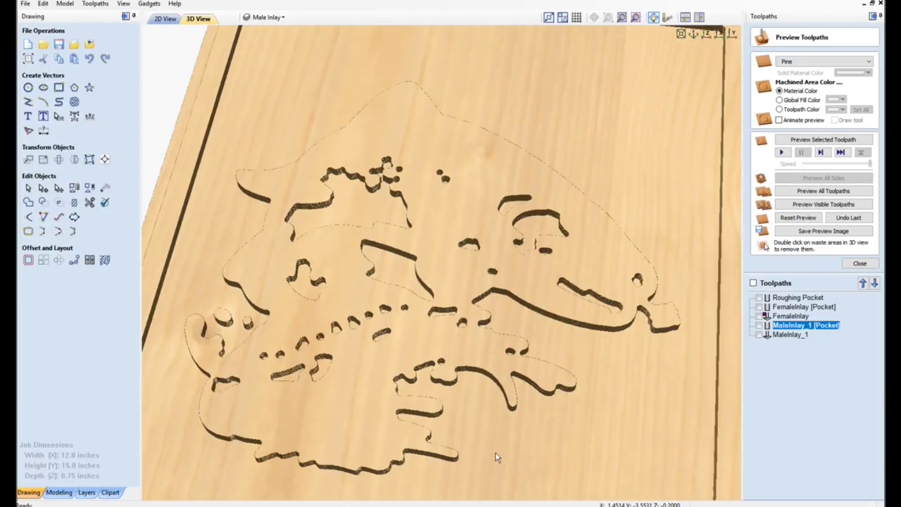
{"action": "left_click", "coordinate": [759, 335]}
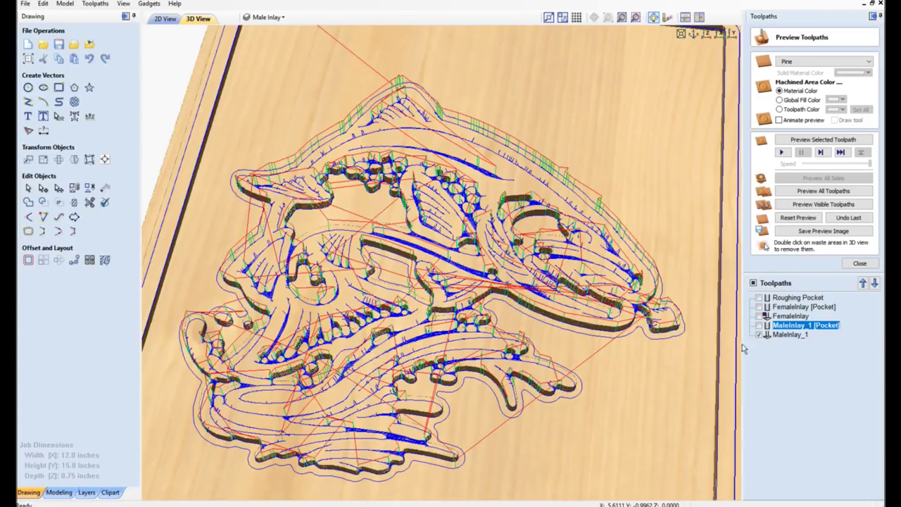
{"action": "scroll", "coordinate": [714, 347], "scroll_direction": "down", "scroll_amount": 5}
{"action": "scroll", "coordinate": [714, 348], "scroll_direction": "up", "scroll_amount": 3}
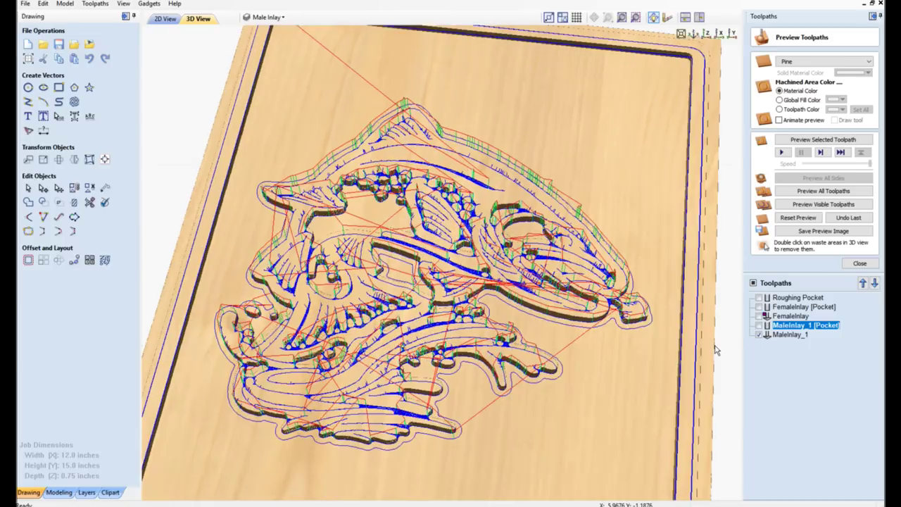
{"action": "scroll", "coordinate": [716, 350], "scroll_direction": "down", "scroll_amount": 1}
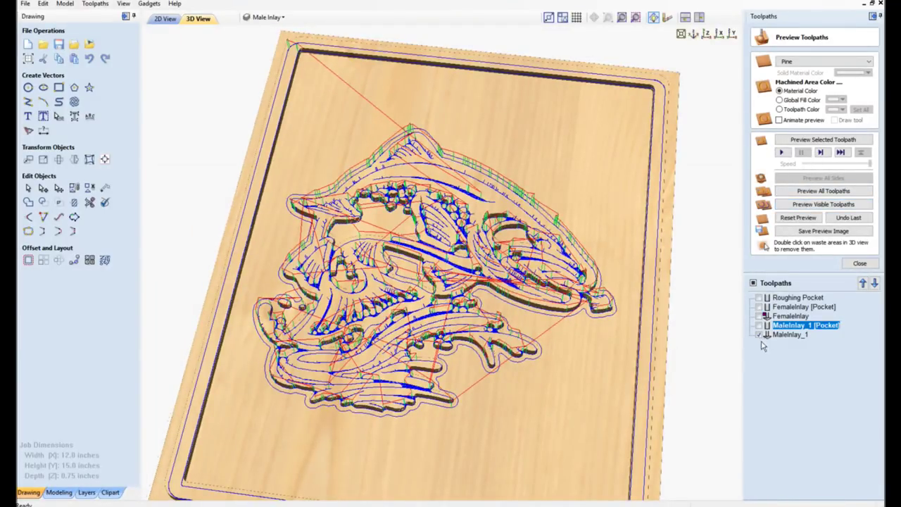
{"action": "left_click", "coordinate": [789, 335]}
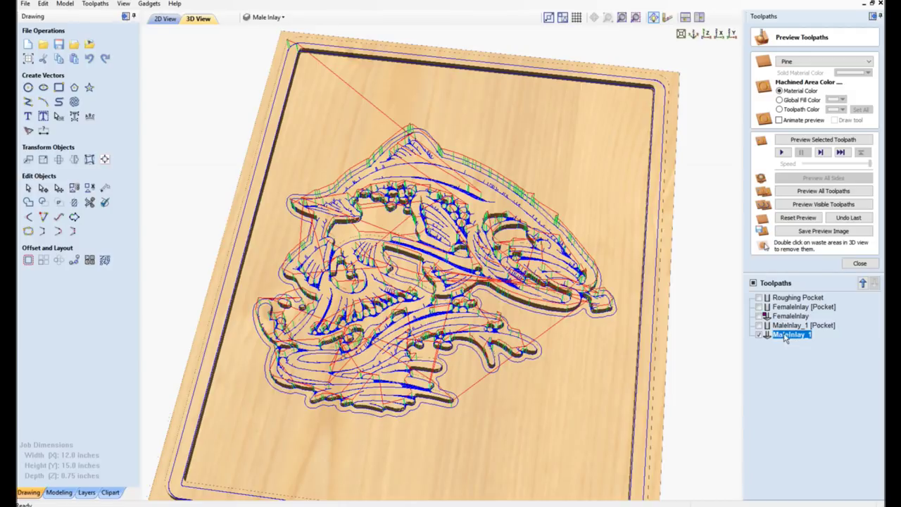
Simulate the MaleInlay_1 V-carve and orbit the board to inspect the carved trout relief.
{"action": "left_click", "coordinate": [804, 140]}
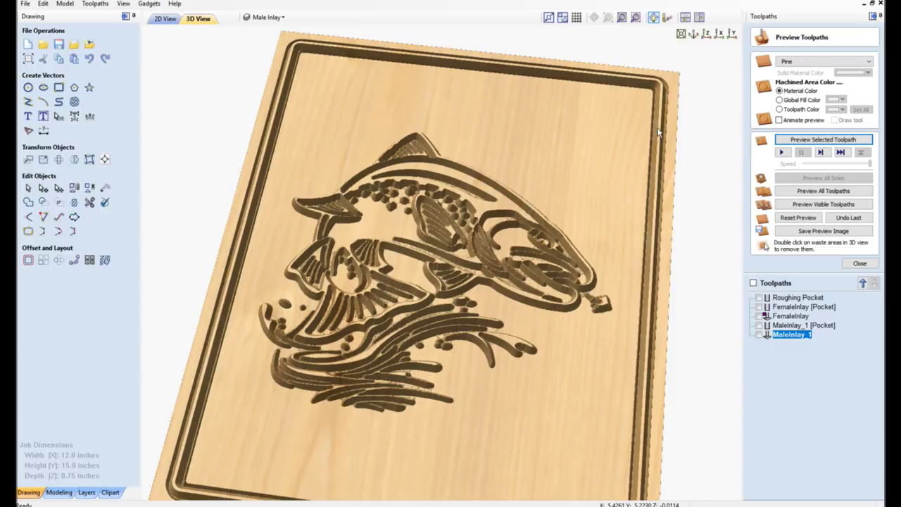
{"action": "left_click_drag", "start_coordinate": [591, 466], "coordinate": [394, 374]}
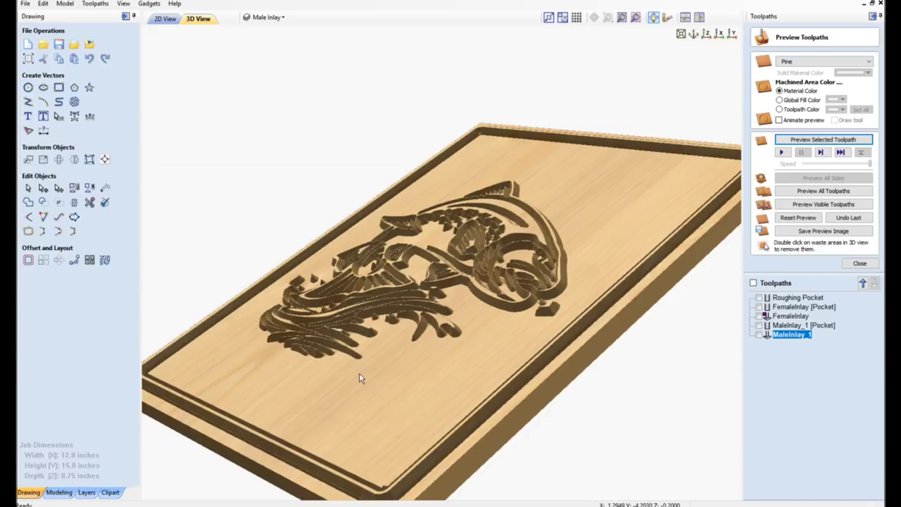
{"action": "left_click_drag", "start_coordinate": [355, 374], "coordinate": [468, 368]}
{"action": "left_click_drag", "start_coordinate": [504, 383], "coordinate": [529, 383]}
{"action": "left_click_drag", "start_coordinate": [630, 479], "coordinate": [494, 366]}
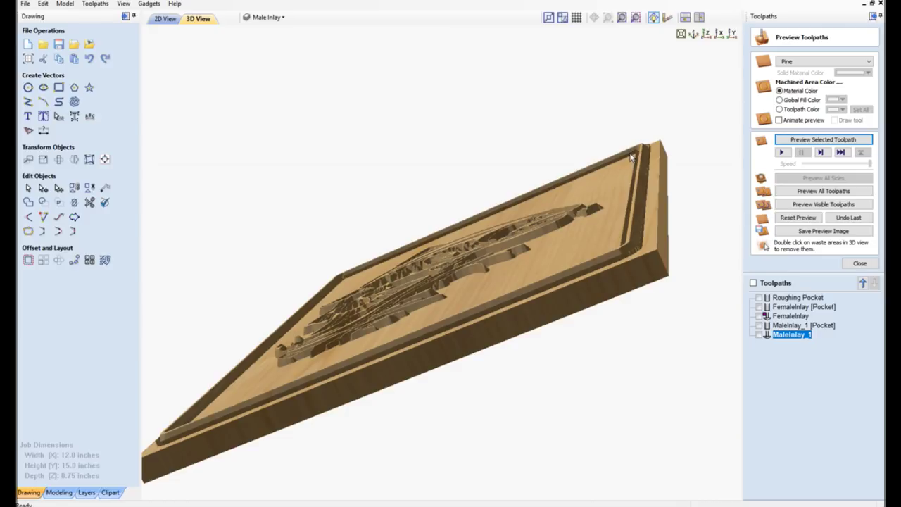
{"action": "left_click_drag", "start_coordinate": [513, 237], "coordinate": [651, 275]}
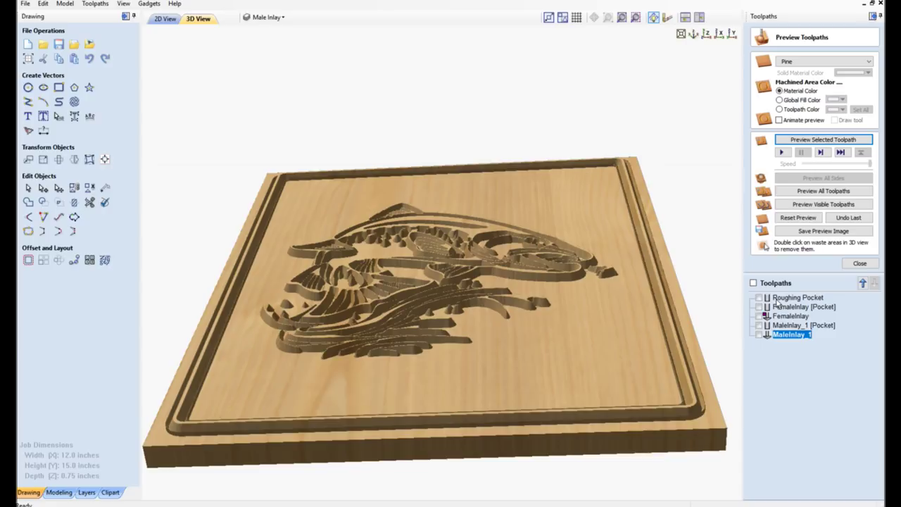
Reset the preview via Job Setup and simulate the Roughing Pocket toolpath on its own.
{"action": "left_click", "coordinate": [30, 59]}
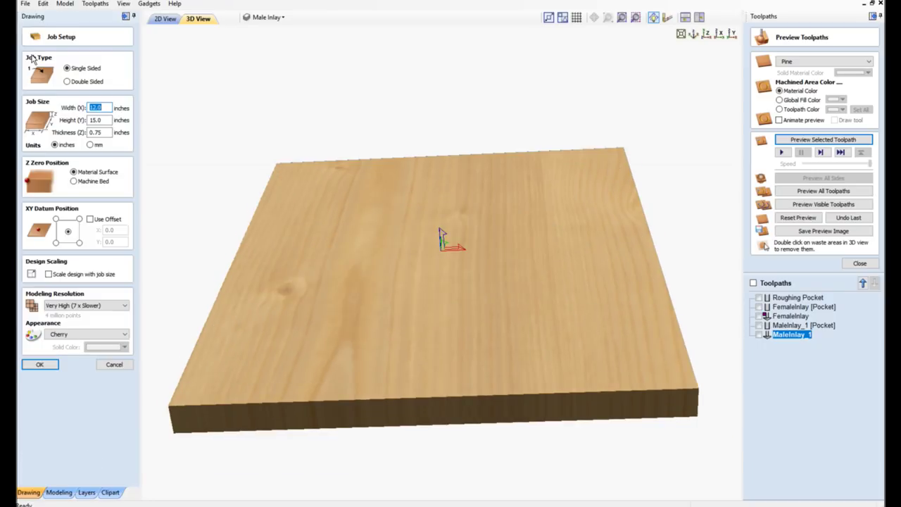
{"action": "left_click", "coordinate": [102, 368]}
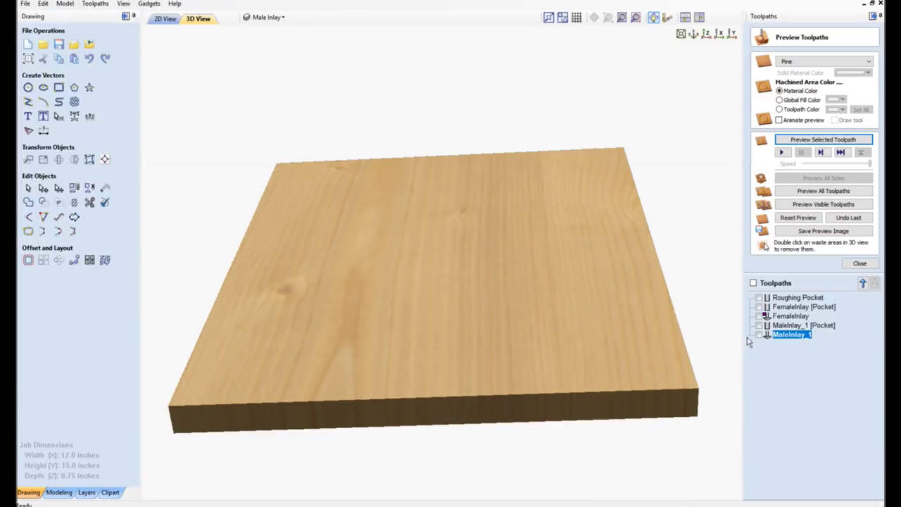
{"action": "left_click", "coordinate": [783, 298]}
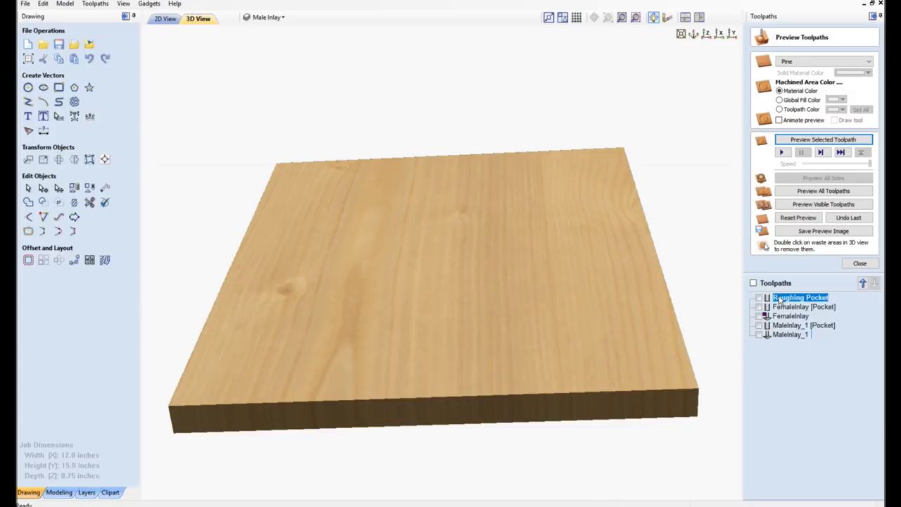
{"action": "left_click", "coordinate": [812, 140]}
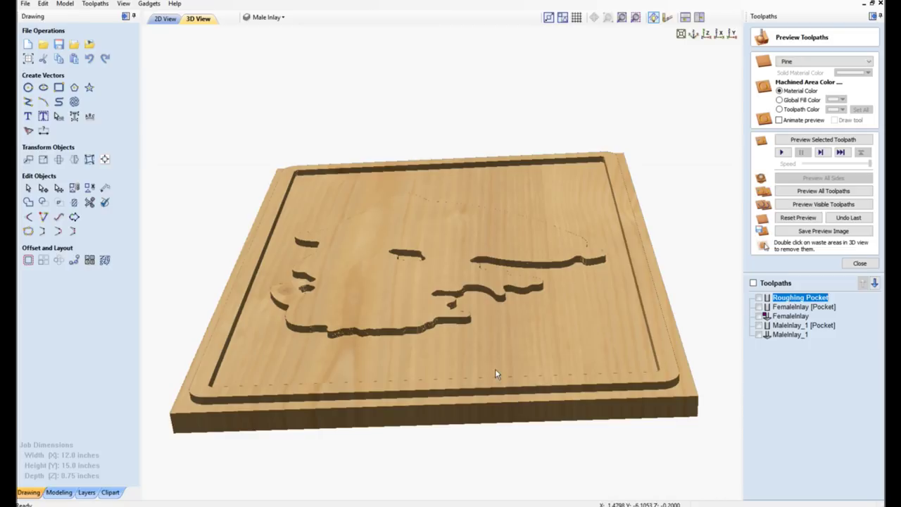
{"action": "left_click_drag", "start_coordinate": [496, 371], "coordinate": [492, 406]}
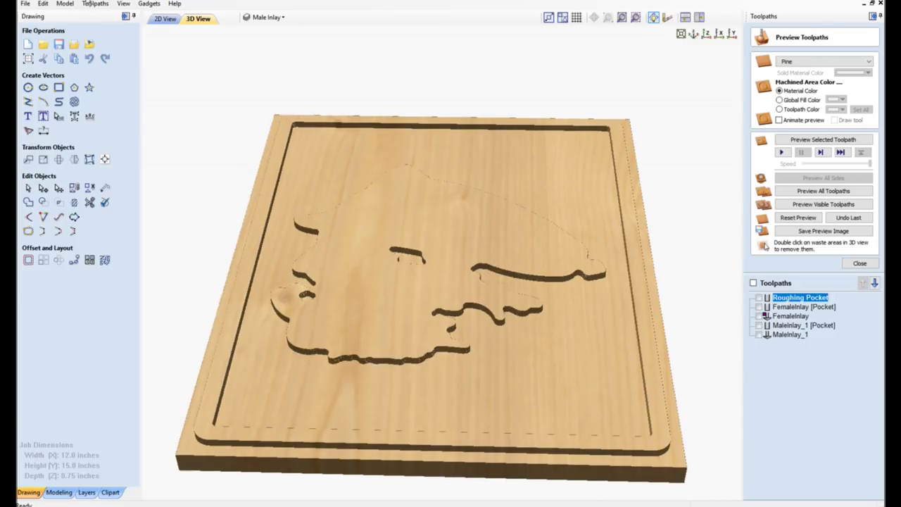
Select all trout and border vectors in the 2D view with Ctrl+A.
{"action": "left_click", "coordinate": [157, 18]}
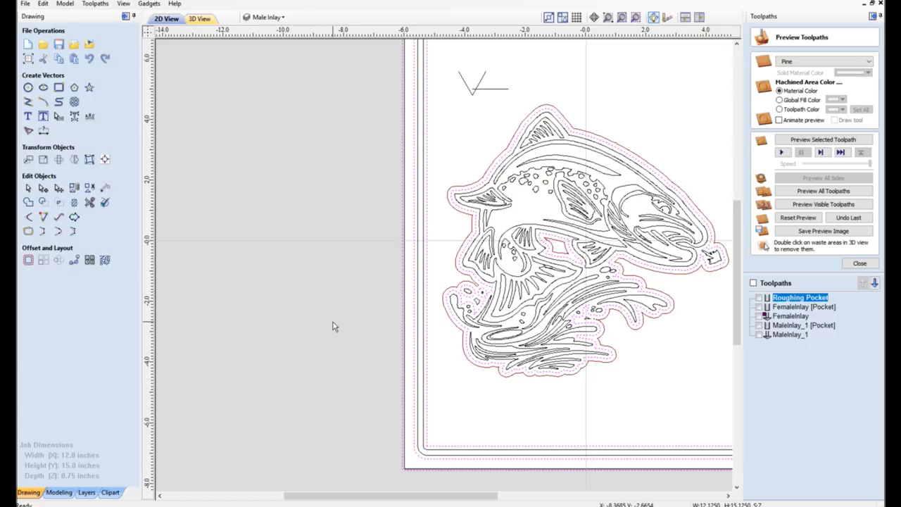
{"action": "scroll", "coordinate": [315, 325], "scroll_direction": "down", "scroll_amount": 1}
{"action": "scroll", "coordinate": [315, 325], "scroll_direction": "down", "scroll_amount": 1}
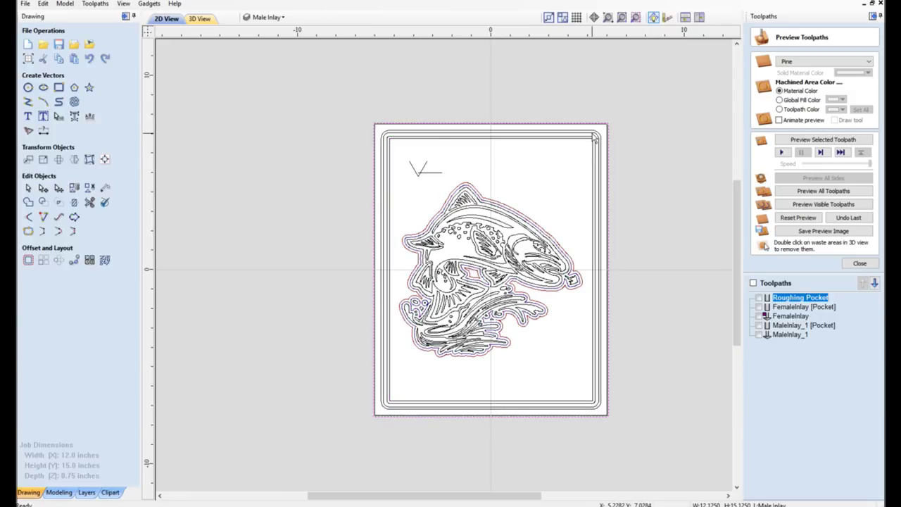
{"action": "key", "text": "ctrl+a"}
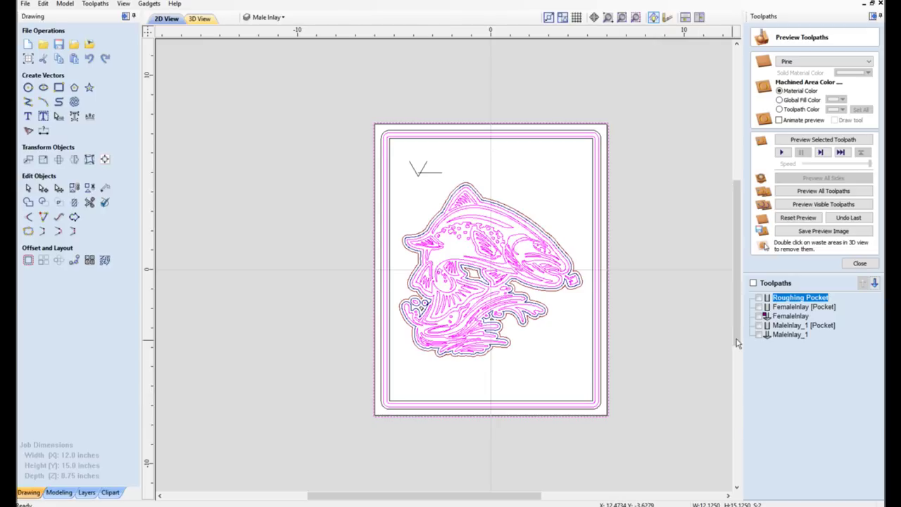
Calculate a V-Carve/Engraving toolpath for the trout vectors with a 0.1 inch start depth.
{"action": "left_click", "coordinate": [859, 264]}
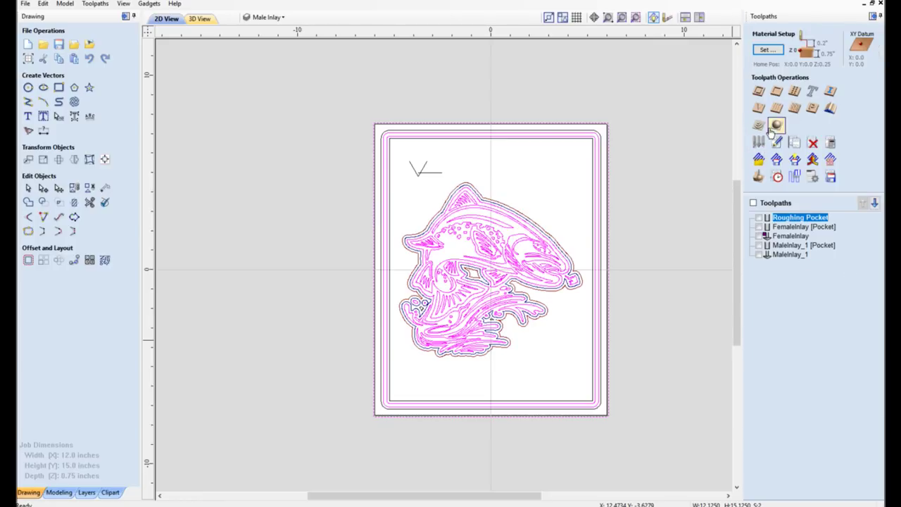
{"action": "left_click", "coordinate": [760, 107]}
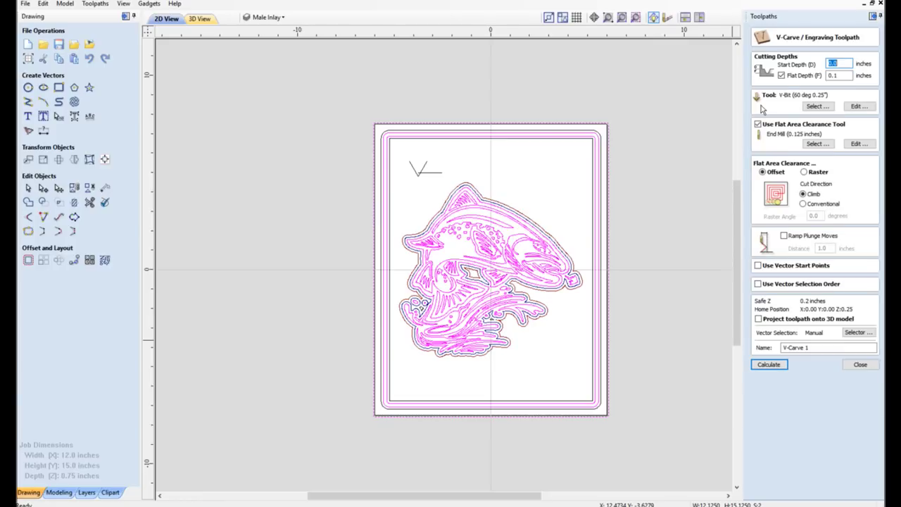
{"action": "left_click", "coordinate": [838, 64]}
{"action": "left_click_drag", "start_coordinate": [837, 64], "coordinate": [821, 66]}
{"action": "type", "text": "1"}
{"action": "key", "text": "BackSpace"}
{"action": "type", "text": ".1"}
{"action": "left_click", "coordinate": [781, 366]}
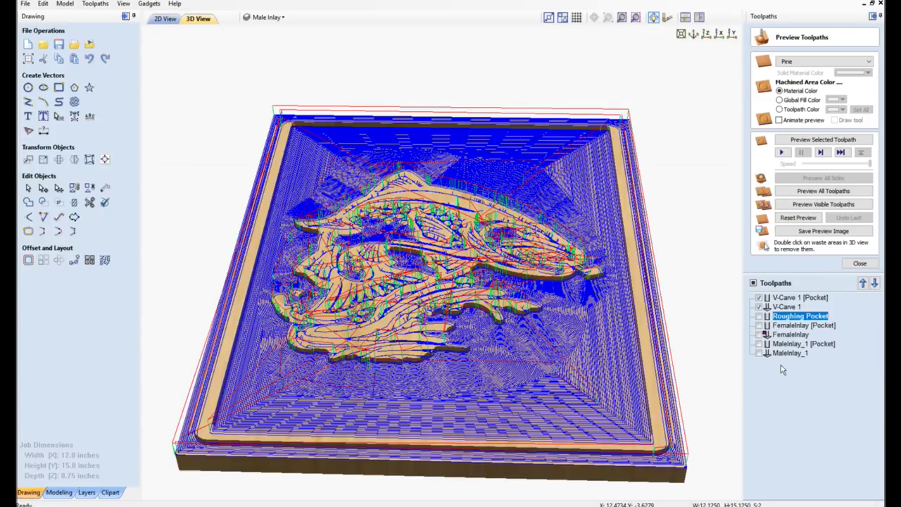
Show the Toolpath Summary: 03:12:51 total, V-Carve 1 [Pocket] 02:25:15, V-Carve 1 00:47:36.
{"action": "left_click", "coordinate": [784, 298]}
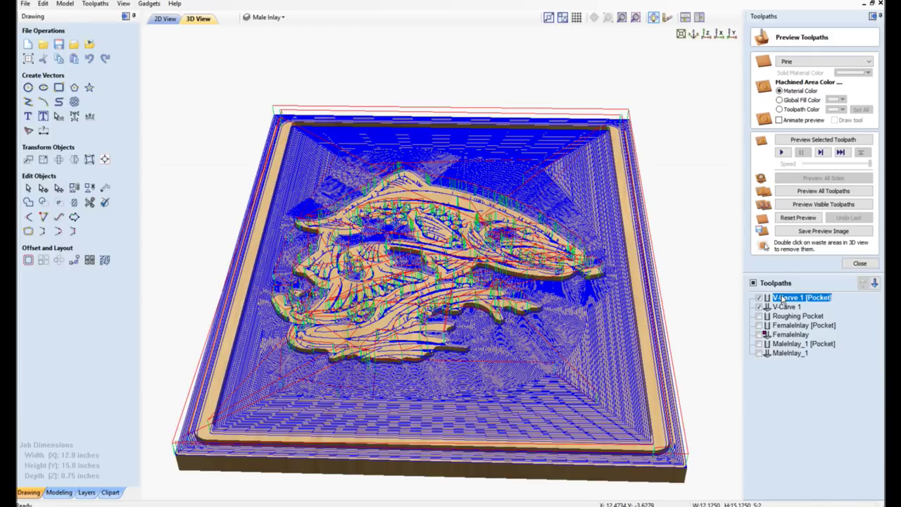
{"action": "left_click", "coordinate": [860, 264]}
{"action": "left_click", "coordinate": [778, 176]}
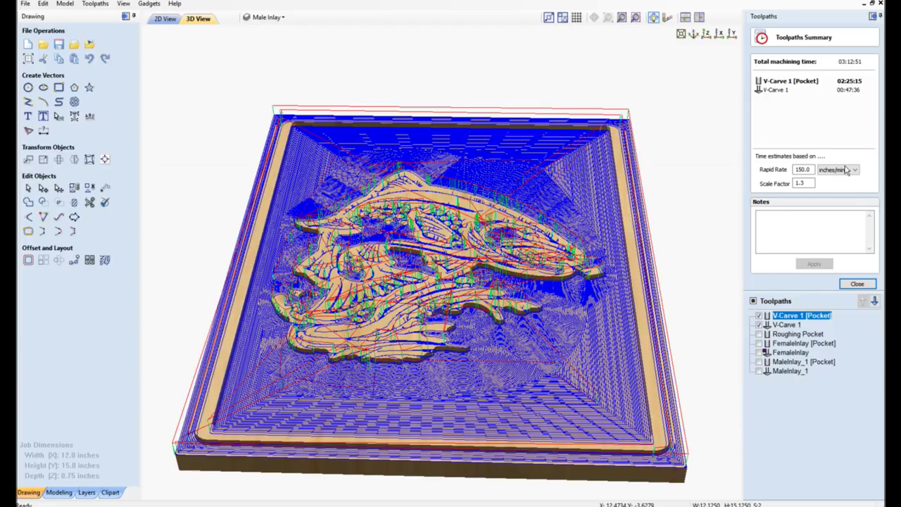
Hide both V-Carve toolpaths and show Roughing Pocket, MaleInlay_1 [Pocket] and MaleInlay_1 (01:53:54 total).
{"action": "left_click", "coordinate": [761, 315]}
{"action": "left_click", "coordinate": [760, 326]}
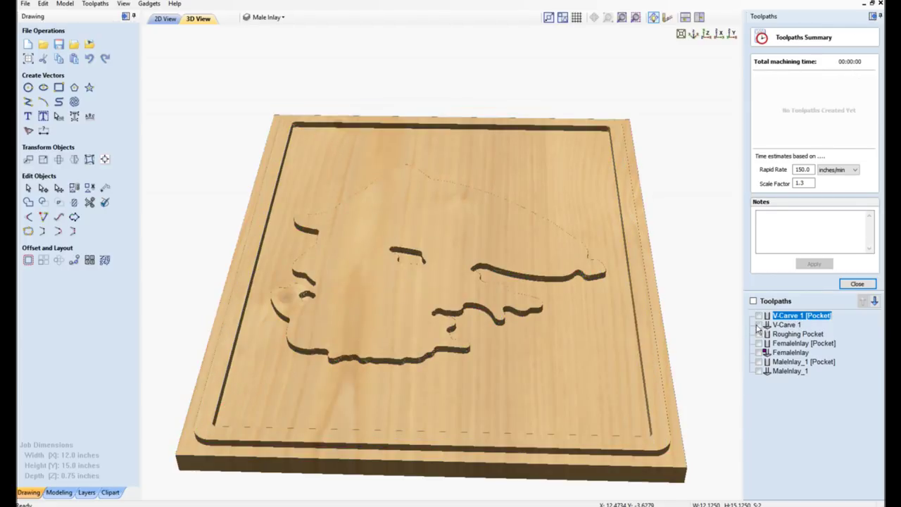
{"action": "left_click", "coordinate": [761, 334]}
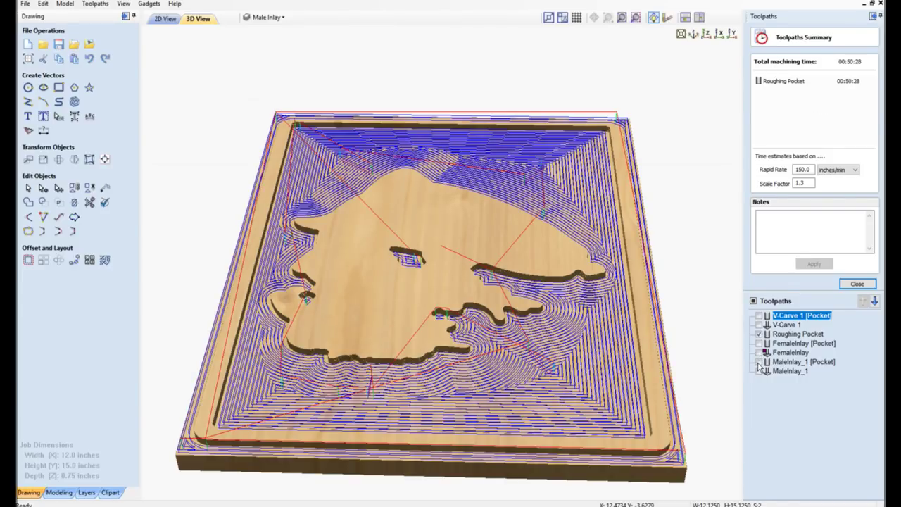
{"action": "left_click", "coordinate": [759, 362]}
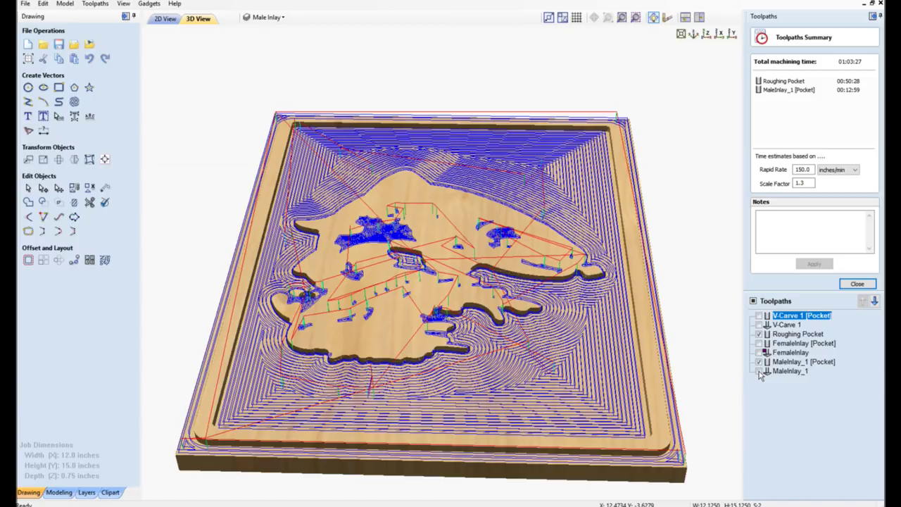
{"action": "left_click", "coordinate": [760, 371]}
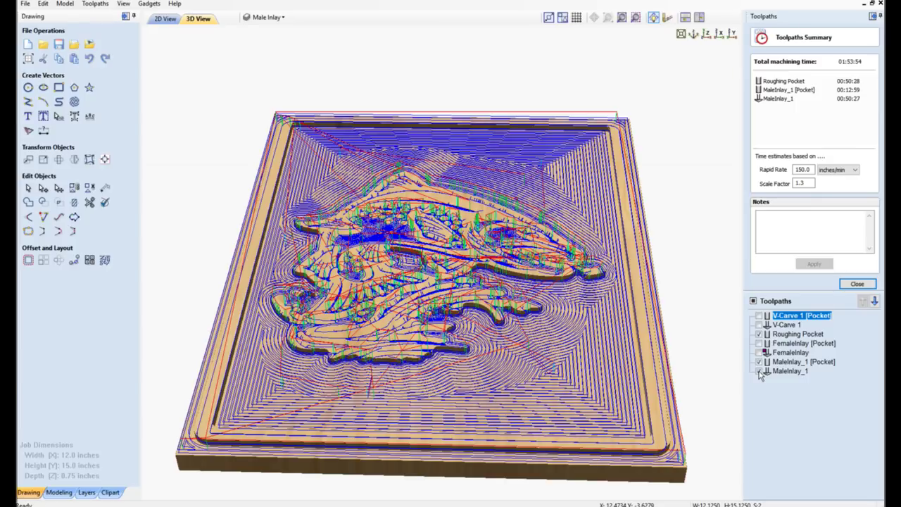
{"action": "left_click", "coordinate": [759, 334]}
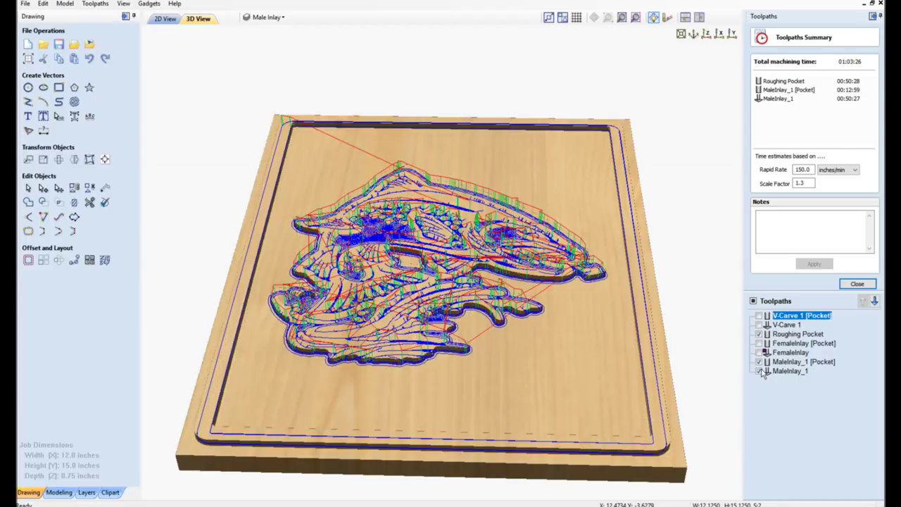
{"action": "left_click", "coordinate": [759, 361]}
{"action": "left_click", "coordinate": [759, 370]}
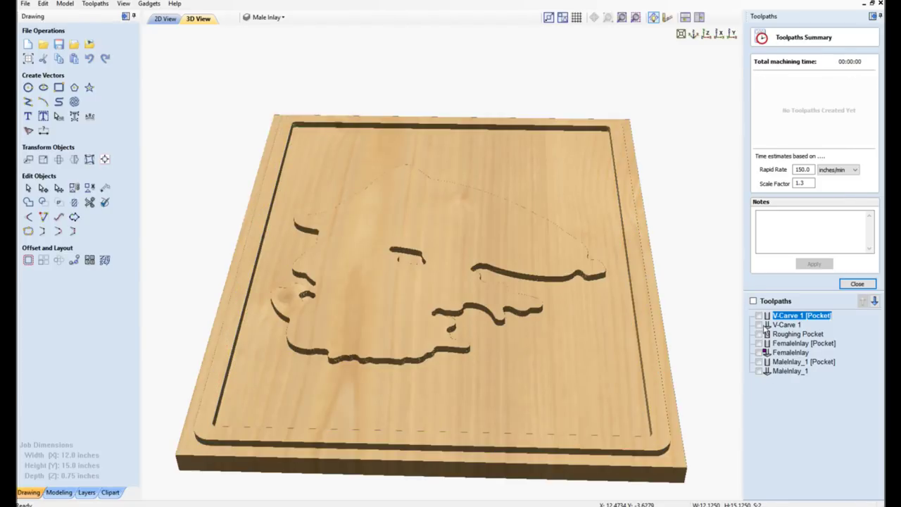
{"action": "left_click", "coordinate": [759, 316]}
{"action": "left_click", "coordinate": [759, 325]}
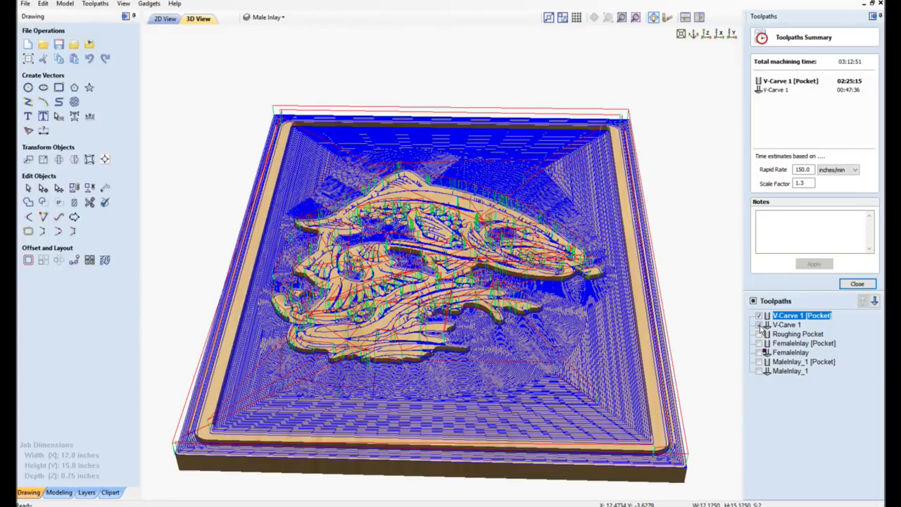
{"action": "left_click", "coordinate": [759, 325]}
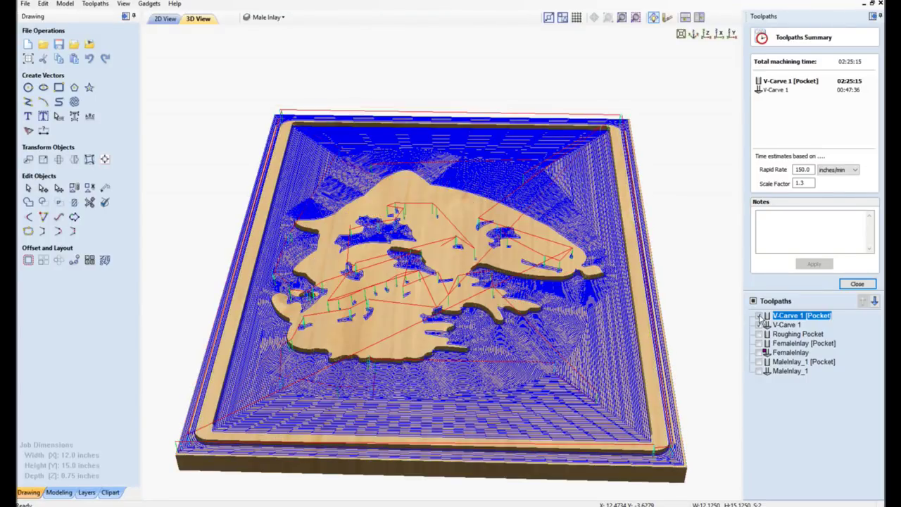
{"action": "left_click", "coordinate": [759, 315]}
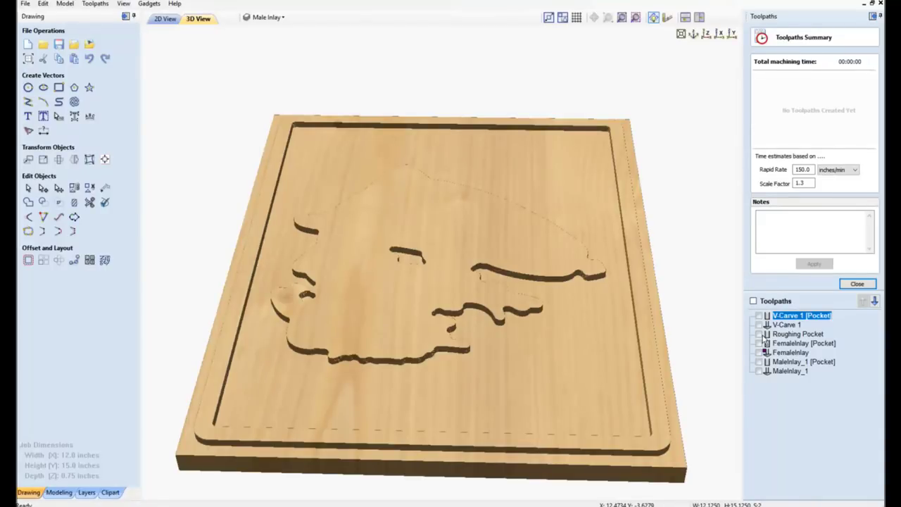
{"action": "left_click", "coordinate": [759, 335]}
{"action": "left_click", "coordinate": [759, 361]}
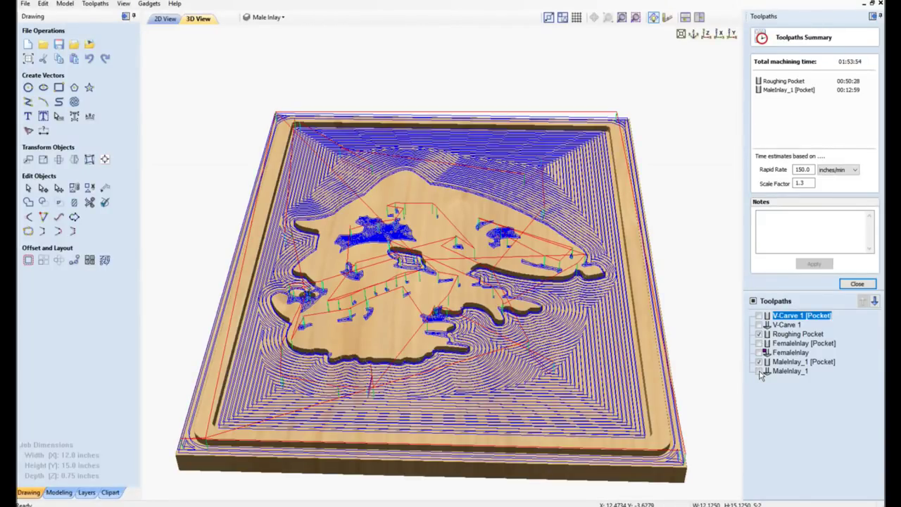
{"action": "left_click", "coordinate": [759, 370]}
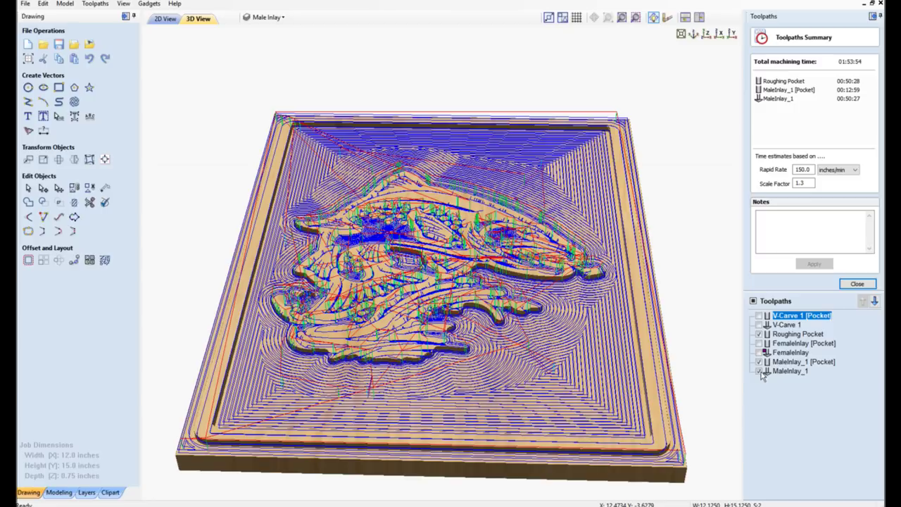
Show only MaleInlay_1 [Pocket] and MaleInlay_1 (about 01:03:26), then bring up Preview Toolpaths.
{"action": "left_click", "coordinate": [759, 334]}
{"action": "left_click", "coordinate": [759, 361]}
{"action": "left_click", "coordinate": [759, 371]}
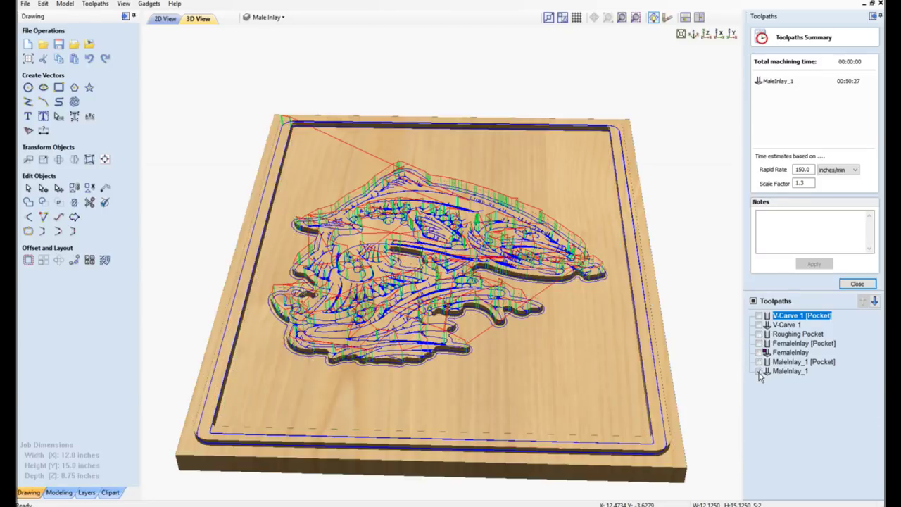
{"action": "left_click", "coordinate": [759, 361]}
{"action": "left_click_drag", "start_coordinate": [451, 388], "coordinate": [455, 421]}
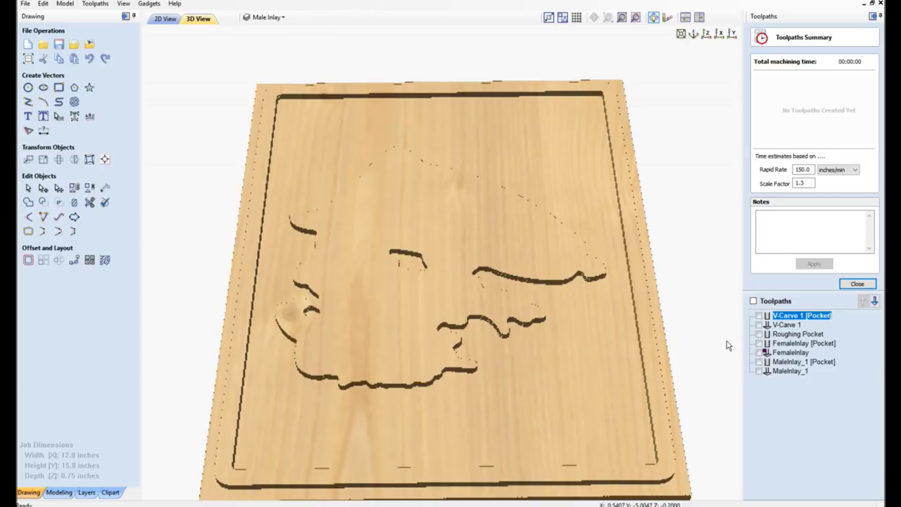
{"action": "left_click", "coordinate": [759, 361]}
{"action": "left_click", "coordinate": [758, 371]}
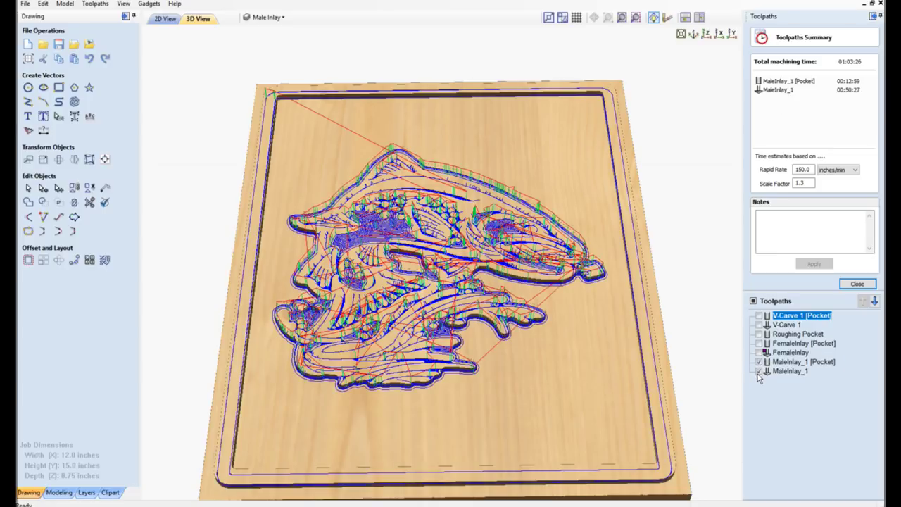
{"action": "left_click", "coordinate": [857, 284]}
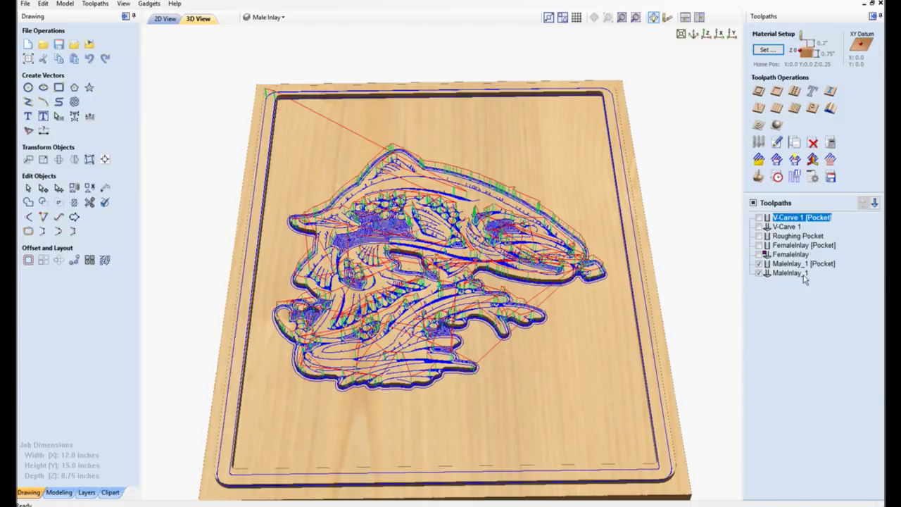
{"action": "left_click", "coordinate": [758, 178]}
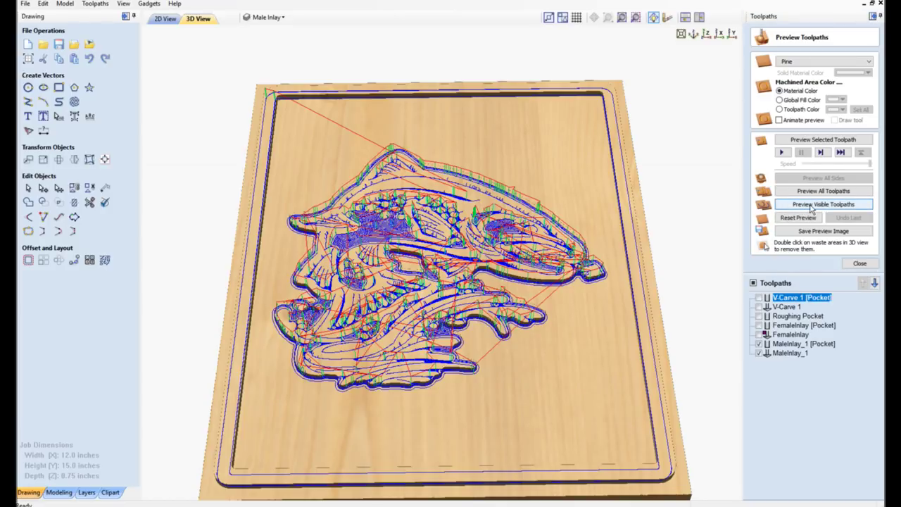
Preview the visible male inlay toolpaths so the trout and border groove appear carved in pine.
{"action": "left_click", "coordinate": [811, 205]}
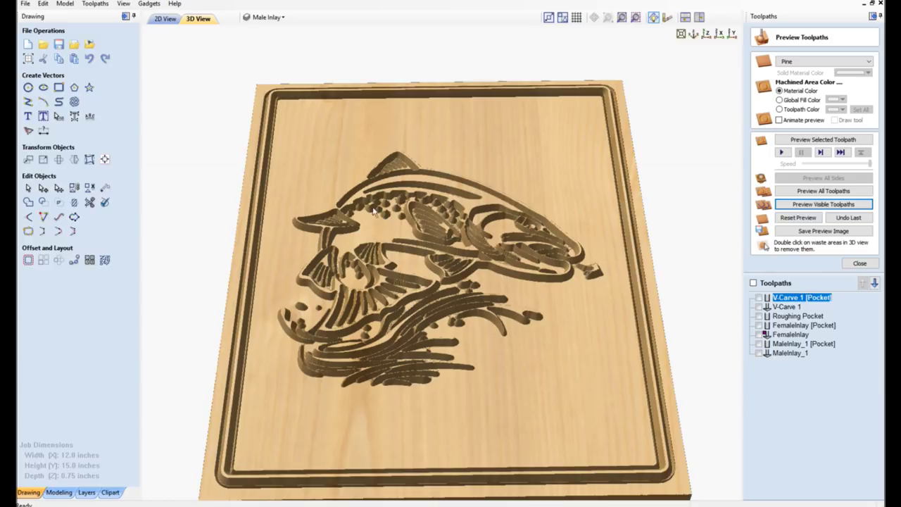
Save the project file.
{"action": "key", "text": "ctrl+s"}
Show machining times for only FemaleInlay [Pocket] (00:02:01) and FemaleInlay (00:30:37), totalling 00:32:38.
{"action": "left_click", "coordinate": [845, 264]}
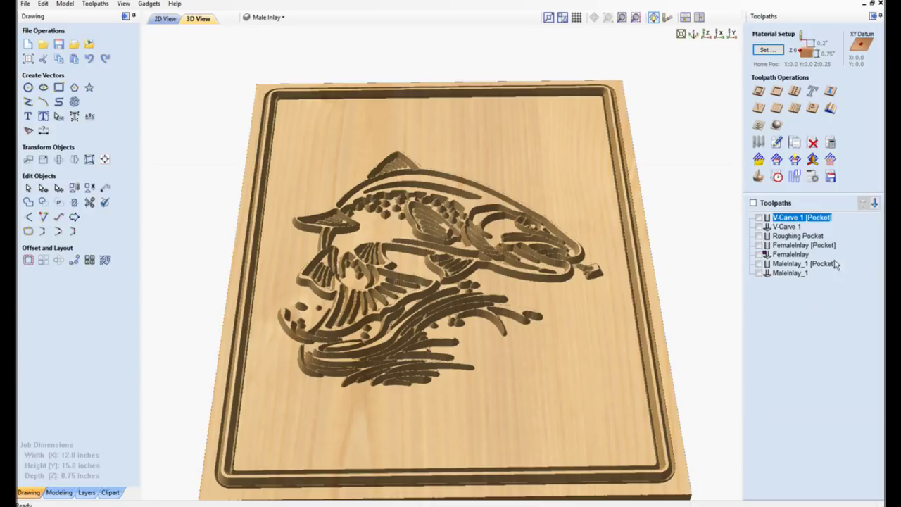
{"action": "left_click", "coordinate": [777, 176]}
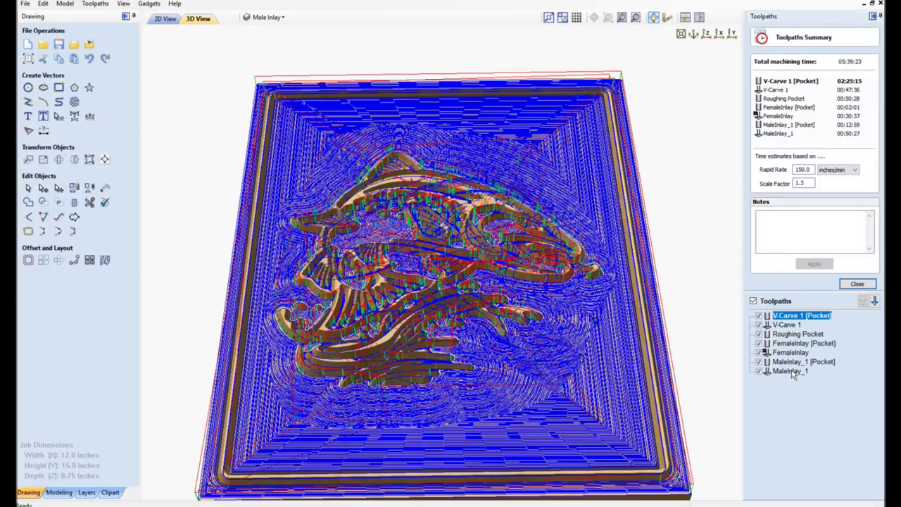
{"action": "left_click", "coordinate": [753, 301]}
{"action": "left_click", "coordinate": [759, 343]}
{"action": "left_click", "coordinate": [759, 352]}
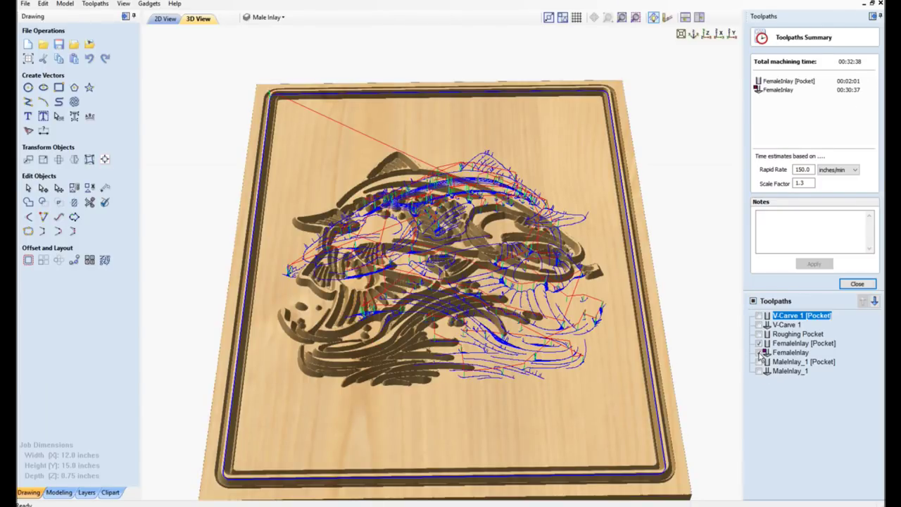
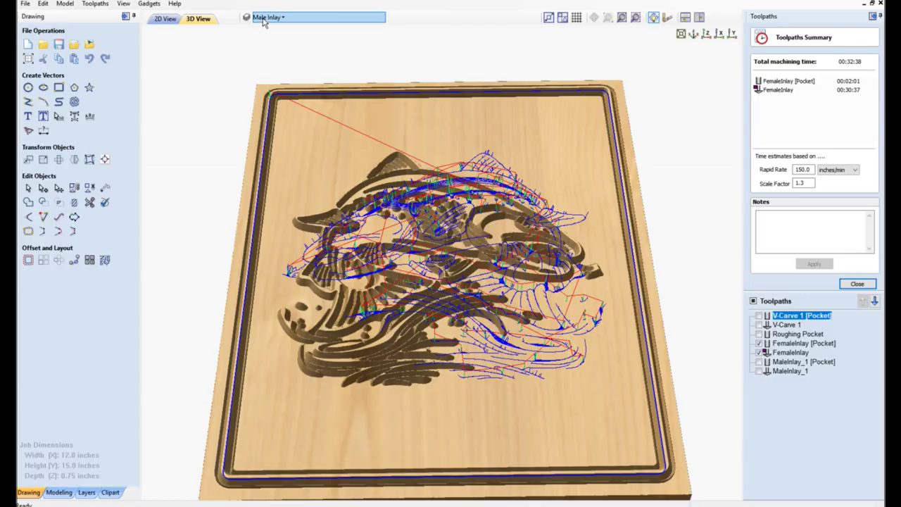
Switch to the 2D view and hide the selected inlay vectors and all toolpath previews.
{"action": "left_click", "coordinate": [158, 19]}
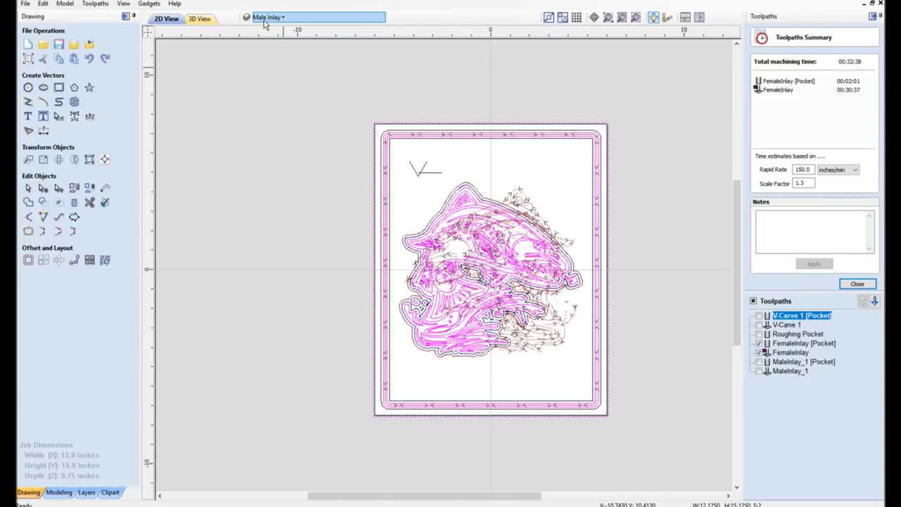
{"action": "key", "text": "Delete"}
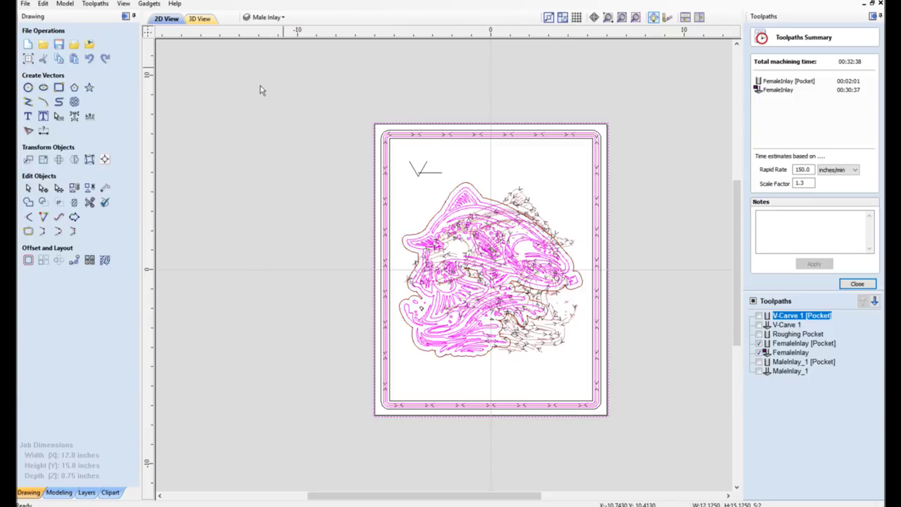
{"action": "left_click", "coordinate": [753, 302]}
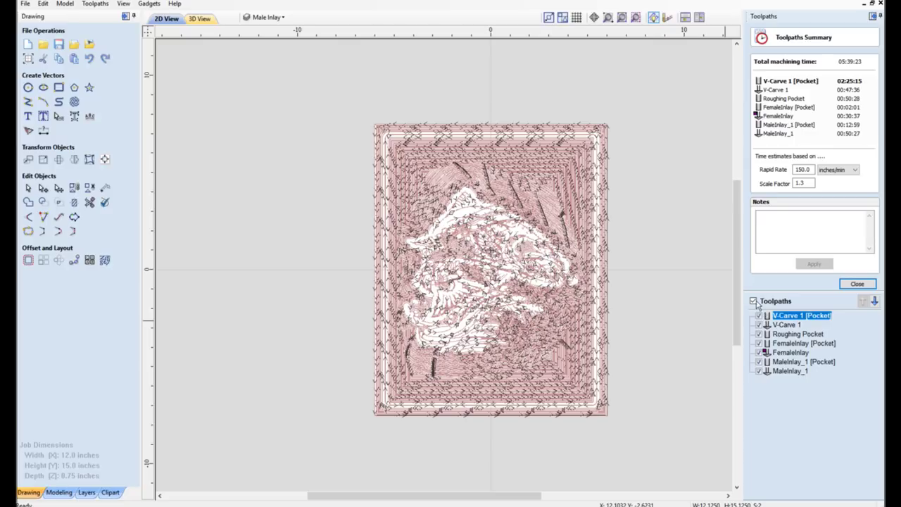
{"action": "left_click", "coordinate": [754, 301]}
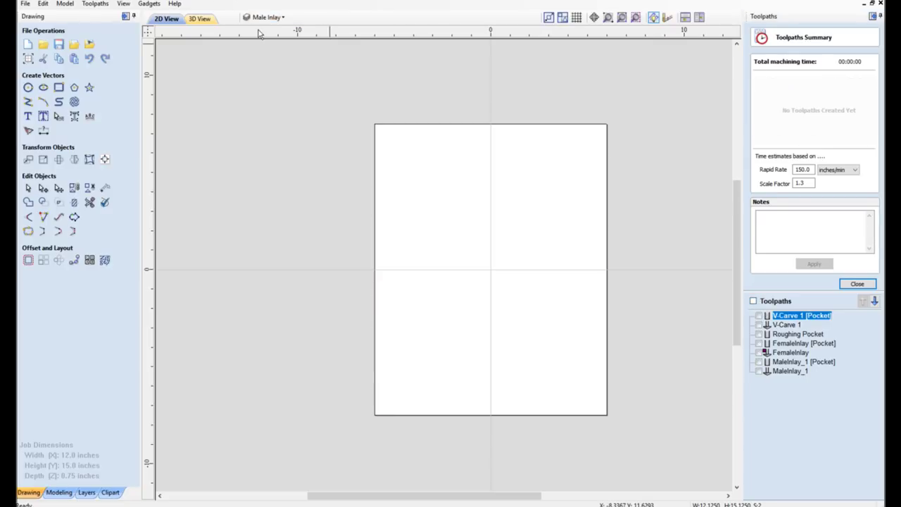
Place a horizontal guide along the Artwork Plane line of the Male/Female Inlay diagram.
{"action": "scroll", "coordinate": [557, 151], "scroll_direction": "up", "scroll_amount": 3}
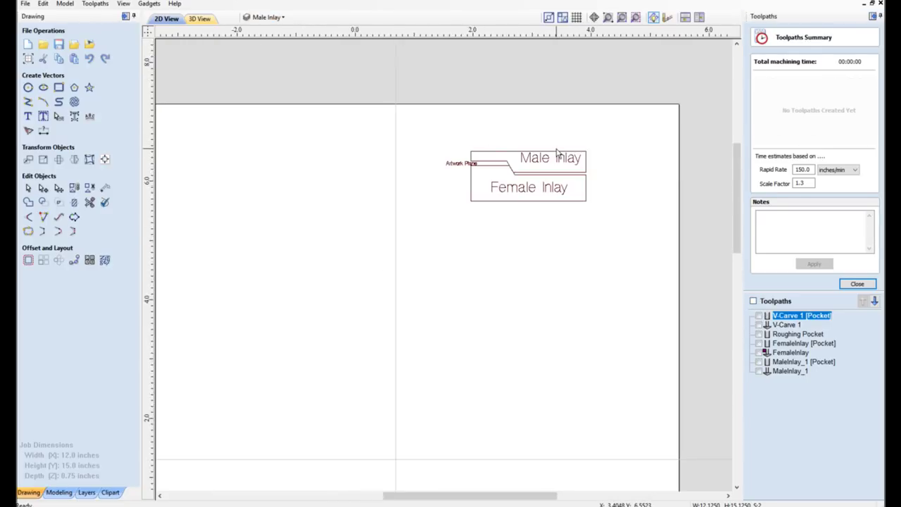
{"action": "scroll", "coordinate": [556, 158], "scroll_direction": "up", "scroll_amount": 3}
{"action": "scroll", "coordinate": [549, 179], "scroll_direction": "down", "scroll_amount": 2}
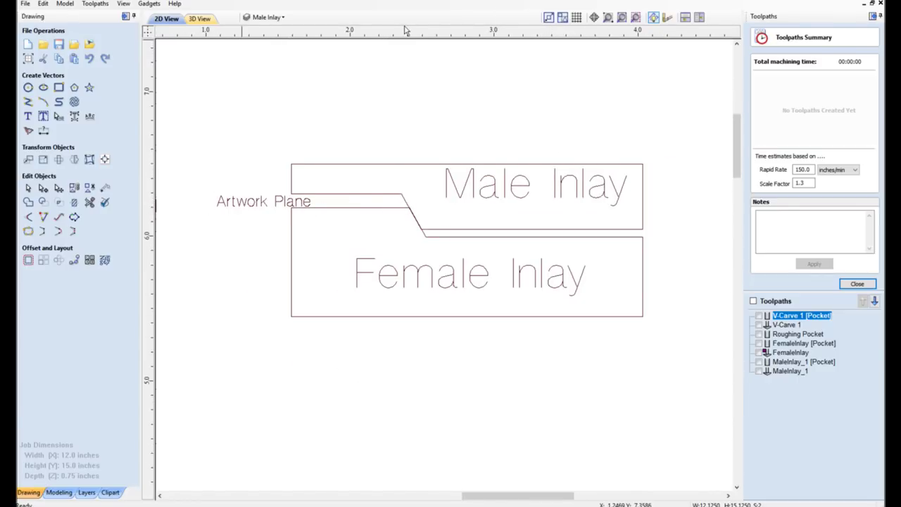
{"action": "left_click_drag", "start_coordinate": [458, 31], "coordinate": [416, 202]}
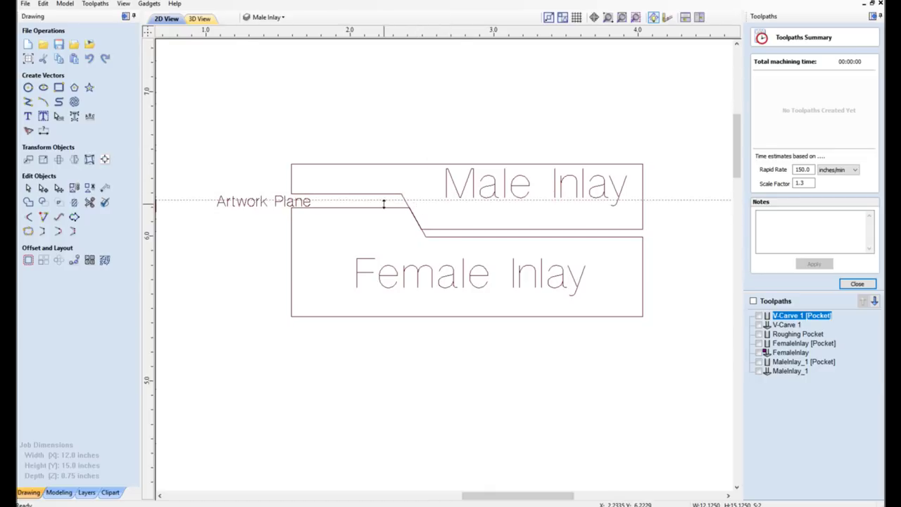
{"action": "scroll", "coordinate": [435, 193], "scroll_direction": "up", "scroll_amount": 1}
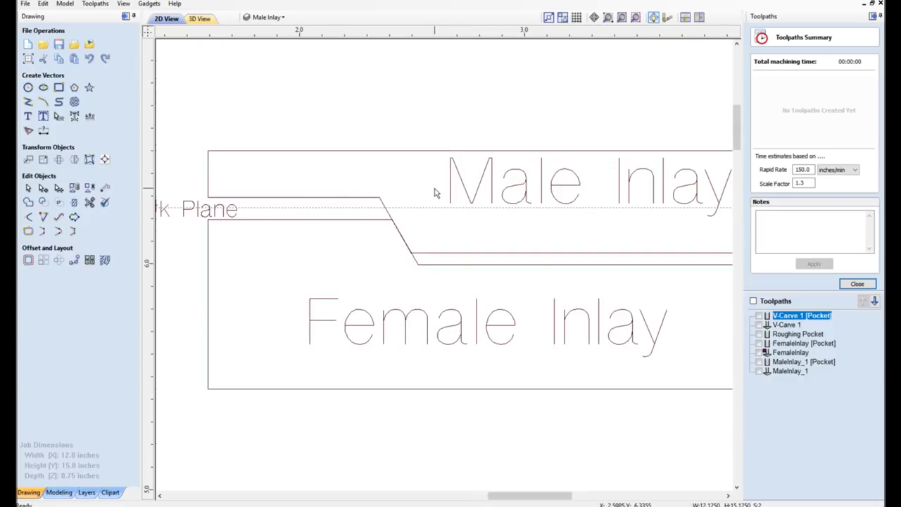
{"action": "scroll", "coordinate": [333, 207], "scroll_direction": "down", "scroll_amount": 1}
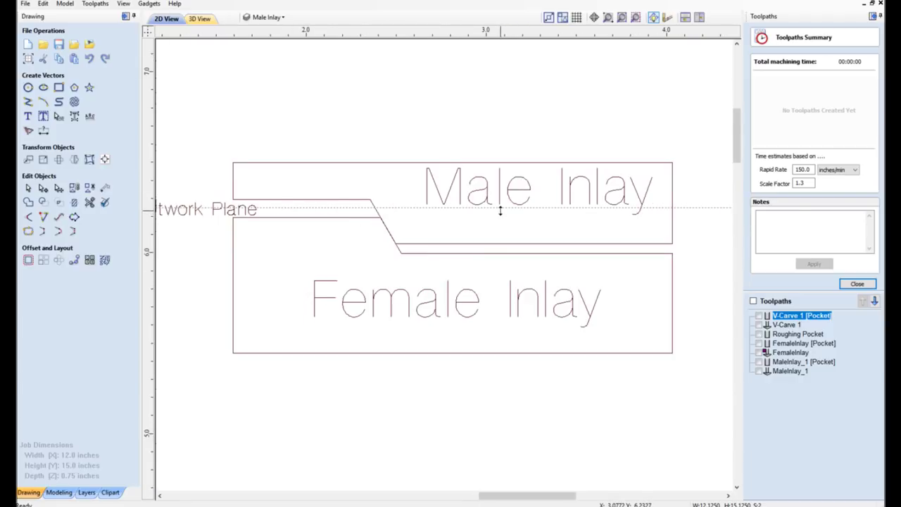
Draw a narrow stem rectangle and a wider cap rectangle above the Male Inlay box.
{"action": "left_click", "coordinate": [58, 87]}
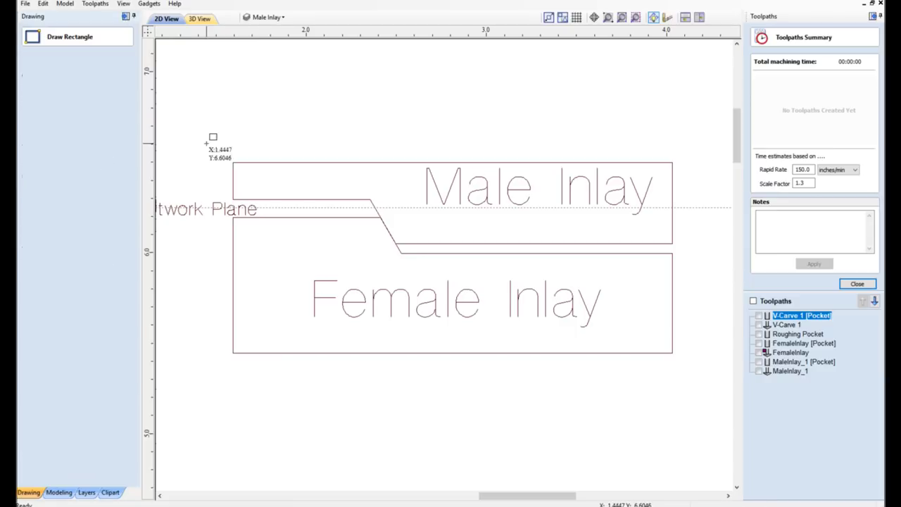
{"action": "mouse_move", "coordinate": [219, 116]}
{"action": "left_mouse_down"}
{"action": "mouse_move", "coordinate": [225, 165]}
{"action": "mouse_move", "coordinate": [239, 162]}
{"action": "left_mouse_up"}
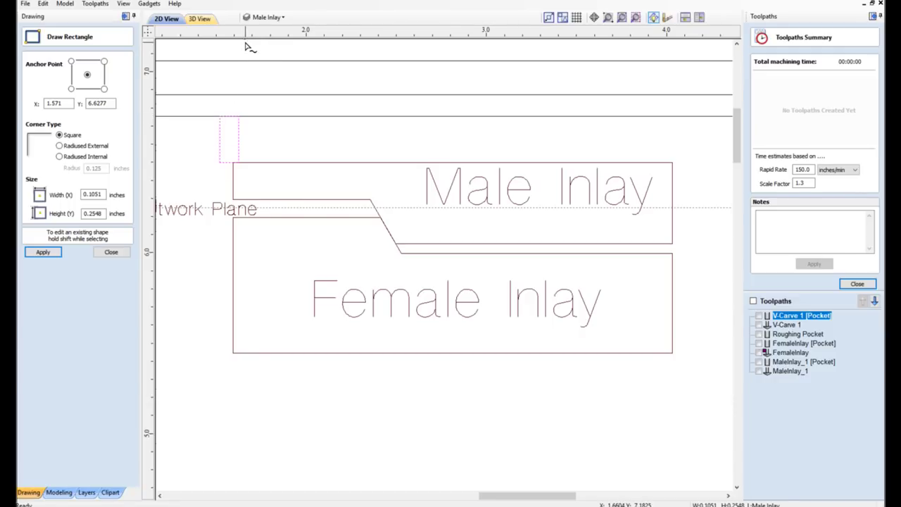
{"action": "key", "text": "Escape"}
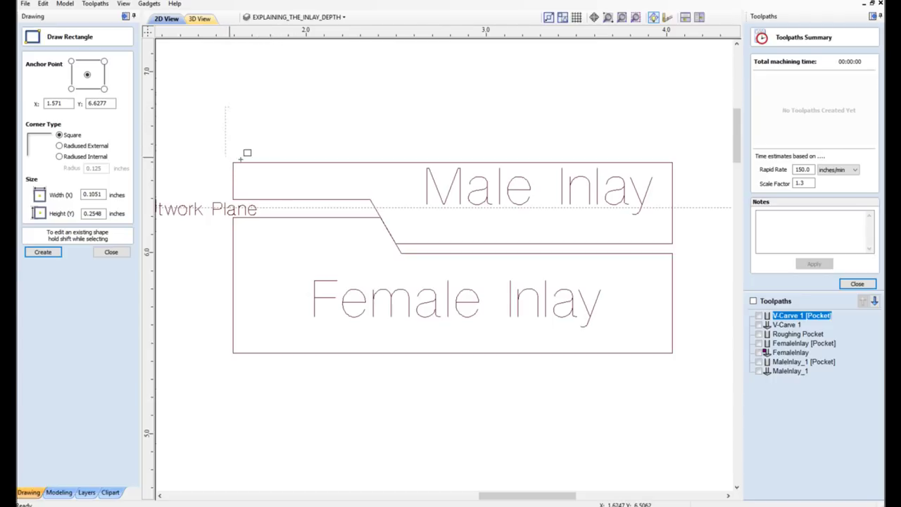
{"action": "left_click_drag", "start_coordinate": [243, 163], "coordinate": [255, 116]}
{"action": "left_click_drag", "start_coordinate": [204, 84], "coordinate": [268, 103]}
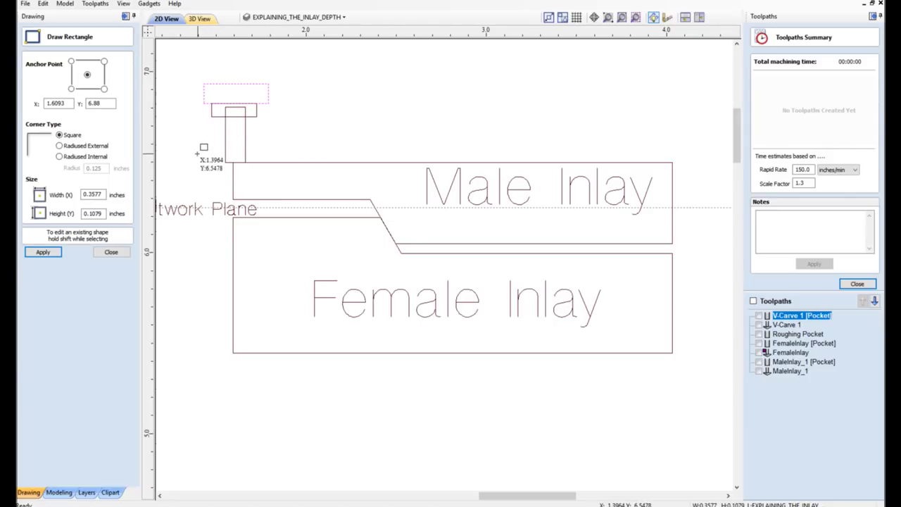
{"action": "left_click", "coordinate": [118, 252]}
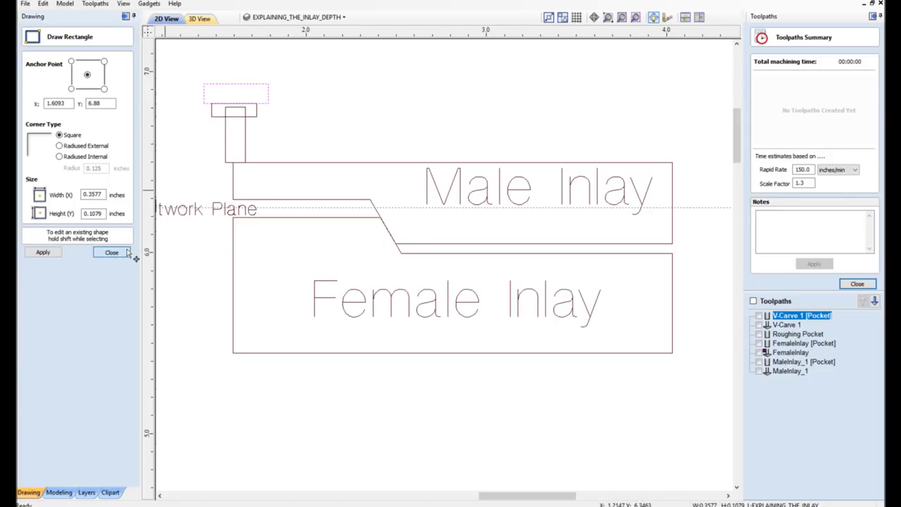
Select the stem and small cap rectangles for alignment.
{"action": "left_click", "coordinate": [225, 138]}
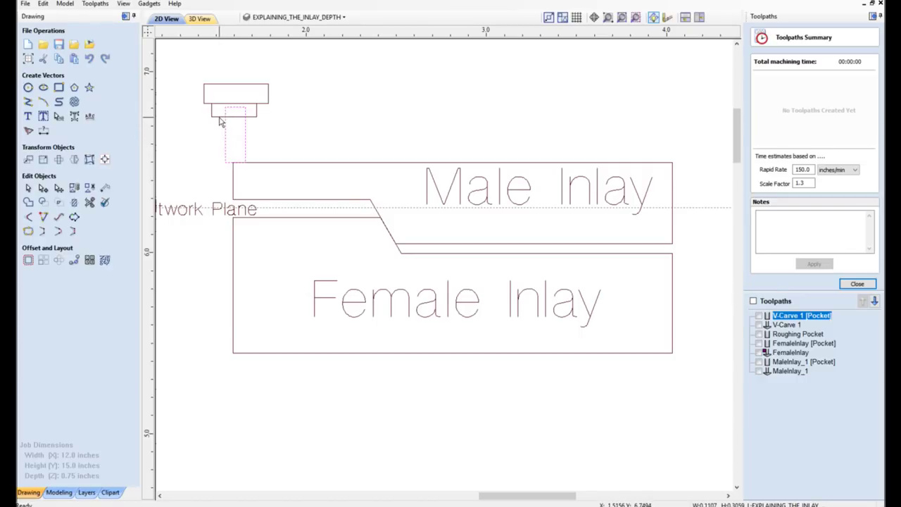
{"action": "left_click", "coordinate": [219, 116]}
{"action": "left_click", "coordinate": [104, 159]}
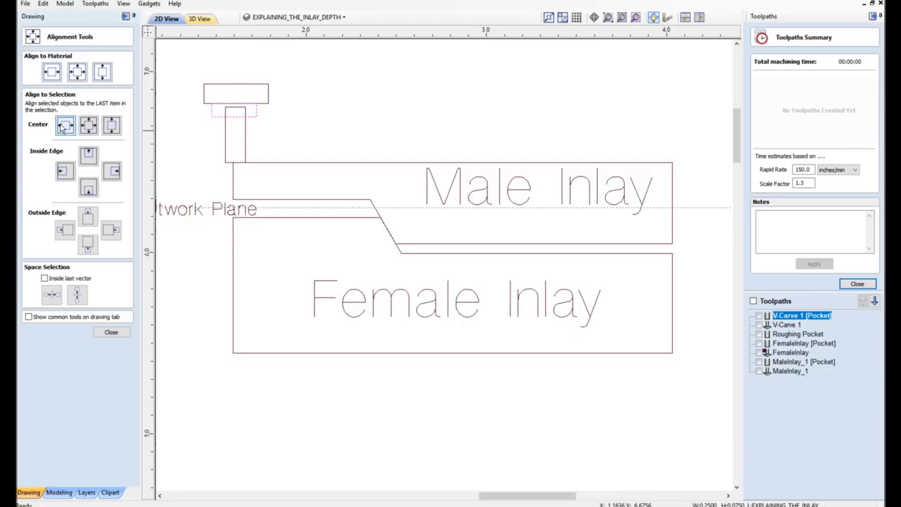
Centre the small rectangle over the stem with Align to Selection Center.
{"action": "left_click", "coordinate": [226, 141], "text": "shift"}
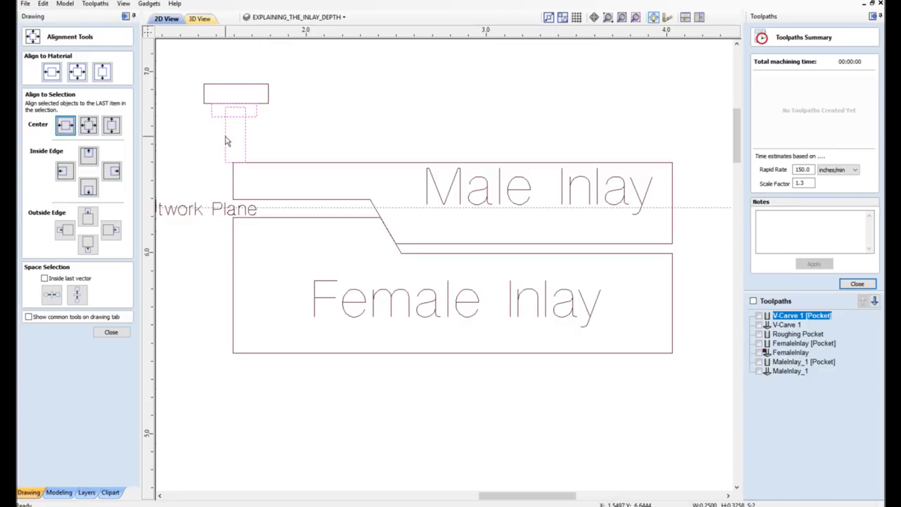
{"action": "left_click", "coordinate": [64, 127]}
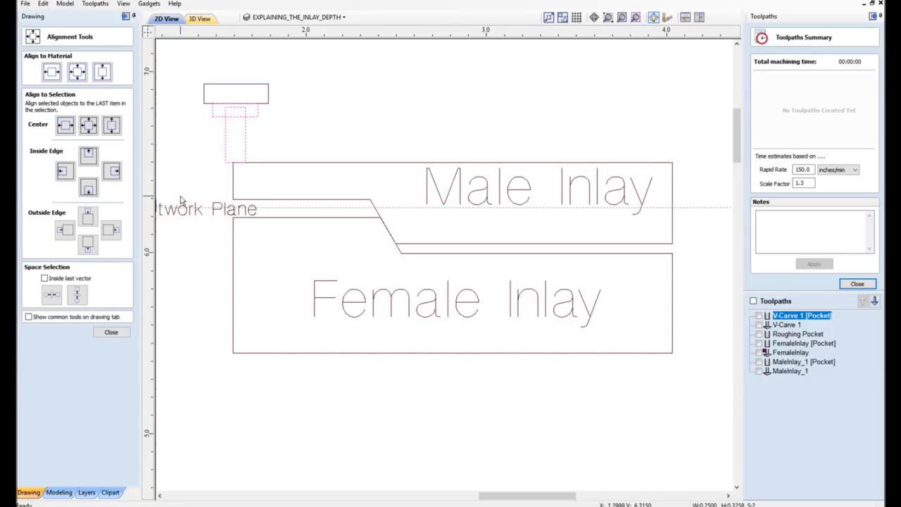
{"action": "left_click", "coordinate": [115, 334]}
Select the T-shaped bit outline and nudge it right along the Male Inlay box and back.
{"action": "left_click_drag", "start_coordinate": [196, 79], "coordinate": [273, 176]}
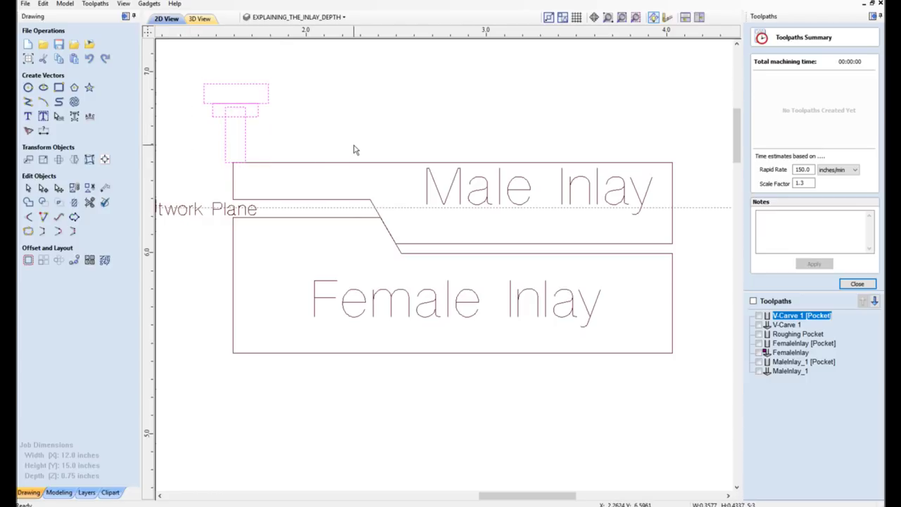
{"action": "key", "text": "Left"}
{"action": "key", "text": "Left"}
{"action": "key", "text": "Left"}
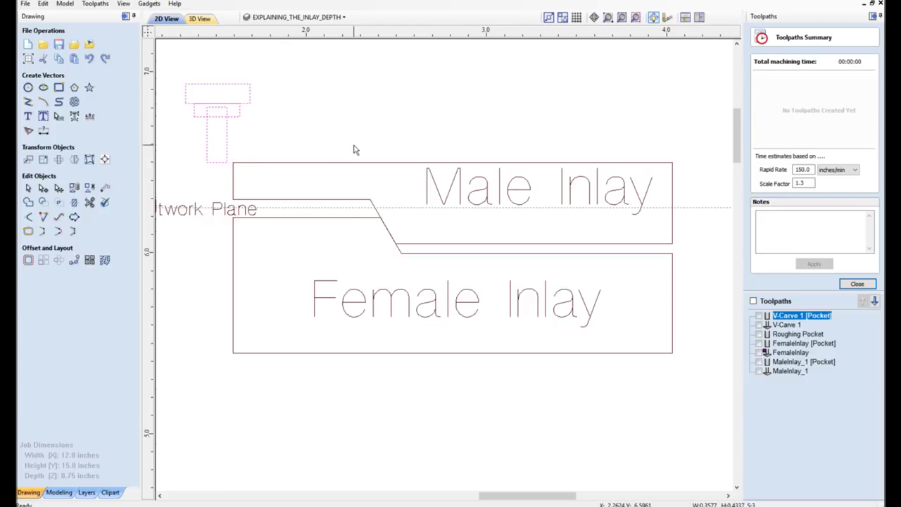
{"action": "key", "text": "Right"}
{"action": "key", "text": "Right"}
{"action": "key", "text": "Right"}
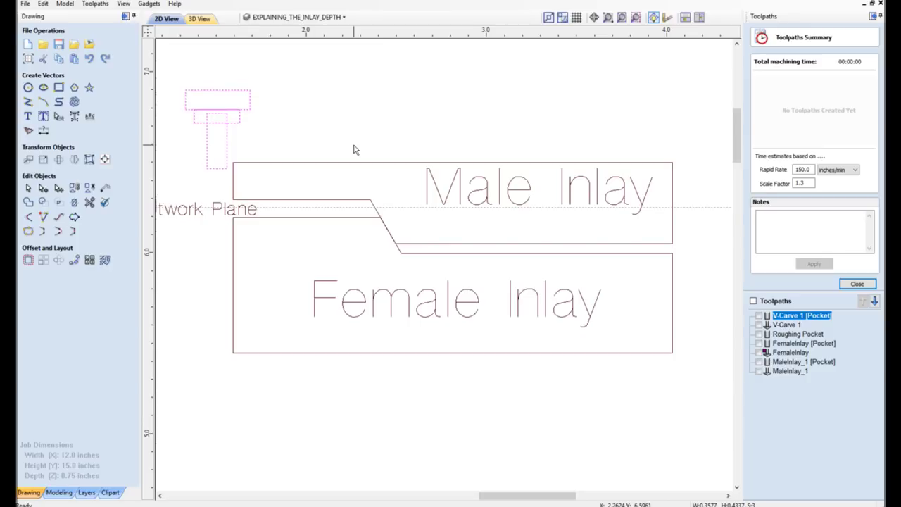
{"action": "key", "text": "Down"}
{"action": "key", "text": "Right"}
{"action": "key", "text": "Right"}
{"action": "key", "text": "Right"}
{"action": "key", "text": "Right"}
{"action": "key", "text": "Right"}
{"action": "key", "text": "Right"}
{"action": "key", "text": "Right"}
{"action": "key", "text": "Right"}
{"action": "key", "text": "Right"}
{"action": "key", "text": "Right"}
{"action": "key", "text": "Right"}
{"action": "key", "text": "Right"}
{"action": "key", "text": "Right"}
{"action": "key", "text": "Right"}
{"action": "key", "text": "Right"}
{"action": "key", "text": "Right"}
{"action": "key", "text": "Right"}
{"action": "key", "text": "Right"}
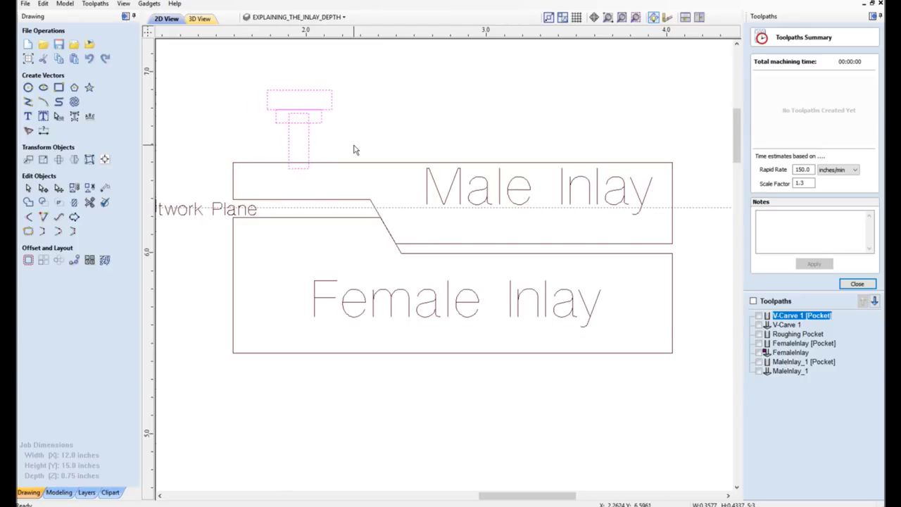
{"action": "key", "text": "Right"}
{"action": "key", "text": "Right"}
{"action": "key", "text": "Right"}
{"action": "key", "text": "Right"}
{"action": "key", "text": "Right"}
{"action": "key", "text": "Right"}
{"action": "key", "text": "Right"}
{"action": "key", "text": "Right"}
{"action": "key", "text": "Right"}
{"action": "key", "text": "Right"}
{"action": "key", "text": "Right"}
{"action": "key", "text": "Right"}
{"action": "key", "text": "Right"}
{"action": "key", "text": "Right"}
{"action": "key", "text": "Right"}
{"action": "key", "text": "Right"}
{"action": "key", "text": "Right"}
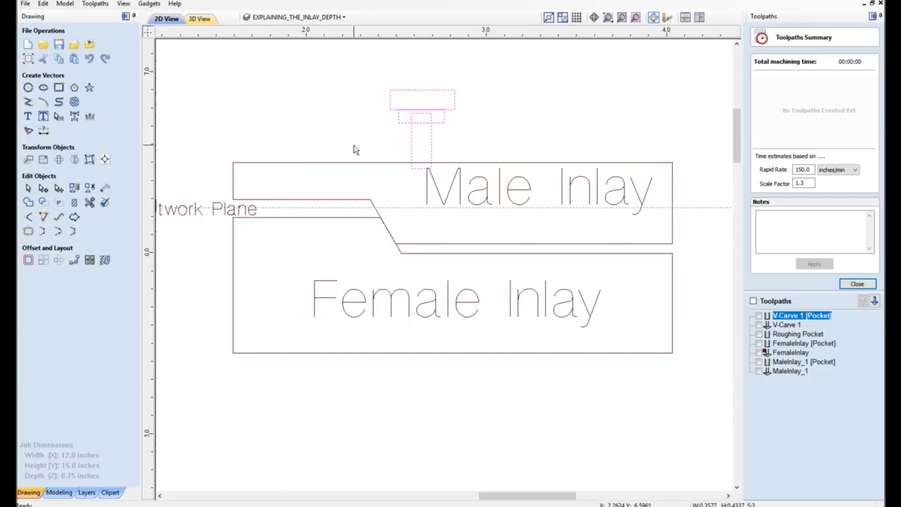
{"action": "key", "text": "Right"}
{"action": "key", "text": "Right"}
{"action": "key", "text": "Right"}
{"action": "key", "text": "Right"}
{"action": "key", "text": "Right"}
{"action": "key", "text": "Right"}
{"action": "key", "text": "Right"}
{"action": "key", "text": "Right"}
{"action": "key", "text": "Right"}
{"action": "key", "text": "Right"}
{"action": "key", "text": "Right"}
{"action": "key", "text": "Right"}
{"action": "key", "text": "Right"}
{"action": "key", "text": "Right"}
{"action": "key", "text": "Right"}
{"action": "key", "text": "Right"}
{"action": "key", "text": "Right"}
{"action": "key", "text": "Right"}
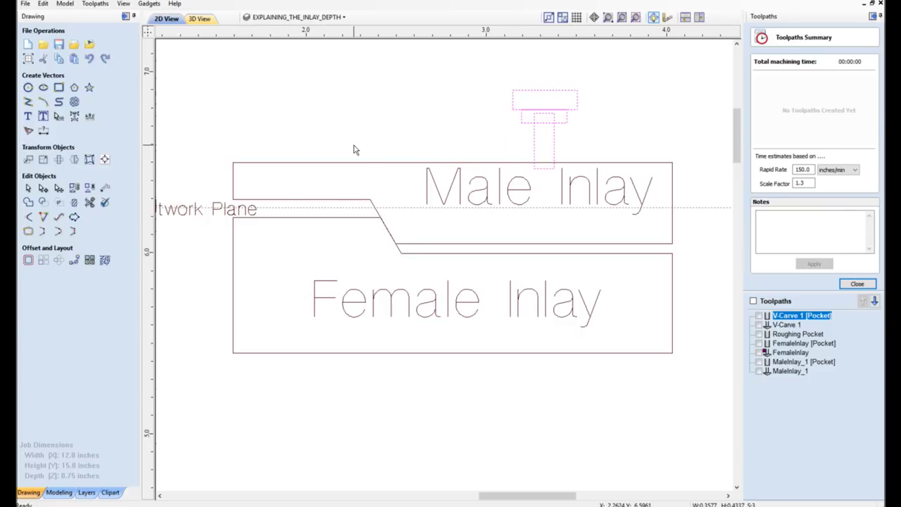
{"action": "key", "text": "Right"}
{"action": "key", "text": "Right"}
{"action": "key", "text": "Right"}
{"action": "key", "text": "Right"}
{"action": "key", "text": "Right"}
{"action": "key", "text": "Right"}
{"action": "key", "text": "Right"}
{"action": "key", "text": "Right"}
{"action": "key", "text": "Right"}
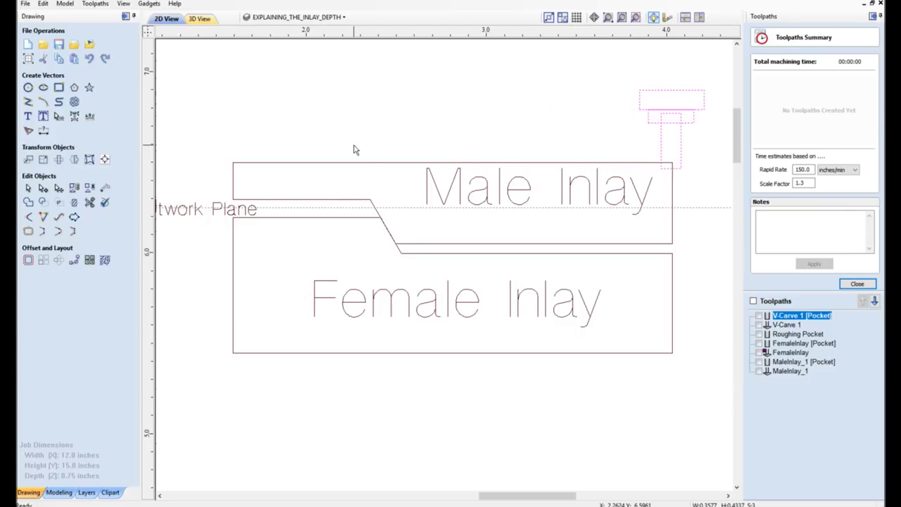
{"action": "key", "text": "Down"}
{"action": "key", "text": "Down"}
{"action": "key", "text": "Down"}
{"action": "key", "text": "Down"}
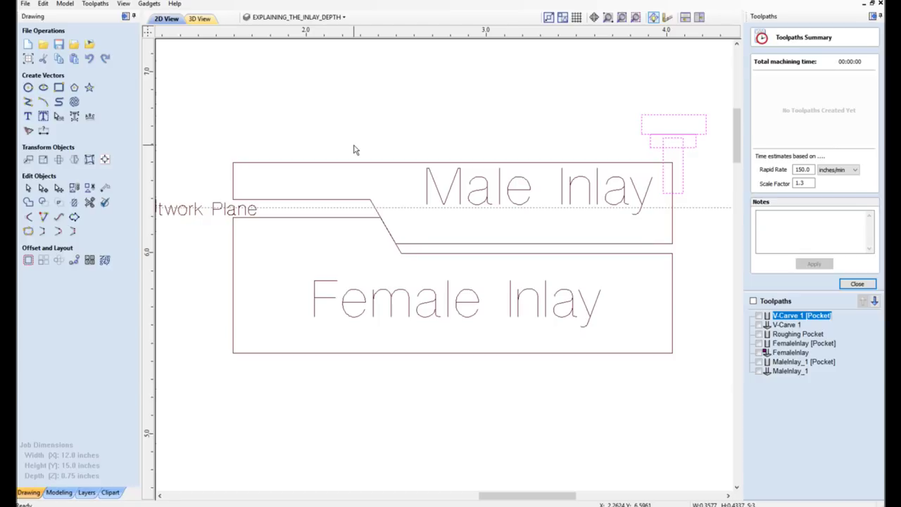
{"action": "key", "text": "Left"}
{"action": "key", "text": "Left"}
{"action": "key", "text": "Left"}
{"action": "key", "text": "Left"}
{"action": "key", "text": "Left"}
{"action": "key", "text": "Left"}
{"action": "key", "text": "Left"}
{"action": "key", "text": "Left"}
{"action": "key", "text": "Left"}
{"action": "key", "text": "Left"}
{"action": "key", "text": "Left"}
{"action": "key", "text": "Left"}
{"action": "key", "text": "Left"}
{"action": "key", "text": "Left"}
{"action": "key", "text": "Left"}
{"action": "key", "text": "Left"}
{"action": "key", "text": "Left"}
{"action": "key", "text": "Left"}
{"action": "key", "text": "Left"}
{"action": "key", "text": "Left"}
{"action": "key", "text": "Left"}
{"action": "key", "text": "Left"}
{"action": "key", "text": "Left"}
{"action": "key", "text": "Left"}
{"action": "key", "text": "Left"}
{"action": "key", "text": "Left"}
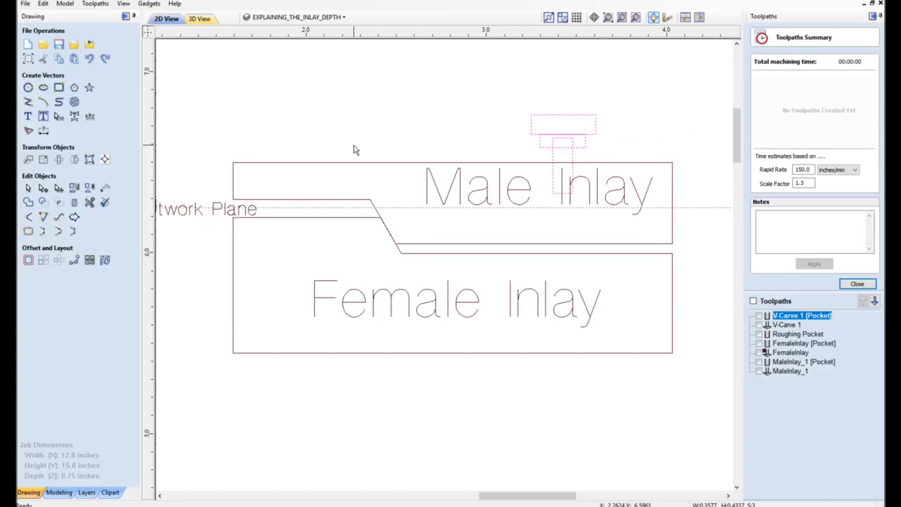
{"action": "key", "text": "Left"}
{"action": "key", "text": "Left"}
{"action": "key", "text": "Left"}
{"action": "key", "text": "Left"}
{"action": "key", "text": "Left"}
{"action": "key", "text": "Left"}
{"action": "key", "text": "Left"}
{"action": "key", "text": "Left"}
{"action": "key", "text": "Left"}
{"action": "key", "text": "Left"}
{"action": "key", "text": "Left"}
{"action": "key", "text": "Left"}
{"action": "key", "text": "Left"}
{"action": "key", "text": "Left"}
{"action": "key", "text": "Left"}
{"action": "key", "text": "Left"}
{"action": "key", "text": "Left"}
{"action": "key", "text": "Left"}
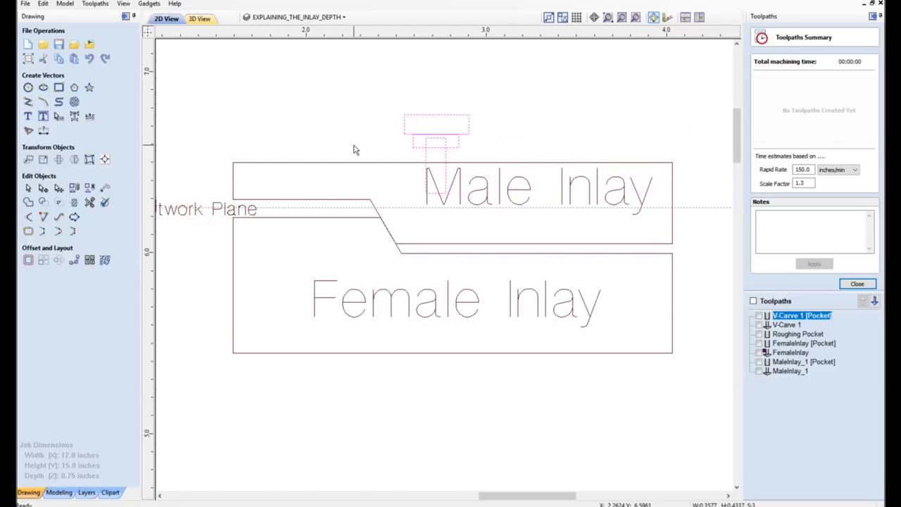
{"action": "key", "text": "Left"}
{"action": "key", "text": "Left"}
{"action": "key", "text": "Left"}
{"action": "key", "text": "Left"}
{"action": "key", "text": "Left"}
{"action": "key", "text": "Left"}
{"action": "key", "text": "Left"}
{"action": "key", "text": "Left"}
{"action": "key", "text": "Left"}
{"action": "key", "text": "Left"}
{"action": "key", "text": "Left"}
{"action": "key", "text": "Left"}
{"action": "key", "text": "Left"}
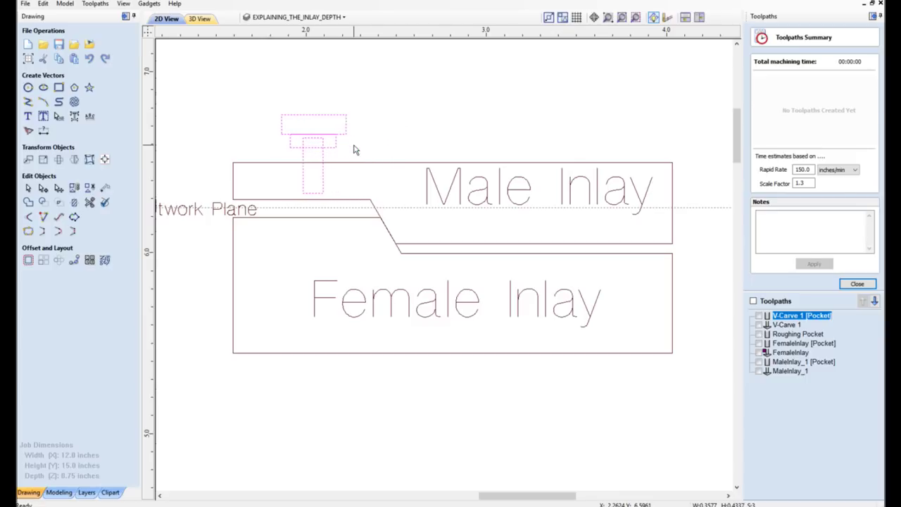
Nudge the bit outline down, right, then left until it sits above the sloped step.
{"action": "key", "text": "Down"}
{"action": "key", "text": "Down"}
{"action": "key", "text": "Down"}
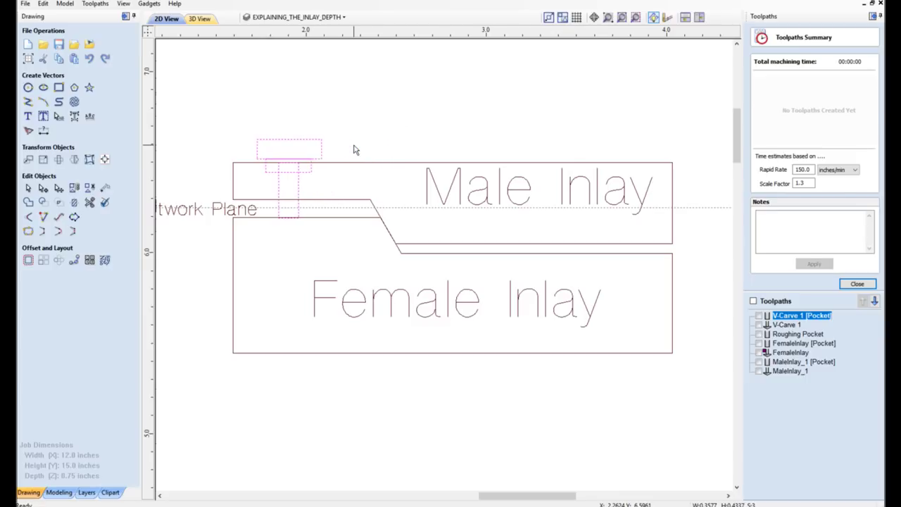
{"action": "key", "text": "Right"}
{"action": "key", "text": "Right"}
{"action": "key", "text": "Right"}
{"action": "key", "text": "Right"}
{"action": "key", "text": "Right"}
{"action": "key", "text": "Right"}
{"action": "key", "text": "Right"}
{"action": "key", "text": "Right"}
{"action": "key", "text": "Right"}
{"action": "key", "text": "Right"}
{"action": "key", "text": "Right"}
{"action": "key", "text": "Right"}
{"action": "key", "text": "Right"}
{"action": "key", "text": "Right"}
{"action": "key", "text": "Right"}
{"action": "key", "text": "Right"}
{"action": "key", "text": "Right"}
{"action": "key", "text": "Right"}
{"action": "key", "text": "Right"}
{"action": "key", "text": "Right"}
{"action": "key", "text": "Right"}
{"action": "key", "text": "Right"}
{"action": "key", "text": "Right"}
{"action": "key", "text": "Right"}
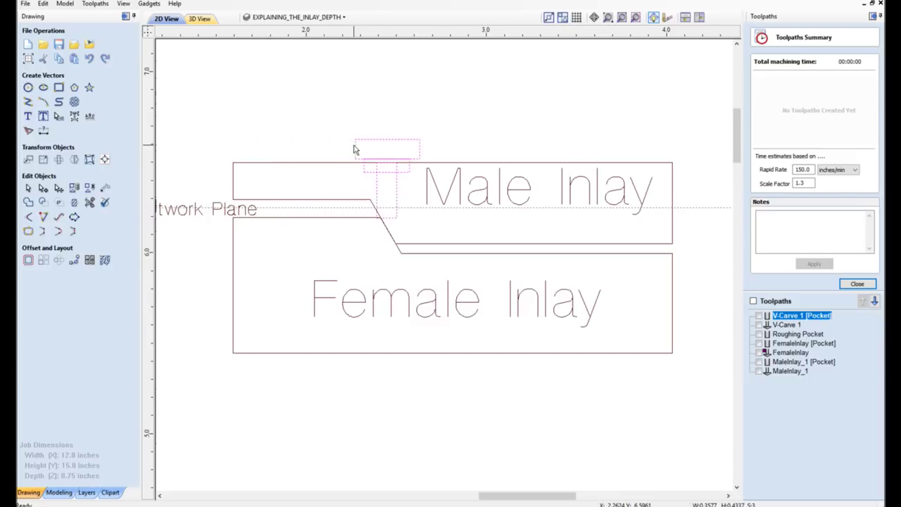
{"action": "key", "text": "Right"}
{"action": "key", "text": "Right"}
{"action": "key", "text": "Right"}
{"action": "key", "text": "Right"}
{"action": "key", "text": "Right"}
{"action": "key", "text": "Right"}
{"action": "key", "text": "Right"}
{"action": "key", "text": "Right"}
{"action": "key", "text": "Right"}
{"action": "key", "text": "Right"}
{"action": "key", "text": "Right"}
{"action": "key", "text": "Right"}
{"action": "key", "text": "Right"}
{"action": "key", "text": "Right"}
{"action": "key", "text": "Right"}
{"action": "key", "text": "Right"}
{"action": "key", "text": "Right"}
{"action": "key", "text": "Right"}
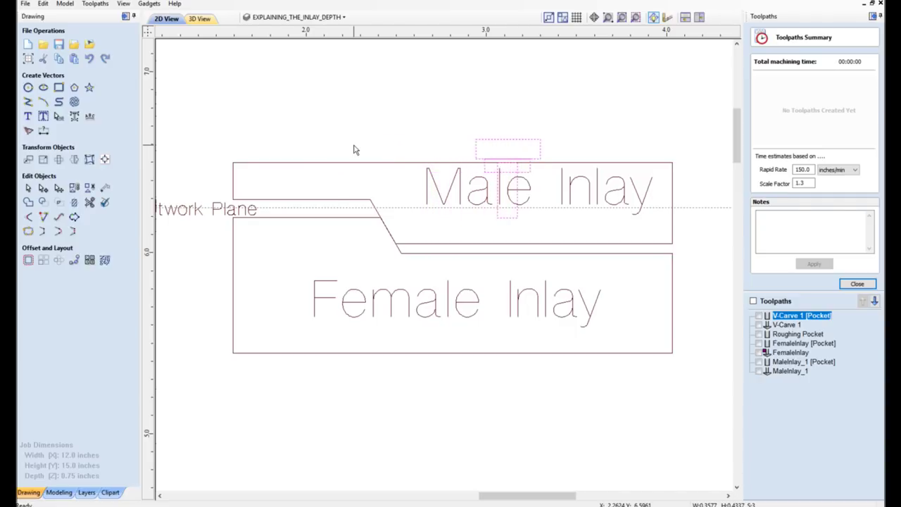
{"action": "key", "text": "Right"}
{"action": "key", "text": "Right"}
{"action": "key", "text": "Right"}
{"action": "key", "text": "Right"}
{"action": "key", "text": "Right"}
{"action": "key", "text": "Right"}
{"action": "key", "text": "Right"}
{"action": "key", "text": "Right"}
{"action": "key", "text": "Right"}
{"action": "key", "text": "Right"}
{"action": "key", "text": "Right"}
{"action": "key", "text": "Right"}
{"action": "key", "text": "Right"}
{"action": "key", "text": "Right"}
{"action": "key", "text": "Right"}
{"action": "key", "text": "Right"}
{"action": "key", "text": "Right"}
{"action": "key", "text": "Right"}
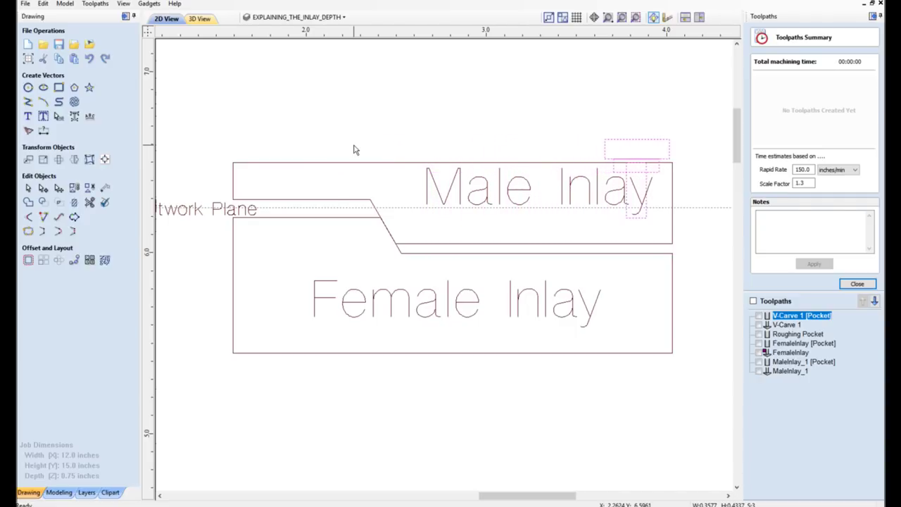
{"action": "key", "text": "Right"}
{"action": "key", "text": "Right"}
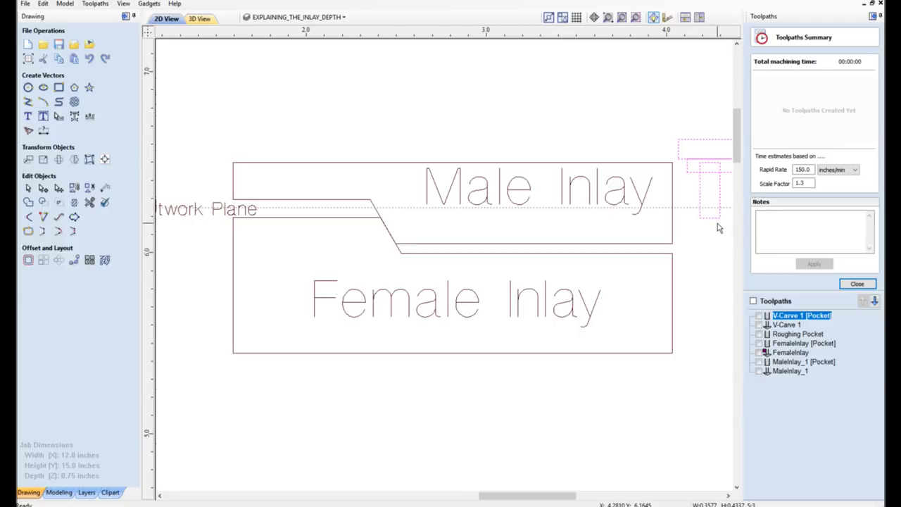
{"action": "key", "text": "Left"}
{"action": "key", "text": "Left"}
{"action": "key", "text": "Left"}
{"action": "key", "text": "Left"}
{"action": "key", "text": "Left"}
{"action": "key", "text": "Left"}
{"action": "key", "text": "Left"}
{"action": "key", "text": "Left"}
{"action": "key", "text": "Left"}
{"action": "key", "text": "Left"}
{"action": "key", "text": "Left"}
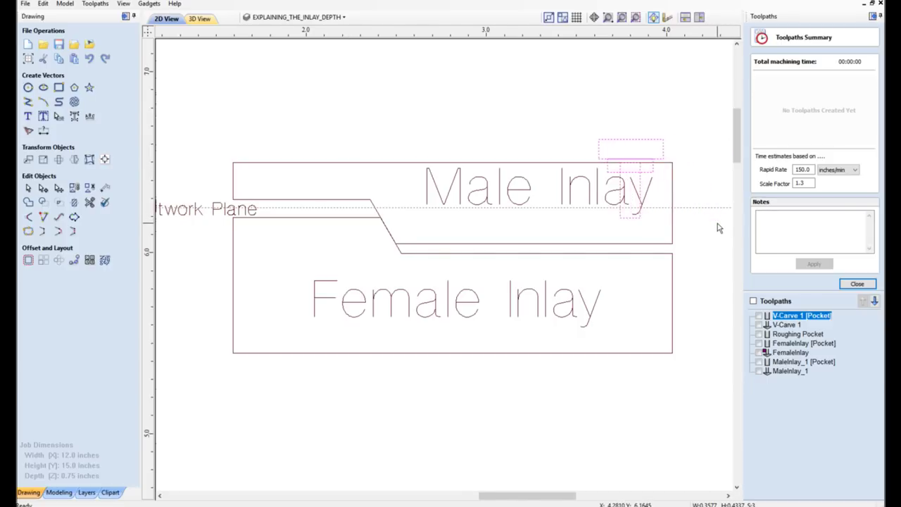
{"action": "key", "text": "Left"}
{"action": "key", "text": "Left"}
{"action": "key", "text": "Left"}
{"action": "key", "text": "Left"}
{"action": "key", "text": "Left"}
{"action": "key", "text": "Left"}
{"action": "key", "text": "Left"}
{"action": "key", "text": "Left"}
{"action": "key", "text": "Left"}
{"action": "key", "text": "Left"}
{"action": "key", "text": "Left"}
{"action": "key", "text": "Left"}
{"action": "key", "text": "Left"}
{"action": "key", "text": "Left"}
{"action": "key", "text": "Left"}
{"action": "key", "text": "Left"}
{"action": "key", "text": "Left"}
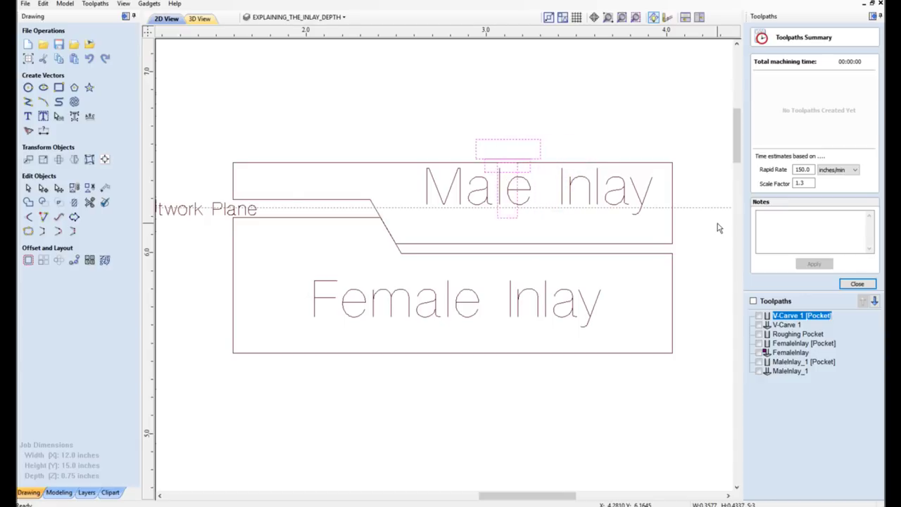
{"action": "key", "text": "Left"}
{"action": "key", "text": "Left"}
{"action": "key", "text": "Left"}
{"action": "key", "text": "Left"}
{"action": "key", "text": "Left"}
{"action": "key", "text": "Left"}
{"action": "key", "text": "Left"}
{"action": "key", "text": "Left"}
{"action": "key", "text": "Left"}
{"action": "key", "text": "Left"}
{"action": "key", "text": "Left"}
{"action": "key", "text": "Left"}
{"action": "key", "text": "Left"}
{"action": "key", "text": "Left"}
{"action": "key", "text": "Left"}
{"action": "key", "text": "Left"}
{"action": "key", "text": "Left"}
{"action": "key", "text": "Left"}
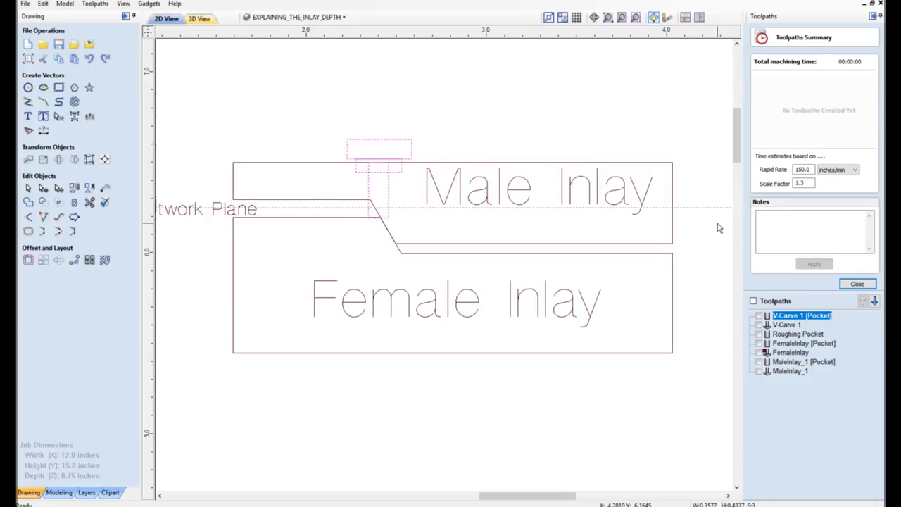
{"action": "key", "text": "Left"}
{"action": "key", "text": "Left"}
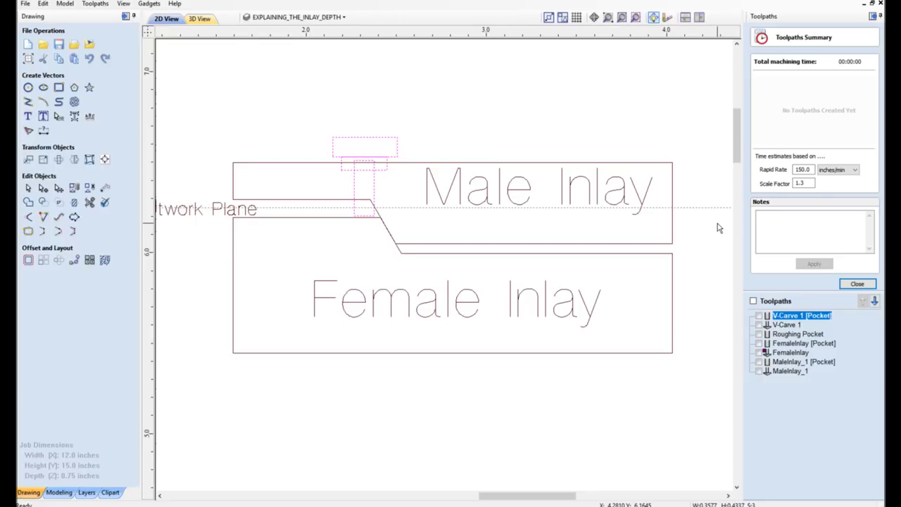
Preview the carved fish board in 3D, then return to the 2D view.
{"action": "left_click", "coordinate": [199, 19]}
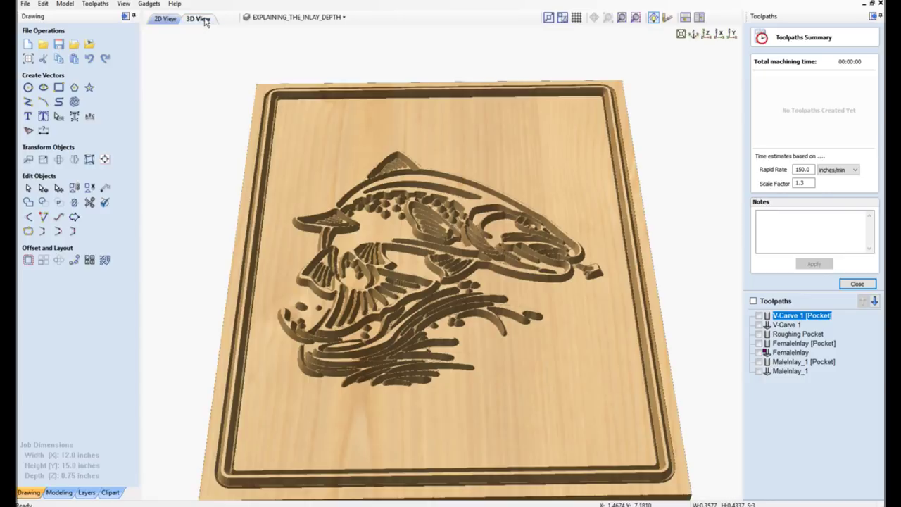
{"action": "left_click", "coordinate": [166, 18]}
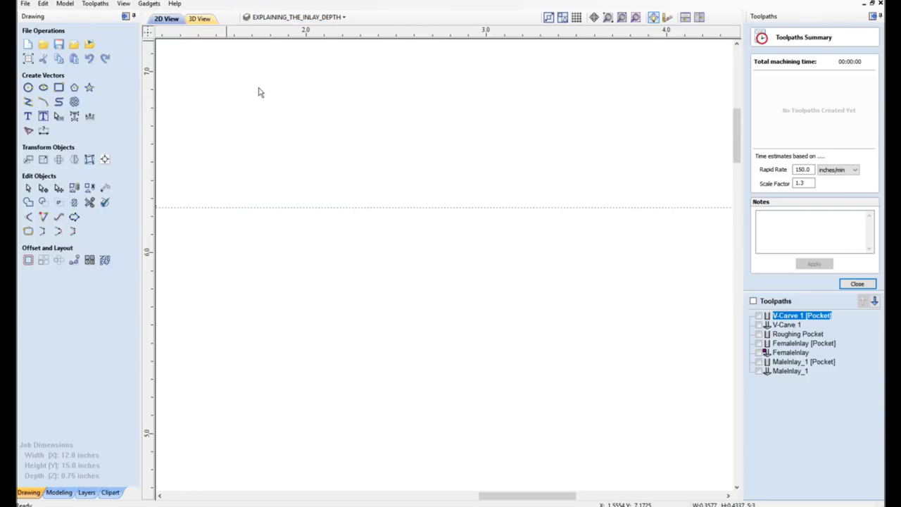
{"action": "scroll", "coordinate": [400, 251], "scroll_direction": "down", "scroll_amount": 10}
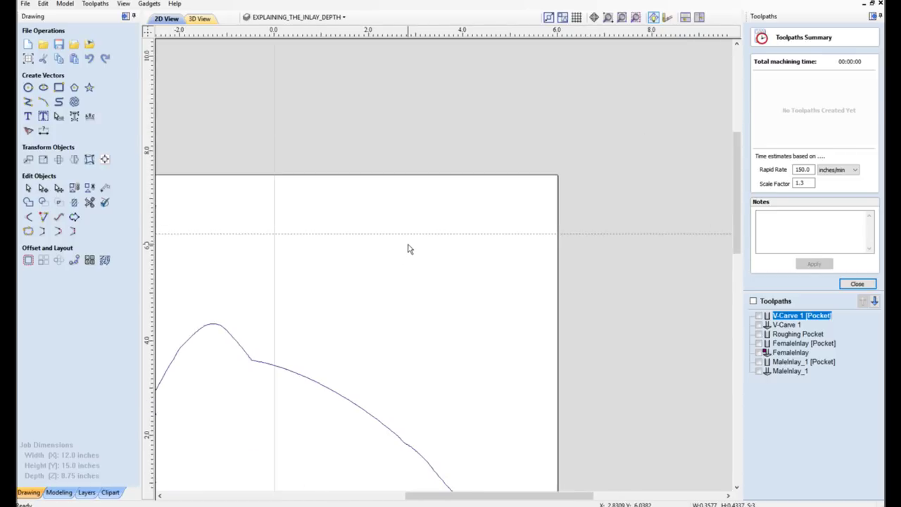
{"action": "scroll", "coordinate": [411, 271], "scroll_direction": "up", "scroll_amount": 2}
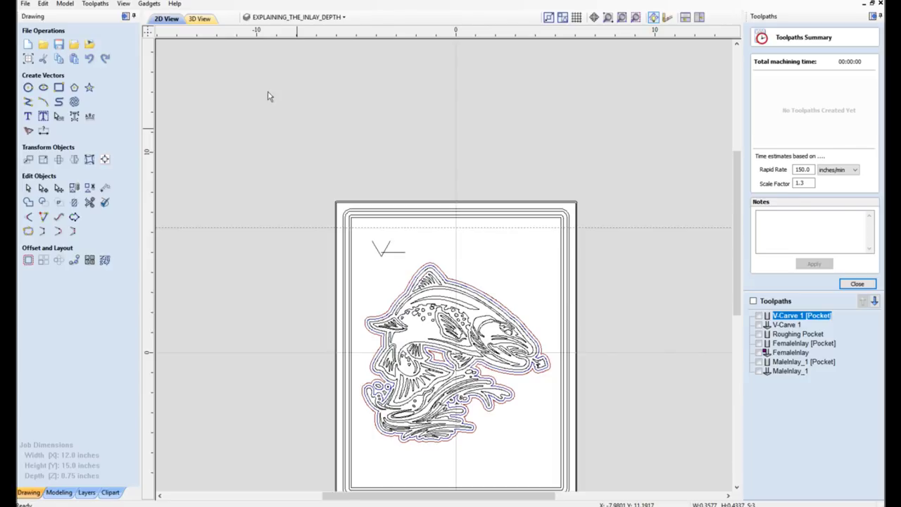
Select the border vector, close the Toolpaths Summary, and set up a new 12 x 15 x 0.75 inch job.
{"action": "left_click", "coordinate": [338, 205]}
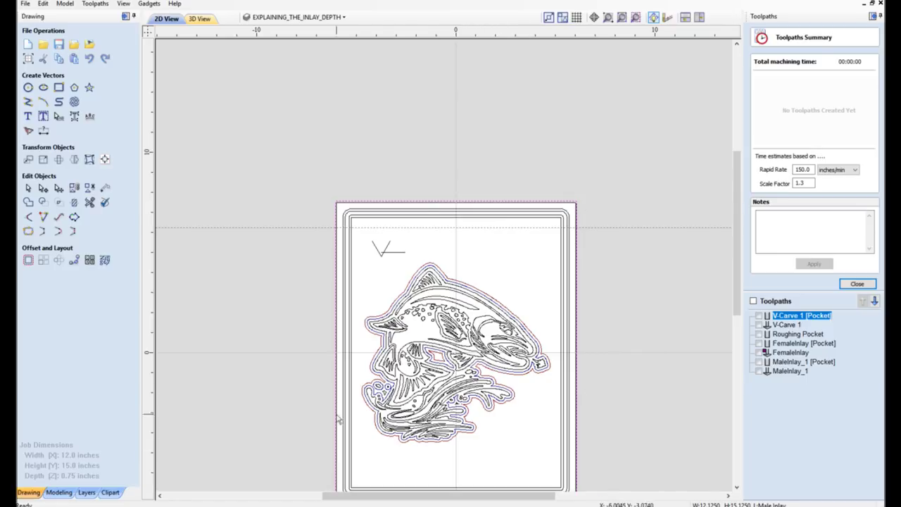
{"action": "left_click", "coordinate": [857, 283]}
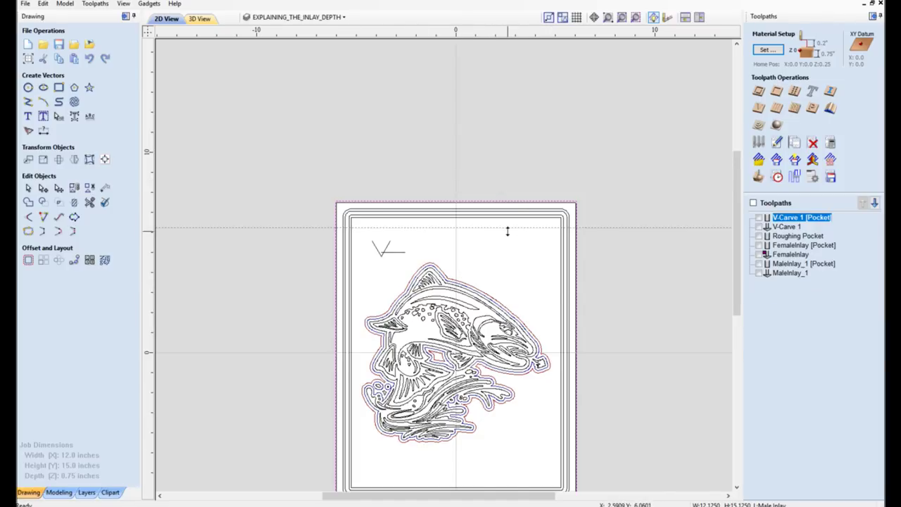
{"action": "scroll", "coordinate": [525, 408], "scroll_direction": "down", "scroll_amount": 2}
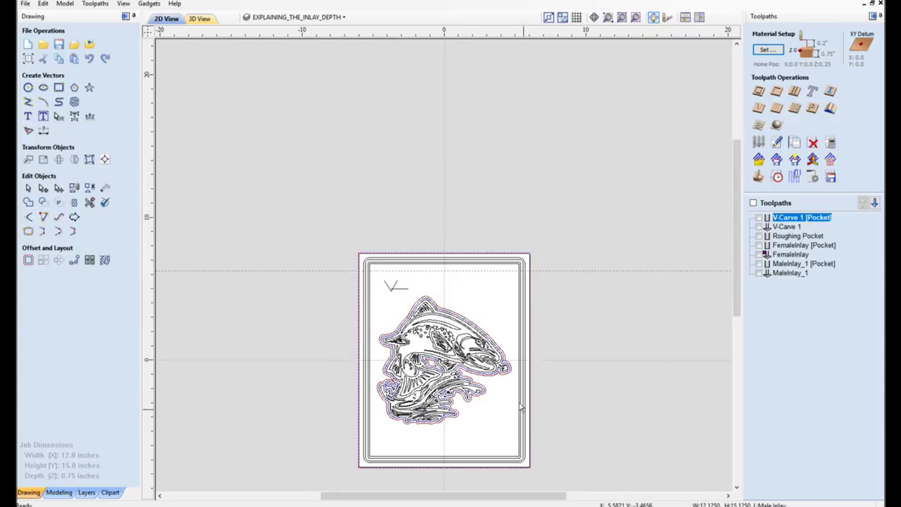
{"action": "scroll", "coordinate": [520, 407], "scroll_direction": "down", "scroll_amount": 1}
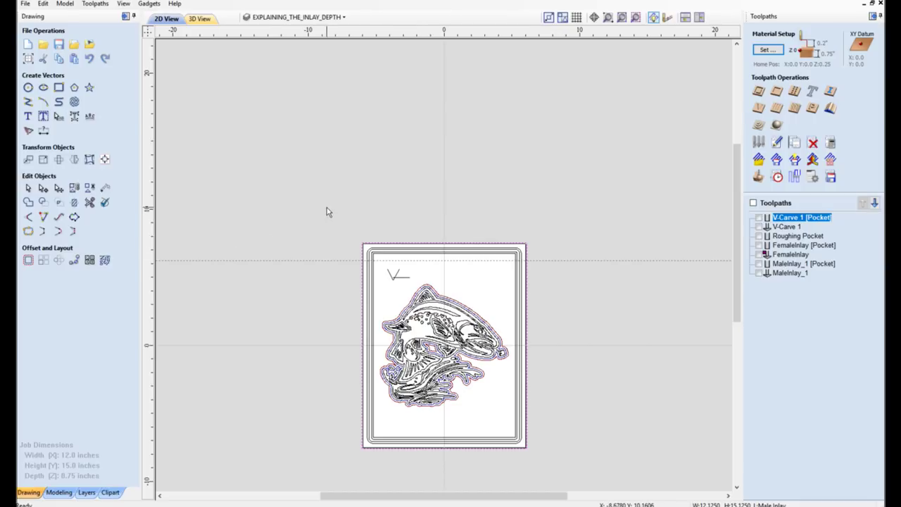
{"action": "scroll", "coordinate": [370, 296], "scroll_direction": "up", "scroll_amount": 2}
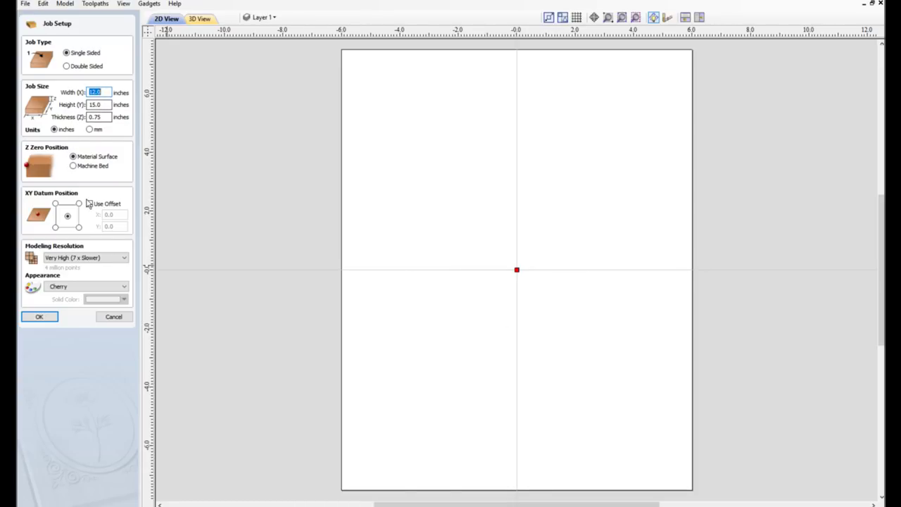
Accept the 12 x 15 inch Job Setup and import the tree vector drawing.
{"action": "left_click", "coordinate": [38, 317]}
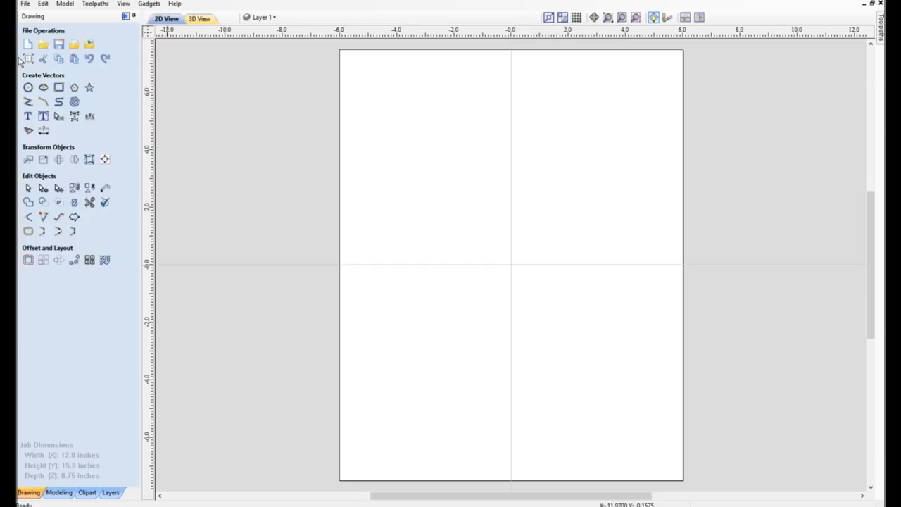
{"action": "left_click", "coordinate": [75, 45]}
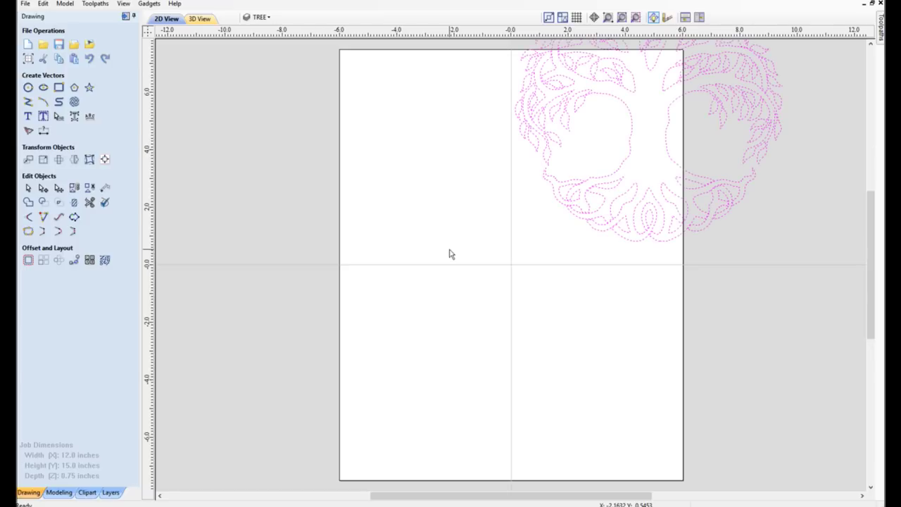
Centre the imported tree on the material, then delete it from the sheet.
{"action": "left_click", "coordinate": [614, 175]}
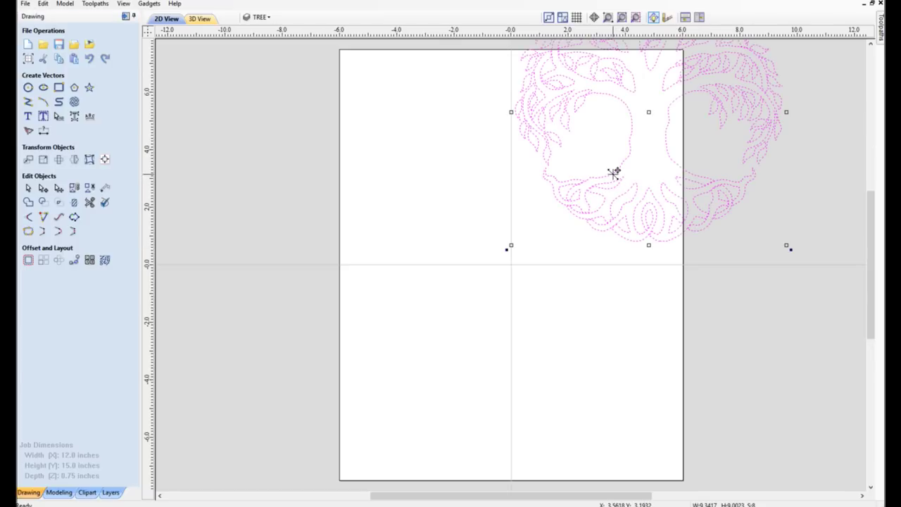
{"action": "left_click", "coordinate": [103, 159]}
{"action": "left_click", "coordinate": [77, 72]}
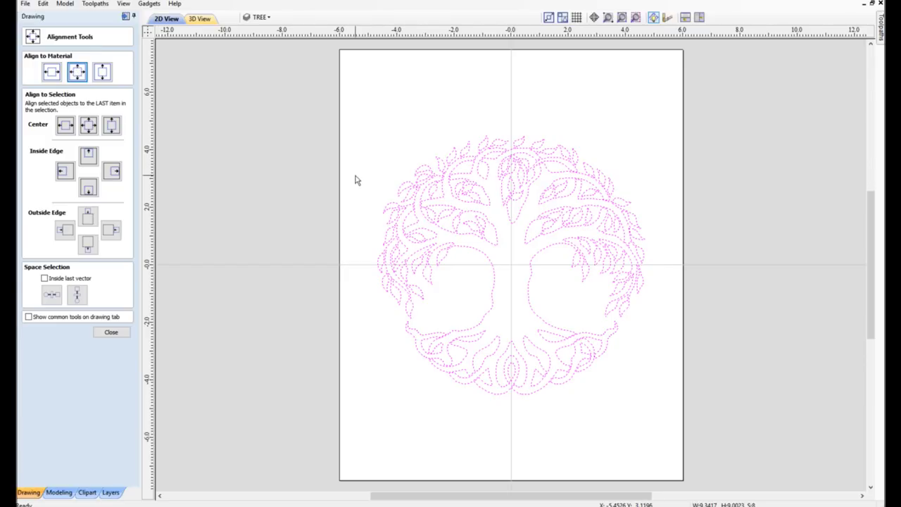
{"action": "left_click", "coordinate": [350, 146]}
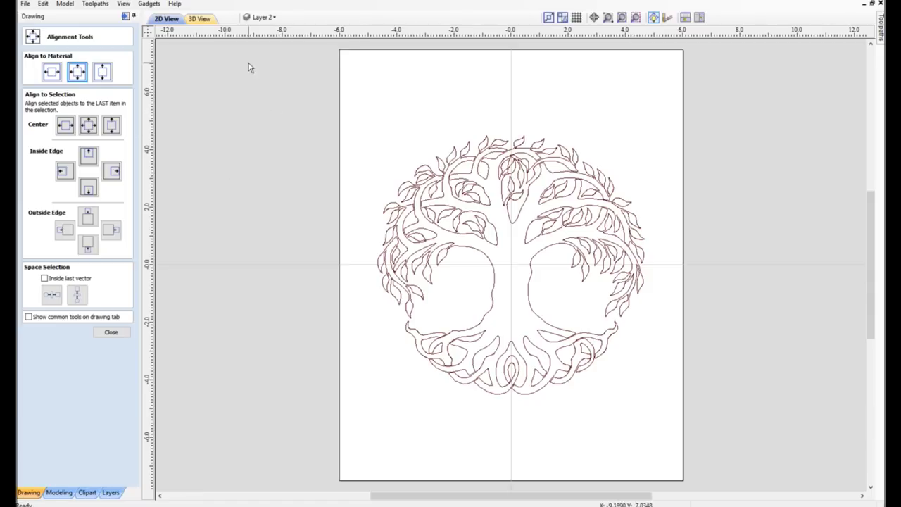
{"action": "key", "text": "Delete"}
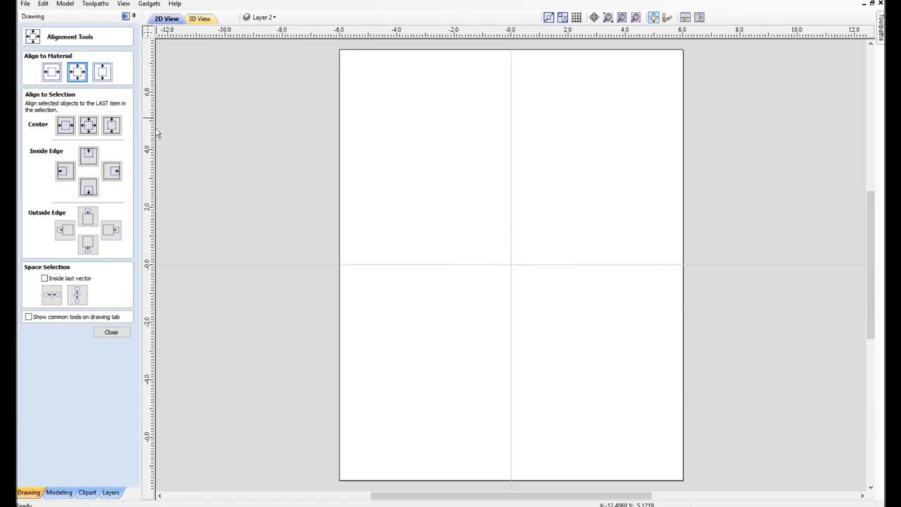
{"action": "left_click", "coordinate": [107, 333]}
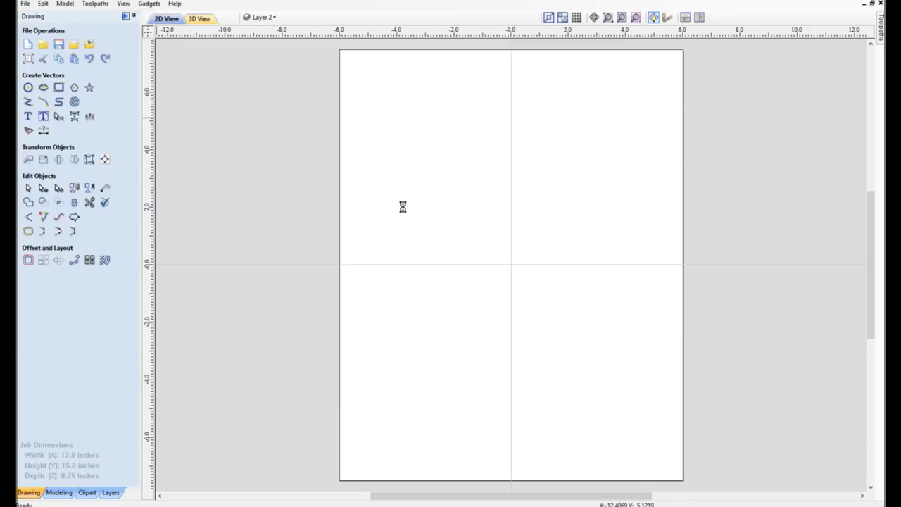
{"action": "left_click", "coordinate": [104, 159]}
{"action": "left_click", "coordinate": [77, 71]}
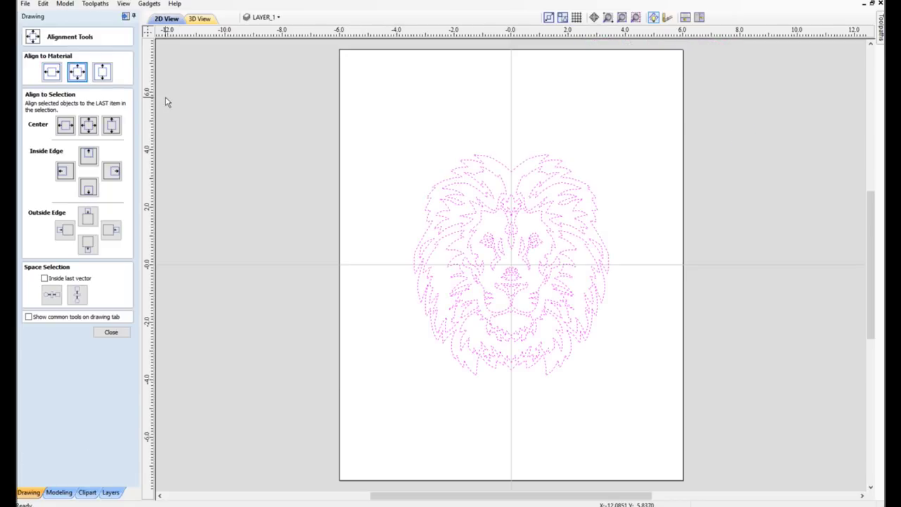
{"action": "left_click", "coordinate": [386, 247]}
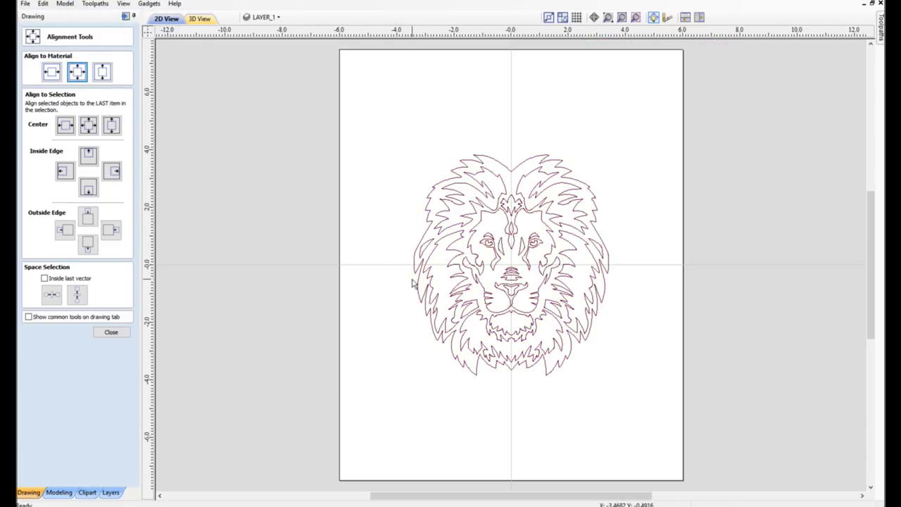
{"action": "scroll", "coordinate": [478, 293], "scroll_direction": "up", "scroll_amount": 1}
{"action": "scroll", "coordinate": [479, 293], "scroll_direction": "down", "scroll_amount": 1}
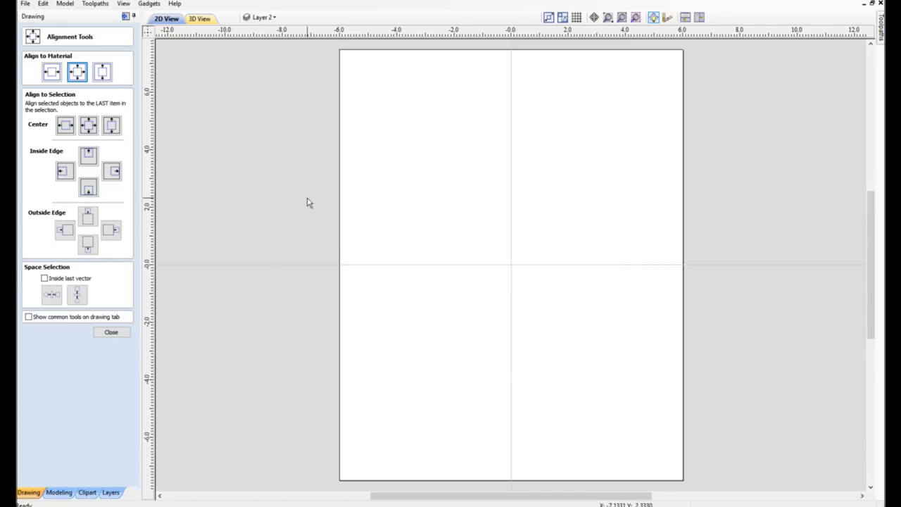
{"action": "left_click", "coordinate": [105, 334]}
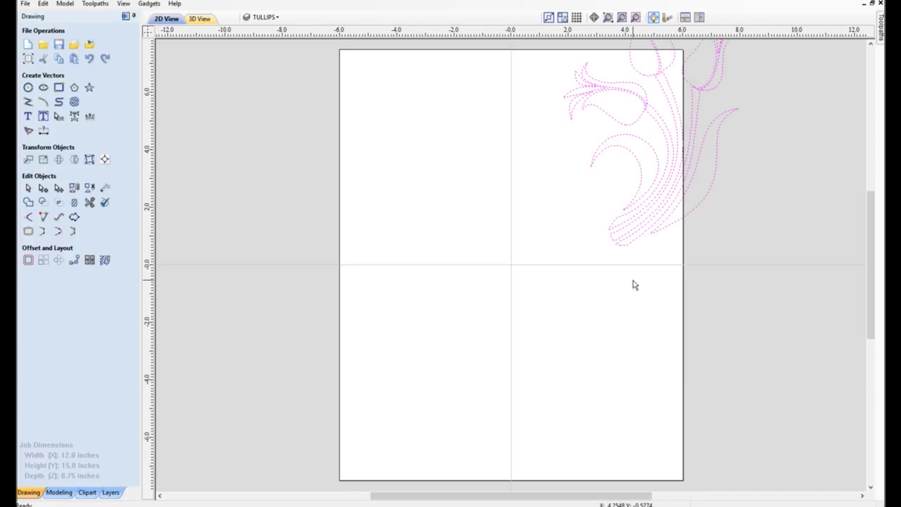
Centre the tulip vectors on the material sheet and deselect them.
{"action": "left_click", "coordinate": [104, 159]}
{"action": "left_click", "coordinate": [77, 72]}
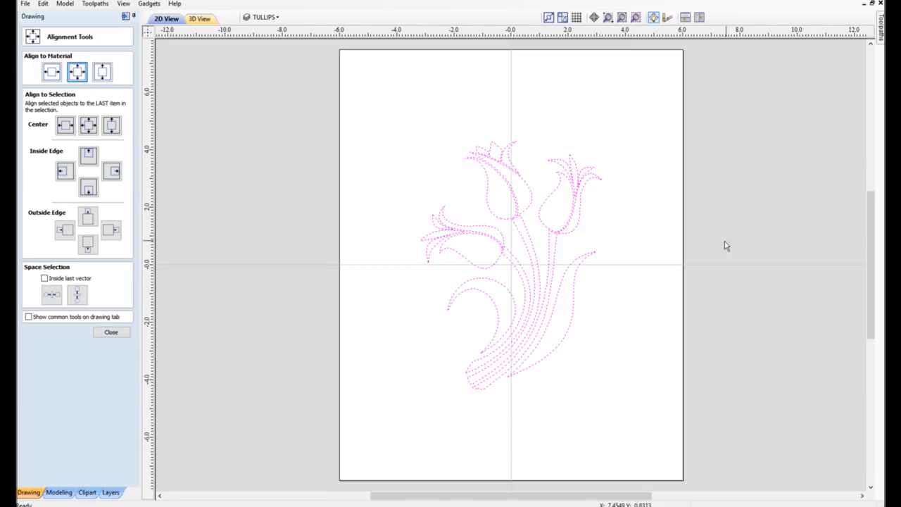
{"action": "left_click", "coordinate": [458, 327]}
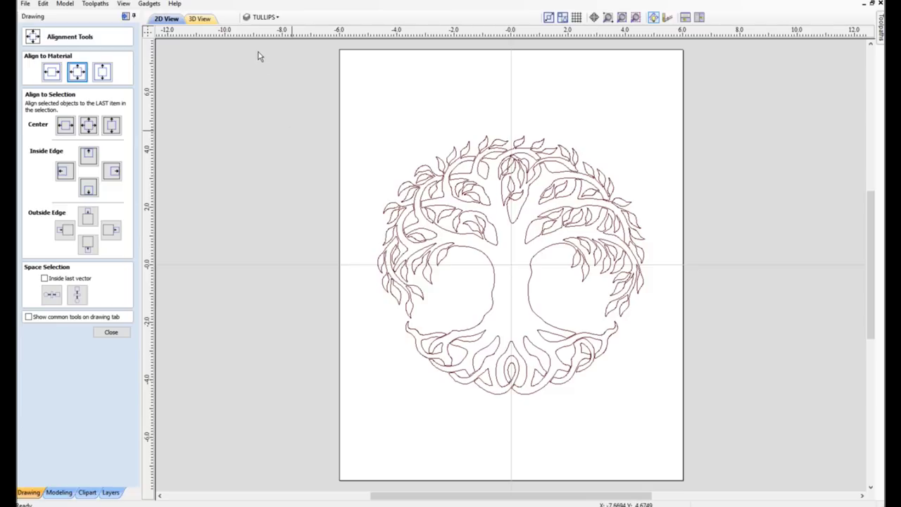
{"action": "key", "text": "ctrl+z"}
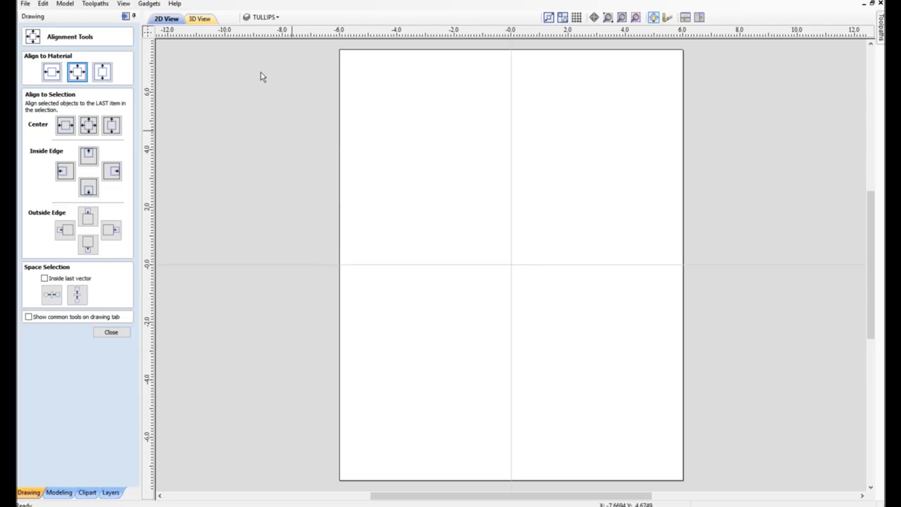
{"action": "key", "text": "ctrl+z"}
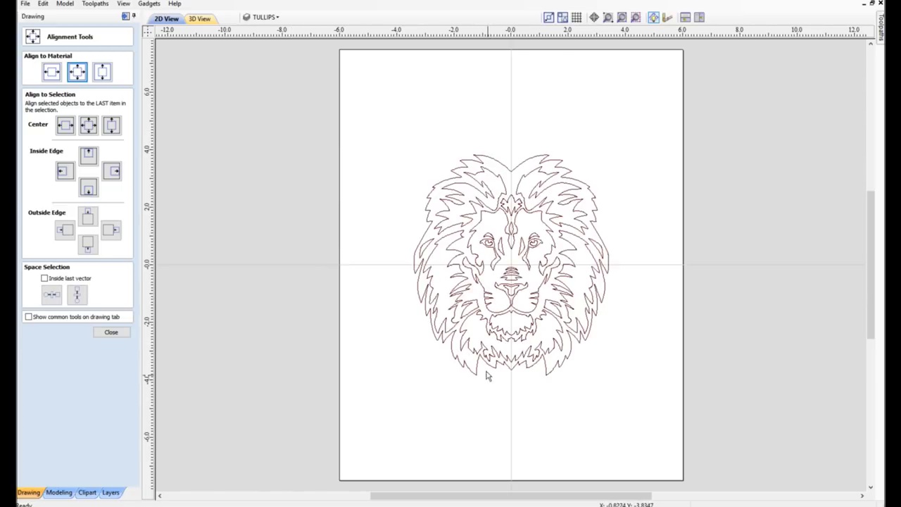
{"action": "scroll", "coordinate": [486, 375], "scroll_direction": "up", "scroll_amount": 3}
{"action": "scroll", "coordinate": [484, 366], "scroll_direction": "down", "scroll_amount": 3}
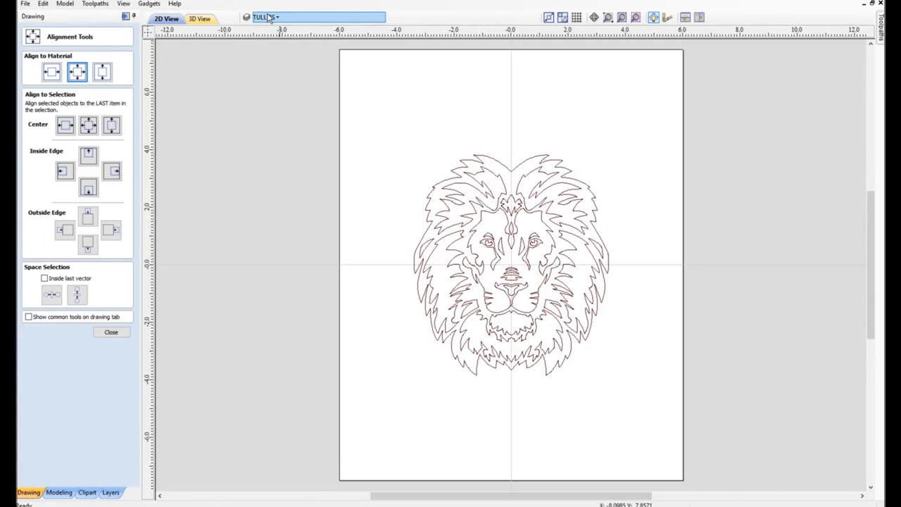
{"action": "key", "text": "ctrl+z"}
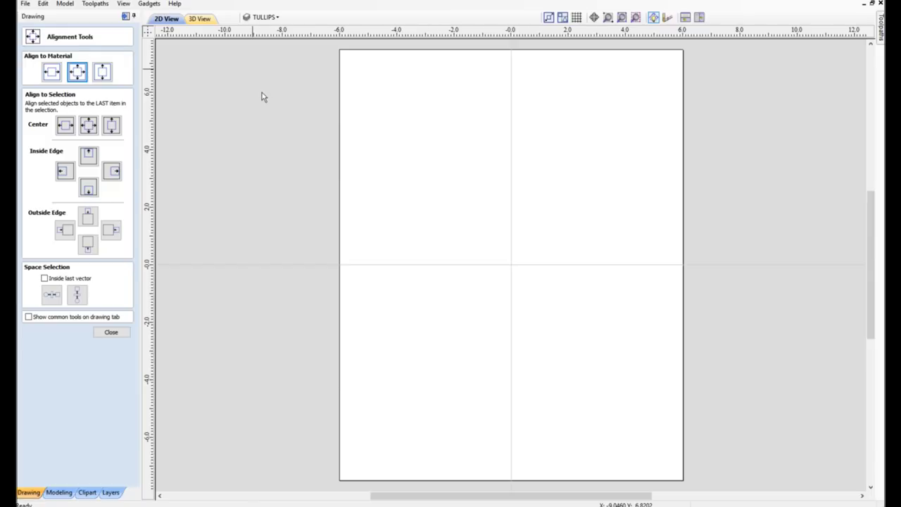
{"action": "key", "text": "ctrl+v"}
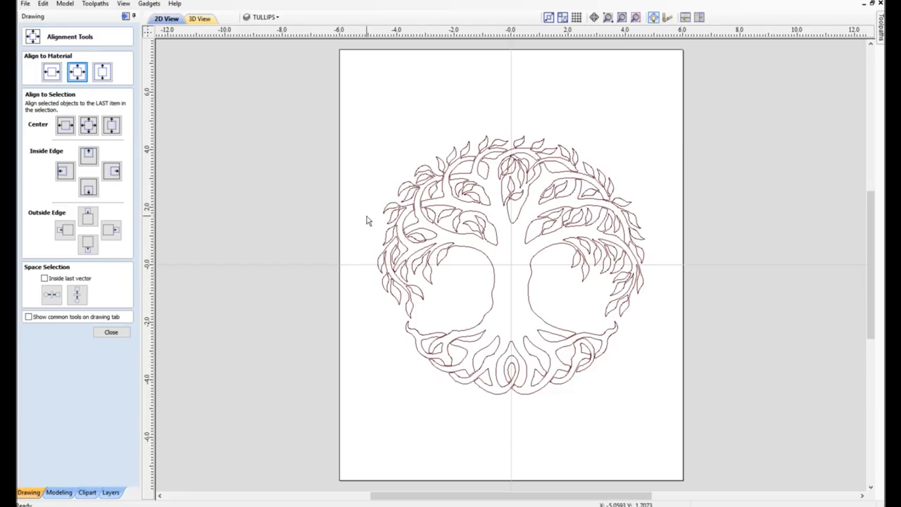
Zoom in and out around the tree drawing and close the Alignment Tools.
{"action": "scroll", "coordinate": [416, 225], "scroll_direction": "up", "scroll_amount": 2}
{"action": "scroll", "coordinate": [465, 264], "scroll_direction": "up", "scroll_amount": 2}
{"action": "scroll", "coordinate": [463, 264], "scroll_direction": "down", "scroll_amount": 4}
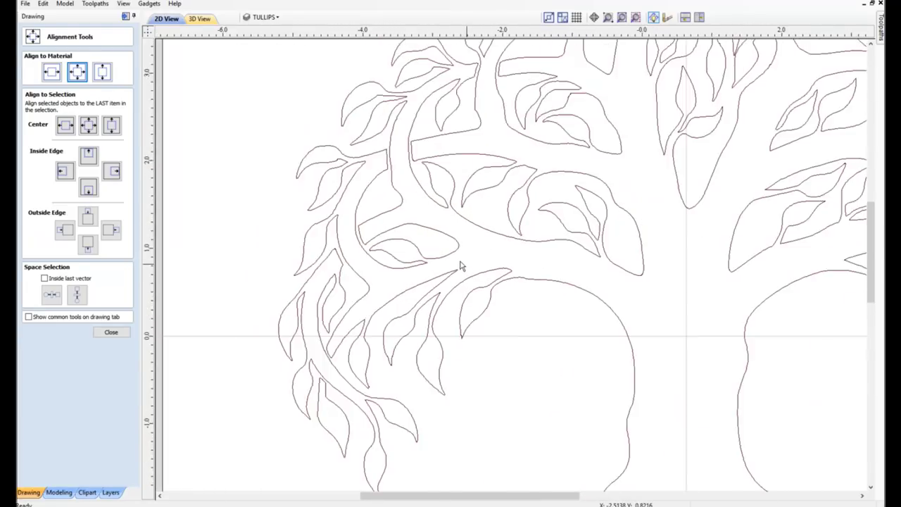
{"action": "scroll", "coordinate": [622, 375], "scroll_direction": "down", "scroll_amount": 1}
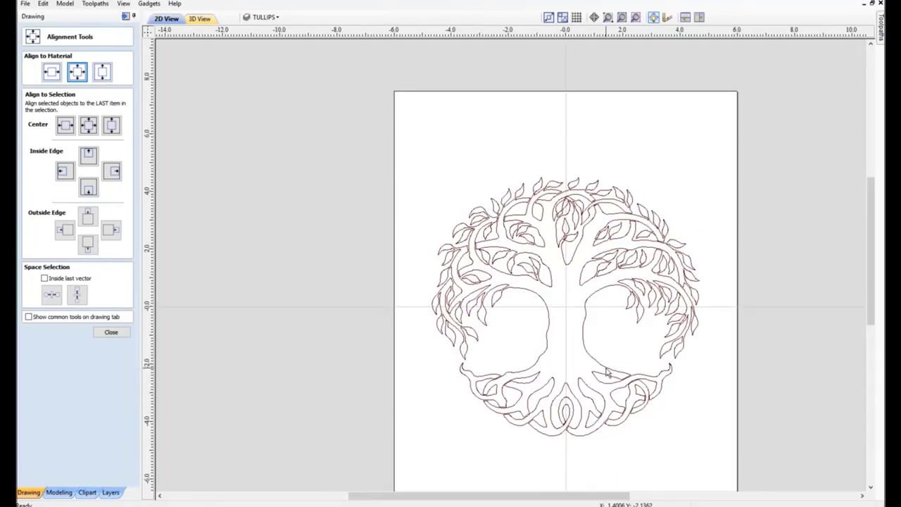
{"action": "scroll", "coordinate": [603, 359], "scroll_direction": "up", "scroll_amount": 2}
{"action": "scroll", "coordinate": [603, 362], "scroll_direction": "down", "scroll_amount": 1}
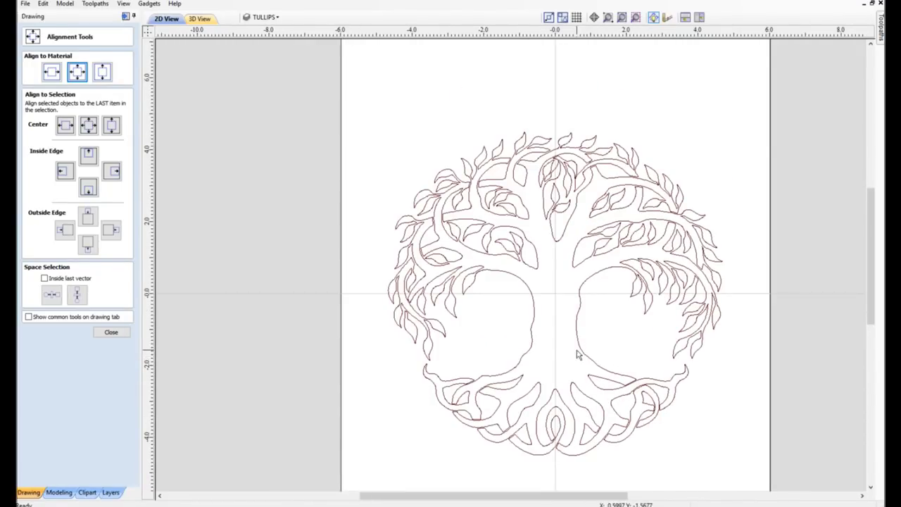
{"action": "left_click", "coordinate": [111, 331]}
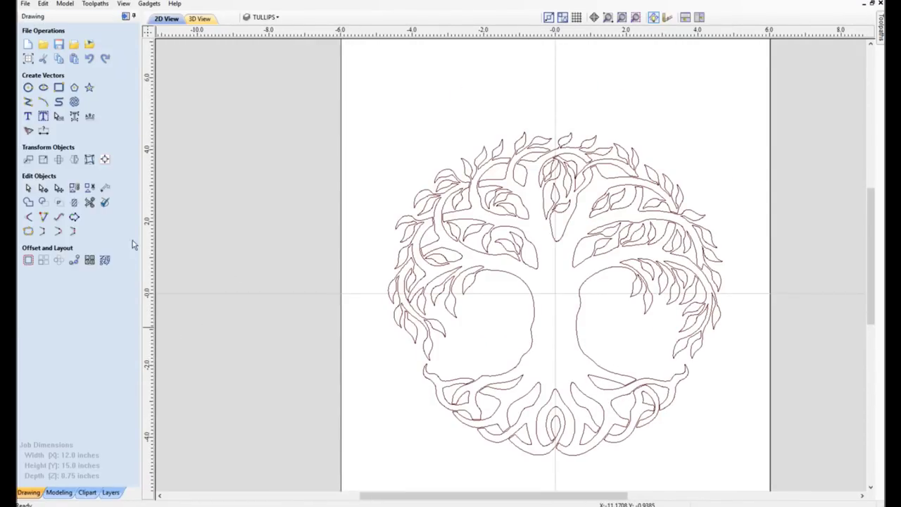
Select all the tree-of-life vectors with Ctrl+A and centre them on the material.
{"action": "left_click", "coordinate": [107, 158]}
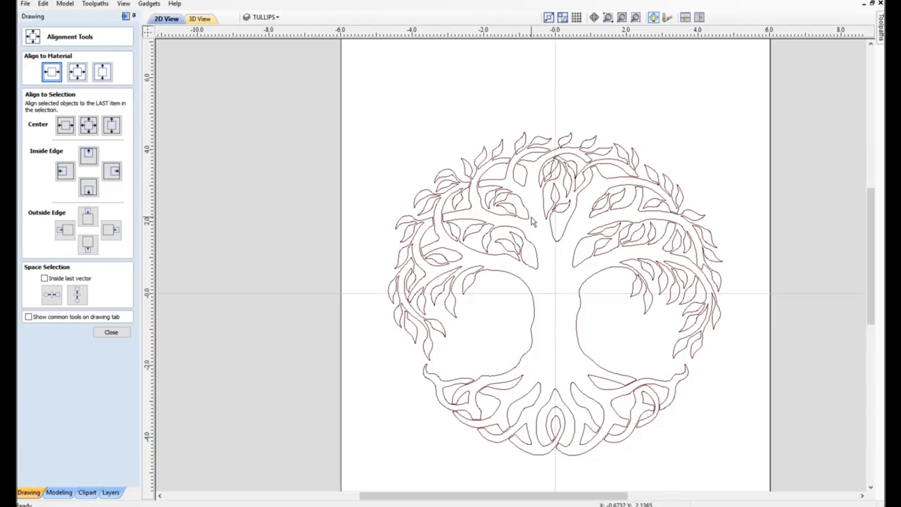
{"action": "left_click", "coordinate": [462, 215]}
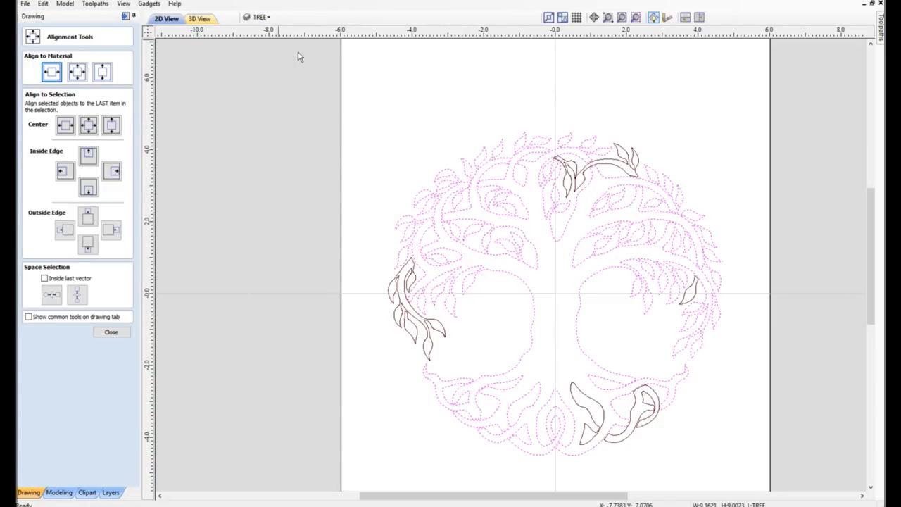
{"action": "left_click", "coordinate": [386, 77]}
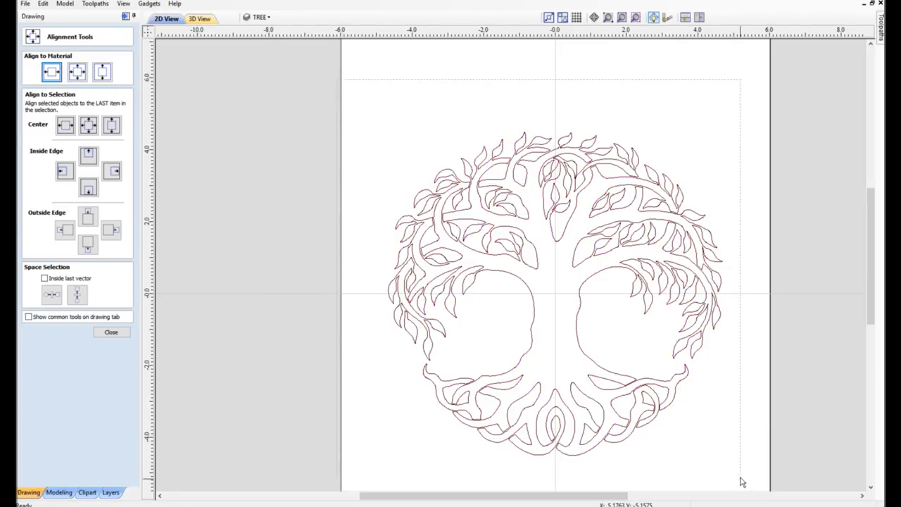
{"action": "key", "text": "ctrl+a"}
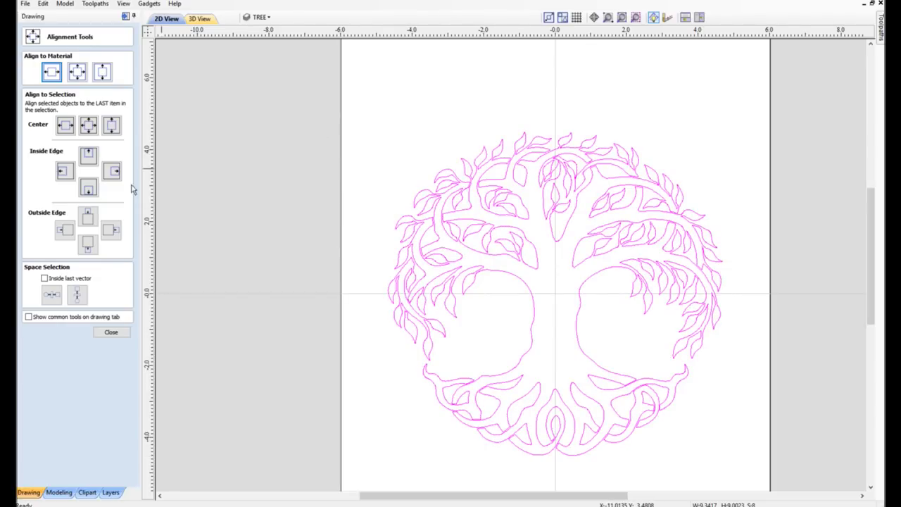
{"action": "left_click", "coordinate": [78, 71]}
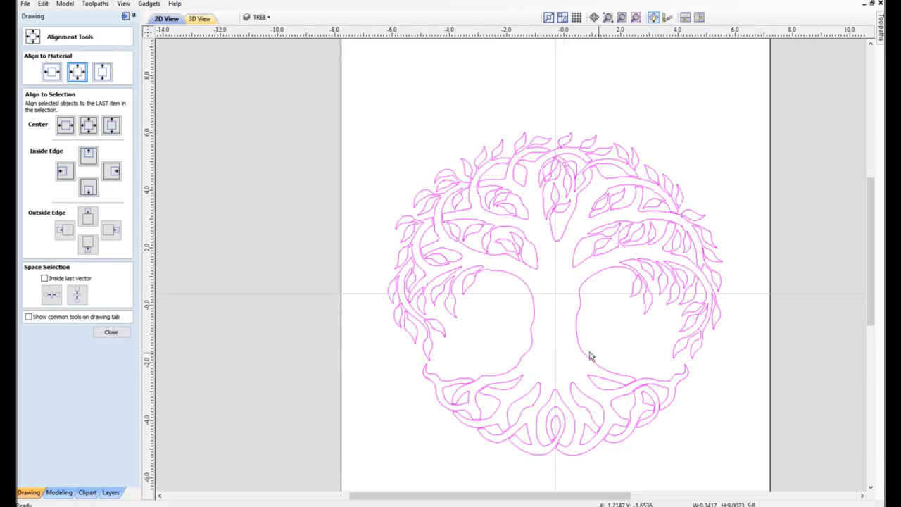
{"action": "scroll", "coordinate": [588, 356], "scroll_direction": "down", "scroll_amount": 2}
{"action": "scroll", "coordinate": [587, 355], "scroll_direction": "up", "scroll_amount": 1}
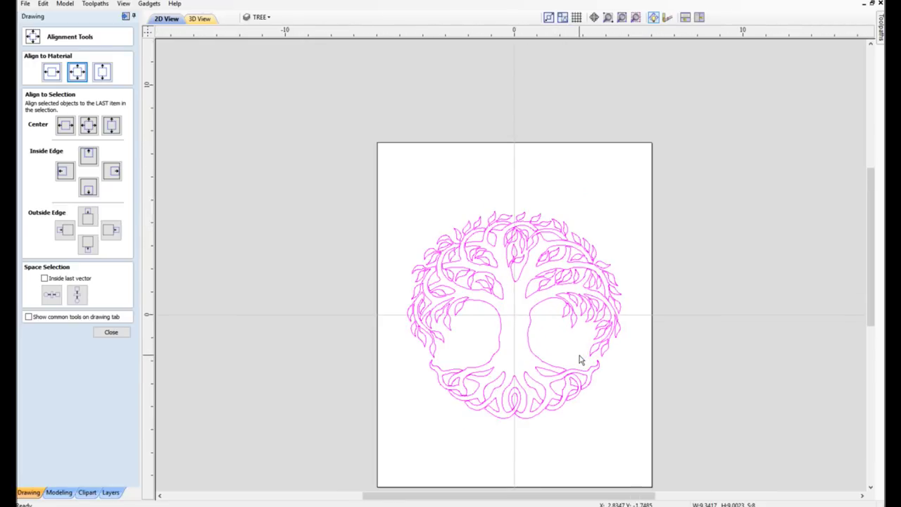
Close Alignment Tools, start a new text object and enter the family surname.
{"action": "left_click", "coordinate": [111, 333]}
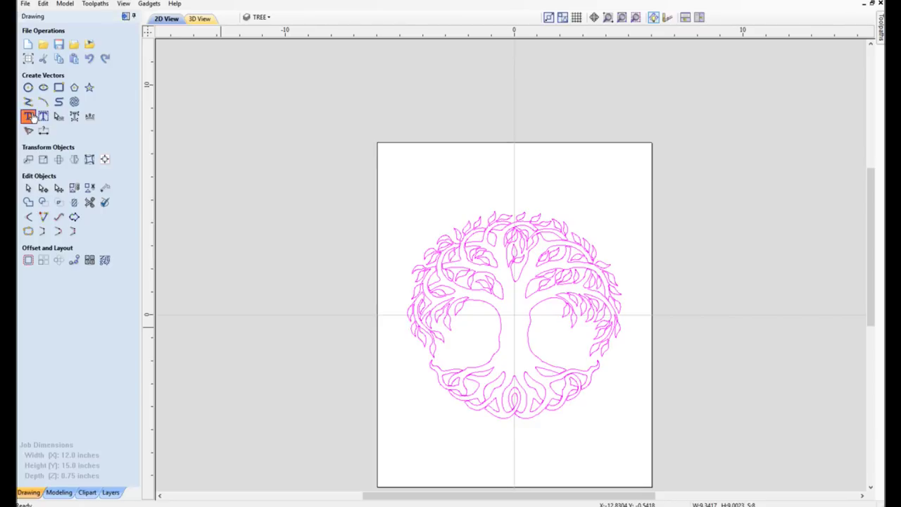
{"action": "left_click", "coordinate": [29, 116]}
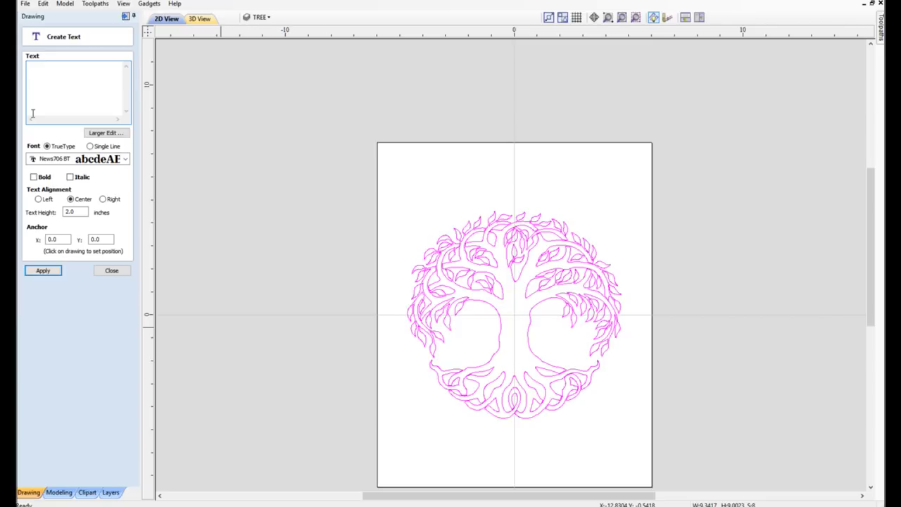
{"action": "left_click", "coordinate": [32, 113]}
{"action": "type", "text": "JOHnSON"}
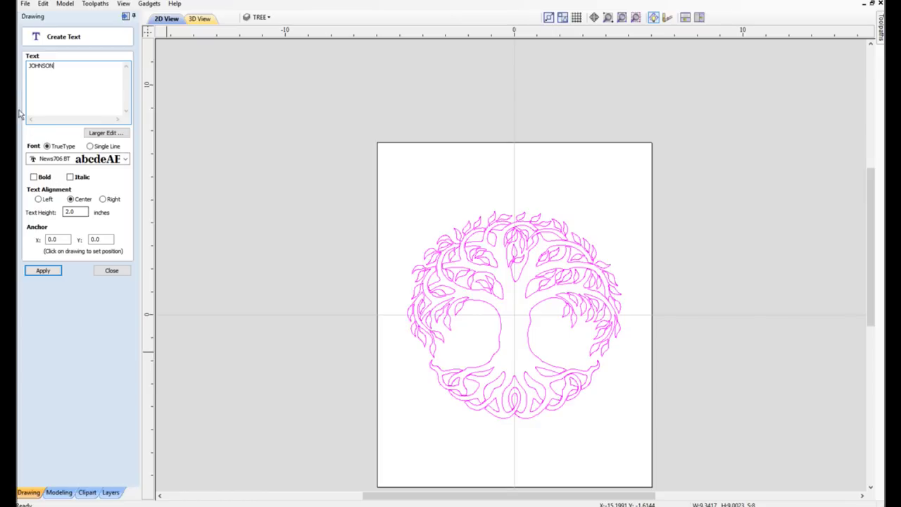
Apply the surname text at 1.75 inches tall and drag it above the tree.
{"action": "left_click", "coordinate": [42, 272]}
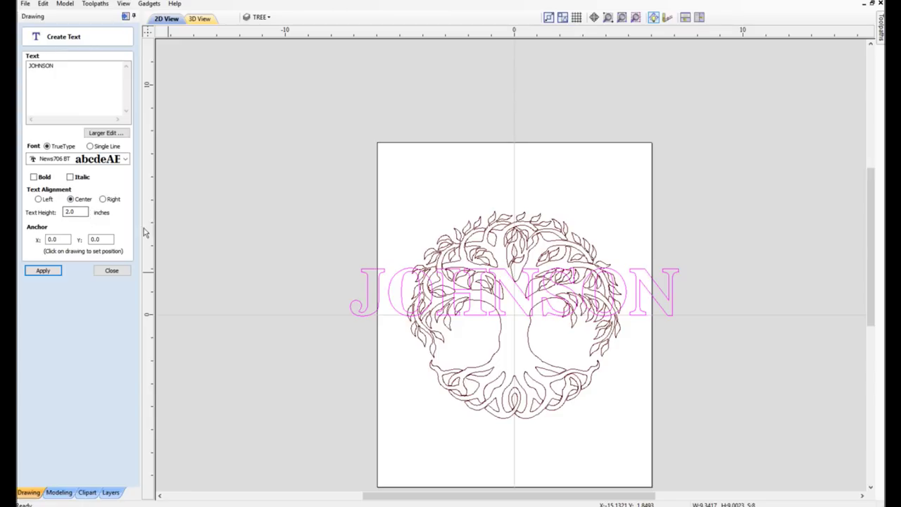
{"action": "double_click", "coordinate": [71, 212]}
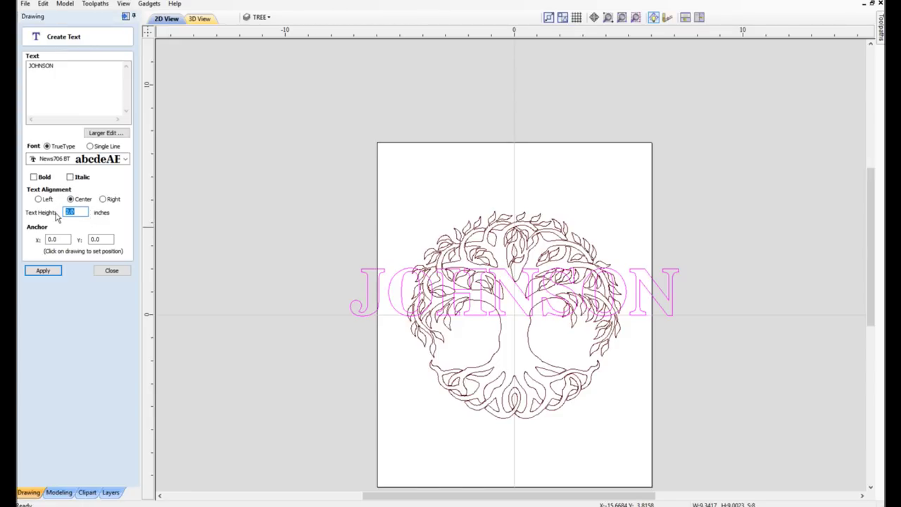
{"action": "type", "text": "1.75"}
{"action": "left_click", "coordinate": [54, 274]}
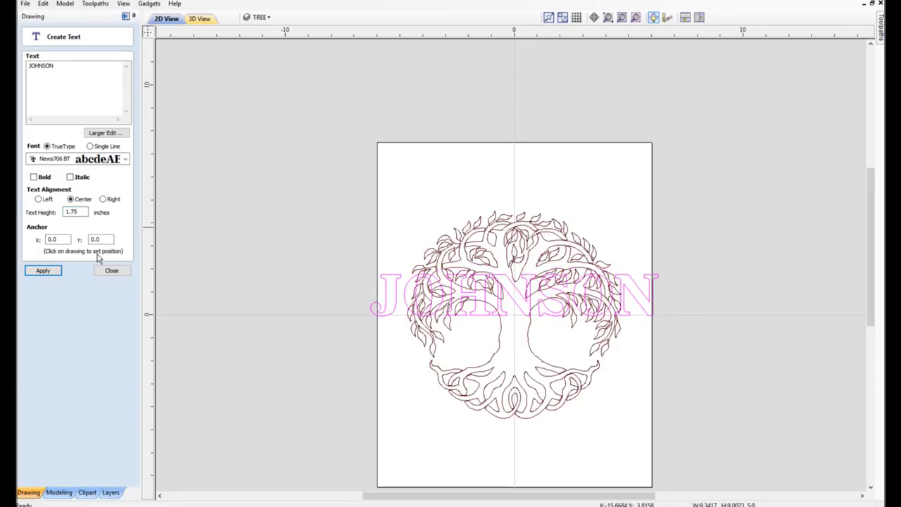
{"action": "left_click", "coordinate": [389, 275]}
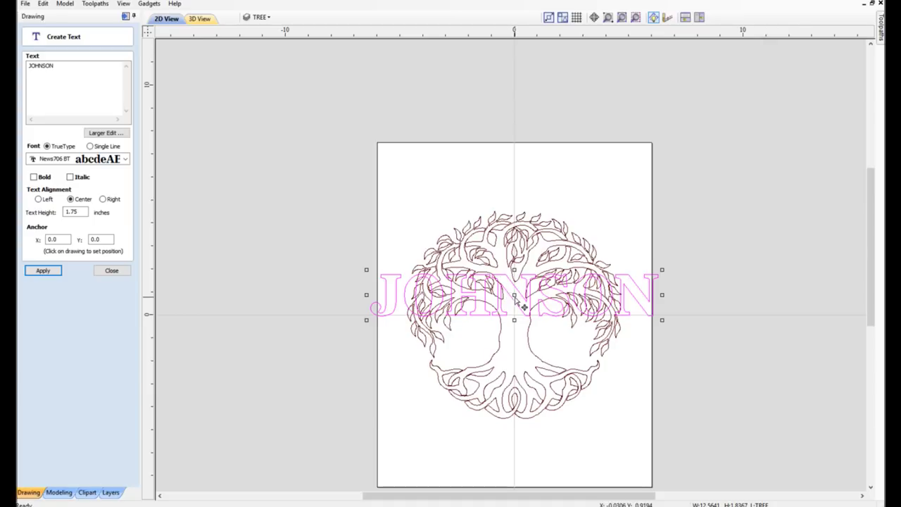
{"action": "left_click_drag", "start_coordinate": [524, 307], "coordinate": [519, 177]}
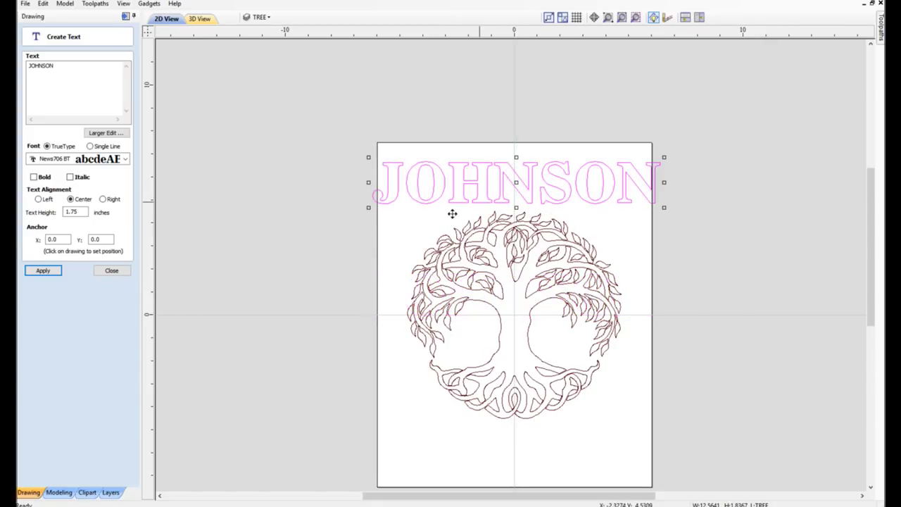
Reduce the surname to 1.5 inches tall and clear the text box for new text.
{"action": "double_click", "coordinate": [77, 211]}
{"action": "type", "text": "1.5"}
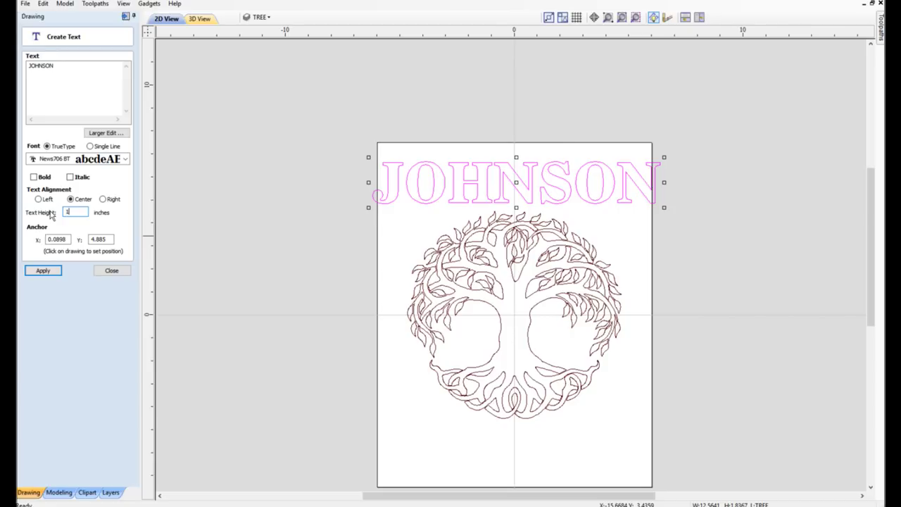
{"action": "left_click", "coordinate": [41, 271]}
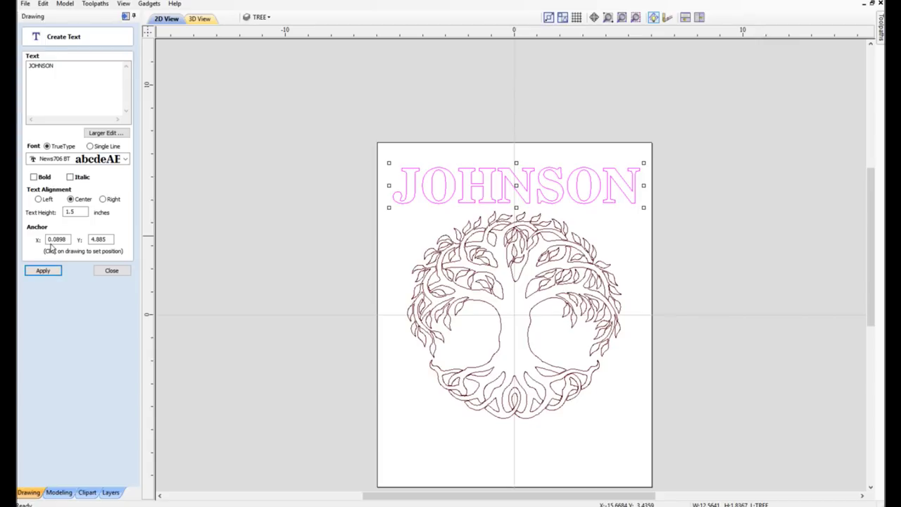
{"action": "left_click", "coordinate": [70, 66]}
{"action": "key", "text": "ctrl+a"}
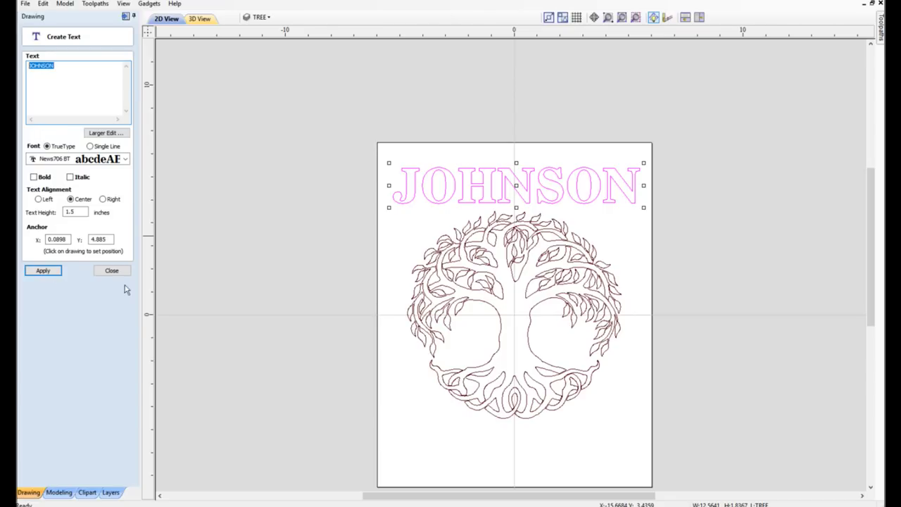
{"action": "left_click", "coordinate": [385, 392]}
Create the 'Est 1944' text with its anchor set low on the page.
{"action": "left_click", "coordinate": [69, 87]}
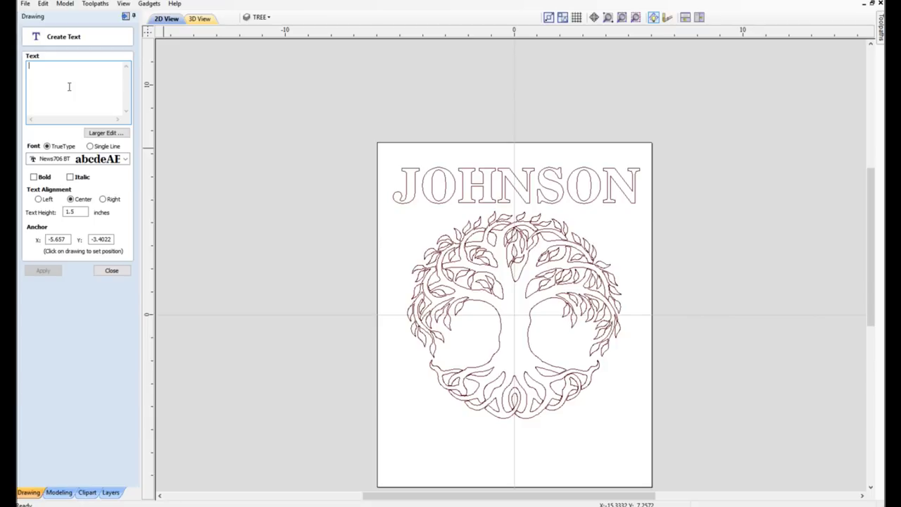
{"action": "type", "text": "Est"}
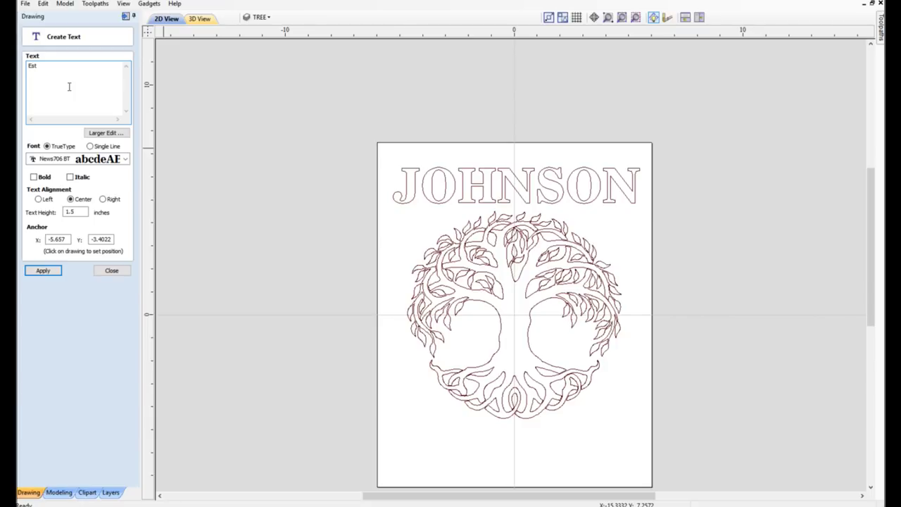
{"action": "type", "text": " 1944"}
{"action": "left_click", "coordinate": [44, 271]}
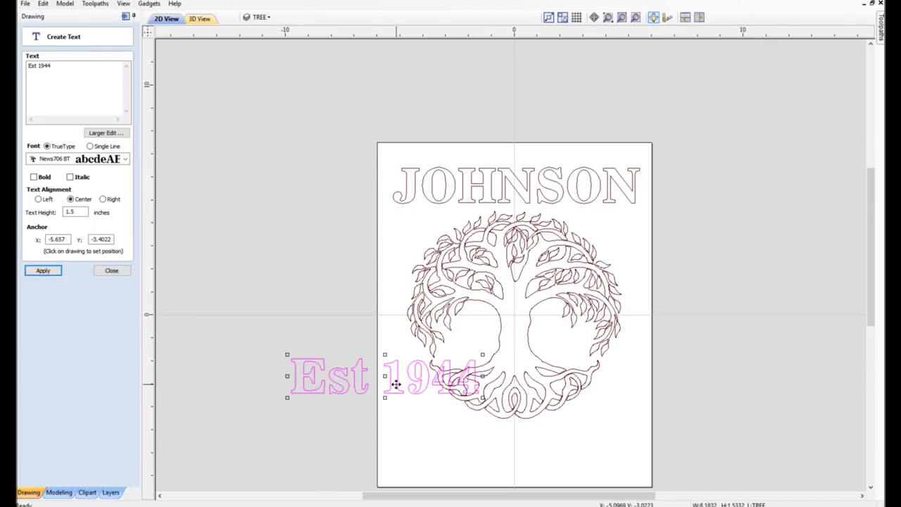
Move Est 1944 centred below the tree and close the Create Text panel.
{"action": "left_click_drag", "start_coordinate": [386, 373], "coordinate": [511, 447]}
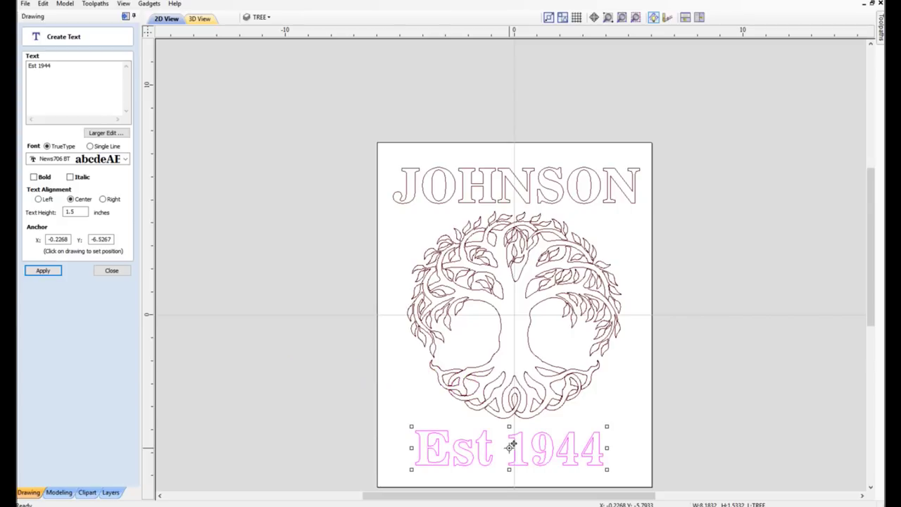
{"action": "left_click", "coordinate": [468, 171]}
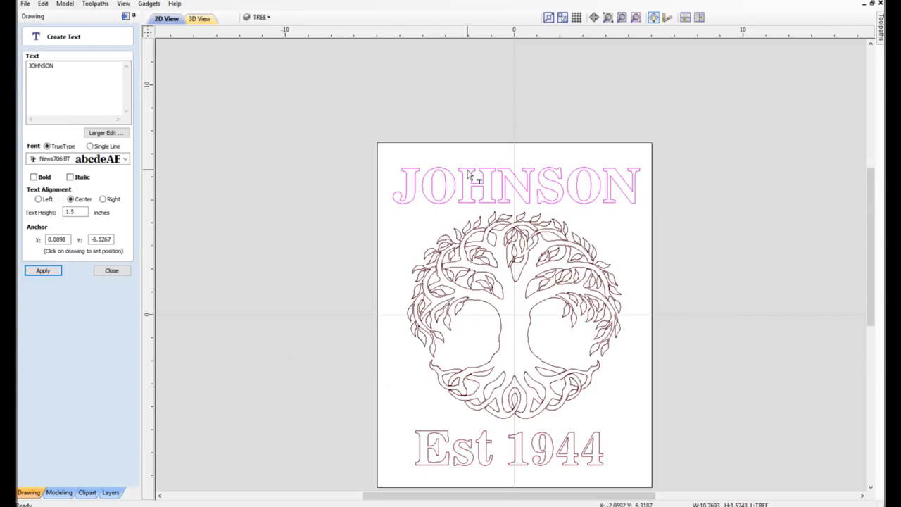
{"action": "left_click", "coordinate": [121, 272]}
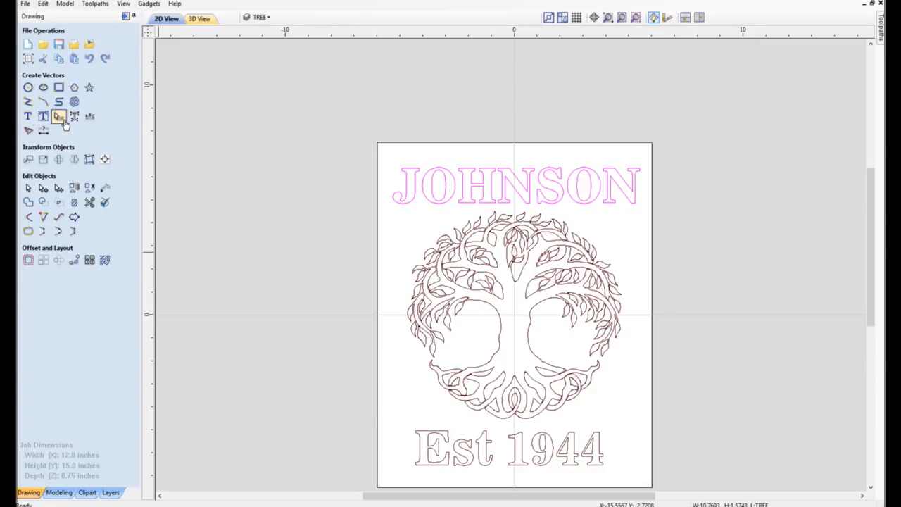
Arch the surname text upward over the tree with Fit Text to Curve.
{"action": "left_click", "coordinate": [59, 117]}
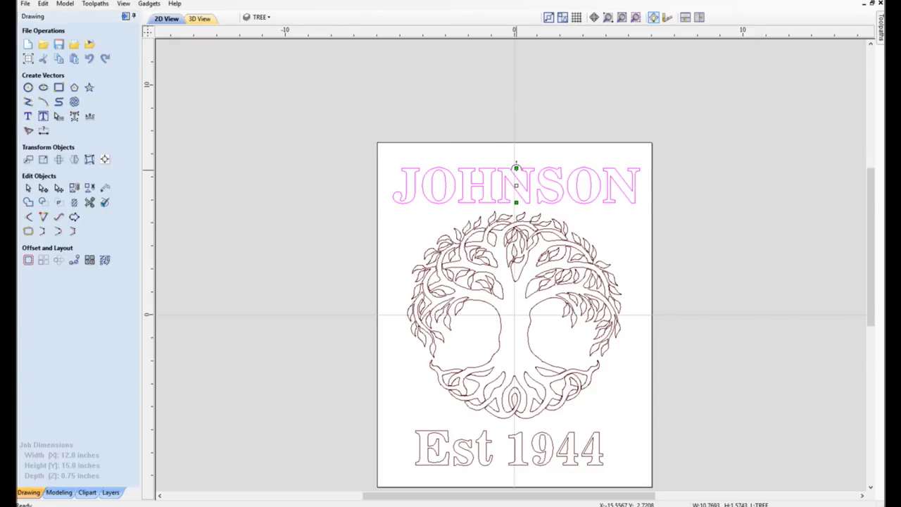
{"action": "mouse_move", "coordinate": [516, 171]}
{"action": "left_mouse_down"}
{"action": "mouse_move", "coordinate": [515, 150]}
{"action": "mouse_move", "coordinate": [513, 203]}
{"action": "mouse_move", "coordinate": [516, 156]}
{"action": "left_mouse_up"}
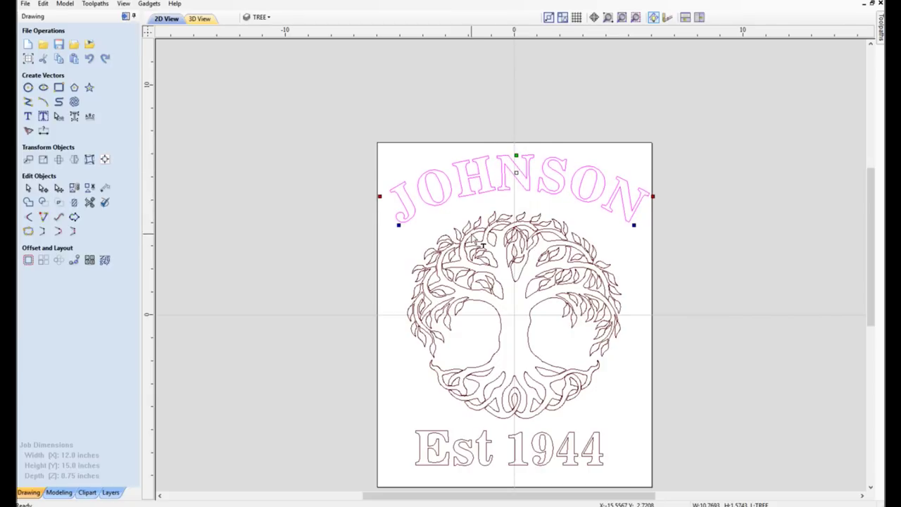
{"action": "left_click", "coordinate": [425, 224]}
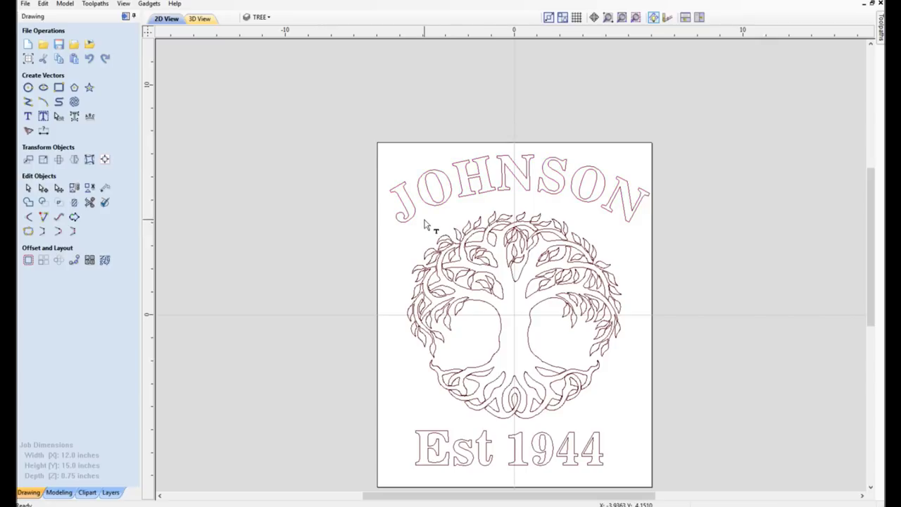
Centre the arched surname horizontally on the material.
{"action": "left_click", "coordinate": [451, 195]}
{"action": "left_click", "coordinate": [104, 159]}
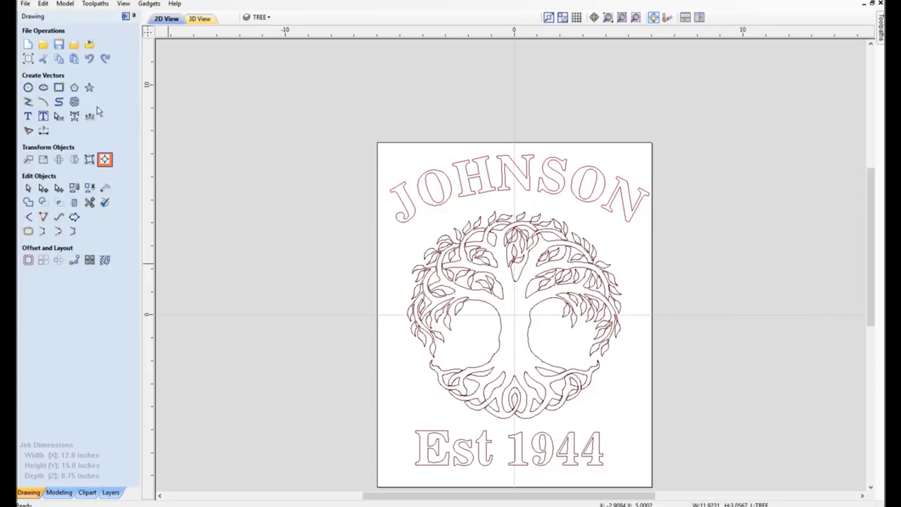
{"action": "left_click", "coordinate": [474, 200]}
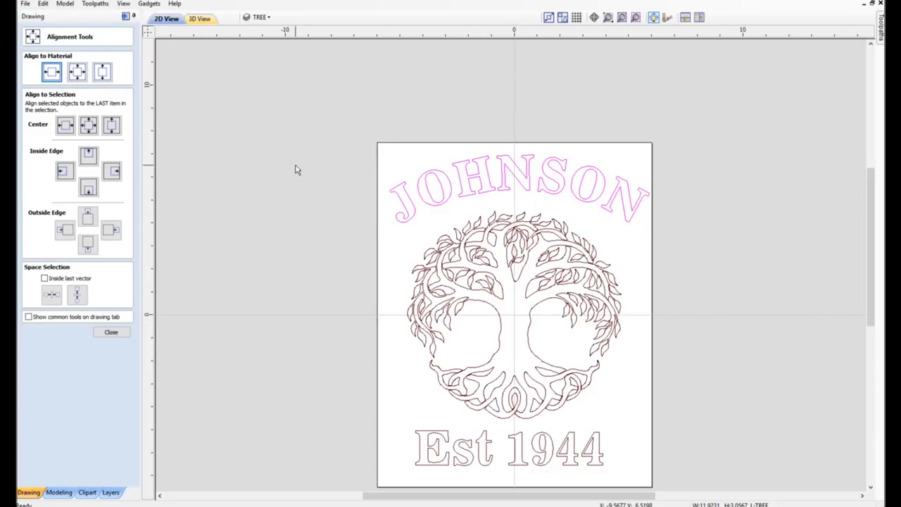
{"action": "left_click", "coordinate": [77, 73]}
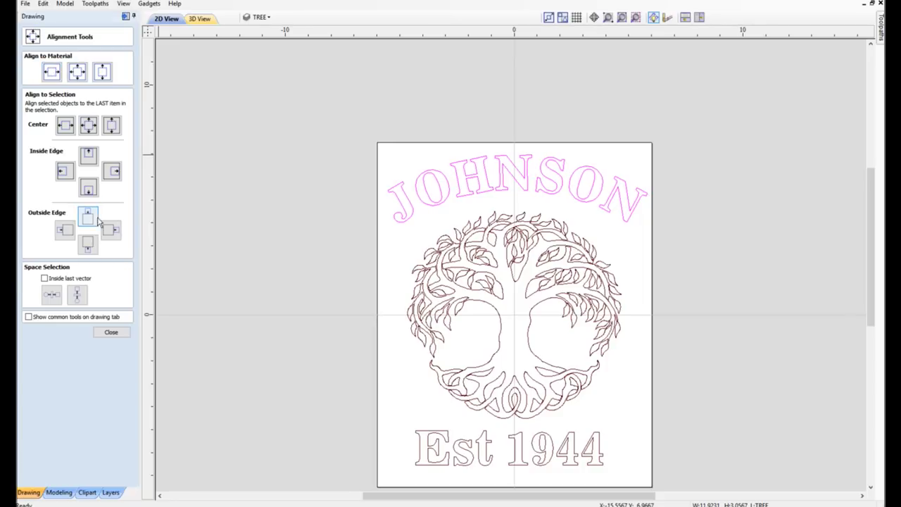
{"action": "left_click", "coordinate": [117, 333]}
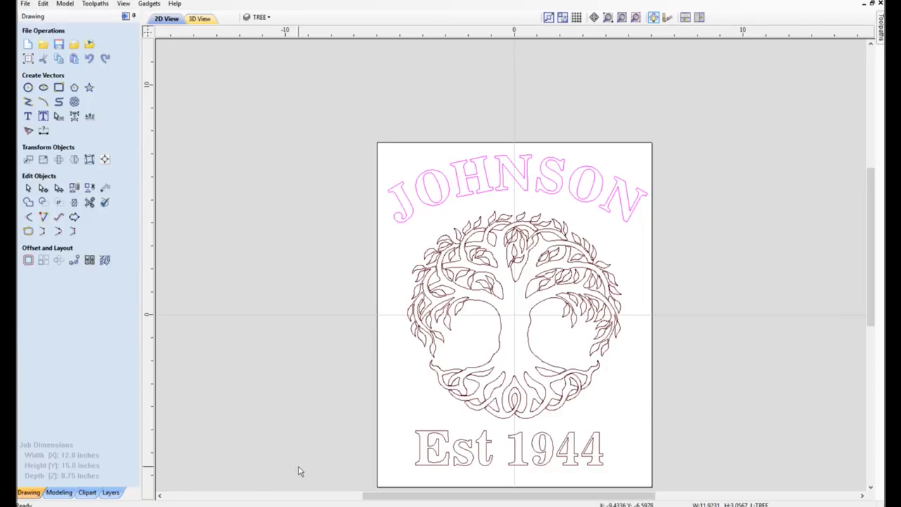
Centre the Est 1944 text horizontally on the material.
{"action": "left_click", "coordinate": [462, 456]}
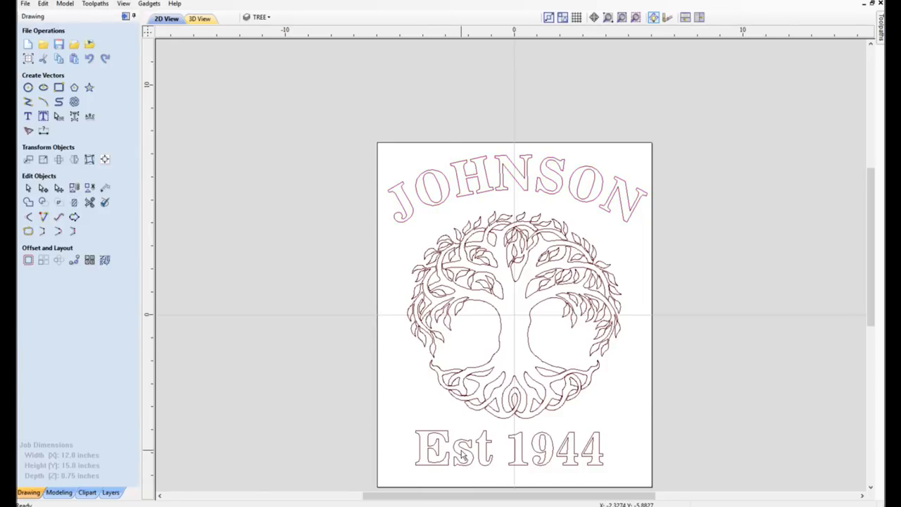
{"action": "left_click", "coordinate": [462, 455]}
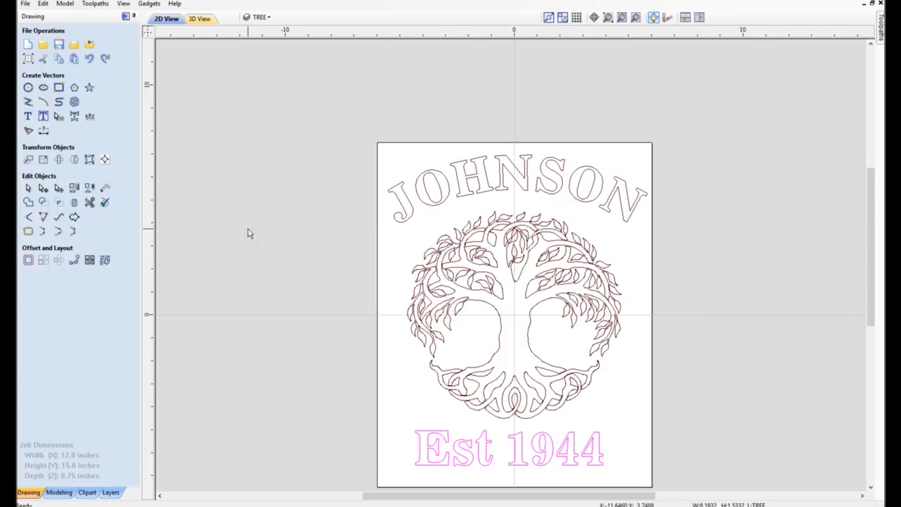
{"action": "left_click", "coordinate": [105, 160]}
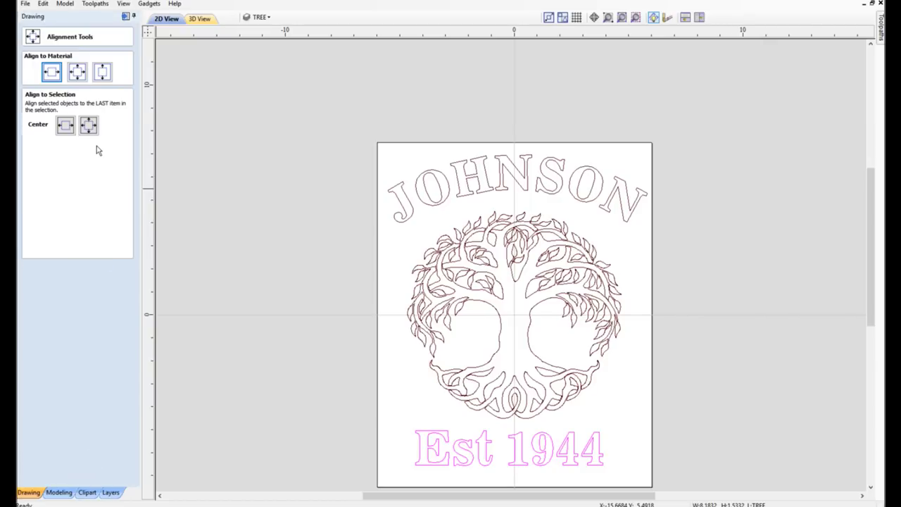
{"action": "left_click", "coordinate": [56, 74]}
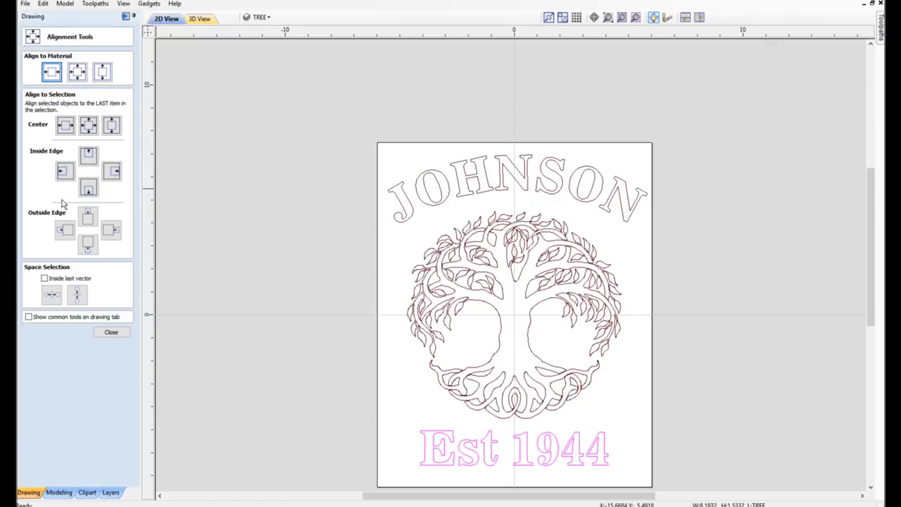
{"action": "left_click", "coordinate": [110, 333]}
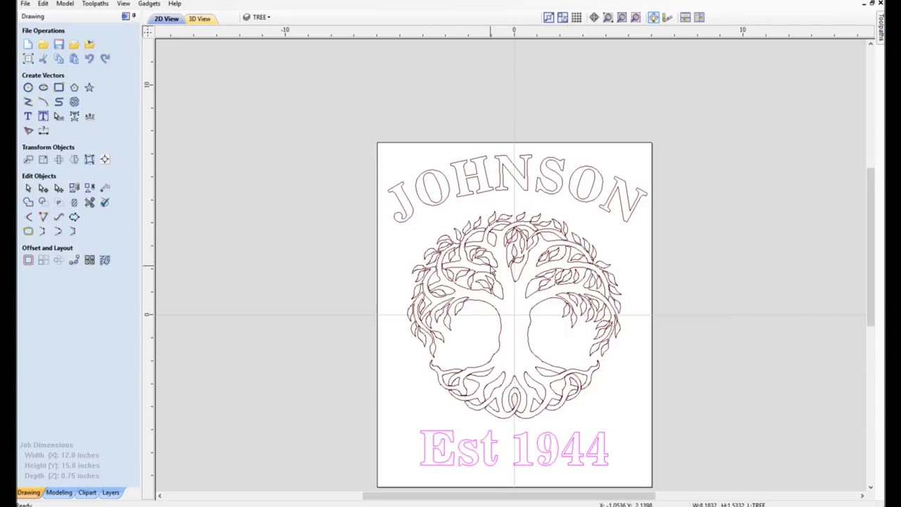
Check the surname, tree and Est 1944 vectors, select all, then deselect on Female Inlay.
{"action": "left_click", "coordinate": [491, 271]}
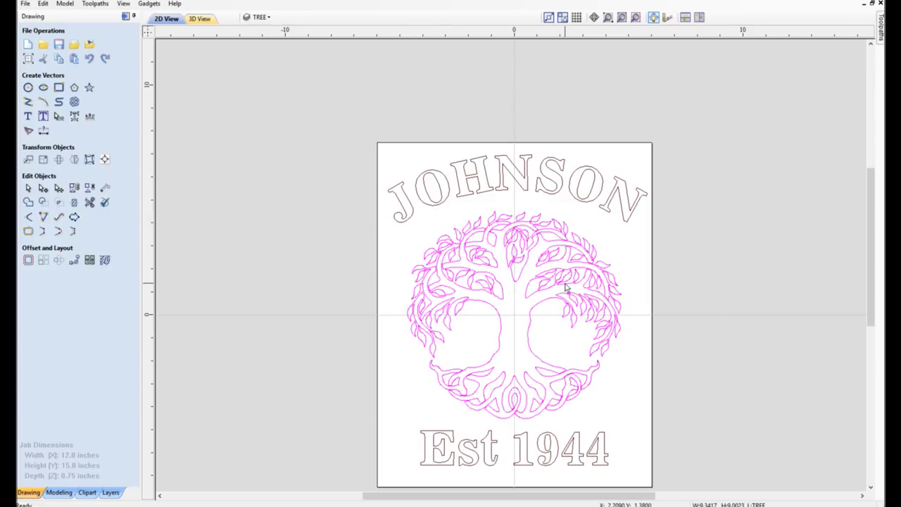
{"action": "left_click", "coordinate": [459, 202]}
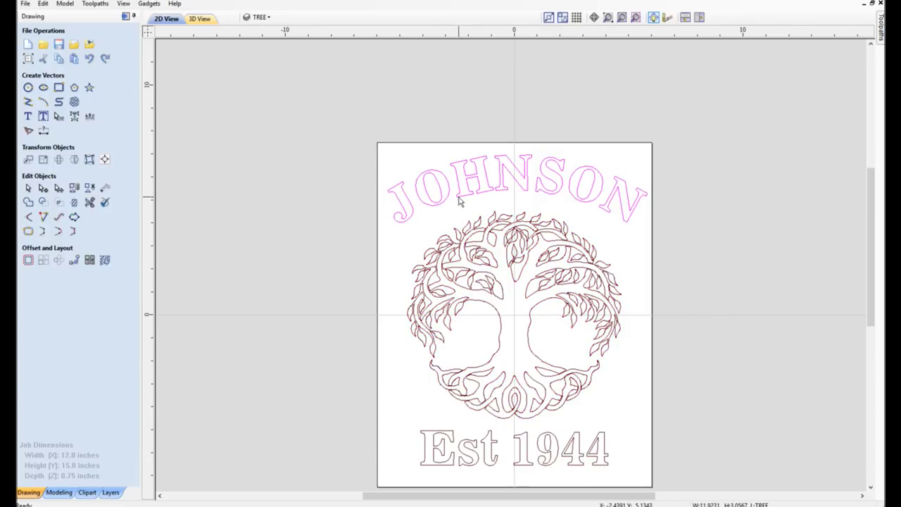
{"action": "left_click", "coordinate": [463, 240]}
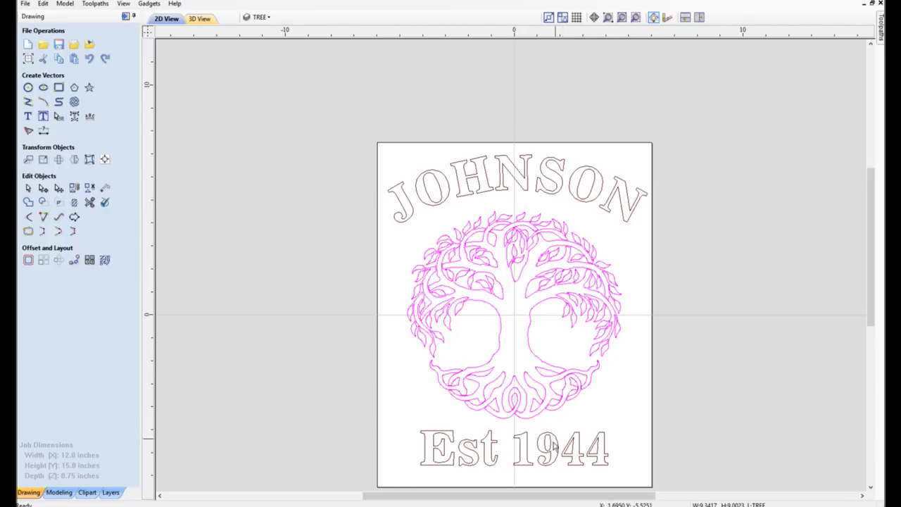
{"action": "left_click", "coordinate": [529, 461]}
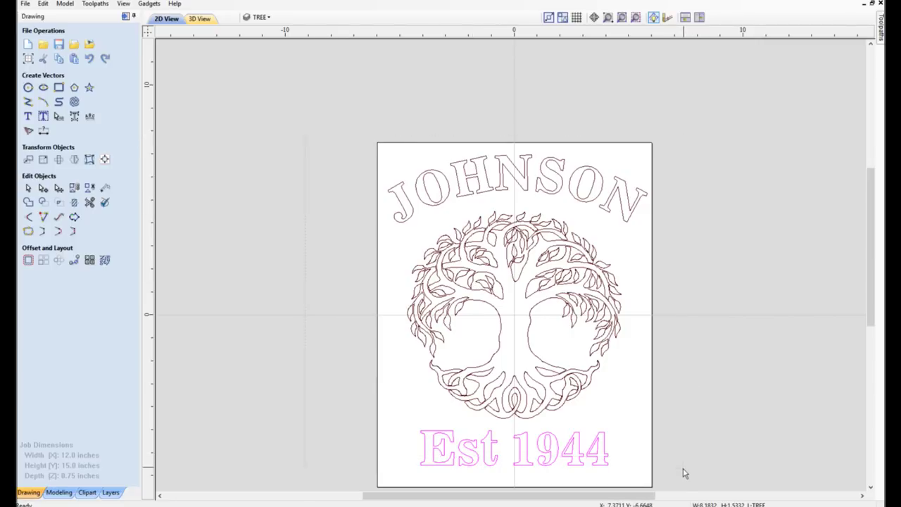
{"action": "key", "text": "ctrl+a"}
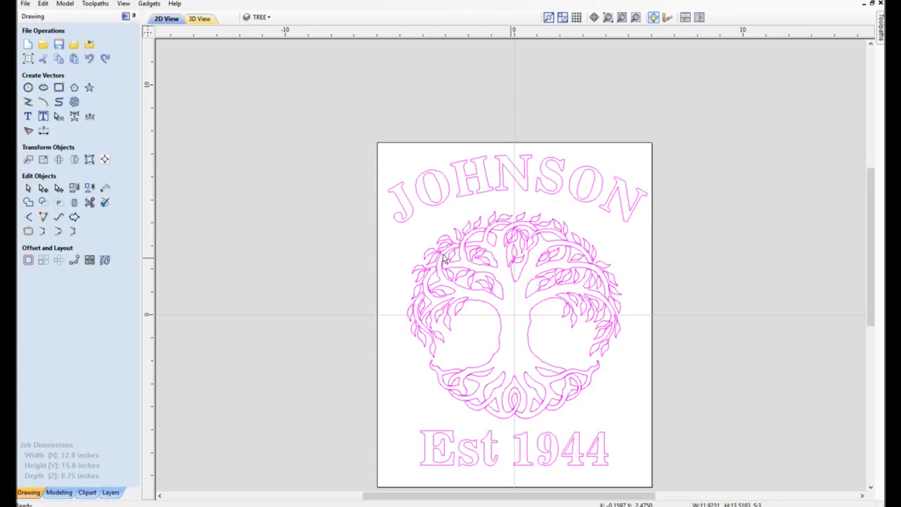
{"action": "left_click", "coordinate": [423, 287]}
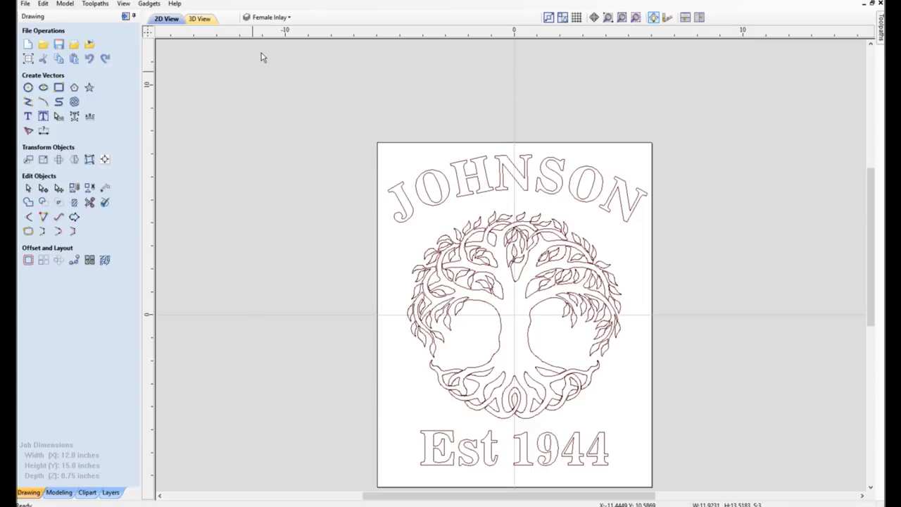
Switch to the Male Layer and box-select the entire design.
{"action": "key", "text": "ctrl+z"}
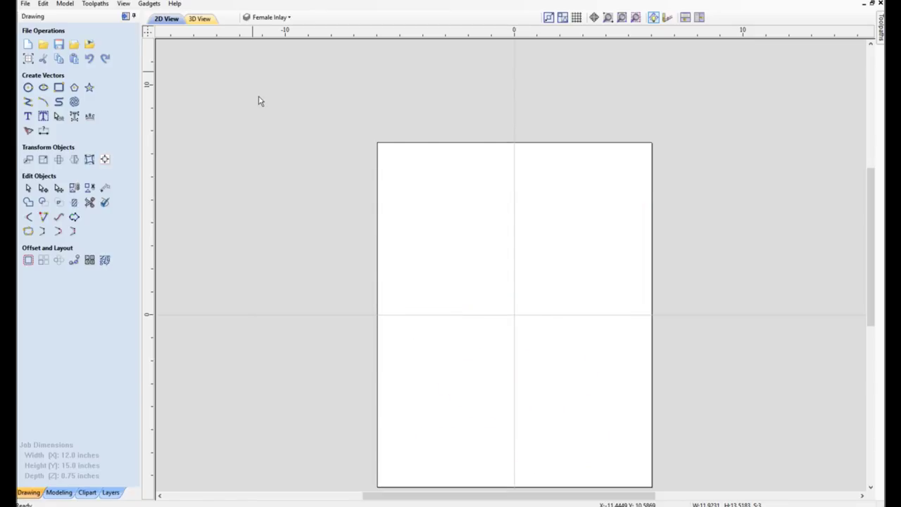
{"action": "key", "text": "ctrl+y"}
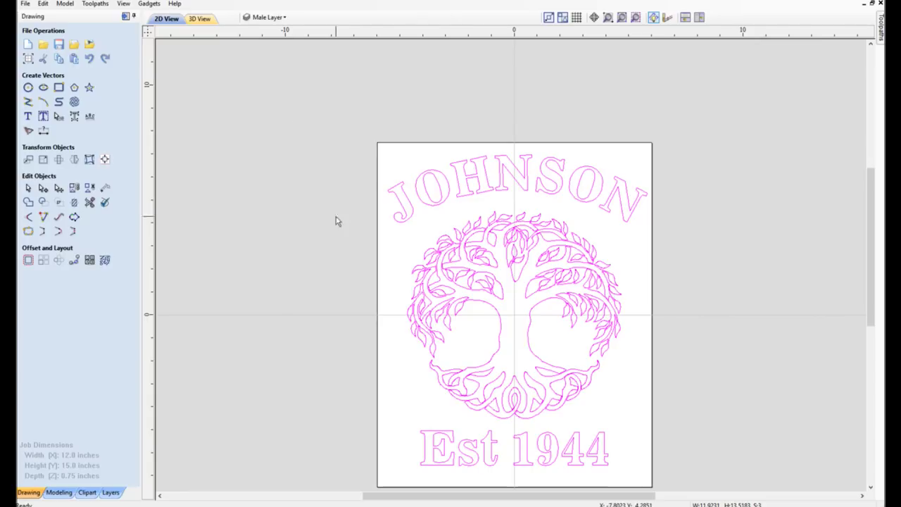
{"action": "left_click", "coordinate": [436, 284]}
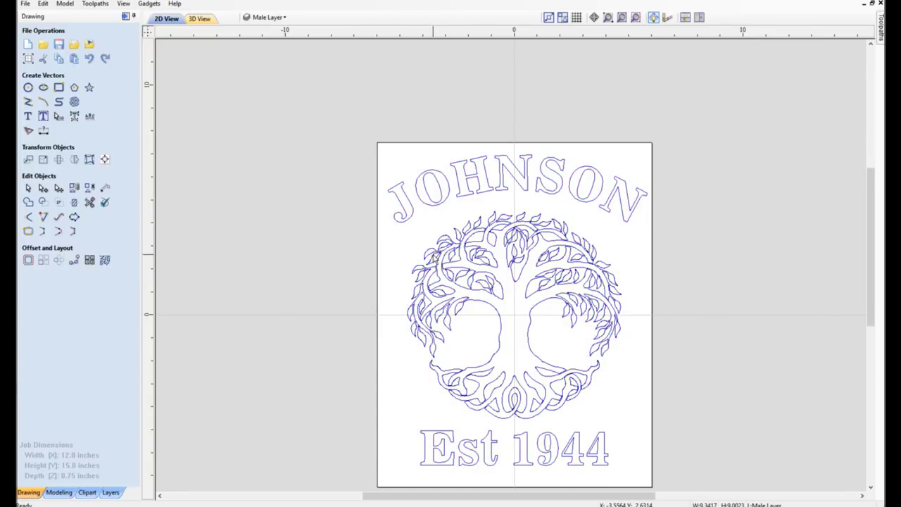
{"action": "left_click", "coordinate": [434, 258]}
{"action": "left_click_drag", "start_coordinate": [313, 121], "coordinate": [702, 488]}
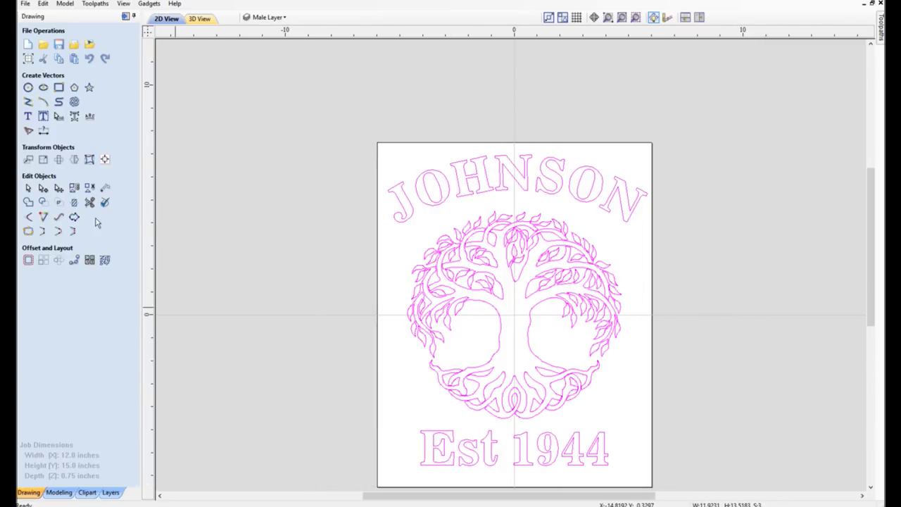
Make a horizontally flipped mirror copy of the selected design.
{"action": "left_click", "coordinate": [75, 161]}
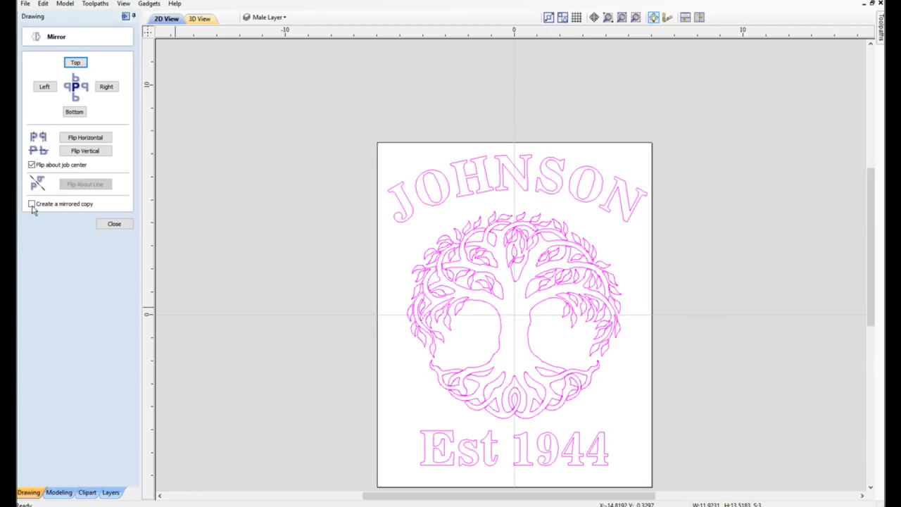
{"action": "left_click", "coordinate": [31, 205]}
{"action": "left_click", "coordinate": [82, 138]}
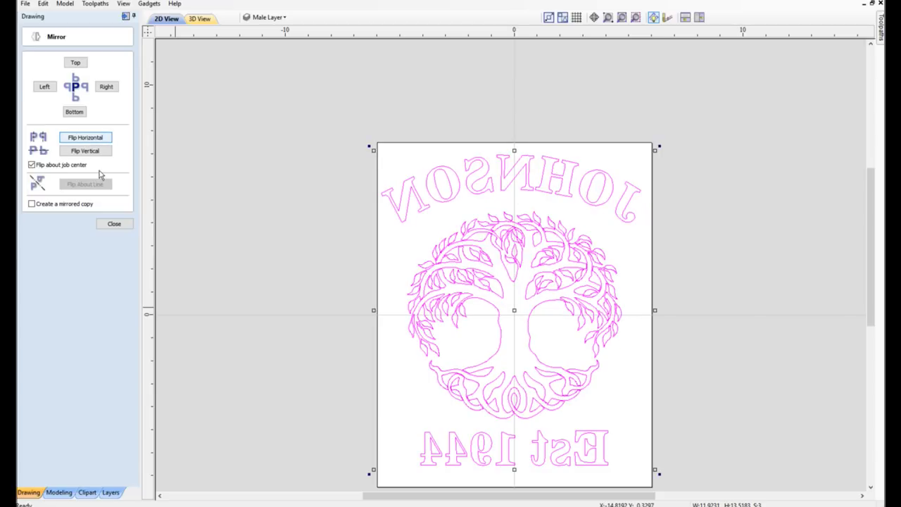
{"action": "left_click", "coordinate": [114, 223]}
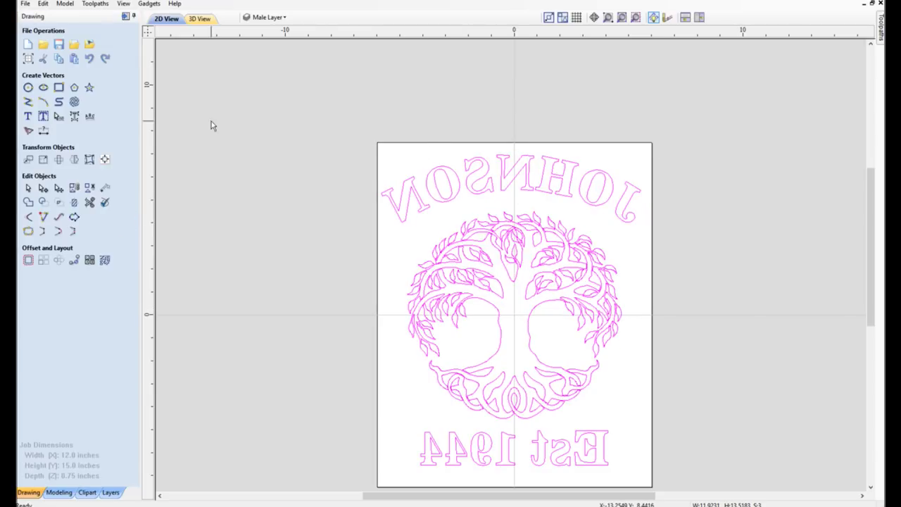
{"action": "left_click", "coordinate": [59, 88]}
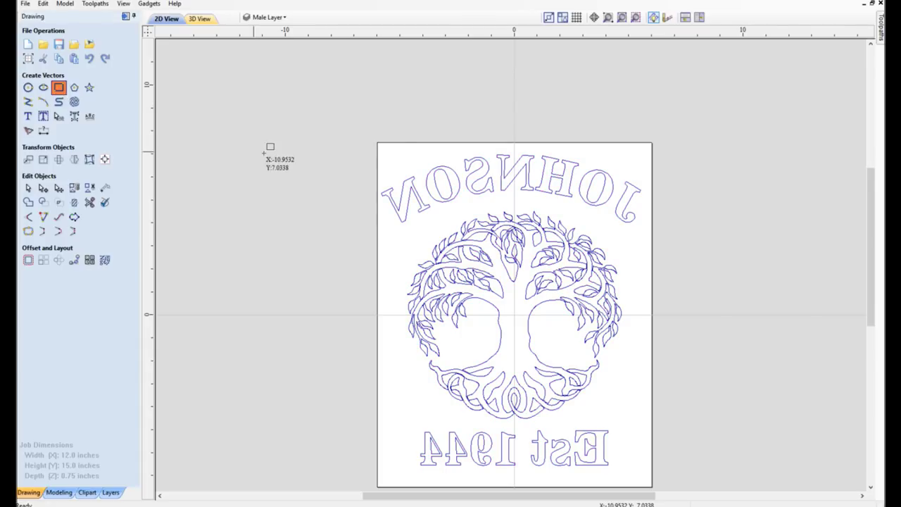
Draw a border rectangle around the design and offset it outward by 0.0625 inches.
{"action": "mouse_move", "coordinate": [377, 141]}
{"action": "left_mouse_down"}
{"action": "mouse_move", "coordinate": [620, 416]}
{"action": "mouse_move", "coordinate": [654, 489]}
{"action": "left_mouse_up"}
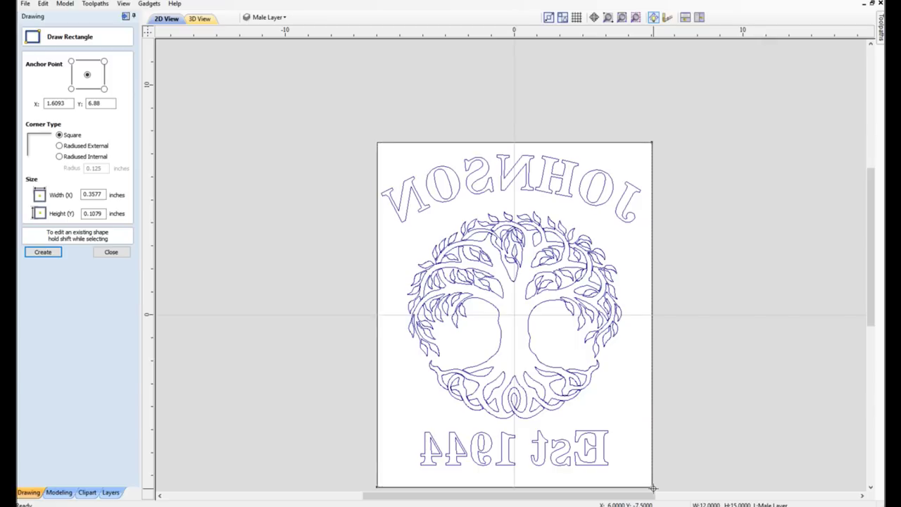
{"action": "left_click", "coordinate": [111, 253]}
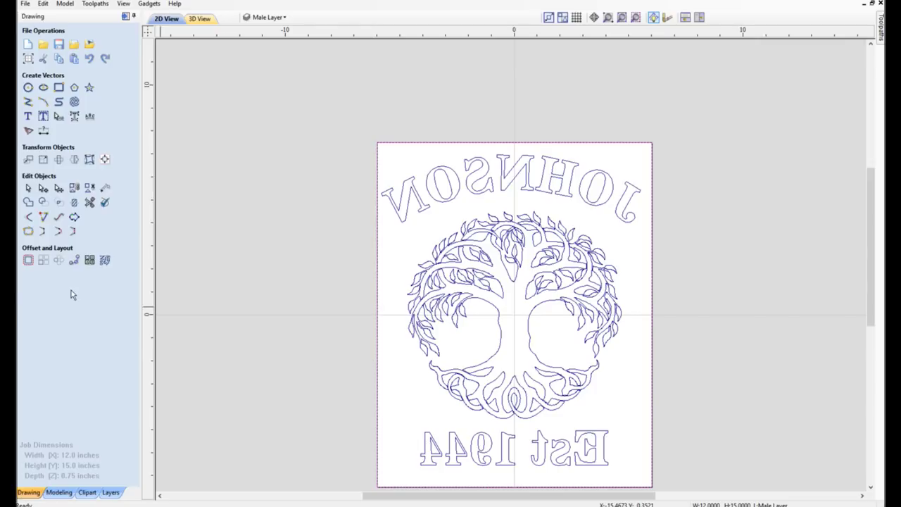
{"action": "left_click", "coordinate": [28, 260]}
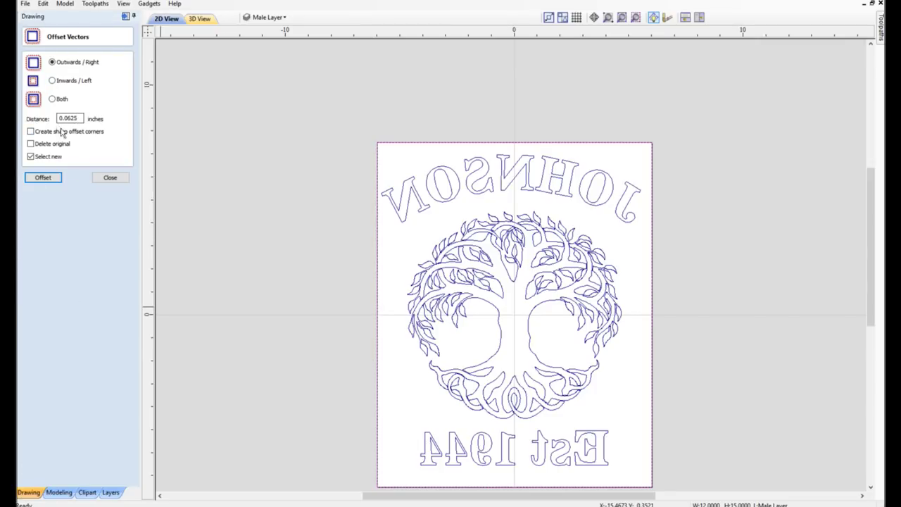
{"action": "left_click", "coordinate": [42, 178]}
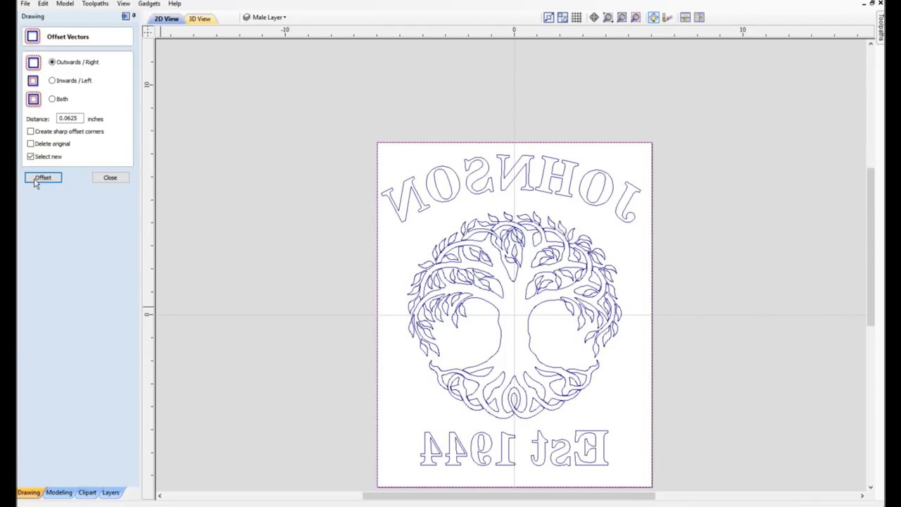
{"action": "left_click", "coordinate": [111, 179]}
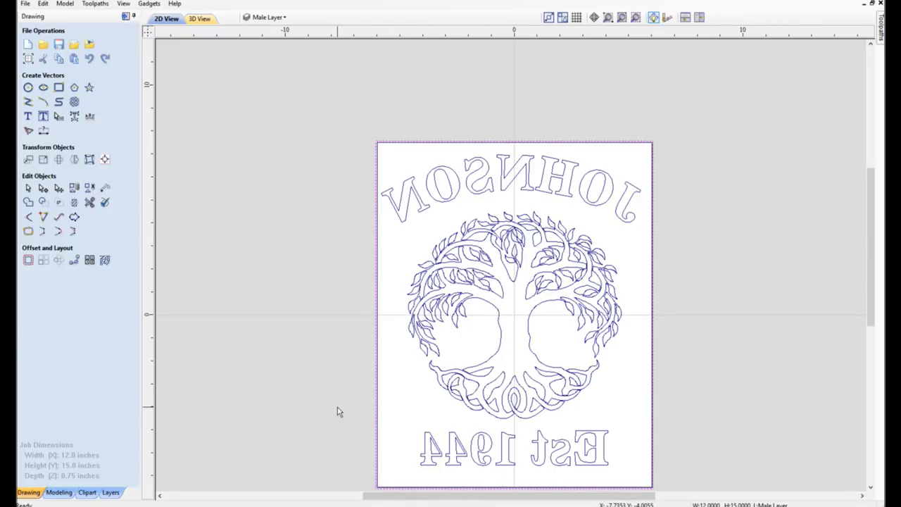
{"action": "scroll", "coordinate": [306, 297], "scroll_direction": "down", "scroll_amount": 1}
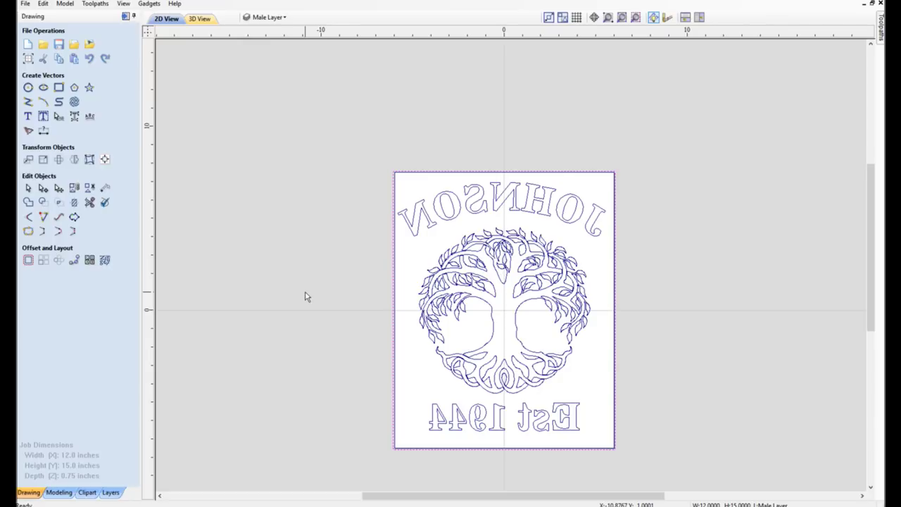
Select the tree, surname and Est 1944 lettering together, leaving out the border rectangle.
{"action": "left_click", "coordinate": [438, 220]}
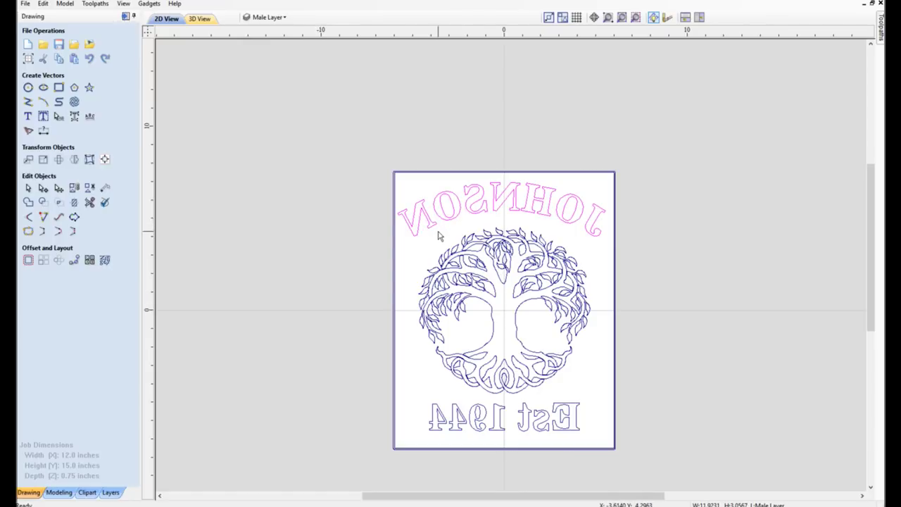
{"action": "left_click", "coordinate": [470, 258], "text": "shift"}
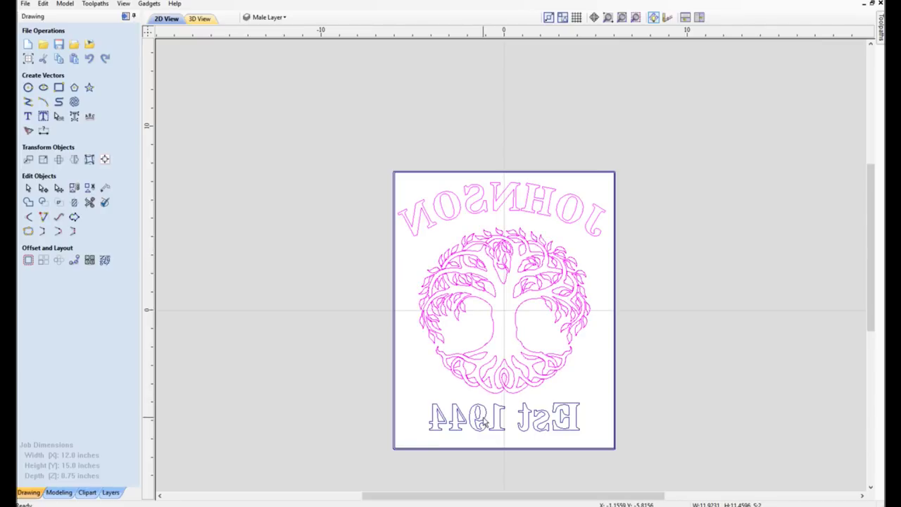
{"action": "left_click", "coordinate": [486, 423], "text": "shift"}
{"action": "left_click", "coordinate": [395, 281], "text": "shift"}
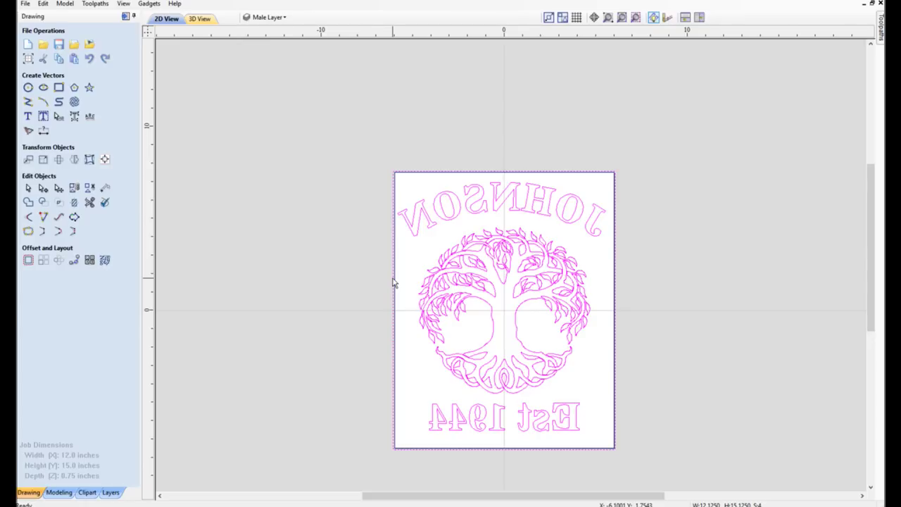
{"action": "left_click", "coordinate": [623, 233]}
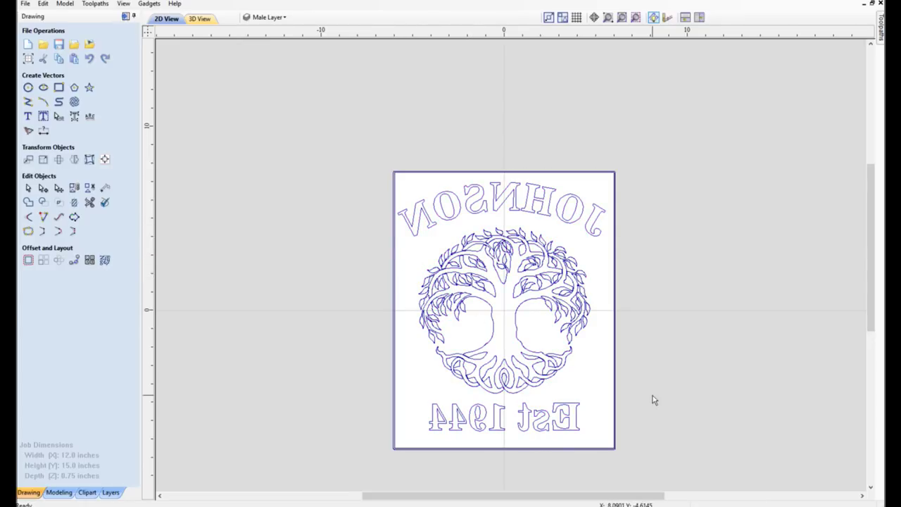
{"action": "left_click", "coordinate": [464, 245]}
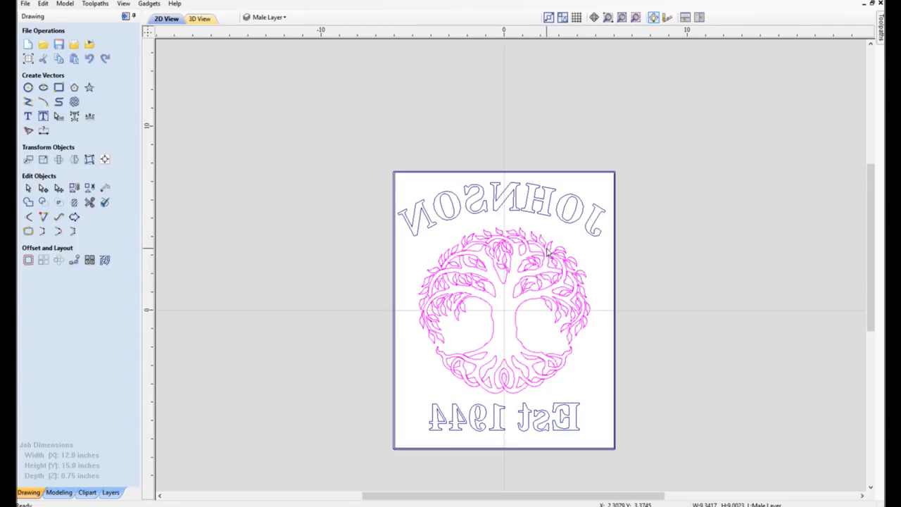
{"action": "left_click", "coordinate": [538, 225], "text": "shift"}
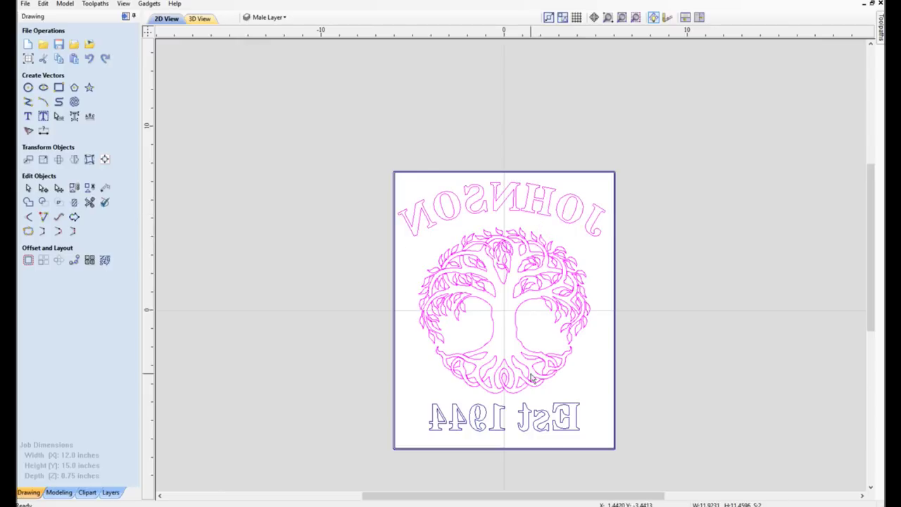
{"action": "left_click", "coordinate": [526, 412], "text": "shift"}
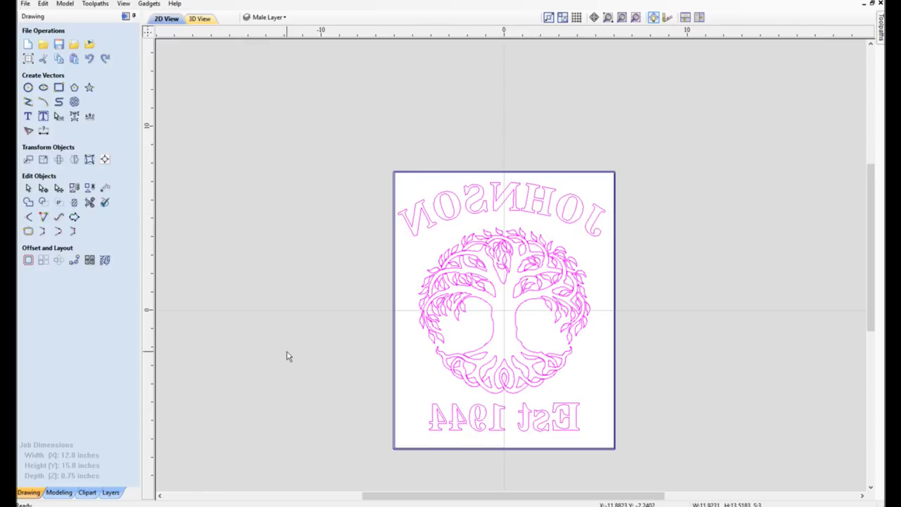
{"action": "left_click", "coordinate": [28, 260]}
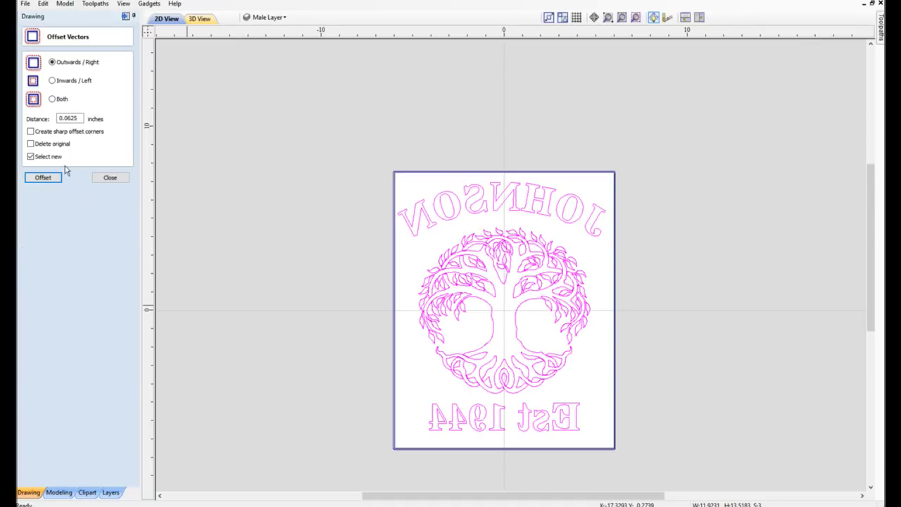
Offset the artwork outward by .12 inches, then delete the trial offset outlines.
{"action": "double_click", "coordinate": [60, 118]}
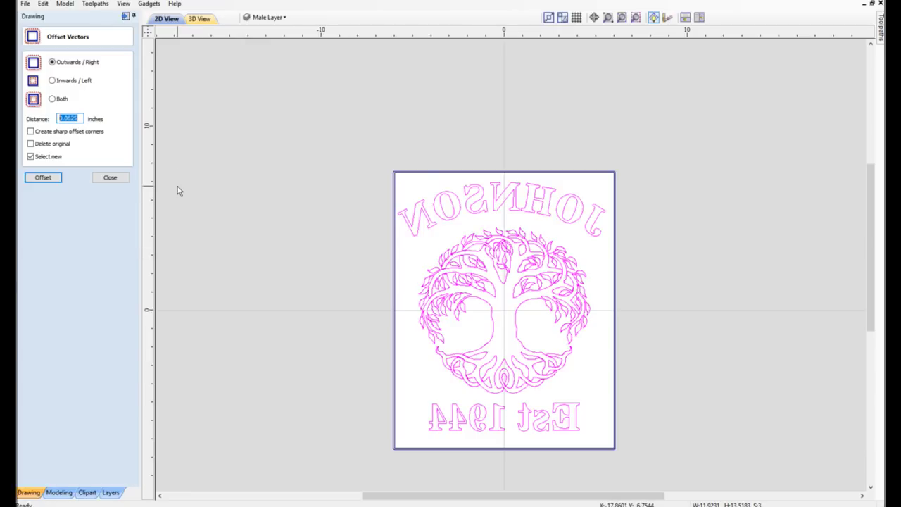
{"action": "type", "text": "."}
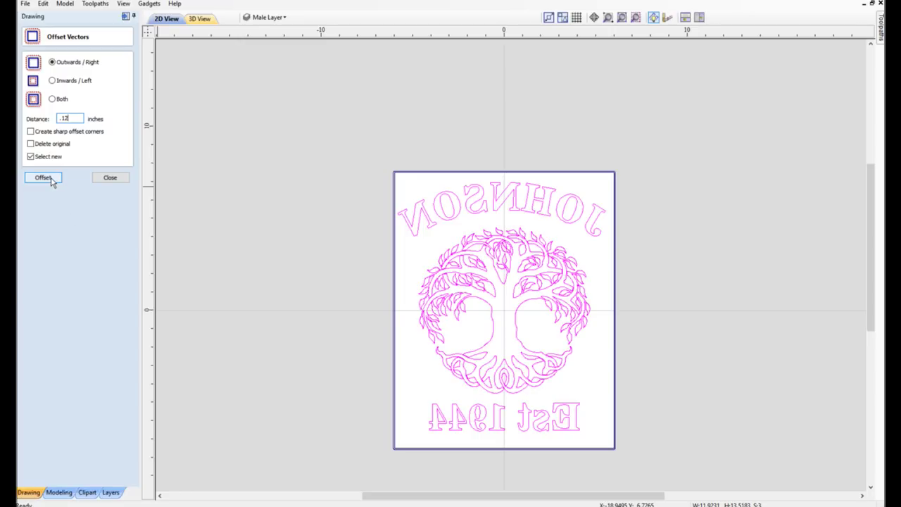
{"action": "left_click", "coordinate": [52, 181]}
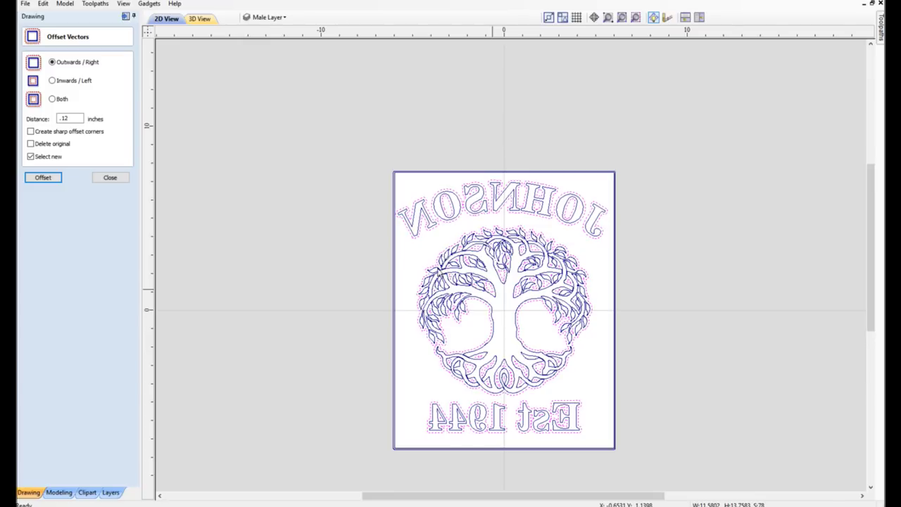
{"action": "key", "text": "Delete"}
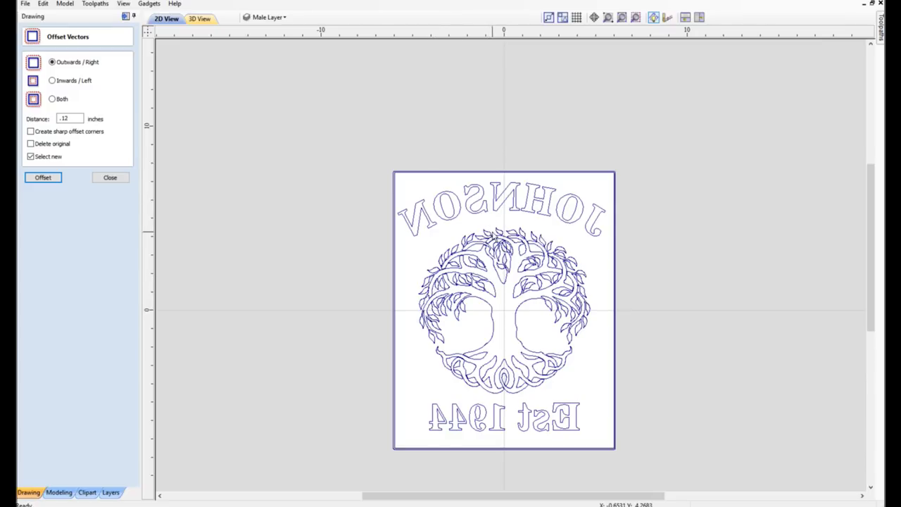
Offset the tree, JOHNSON and Est 1944 artwork outward by .24 inches, replacing the .12 distance.
{"action": "left_click", "coordinate": [495, 240]}
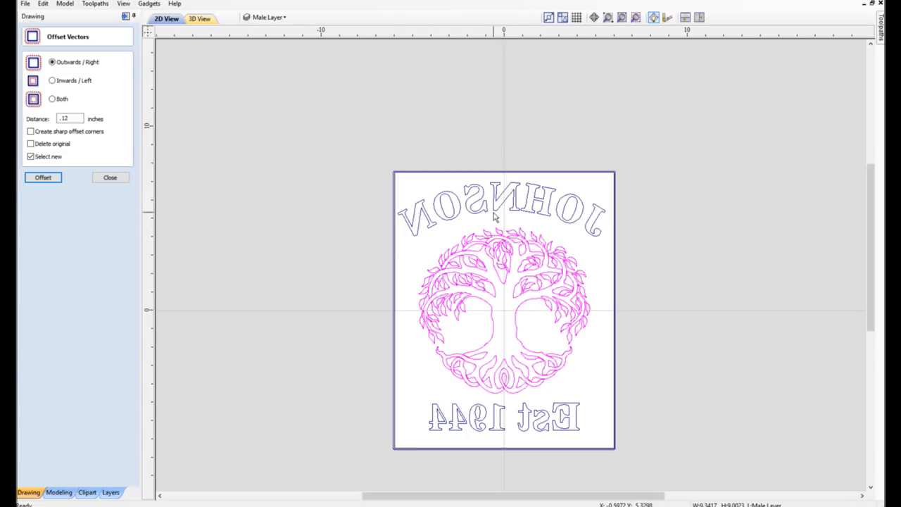
{"action": "left_click", "coordinate": [495, 218], "text": "shift"}
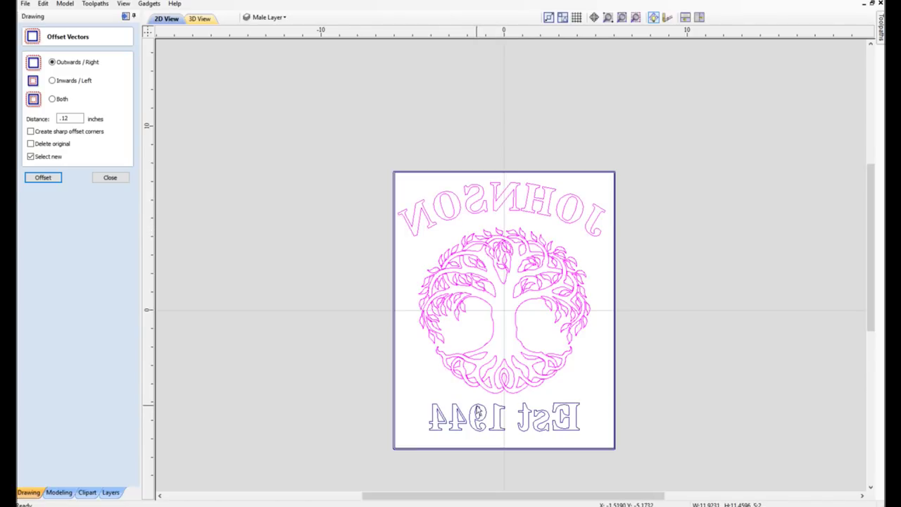
{"action": "left_click", "coordinate": [476, 409], "text": "shift"}
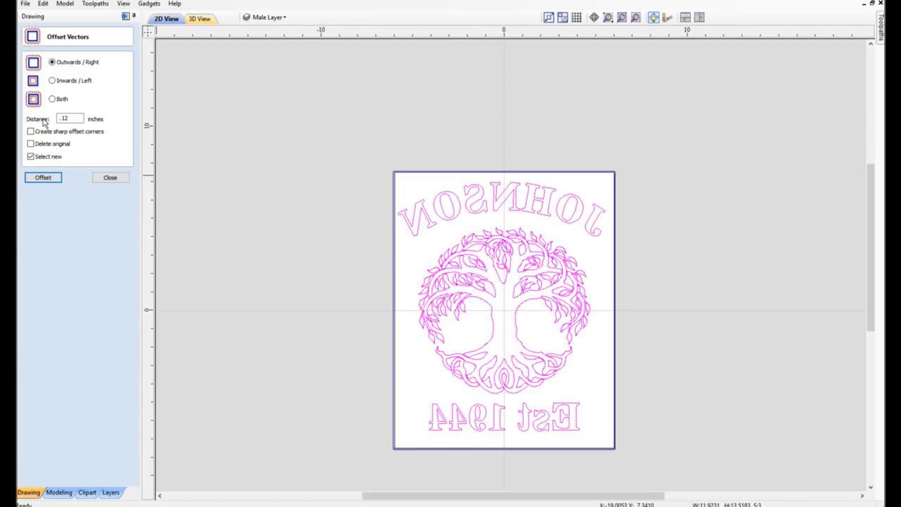
{"action": "left_click", "coordinate": [63, 118]}
{"action": "double_click", "coordinate": [66, 118]}
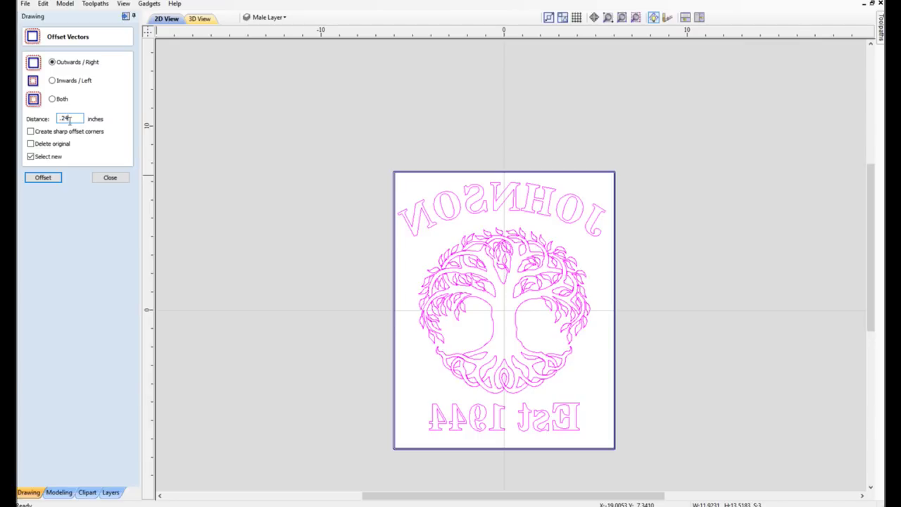
{"action": "left_click", "coordinate": [42, 179]}
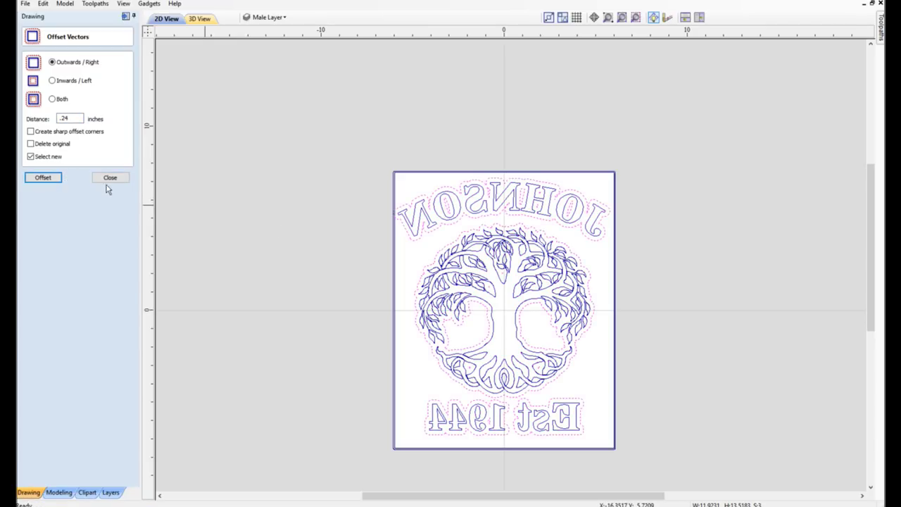
{"action": "left_click", "coordinate": [110, 178]}
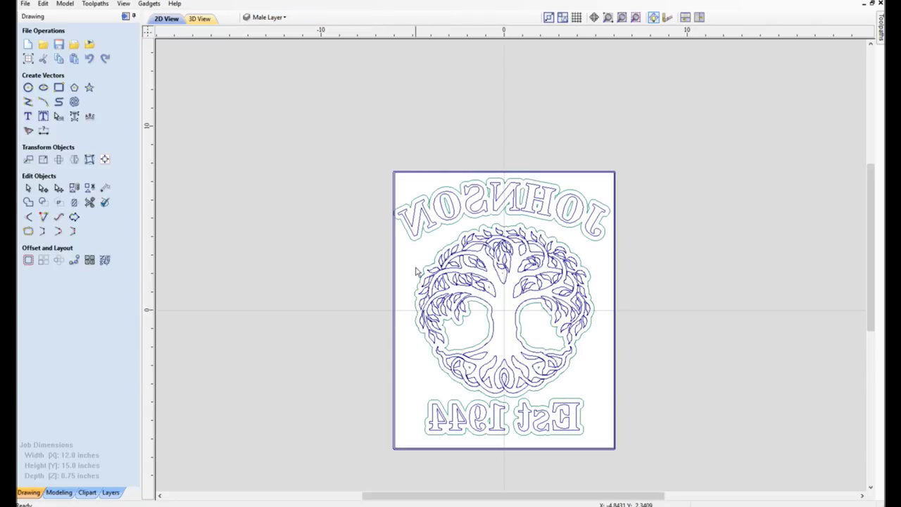
Select the outer border plus the offset outlines around JOHNSON, the tree, Est and 1944.
{"action": "scroll", "coordinate": [434, 247], "scroll_direction": "up", "scroll_amount": 2}
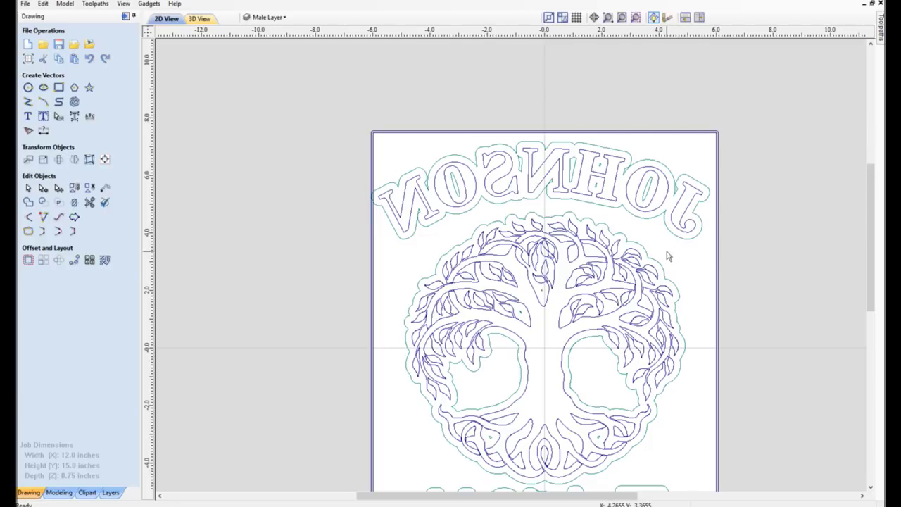
{"action": "left_click", "coordinate": [650, 131]}
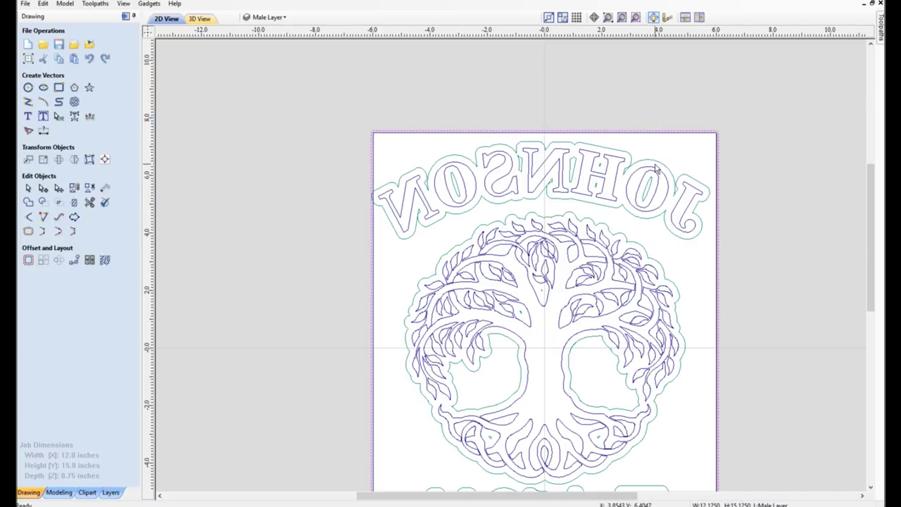
{"action": "left_click", "coordinate": [659, 164], "text": "shift"}
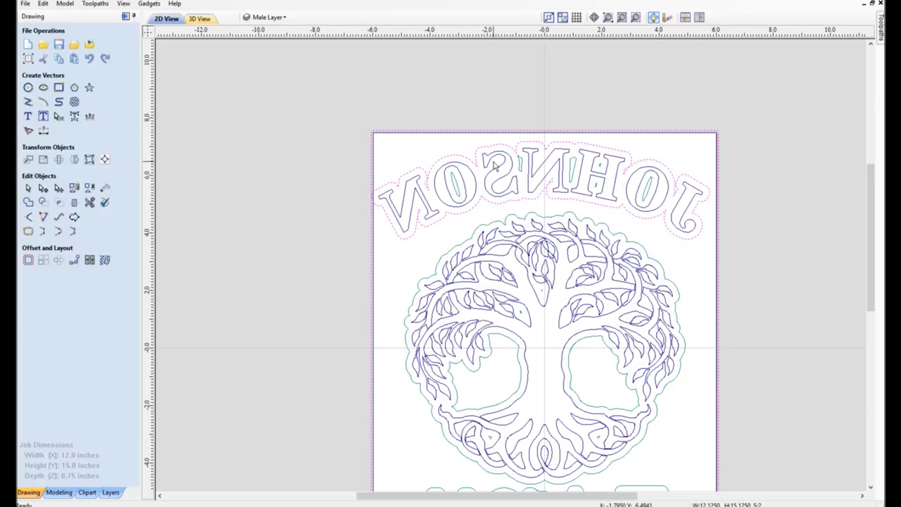
{"action": "left_click", "coordinate": [657, 264], "text": "shift"}
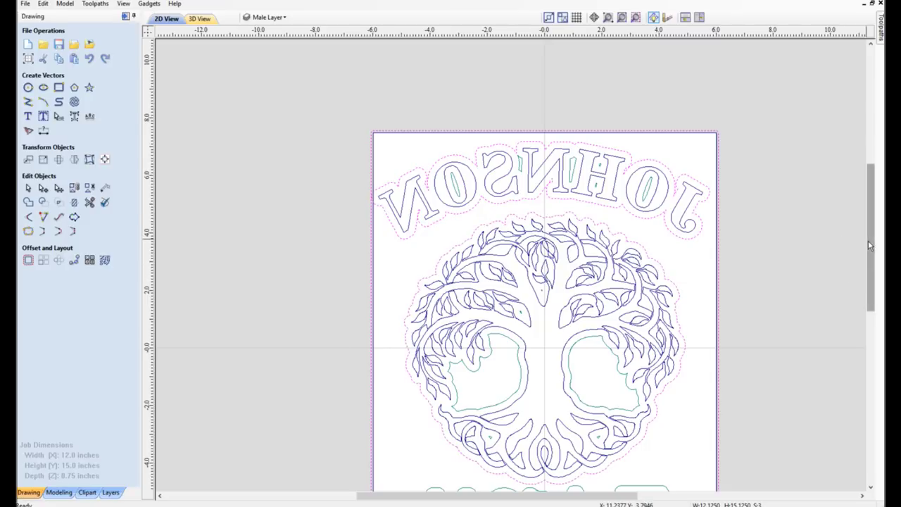
{"action": "left_click_drag", "start_coordinate": [872, 260], "coordinate": [872, 335]}
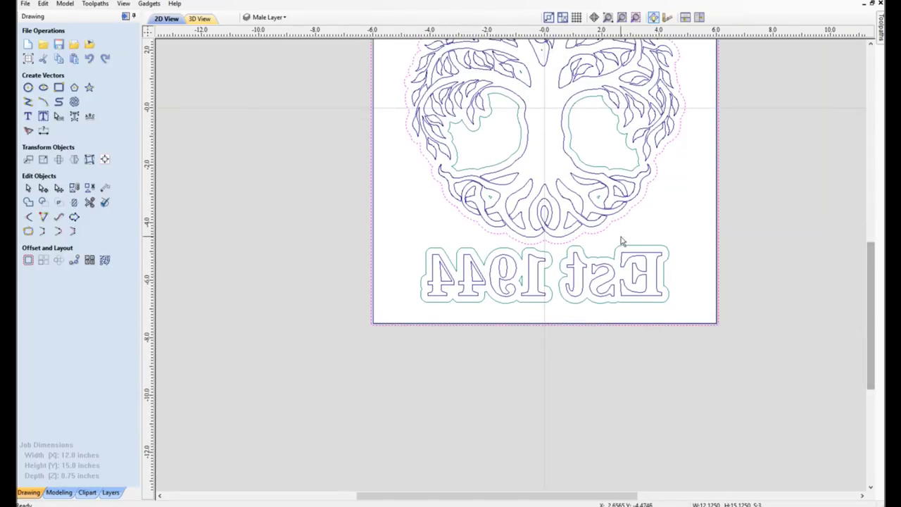
{"action": "left_click", "coordinate": [640, 250], "text": "shift"}
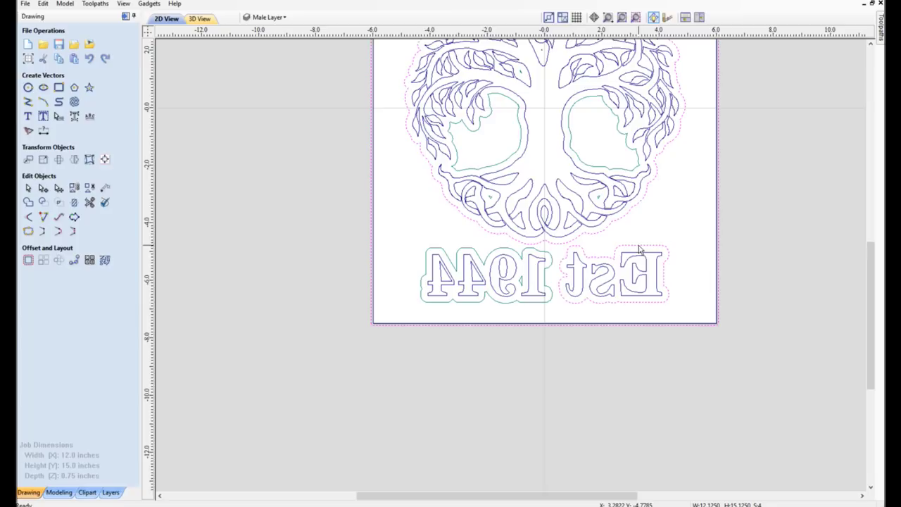
{"action": "left_click", "coordinate": [541, 256], "text": "shift"}
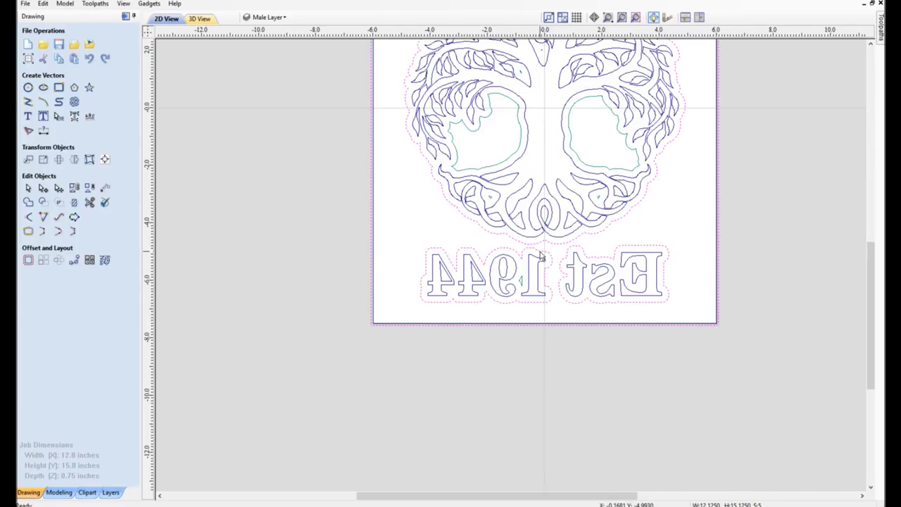
{"action": "scroll", "coordinate": [541, 256], "scroll_direction": "down", "scroll_amount": 4}
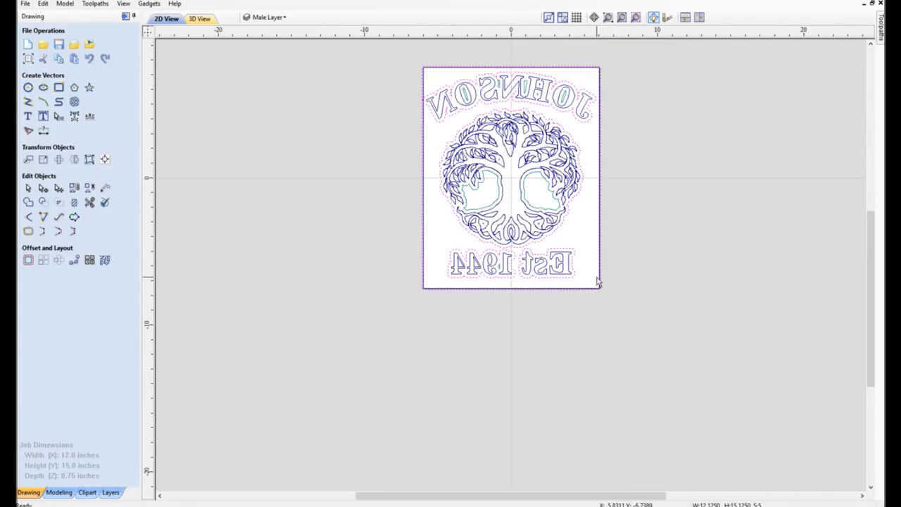
{"action": "left_click_drag", "start_coordinate": [873, 294], "coordinate": [868, 268]}
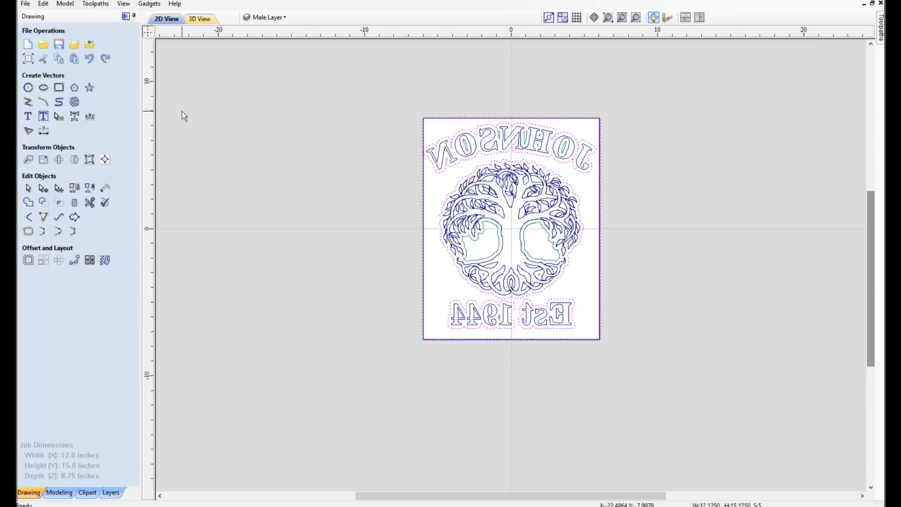
Start a new Pocket Toolpath from the Toolpath Operations panel.
{"action": "left_click", "coordinate": [126, 17]}
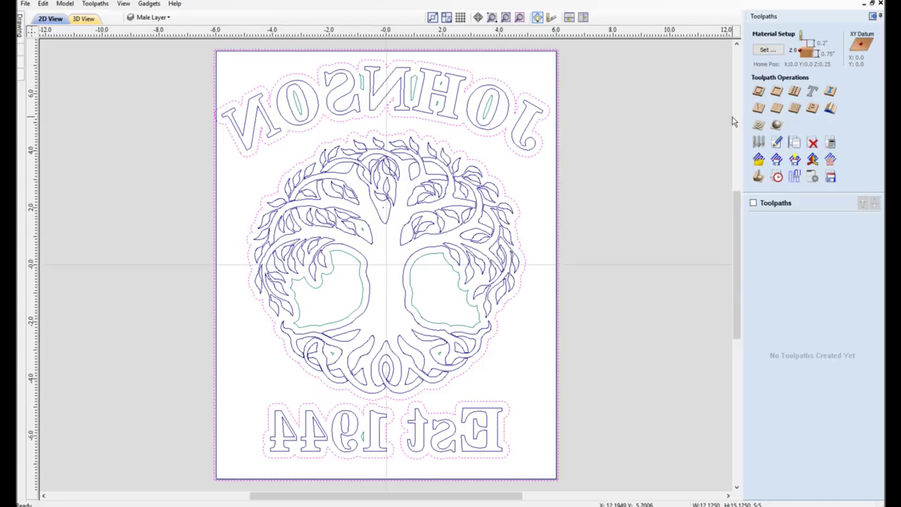
{"action": "left_click", "coordinate": [776, 94]}
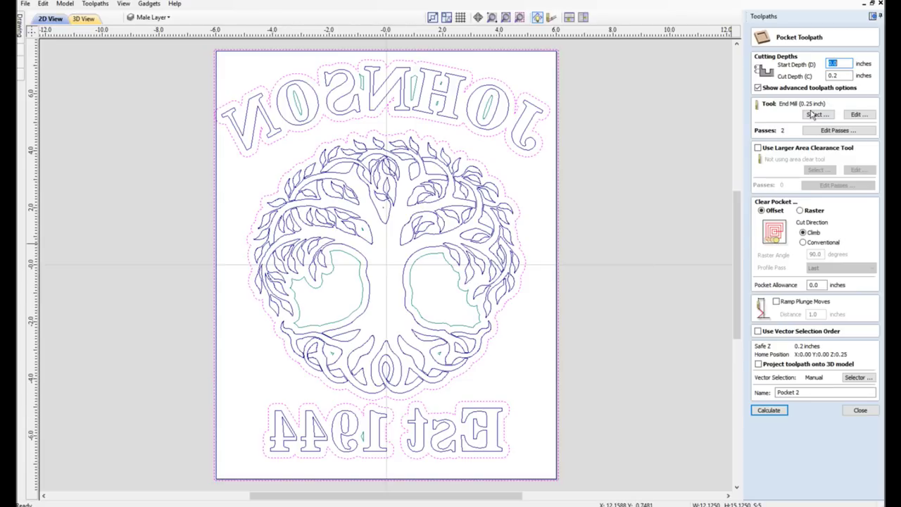
Replace the default pocket toolpath name with Roughing Pocket.
{"action": "left_click_drag", "start_coordinate": [802, 392], "coordinate": [758, 403]}
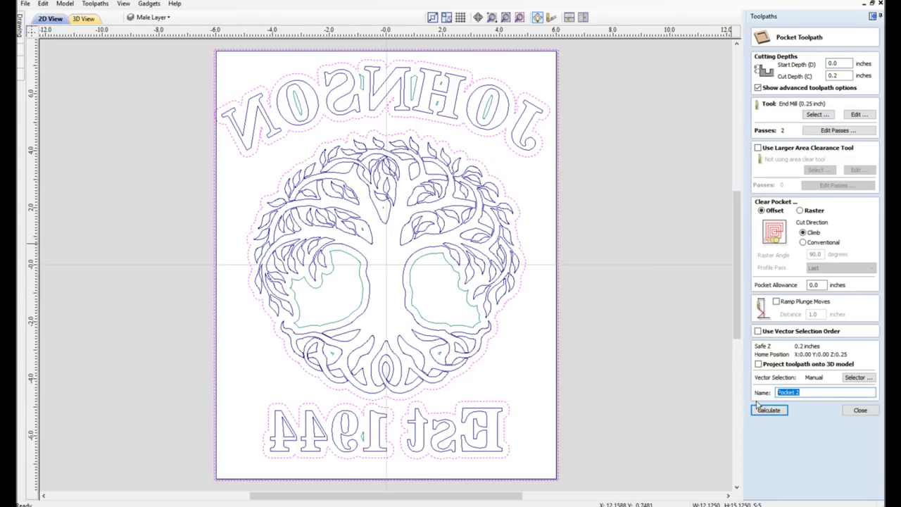
{"action": "type", "text": "Roughing"}
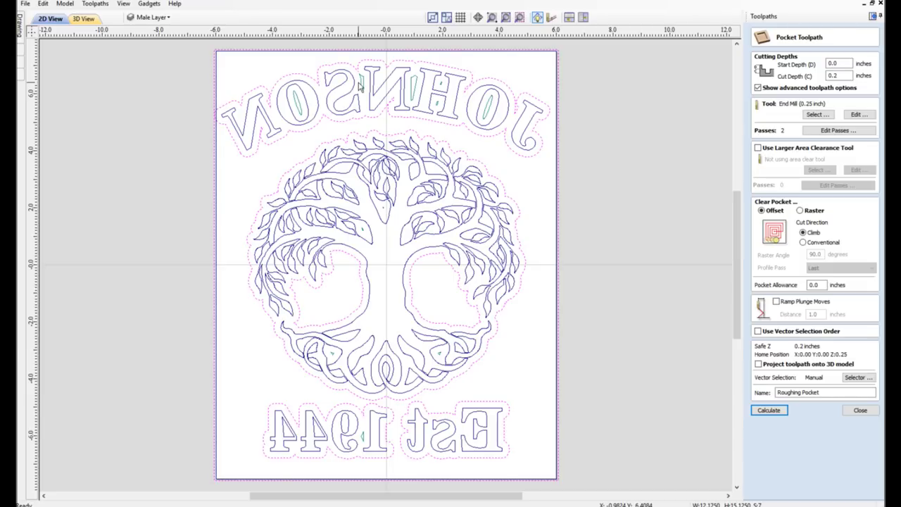
Calculate Roughing Pocket, preview and tilt the carved board in 3D, then return to 2D View.
{"action": "left_click", "coordinate": [768, 411]}
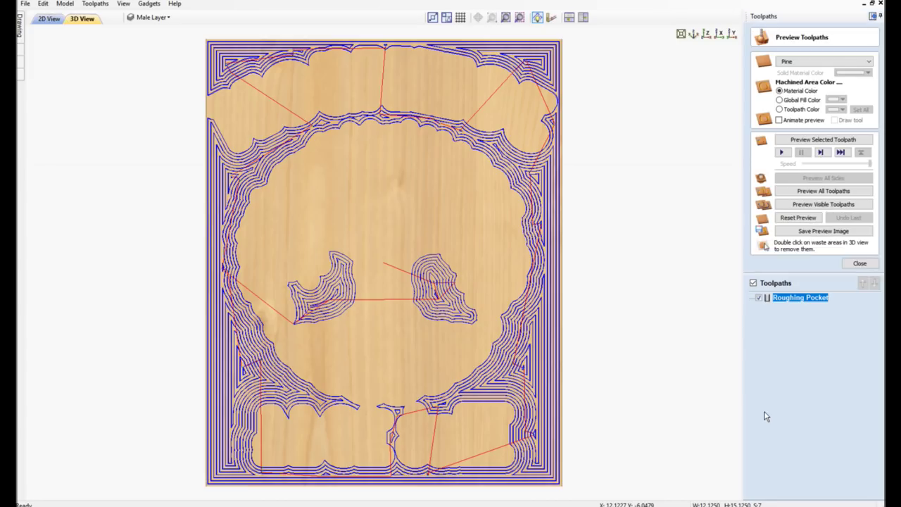
{"action": "left_click", "coordinate": [808, 140]}
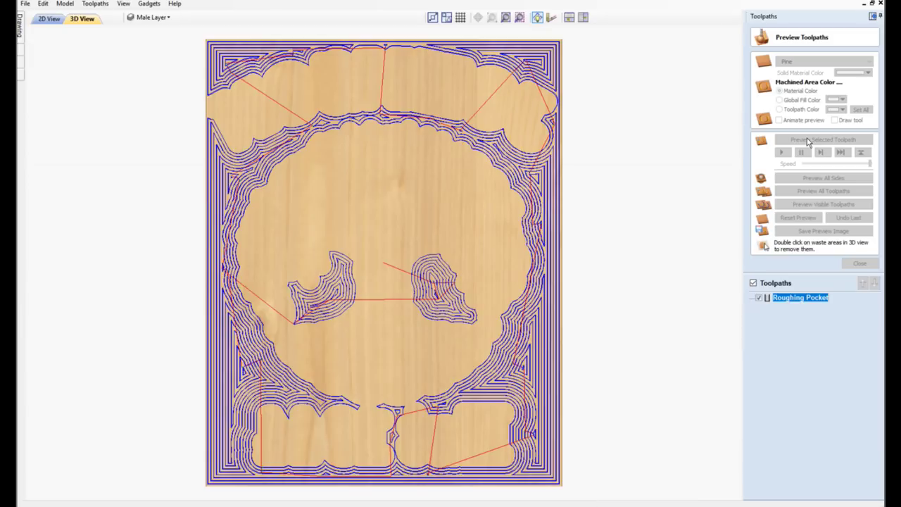
{"action": "left_click_drag", "start_coordinate": [396, 483], "coordinate": [430, 356]}
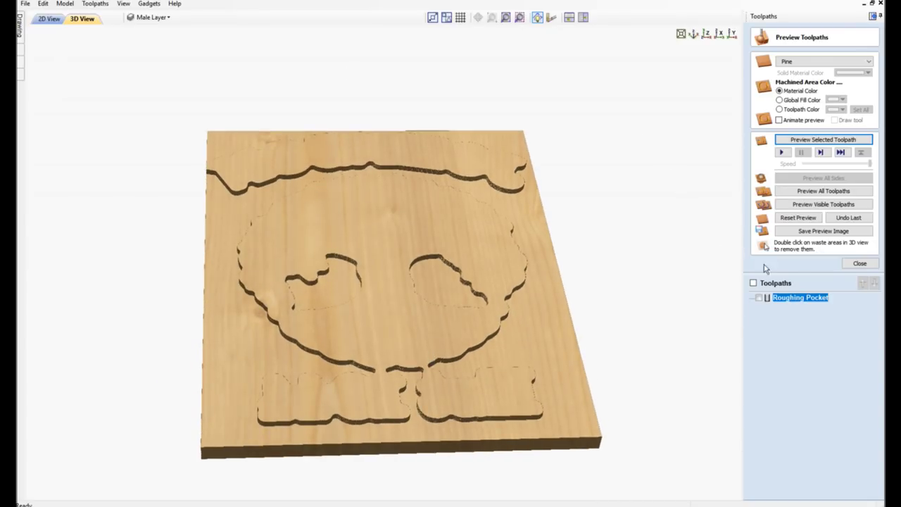
{"action": "left_click", "coordinate": [49, 19]}
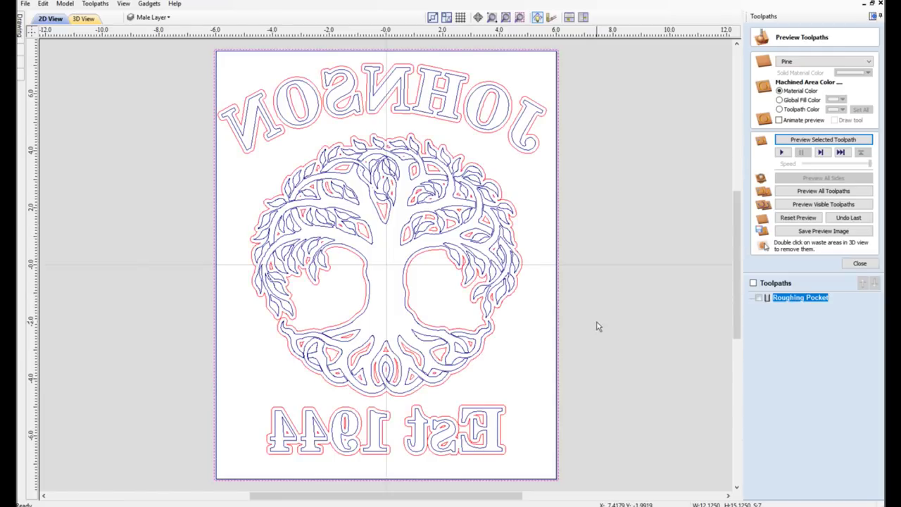
Reopen Roughing Pocket and add each letter of JOHNSON to its vector selection.
{"action": "double_click", "coordinate": [801, 298]}
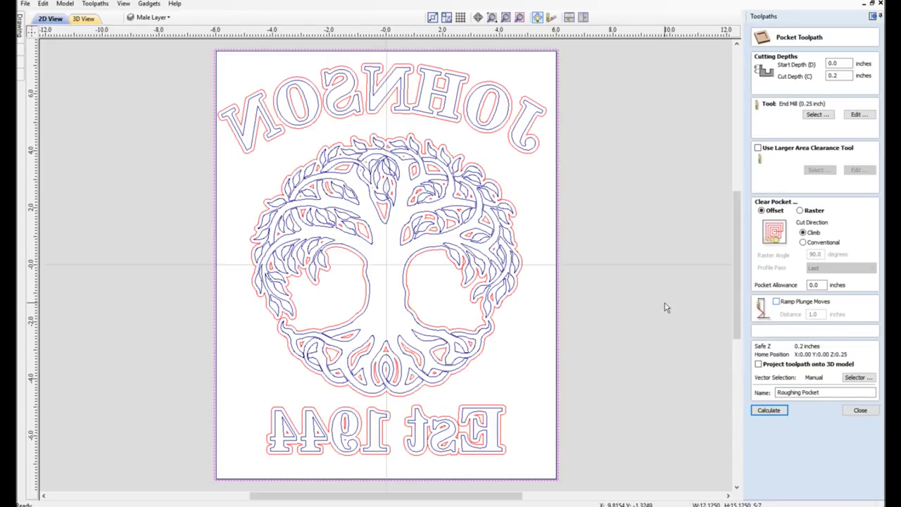
{"action": "left_click", "coordinate": [520, 150]}
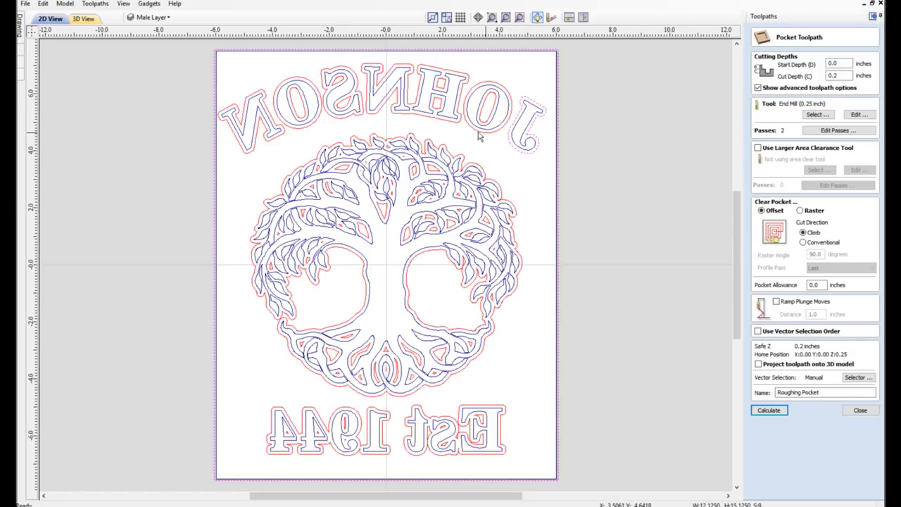
{"action": "left_click", "coordinate": [478, 137], "text": "shift"}
{"action": "left_click", "coordinate": [357, 125], "text": "shift"}
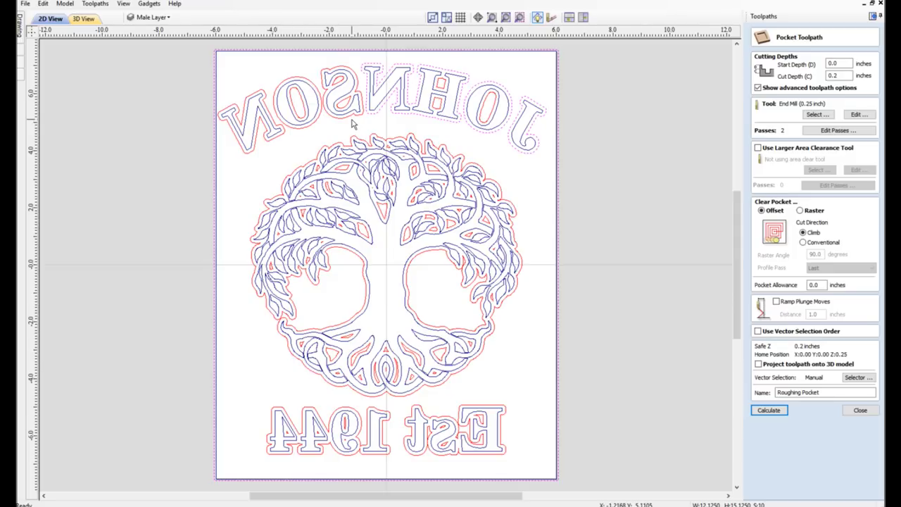
{"action": "left_click", "coordinate": [350, 119], "text": "shift"}
{"action": "left_click", "coordinate": [310, 131], "text": "shift"}
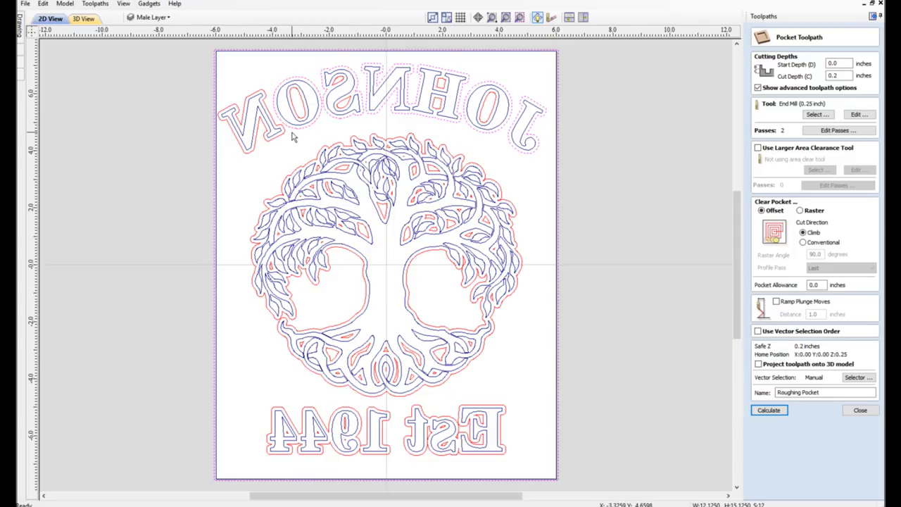
{"action": "left_click", "coordinate": [282, 139], "text": "shift"}
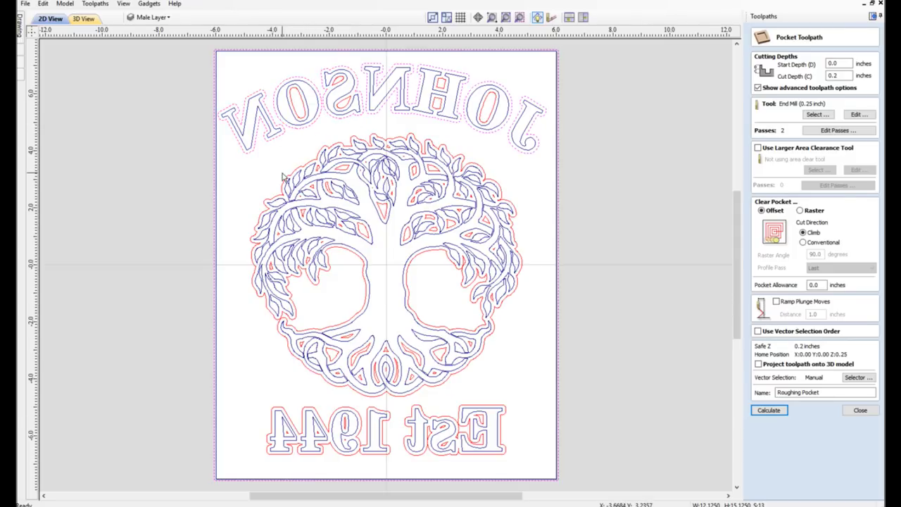
Add the tree outline, its right hollow, Est and 1944, then recalculate Roughing Pocket.
{"action": "left_click", "coordinate": [280, 200], "text": "shift"}
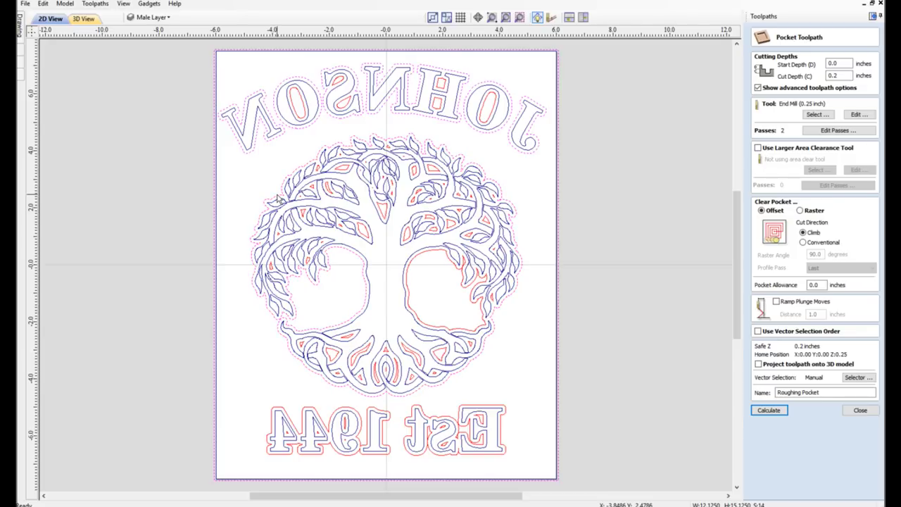
{"action": "left_click", "coordinate": [425, 264], "text": "shift"}
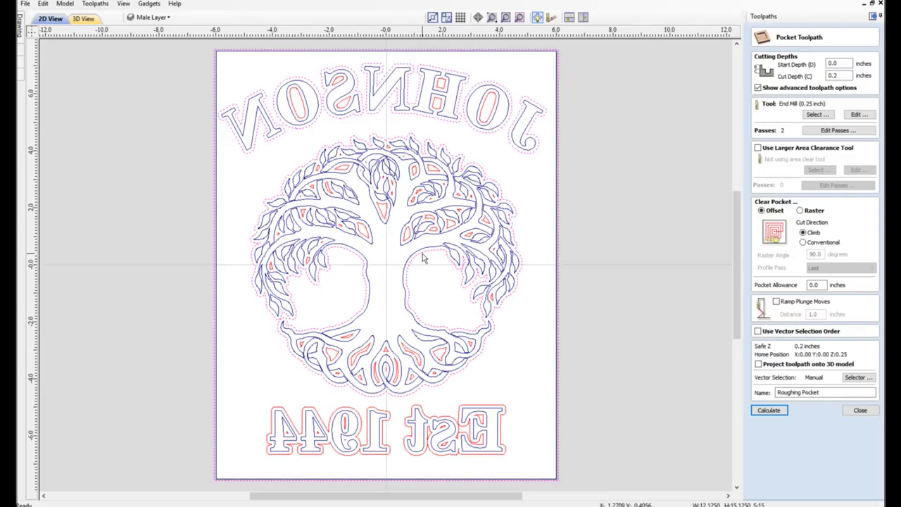
{"action": "left_click", "coordinate": [492, 458], "text": "shift"}
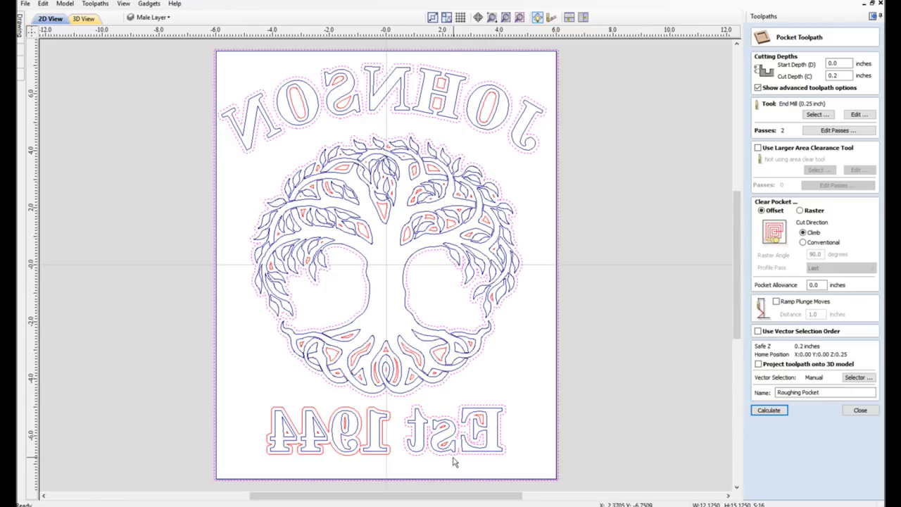
{"action": "left_click", "coordinate": [364, 458], "text": "shift"}
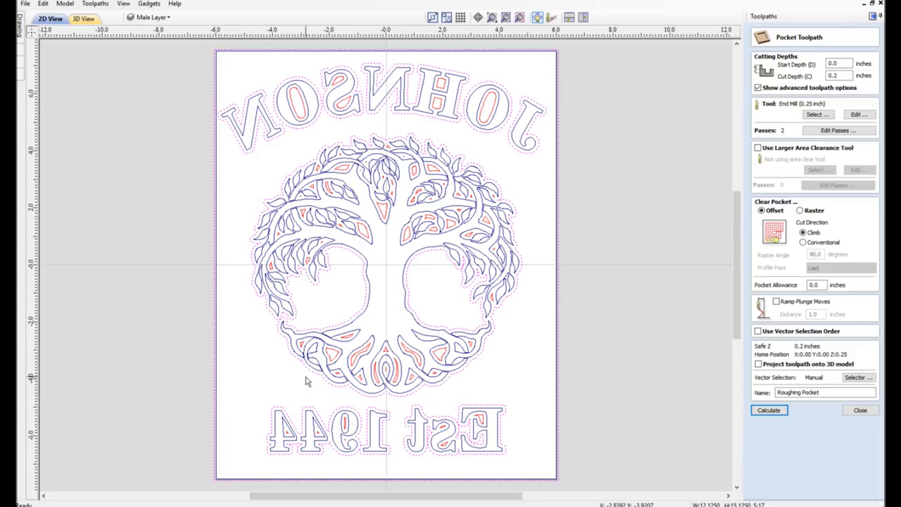
{"action": "left_click", "coordinate": [768, 413]}
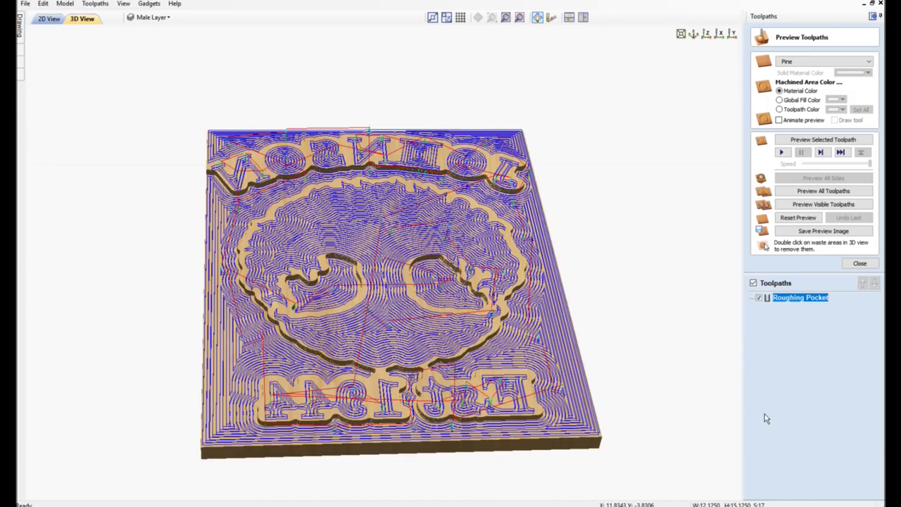
Reset the preview, return to 2D View, hide Roughing Pocket and deselect all vectors.
{"action": "left_click", "coordinate": [799, 220]}
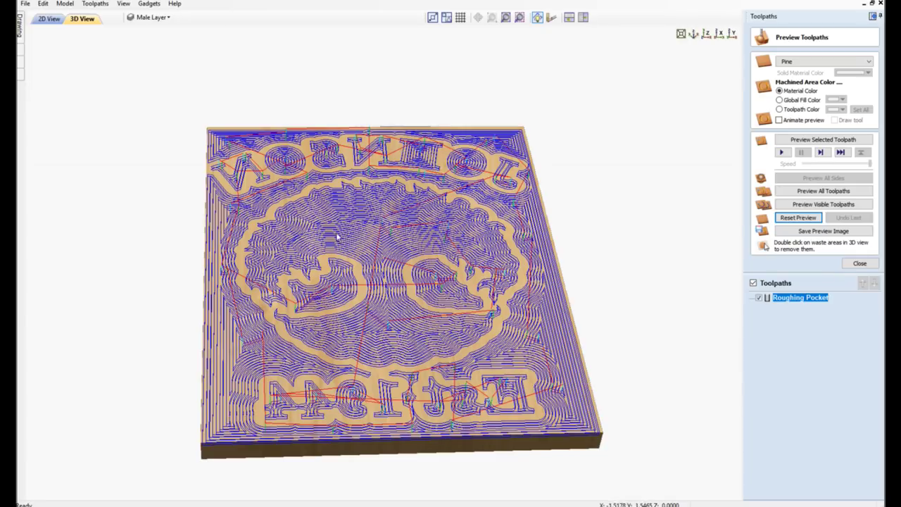
{"action": "left_click", "coordinate": [49, 19]}
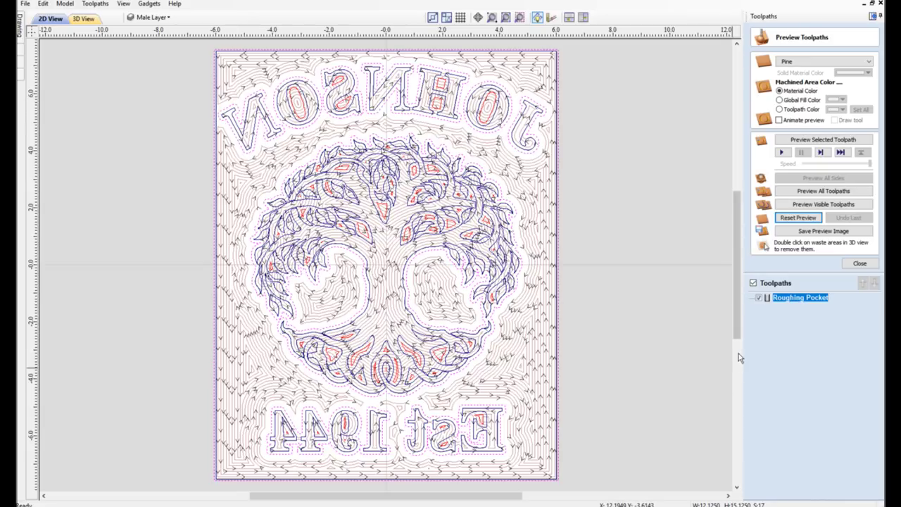
{"action": "left_click", "coordinate": [760, 298]}
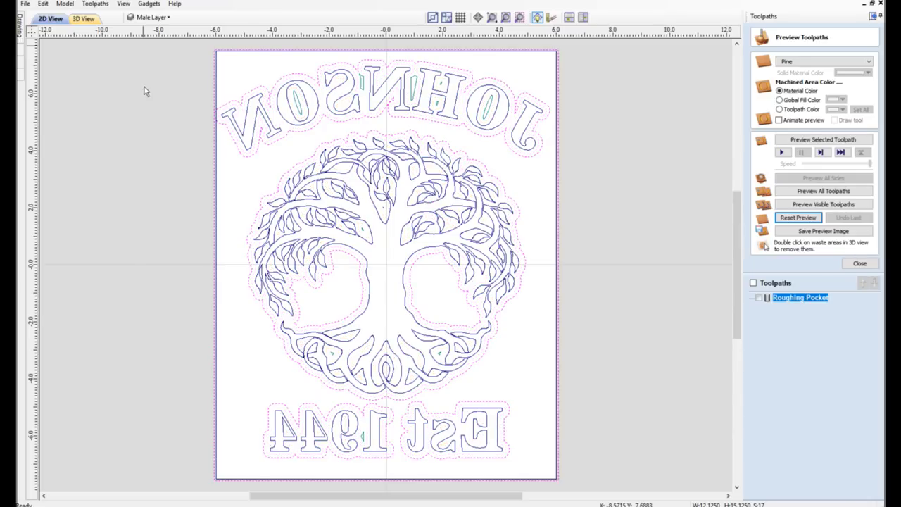
{"action": "left_click", "coordinate": [394, 121]}
{"action": "left_click", "coordinate": [394, 121]}
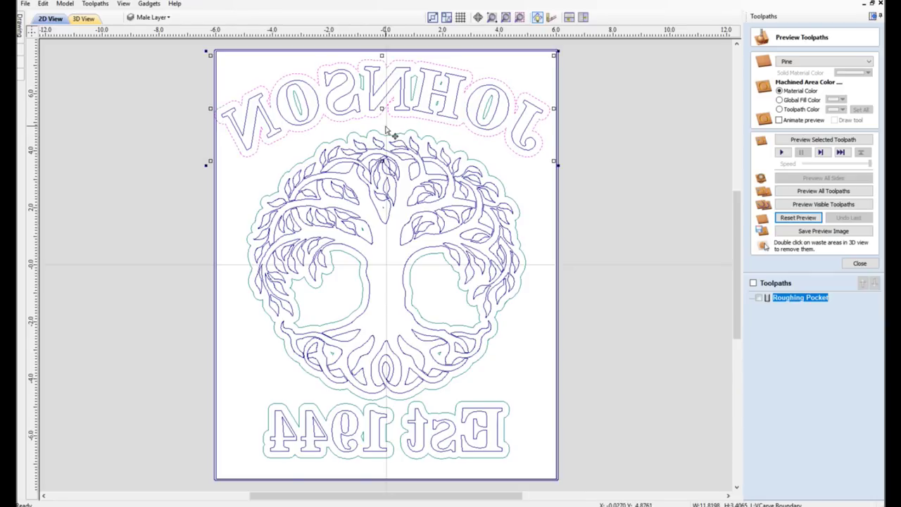
{"action": "left_click", "coordinate": [386, 130]}
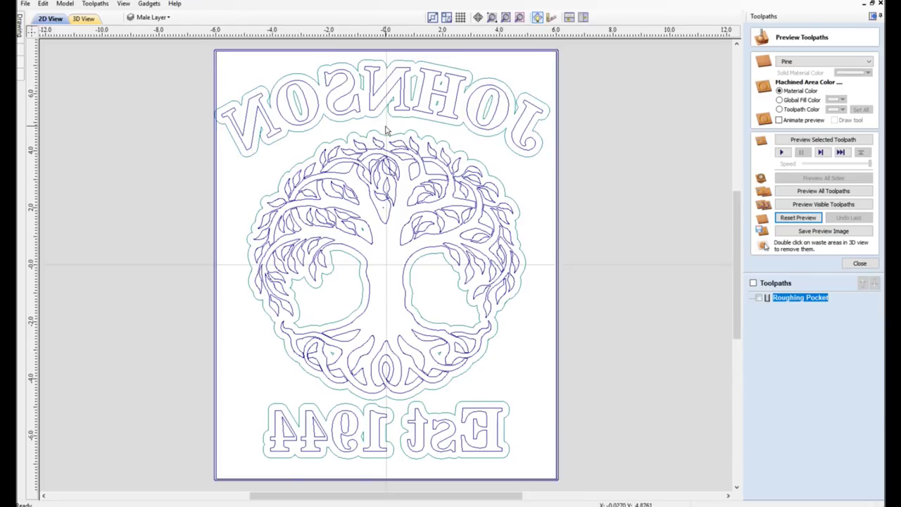
Reopen Roughing Pocket for editing and select the outer rectangular border vector.
{"action": "double_click", "coordinate": [792, 298]}
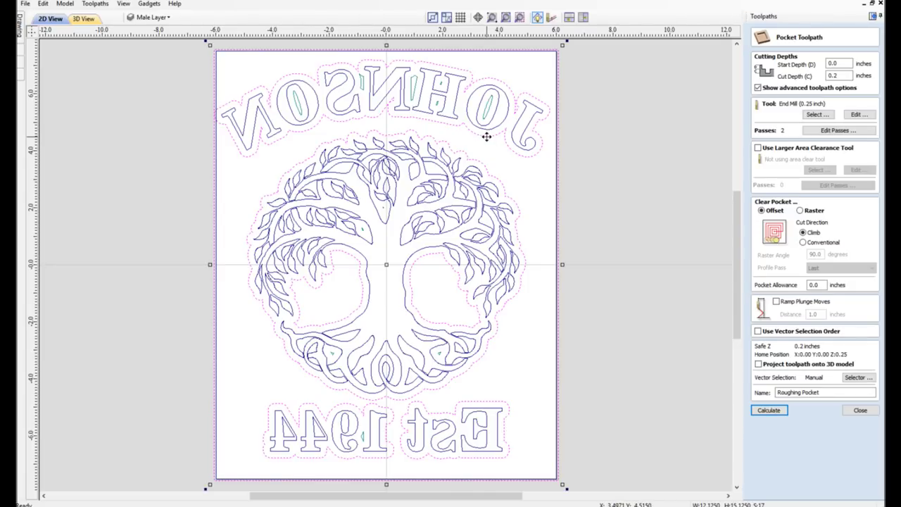
{"action": "left_click", "coordinate": [485, 143]}
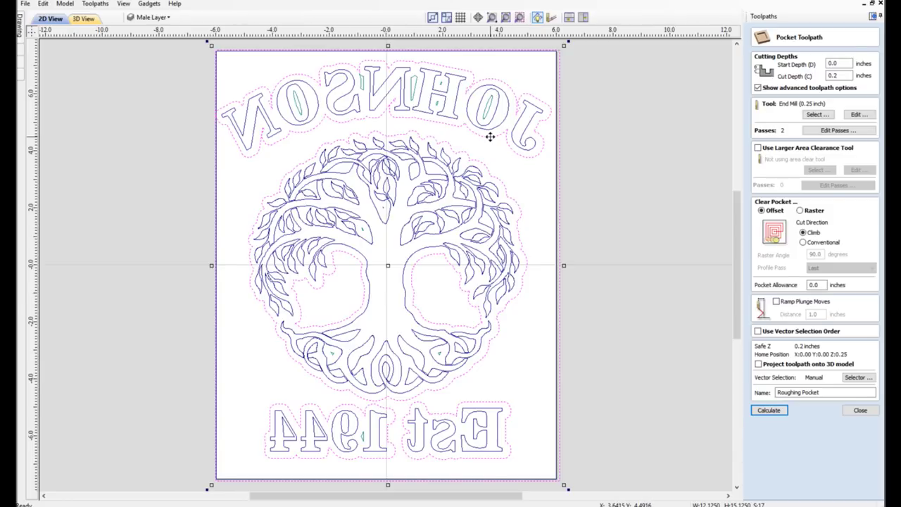
{"action": "left_click", "coordinate": [489, 136]}
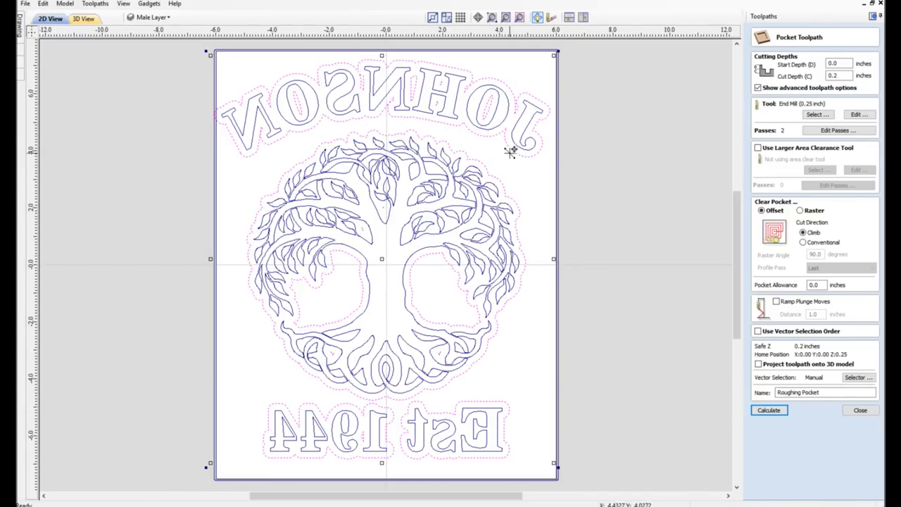
{"action": "left_click", "coordinate": [559, 188]}
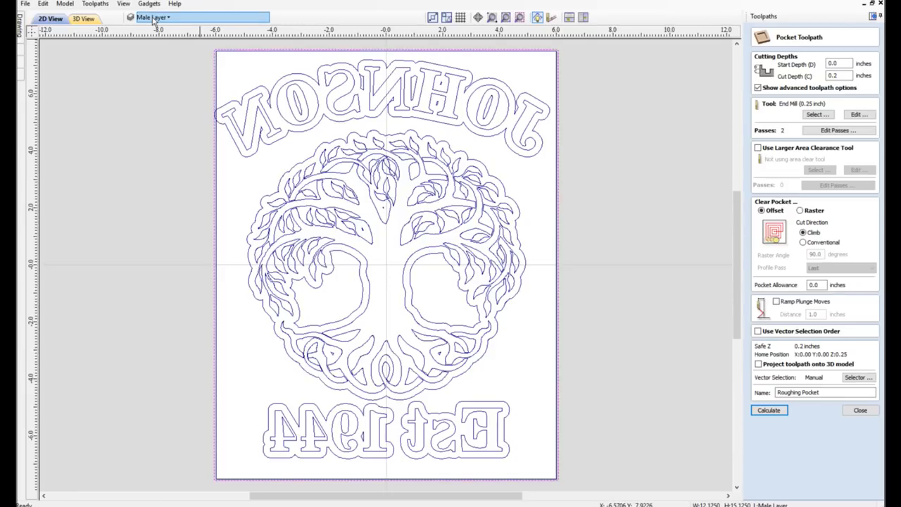
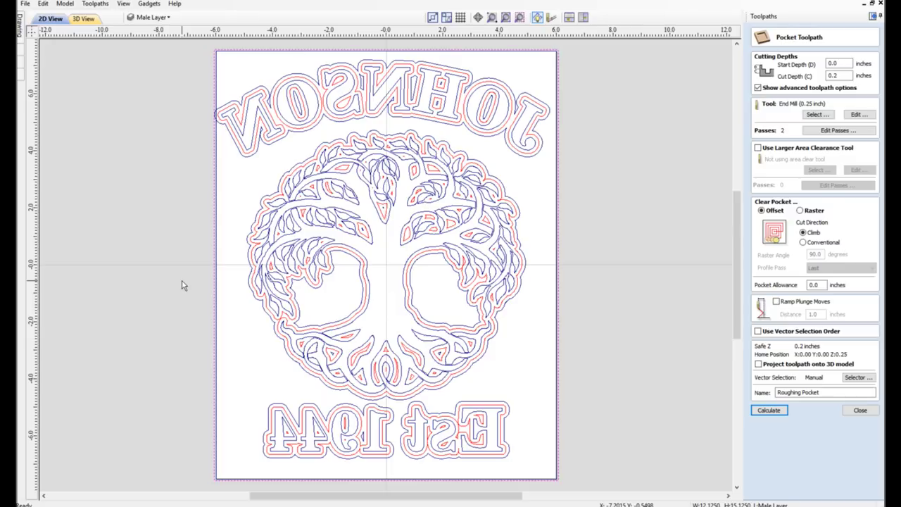
Select the sheet border, the tree's outer boundary and its right inner loop.
{"action": "left_click", "coordinate": [145, 80]}
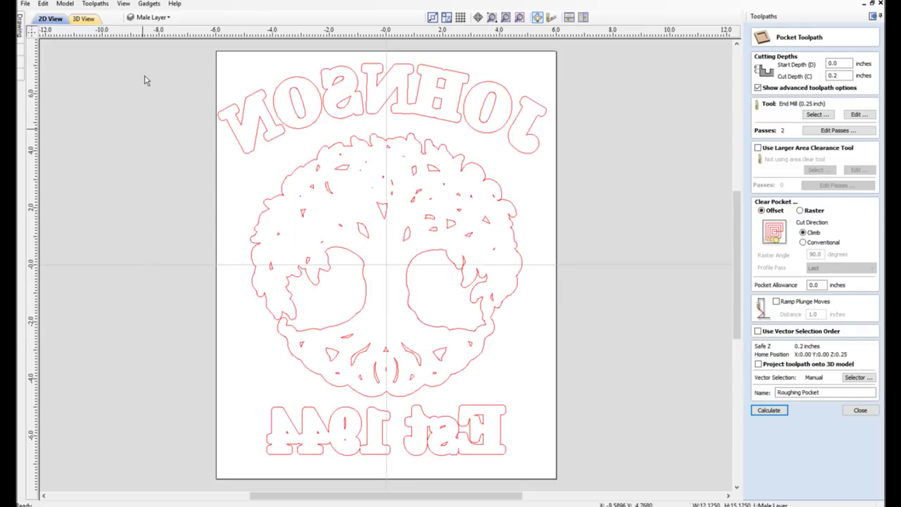
{"action": "key", "text": "ctrl+a"}
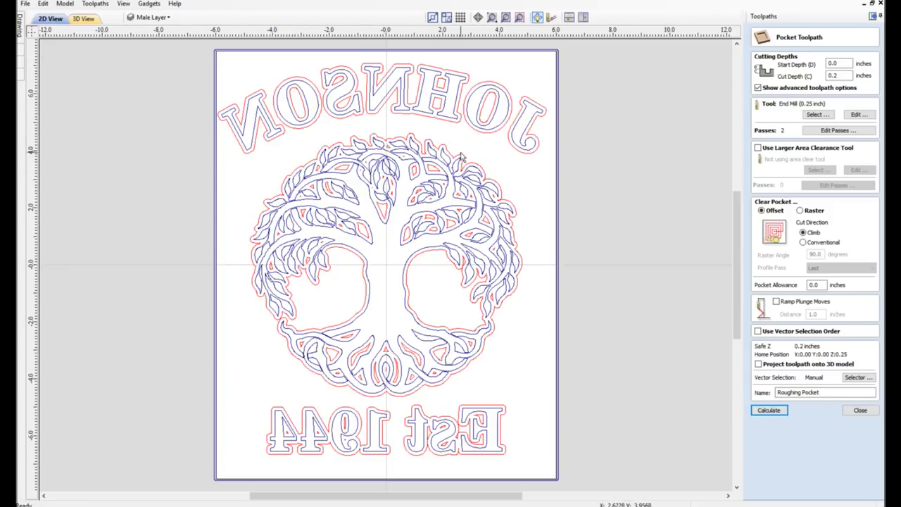
{"action": "left_click", "coordinate": [558, 240]}
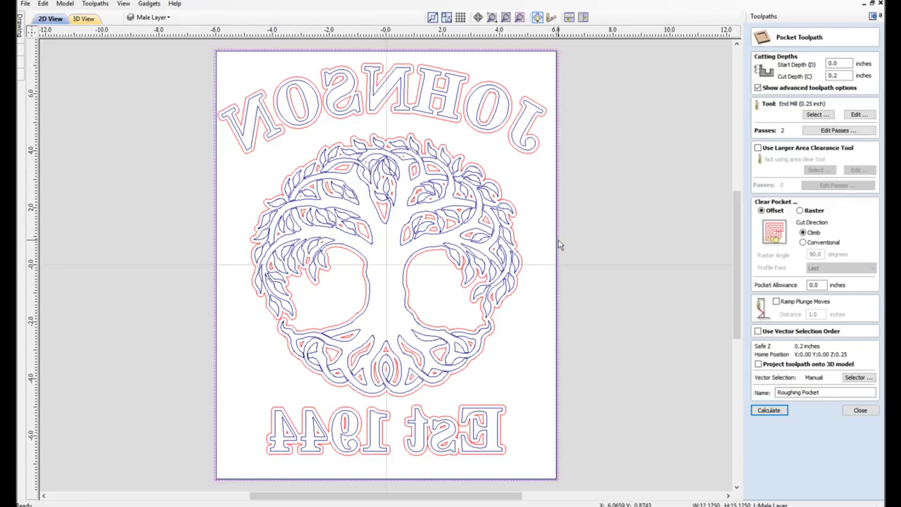
{"action": "left_click", "coordinate": [518, 258], "text": "shift"}
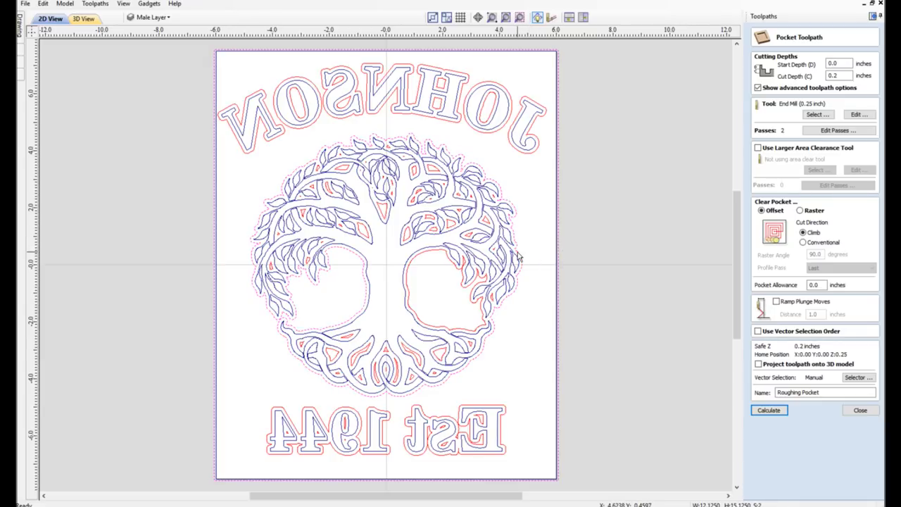
{"action": "left_click", "coordinate": [414, 264], "text": "shift"}
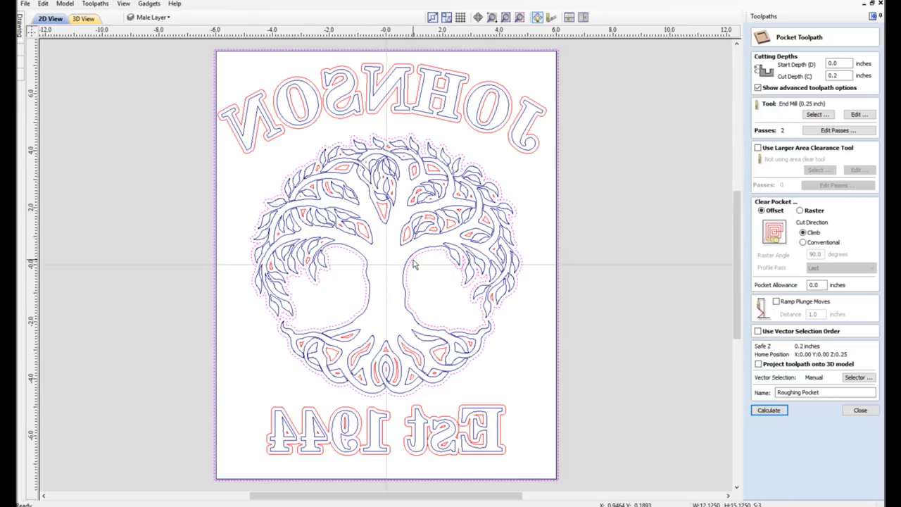
Add each JOHNSON letter plus the 1944 and Est outlines to the selection.
{"action": "left_click", "coordinate": [524, 157], "text": "shift"}
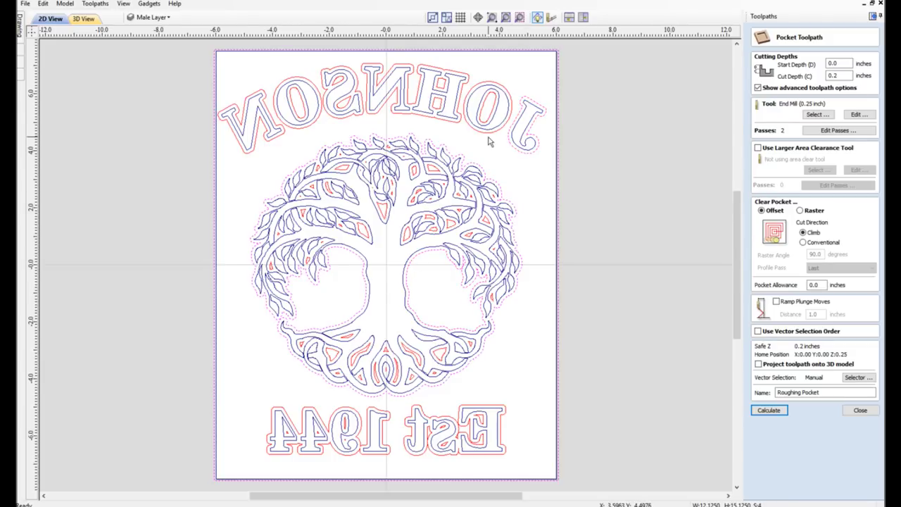
{"action": "left_click", "coordinate": [454, 125], "text": "shift"}
{"action": "left_click", "coordinate": [371, 120], "text": "shift"}
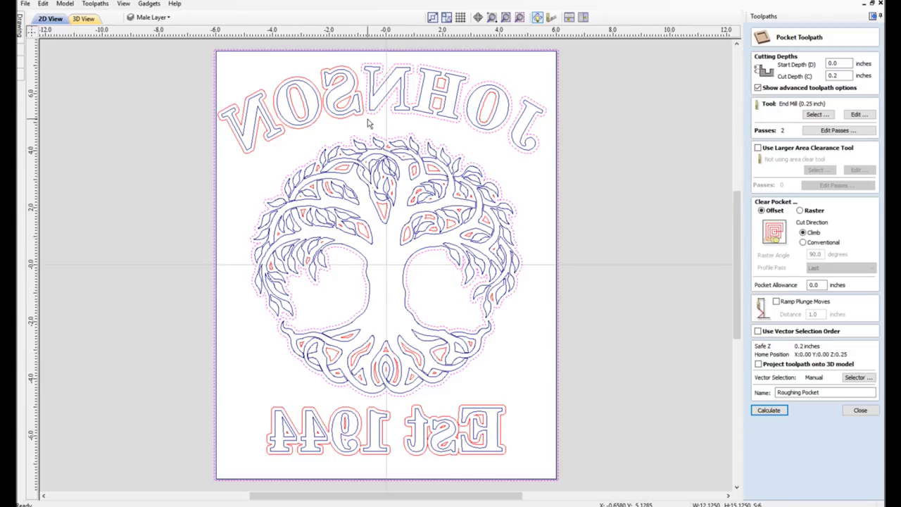
{"action": "left_click", "coordinate": [330, 121], "text": "shift"}
{"action": "left_click", "coordinate": [295, 134], "text": "shift"}
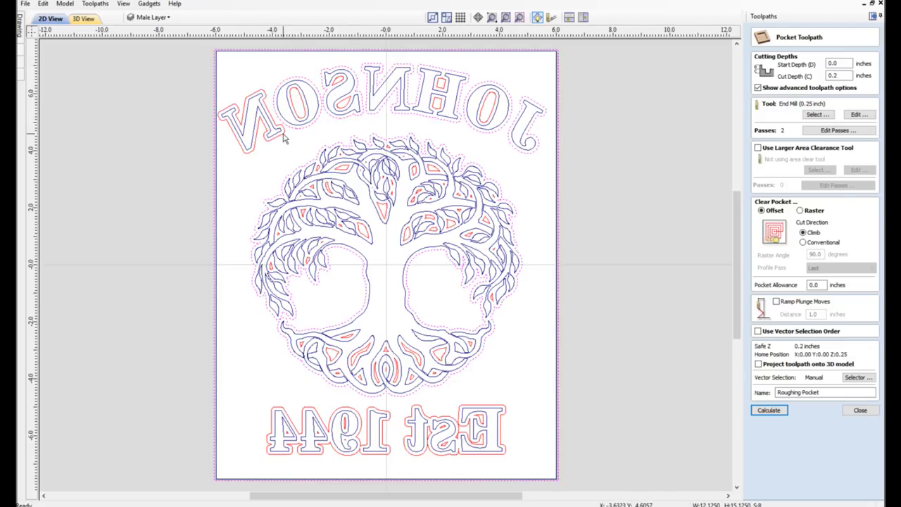
{"action": "left_click", "coordinate": [284, 141], "text": "shift"}
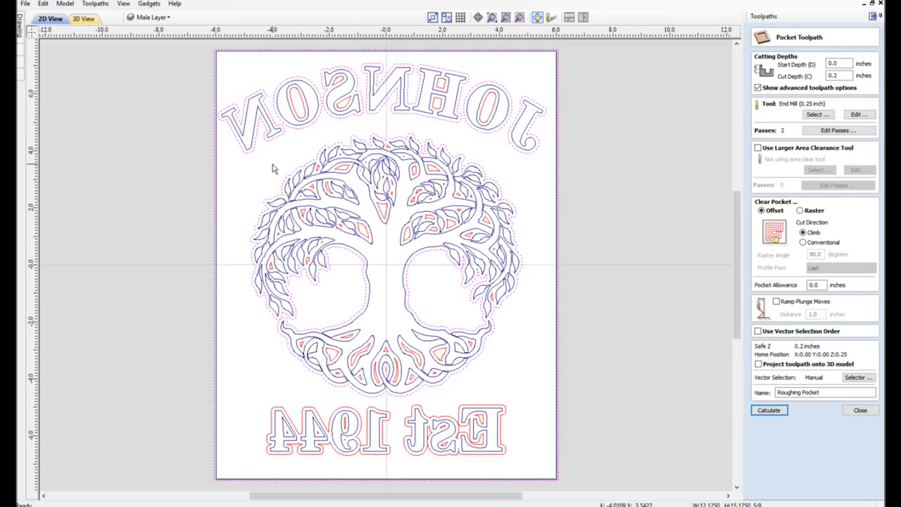
{"action": "left_click", "coordinate": [281, 412], "text": "shift"}
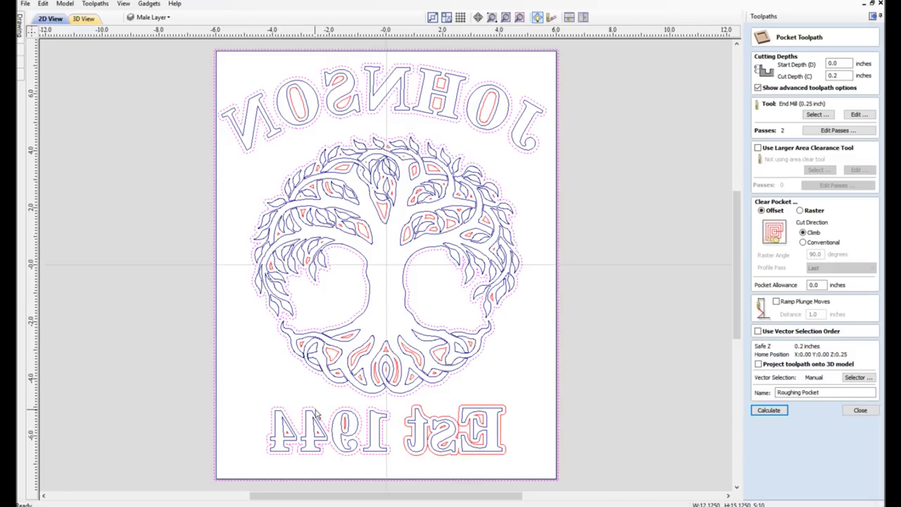
{"action": "left_click", "coordinate": [415, 411], "text": "shift"}
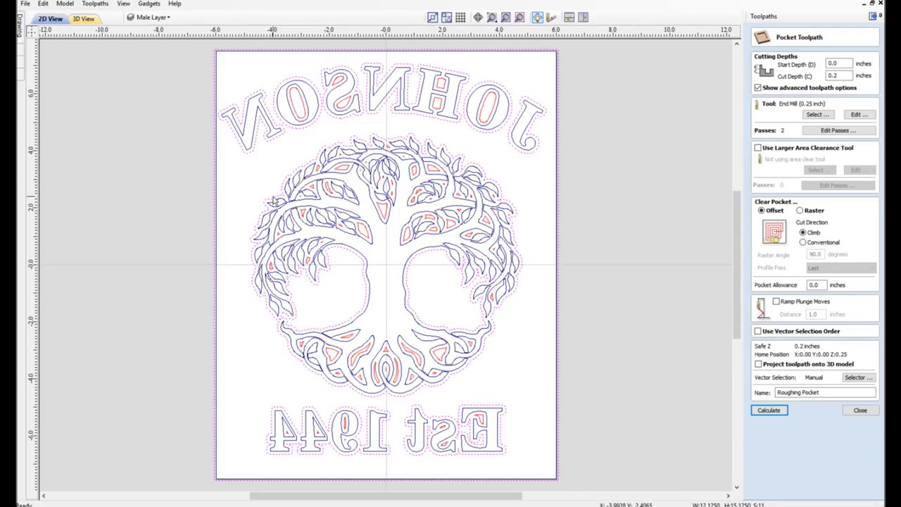
Calculate the Roughing Pocket, simulate it on the pine board and orbit the 3D view.
{"action": "left_click", "coordinate": [761, 414]}
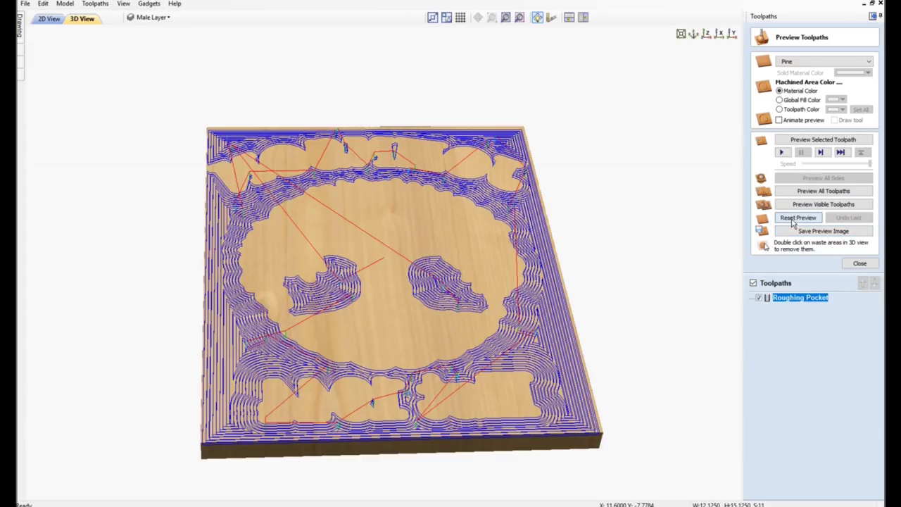
{"action": "left_click", "coordinate": [793, 220]}
{"action": "left_click", "coordinate": [810, 141]}
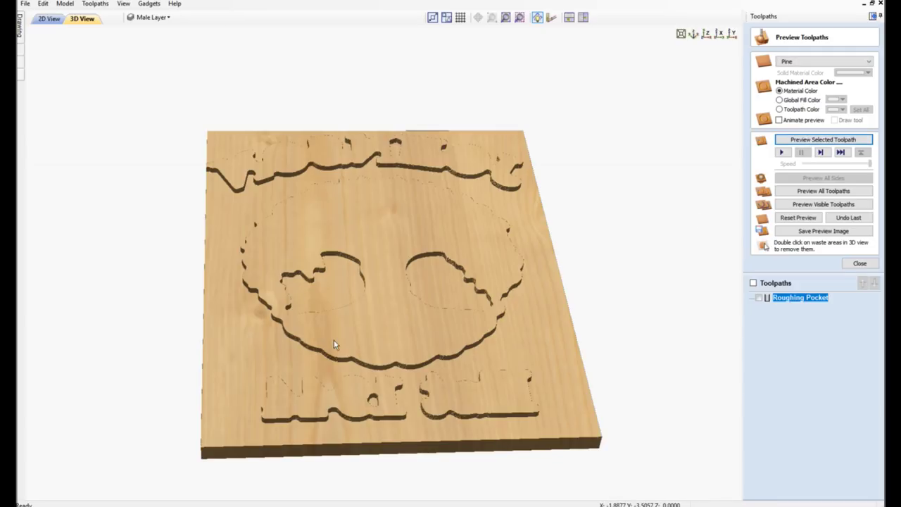
{"action": "left_click_drag", "start_coordinate": [333, 340], "coordinate": [307, 348]}
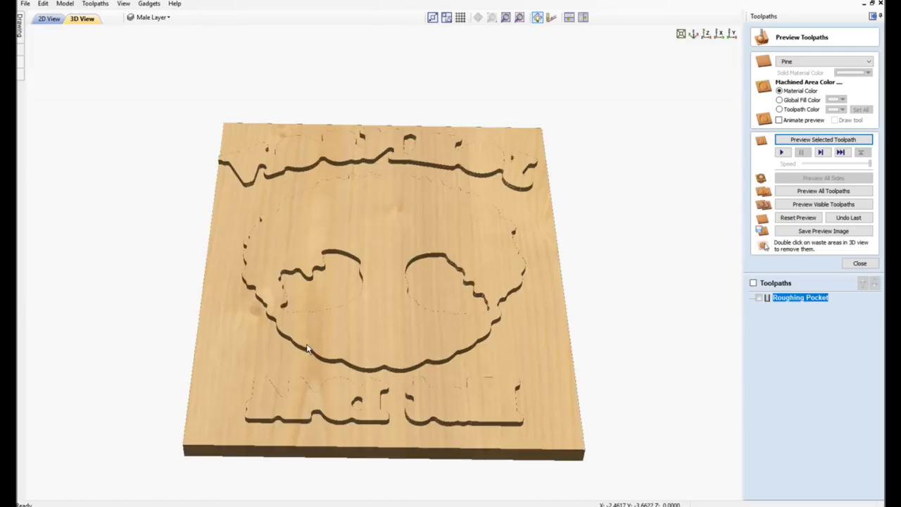
Return to the 2D drawing, hide toolpath outlines and deselect the job boundary rectangle.
{"action": "left_click", "coordinate": [50, 18]}
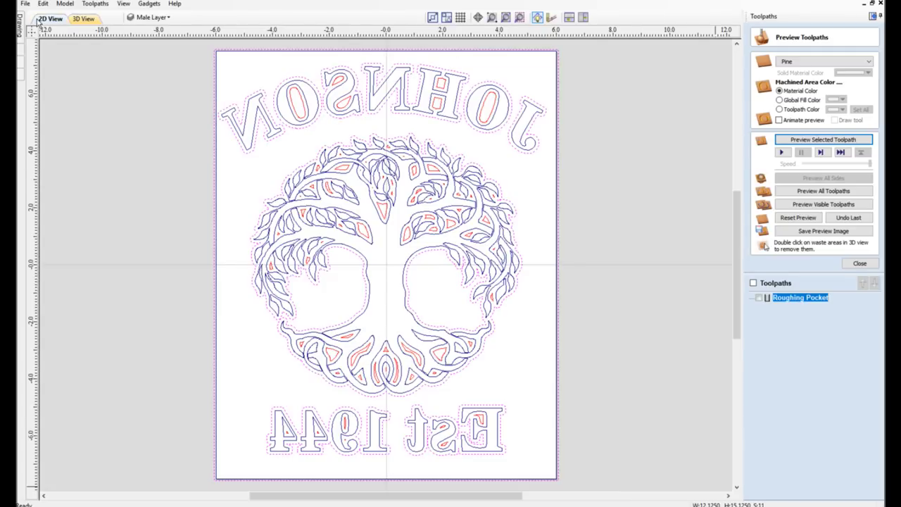
{"action": "left_click", "coordinate": [143, 87]}
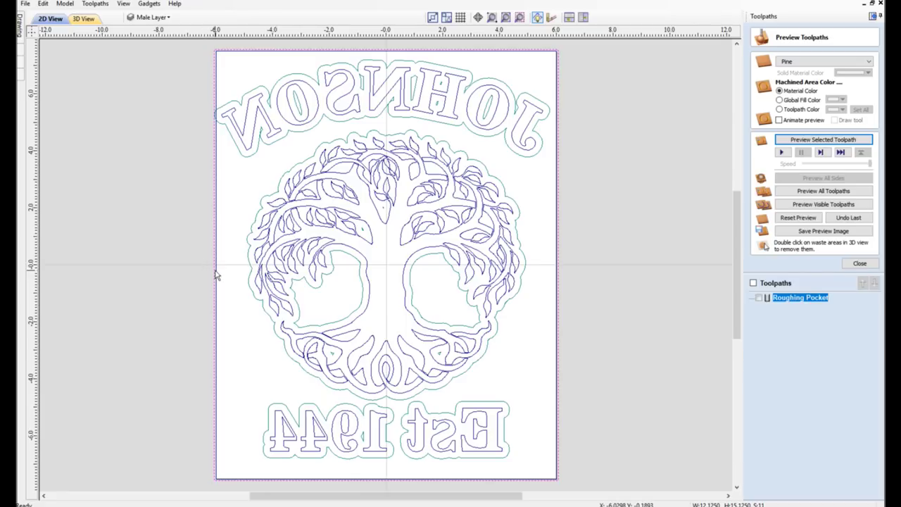
{"action": "left_click", "coordinate": [234, 211]}
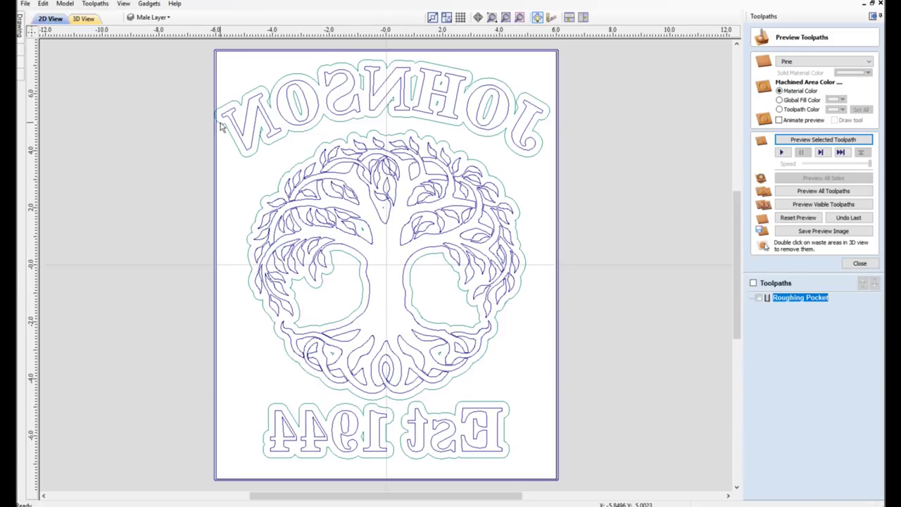
Select JOHNSON, the tree and Est 1944 with their offset outlines, then close the preview.
{"action": "left_click", "coordinate": [221, 126]}
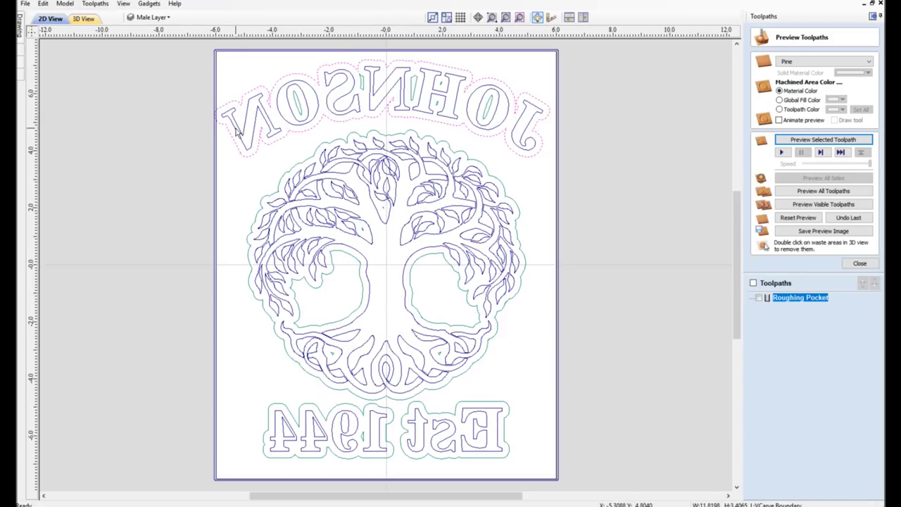
{"action": "left_click", "coordinate": [237, 137], "text": "shift"}
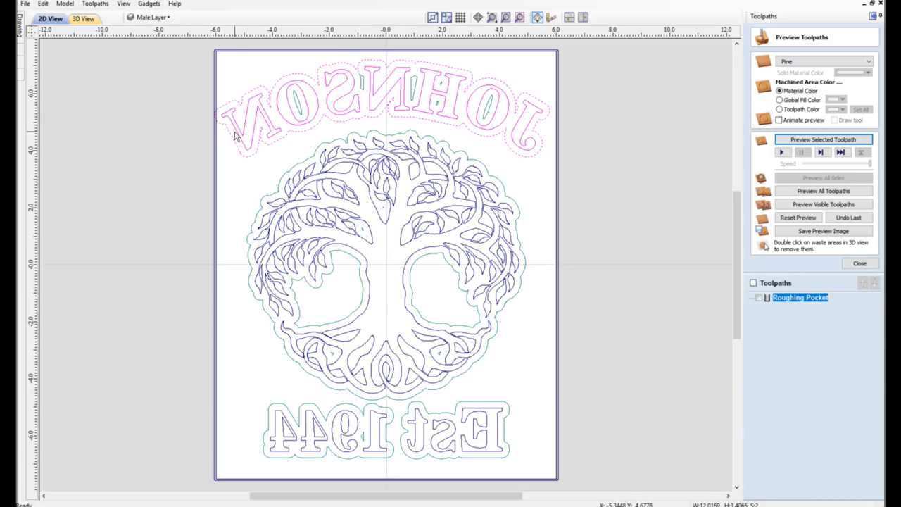
{"action": "left_click", "coordinate": [251, 253], "text": "shift"}
{"action": "left_click", "coordinate": [261, 255], "text": "shift"}
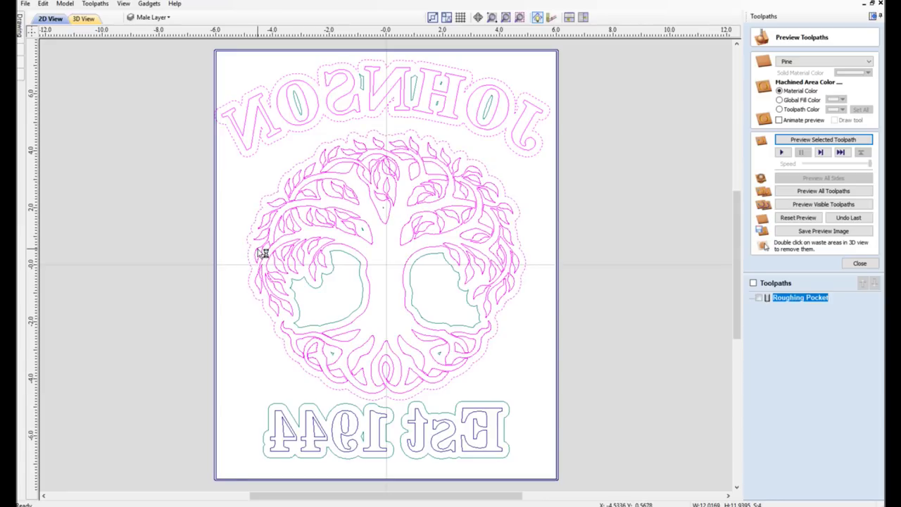
{"action": "left_click", "coordinate": [272, 421], "text": "shift"}
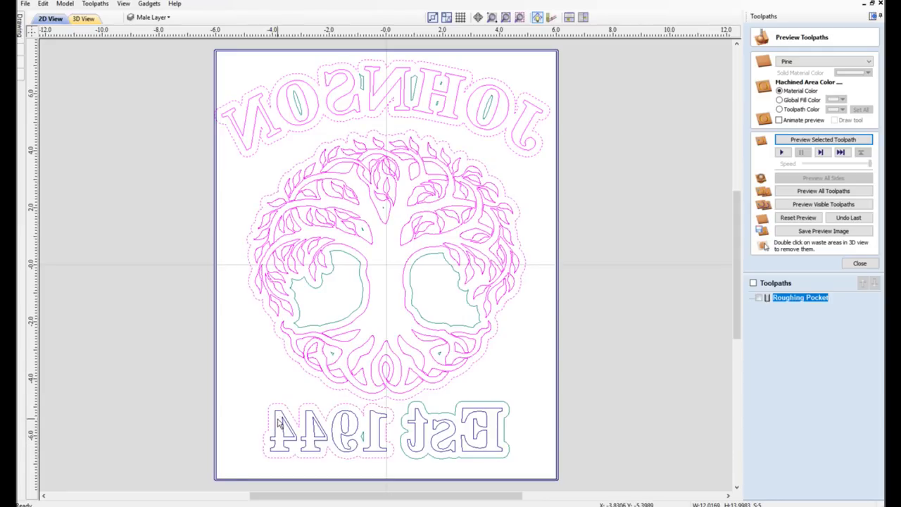
{"action": "left_click", "coordinate": [277, 422], "text": "shift"}
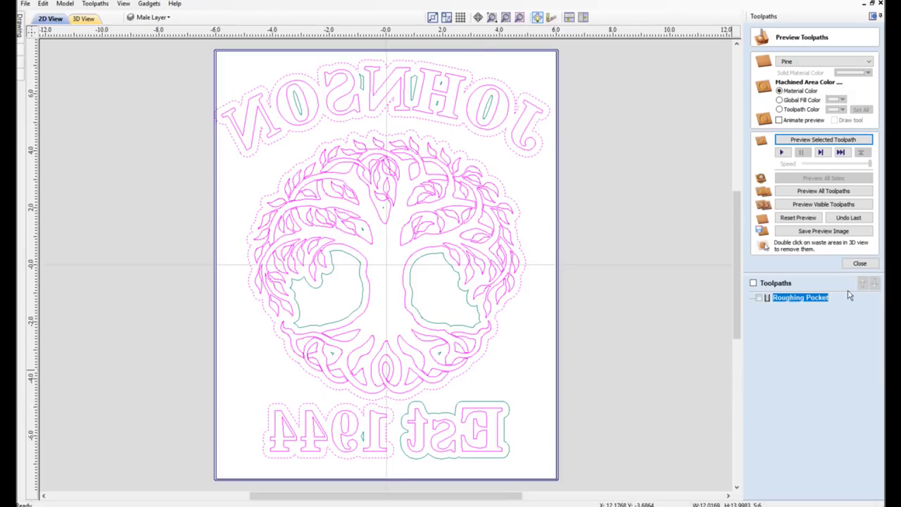
{"action": "left_click", "coordinate": [857, 264]}
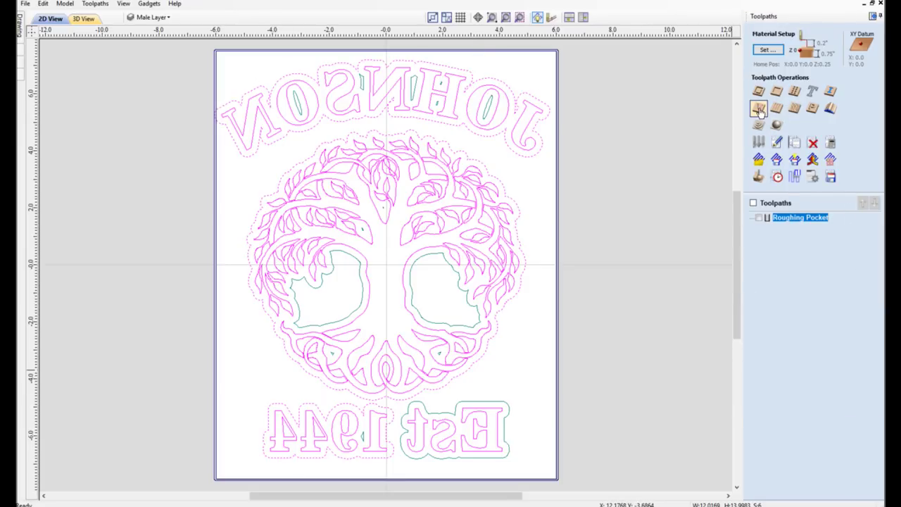
Create a V-carve with flat area clearance named MaleInlay_Finish and calculate it.
{"action": "left_click", "coordinate": [758, 109]}
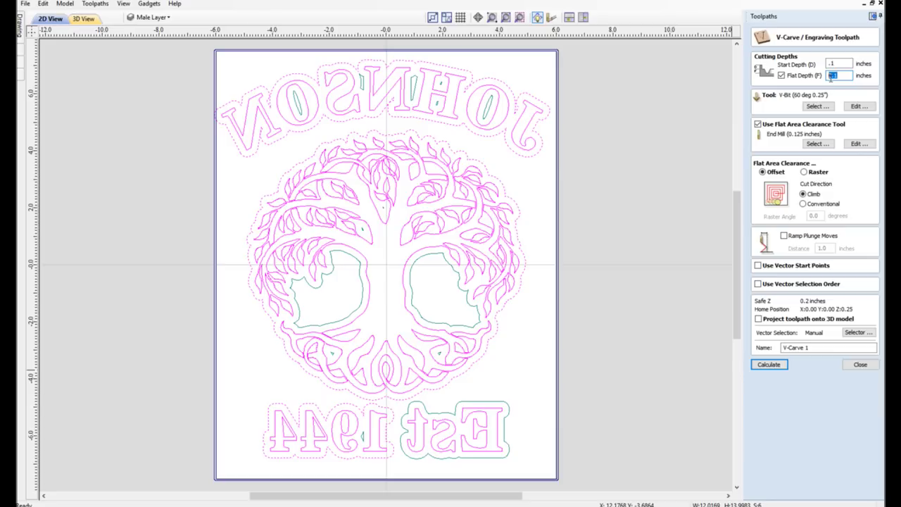
{"action": "left_click", "coordinate": [758, 124]}
{"action": "left_click", "coordinate": [782, 347]}
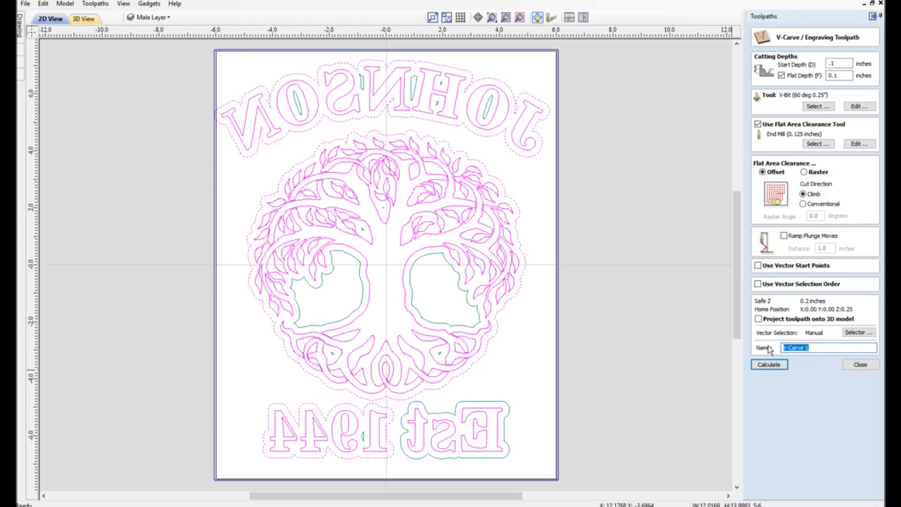
{"action": "type", "text": "MaleInlay_Finish"}
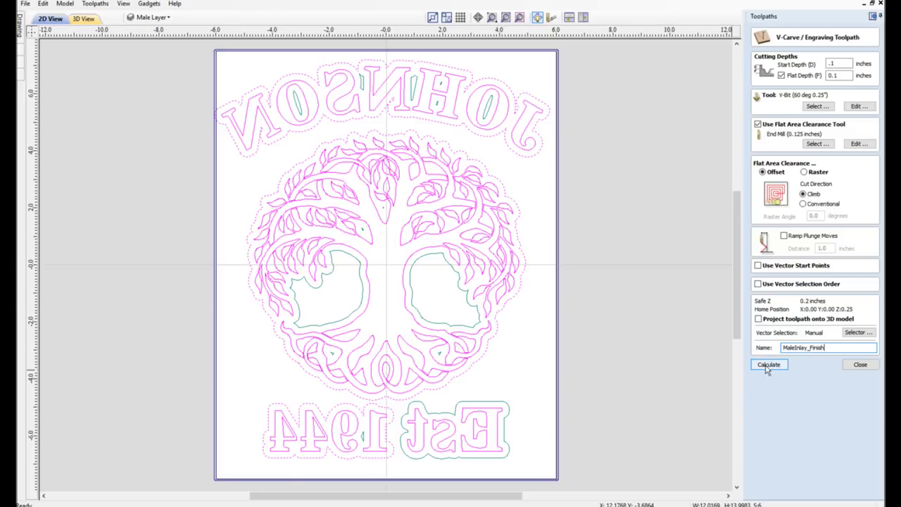
{"action": "left_click", "coordinate": [767, 366]}
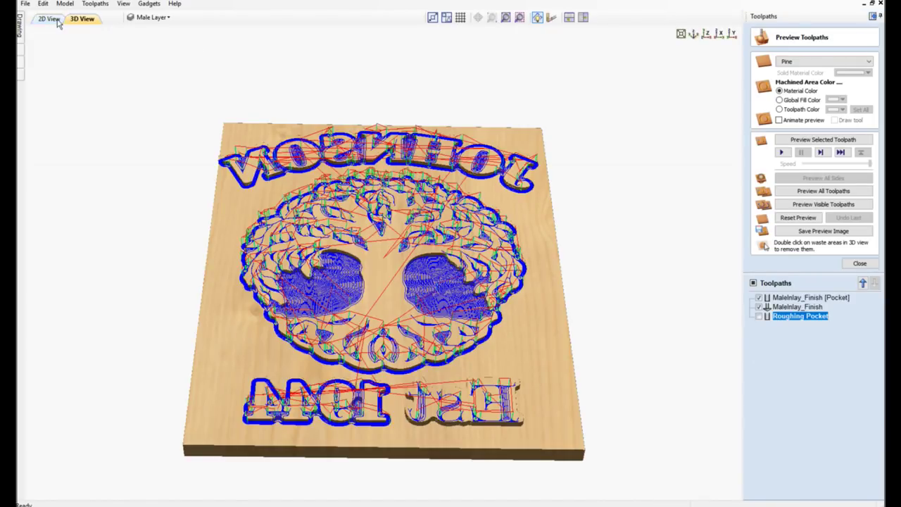
Back in 2D, hide both MaleInlay_Finish toolpaths from the drawing.
{"action": "left_click", "coordinate": [49, 19]}
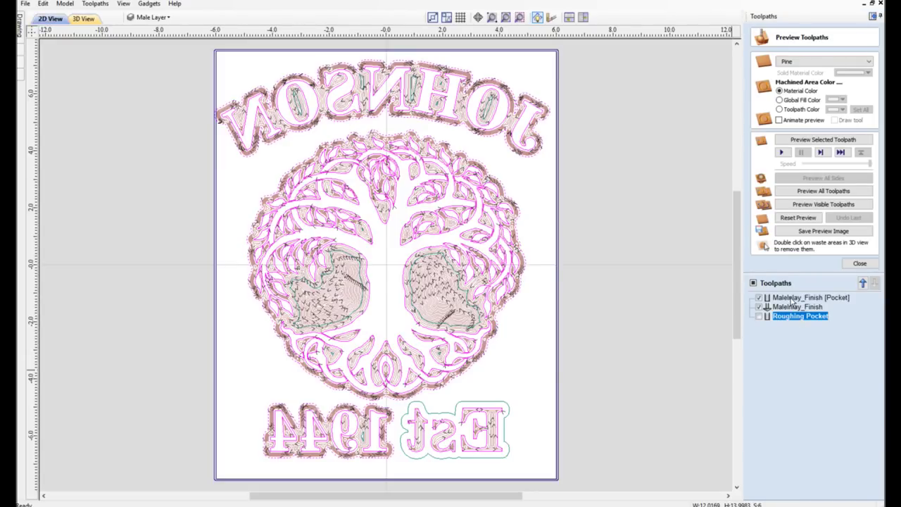
{"action": "left_click", "coordinate": [793, 299]}
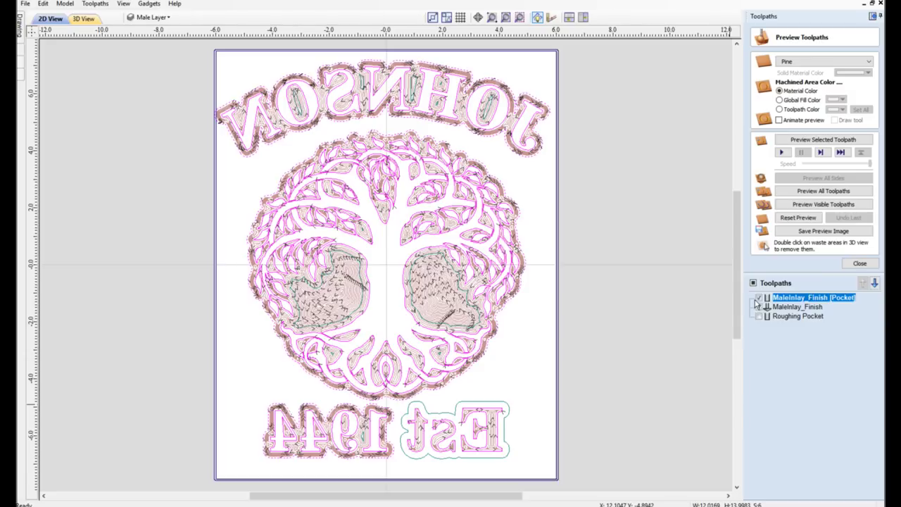
{"action": "left_click", "coordinate": [758, 307]}
{"action": "left_click", "coordinate": [759, 298]}
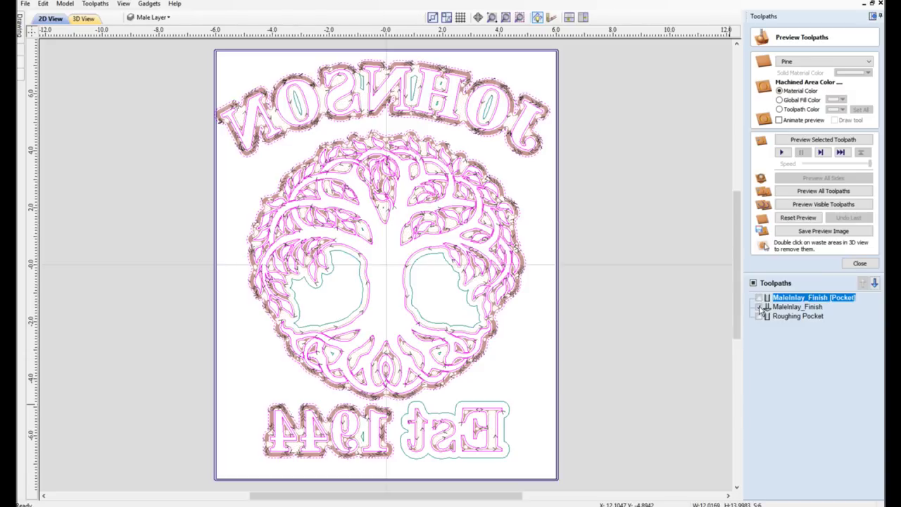
{"action": "left_click", "coordinate": [759, 307]}
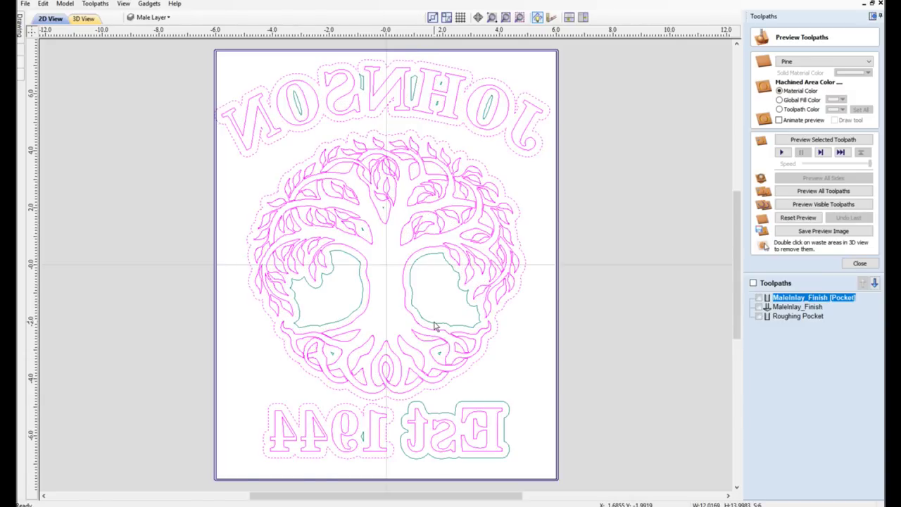
Reopen MaleInlay_Finish and exclude the Est lettering and right trunk hollow from its vectors.
{"action": "left_click", "coordinate": [464, 406]}
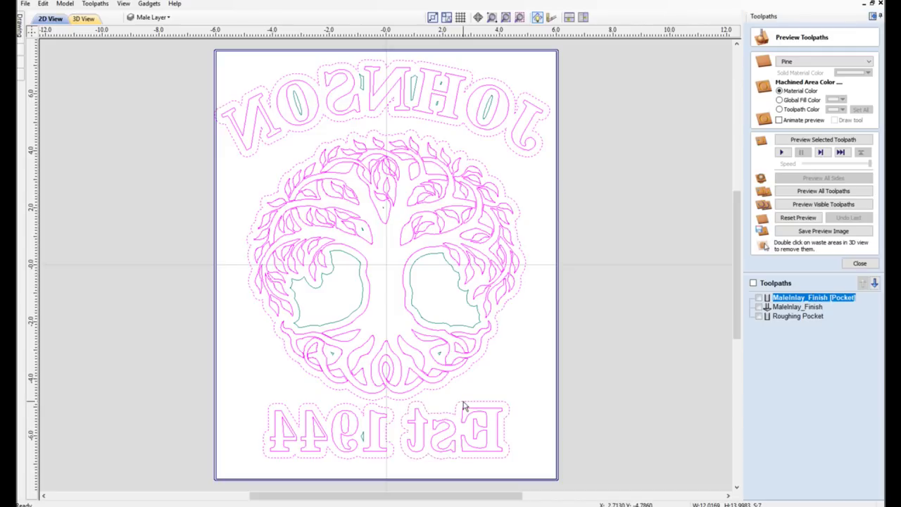
{"action": "left_click", "coordinate": [439, 328]}
{"action": "left_click", "coordinate": [348, 320]}
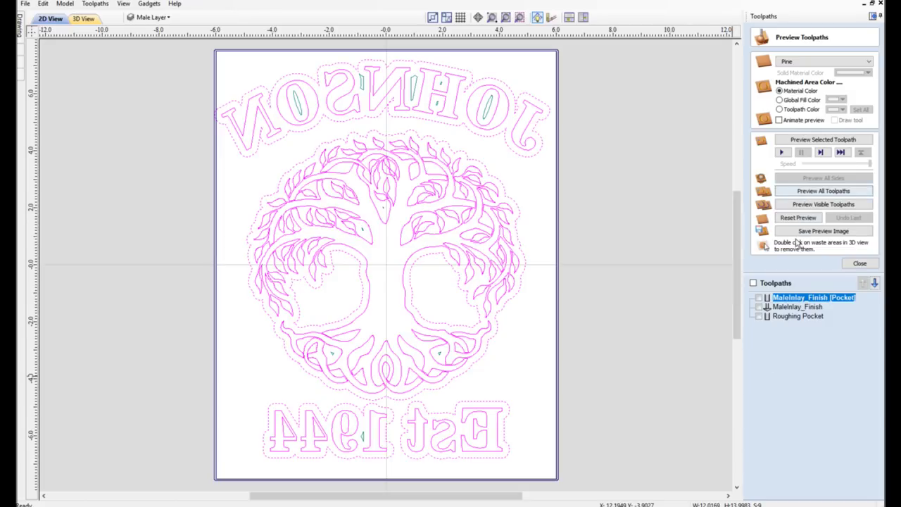
{"action": "double_click", "coordinate": [796, 307]}
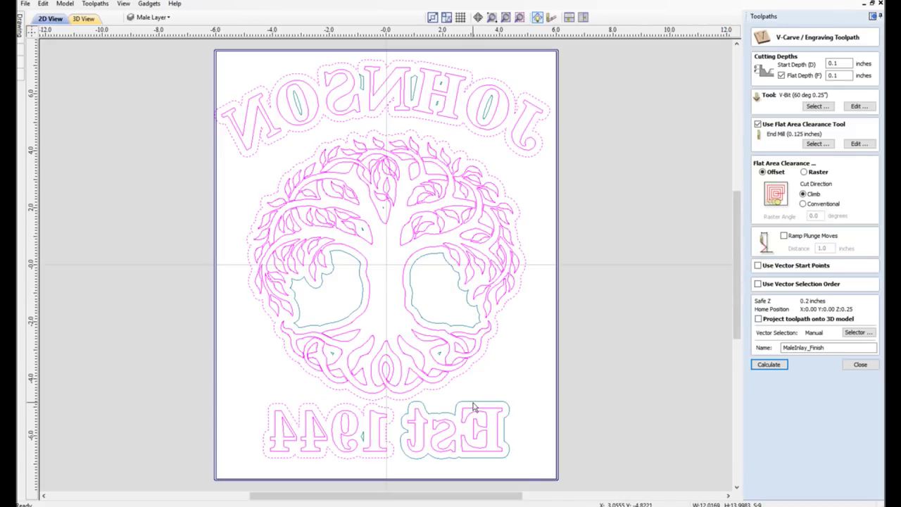
{"action": "left_click", "coordinate": [474, 407]}
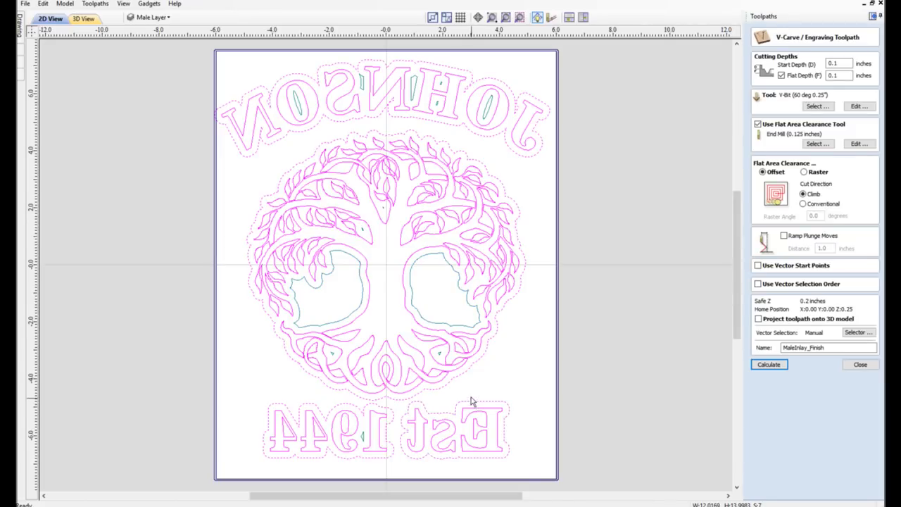
{"action": "left_click", "coordinate": [444, 327], "text": "shift"}
Exclude the left trunk hollow, recalculate the male inlay and simulate the carved sign in 3D.
{"action": "left_click", "coordinate": [344, 322], "text": "shift"}
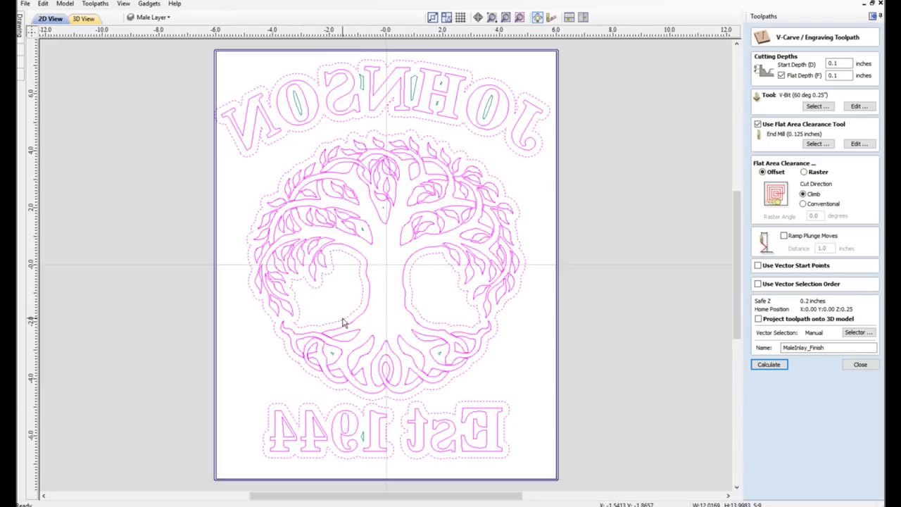
{"action": "left_click", "coordinate": [769, 366]}
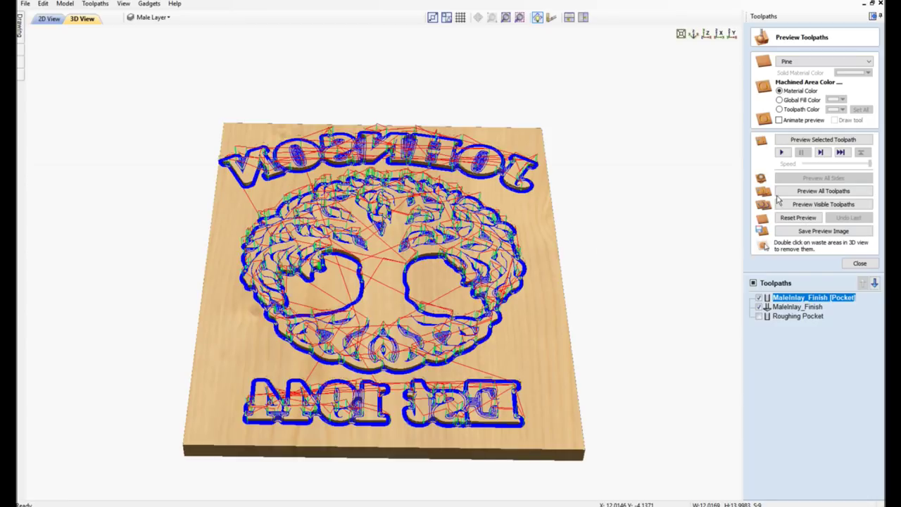
{"action": "left_click_drag", "start_coordinate": [411, 318], "coordinate": [413, 349]}
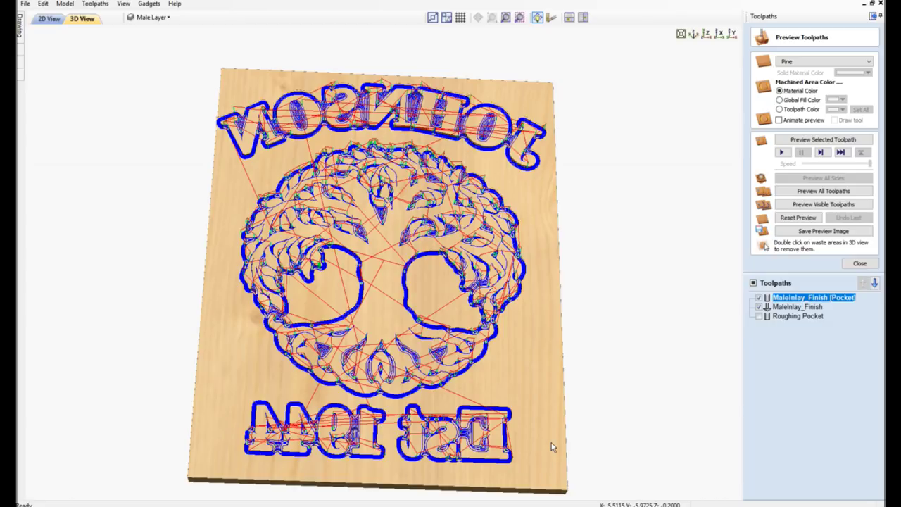
{"action": "left_click", "coordinate": [818, 205]}
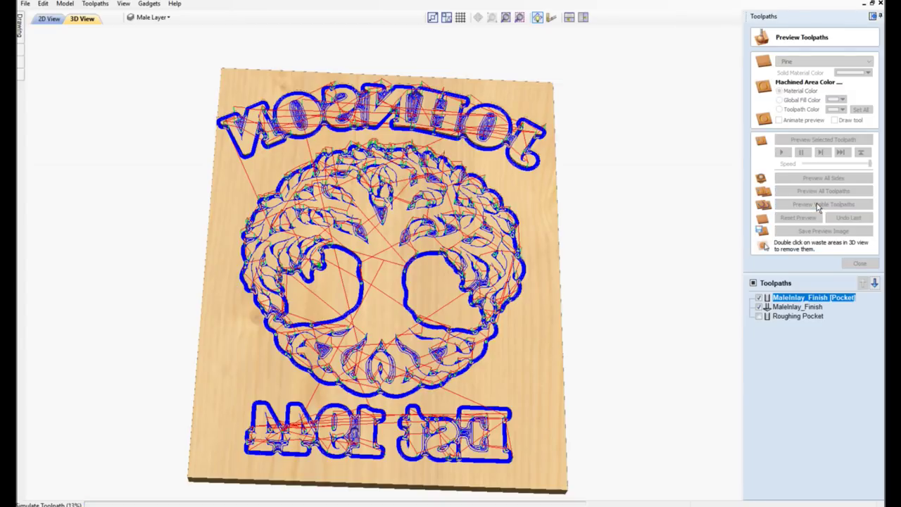
{"action": "left_click", "coordinate": [819, 205]}
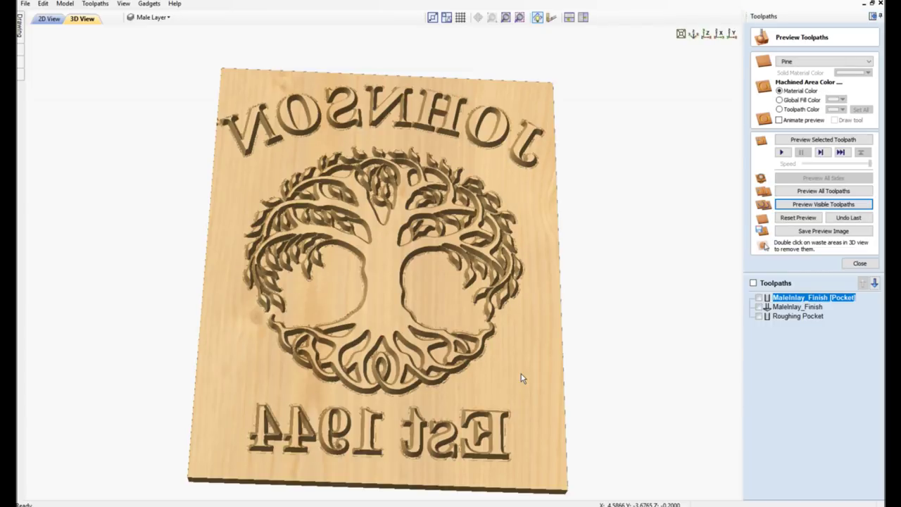
{"action": "left_click_drag", "start_coordinate": [522, 363], "coordinate": [337, 287]}
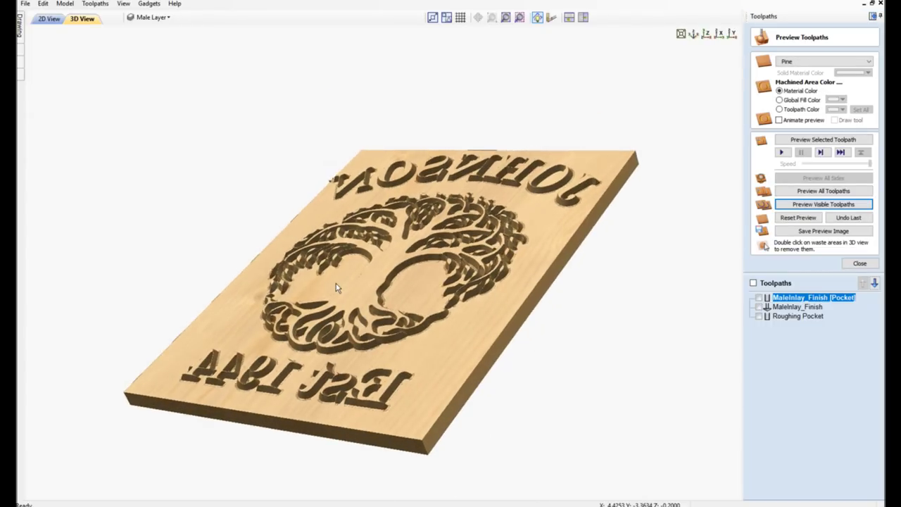
{"action": "left_click_drag", "start_coordinate": [420, 295], "coordinate": [454, 347]}
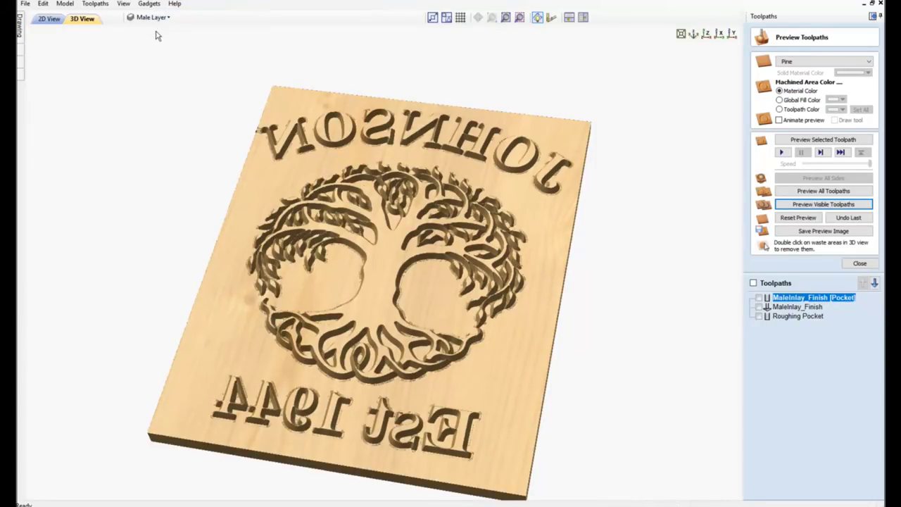
{"action": "left_click", "coordinate": [48, 19]}
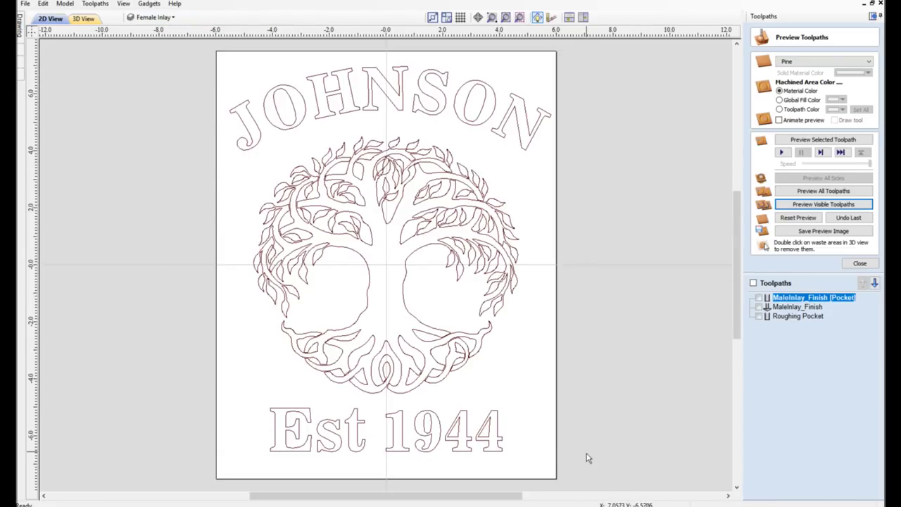
Set up a V-carve on all female vectors: start depth 0.0, flat depth .15, named Female Inlay Pocket.
{"action": "key", "text": "ctrl+a"}
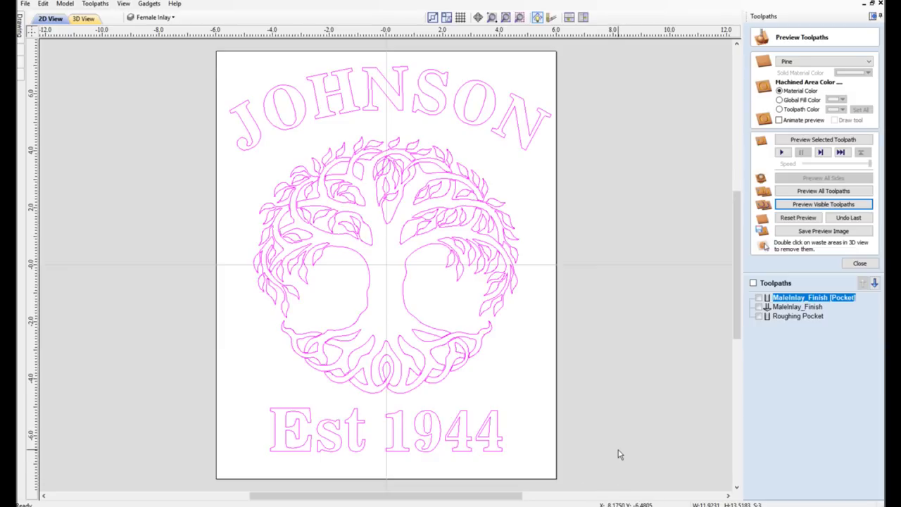
{"action": "left_click", "coordinate": [860, 263]}
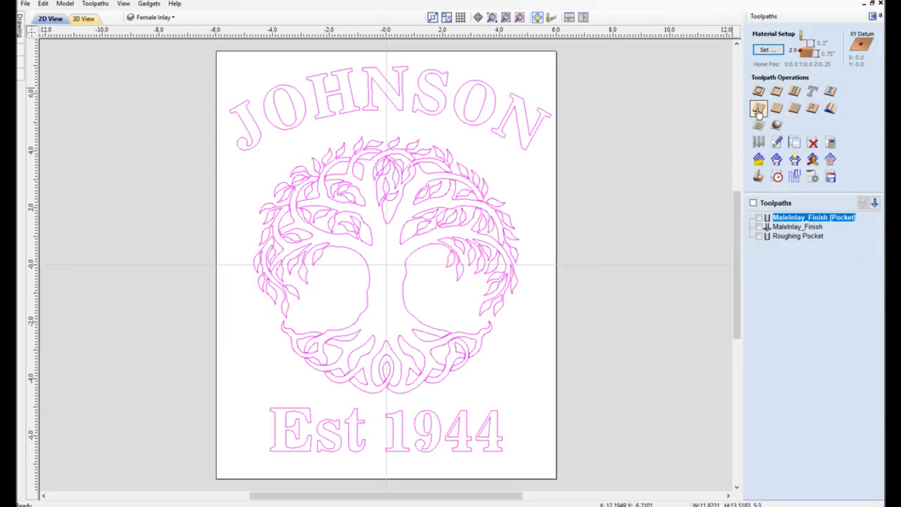
{"action": "left_click", "coordinate": [758, 108]}
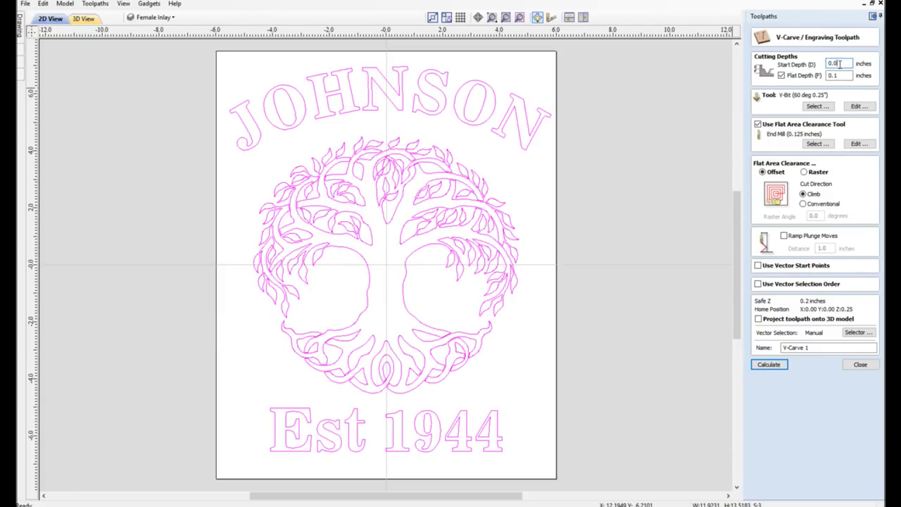
{"action": "left_click_drag", "start_coordinate": [839, 64], "coordinate": [828, 63]}
{"action": "left_click_drag", "start_coordinate": [847, 75], "coordinate": [821, 75]}
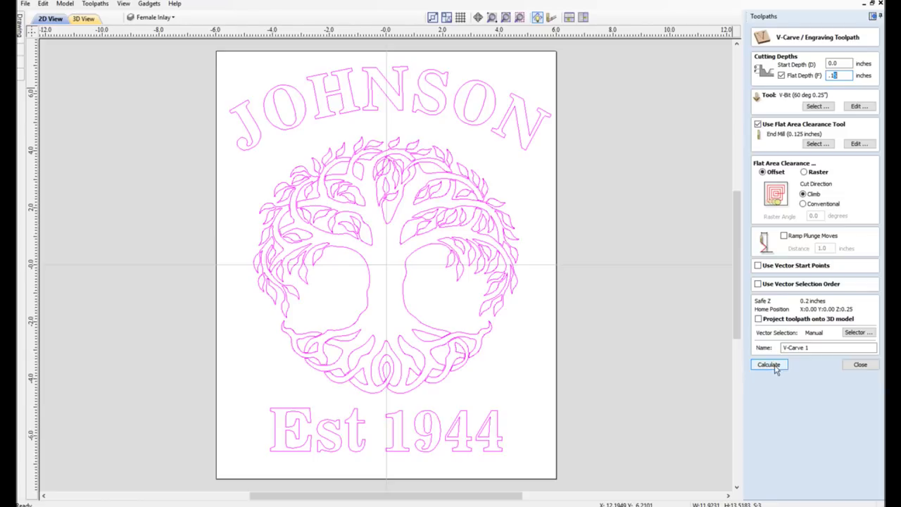
{"action": "left_click", "coordinate": [823, 348]}
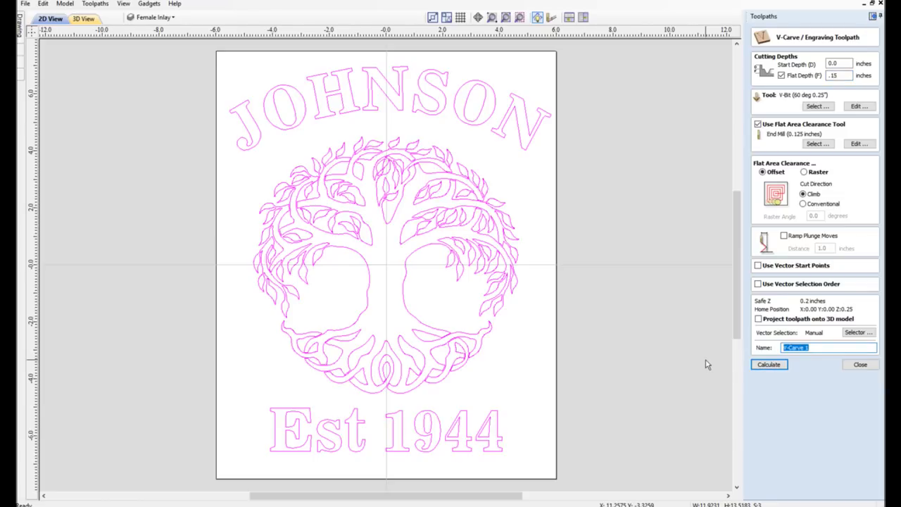
{"action": "type", "text": "Female Inlay Pocket"}
Calculate the Female Inlay Pocket toolpath and simulate it on a reset board.
{"action": "left_click", "coordinate": [761, 369]}
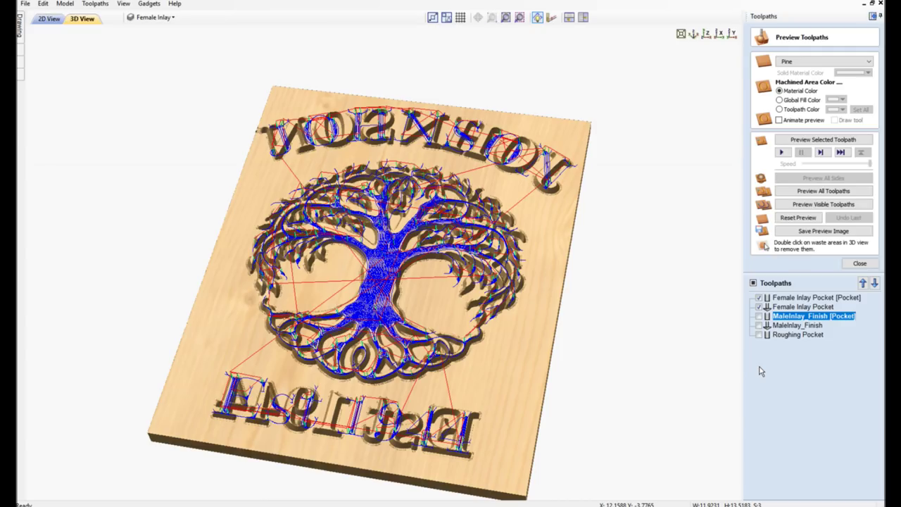
{"action": "left_click", "coordinate": [799, 218]}
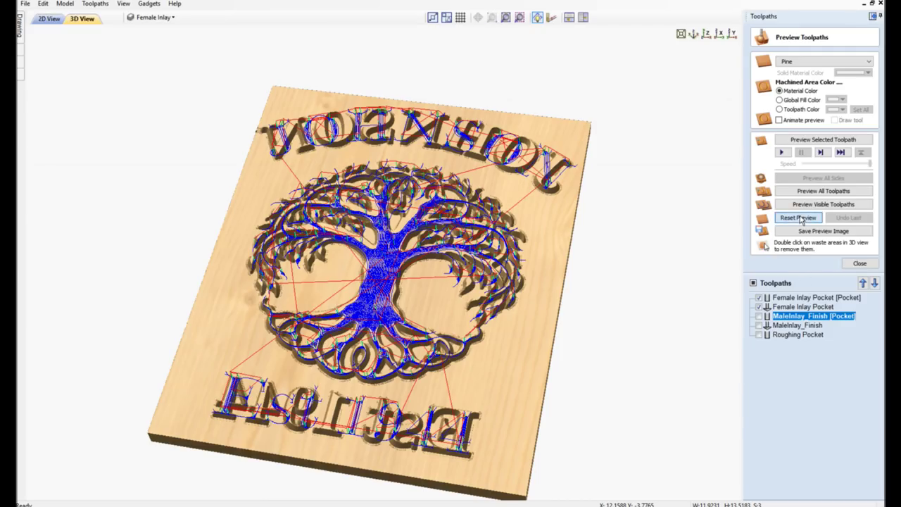
{"action": "left_click", "coordinate": [804, 140]}
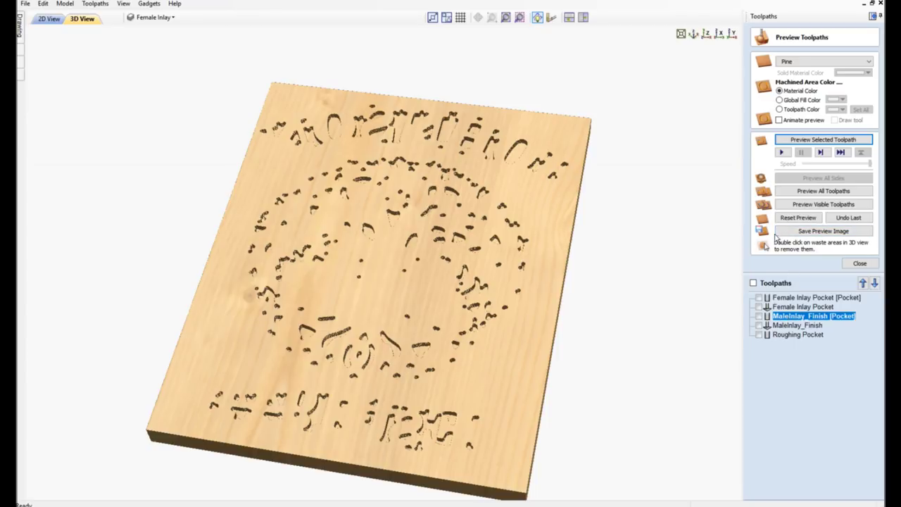
Show both Female Inlay Pocket toolpaths, simulate them on fresh pine and orbit the carving.
{"action": "left_click", "coordinate": [790, 219]}
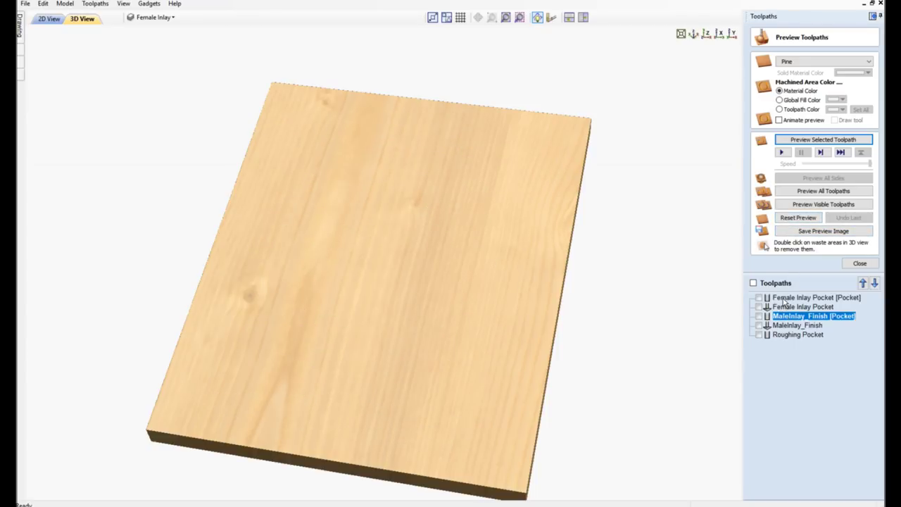
{"action": "left_click", "coordinate": [759, 298]}
{"action": "left_click", "coordinate": [759, 307]}
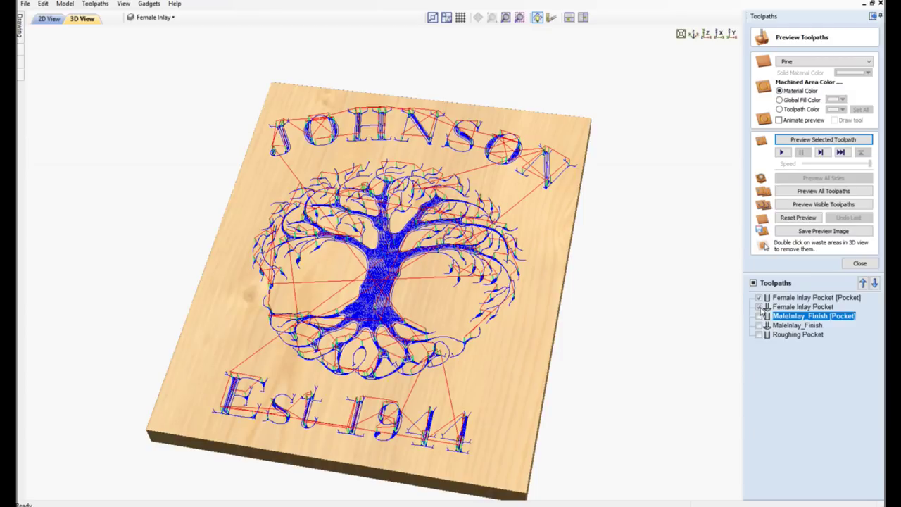
{"action": "left_click", "coordinate": [816, 205]}
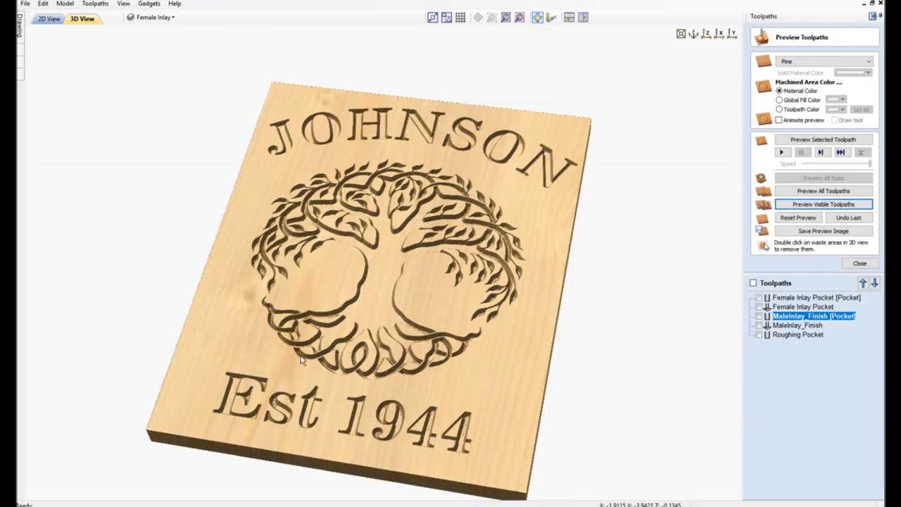
{"action": "left_click_drag", "start_coordinate": [304, 361], "coordinate": [422, 317]}
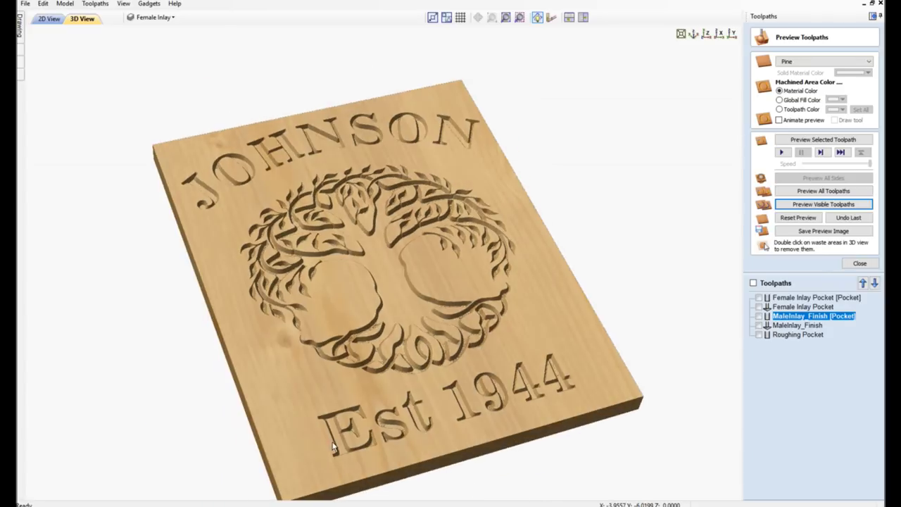
{"action": "left_click_drag", "start_coordinate": [284, 377], "coordinate": [450, 372]}
{"action": "left_click_drag", "start_coordinate": [417, 364], "coordinate": [399, 424]}
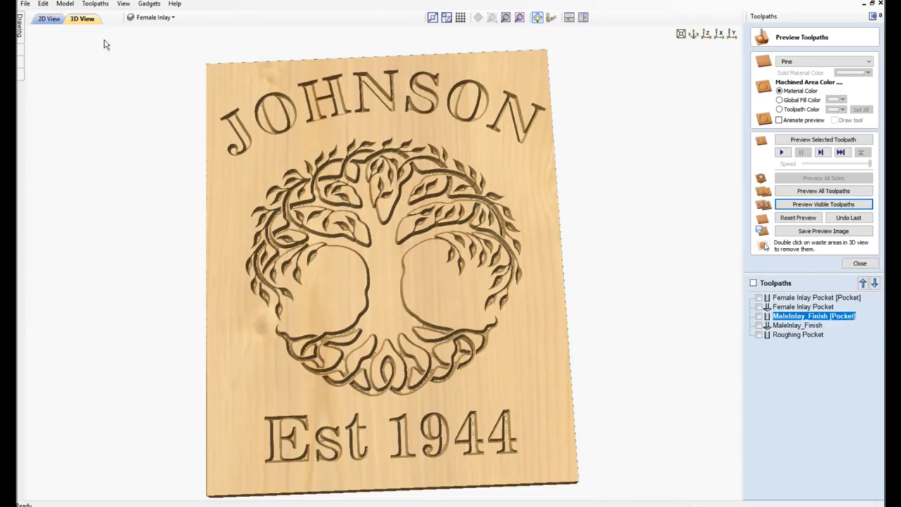
{"action": "left_click", "coordinate": [174, 19]}
Return to the 2D drawing and reset the selection to just the sheet boundary rectangle.
{"action": "left_click", "coordinate": [57, 19]}
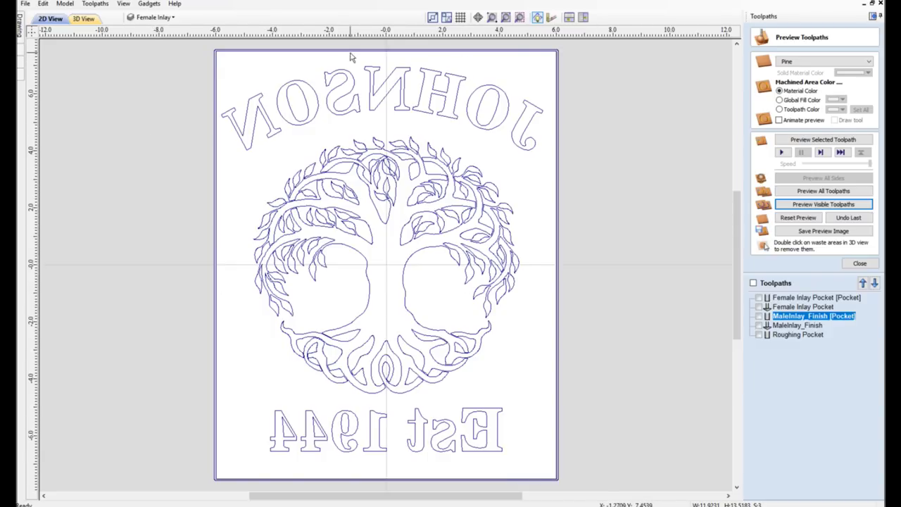
{"action": "left_click", "coordinate": [216, 56]}
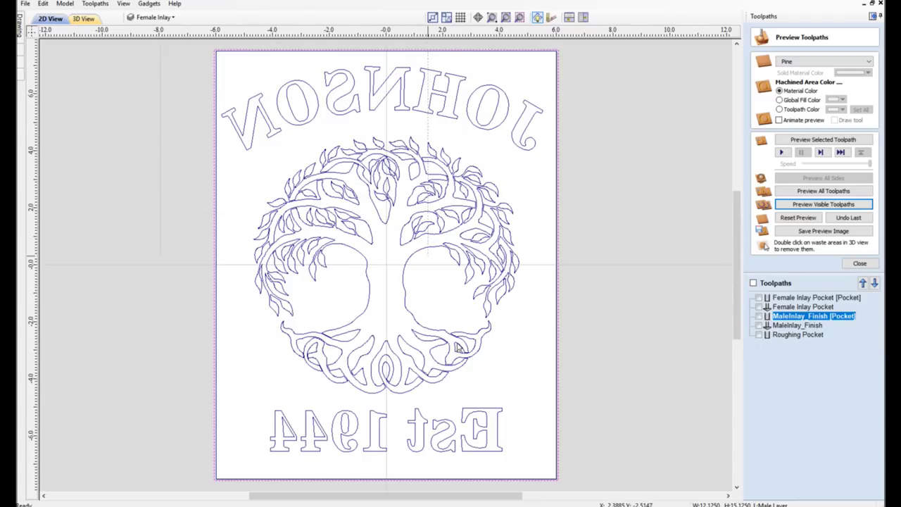
{"action": "key", "text": "ctrl+a"}
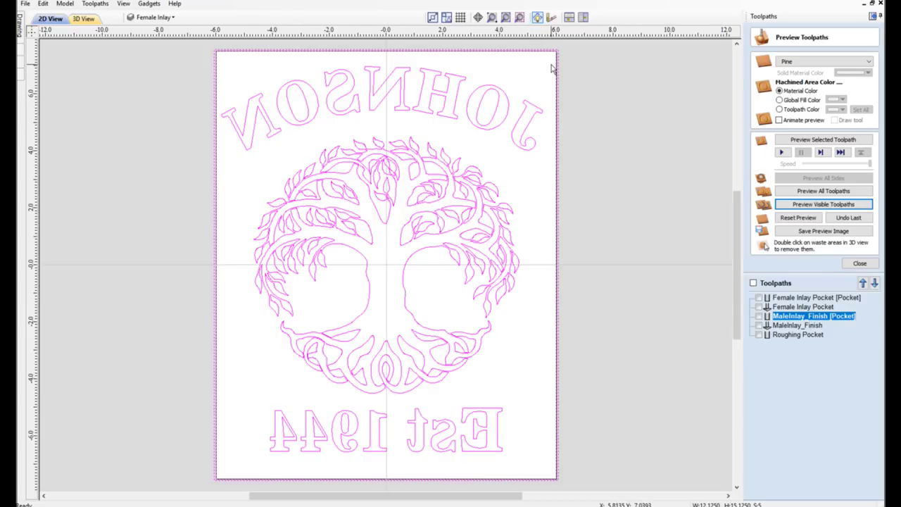
{"action": "scroll", "coordinate": [556, 61], "scroll_direction": "up", "scroll_amount": 2}
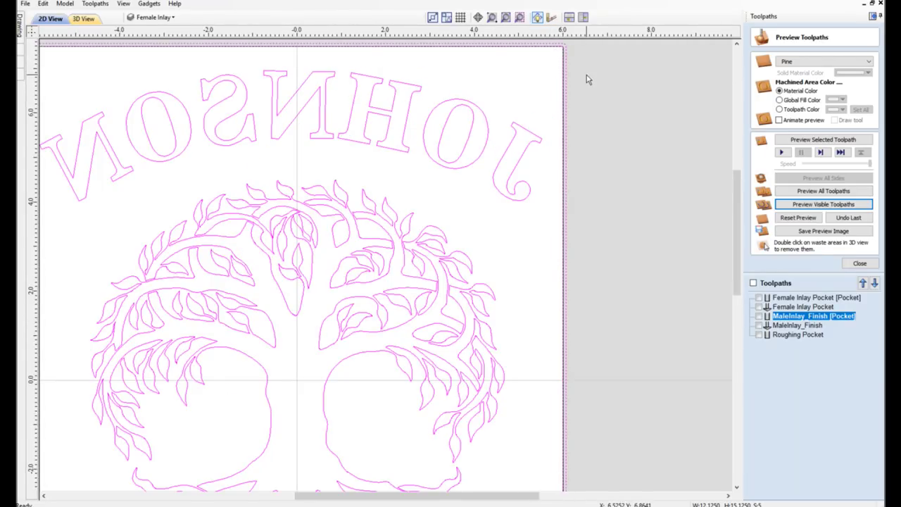
{"action": "left_click", "coordinate": [548, 52]}
{"action": "left_click", "coordinate": [539, 52]}
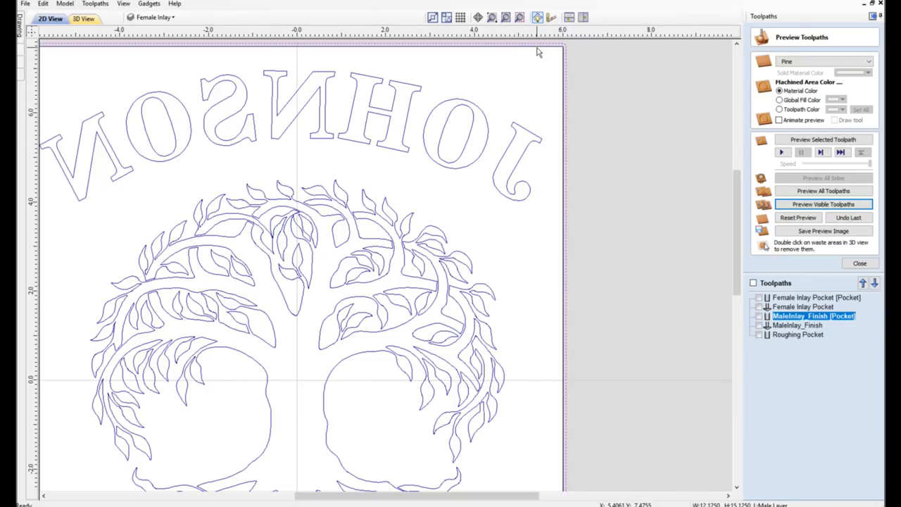
{"action": "left_click", "coordinate": [538, 52]}
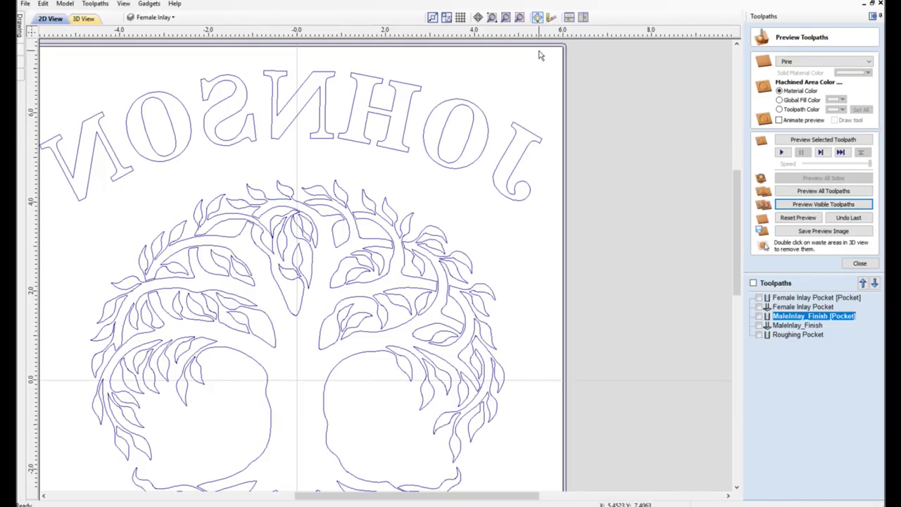
{"action": "left_click", "coordinate": [541, 48]}
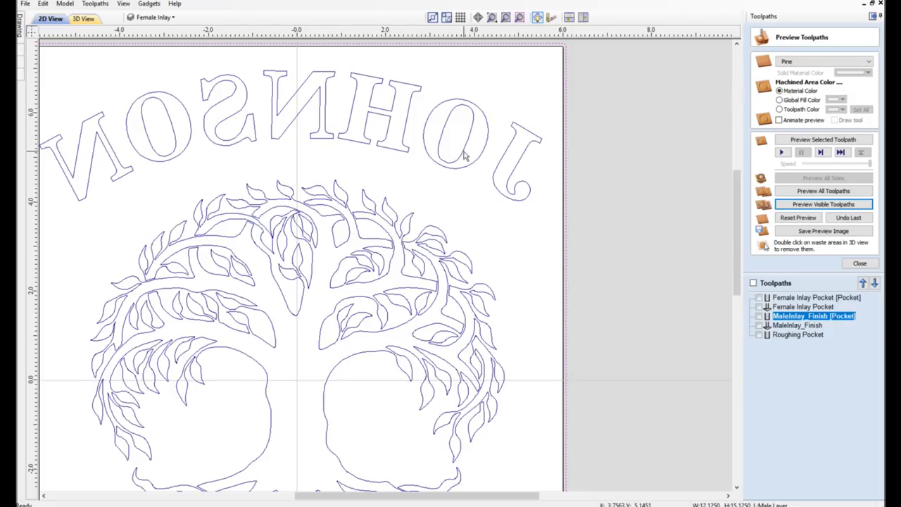
Select the JOHNSON lettering, then add the tree and the Est 1944 text.
{"action": "left_click", "coordinate": [463, 155]}
{"action": "scroll", "coordinate": [471, 226], "scroll_direction": "down", "scroll_amount": 1}
{"action": "scroll", "coordinate": [471, 227], "scroll_direction": "down", "scroll_amount": 2}
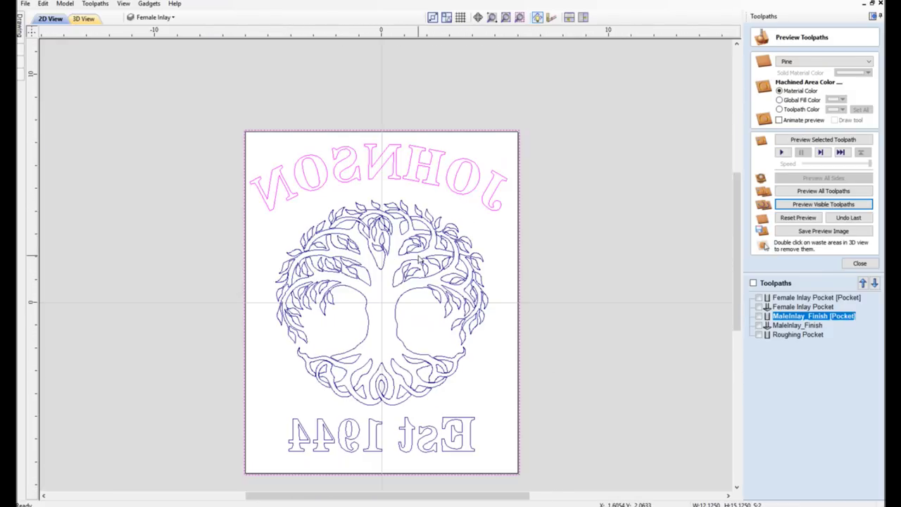
{"action": "left_click", "coordinate": [409, 259]}
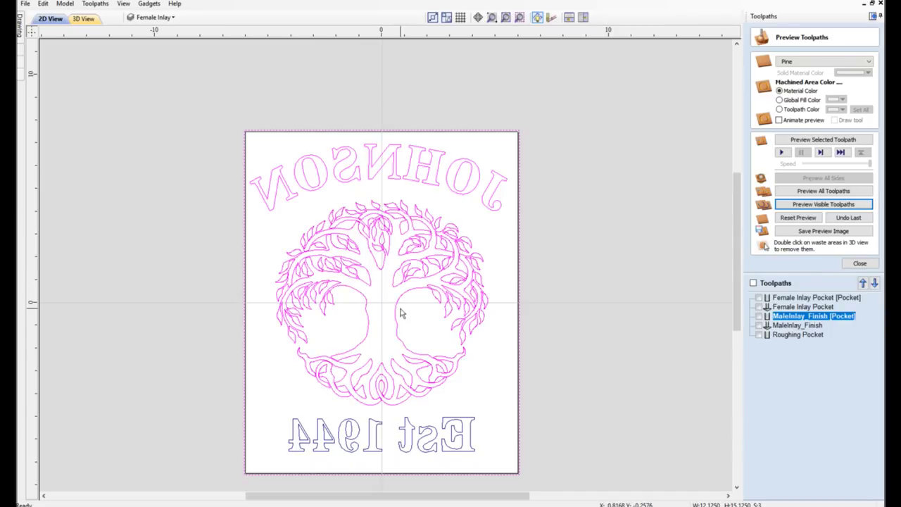
{"action": "left_click", "coordinate": [411, 425], "text": "shift"}
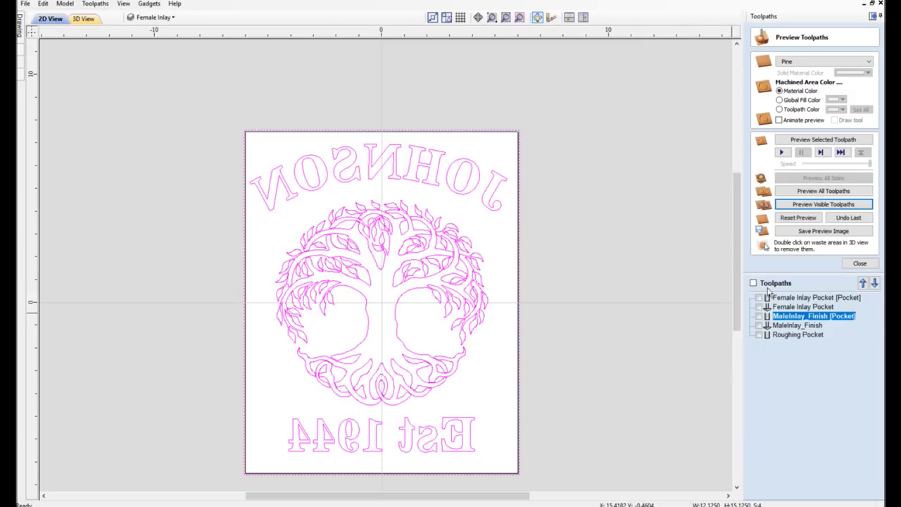
Calculate a V-carve toolpath with start and flat depths of 0.1 inch.
{"action": "left_click", "coordinate": [860, 264]}
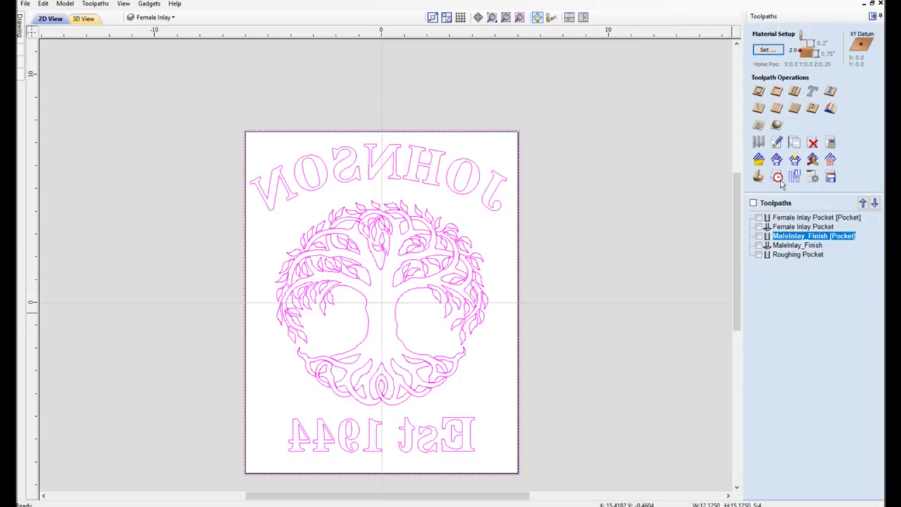
{"action": "left_click", "coordinate": [759, 108]}
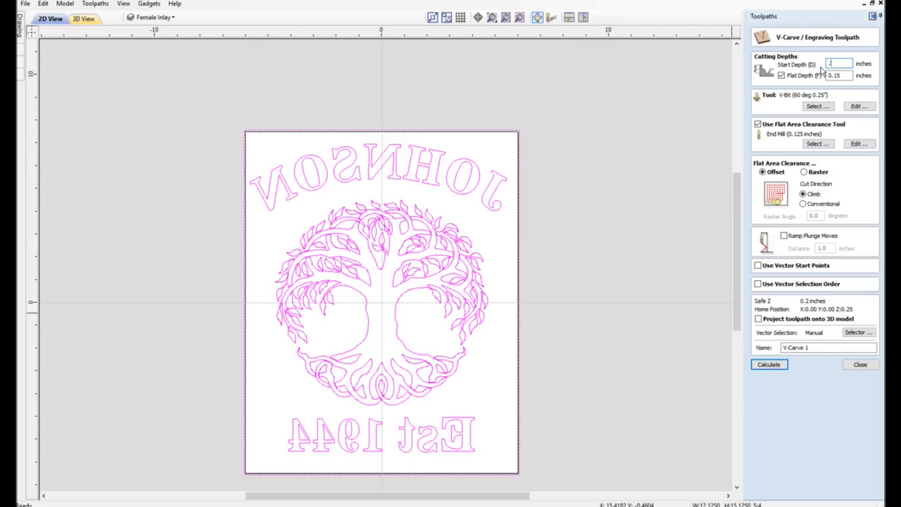
{"action": "key", "text": "Tab"}
{"action": "type", "text": "."}
{"action": "left_click", "coordinate": [768, 365]}
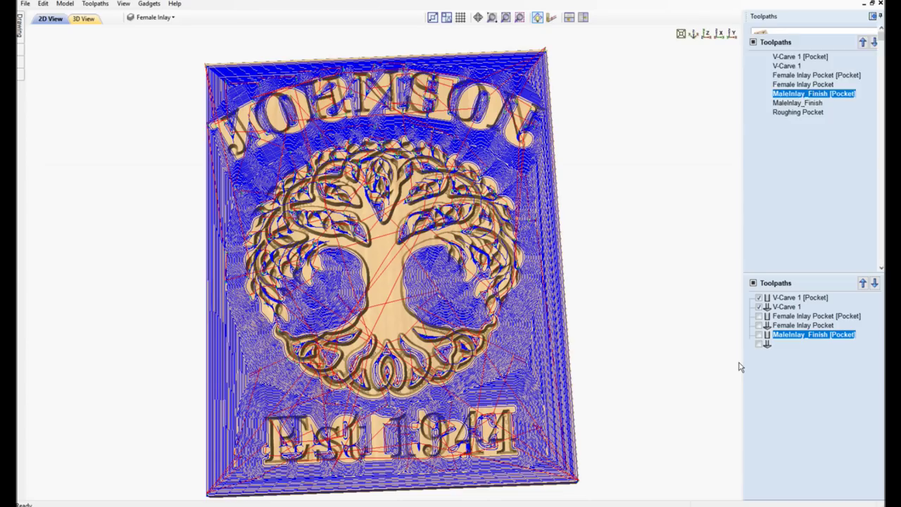
Reset the preview and simulate the visible V-Carve 1 toolpaths on fresh pine, tilting the 3D view.
{"action": "left_click", "coordinate": [803, 218]}
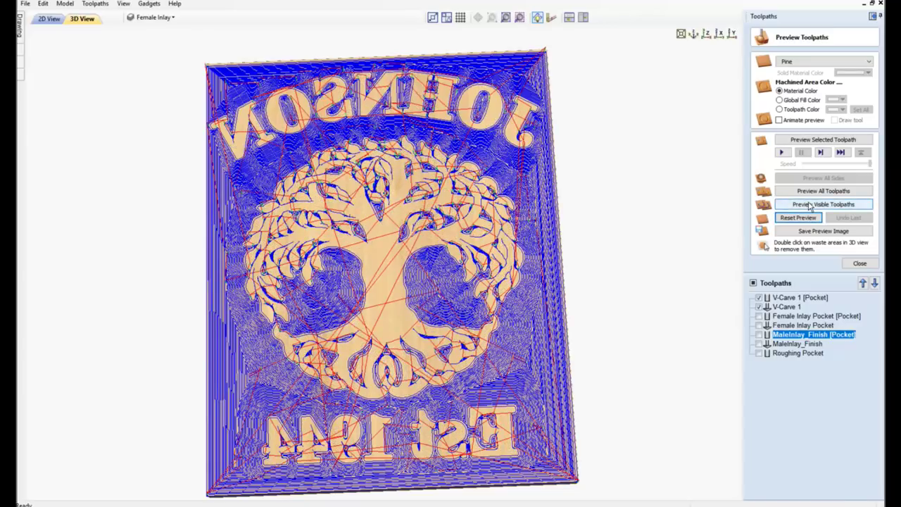
{"action": "left_click", "coordinate": [810, 205]}
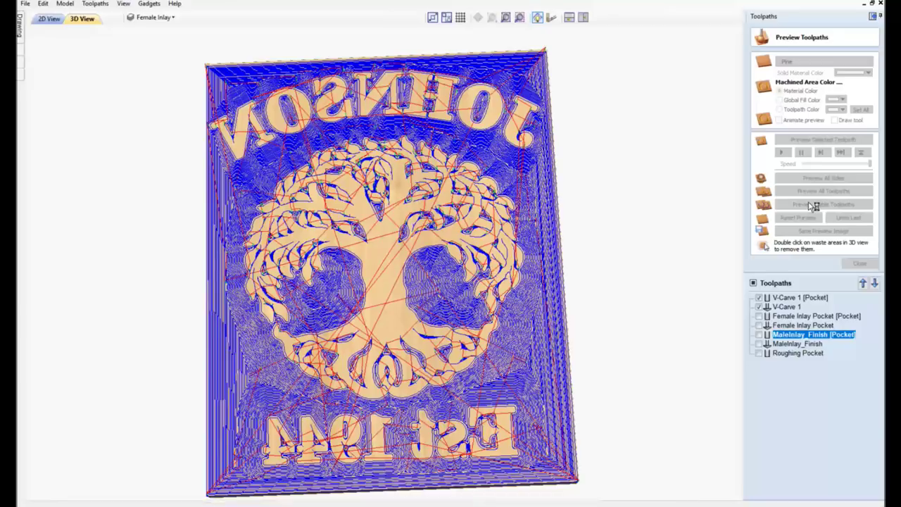
{"action": "left_click", "coordinate": [812, 205]}
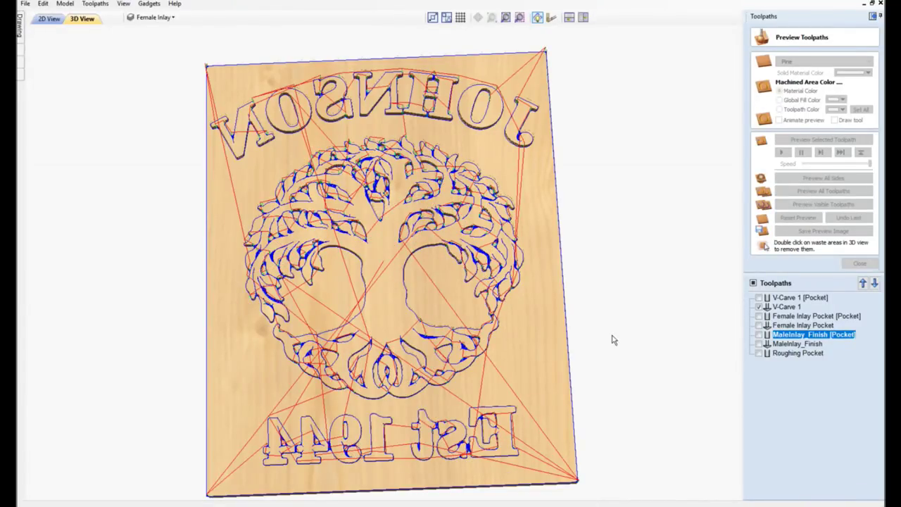
{"action": "left_click_drag", "start_coordinate": [387, 353], "coordinate": [392, 385]}
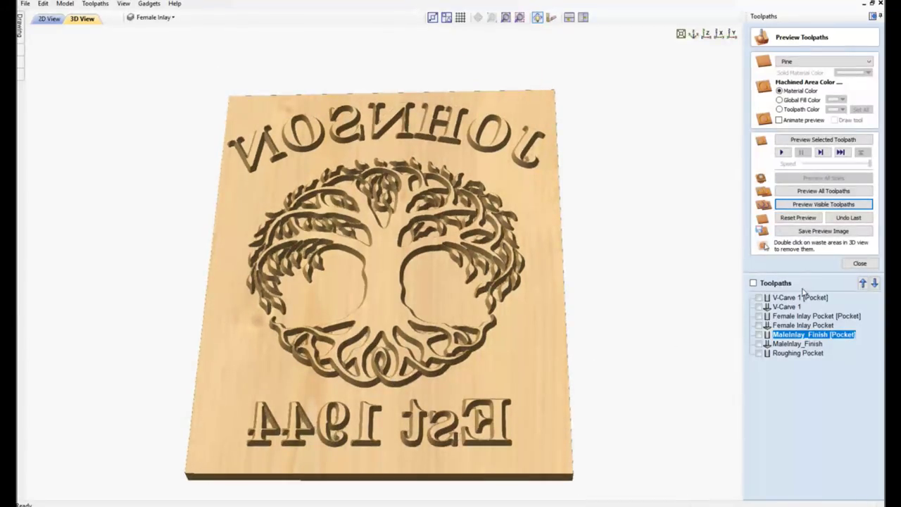
Close the preview settings, bring up the machining-time summary and hide all toolpaths.
{"action": "left_click", "coordinate": [854, 263]}
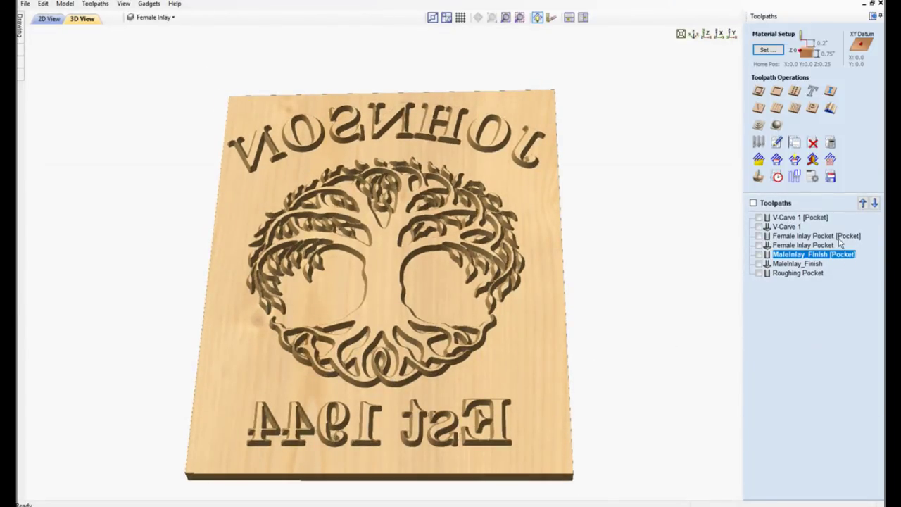
{"action": "left_click", "coordinate": [777, 177]}
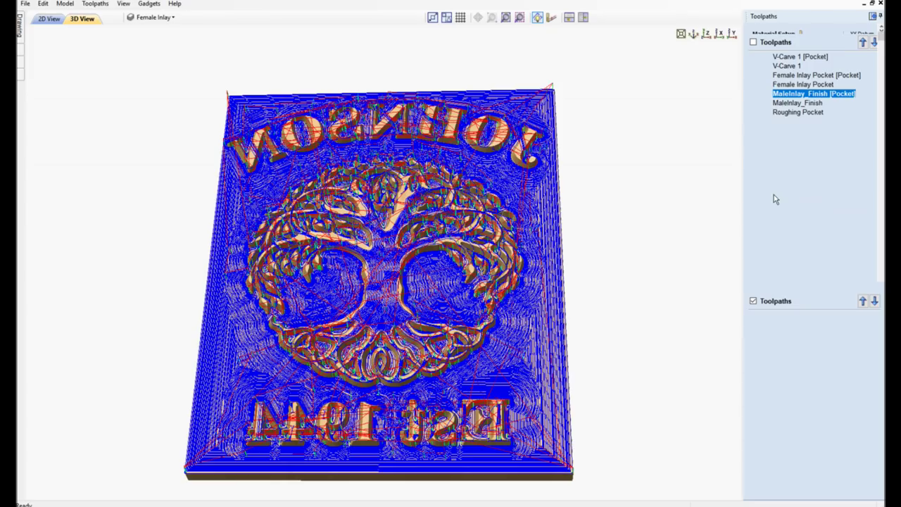
{"action": "left_click", "coordinate": [754, 303]}
Show, then hide, the V-Carve 1 [Pocket] and V-Carve 1 toolpaths to read their times.
{"action": "left_click", "coordinate": [759, 316]}
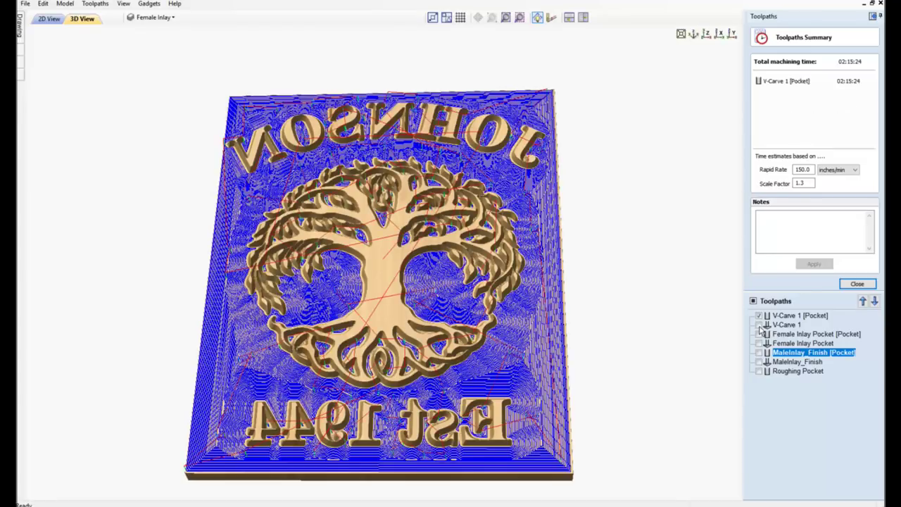
{"action": "left_click", "coordinate": [759, 326]}
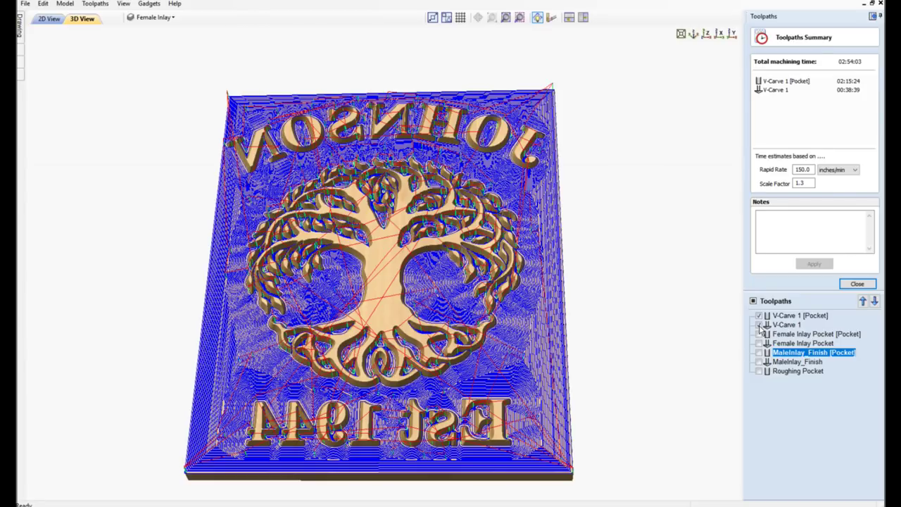
{"action": "left_click", "coordinate": [759, 316]}
{"action": "left_click", "coordinate": [759, 324]}
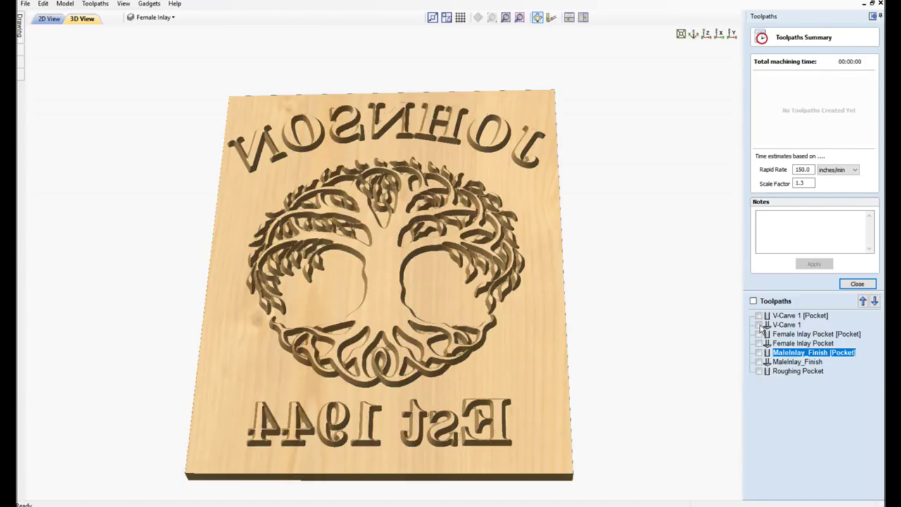
Preview Roughing Pocket with both MaleInlay_Finish toolpaths, then hide Roughing Pocket and MaleInlay_Finish [Pocket].
{"action": "left_click", "coordinate": [759, 371]}
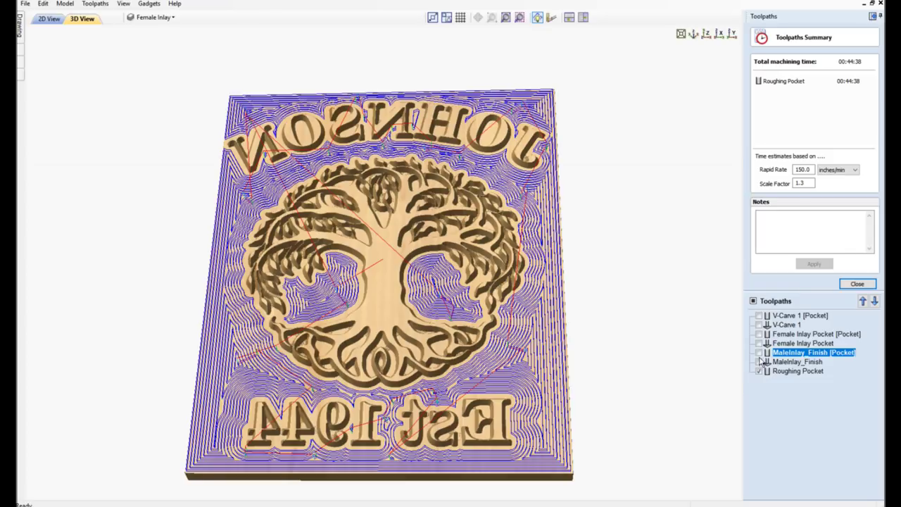
{"action": "left_click", "coordinate": [759, 352]}
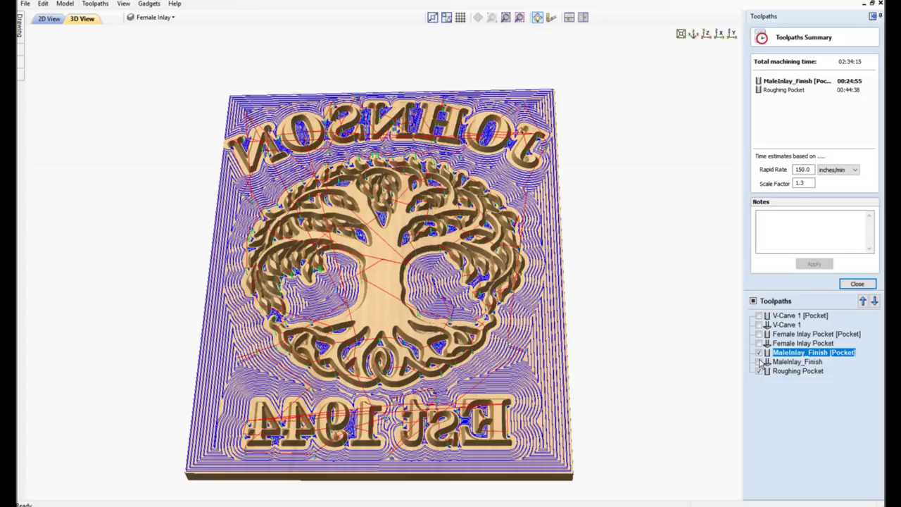
{"action": "left_click", "coordinate": [759, 362]}
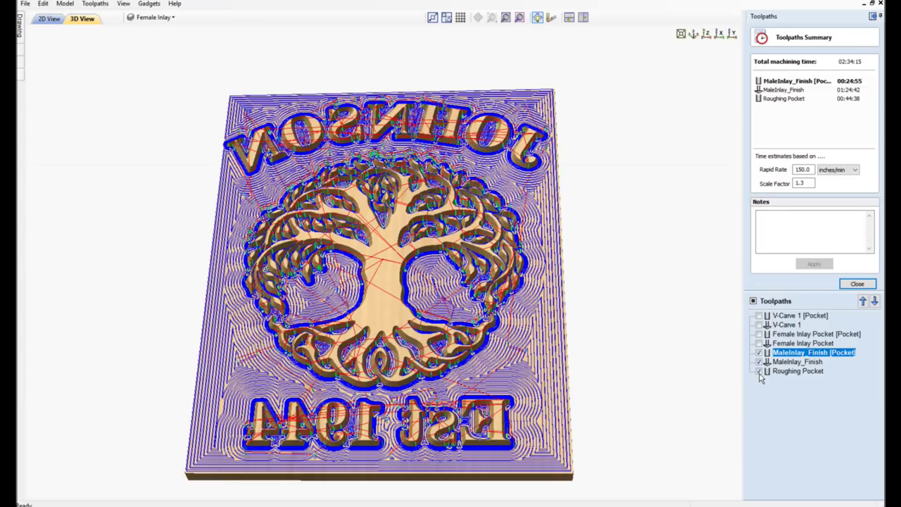
{"action": "left_click", "coordinate": [759, 371]}
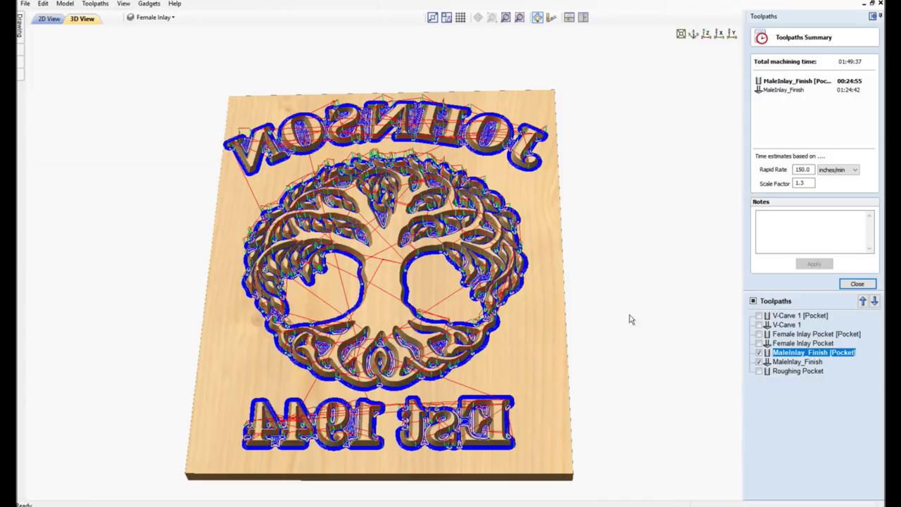
{"action": "left_click", "coordinate": [760, 362]}
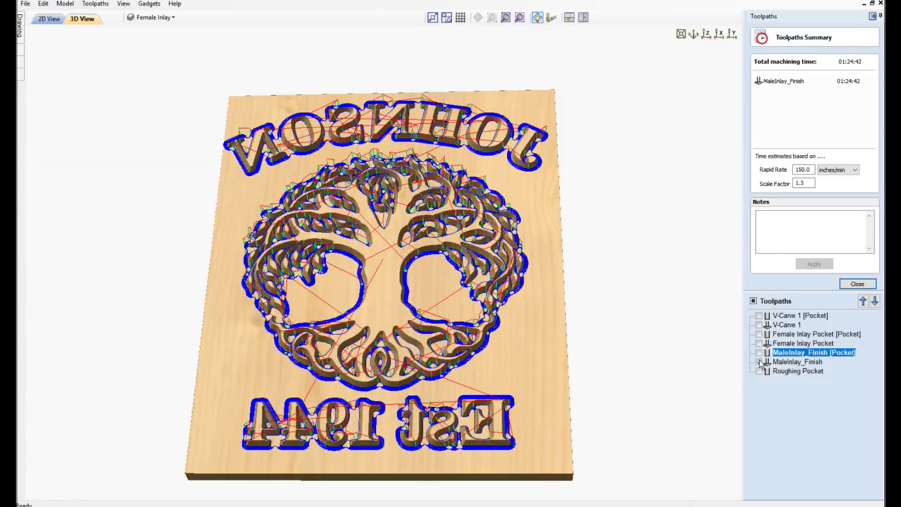
Recheck Roughing Pocket alone and with the MaleInlay_Finish pair, then hide Roughing Pocket and MaleInlay_Finish.
{"action": "left_click", "coordinate": [759, 371]}
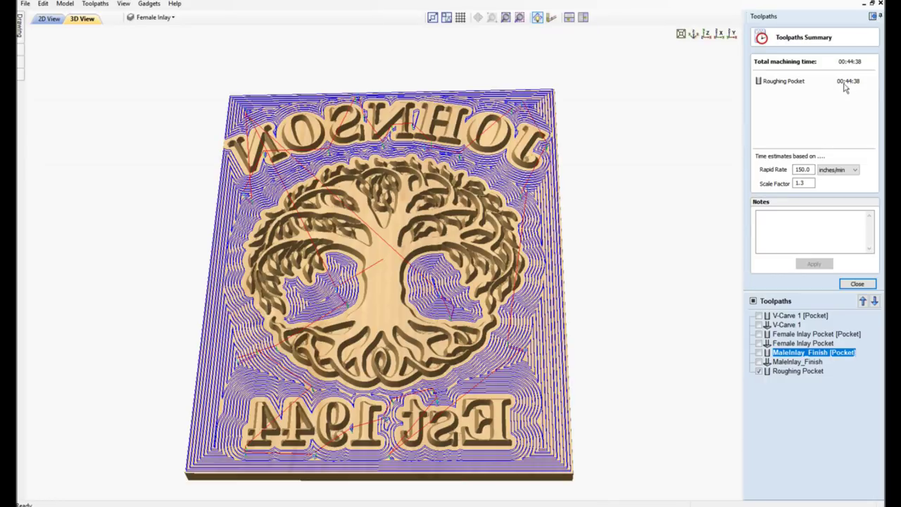
{"action": "left_click", "coordinate": [760, 373]}
{"action": "left_click", "coordinate": [759, 362]}
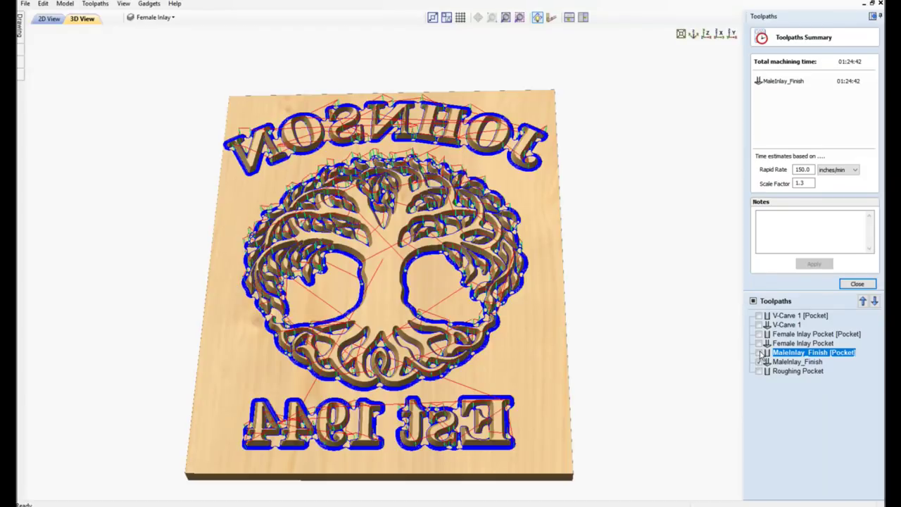
{"action": "left_click", "coordinate": [759, 353]}
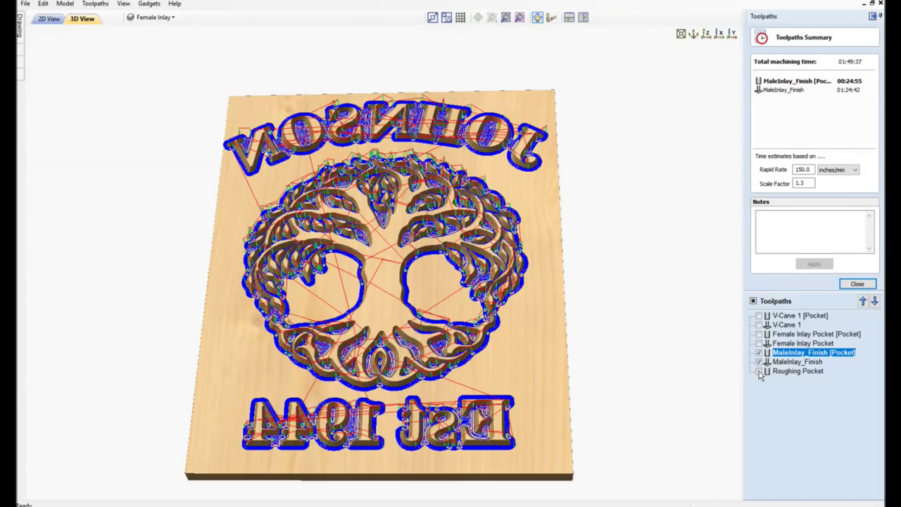
{"action": "left_click", "coordinate": [759, 372]}
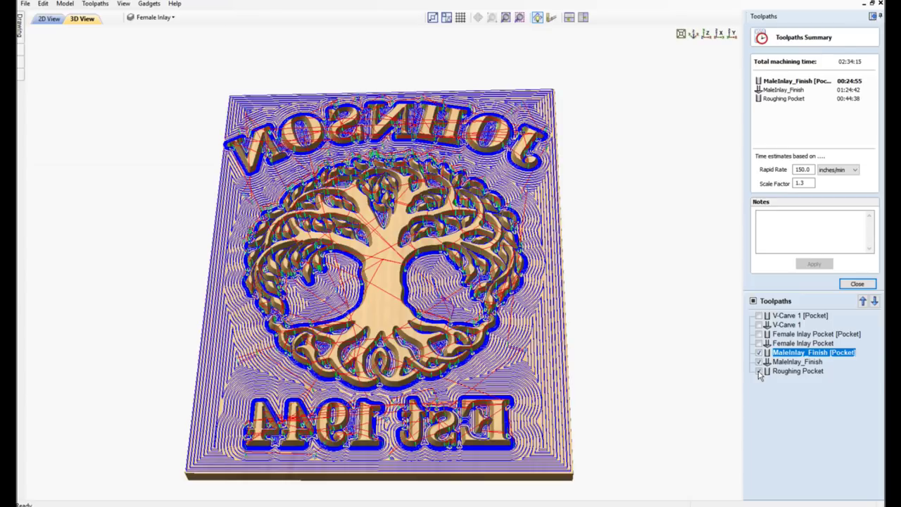
{"action": "left_click", "coordinate": [759, 372]}
{"action": "left_click", "coordinate": [759, 362]}
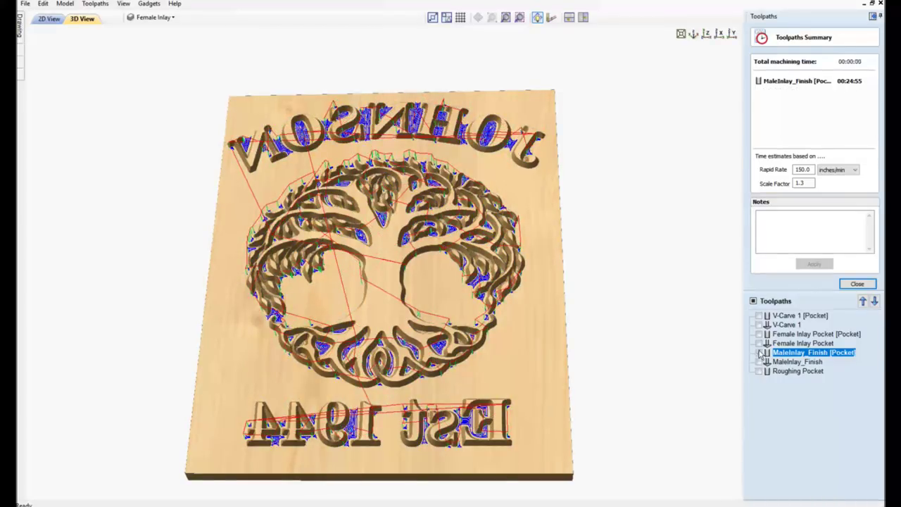
Swap MaleInlay_Finish [Pocket] for both V-Carve 1 toolpaths, review the 02:54:03 total, then hide them.
{"action": "left_click", "coordinate": [759, 352]}
{"action": "left_click", "coordinate": [760, 316]}
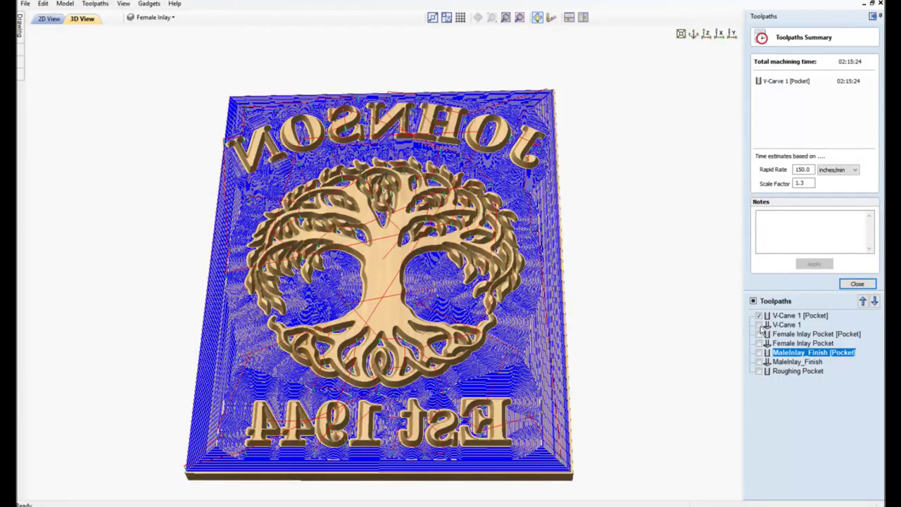
{"action": "left_click", "coordinate": [760, 325]}
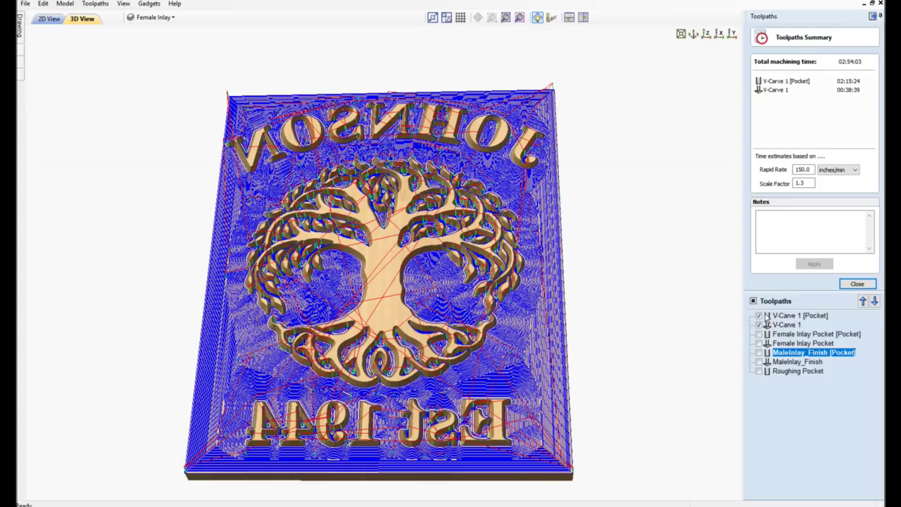
{"action": "left_click", "coordinate": [759, 315]}
{"action": "left_click", "coordinate": [759, 325]}
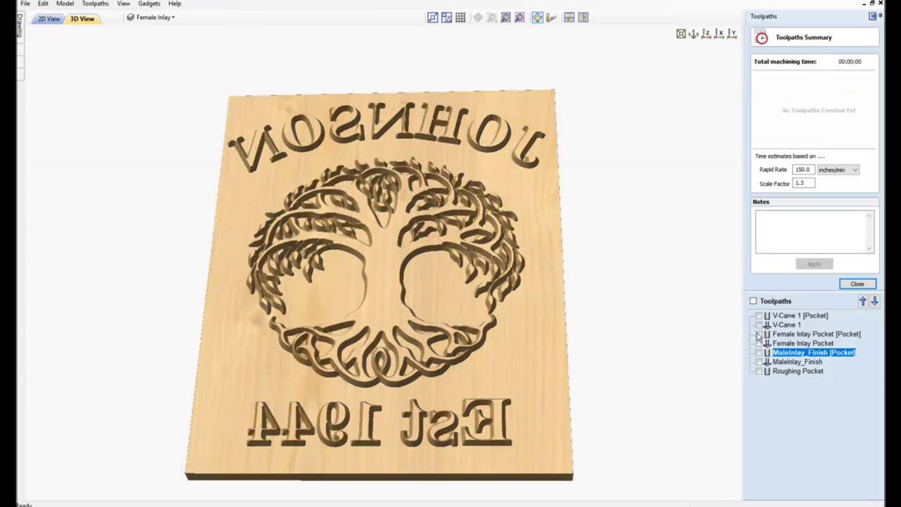
Preview both Female Inlay Pocket toolpaths (00:55:01) from a tilted angle, then hide them and reorient the board.
{"action": "left_click", "coordinate": [759, 334]}
{"action": "left_click", "coordinate": [759, 343]}
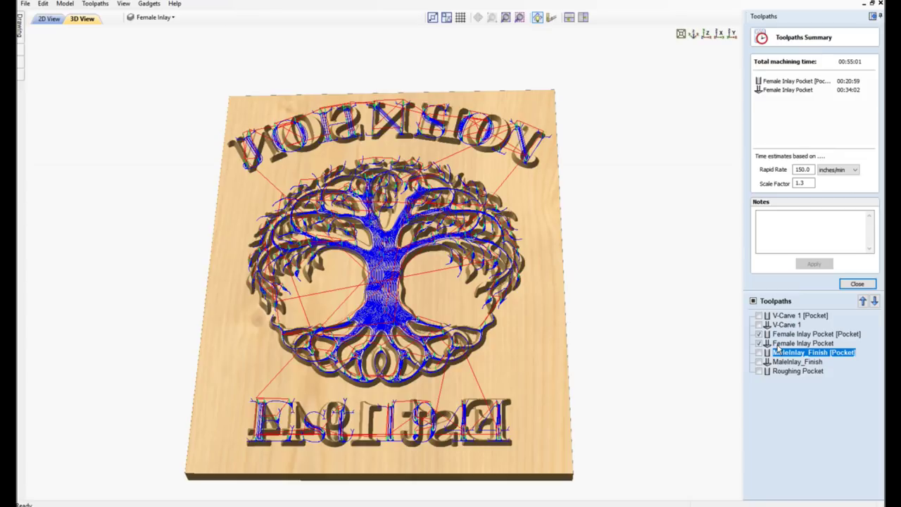
{"action": "left_click_drag", "start_coordinate": [472, 388], "coordinate": [476, 417]}
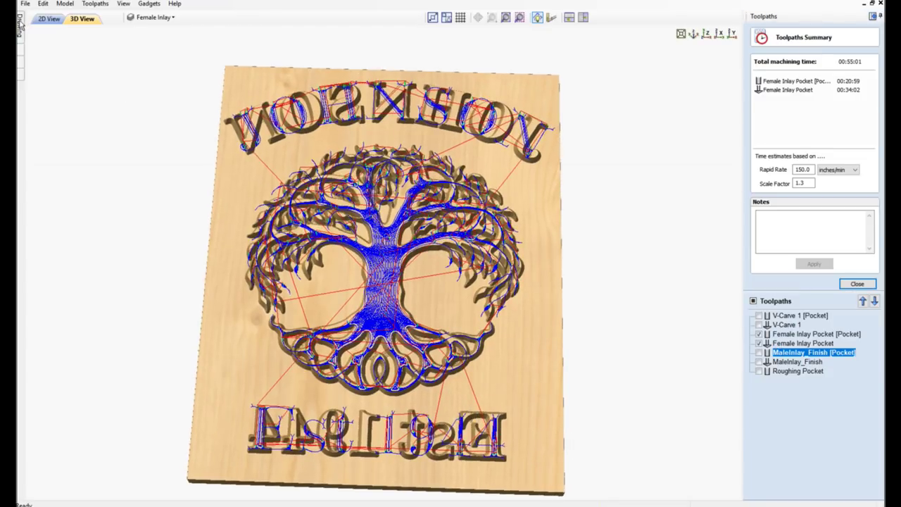
{"action": "left_click", "coordinate": [759, 334]}
{"action": "left_click", "coordinate": [759, 344]}
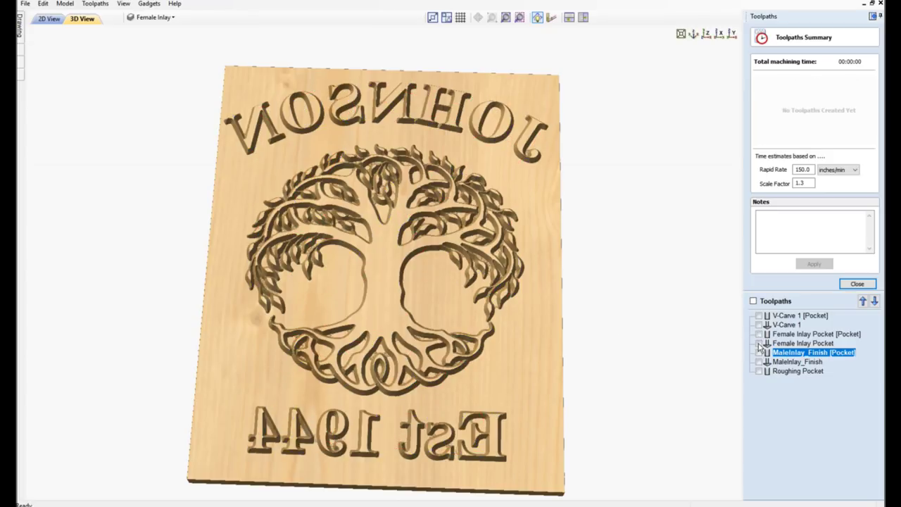
{"action": "left_click_drag", "start_coordinate": [470, 401], "coordinate": [404, 304]}
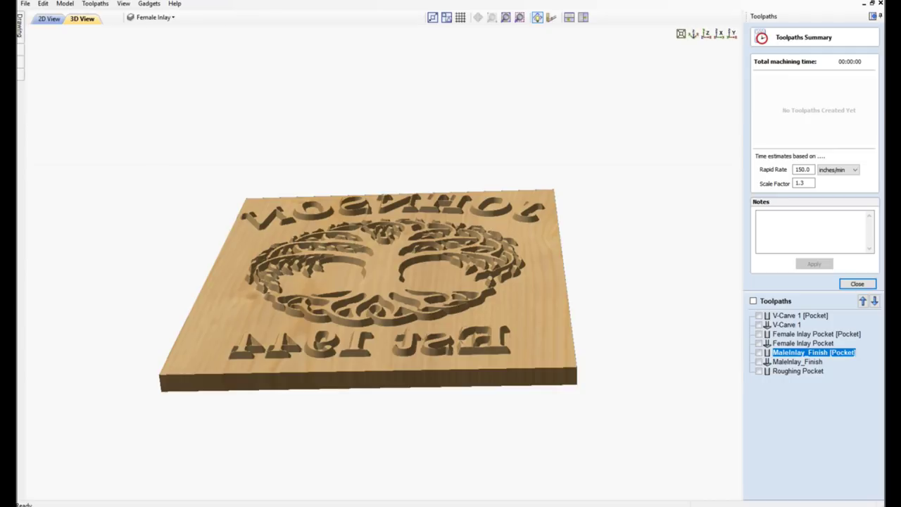
Unpin the Toolpaths summary panel and bring up the Layers list.
{"action": "left_click", "coordinate": [876, 18]}
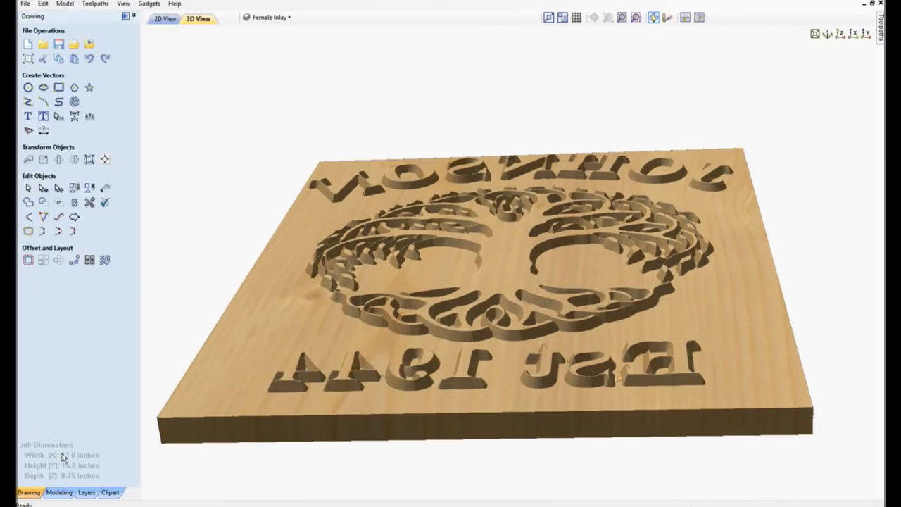
{"action": "left_click", "coordinate": [87, 492]}
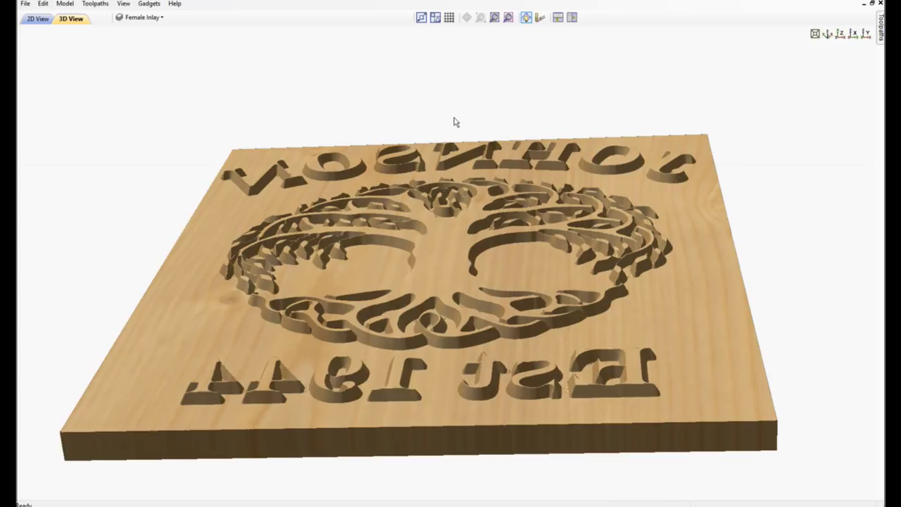
Switch to the 2D View and open the Layers panel listing the six layers.
{"action": "left_click", "coordinate": [38, 18]}
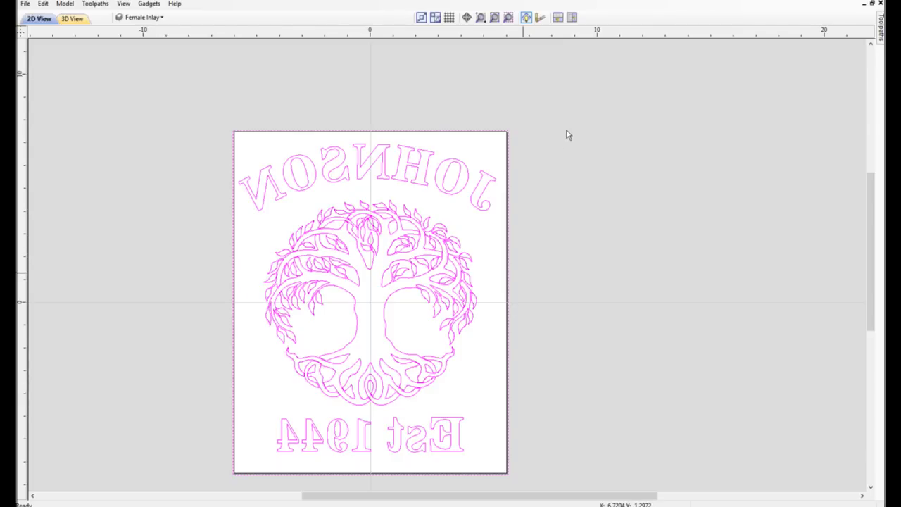
{"action": "left_click", "coordinate": [24, 35]}
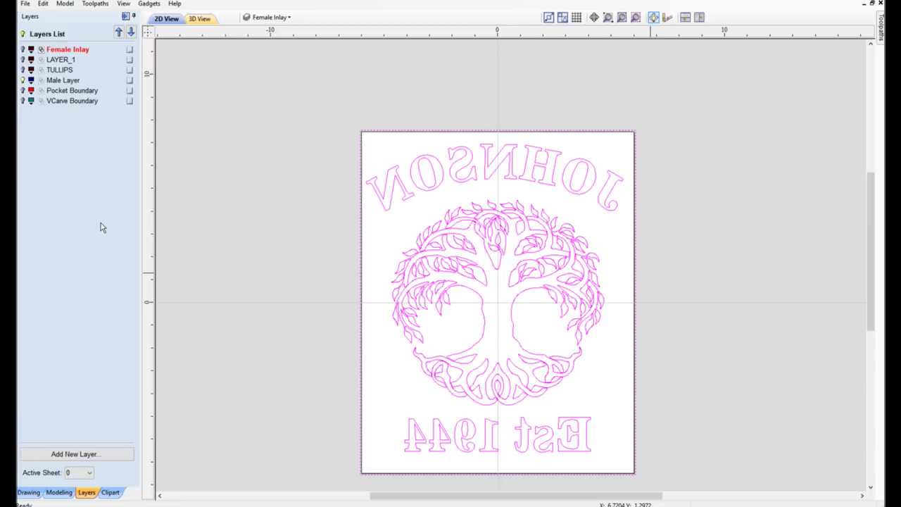
Turn off Female Inlay and Male Layer visibility and make Male Layer the active layer.
{"action": "left_click", "coordinate": [23, 50]}
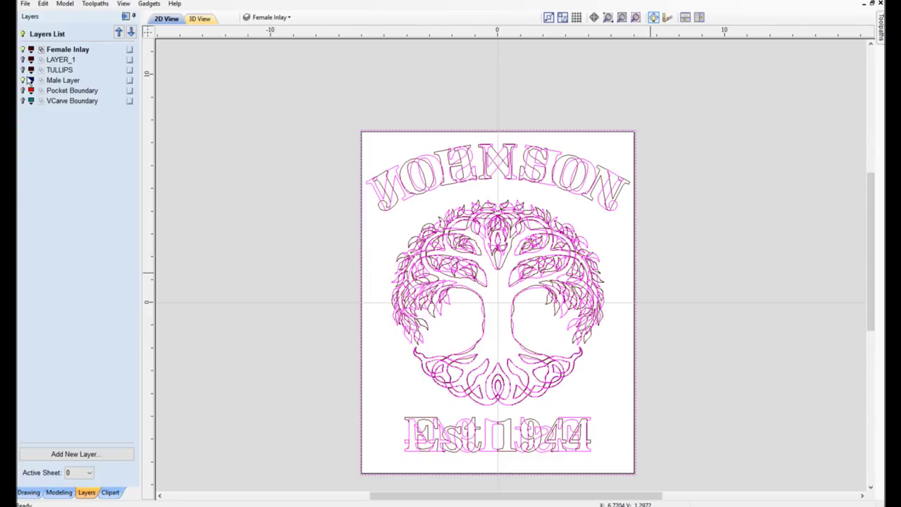
{"action": "left_click", "coordinate": [24, 81]}
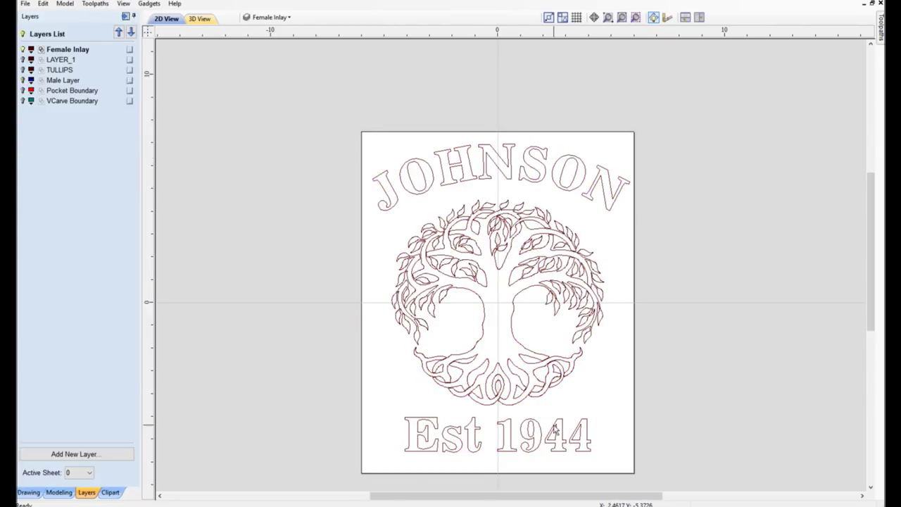
{"action": "left_click", "coordinate": [22, 49]}
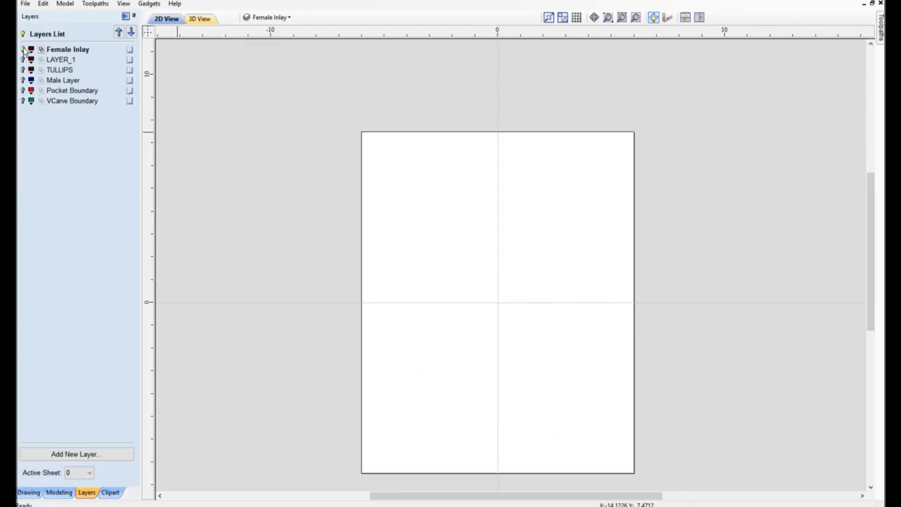
{"action": "left_click", "coordinate": [61, 81]}
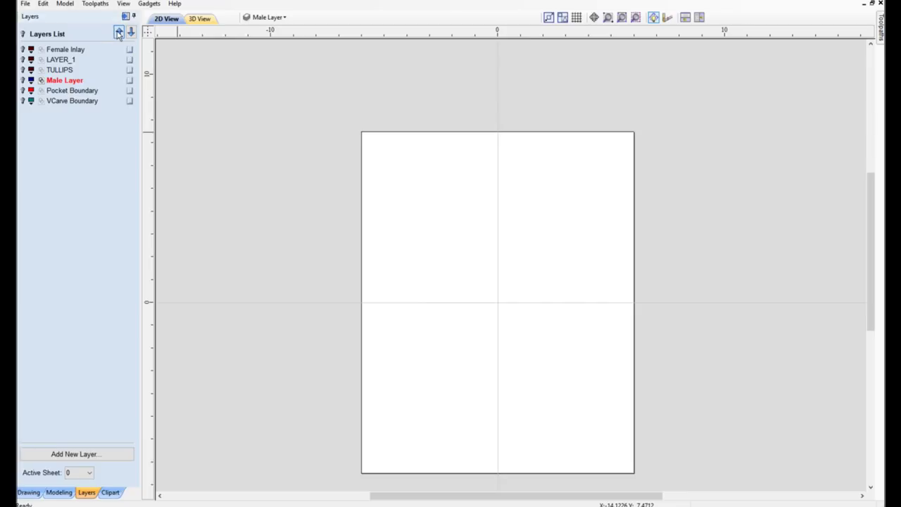
Move Male Layer up two places under Female Inlay and briefly check Male Layer and LAYER_1 contents.
{"action": "left_click", "coordinate": [119, 33]}
{"action": "left_click", "coordinate": [119, 33]}
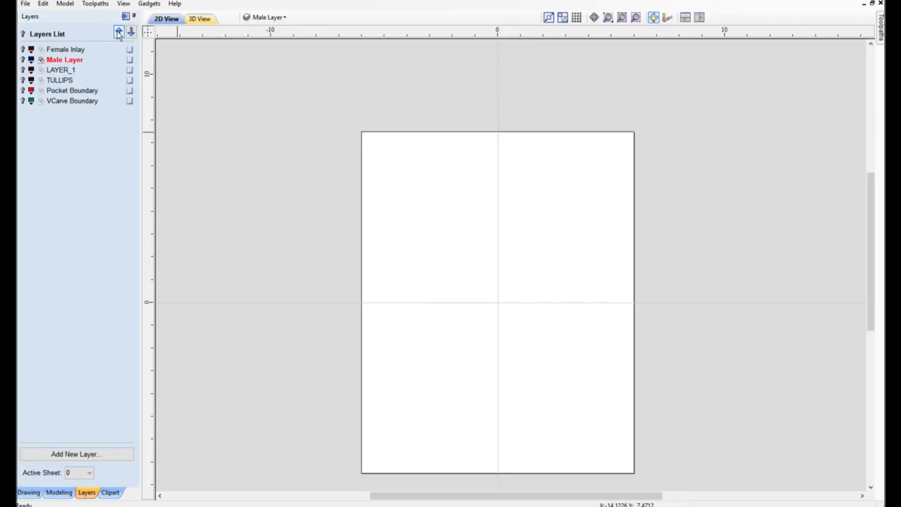
{"action": "left_click", "coordinate": [22, 60]}
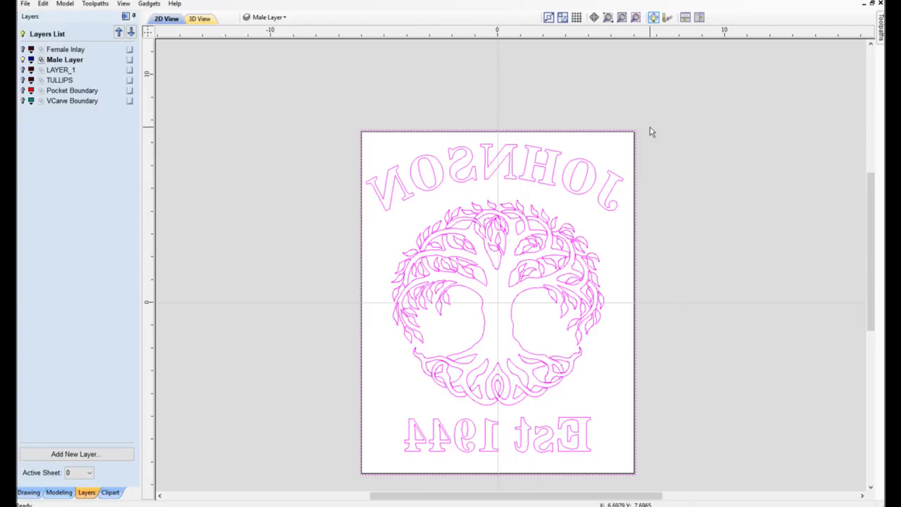
{"action": "left_click", "coordinate": [22, 60]}
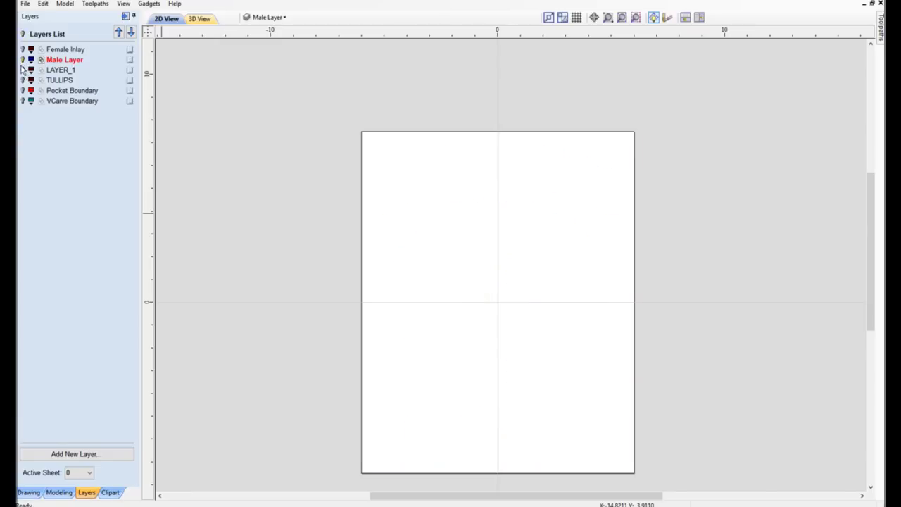
{"action": "left_click", "coordinate": [22, 69]}
{"action": "left_click", "coordinate": [22, 70]}
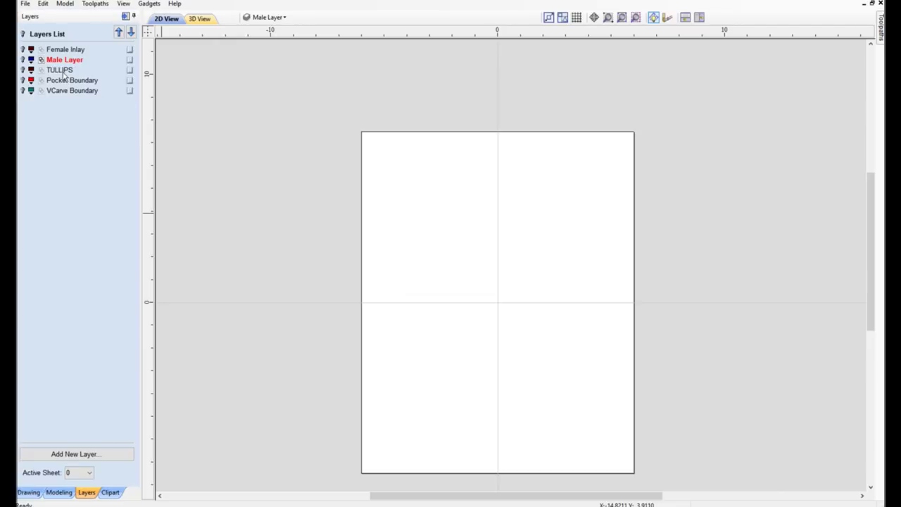
Delete the TULLIPS layer and turn on the Pocket Boundary vectors.
{"action": "left_click", "coordinate": [63, 71]}
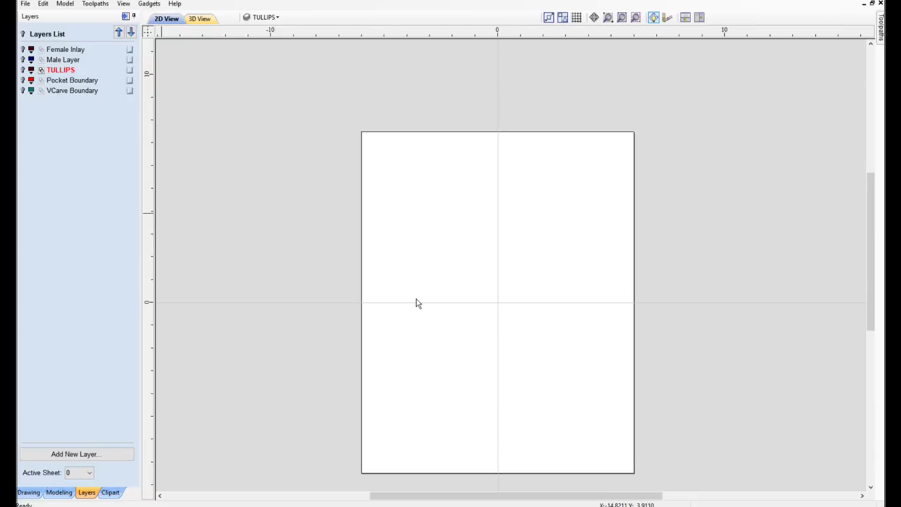
{"action": "key", "text": "ctrl+z"}
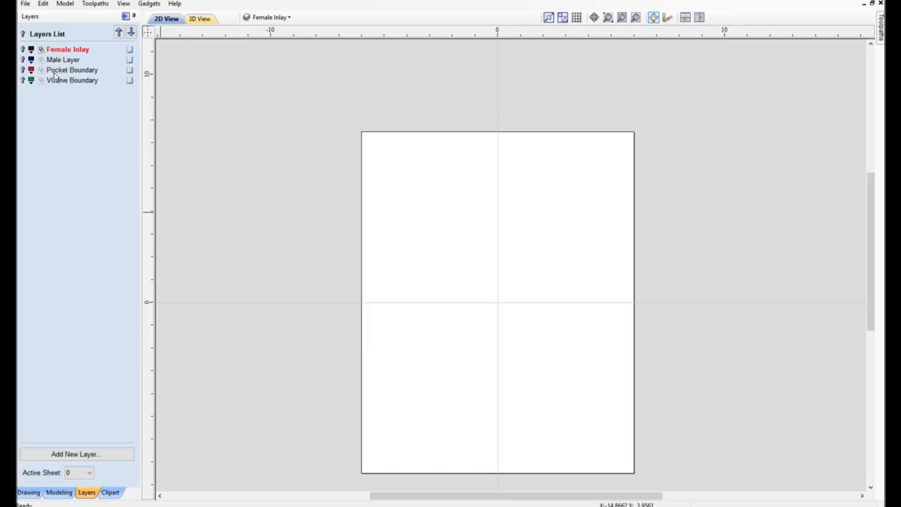
{"action": "left_click", "coordinate": [22, 71]}
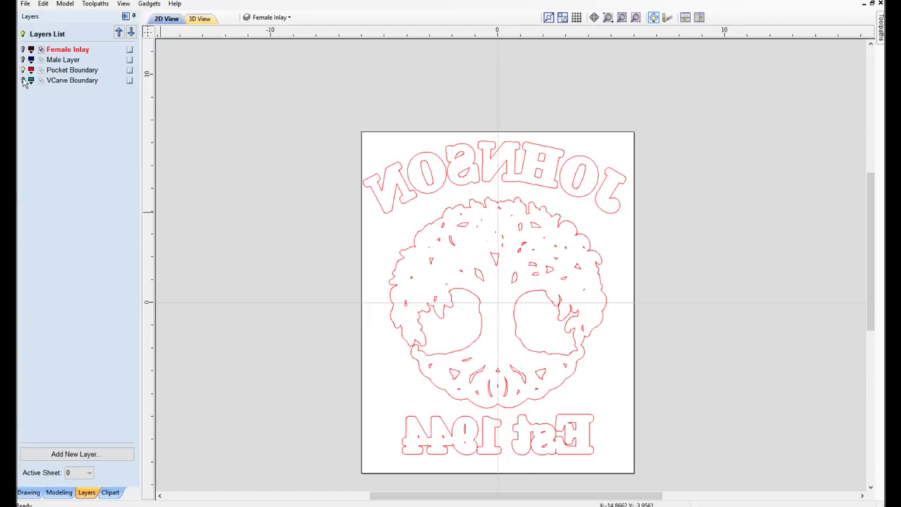
Show the blue Male Layer outlines alongside the red boundary offsets, then deselect on the canvas.
{"action": "left_click", "coordinate": [22, 80]}
{"action": "left_click", "coordinate": [23, 80]}
{"action": "left_click", "coordinate": [22, 60]}
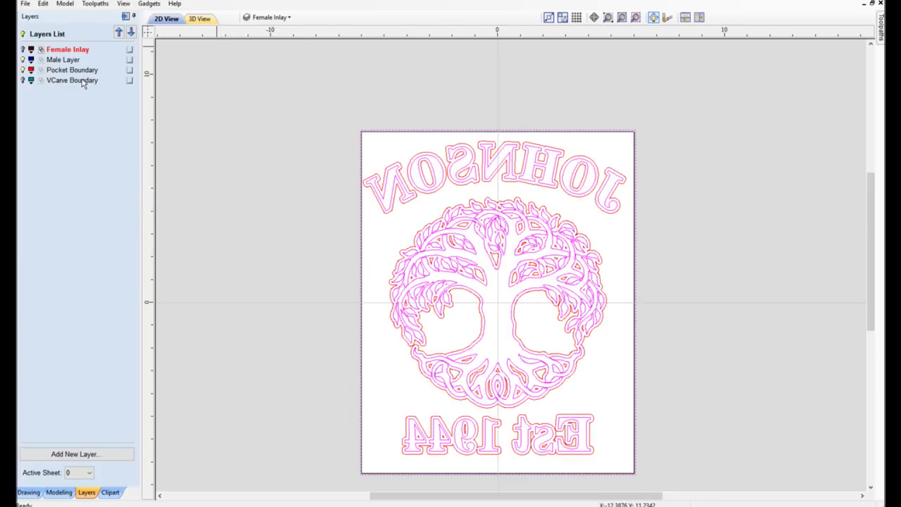
{"action": "left_click", "coordinate": [385, 176]}
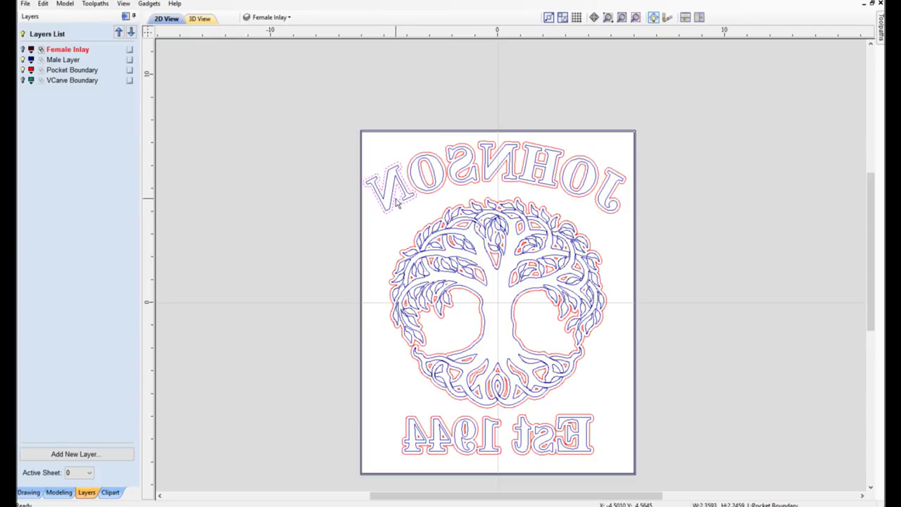
Make Pocket Boundary the active layer and select the board boundary, JOHNSON letters and tree outline.
{"action": "left_click", "coordinate": [84, 73]}
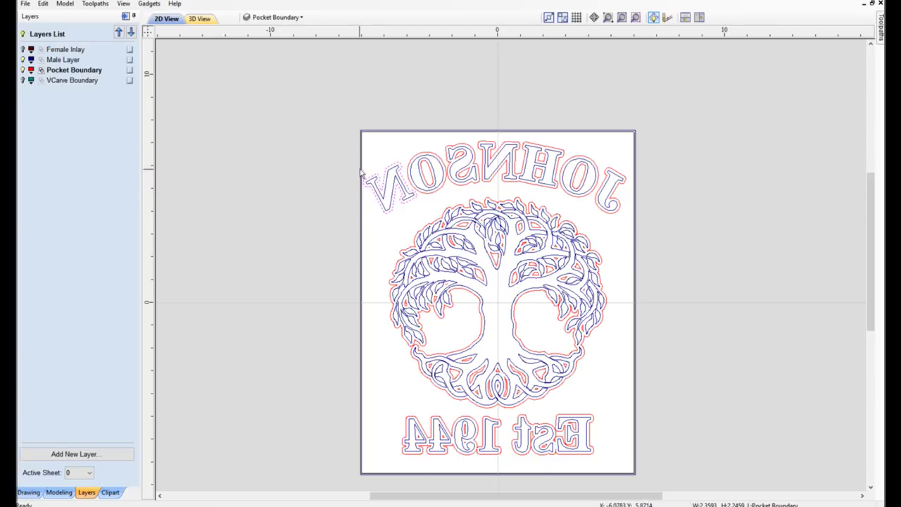
{"action": "left_click", "coordinate": [362, 134]}
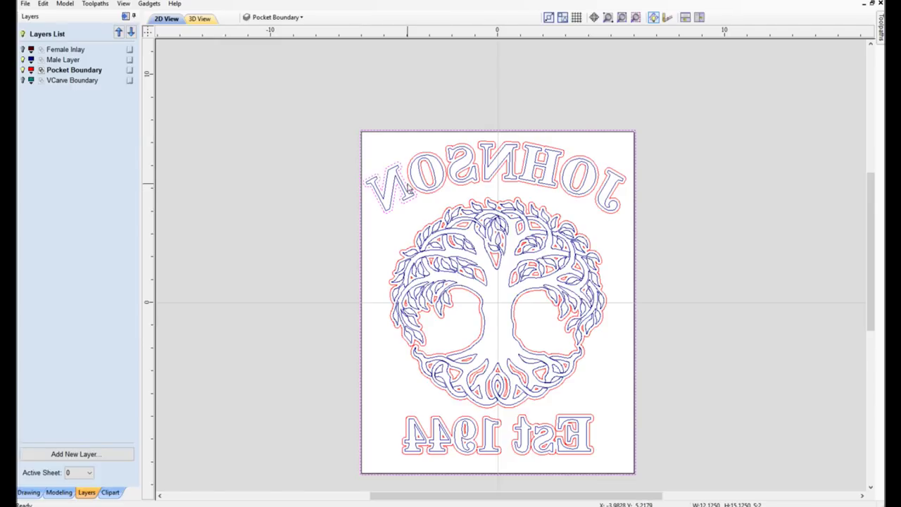
{"action": "left_click", "coordinate": [430, 167], "text": "shift"}
{"action": "left_click", "coordinate": [459, 147], "text": "shift"}
{"action": "left_click", "coordinate": [488, 145], "text": "shift"}
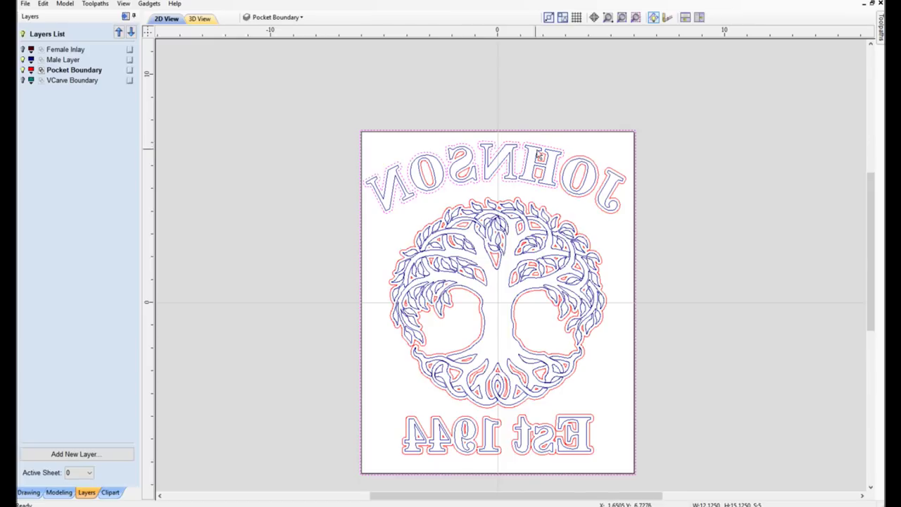
{"action": "left_click", "coordinate": [607, 170], "text": "shift"}
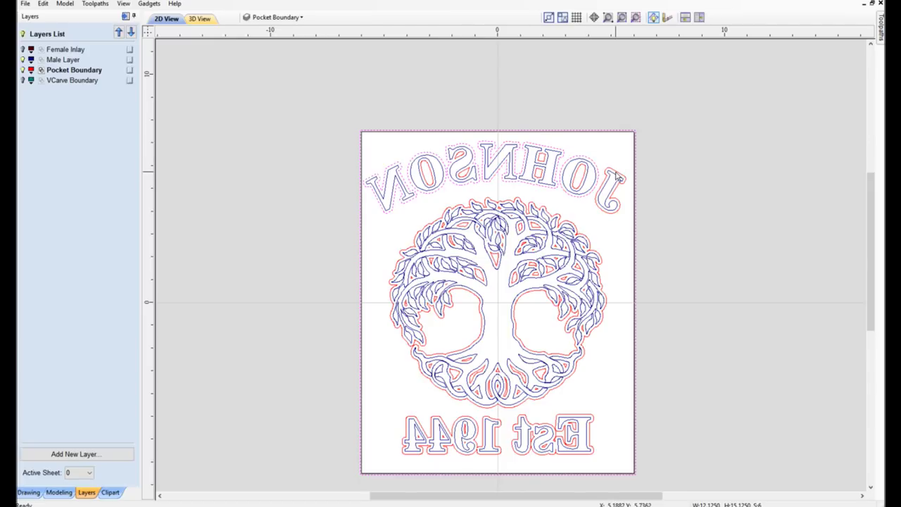
{"action": "left_click", "coordinate": [618, 178], "text": "shift"}
{"action": "left_click", "coordinate": [568, 226], "text": "shift"}
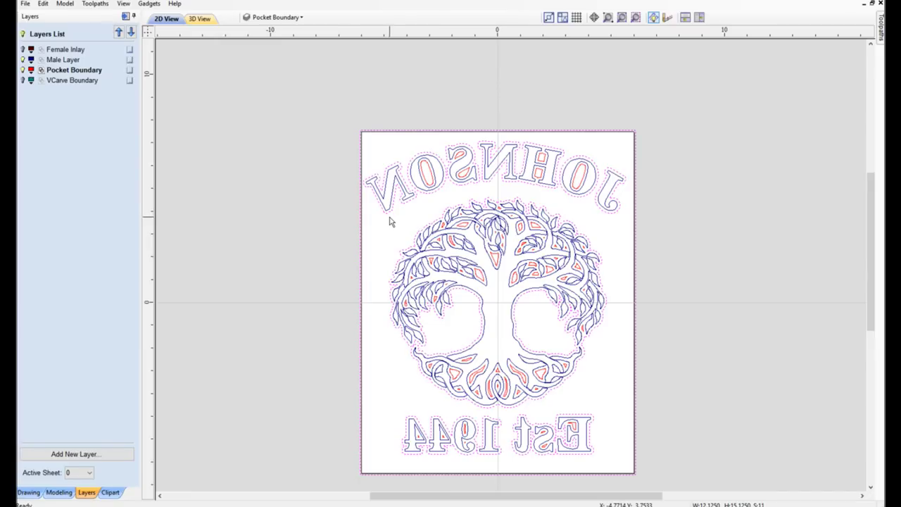
Select all vectors, then remove the board boundary, tree, 1944 and Est text from the selection.
{"action": "left_click", "coordinate": [308, 127]}
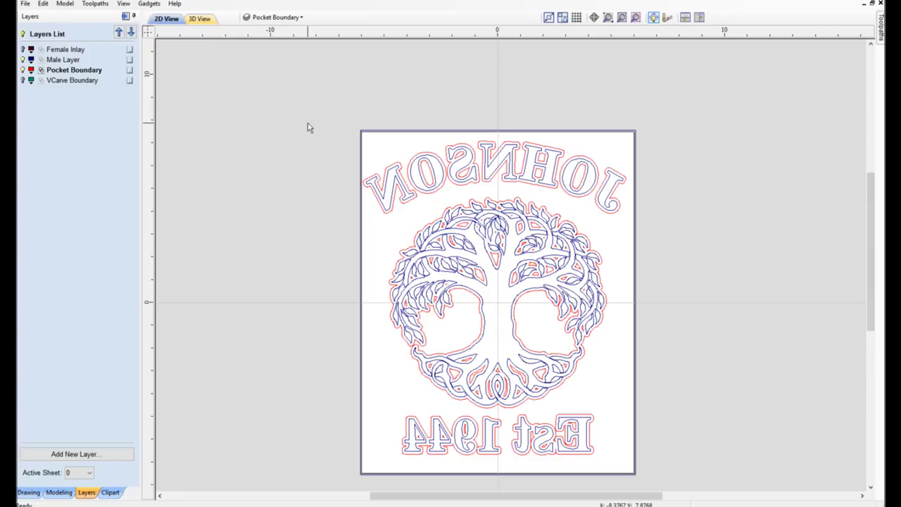
{"action": "key", "text": "ctrl+a"}
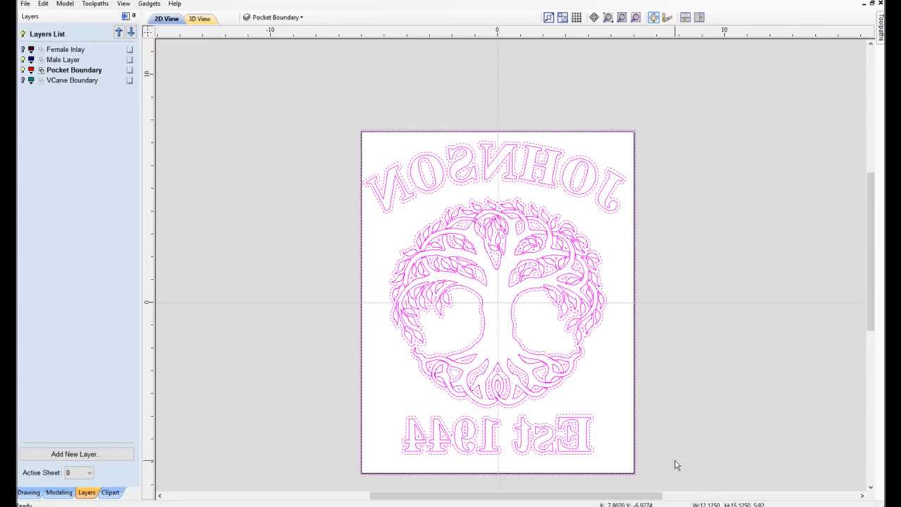
{"action": "left_click", "coordinate": [360, 164], "text": "shift"}
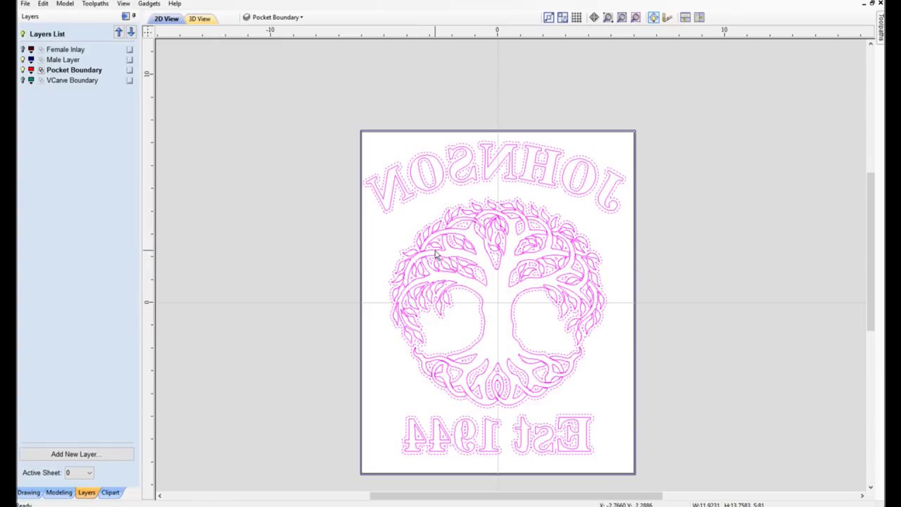
{"action": "left_click", "coordinate": [437, 251], "text": "shift"}
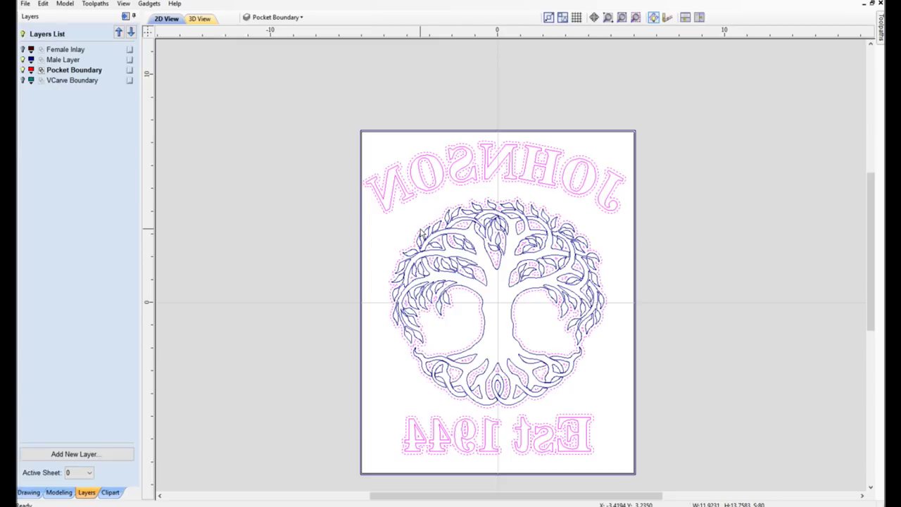
{"action": "left_click", "coordinate": [420, 234], "text": "shift"}
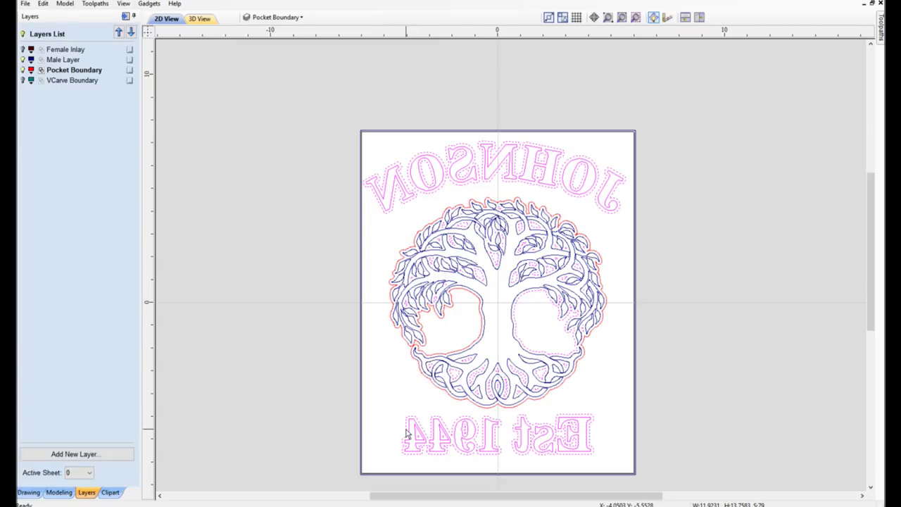
{"action": "left_click", "coordinate": [408, 436], "text": "shift"}
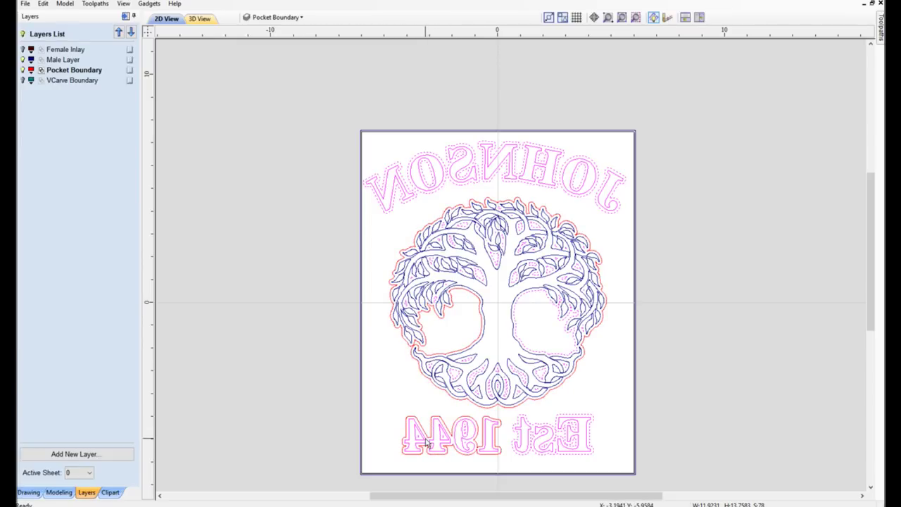
{"action": "left_click", "coordinate": [426, 442], "text": "shift"}
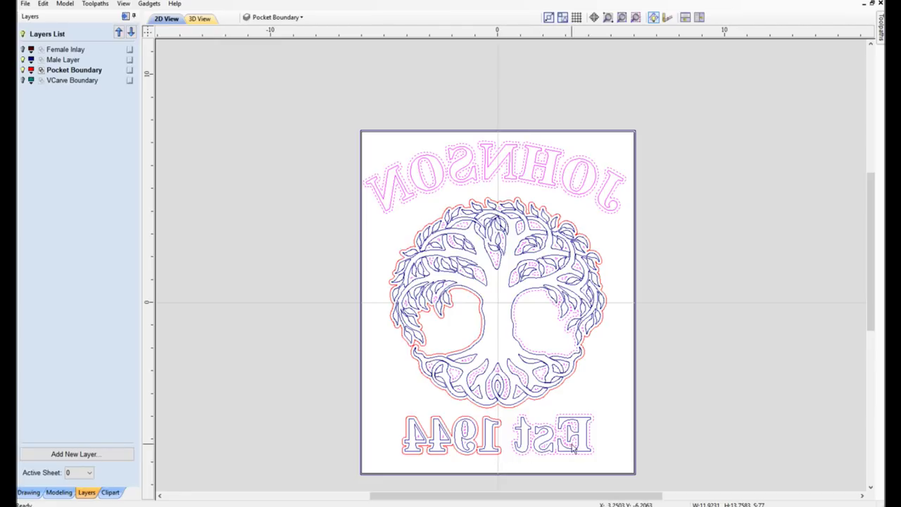
{"action": "left_click", "coordinate": [517, 424], "text": "shift"}
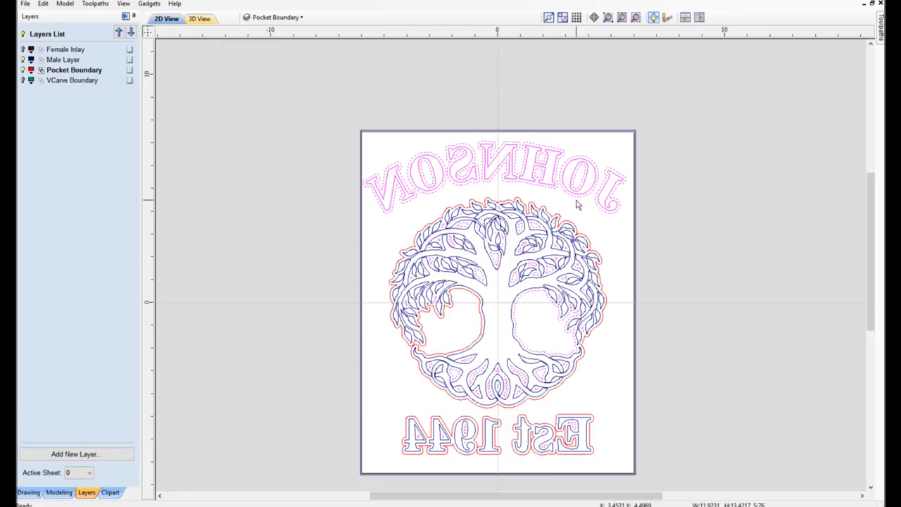
Deselect the JOHNSON letters and the right trunk piece, then clear the remaining selection.
{"action": "left_click", "coordinate": [599, 207], "text": "shift"}
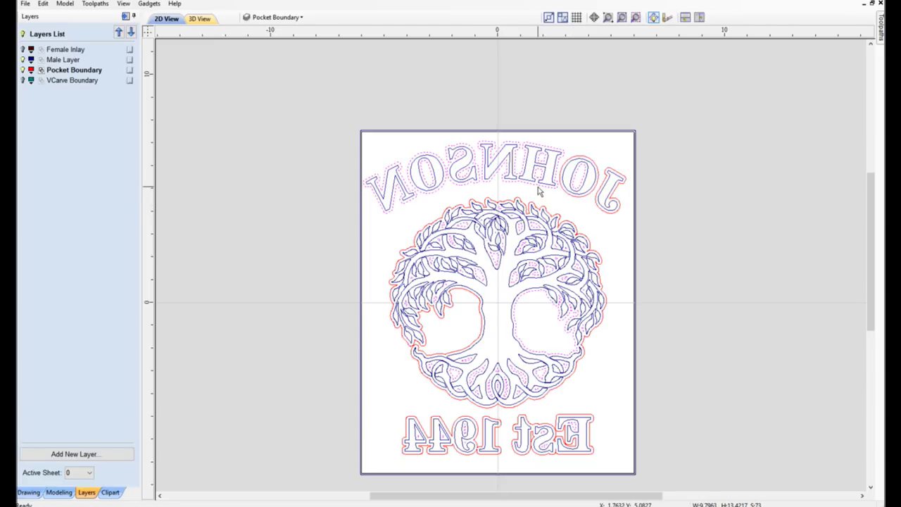
{"action": "left_click", "coordinate": [498, 188], "text": "shift"}
{"action": "left_click", "coordinate": [448, 192], "text": "shift"}
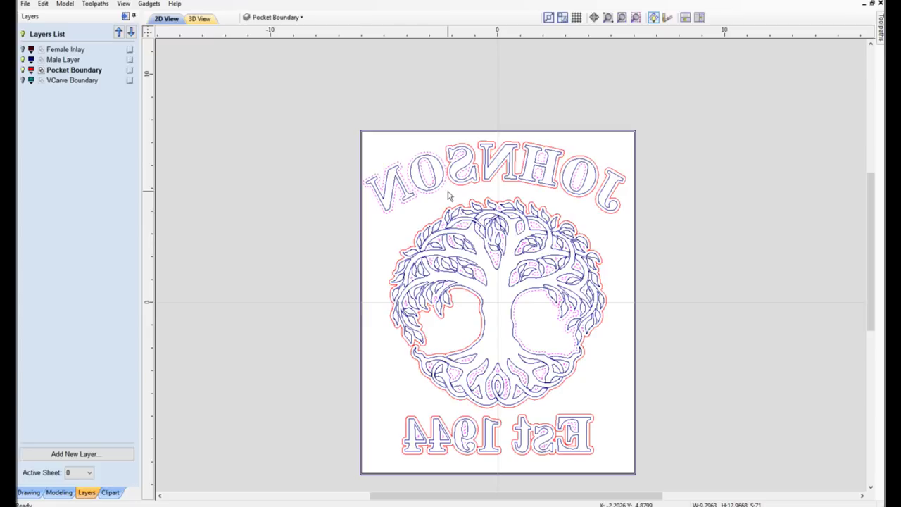
{"action": "left_click", "coordinate": [438, 198], "text": "shift"}
{"action": "left_click", "coordinate": [410, 207], "text": "shift"}
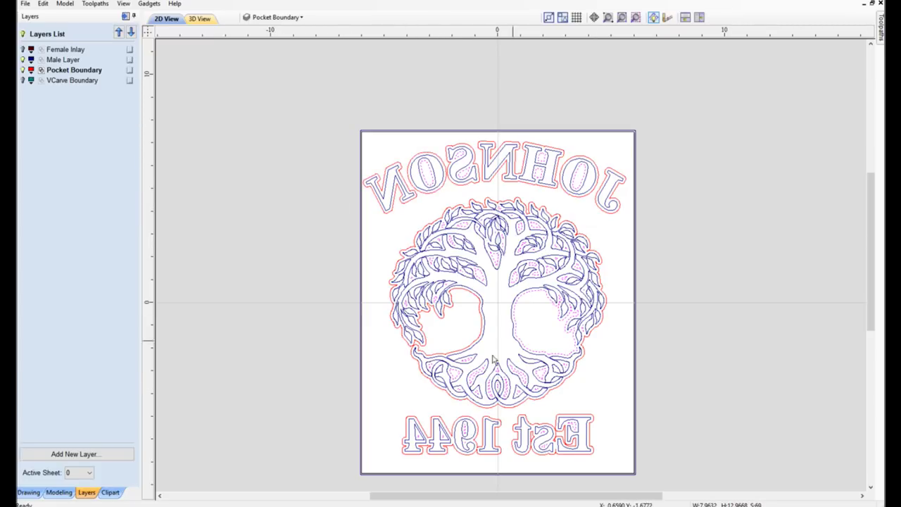
{"action": "left_click", "coordinate": [515, 316], "text": "shift"}
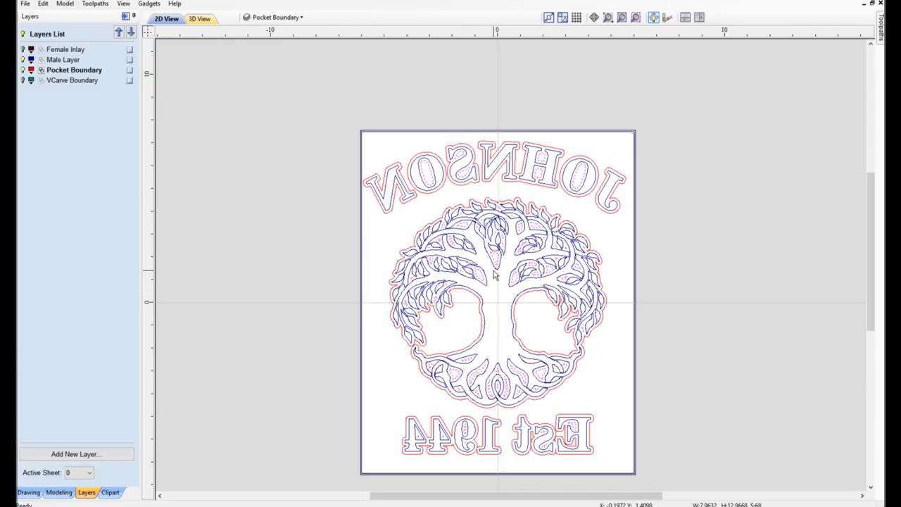
{"action": "key", "text": "Escape"}
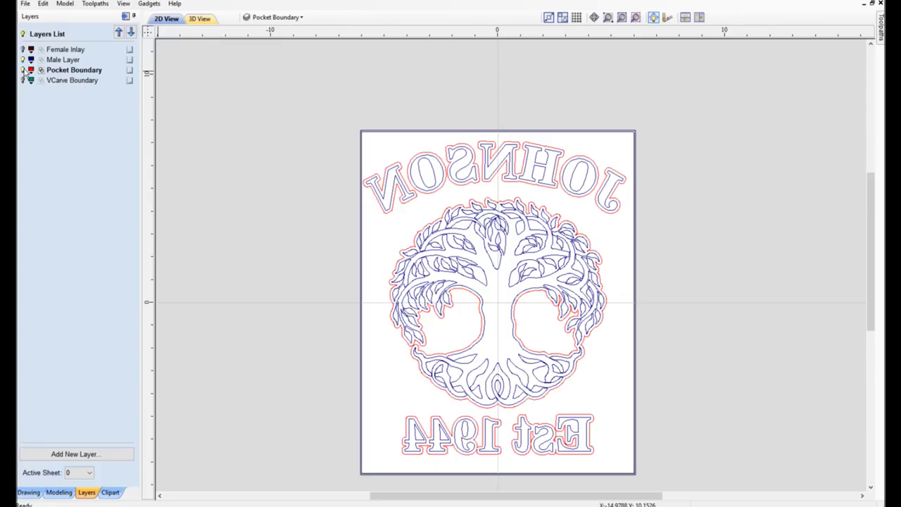
Hide the Pocket Boundary layer, then make VCarve Boundary active and visible.
{"action": "left_click", "coordinate": [24, 70]}
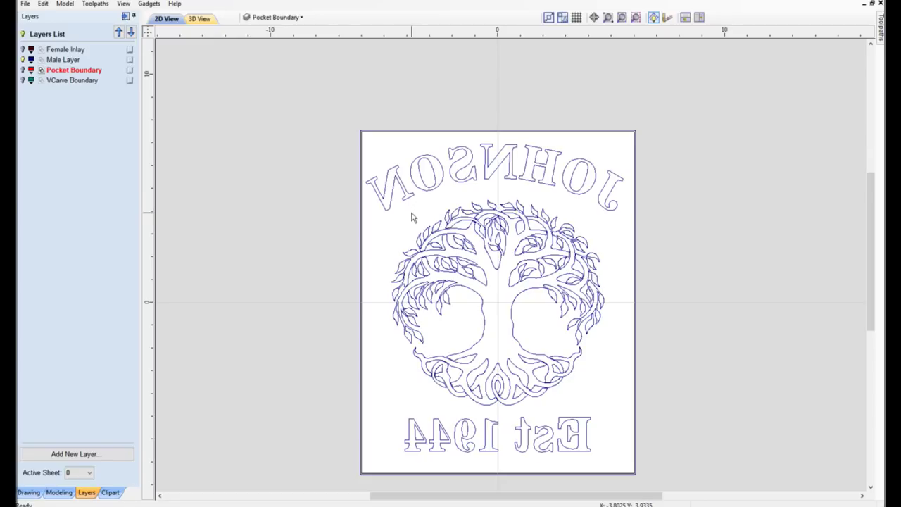
{"action": "left_click", "coordinate": [74, 81]}
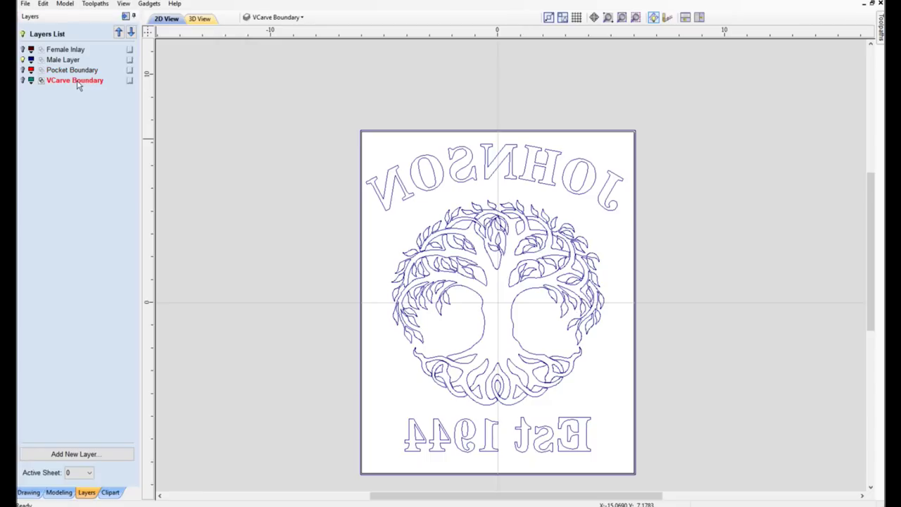
{"action": "left_click", "coordinate": [22, 81]}
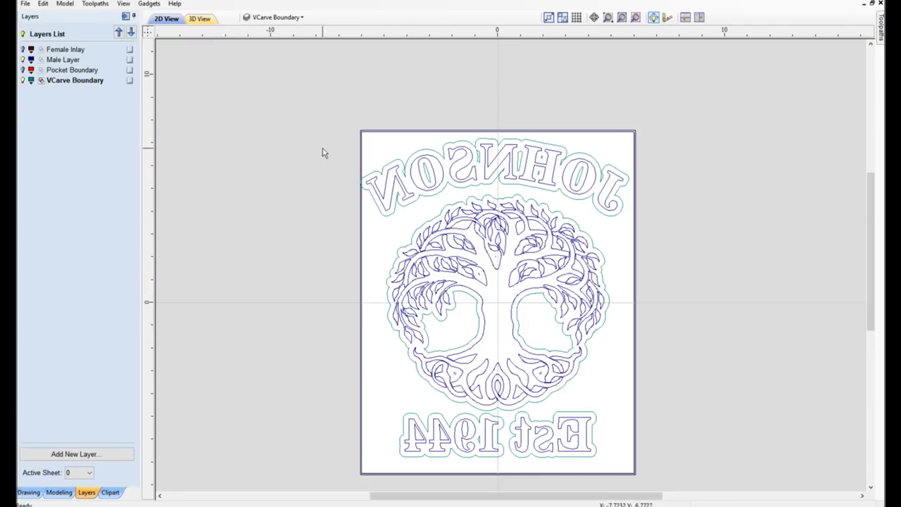
Box-select the whole job, then deselect the border, offsets, letters, tree and pocket outlines.
{"action": "left_click_drag", "start_coordinate": [369, 125], "coordinate": [637, 481]}
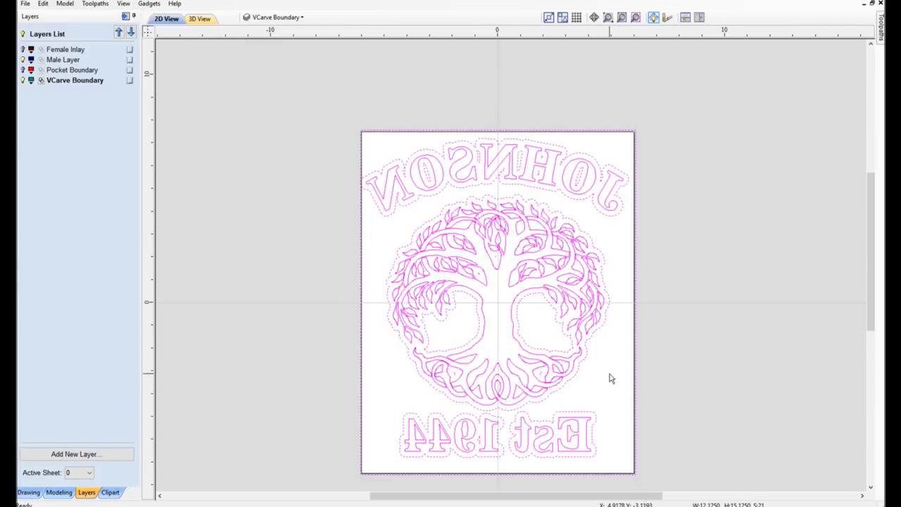
{"action": "left_click", "coordinate": [635, 329], "text": "shift"}
{"action": "left_click", "coordinate": [607, 320], "text": "shift"}
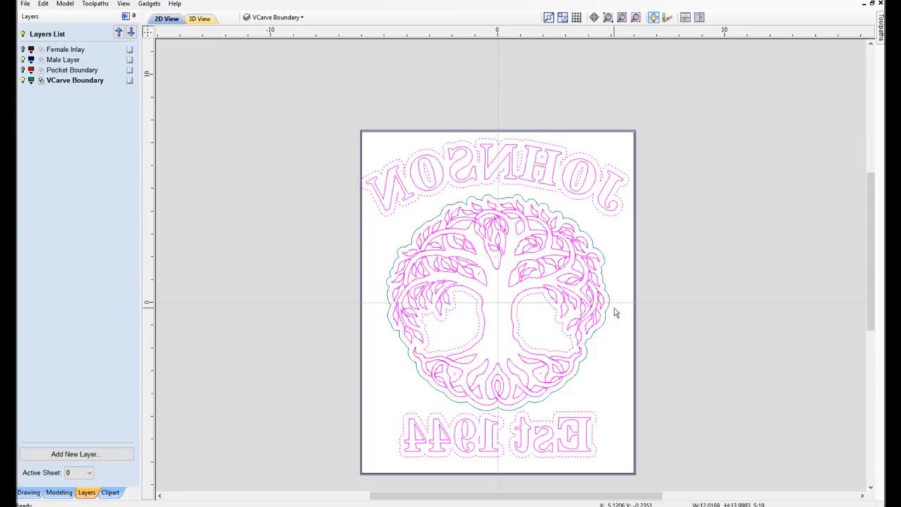
{"action": "left_click", "coordinate": [623, 213], "text": "shift"}
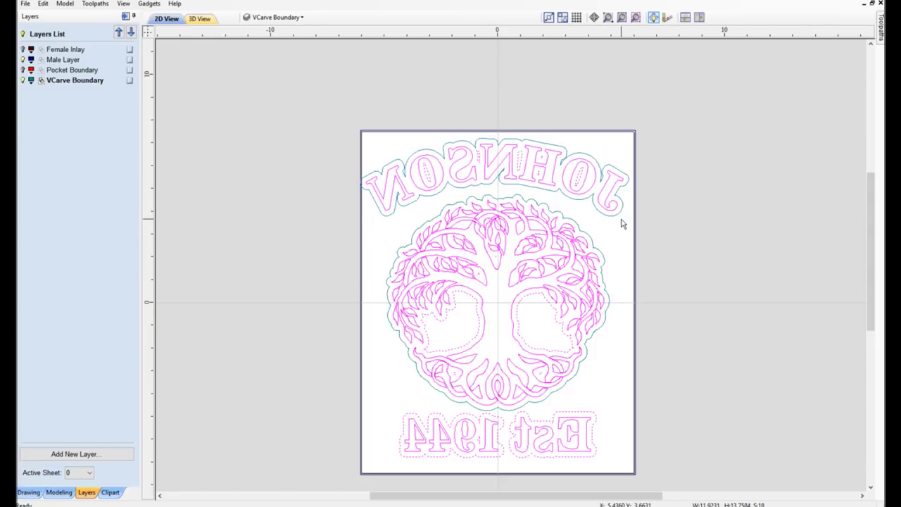
{"action": "left_click", "coordinate": [573, 416], "text": "shift"}
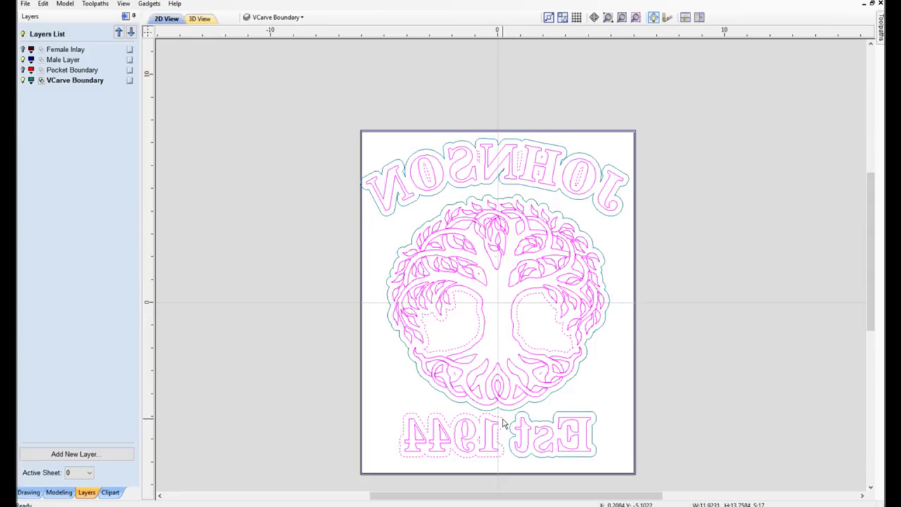
{"action": "left_click", "coordinate": [503, 422], "text": "shift"}
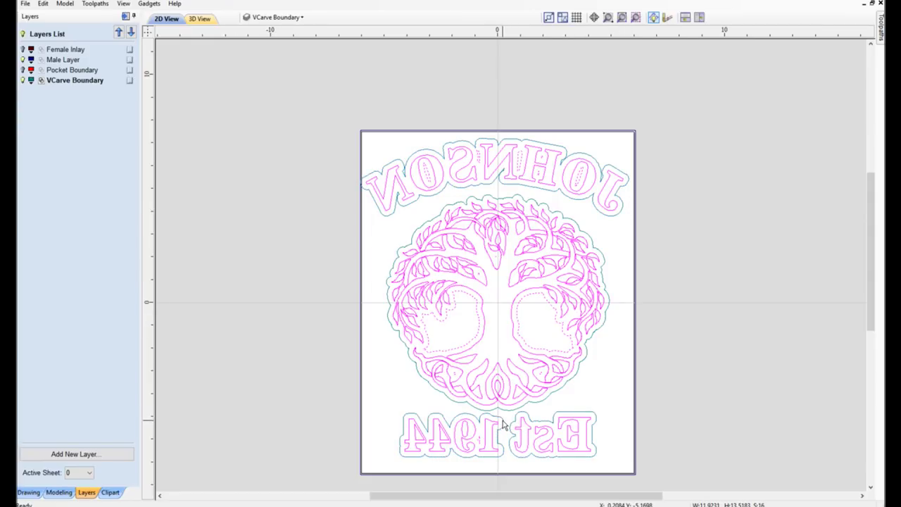
{"action": "left_click", "coordinate": [609, 184], "text": "shift"}
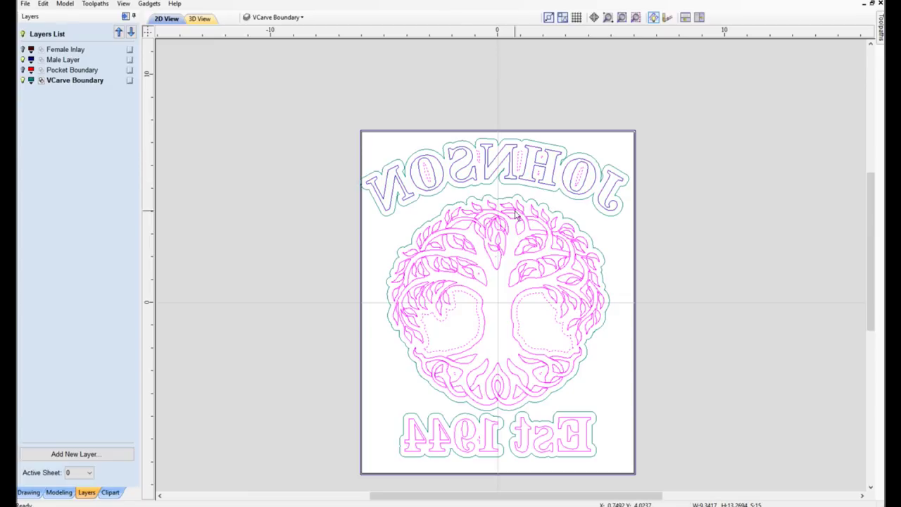
{"action": "left_click", "coordinate": [483, 241], "text": "shift"}
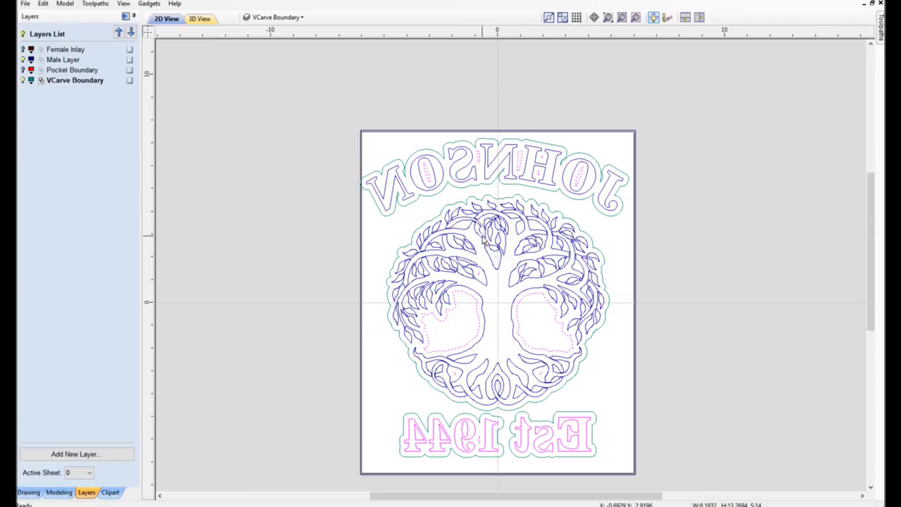
{"action": "left_click", "coordinate": [495, 435], "text": "shift"}
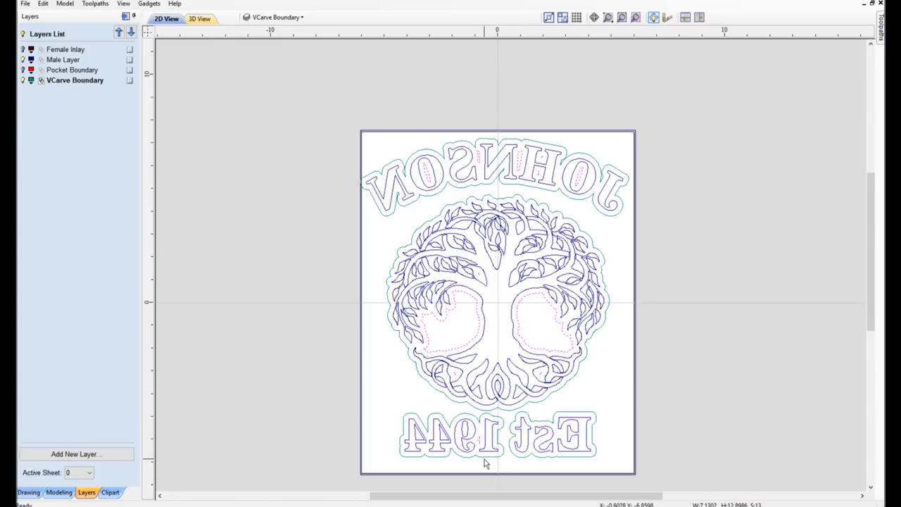
{"action": "left_click", "coordinate": [519, 326], "text": "shift"}
{"action": "left_click", "coordinate": [473, 345], "text": "shift"}
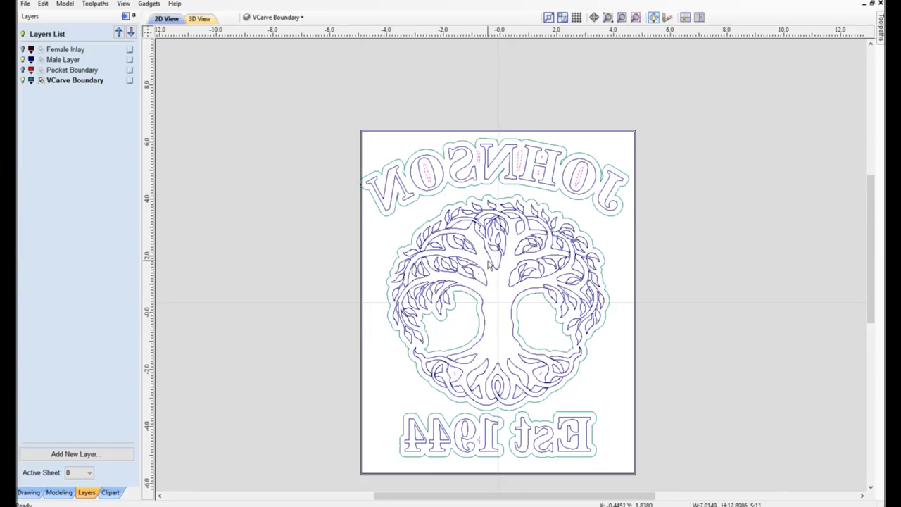
{"action": "scroll", "coordinate": [488, 281], "scroll_direction": "up", "scroll_amount": 6}
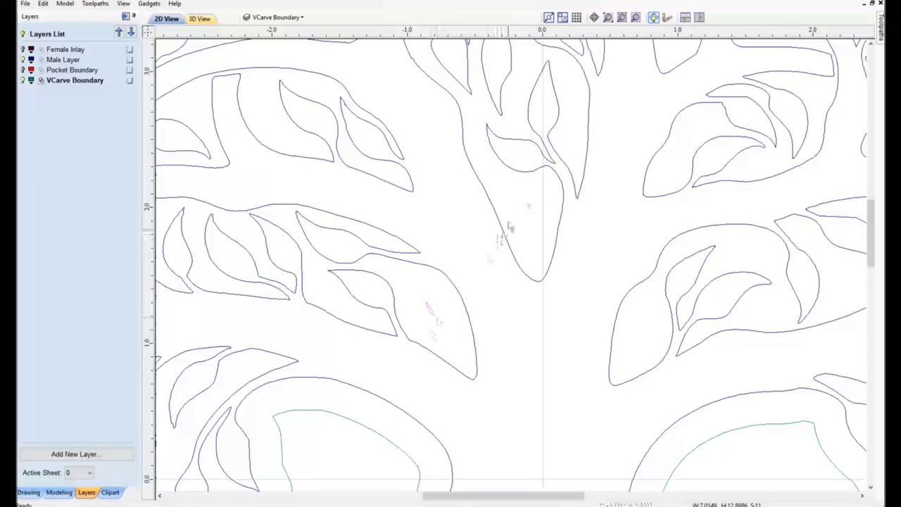
{"action": "scroll", "coordinate": [531, 228], "scroll_direction": "down", "scroll_amount": 4}
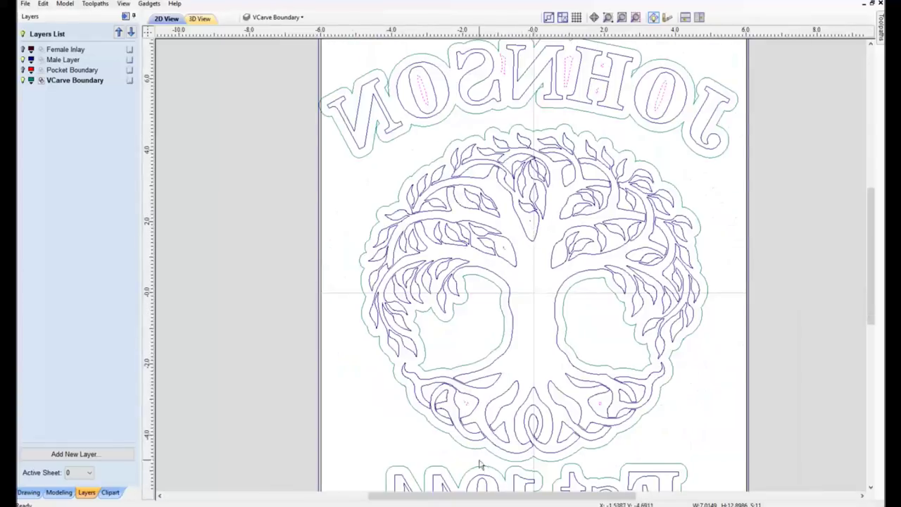
{"action": "scroll", "coordinate": [479, 461], "scroll_direction": "up", "scroll_amount": 3}
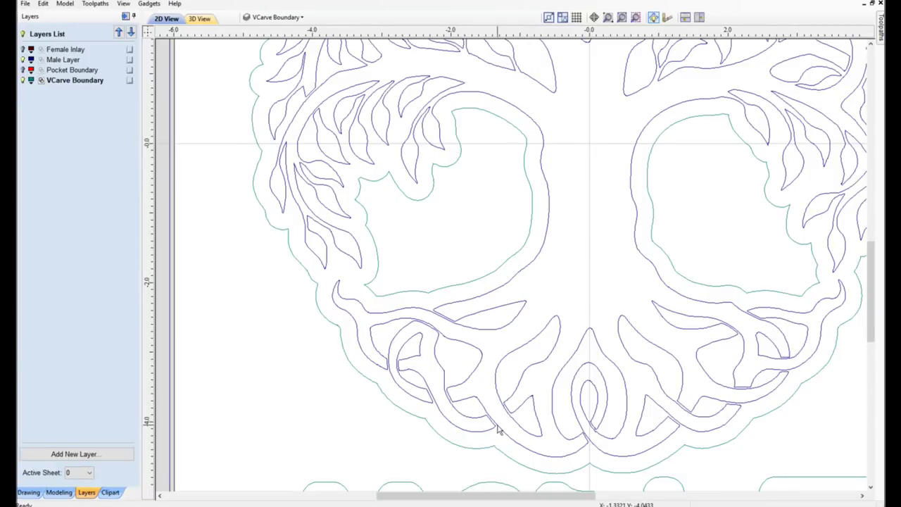
{"action": "scroll", "coordinate": [467, 430], "scroll_direction": "down", "scroll_amount": 4}
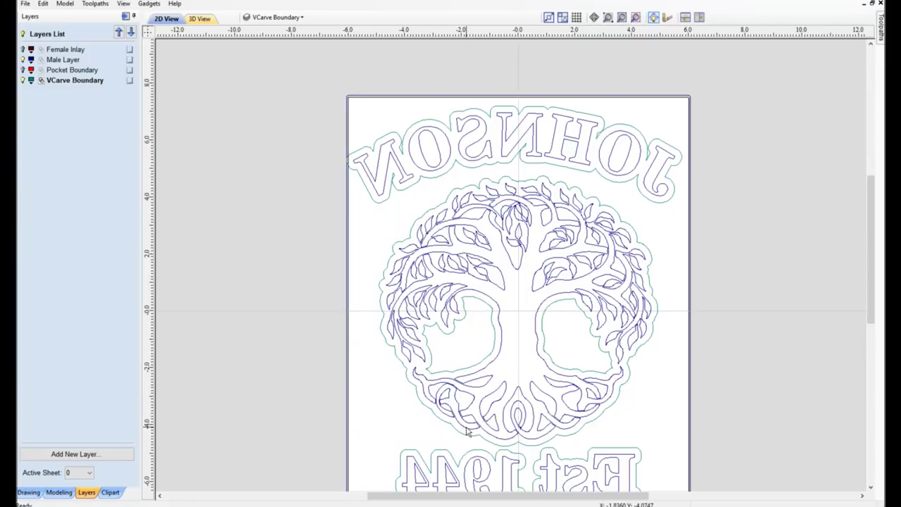
{"action": "scroll", "coordinate": [467, 431], "scroll_direction": "down", "scroll_amount": 2}
{"action": "scroll", "coordinate": [466, 432], "scroll_direction": "up", "scroll_amount": 4}
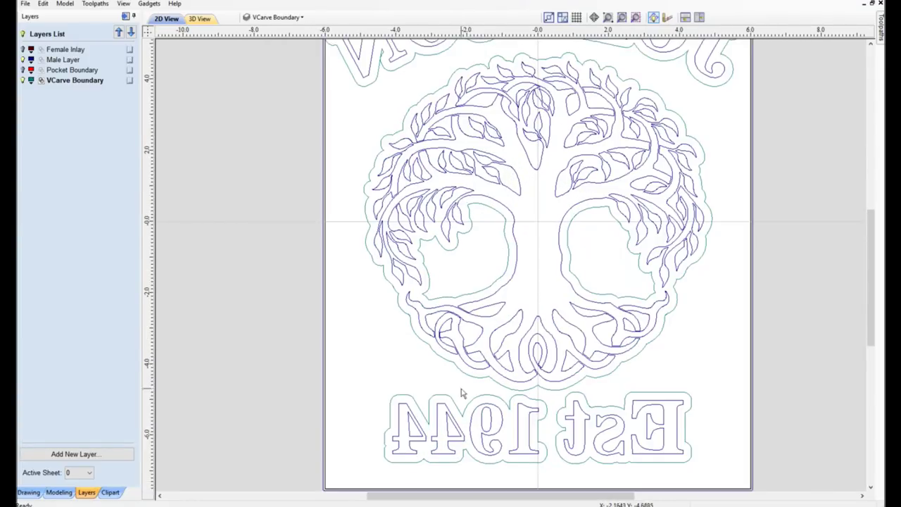
Select the 1944 offset boundary with the Est 1944 letters, then bring up the Toolpaths list.
{"action": "left_click", "coordinate": [469, 412]}
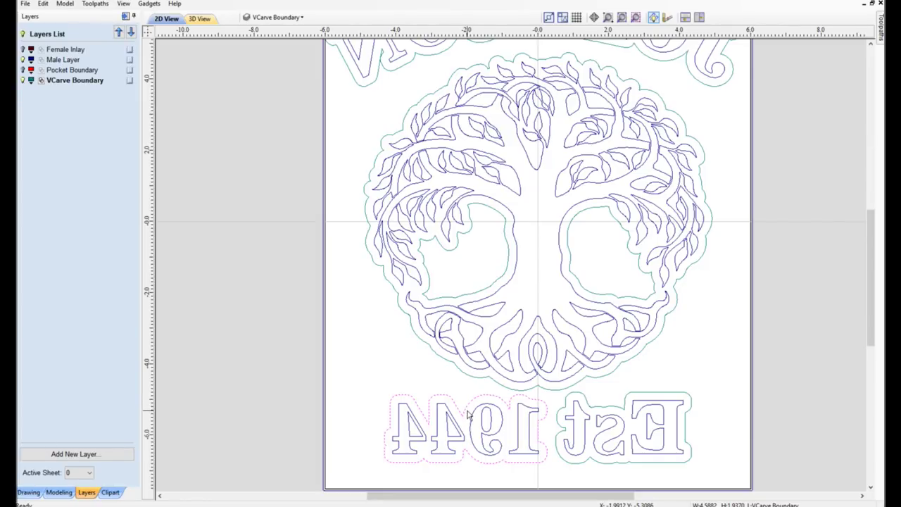
{"action": "left_click", "coordinate": [480, 410], "text": "shift"}
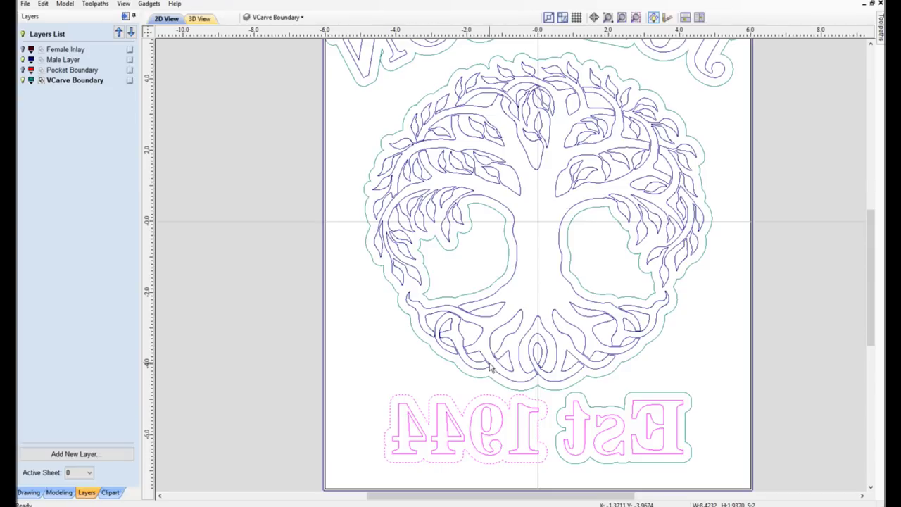
{"action": "scroll", "coordinate": [482, 365], "scroll_direction": "down", "scroll_amount": 1}
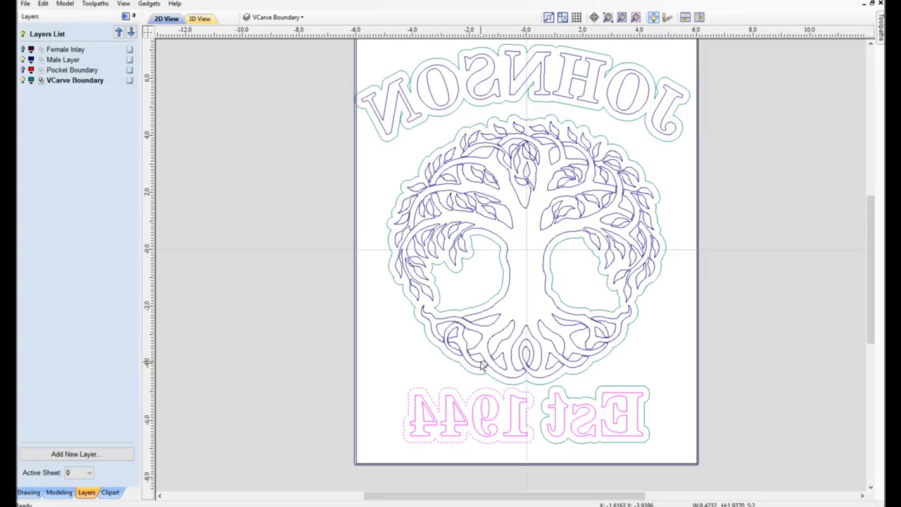
{"action": "double_click", "coordinate": [65, 82]}
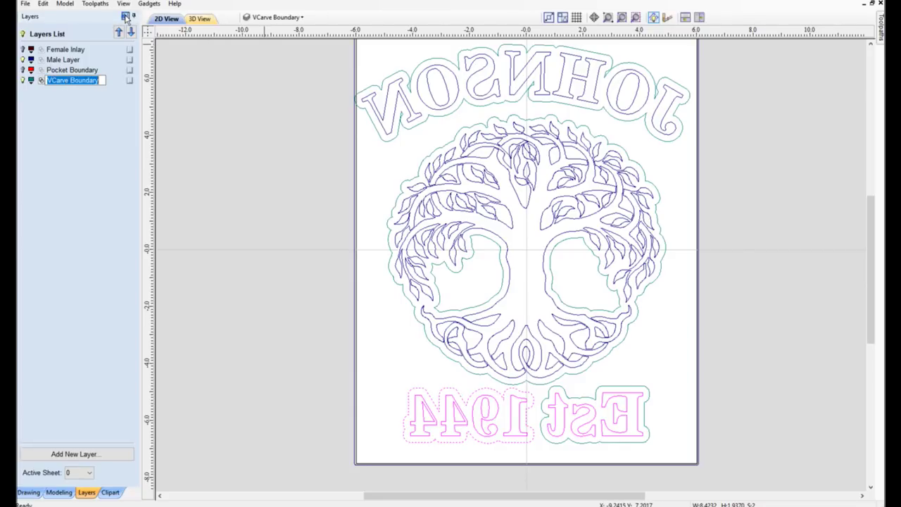
{"action": "left_click", "coordinate": [125, 17]}
Toggle the MaleInlay_Finish [Pocket] preview, then select MaleInlay_Finish and then Roughing Pocket.
{"action": "mouse_move", "coordinate": [880, 31]}
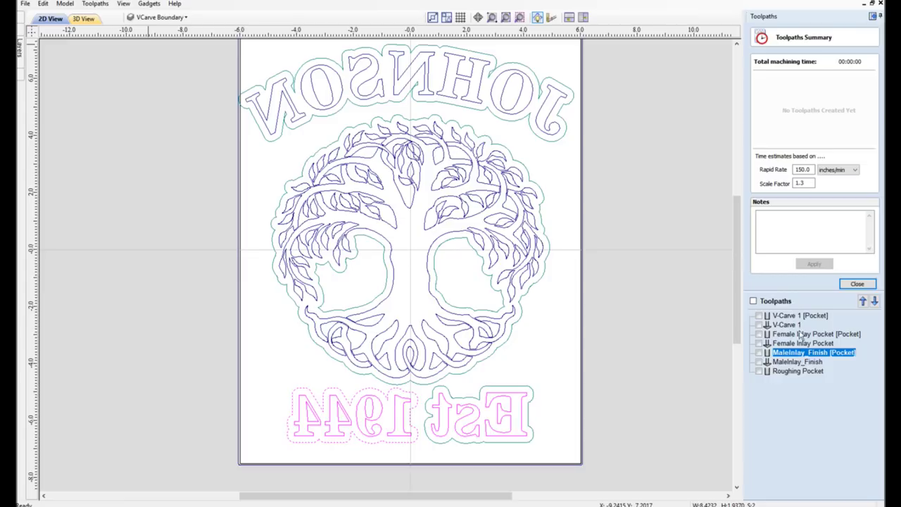
{"action": "left_click", "coordinate": [759, 352]}
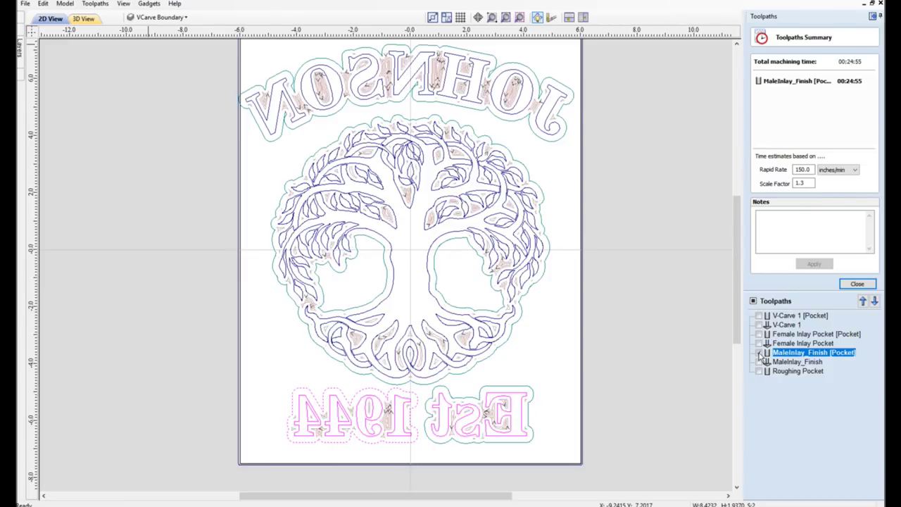
{"action": "left_click", "coordinate": [759, 352]}
{"action": "left_click", "coordinate": [787, 362]}
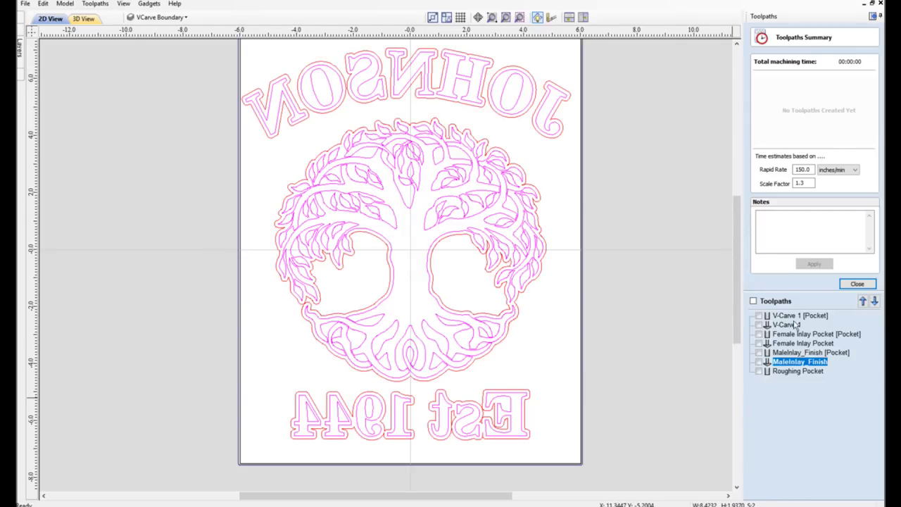
{"action": "left_click", "coordinate": [786, 373]}
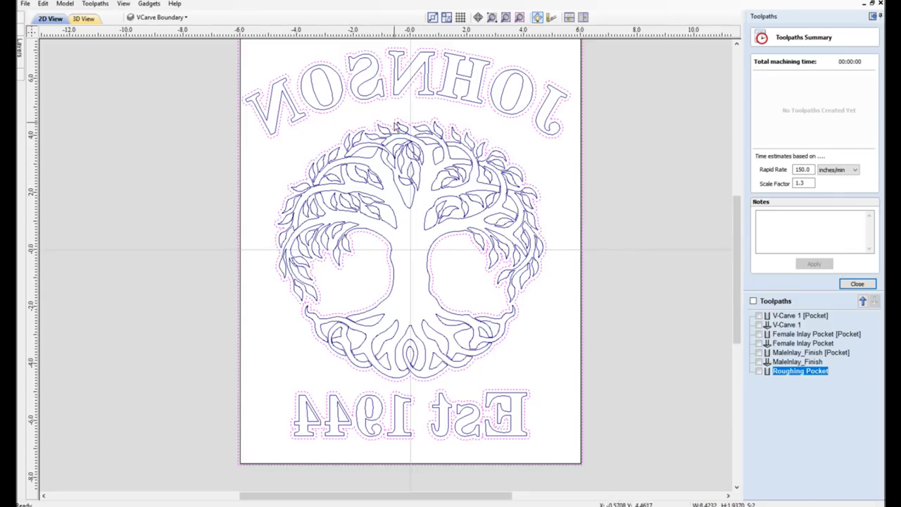
Preview both MaleInlay_Finish toolpaths together, totalling 01:49:37 machining time.
{"action": "left_click", "coordinate": [759, 361]}
{"action": "left_click", "coordinate": [759, 361]}
{"action": "left_click", "coordinate": [760, 371]}
{"action": "left_click", "coordinate": [552, 21]}
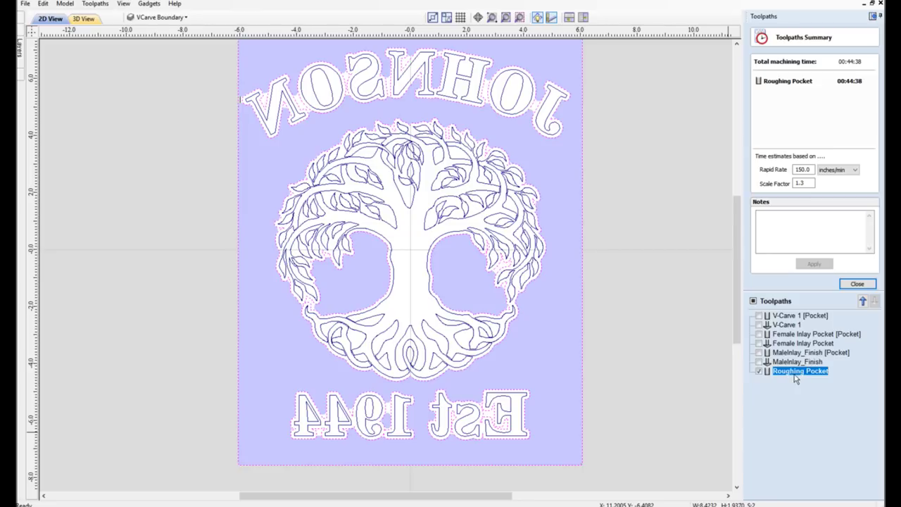
{"action": "left_click", "coordinate": [759, 371]}
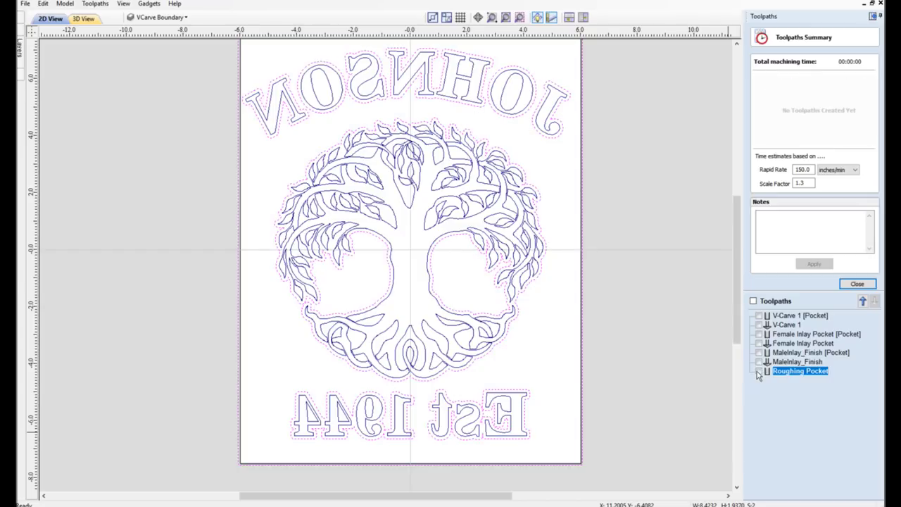
{"action": "left_click", "coordinate": [759, 352]}
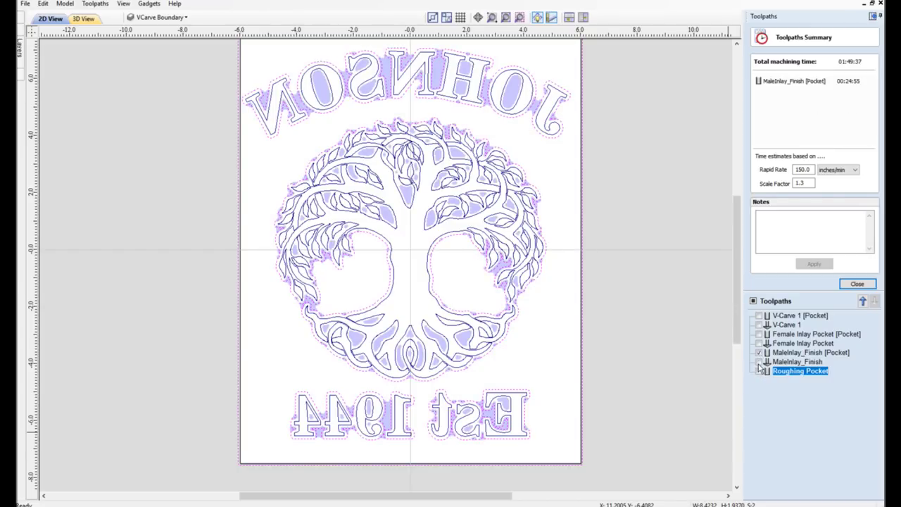
{"action": "left_click", "coordinate": [759, 371]}
{"action": "left_click", "coordinate": [759, 370]}
{"action": "left_click", "coordinate": [759, 362]}
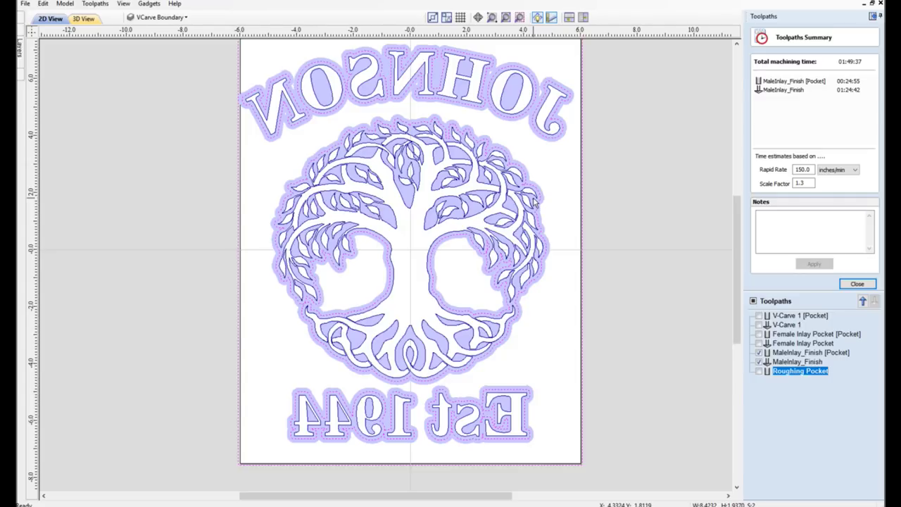
Untick the male inlay and Roughing Pocket previews so the summary total returns to 00:00:00.
{"action": "left_click", "coordinate": [760, 362]}
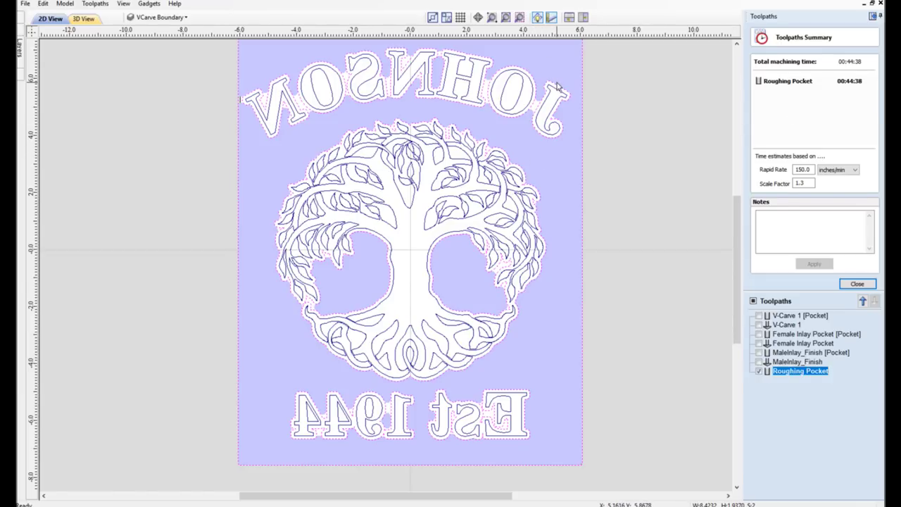
{"action": "scroll", "coordinate": [558, 87], "scroll_direction": "up", "scroll_amount": 1}
{"action": "scroll", "coordinate": [558, 87], "scroll_direction": "up", "scroll_amount": 2}
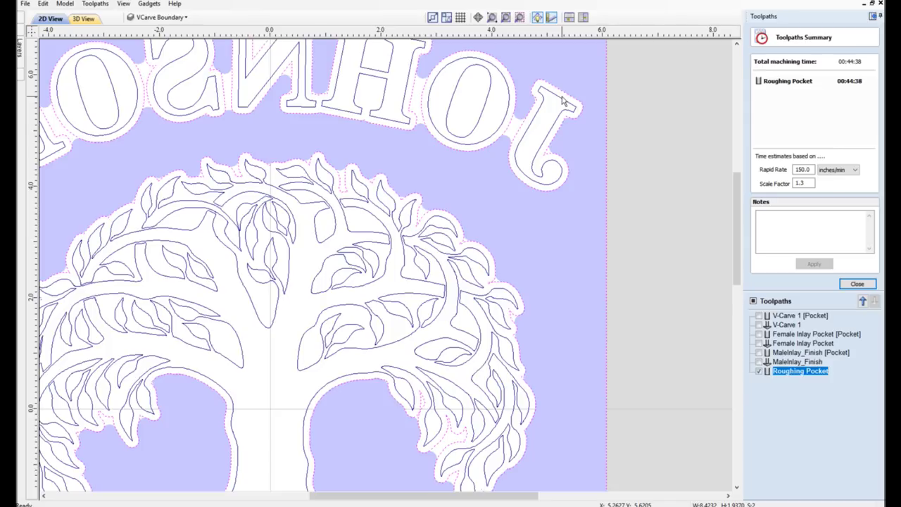
{"action": "scroll", "coordinate": [563, 101], "scroll_direction": "down", "scroll_amount": 5}
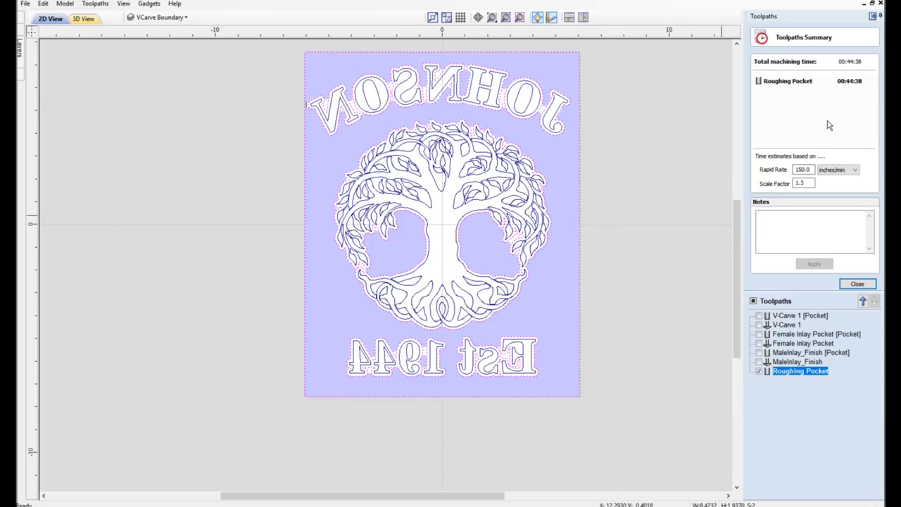
{"action": "left_click", "coordinate": [758, 371]}
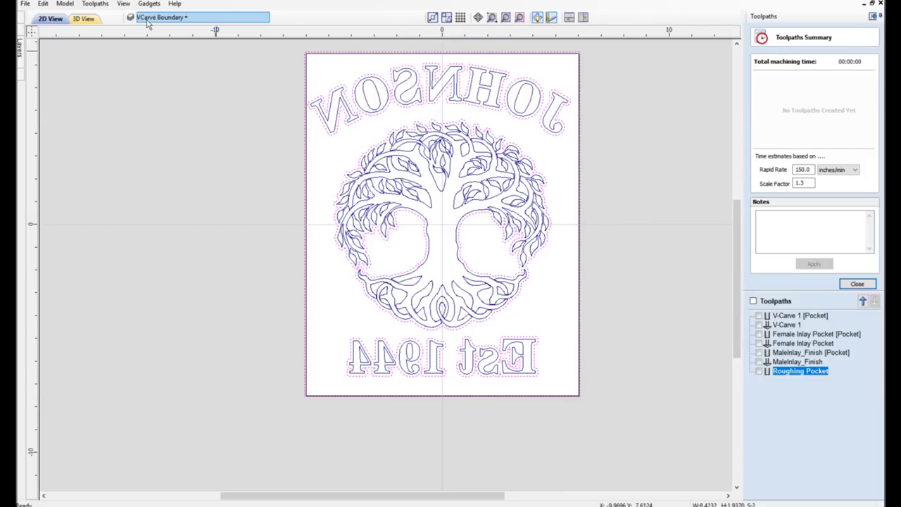
Swap the mirrored male inlay artwork for the readable female inlay artwork.
{"action": "left_click", "coordinate": [145, 59]}
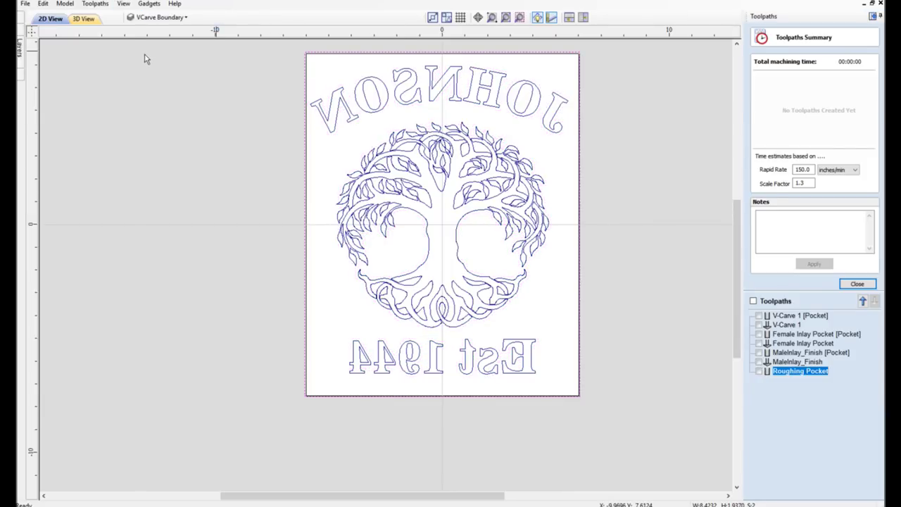
{"action": "key", "text": "Delete"}
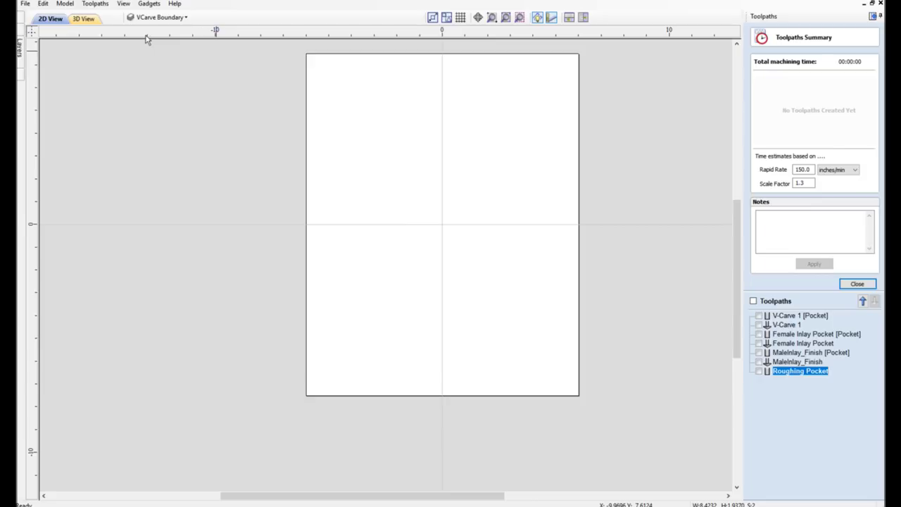
{"action": "key", "text": "ctrl+z"}
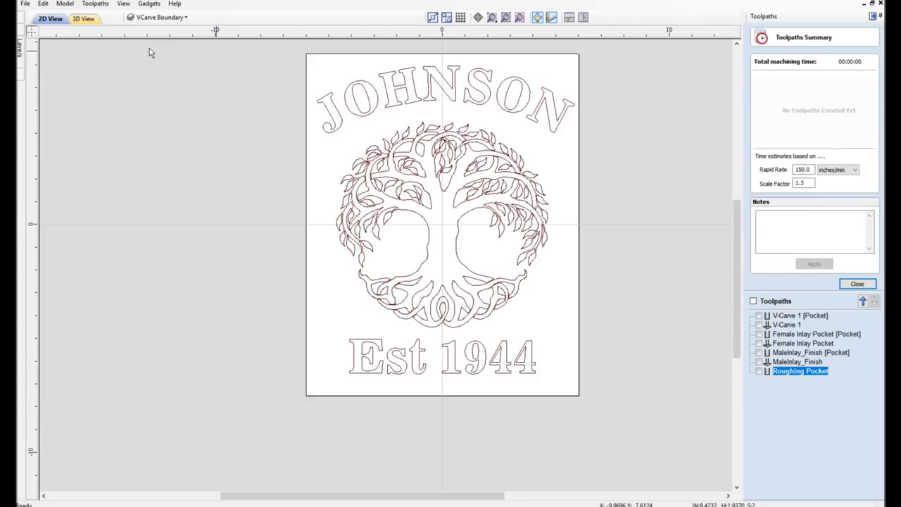
Preview both Female Inlay Pocket toolpaths, 00:20:59 and 00:34:02, totalling 00:55:01.
{"action": "left_click", "coordinate": [759, 334]}
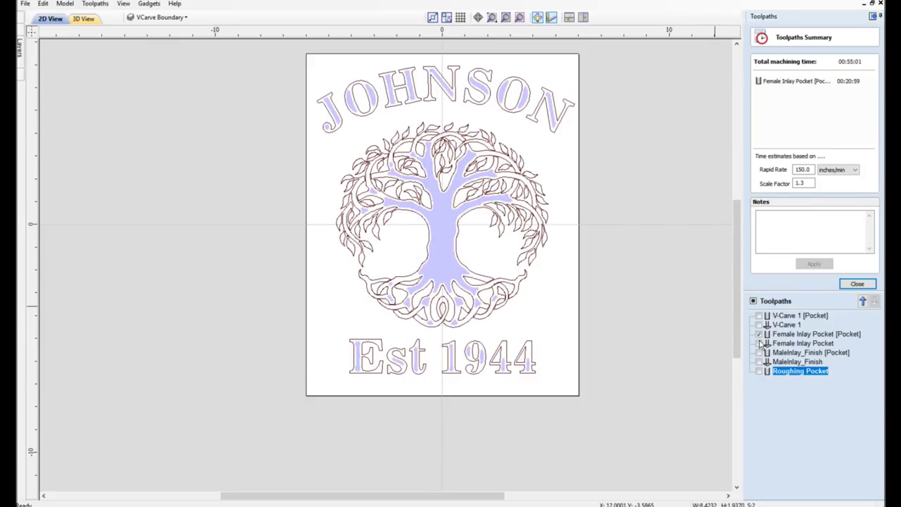
{"action": "left_click", "coordinate": [759, 343]}
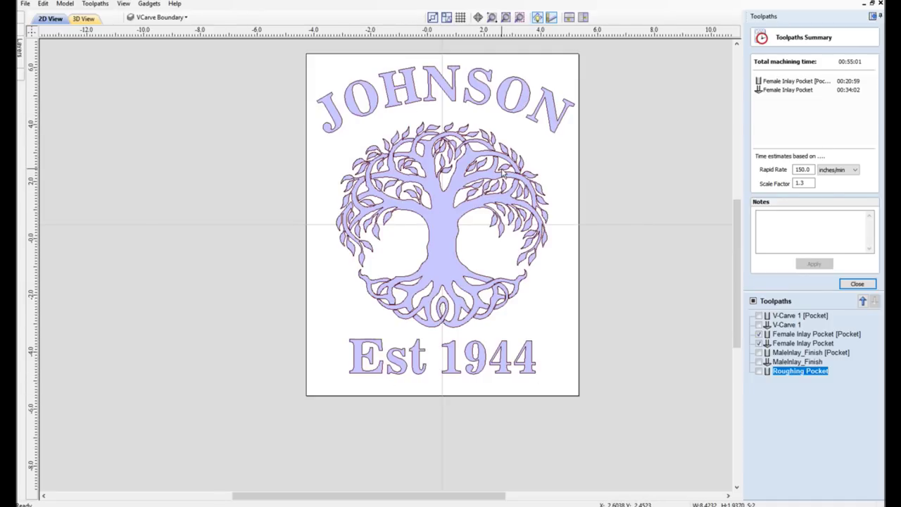
{"action": "scroll", "coordinate": [503, 171], "scroll_direction": "up", "scroll_amount": 1}
{"action": "scroll", "coordinate": [502, 171], "scroll_direction": "down", "scroll_amount": 1}
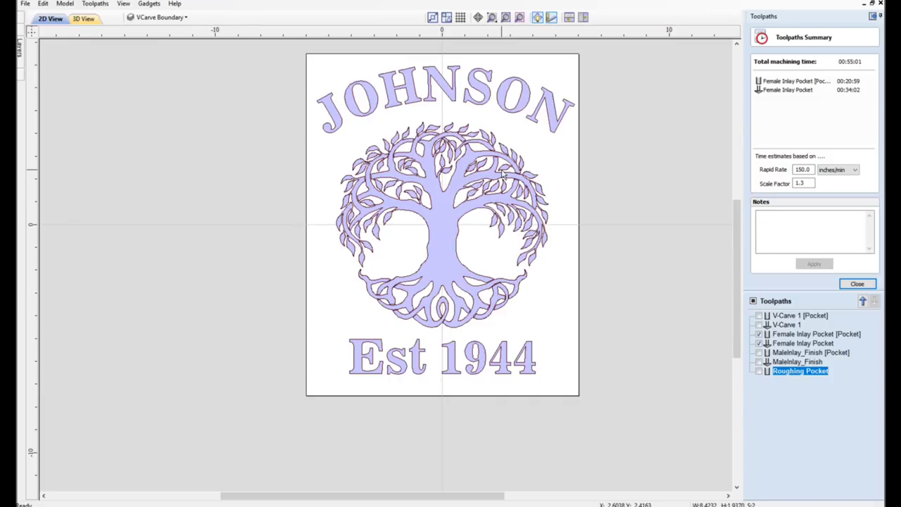
Show the carved pine board in 3D with the Female Inlay Pocket previews unticked.
{"action": "left_click", "coordinate": [84, 19]}
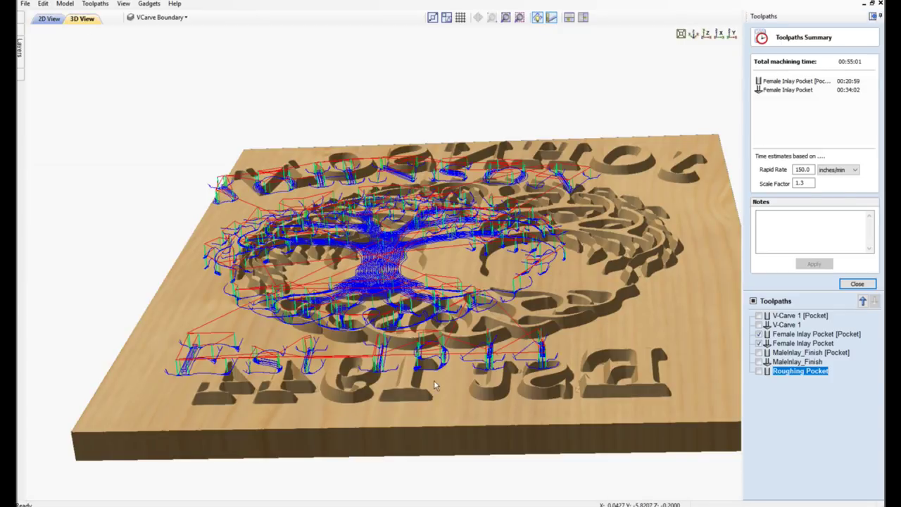
{"action": "left_click", "coordinate": [759, 343]}
{"action": "left_click", "coordinate": [759, 344]}
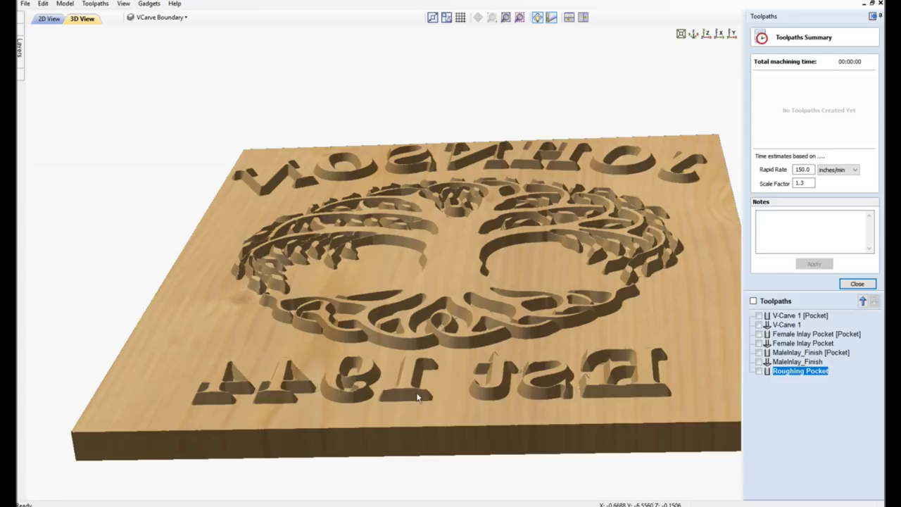
{"action": "scroll", "coordinate": [418, 396], "scroll_direction": "up", "scroll_amount": 2}
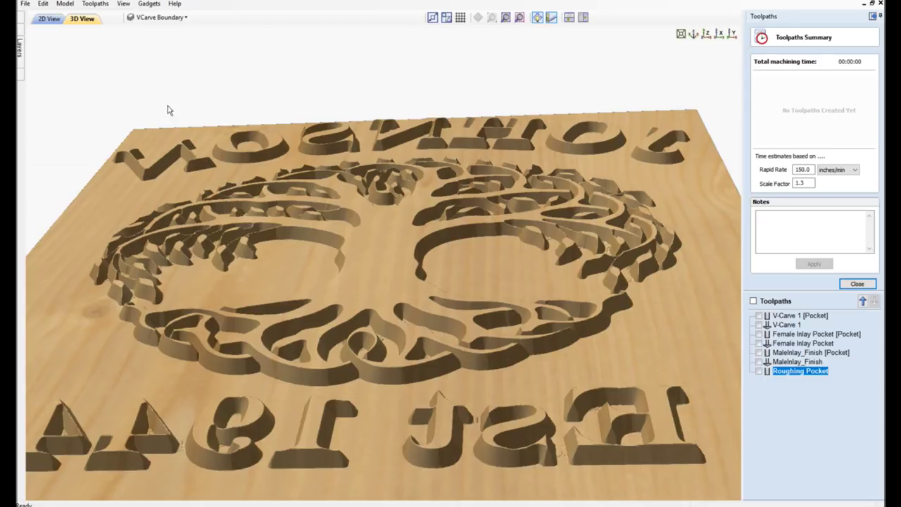
Back in the 2D view, draw a V-shaped polyline beside the artwork.
{"action": "left_click", "coordinate": [49, 18]}
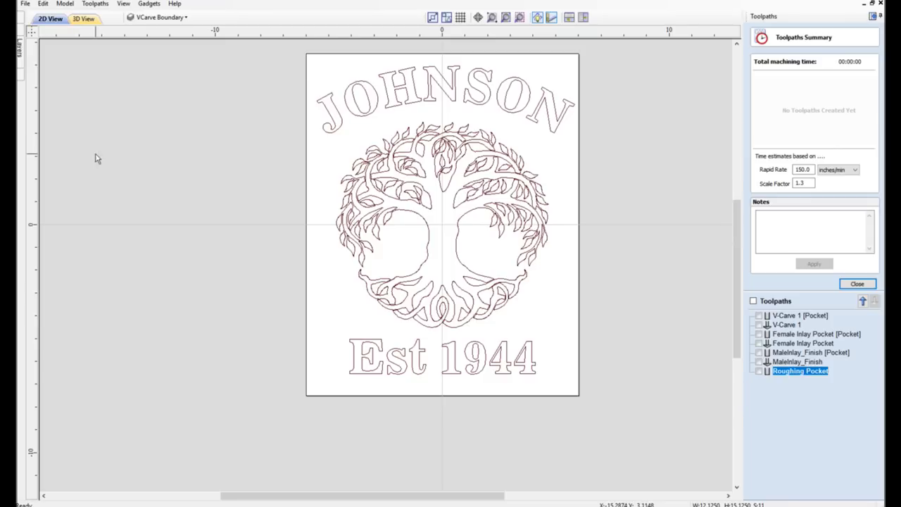
{"action": "left_click", "coordinate": [21, 26]}
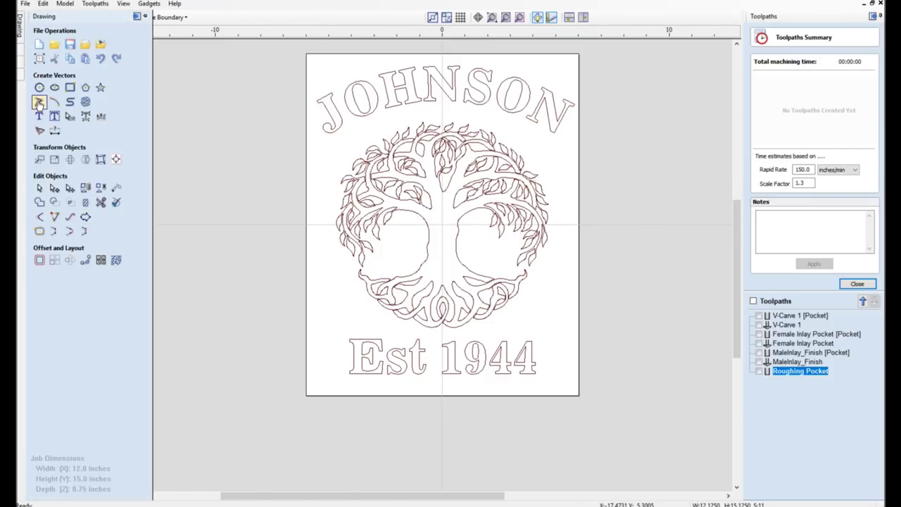
{"action": "left_click", "coordinate": [40, 102]}
{"action": "left_click", "coordinate": [264, 165]}
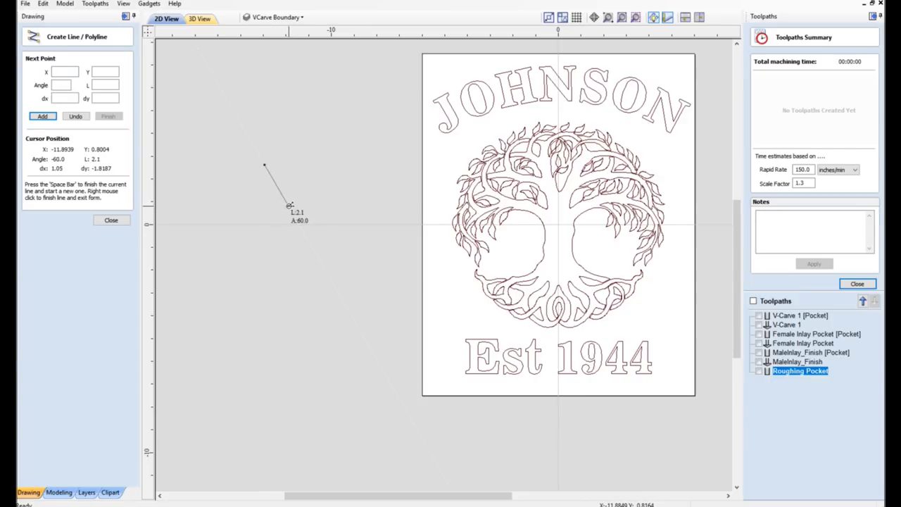
{"action": "left_click", "coordinate": [289, 205]}
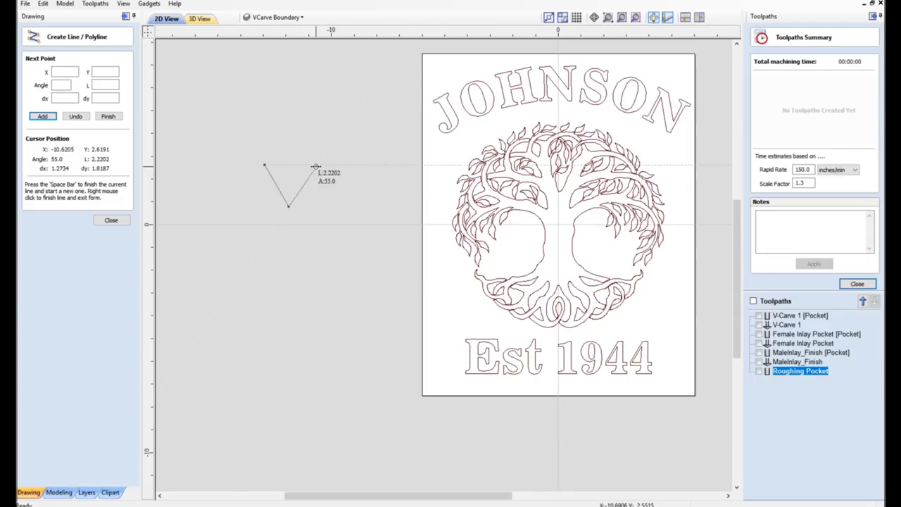
{"action": "left_click", "coordinate": [311, 164]}
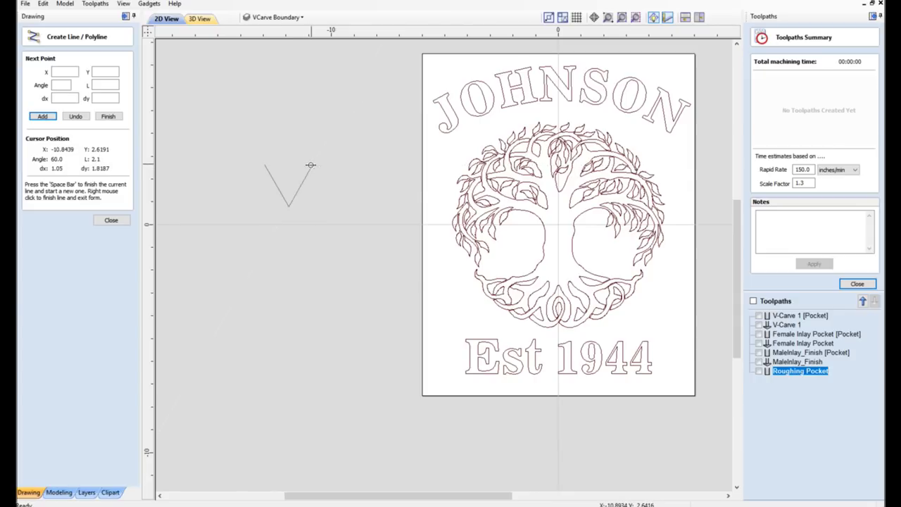
{"action": "left_click", "coordinate": [288, 208]}
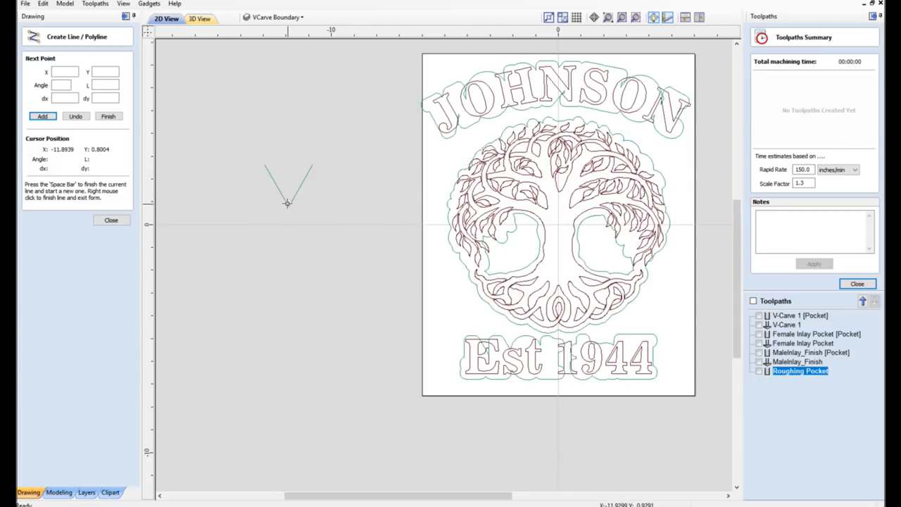
{"action": "key", "text": "space"}
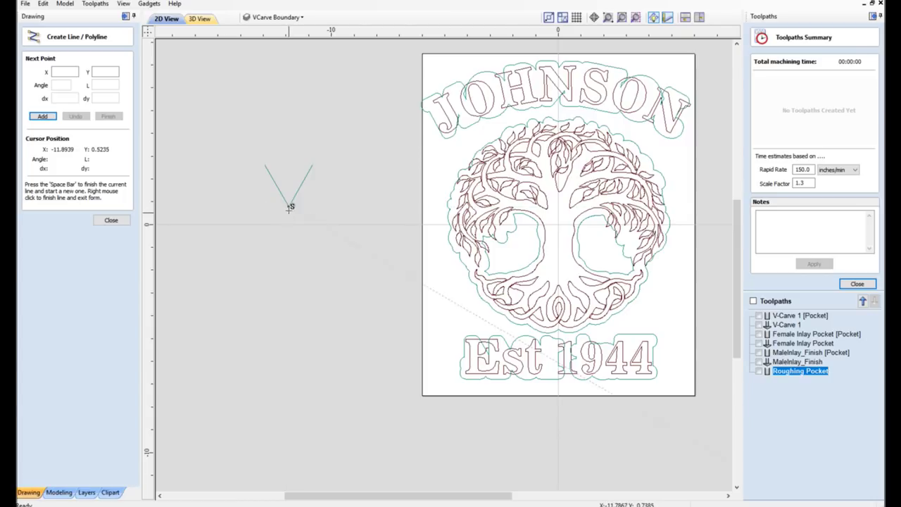
Draw a 3.7-inch horizontal line to the right from the V's tip.
{"action": "left_click", "coordinate": [289, 207]}
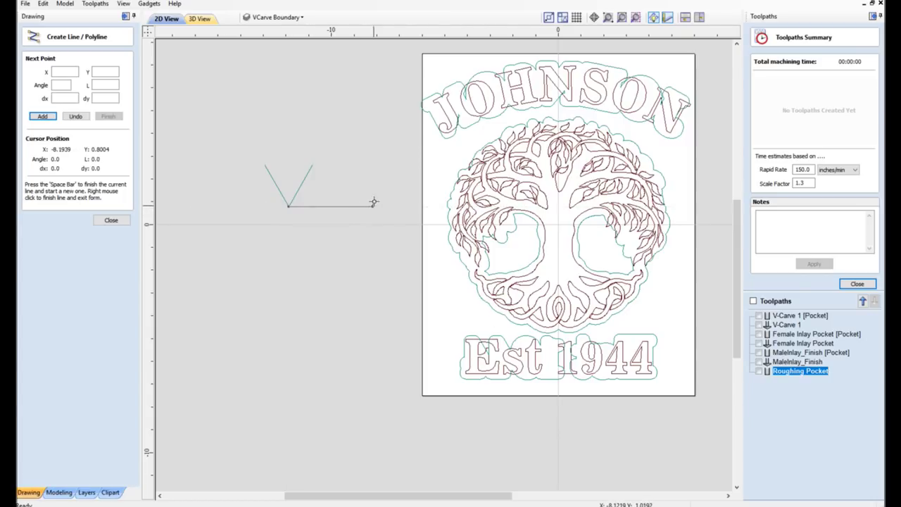
{"action": "left_click", "coordinate": [374, 206]}
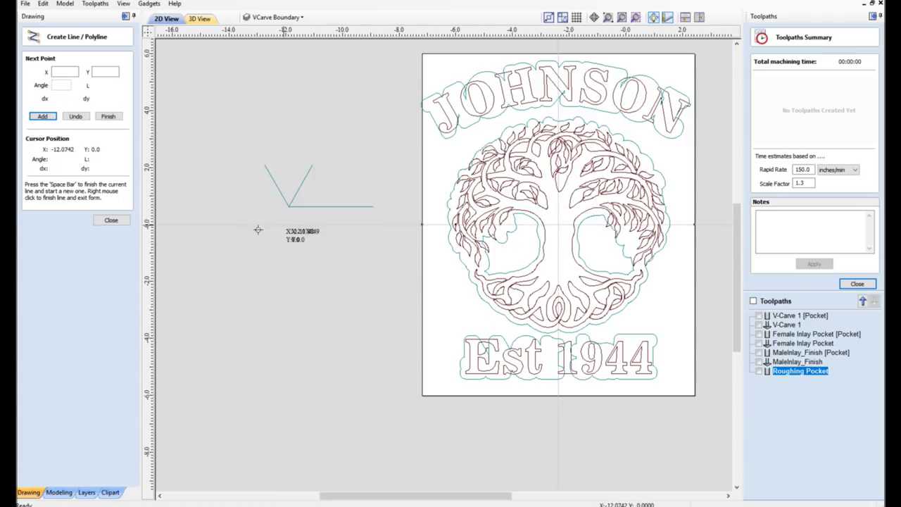
{"action": "scroll", "coordinate": [280, 226], "scroll_direction": "up", "scroll_amount": 2}
{"action": "key", "text": "space"}
{"action": "right_click", "coordinate": [319, 198]}
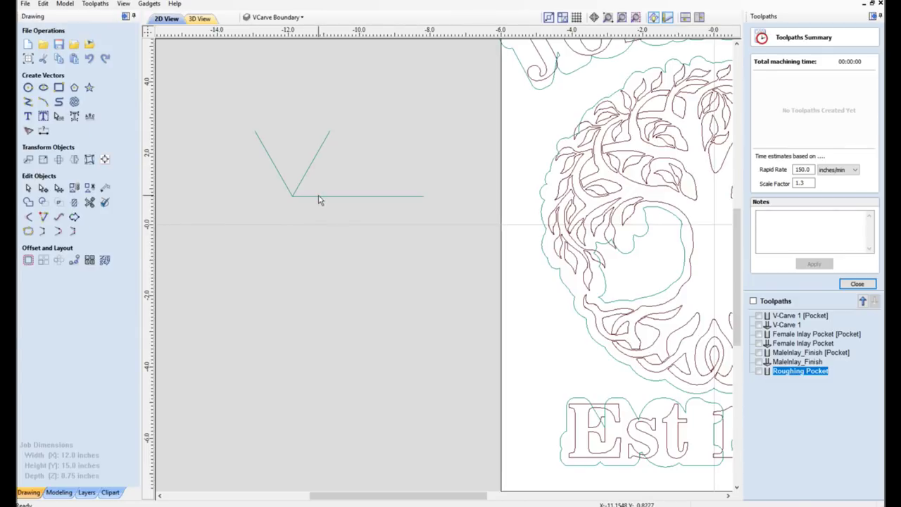
Select the horizontal line and move it vertically with a Y offset of -2.
{"action": "left_click", "coordinate": [319, 197]}
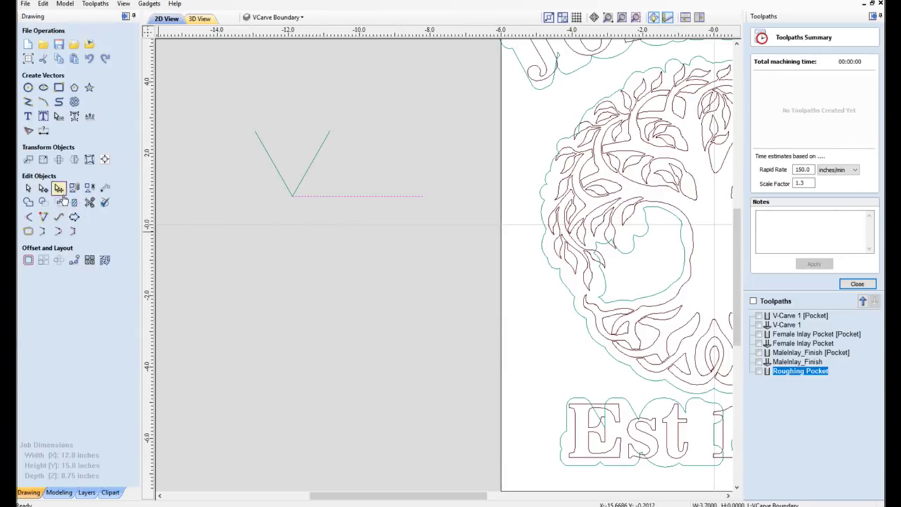
{"action": "left_click", "coordinate": [43, 159]}
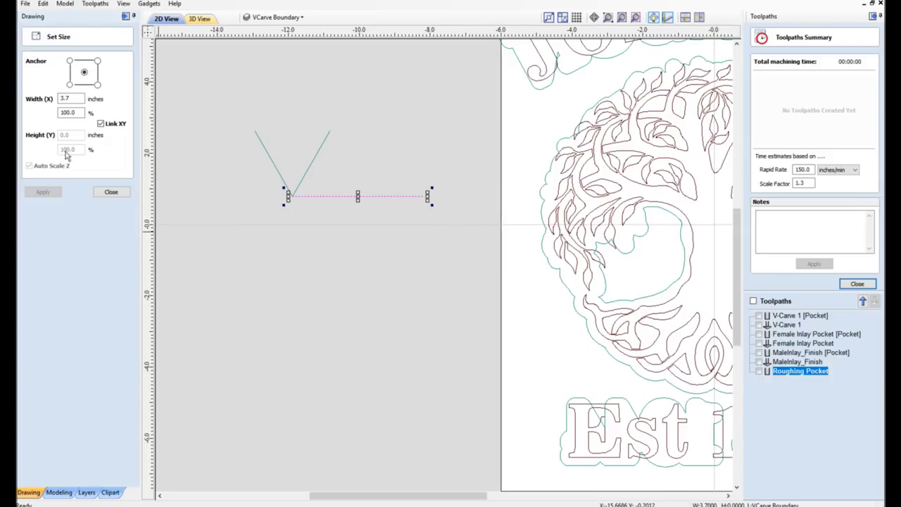
{"action": "left_click", "coordinate": [107, 194]}
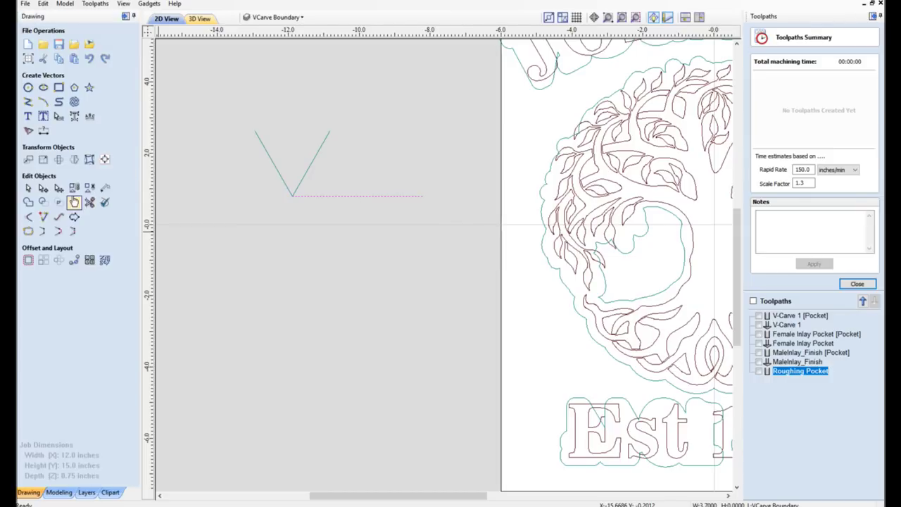
{"action": "left_click", "coordinate": [35, 156]}
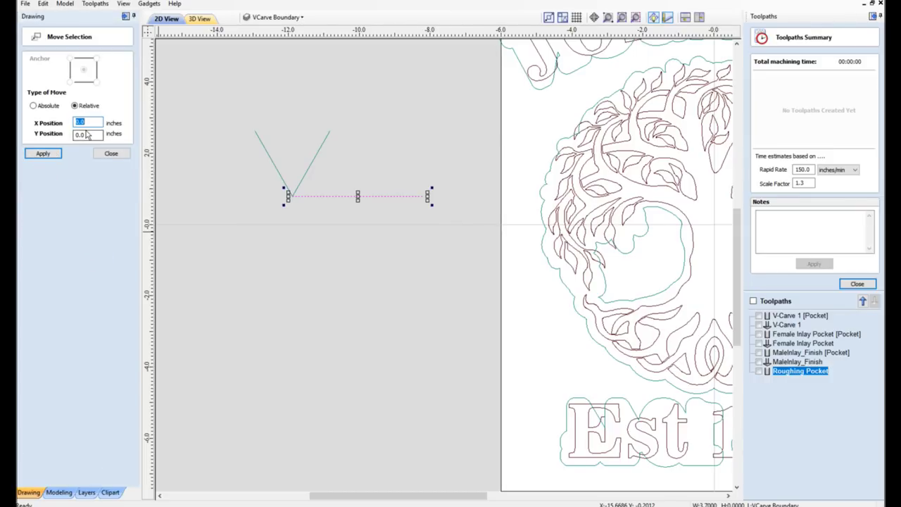
{"action": "left_click", "coordinate": [81, 134]}
{"action": "type", "text": "-2"}
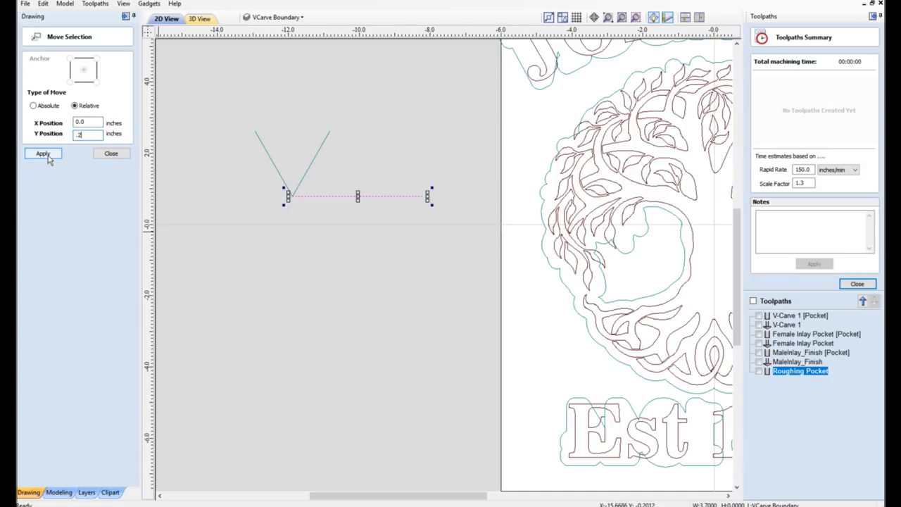
{"action": "left_click", "coordinate": [45, 155]}
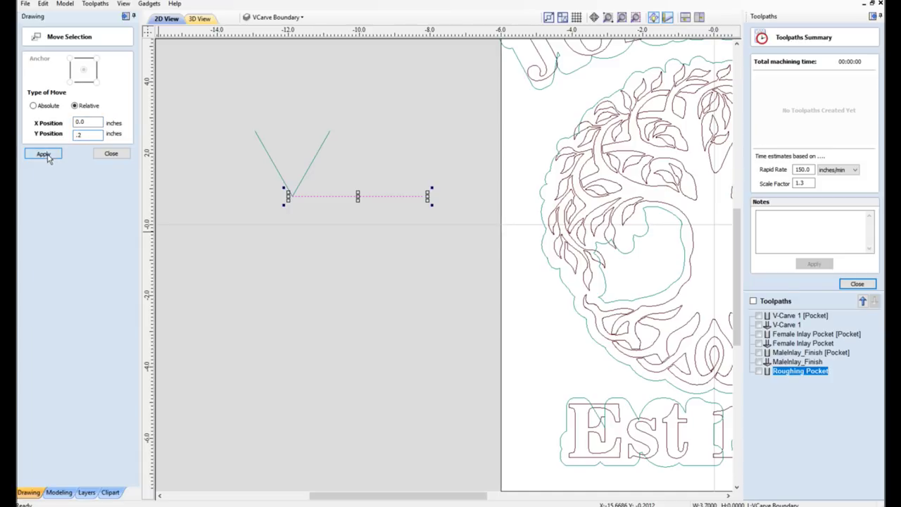
{"action": "left_click", "coordinate": [111, 155]}
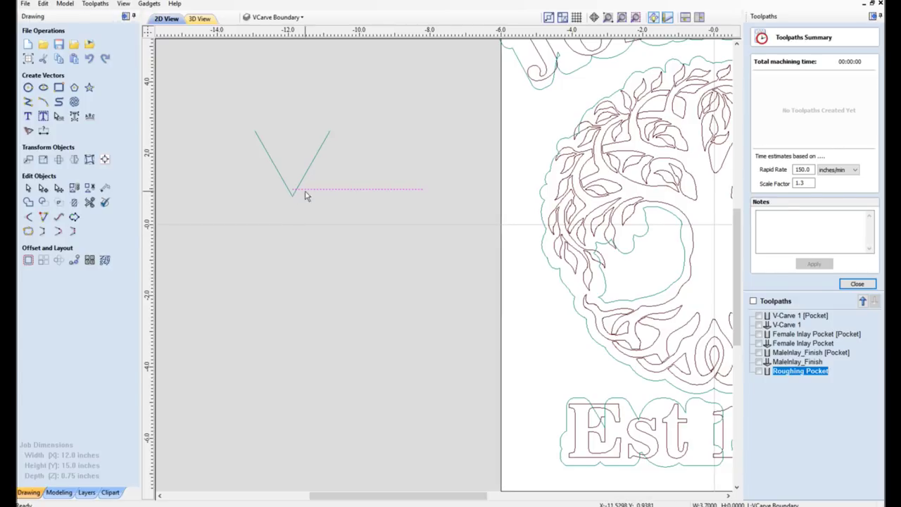
Place a 0.1155-inch horizontal dimension across the V's width below its tip.
{"action": "scroll", "coordinate": [305, 195], "scroll_direction": "up", "scroll_amount": 2}
{"action": "scroll", "coordinate": [268, 211], "scroll_direction": "up", "scroll_amount": 2}
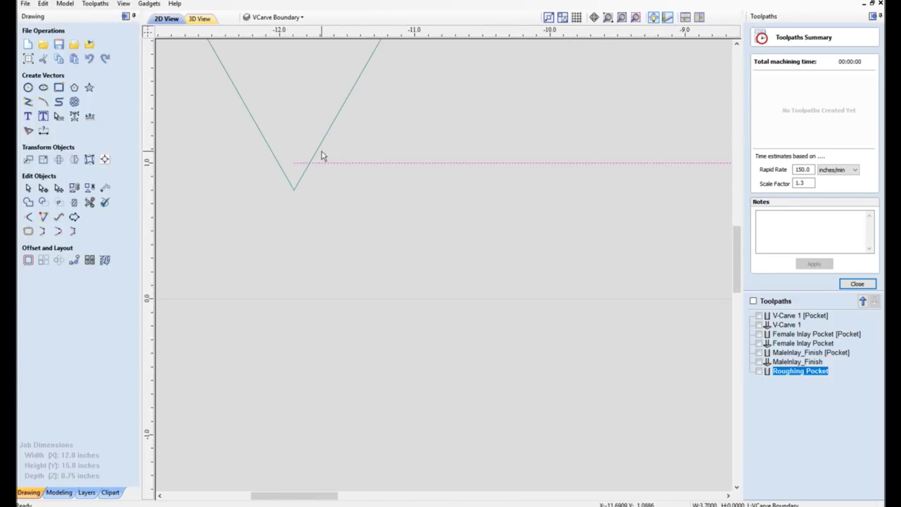
{"action": "left_click", "coordinate": [43, 131]}
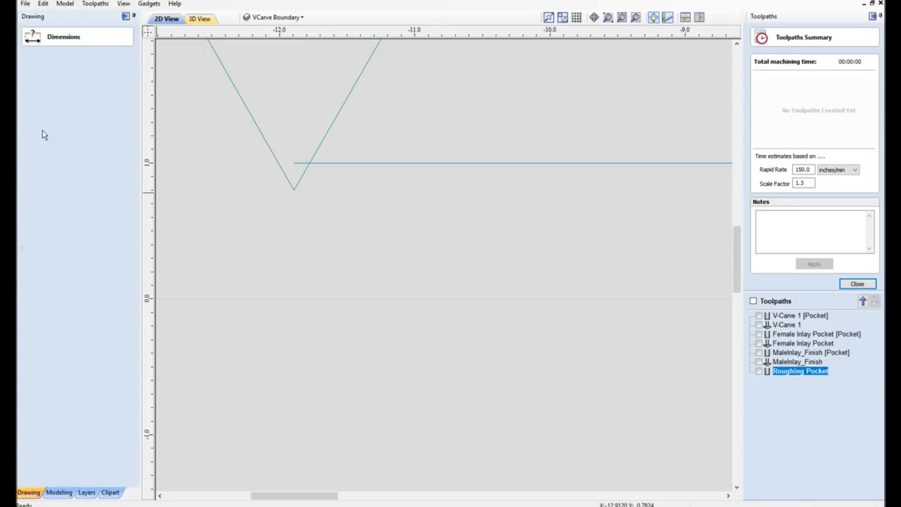
{"action": "left_click", "coordinate": [74, 110]}
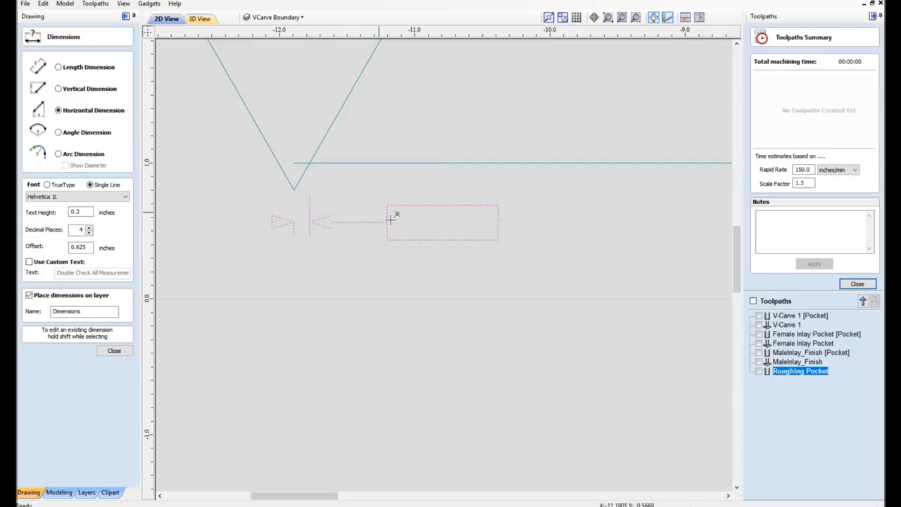
{"action": "left_click", "coordinate": [381, 261]}
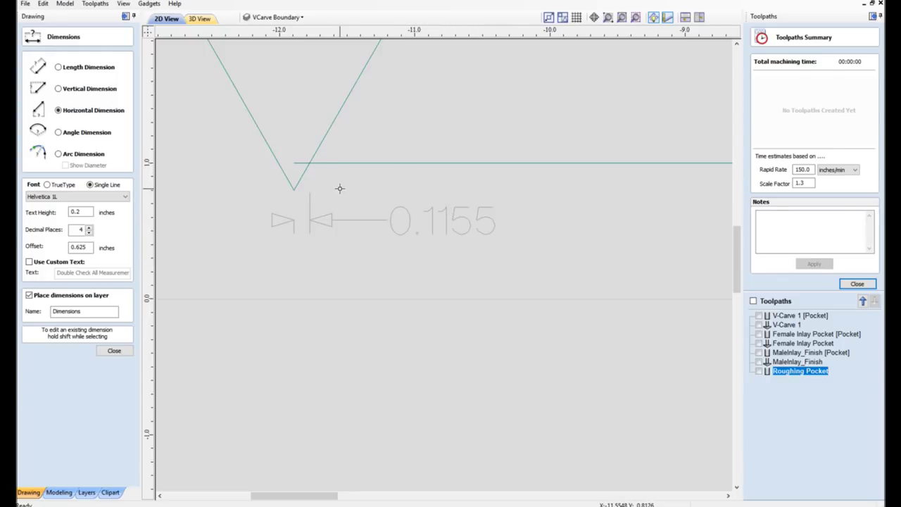
{"action": "left_click", "coordinate": [117, 355]}
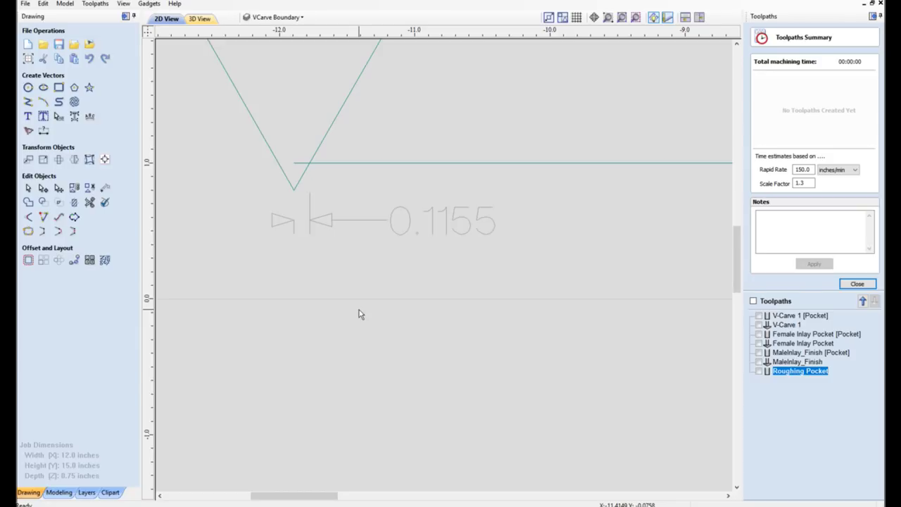
Zoom out until the entire 12 x 15 inch board is visible.
{"action": "scroll", "coordinate": [329, 301], "scroll_direction": "down", "scroll_amount": 4}
{"action": "scroll", "coordinate": [328, 300], "scroll_direction": "down", "scroll_amount": 5}
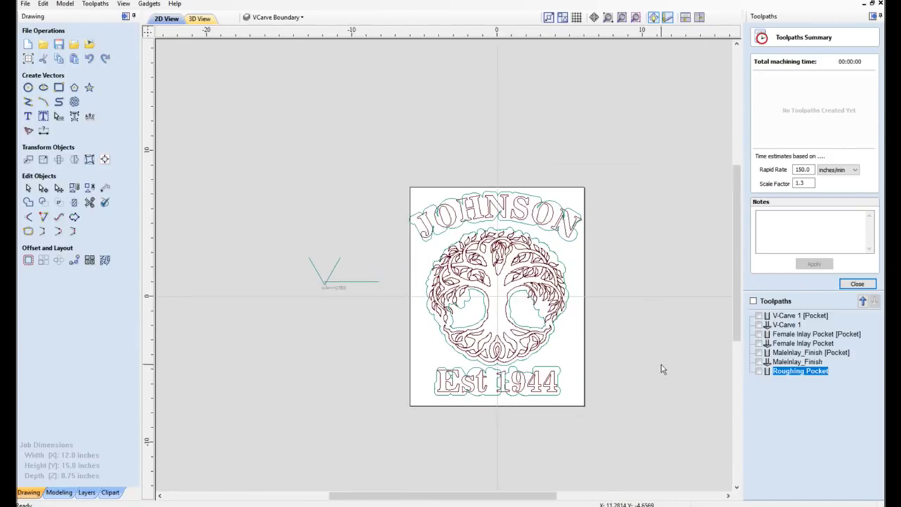
{"action": "scroll", "coordinate": [604, 362], "scroll_direction": "up", "scroll_amount": 1}
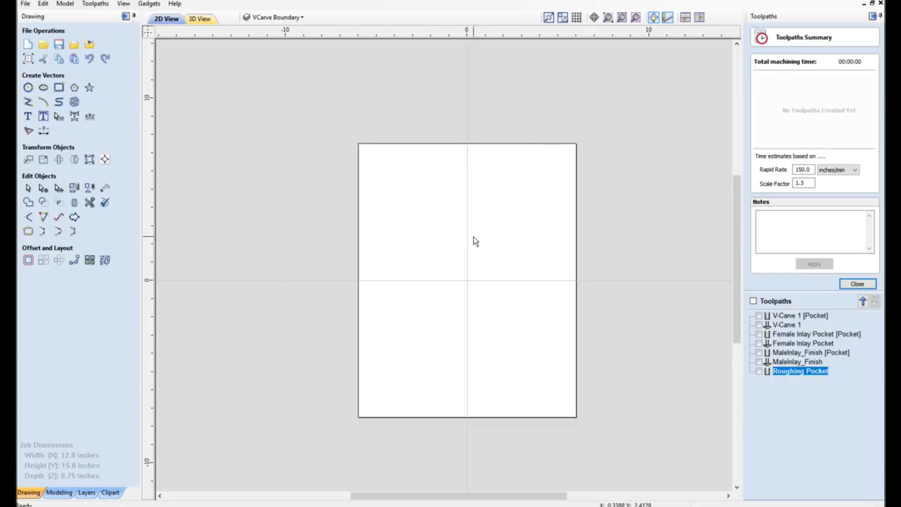
{"action": "scroll", "coordinate": [466, 233], "scroll_direction": "down", "scroll_amount": 2}
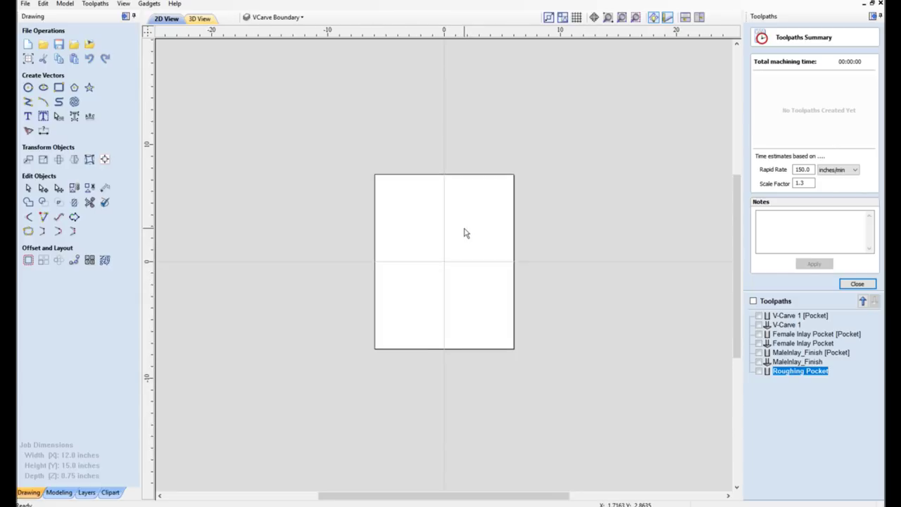
{"action": "scroll", "coordinate": [464, 233], "scroll_direction": "up", "scroll_amount": 2}
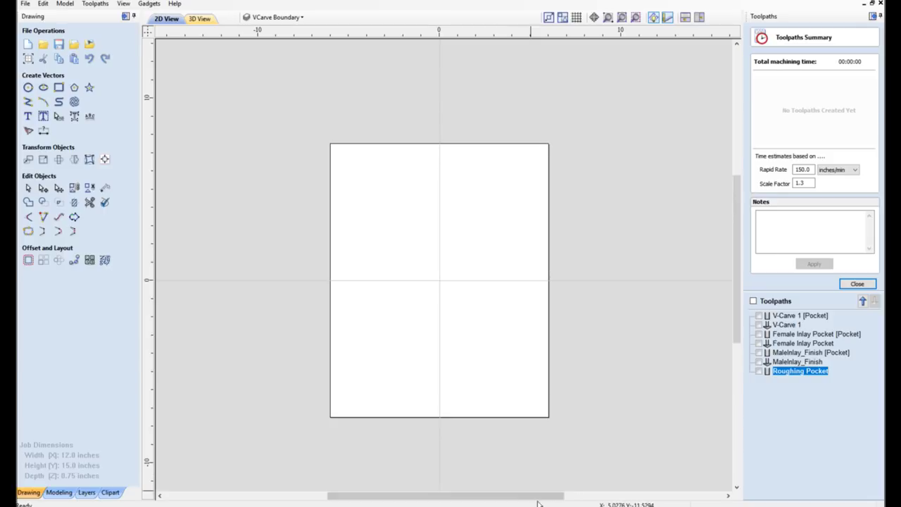
Check the Female Inlay Pocket settings, then open MaleInlay_Finish and select its start depth.
{"action": "double_click", "coordinate": [783, 336]}
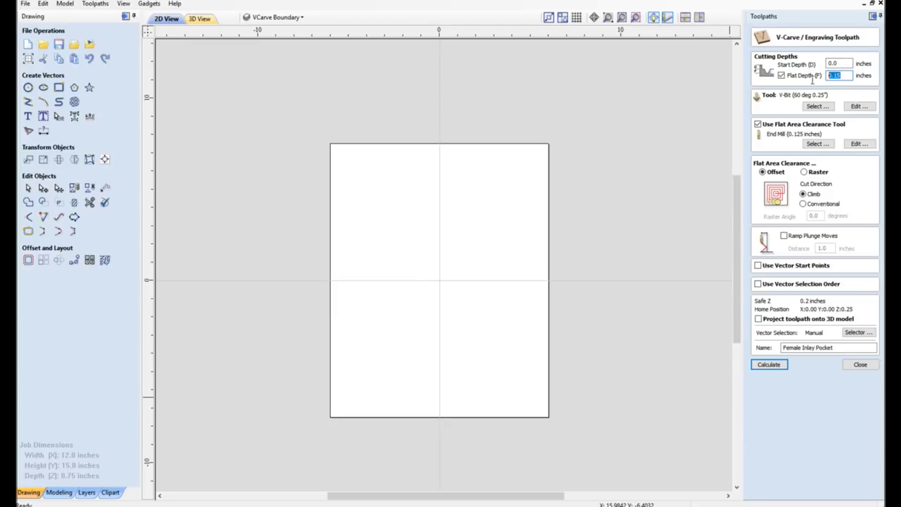
{"action": "left_click", "coordinate": [861, 365]}
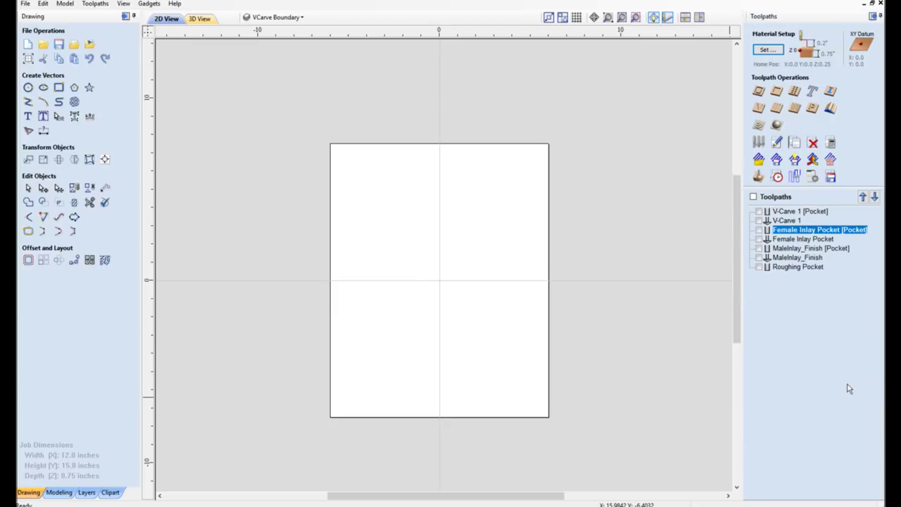
{"action": "double_click", "coordinate": [784, 252]}
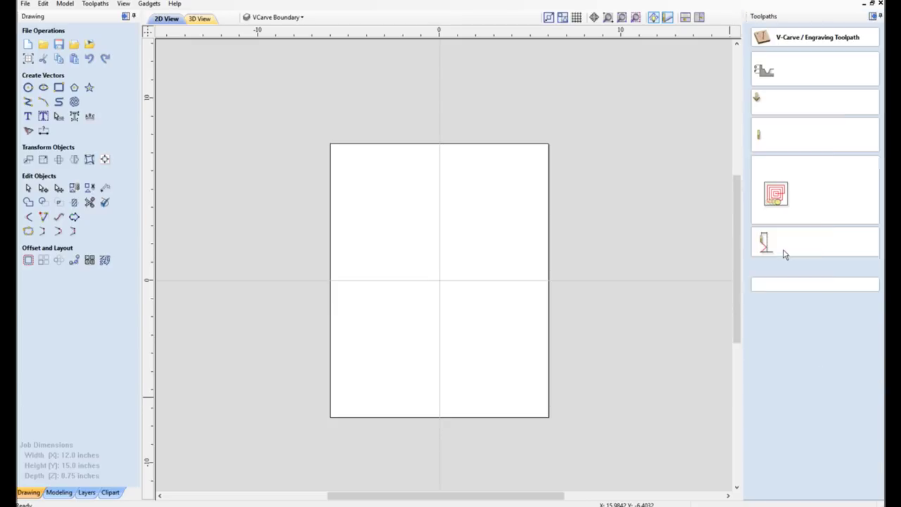
{"action": "left_click_drag", "start_coordinate": [841, 63], "coordinate": [818, 79]}
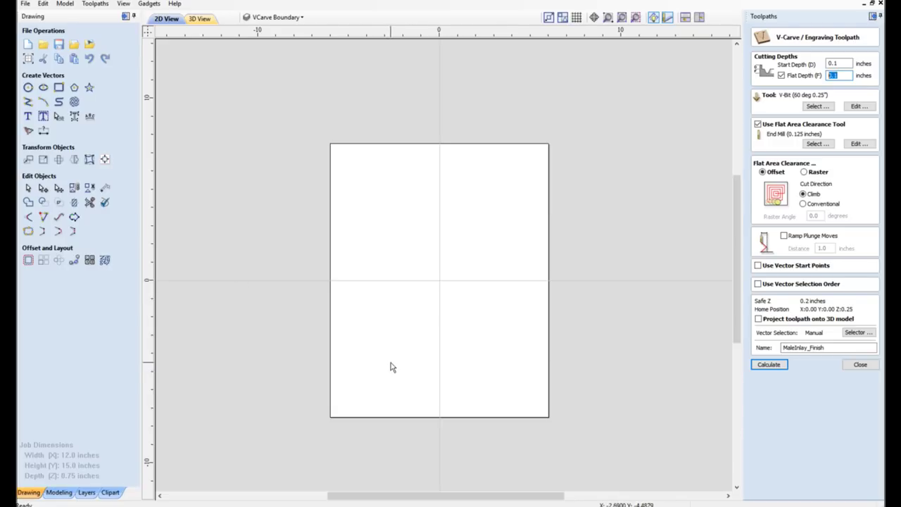
Show the JOHNSON tree vectors again and close the MaleInlay_Finish toolpath form.
{"action": "left_click", "coordinate": [272, 19]}
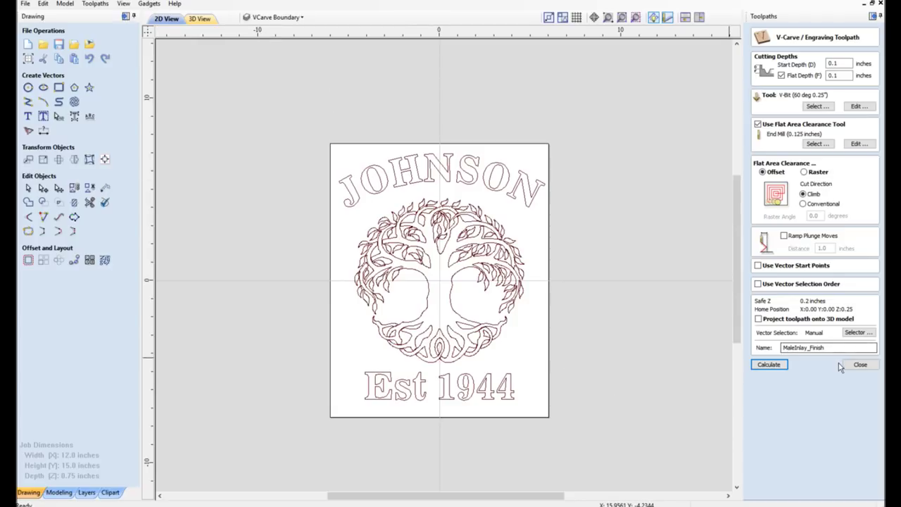
{"action": "left_click", "coordinate": [860, 366]}
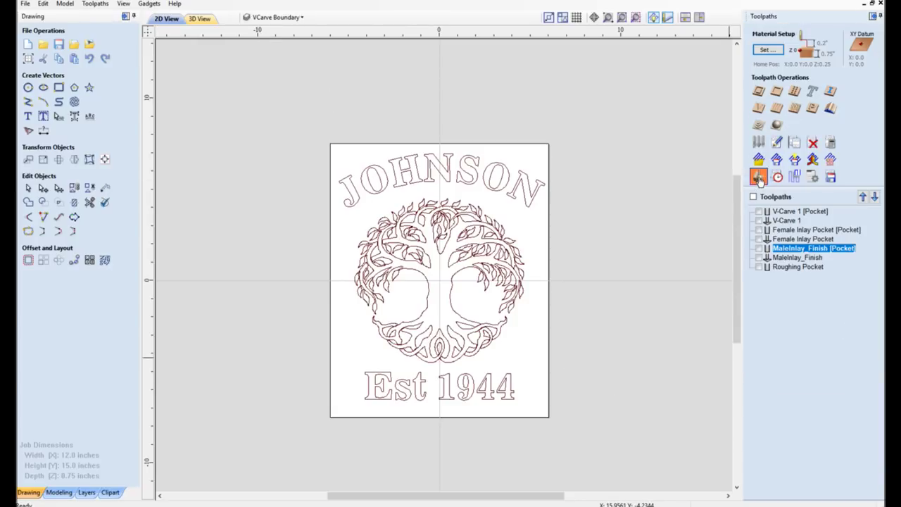
Reset the 3D preview and preview only the visible Female Inlay Pocket toolpaths.
{"action": "left_click", "coordinate": [764, 197]}
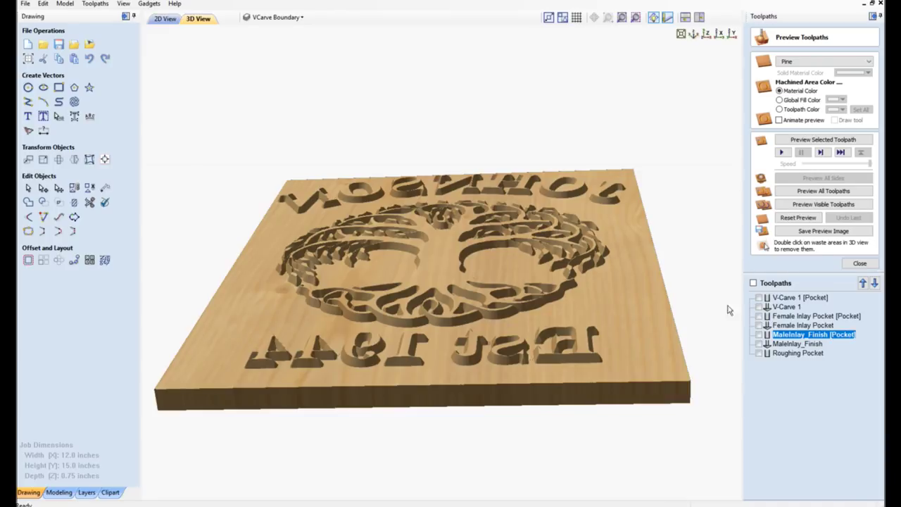
{"action": "left_click_drag", "start_coordinate": [426, 313], "coordinate": [439, 375]}
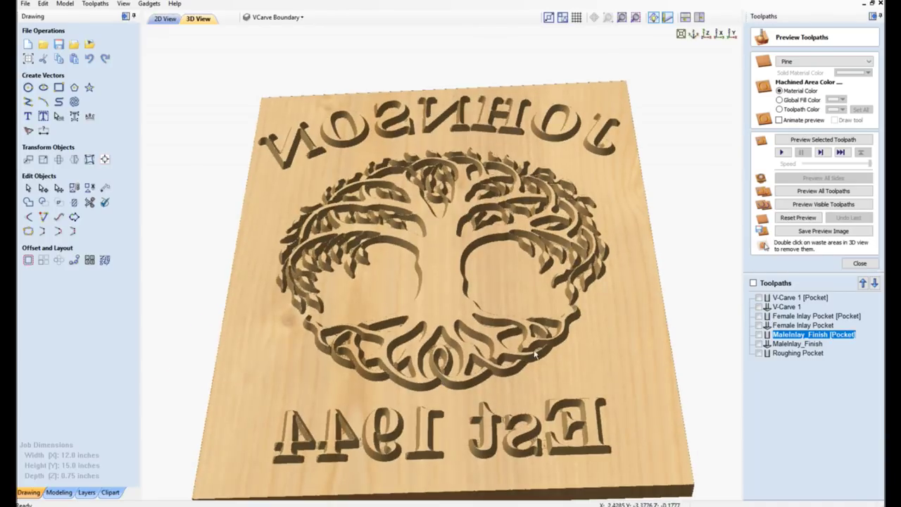
{"action": "left_click", "coordinate": [799, 218]}
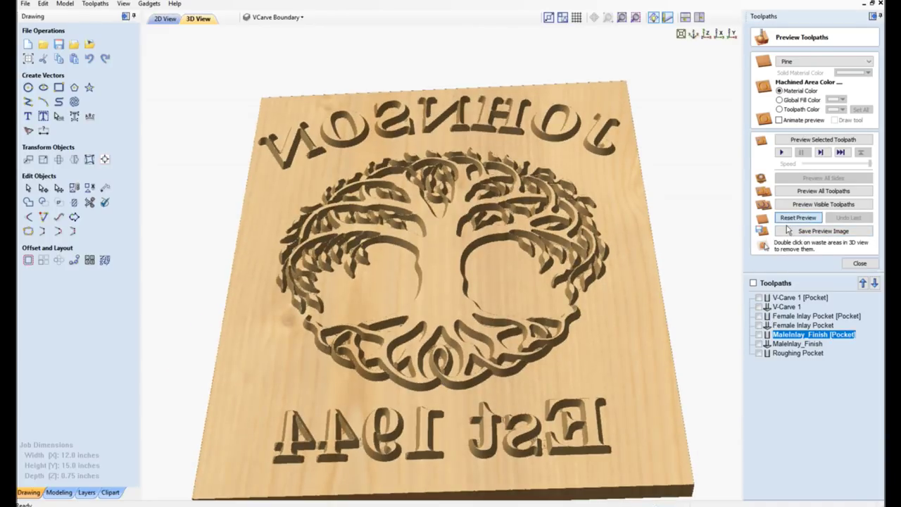
{"action": "left_click", "coordinate": [787, 316]}
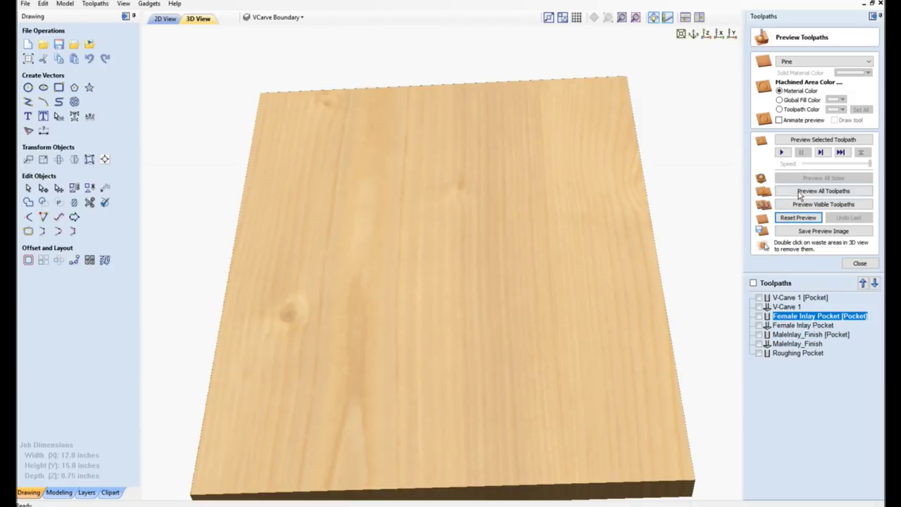
{"action": "left_click", "coordinate": [758, 316]}
{"action": "left_click", "coordinate": [758, 325]}
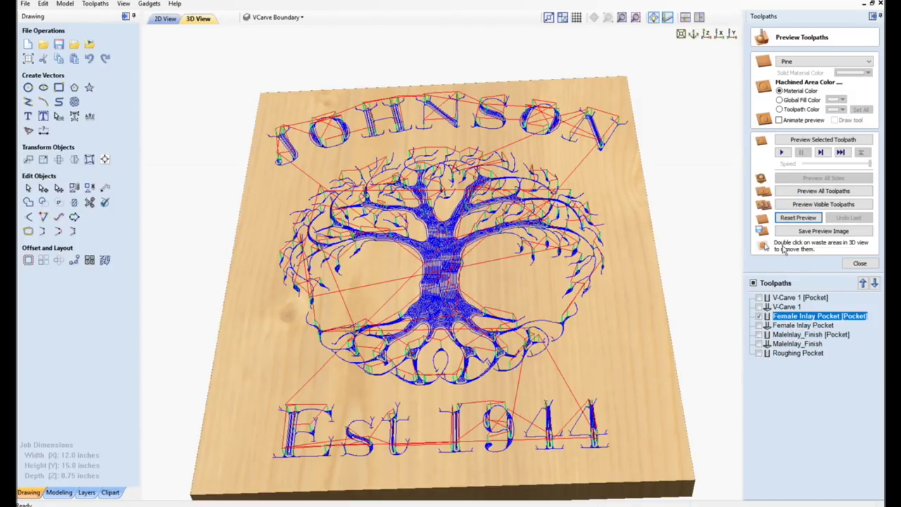
{"action": "left_click", "coordinate": [798, 141]}
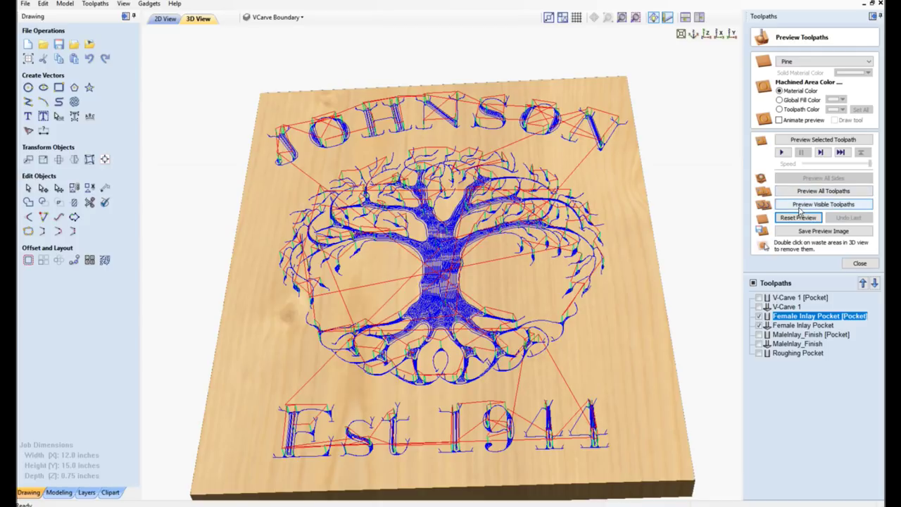
{"action": "left_click", "coordinate": [800, 204]}
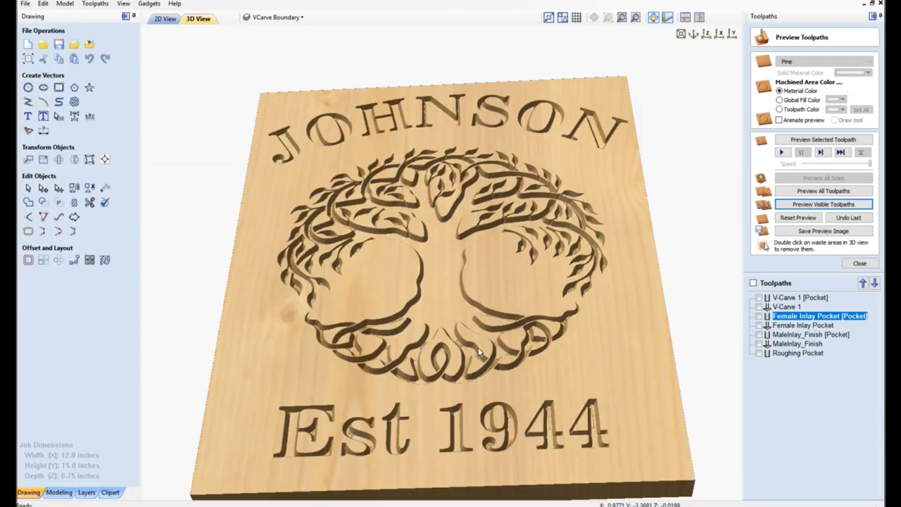
Color the carved pockets with a dark blue global fill color.
{"action": "scroll", "coordinate": [478, 352], "scroll_direction": "up", "scroll_amount": 2}
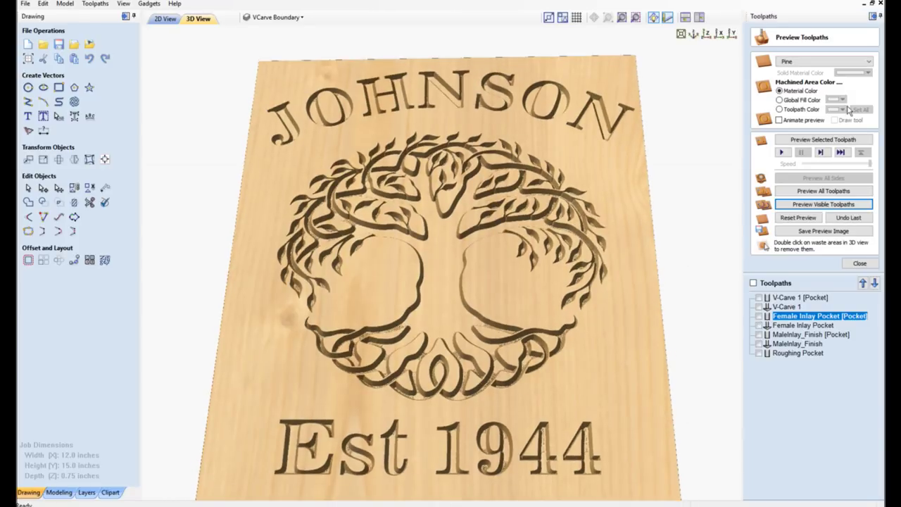
{"action": "left_click", "coordinate": [779, 100]}
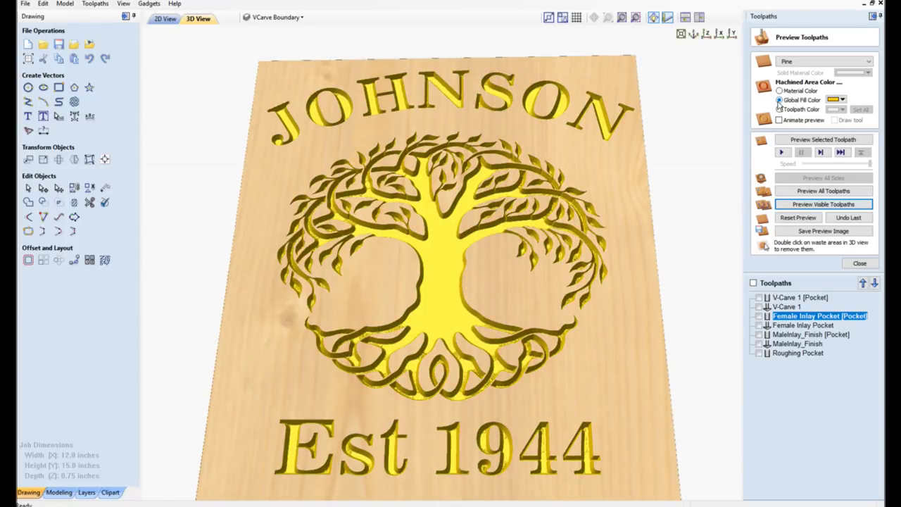
{"action": "left_click", "coordinate": [836, 100]}
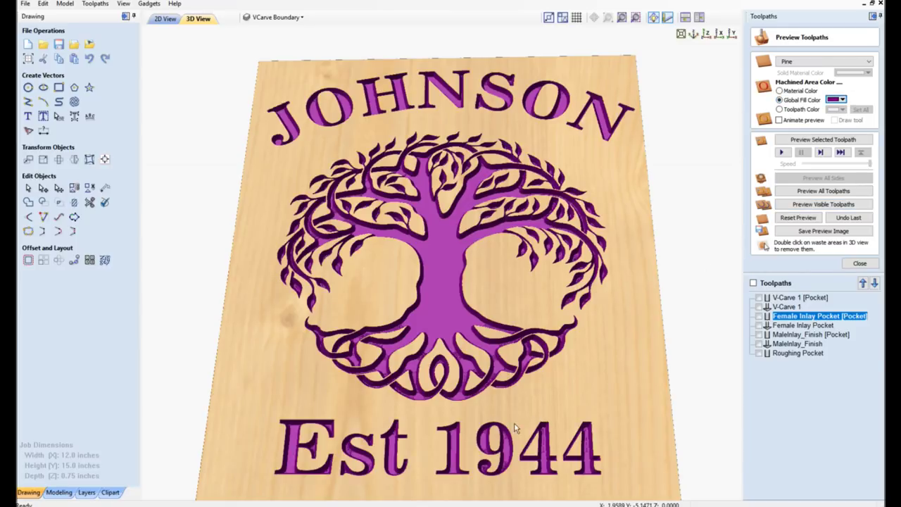
{"action": "scroll", "coordinate": [840, 117], "scroll_direction": "down", "scroll_amount": 2}
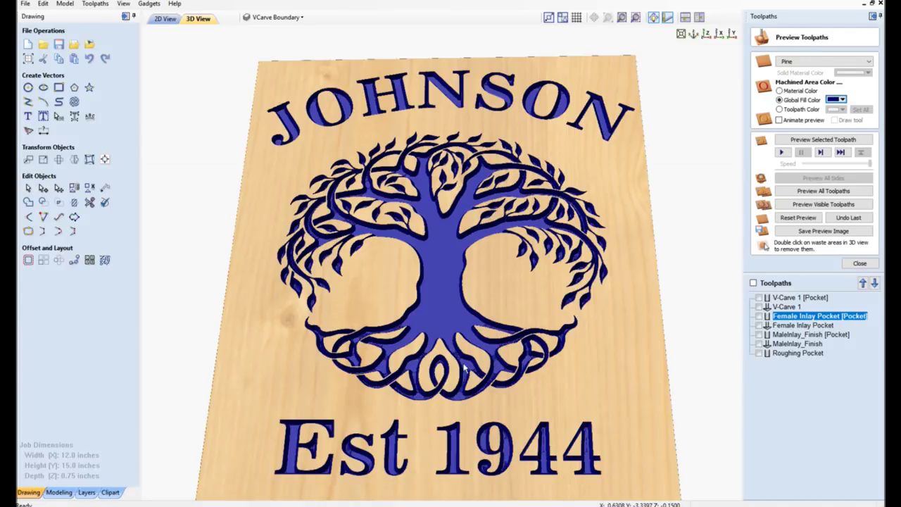
{"action": "scroll", "coordinate": [465, 371], "scroll_direction": "down", "scroll_amount": 2}
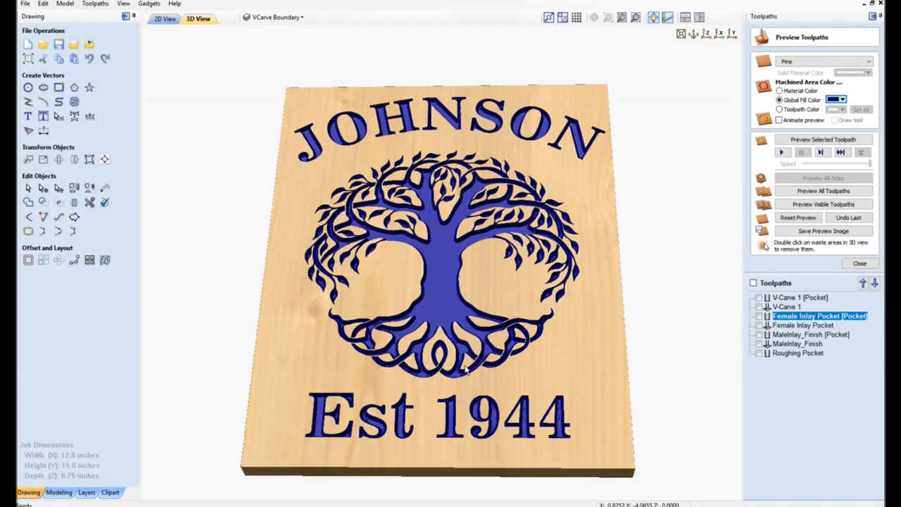